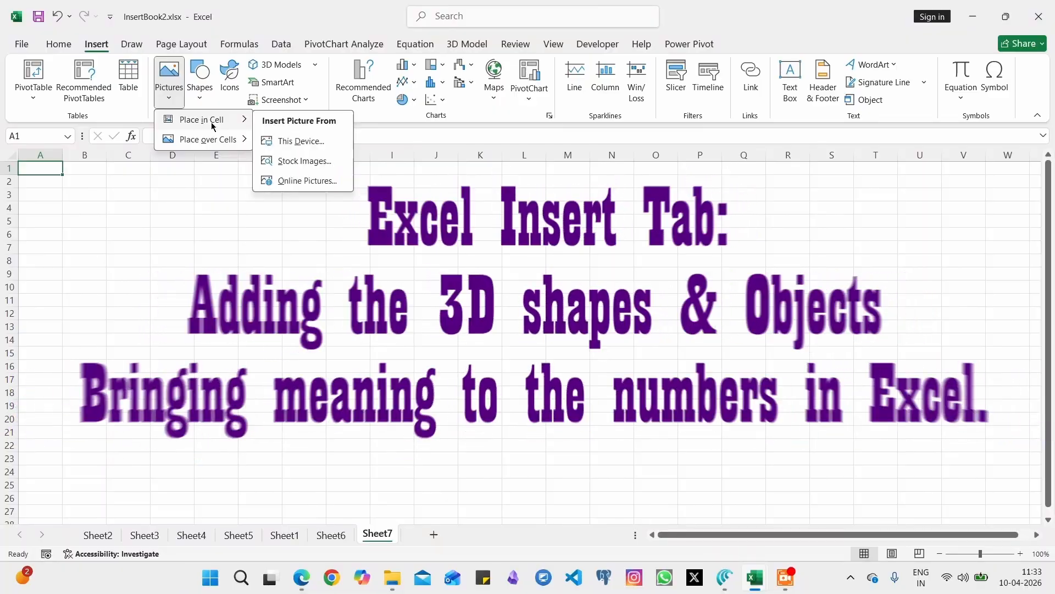
Place Title3.png from the Documents folder of bkup-30-10-2024 in cell A1, and enlarge row 1 and column A to fit.
{"action": "left_click", "coordinate": [297, 141]}
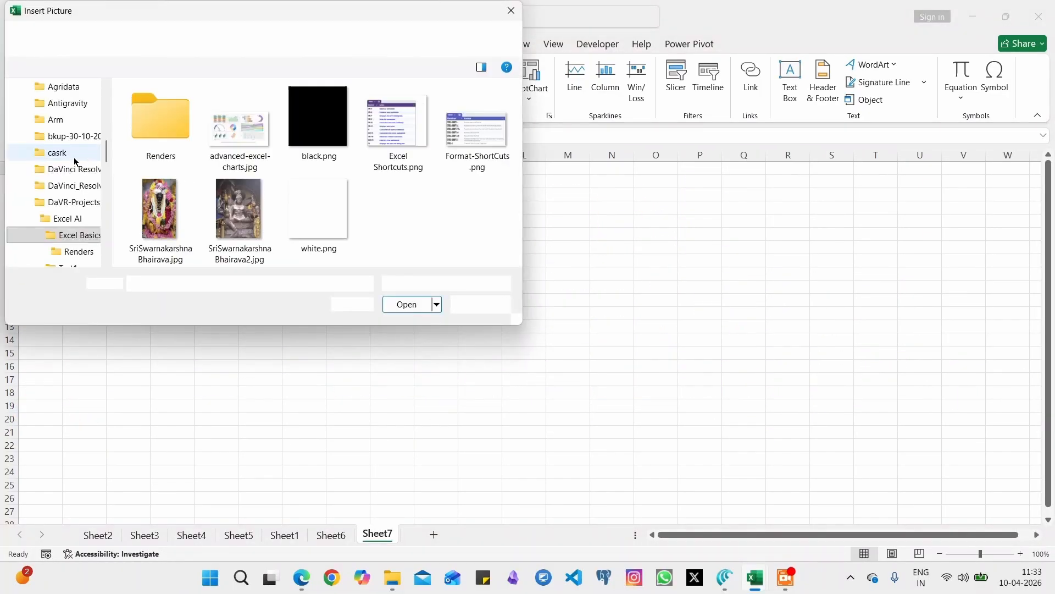
{"action": "left_click", "coordinate": [63, 137]}
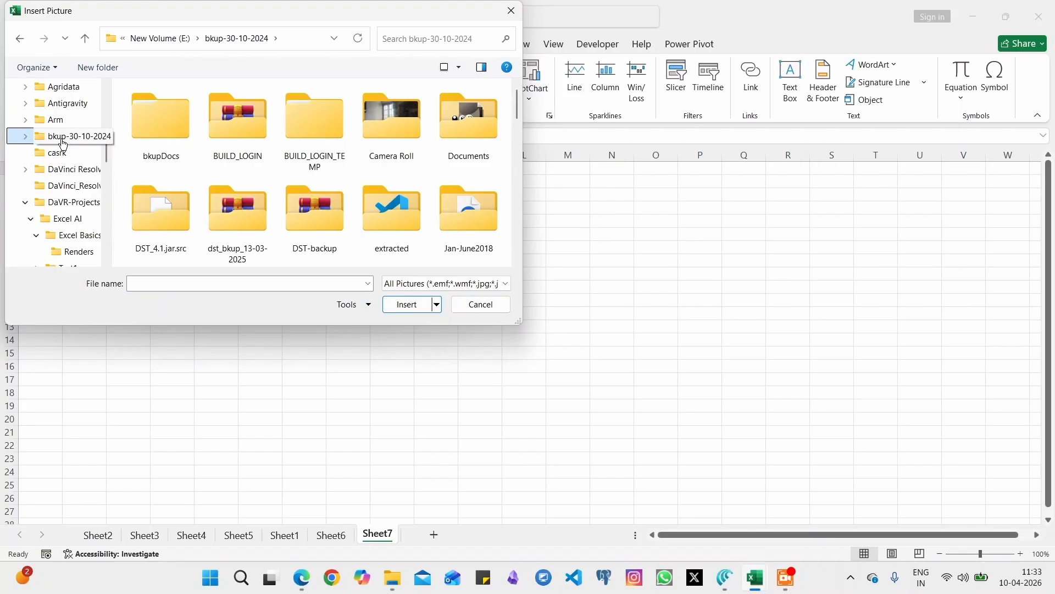
{"action": "double_click", "coordinate": [448, 117]}
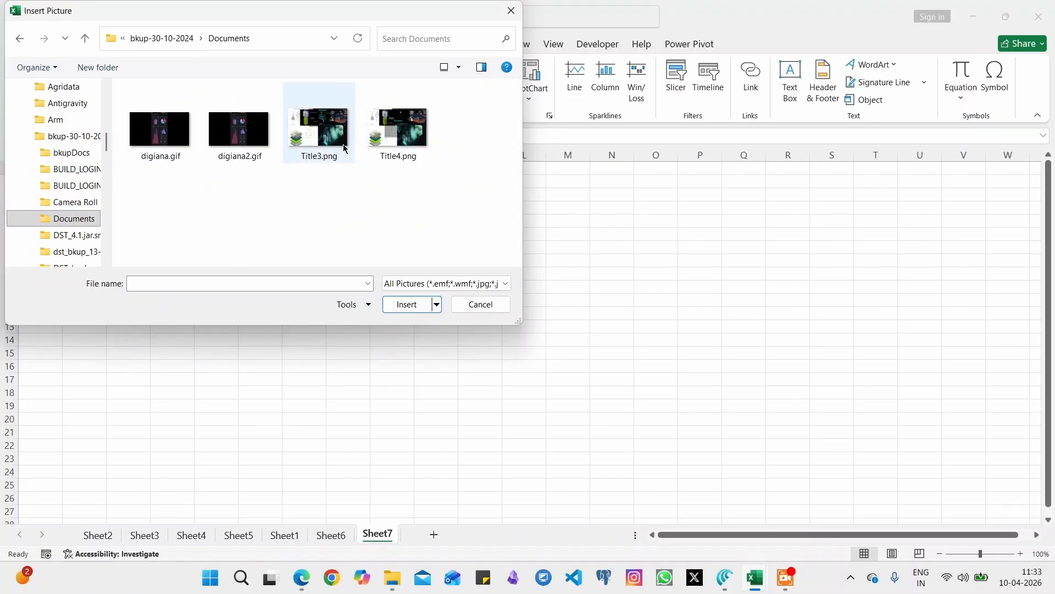
{"action": "left_click", "coordinate": [345, 148]}
{"action": "left_click", "coordinate": [408, 303]}
{"action": "left_click_drag", "start_coordinate": [9, 175], "coordinate": [9, 241]}
{"action": "left_click_drag", "start_coordinate": [63, 155], "coordinate": [279, 155]}
Place the stock image of a hand holding a paintbrush in cell B1 and widen column B.
{"action": "left_click", "coordinate": [305, 216]}
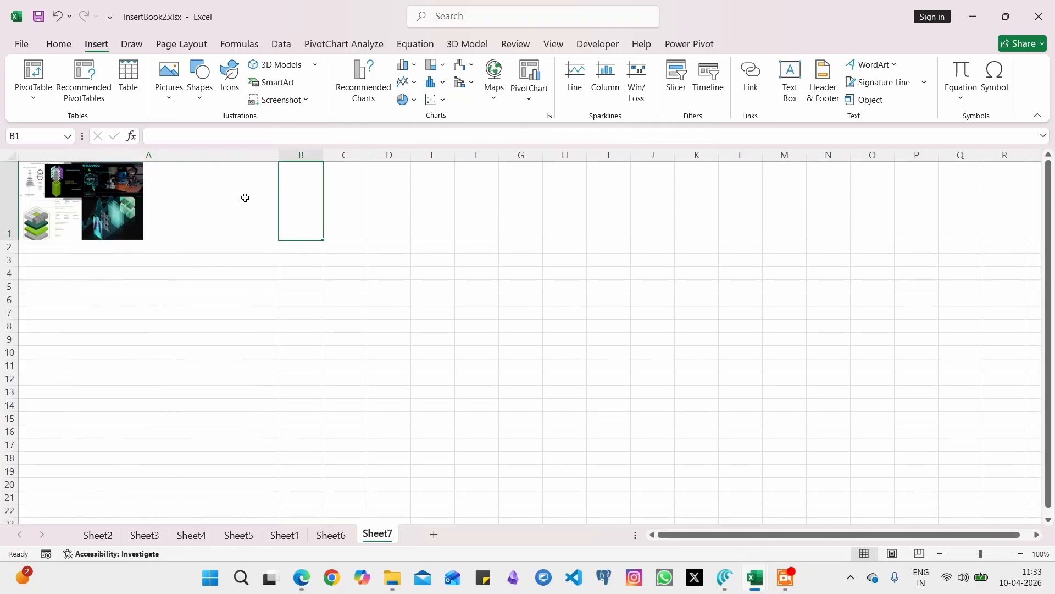
{"action": "left_click", "coordinate": [169, 88]}
{"action": "mouse_move", "coordinate": [220, 113]}
{"action": "left_click", "coordinate": [314, 159]}
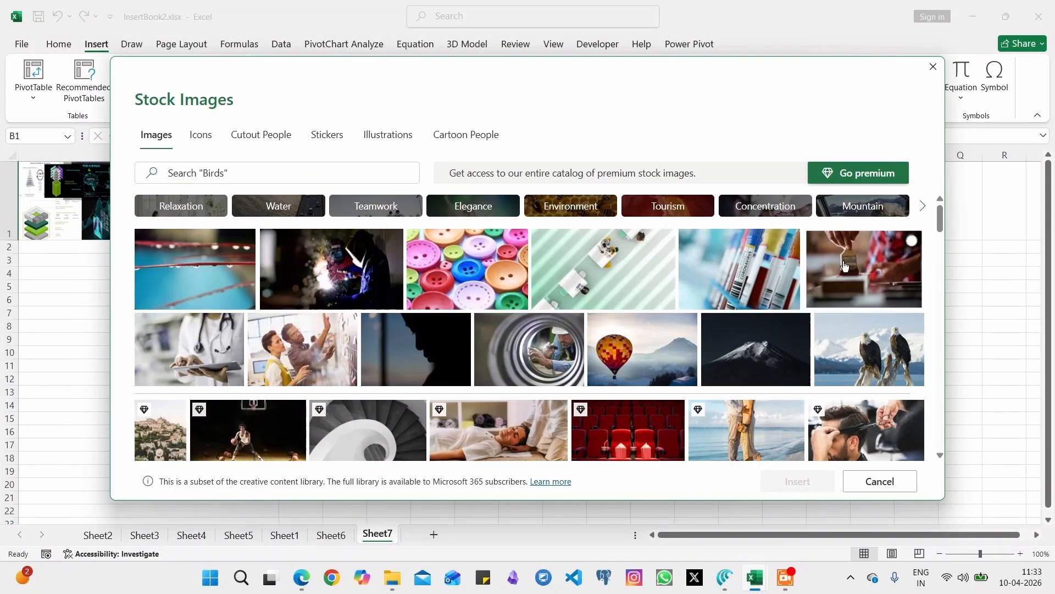
{"action": "left_click", "coordinate": [845, 267]}
{"action": "left_click", "coordinate": [764, 478]}
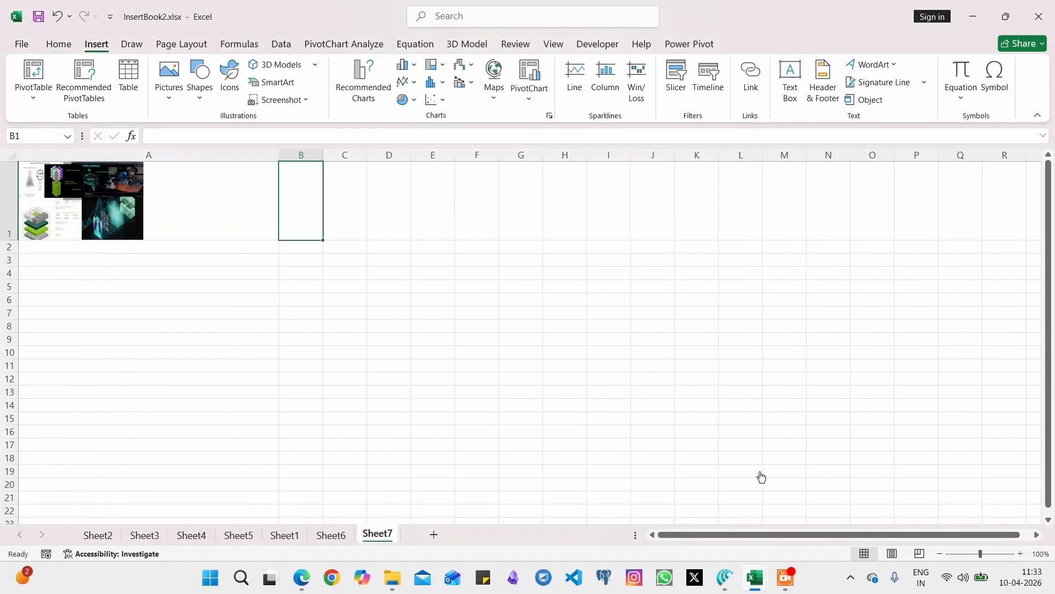
{"action": "left_click_drag", "start_coordinate": [323, 154], "coordinate": [438, 154]}
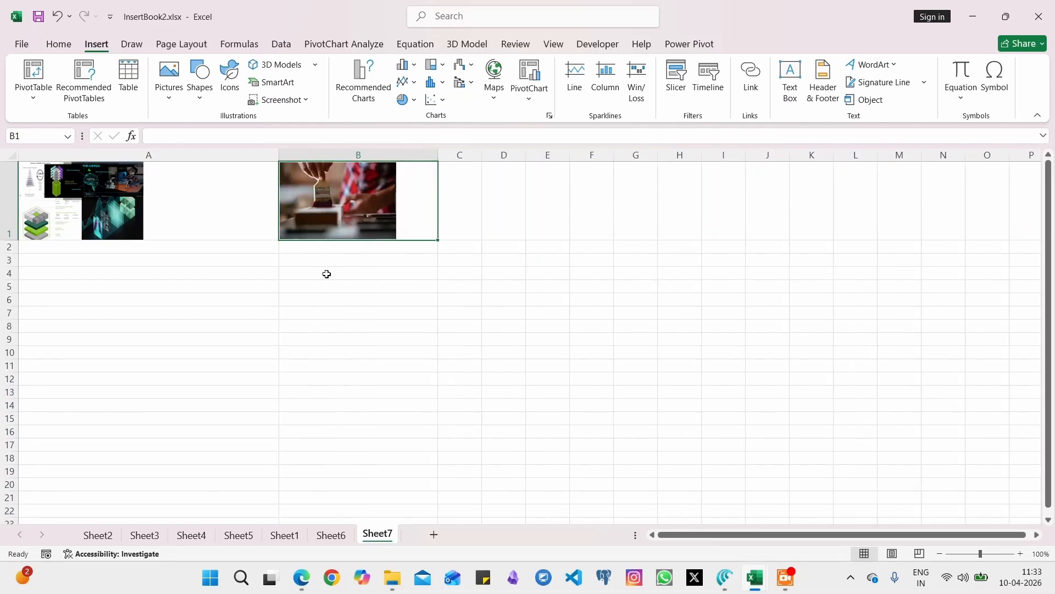
Place an online picture from the Apple category in cell A2 and increase the height of row 2.
{"action": "left_click", "coordinate": [83, 250]}
{"action": "left_click", "coordinate": [168, 93]}
{"action": "mouse_move", "coordinate": [177, 121]}
{"action": "left_click", "coordinate": [305, 179]}
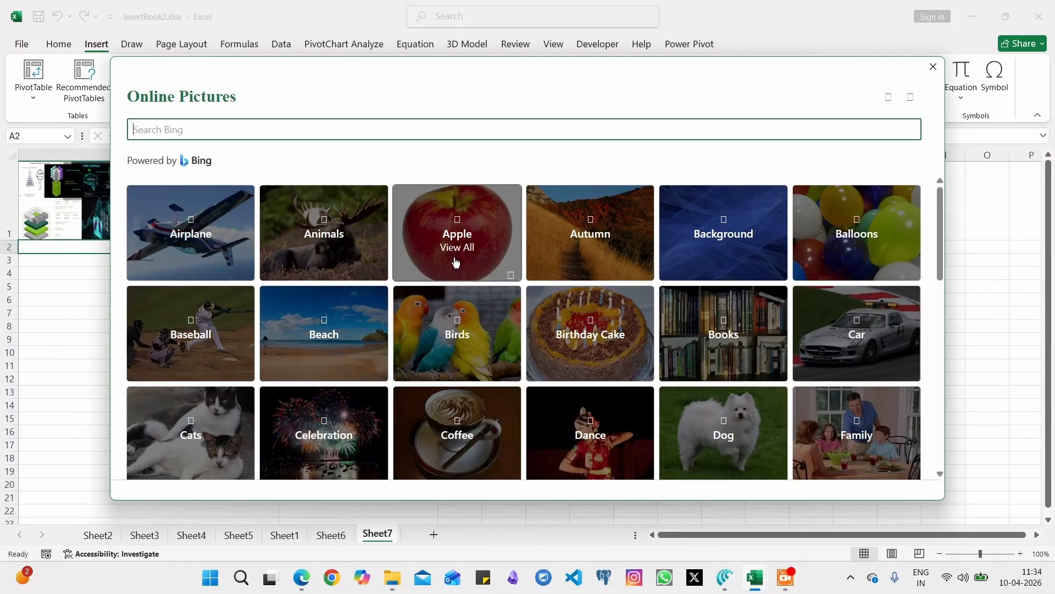
{"action": "left_click", "coordinate": [455, 260]}
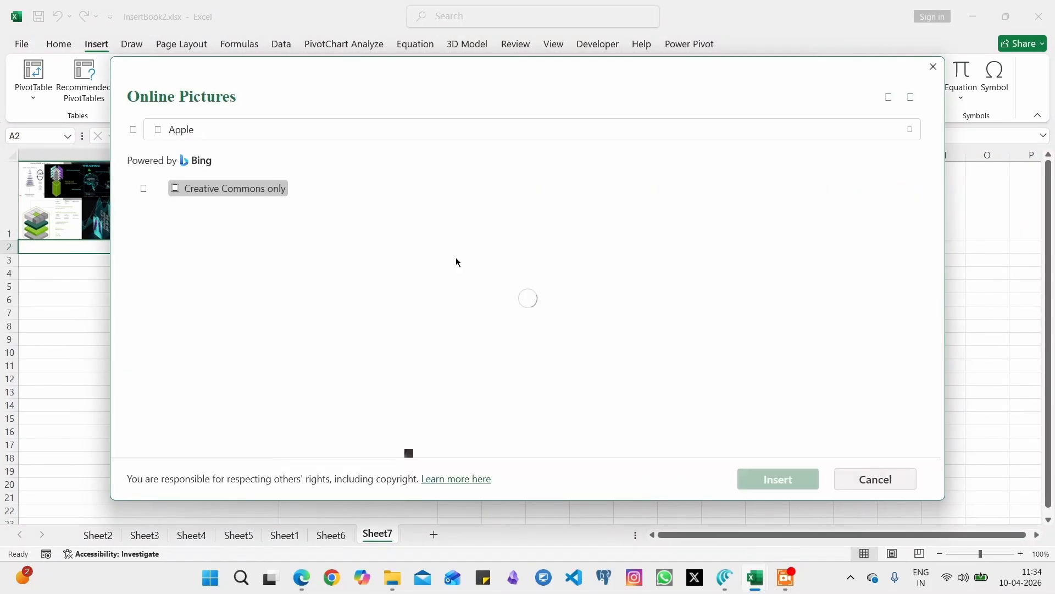
{"action": "double_click", "coordinate": [457, 262]}
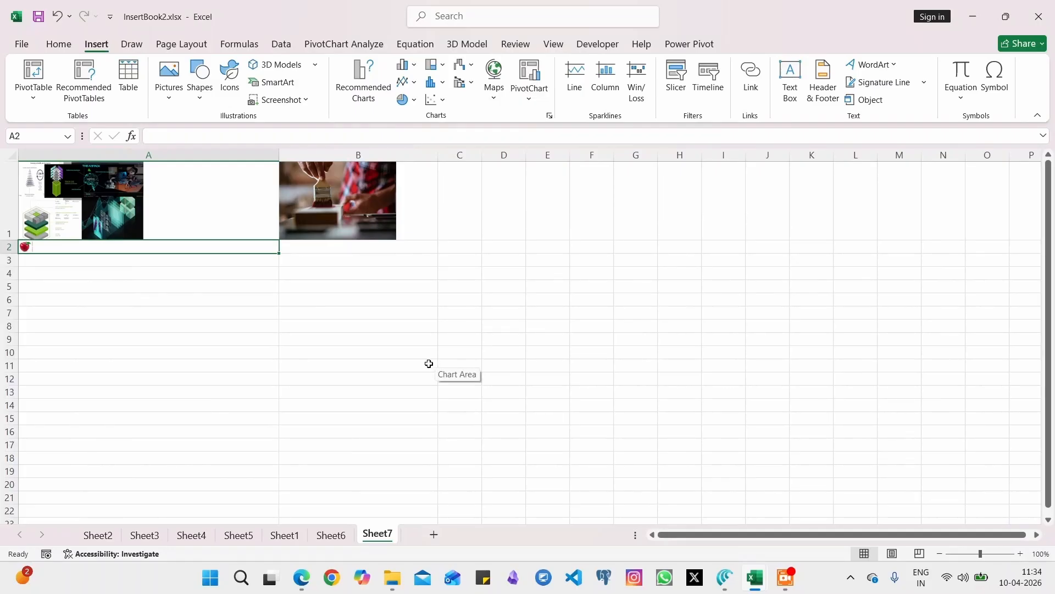
{"action": "left_click_drag", "start_coordinate": [8, 254], "coordinate": [8, 295]}
Insert digiana2.gif from this device over the cells, starting at cell A3.
{"action": "left_click", "coordinate": [96, 303]}
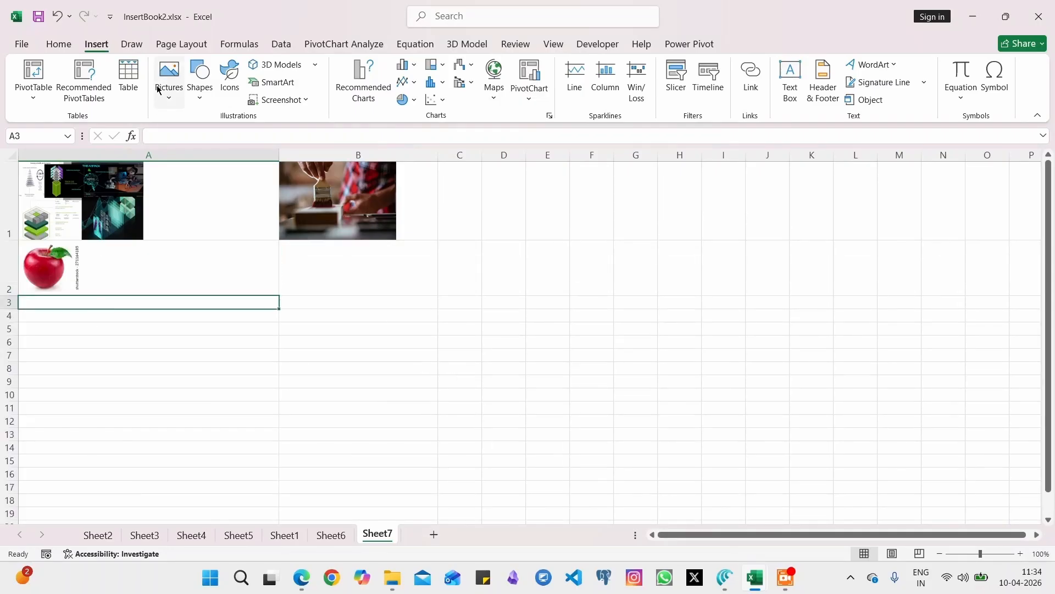
{"action": "left_click", "coordinate": [165, 94]}
{"action": "mouse_move", "coordinate": [208, 139]}
{"action": "left_click", "coordinate": [281, 160]}
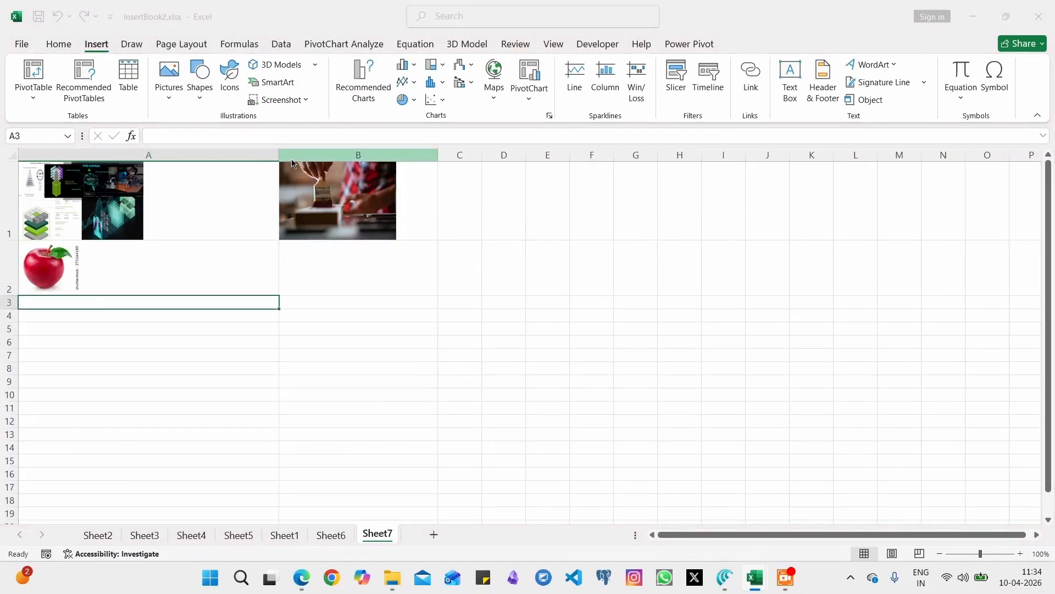
{"action": "double_click", "coordinate": [235, 144]}
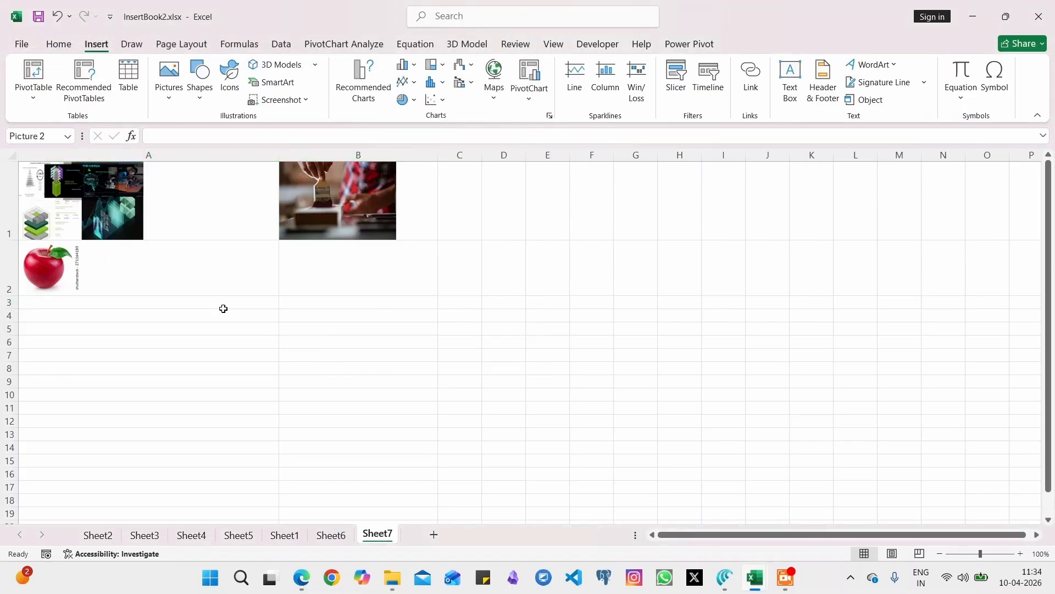
{"action": "scroll", "coordinate": [656, 335], "scroll_direction": "down", "scroll_amount": 2}
Insert the stock image of two people working at a board over the cells, starting at G4.
{"action": "left_click", "coordinate": [635, 196]}
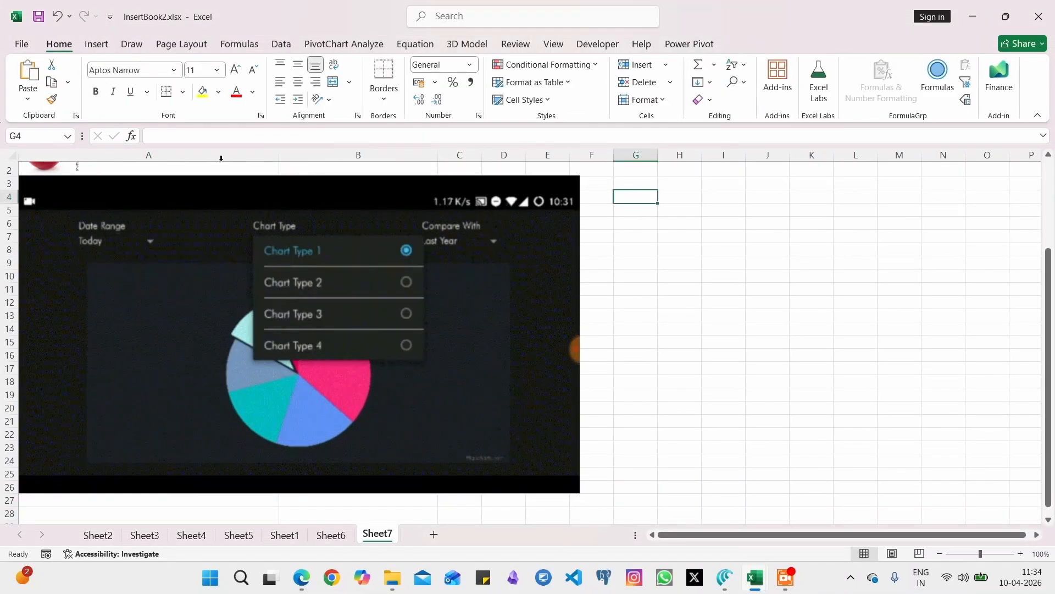
{"action": "left_click", "coordinate": [102, 46]}
{"action": "left_click", "coordinate": [165, 95]}
{"action": "mouse_move", "coordinate": [208, 139]}
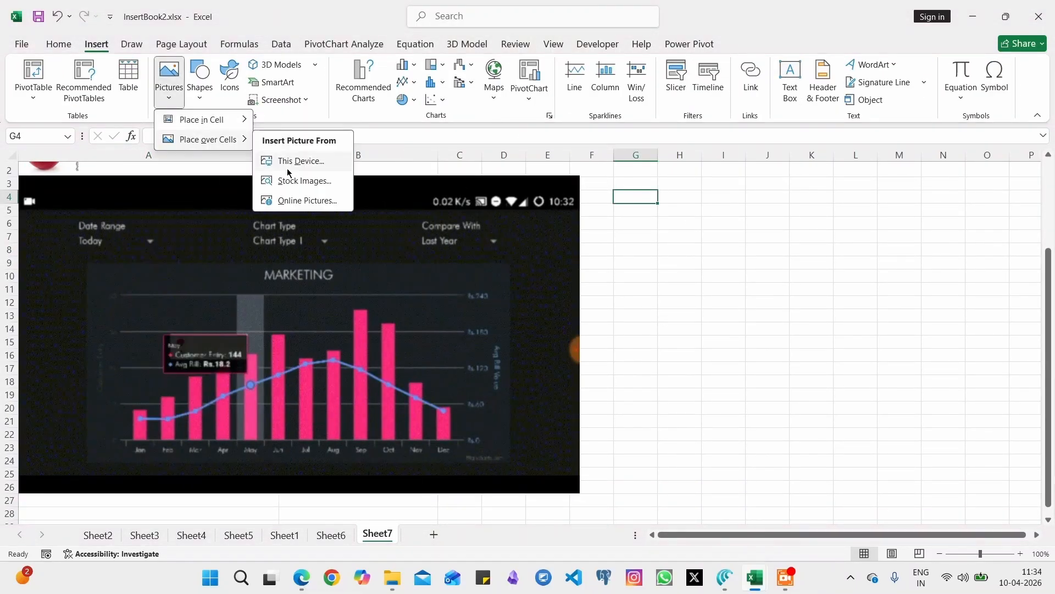
{"action": "left_click", "coordinate": [282, 162]}
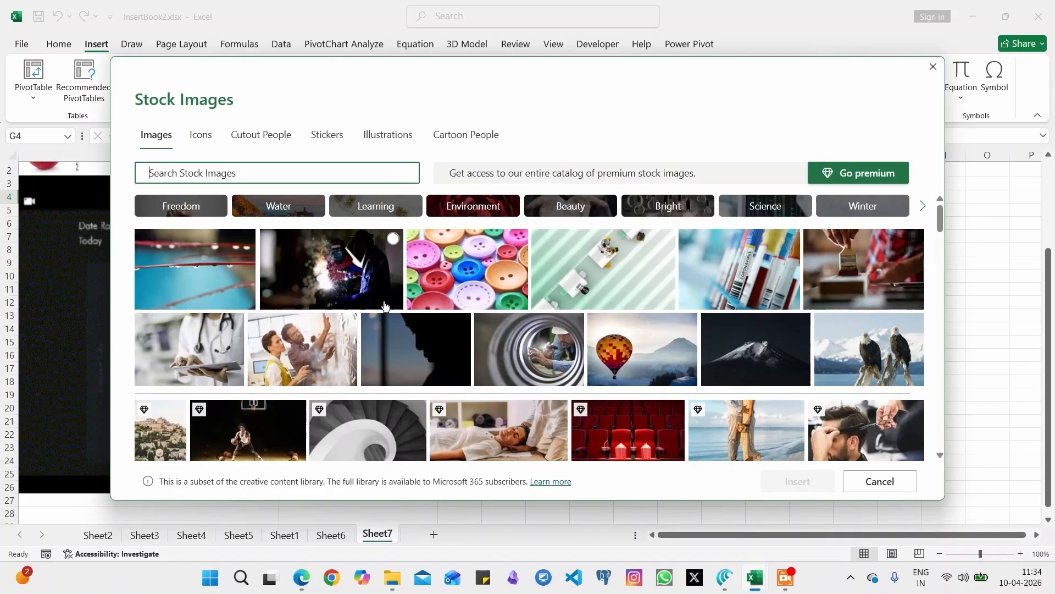
{"action": "left_click", "coordinate": [326, 340]}
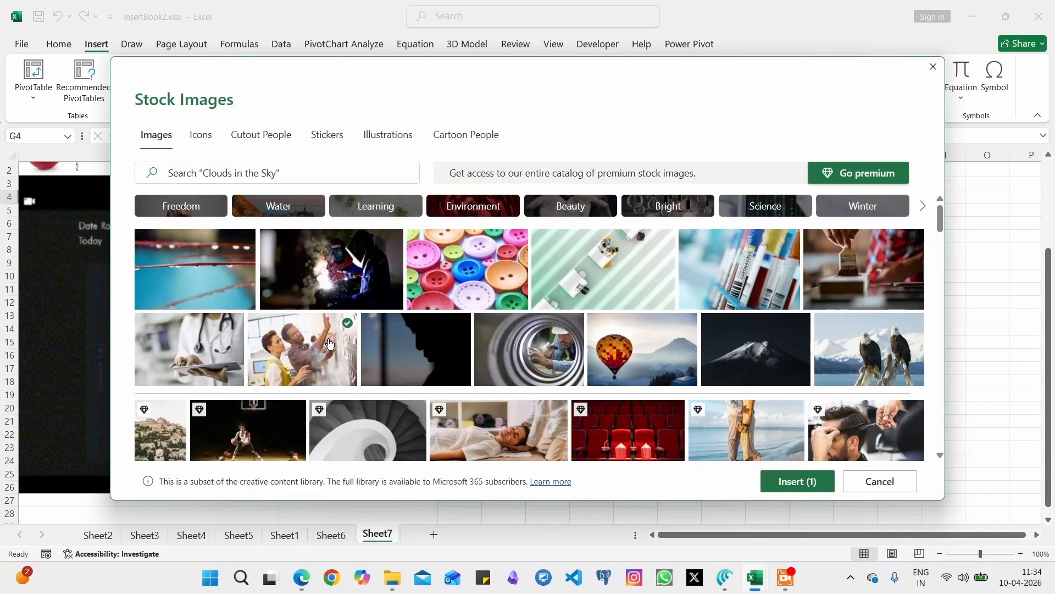
{"action": "left_click", "coordinate": [797, 481]}
Insert an online picture from the Beach category over the cells, starting at A28 below the animated picture.
{"action": "scroll", "coordinate": [723, 428], "scroll_direction": "down", "scroll_amount": 4}
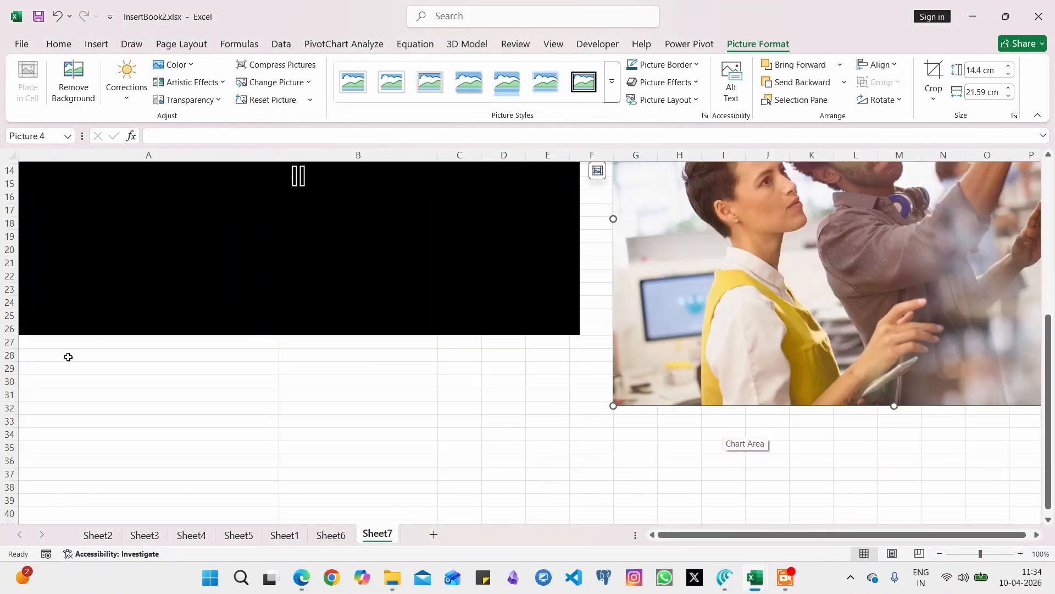
{"action": "left_click", "coordinate": [66, 355]}
{"action": "left_click", "coordinate": [96, 44]}
{"action": "left_click", "coordinate": [169, 82]}
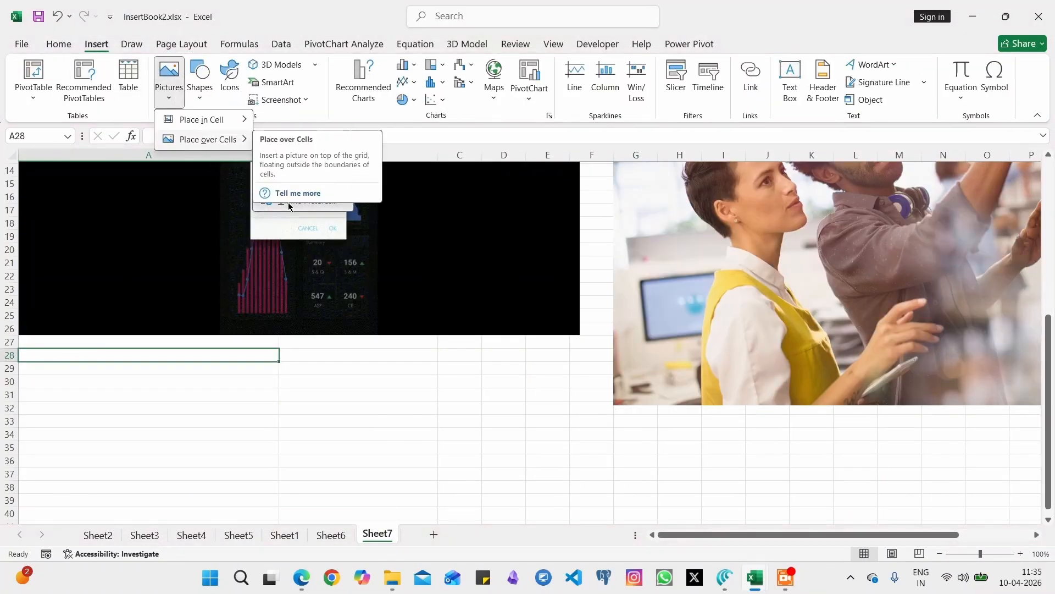
{"action": "left_click", "coordinate": [289, 203]}
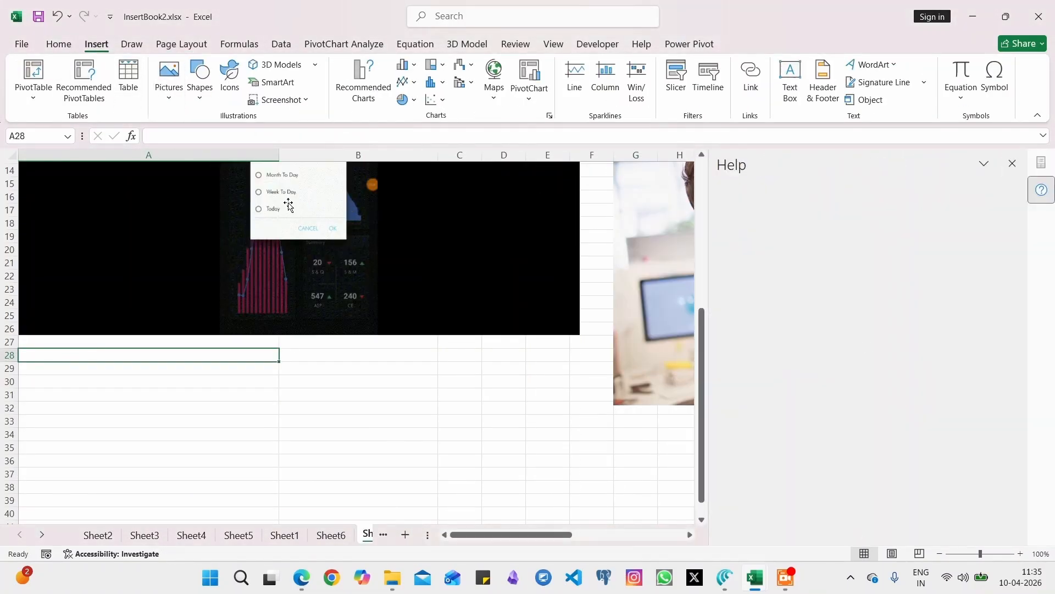
{"action": "left_click", "coordinate": [1013, 164]}
{"action": "left_click", "coordinate": [169, 88]}
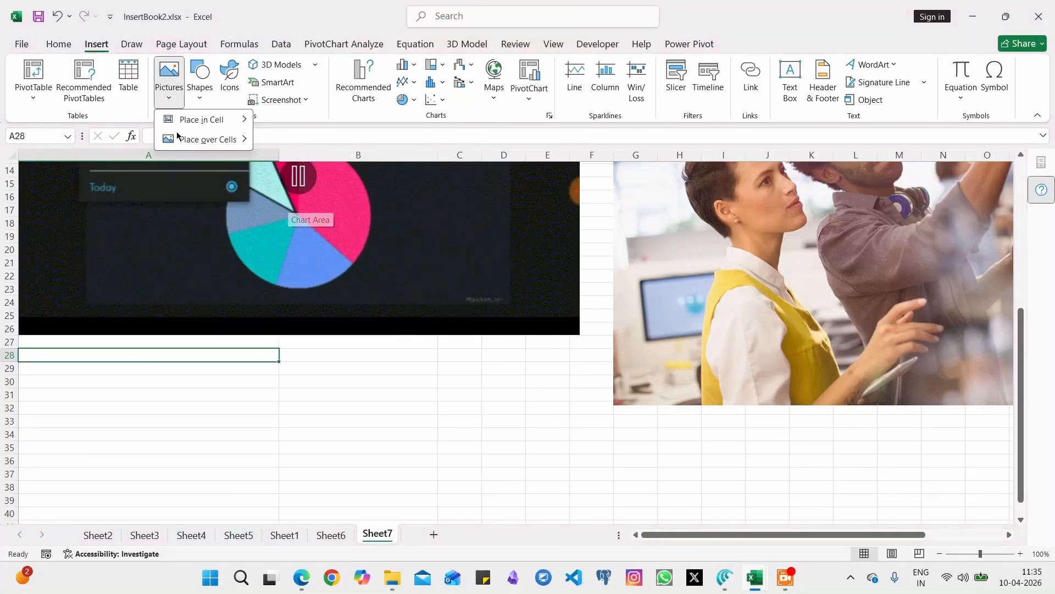
{"action": "mouse_move", "coordinate": [177, 135]}
{"action": "left_click", "coordinate": [296, 198]}
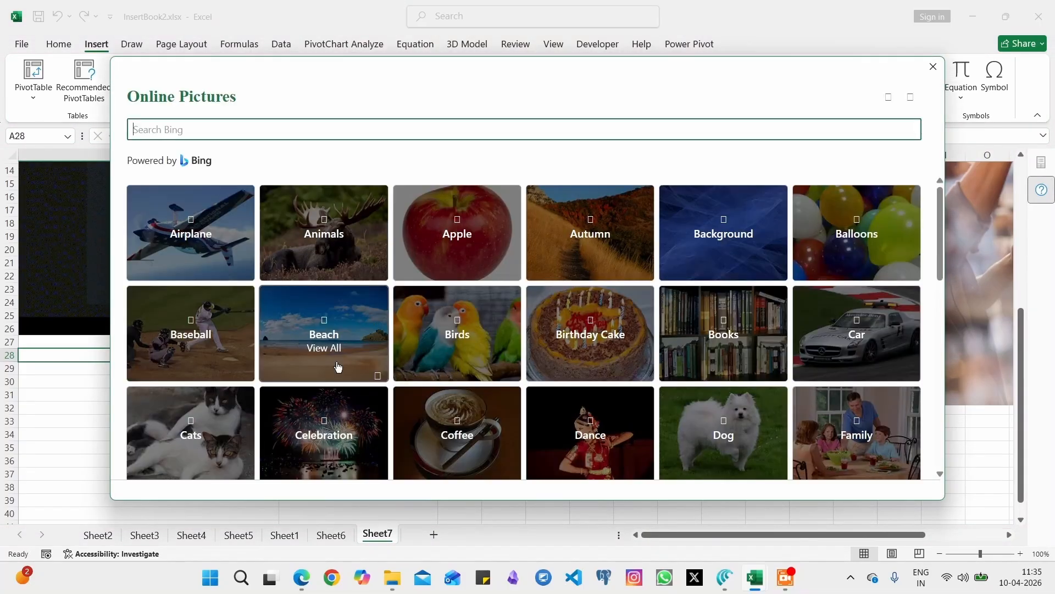
{"action": "left_click", "coordinate": [338, 367]}
{"action": "left_click", "coordinate": [339, 270]}
{"action": "left_click", "coordinate": [746, 477]}
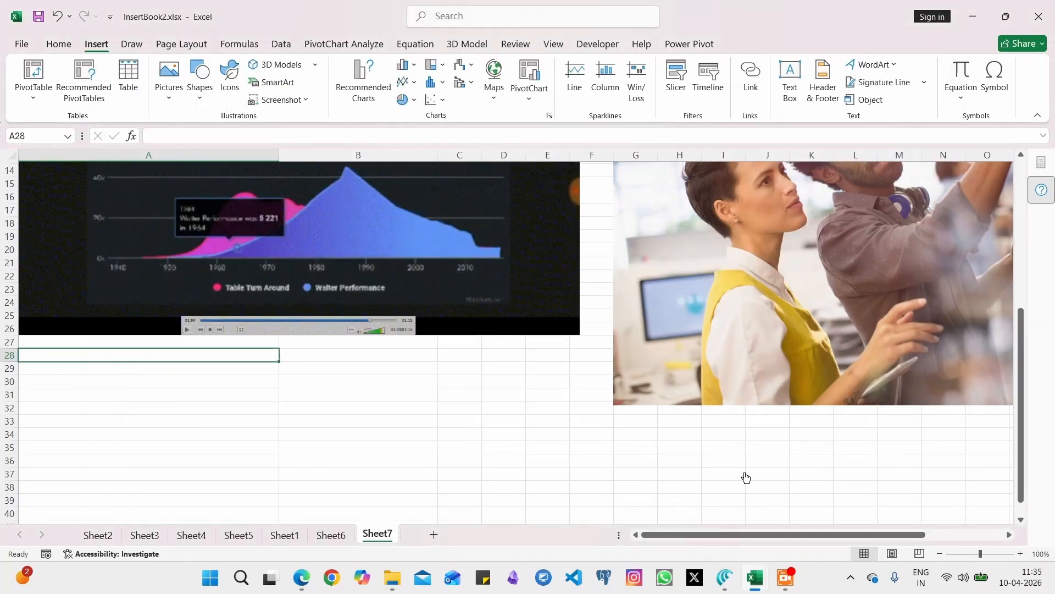
Add a text box beside the beach picture near cell G43 containing "This is new textbox".
{"action": "scroll", "coordinate": [440, 414], "scroll_direction": "down", "scroll_amount": 6}
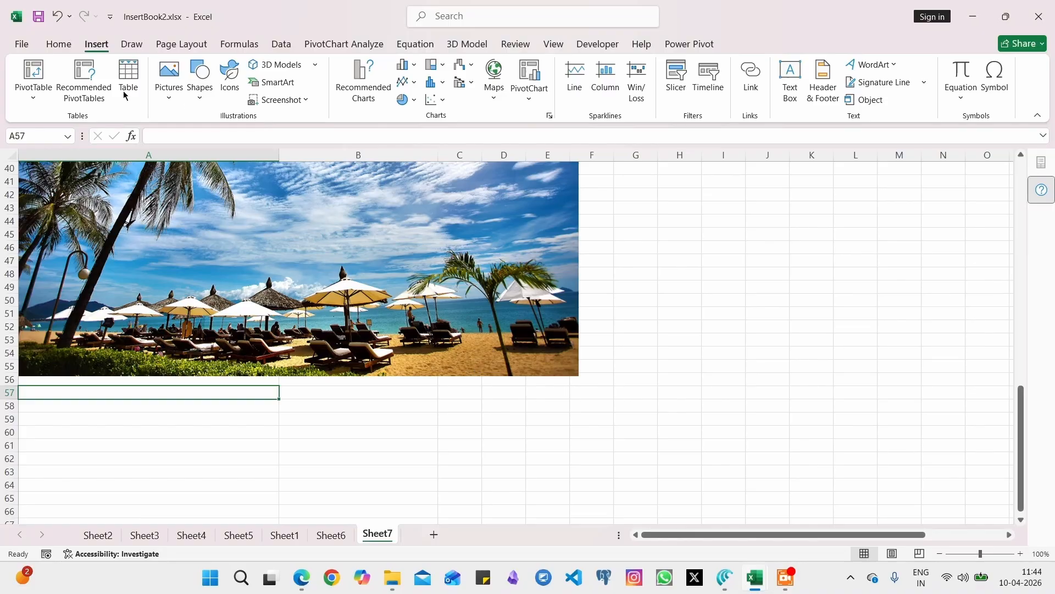
{"action": "left_click", "coordinate": [199, 77]}
{"action": "left_click", "coordinate": [198, 140]}
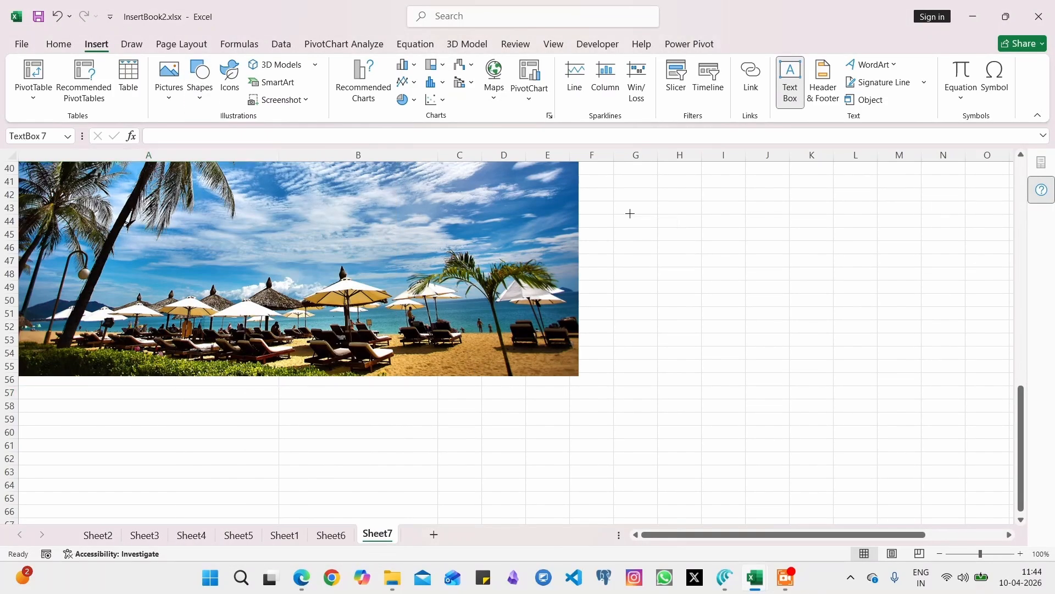
{"action": "left_click", "coordinate": [630, 213]}
{"action": "type", "text": "This is new textbox"}
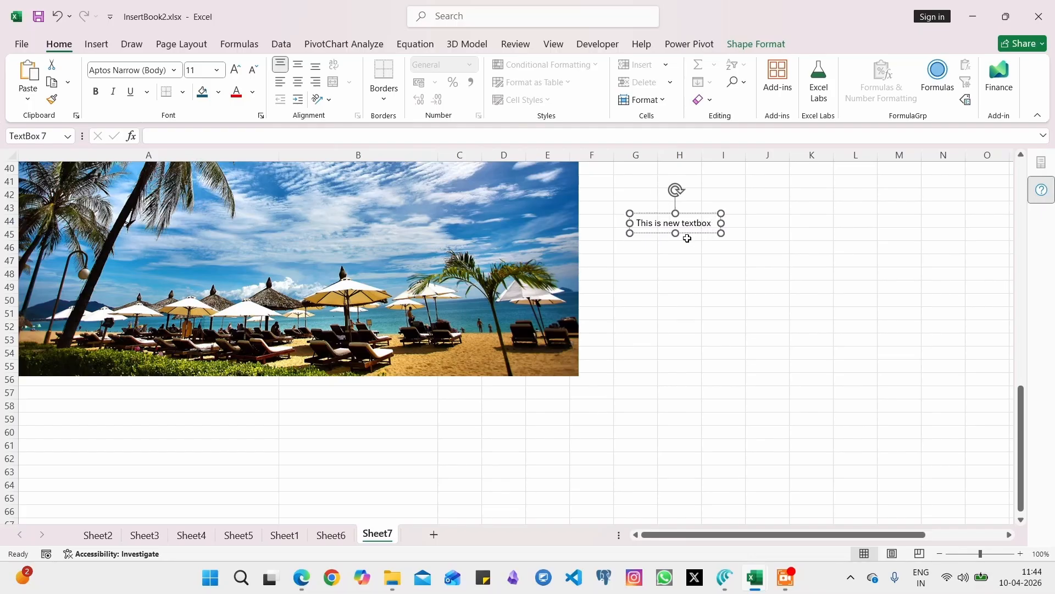
Make the text box taller and give it an orange theme fill.
{"action": "left_click_drag", "start_coordinate": [675, 233], "coordinate": [675, 256]}
{"action": "left_click", "coordinate": [218, 91]}
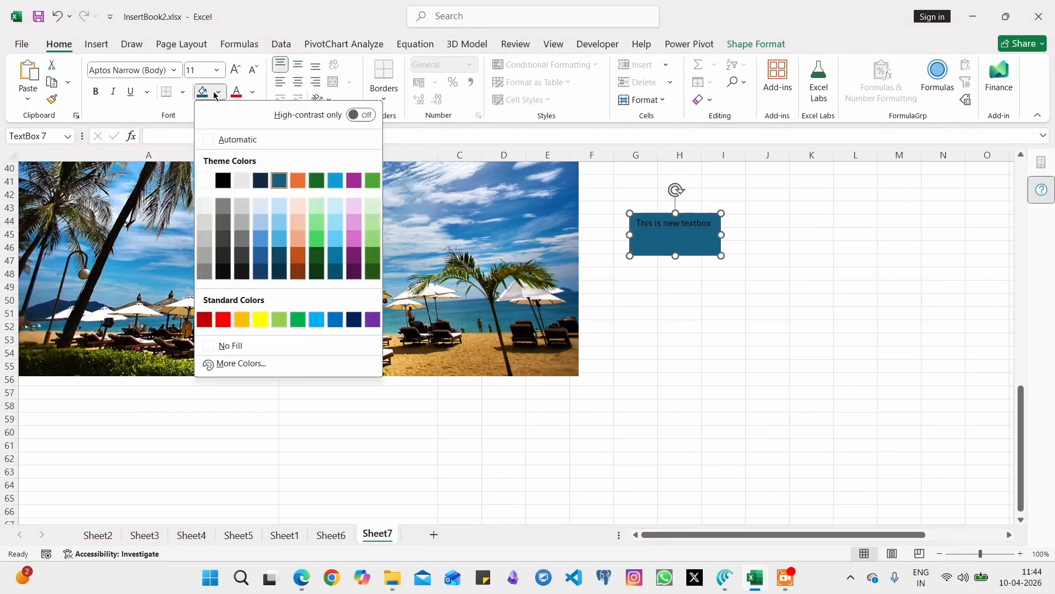
{"action": "left_click", "coordinate": [310, 176]}
Change the text box to a picture fill using the file digiana2.gif.
{"action": "right_click", "coordinate": [720, 247]}
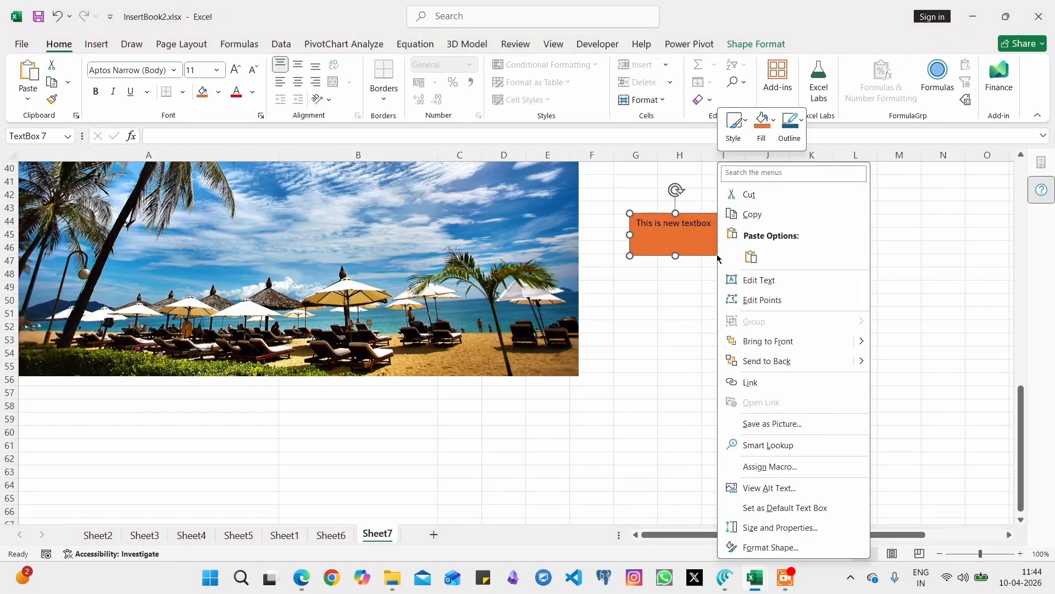
{"action": "left_click", "coordinate": [766, 546]}
{"action": "left_click", "coordinate": [851, 253]}
{"action": "left_click", "coordinate": [860, 322]}
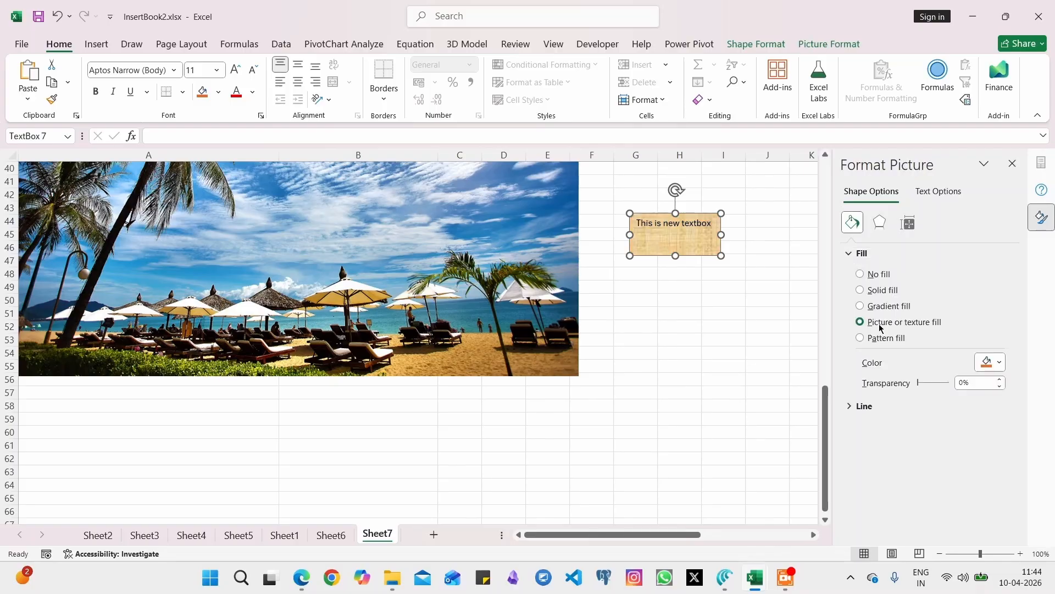
{"action": "left_click", "coordinate": [880, 375]}
{"action": "left_click", "coordinate": [438, 248]}
{"action": "left_click", "coordinate": [238, 132]}
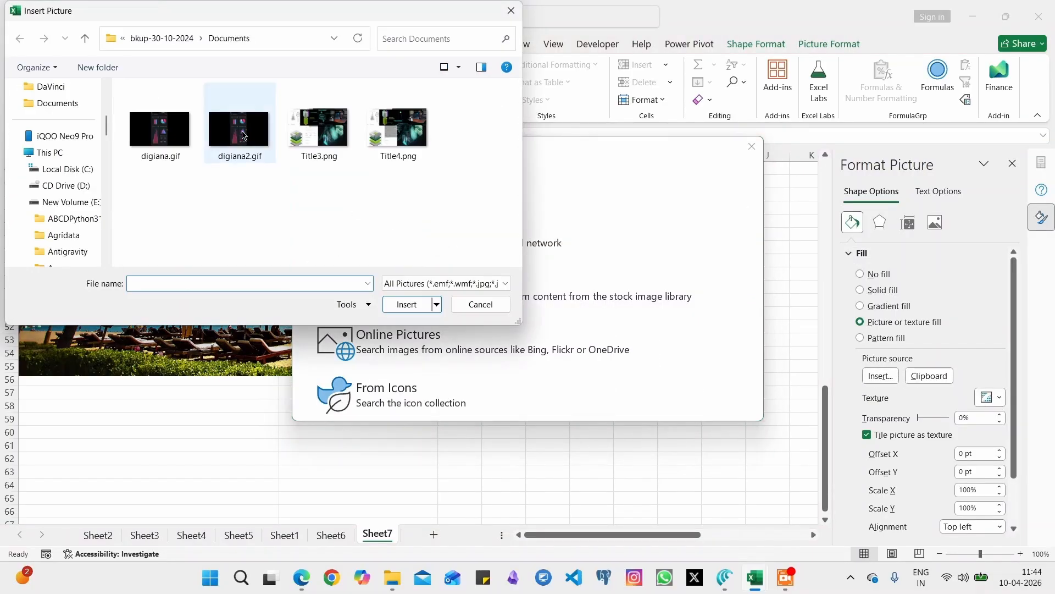
{"action": "left_click", "coordinate": [407, 304]}
Enlarge the picture-filled text box in width and height so it reaches down to about row 56.
{"action": "left_click_drag", "start_coordinate": [629, 256], "coordinate": [581, 332]}
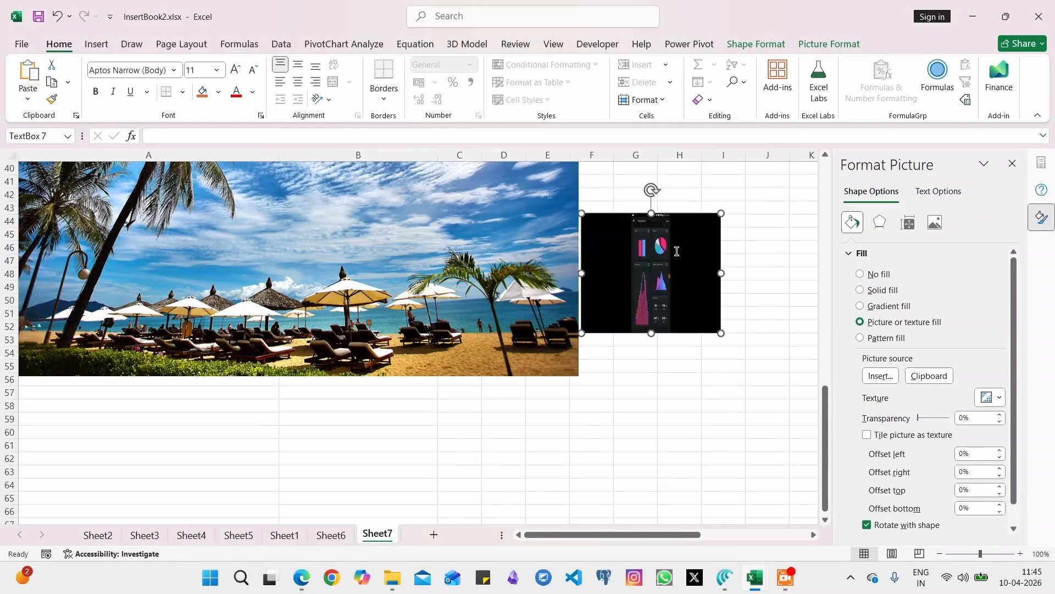
{"action": "left_click_drag", "start_coordinate": [721, 273], "coordinate": [824, 283]}
{"action": "left_click_drag", "start_coordinate": [572, 332], "coordinate": [572, 381]}
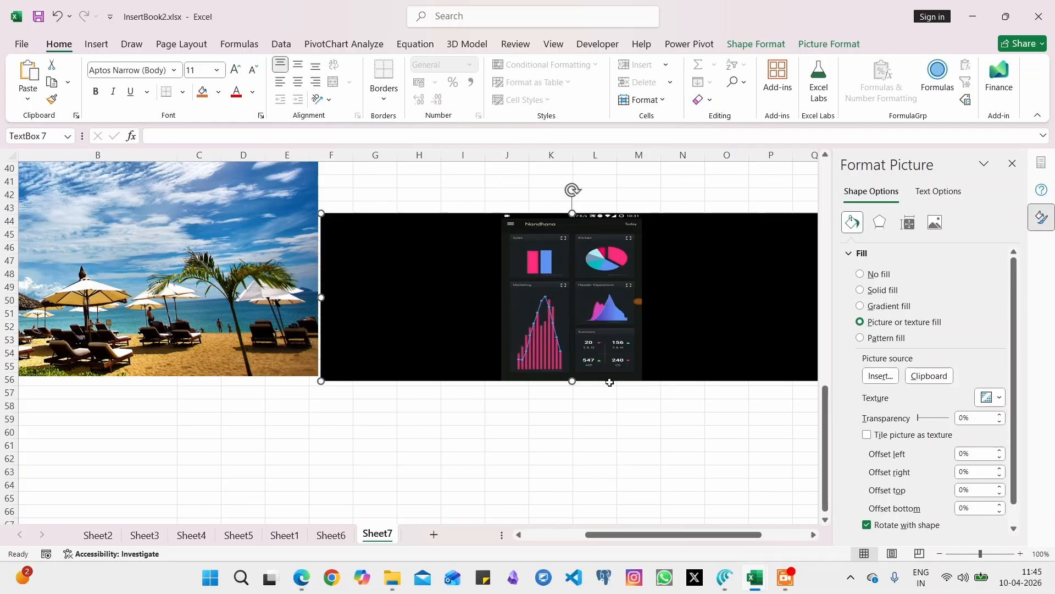
Draw a horizontal straight line about 19.8 cm long in row 57, just below the beach picture.
{"action": "left_click_drag", "start_coordinate": [605, 536], "coordinate": [541, 535]}
{"action": "left_click", "coordinate": [63, 396]}
{"action": "left_click", "coordinate": [96, 44]}
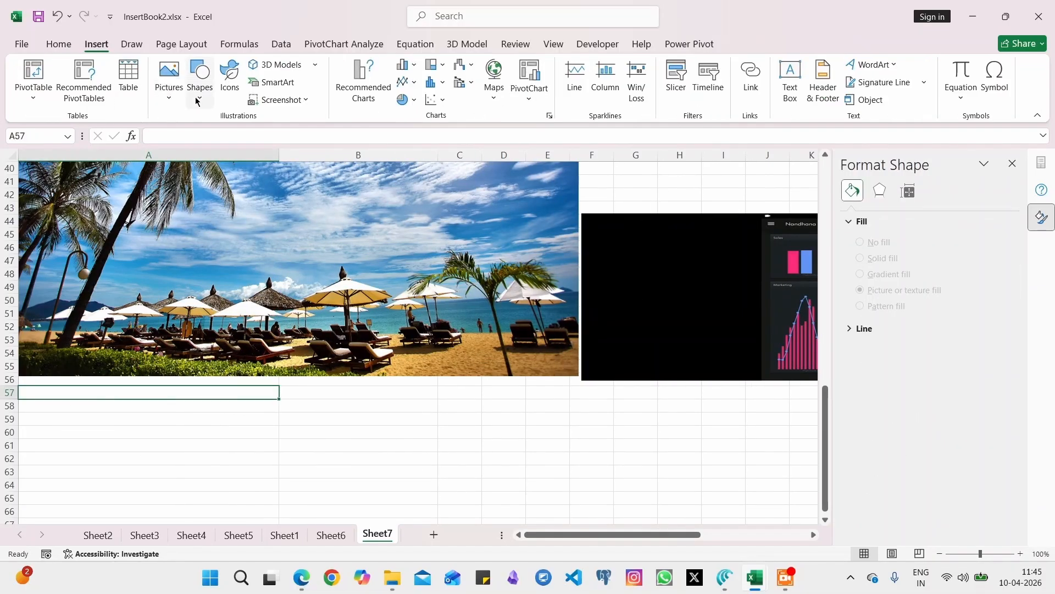
{"action": "left_click", "coordinate": [200, 77]}
{"action": "left_click", "coordinate": [201, 199]}
{"action": "left_click_drag", "start_coordinate": [39, 389], "coordinate": [552, 389]}
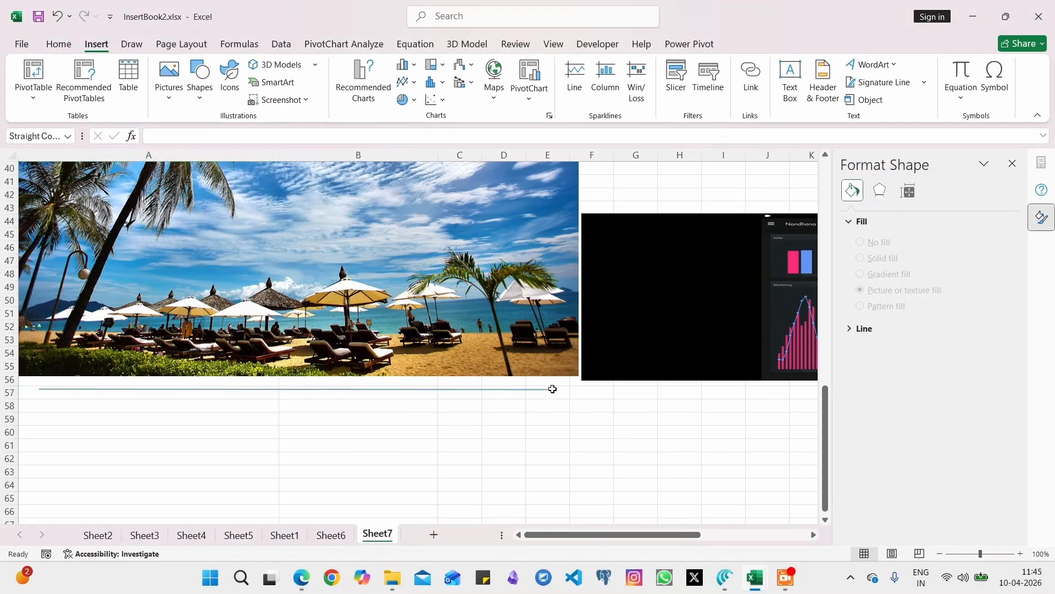
Set the straight line's width to 15 pt and change it to a gradient line.
{"action": "left_click", "coordinate": [865, 328]}
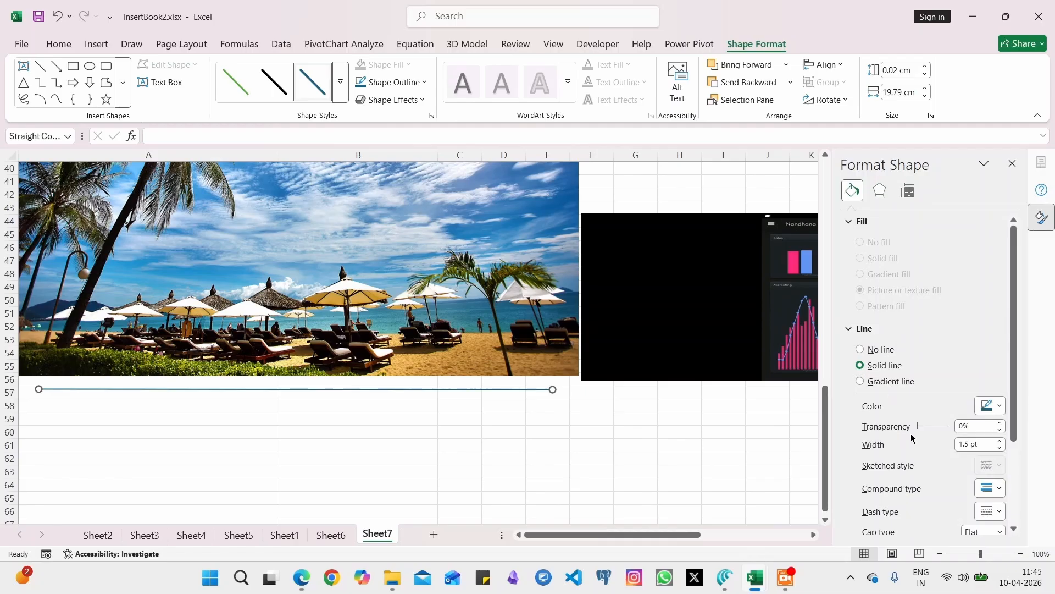
{"action": "left_click", "coordinate": [1016, 464]}
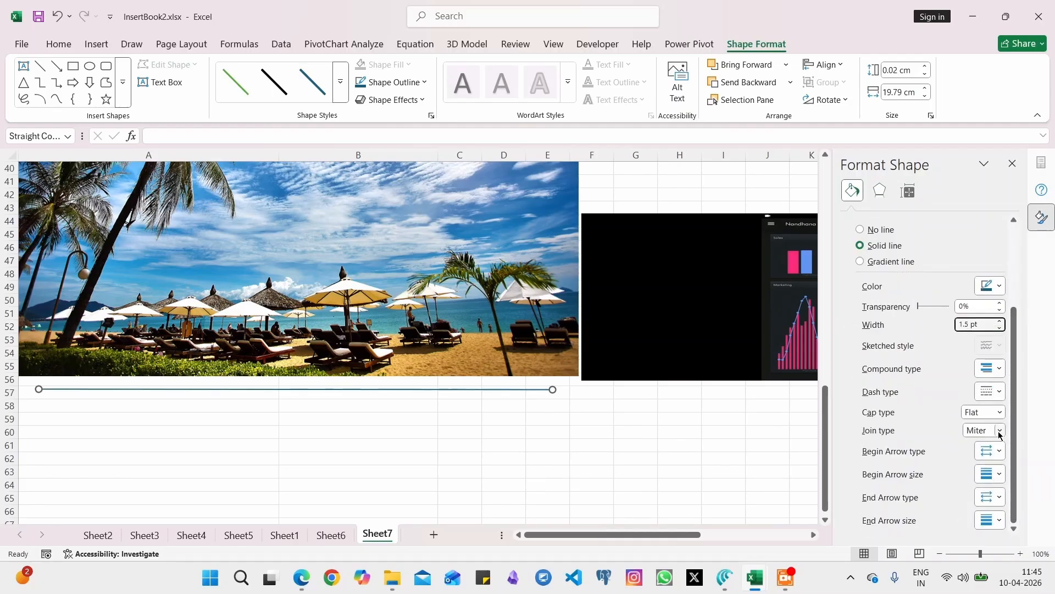
{"action": "key", "text": "BackSpace"}
{"action": "left_click", "coordinate": [883, 263]}
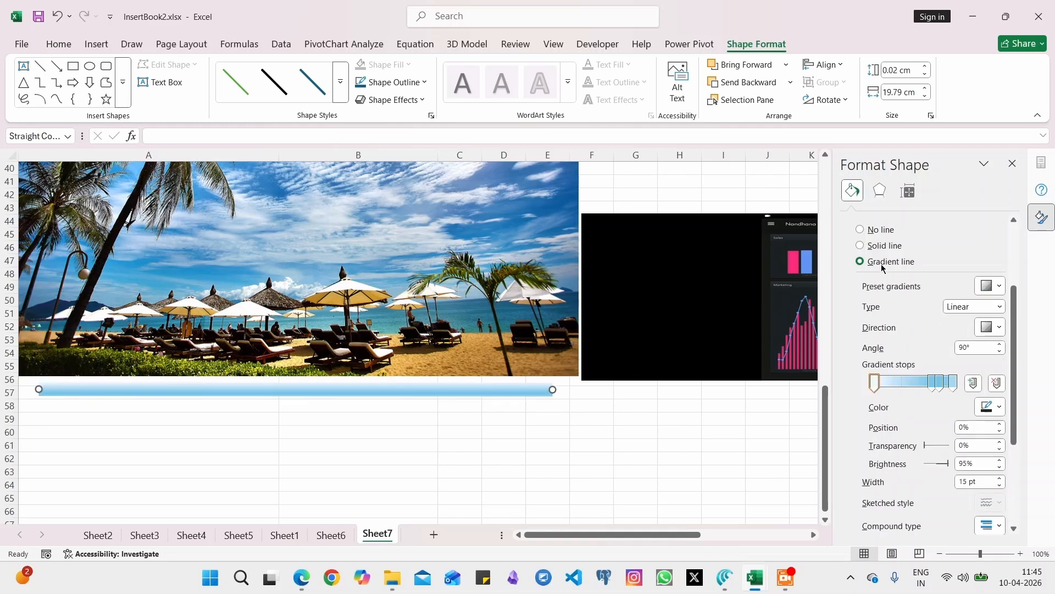
{"action": "left_click", "coordinate": [88, 407]}
Draw a horizontal arrow line about 19.8 cm long in row 58 below the gradient line and set its width to 15 pt.
{"action": "left_click", "coordinate": [96, 44]}
{"action": "left_click", "coordinate": [199, 77]}
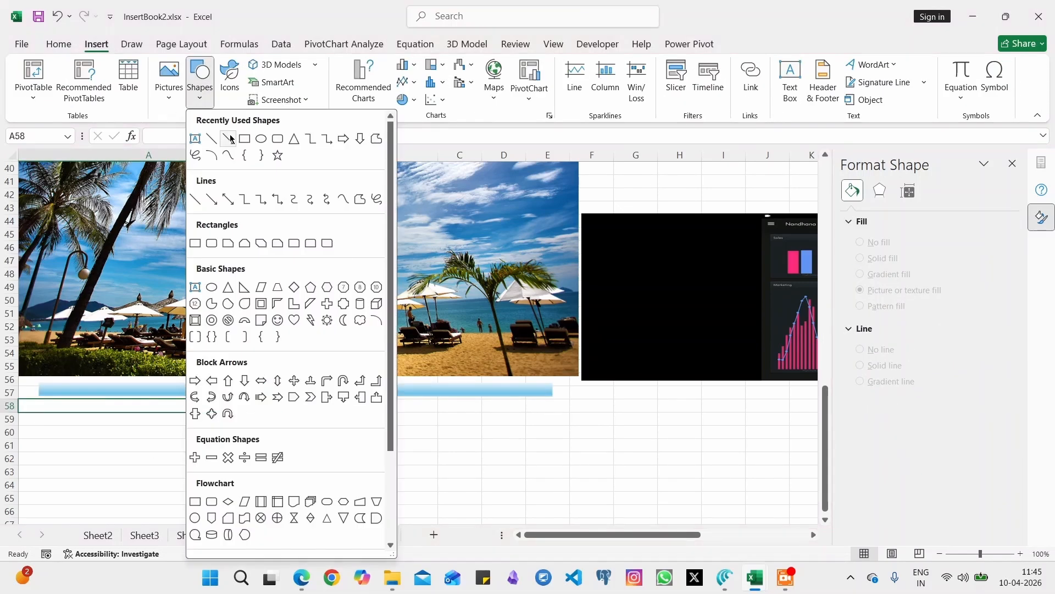
{"action": "left_click", "coordinate": [215, 200]}
{"action": "left_click_drag", "start_coordinate": [42, 403], "coordinate": [556, 404]}
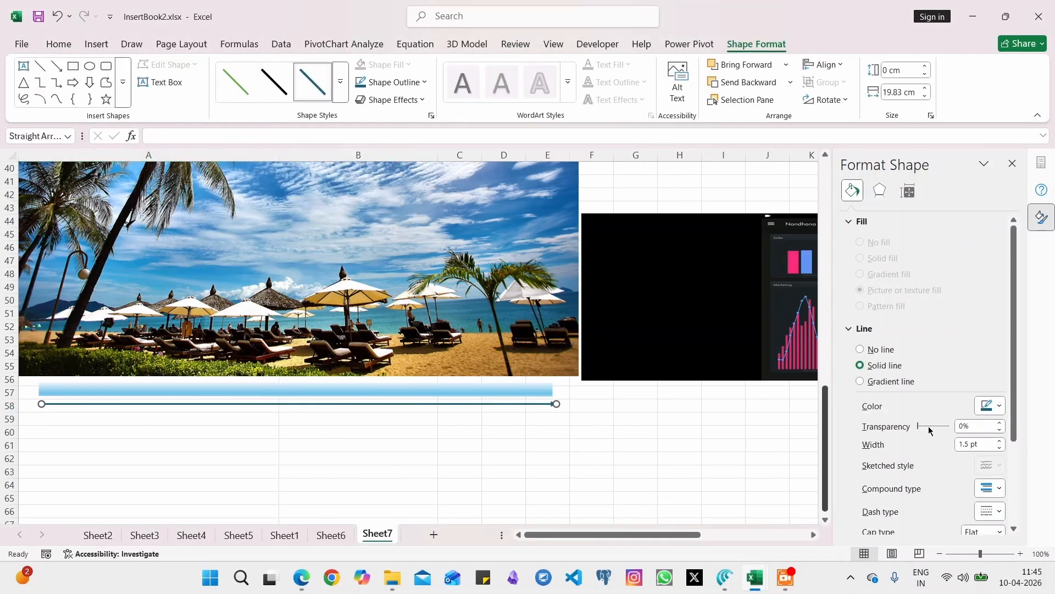
{"action": "left_click", "coordinate": [963, 444]}
{"action": "key", "text": "BackSpace"}
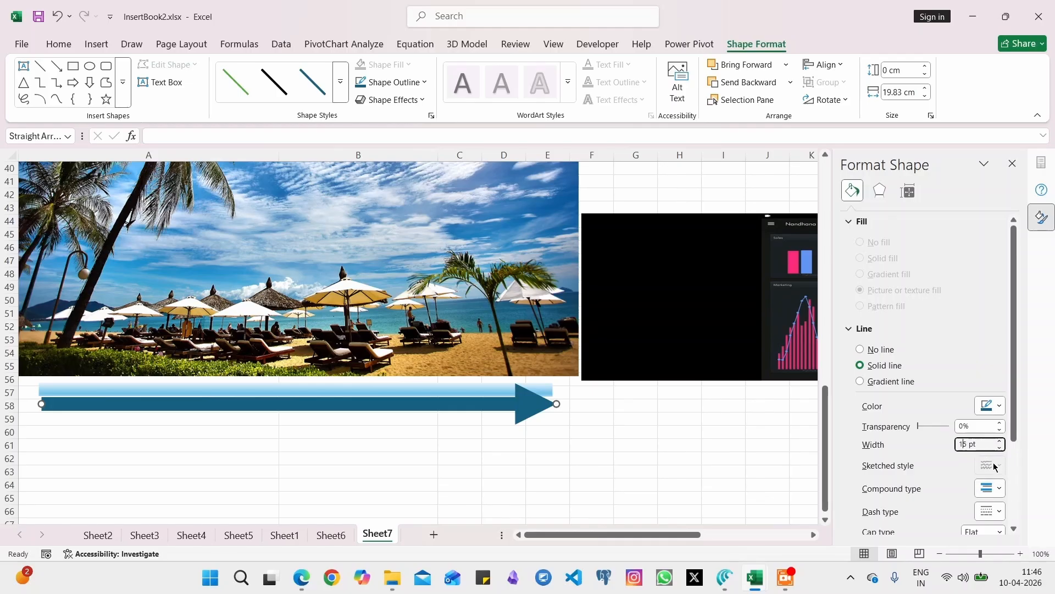
Give the arrow line the triple compound type and the long dash dot dash type.
{"action": "left_click", "coordinate": [993, 493]}
{"action": "left_click", "coordinate": [999, 452]}
{"action": "left_click", "coordinate": [997, 489]}
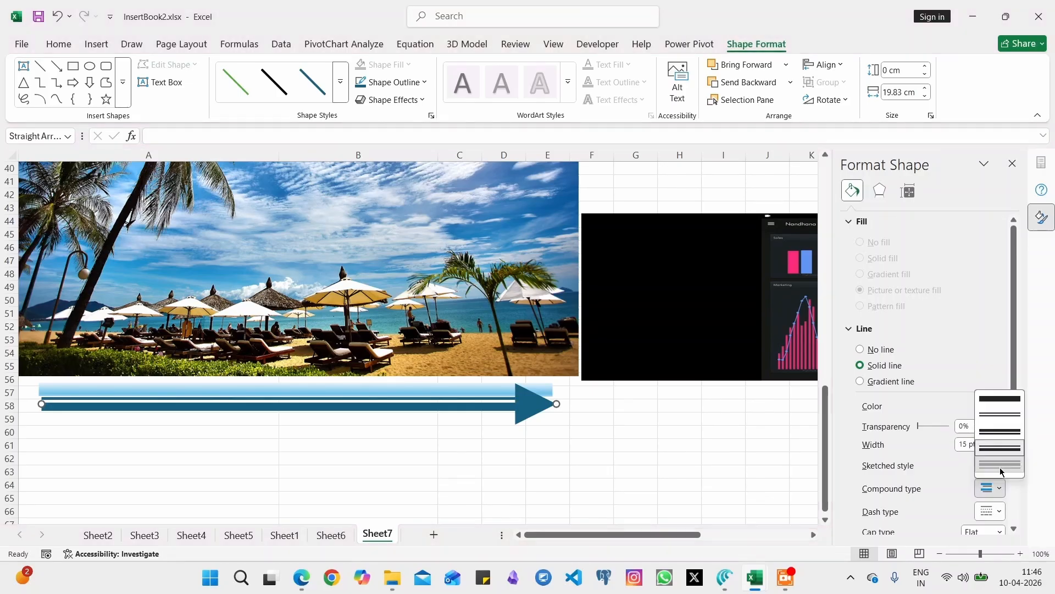
{"action": "left_click", "coordinate": [1000, 469]}
{"action": "left_click", "coordinate": [998, 513]}
{"action": "left_click", "coordinate": [996, 482]}
Add a triangular arrowhead at the start of the arrow line and make it wide with medium length.
{"action": "scroll", "coordinate": [981, 476], "scroll_direction": "down", "scroll_amount": 3}
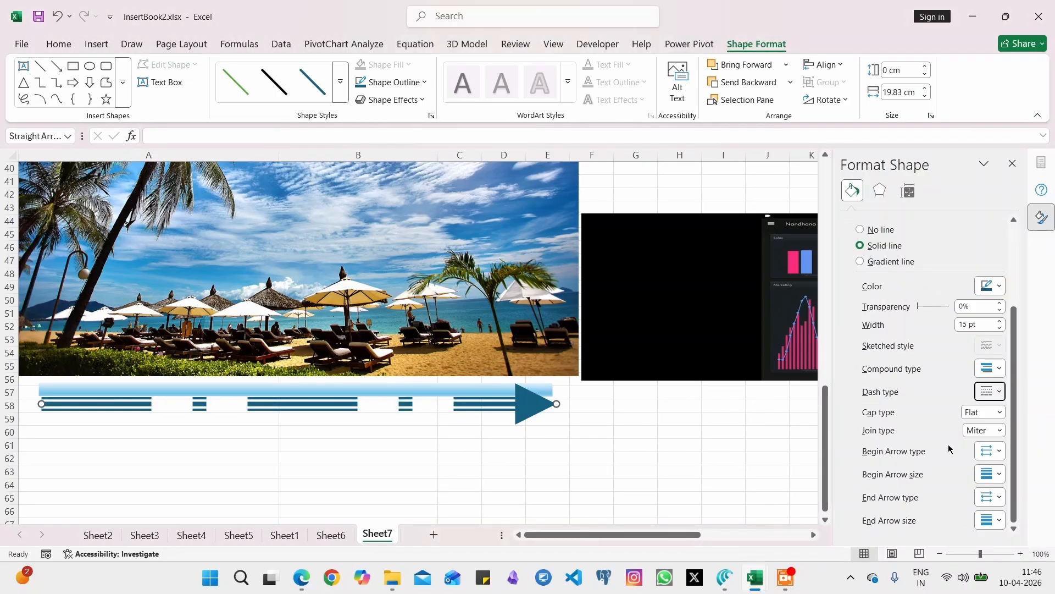
{"action": "left_click", "coordinate": [998, 452]}
{"action": "left_click", "coordinate": [1012, 474]}
{"action": "left_click", "coordinate": [999, 474]}
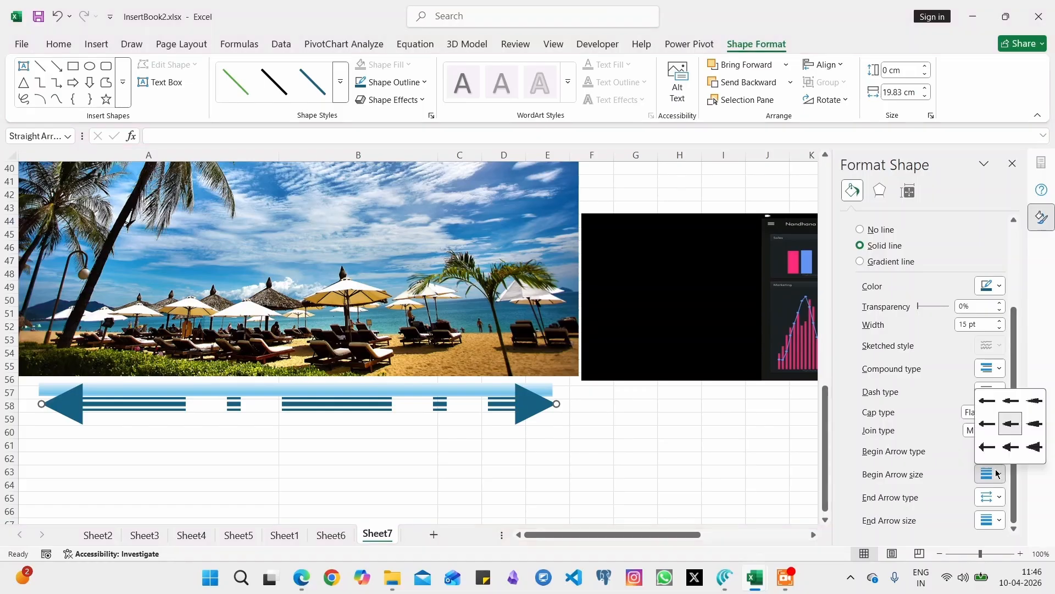
{"action": "left_click", "coordinate": [1033, 421]}
Change the arrow line's end to a diamond and make it wide and short.
{"action": "left_click", "coordinate": [999, 497]}
{"action": "left_click", "coordinate": [1010, 470]}
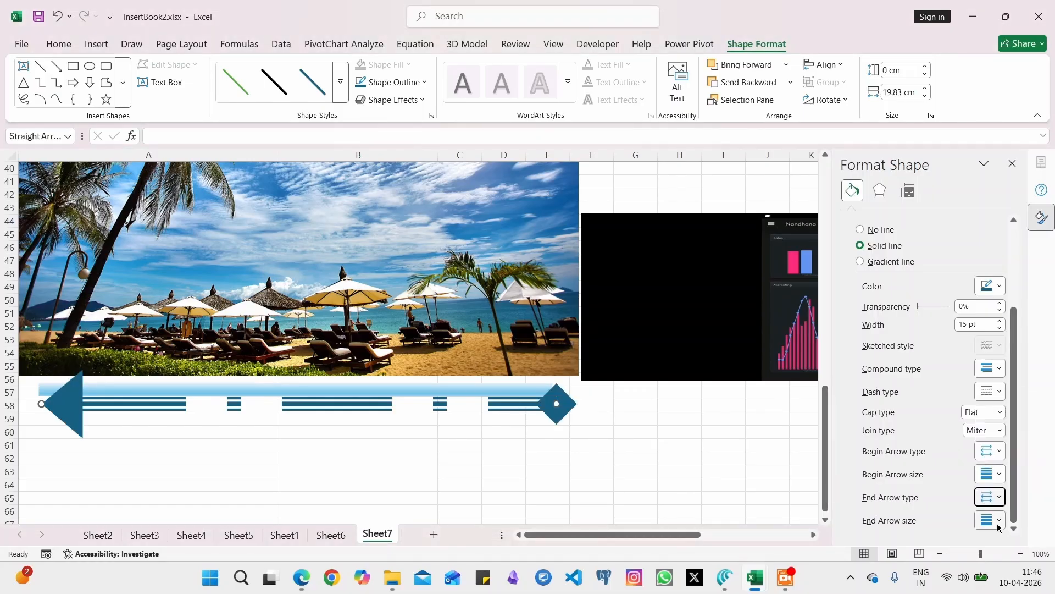
{"action": "left_click", "coordinate": [999, 520]}
{"action": "left_click", "coordinate": [1033, 467]}
Apply the smallest pink glow preset to the arrow line.
{"action": "scroll", "coordinate": [967, 482], "scroll_direction": "up", "scroll_amount": 5}
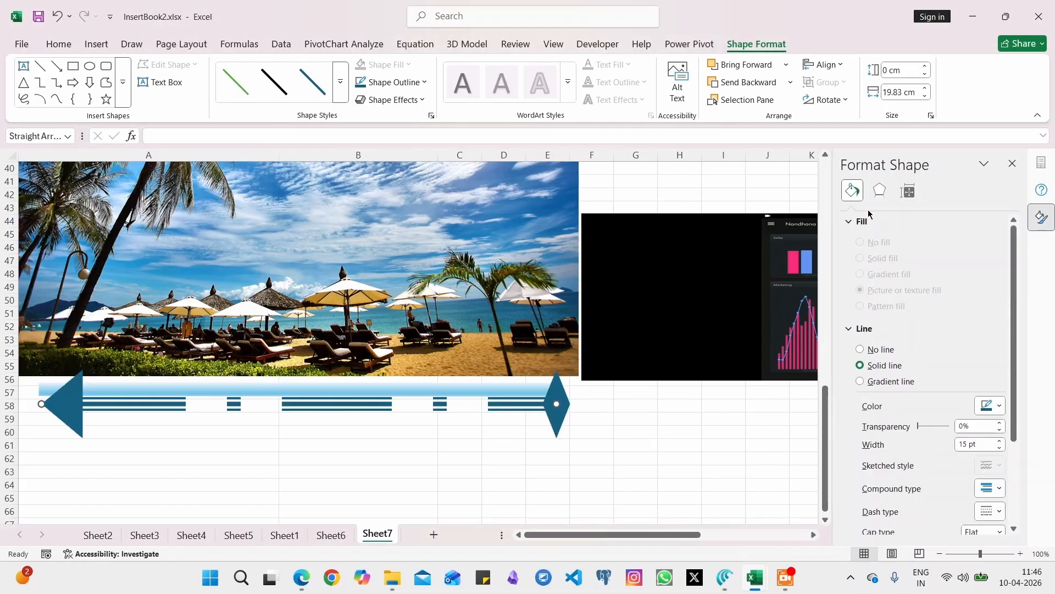
{"action": "left_click", "coordinate": [880, 191]}
{"action": "left_click", "coordinate": [865, 258]}
{"action": "left_click", "coordinate": [990, 277]}
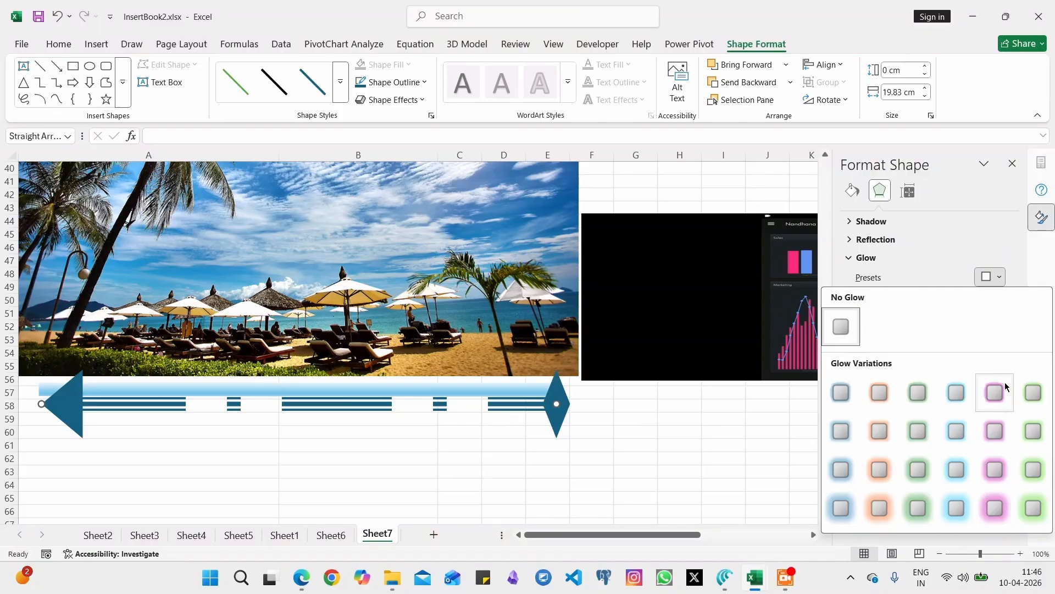
{"action": "left_click", "coordinate": [1007, 387]}
Draw a rectangle about 11.3 cm wide and 3.3 cm high below the arrow line, starting at row 60.
{"action": "left_click", "coordinate": [181, 458]}
{"action": "left_click", "coordinate": [96, 44]}
{"action": "left_click", "coordinate": [229, 70]}
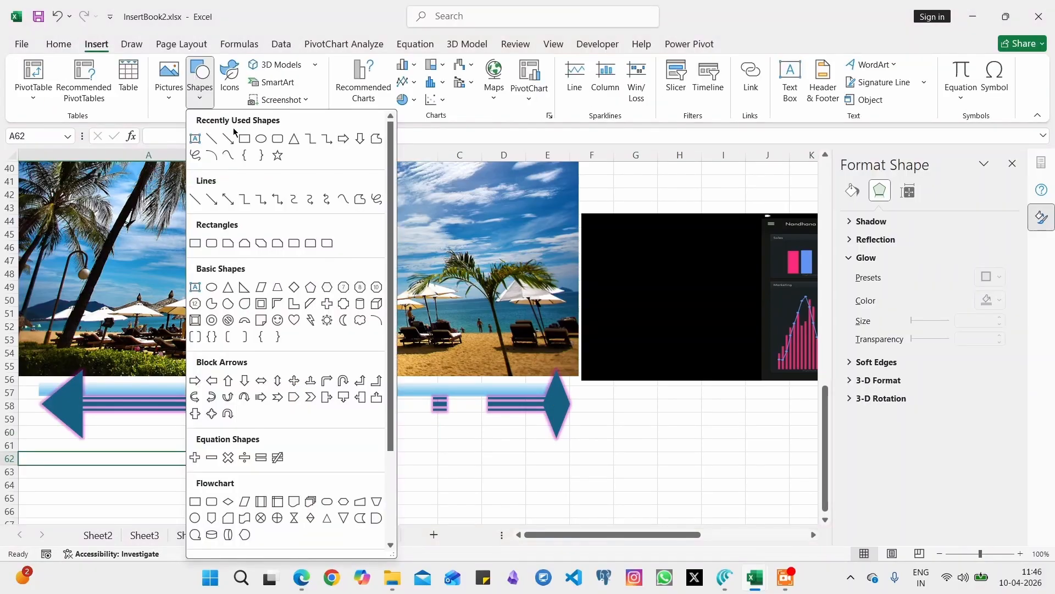
{"action": "left_click", "coordinate": [198, 175]}
{"action": "left_click_drag", "start_coordinate": [204, 432], "coordinate": [496, 518]}
Give the rectangle an 18 pt pink glow and 2.5 pt soft edges.
{"action": "left_click", "coordinate": [1000, 309]}
{"action": "left_click", "coordinate": [995, 274]}
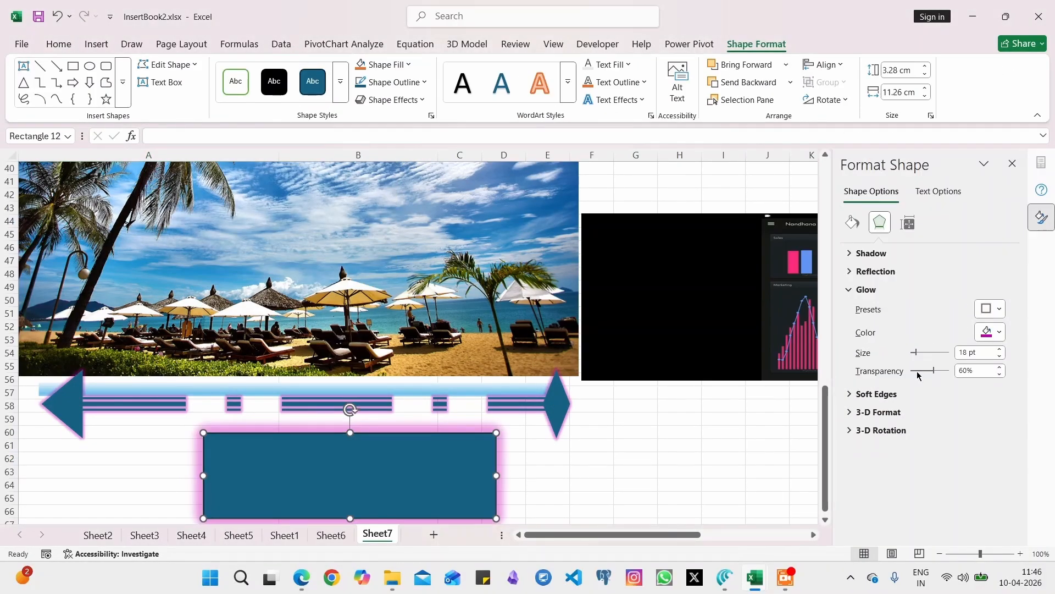
{"action": "left_click", "coordinate": [876, 393]}
{"action": "left_click", "coordinate": [999, 413]}
{"action": "left_click", "coordinate": [939, 352]}
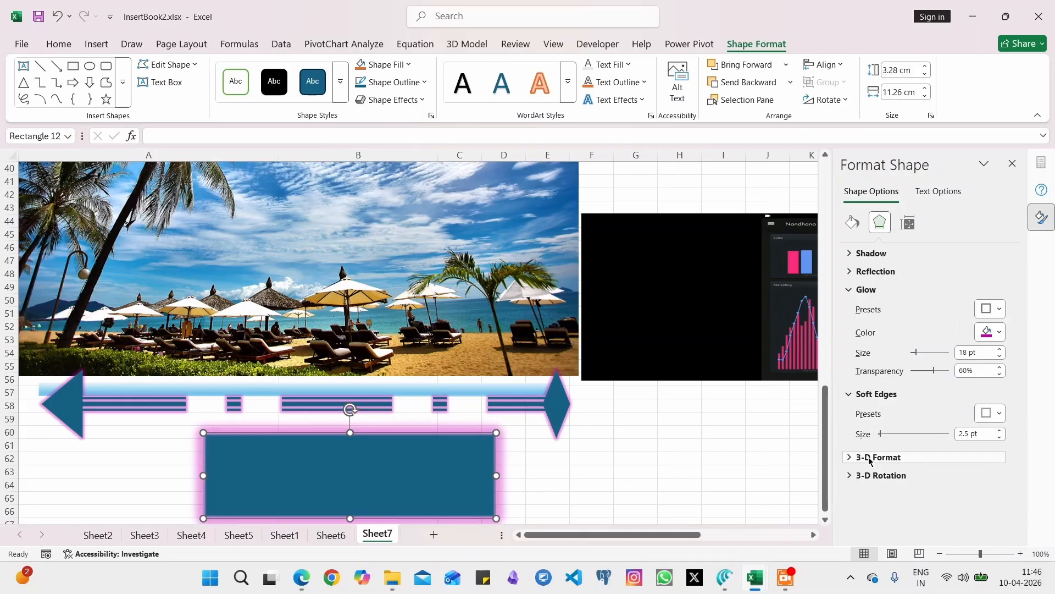
Apply a 13 pt by 6 pt top bevel and an 11 pt by 11 pt bottom bevel to the rectangle.
{"action": "left_click", "coordinate": [869, 458]}
{"action": "scroll", "coordinate": [857, 457], "scroll_direction": "down", "scroll_amount": 3}
{"action": "left_click", "coordinate": [898, 332]}
{"action": "left_click", "coordinate": [994, 451]}
{"action": "left_click", "coordinate": [900, 389]}
{"action": "left_click", "coordinate": [884, 346]}
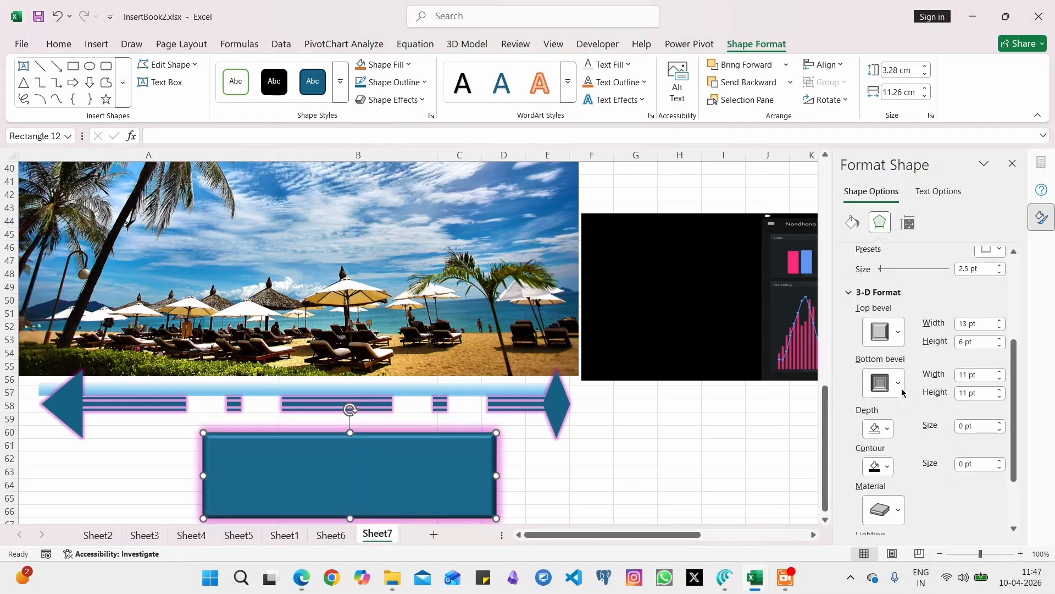
Give the rectangle a green 3-D depth of 6 pt and a yellow contour of 1 pt.
{"action": "left_click", "coordinate": [879, 428]}
{"action": "left_click", "coordinate": [947, 367]}
{"action": "left_click", "coordinate": [887, 471]}
{"action": "left_click", "coordinate": [928, 405]}
Apply a darker material and a warm lighting preset to the rectangle, with a lighting angle of 30°.
{"action": "scroll", "coordinate": [928, 497], "scroll_direction": "down", "scroll_amount": 3}
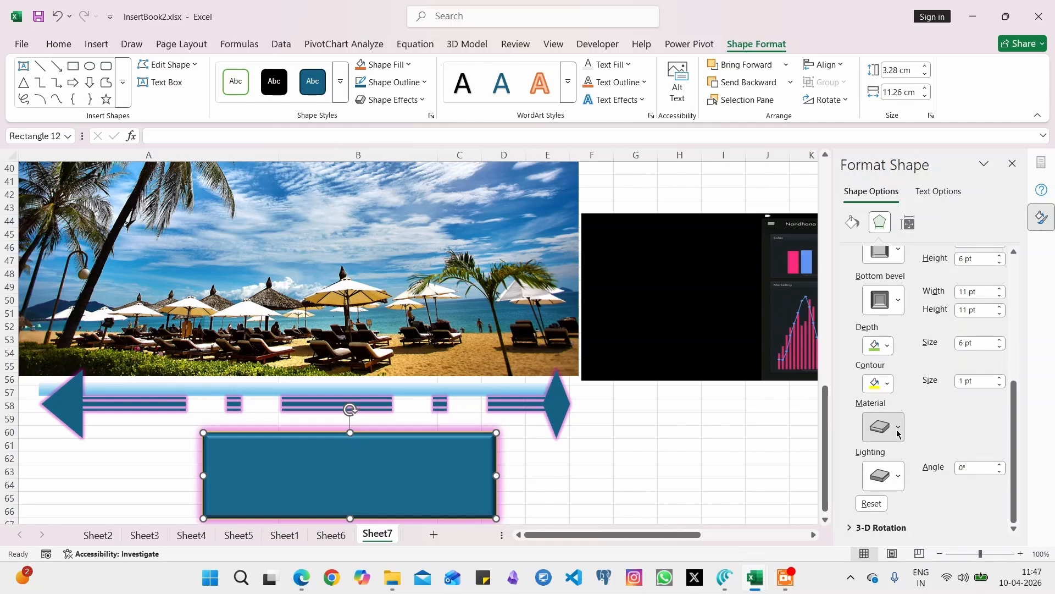
{"action": "left_click", "coordinate": [915, 310]}
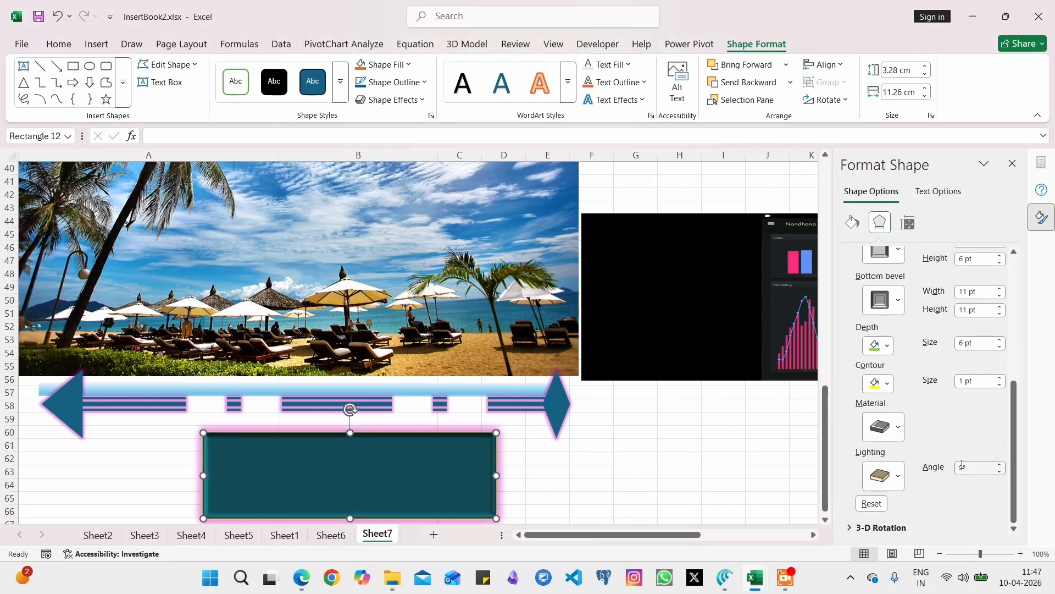
{"action": "left_click", "coordinate": [961, 467]}
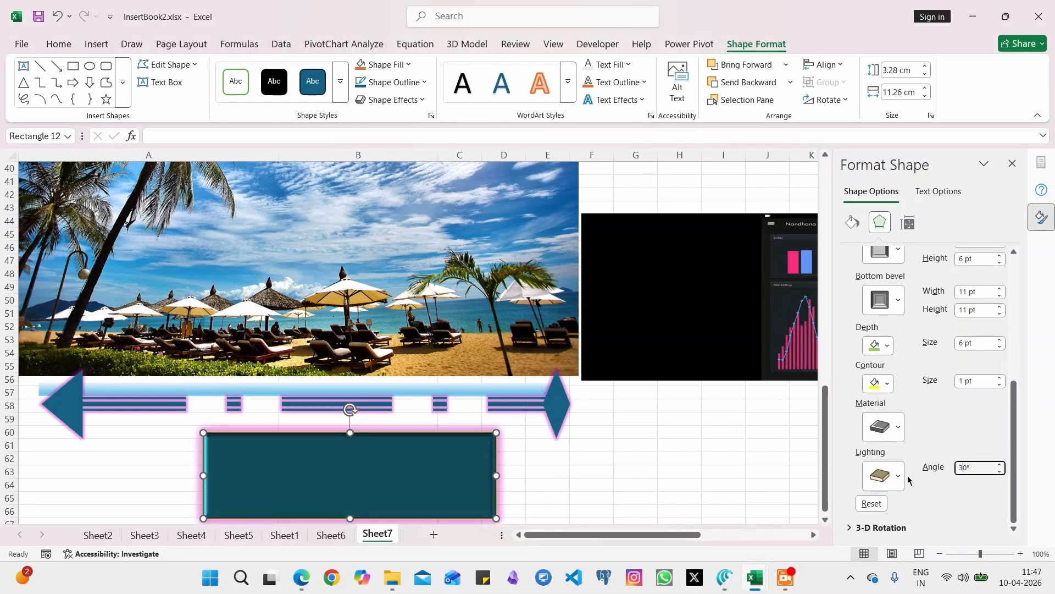
Rotate the rectangle in 3-D by 30° in X, 10° in Y and 10° in Z.
{"action": "left_click", "coordinate": [881, 527]}
{"action": "left_click", "coordinate": [911, 404]}
{"action": "type", "text": "30"}
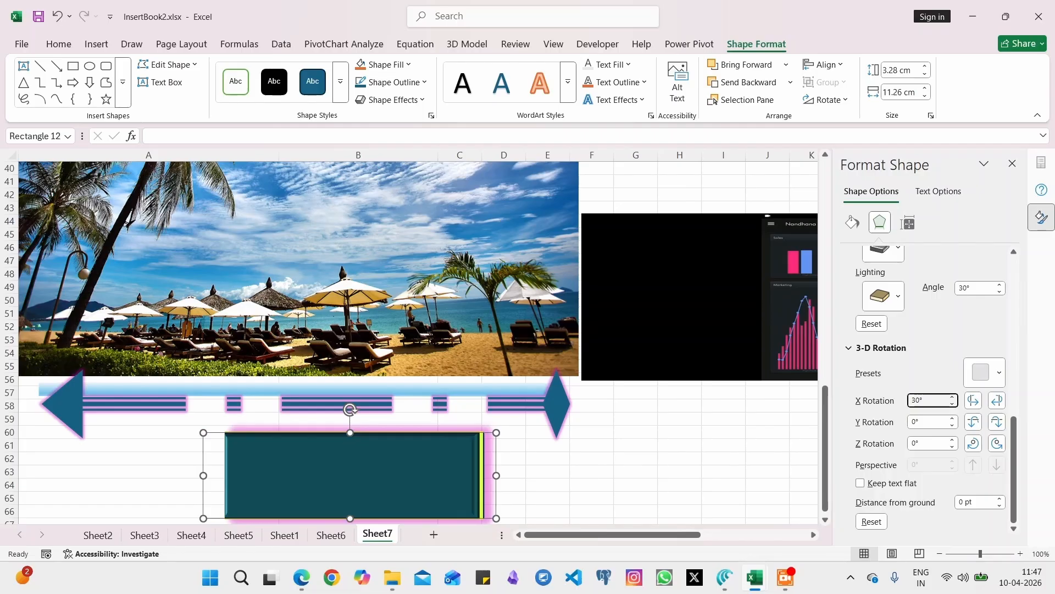
{"action": "left_click", "coordinate": [973, 421]}
{"action": "left_click", "coordinate": [974, 444]}
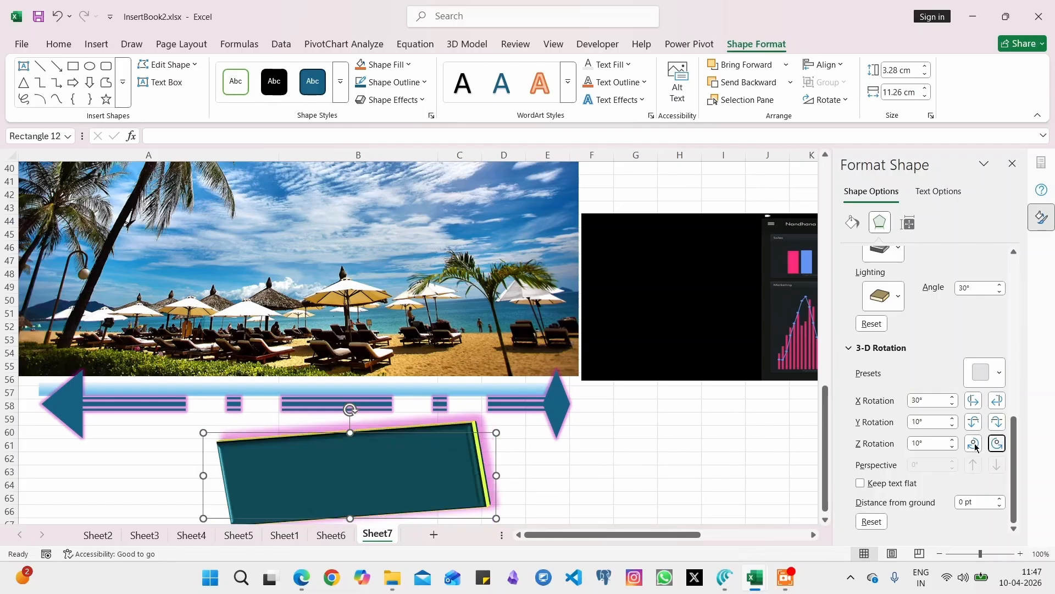
Set the rectangle's Z rotation back to 0°.
{"action": "scroll", "coordinate": [219, 300], "scroll_direction": "down", "scroll_amount": 6}
{"action": "left_click", "coordinate": [219, 300]}
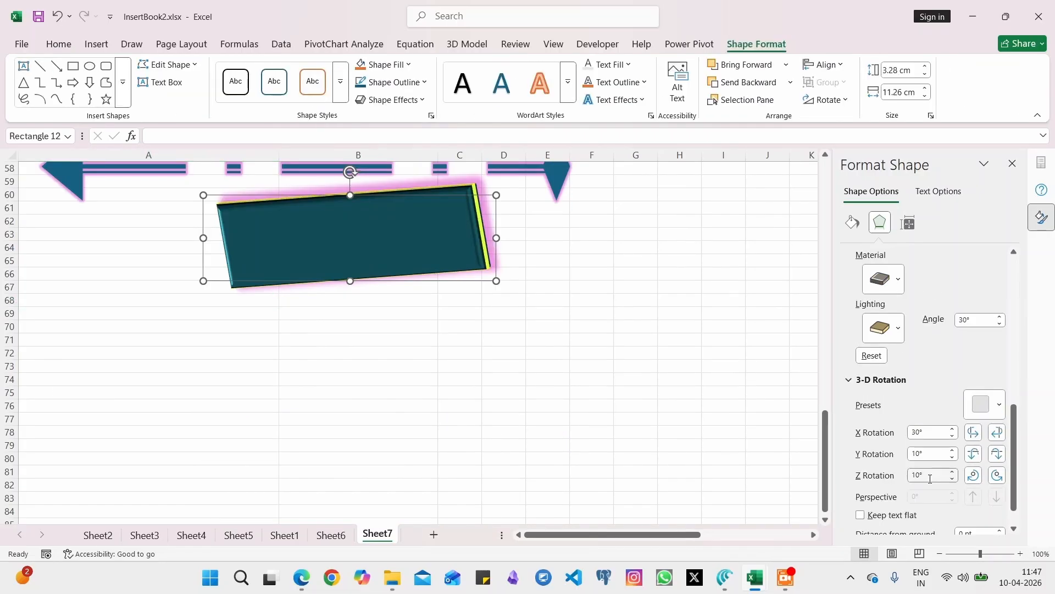
{"action": "left_click", "coordinate": [997, 475]}
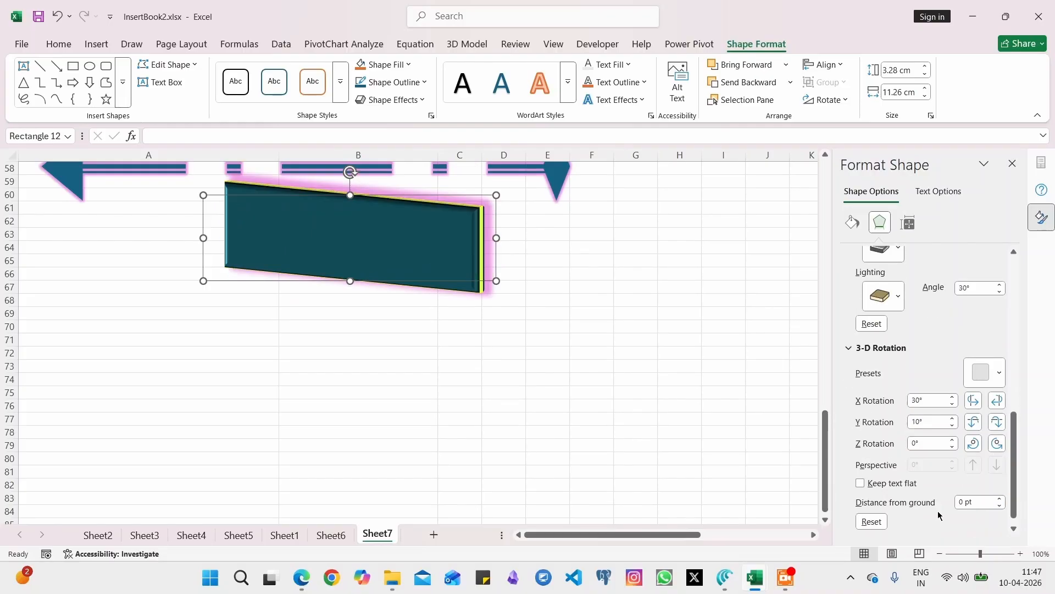
Add the lines "This shape with 3D effects." and "This is also shape with text." to the rectangle and keep the text flat.
{"action": "left_click", "coordinate": [373, 248]}
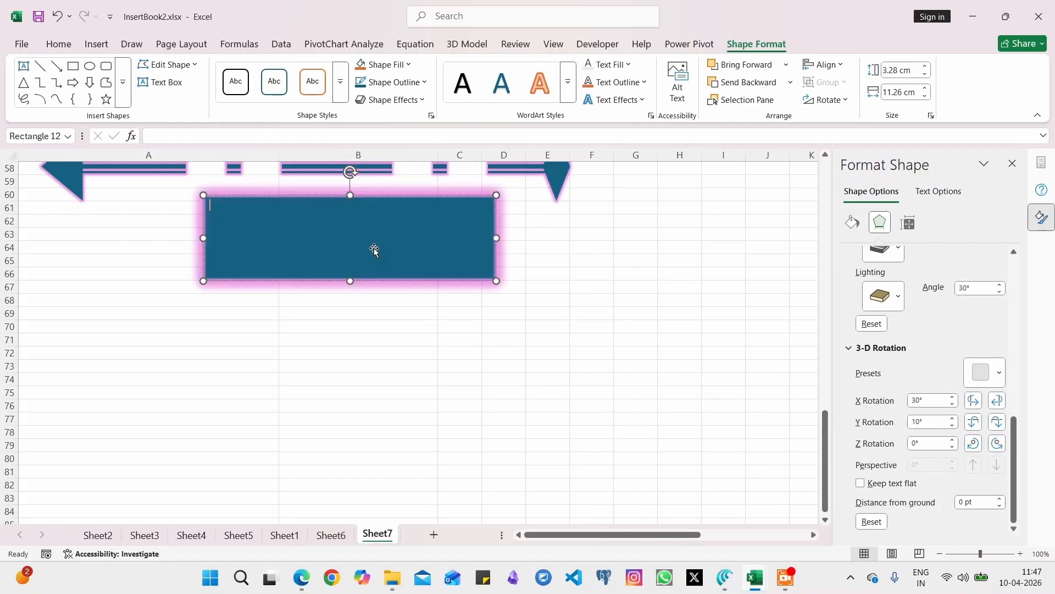
{"action": "type", "text": "This shape with 3D effects."}
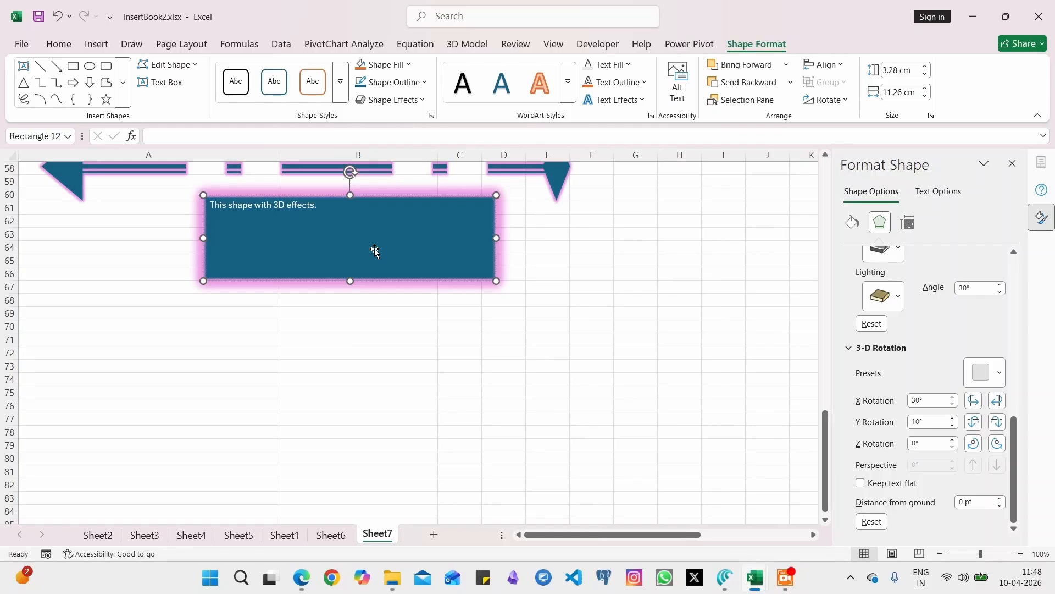
{"action": "key", "text": "Return"}
{"action": "type", "text": "This is also shape with text."}
{"action": "left_click", "coordinate": [861, 483]}
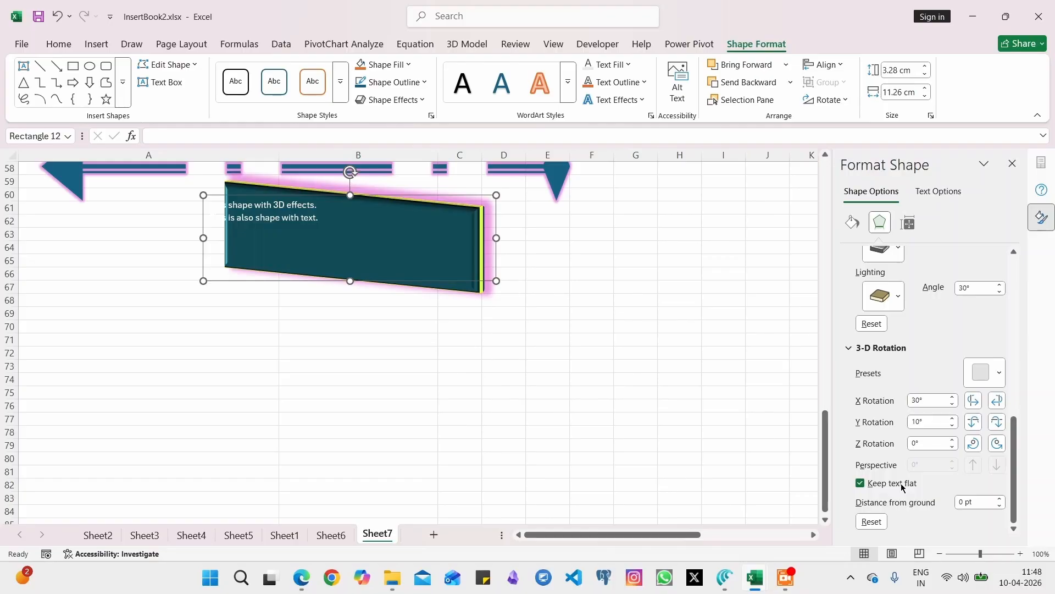
Set the rectangle's placement property to move but not size with cells.
{"action": "left_click", "coordinate": [907, 223]}
{"action": "scroll", "coordinate": [931, 307], "scroll_direction": "up", "scroll_amount": 3}
{"action": "left_click", "coordinate": [937, 438]}
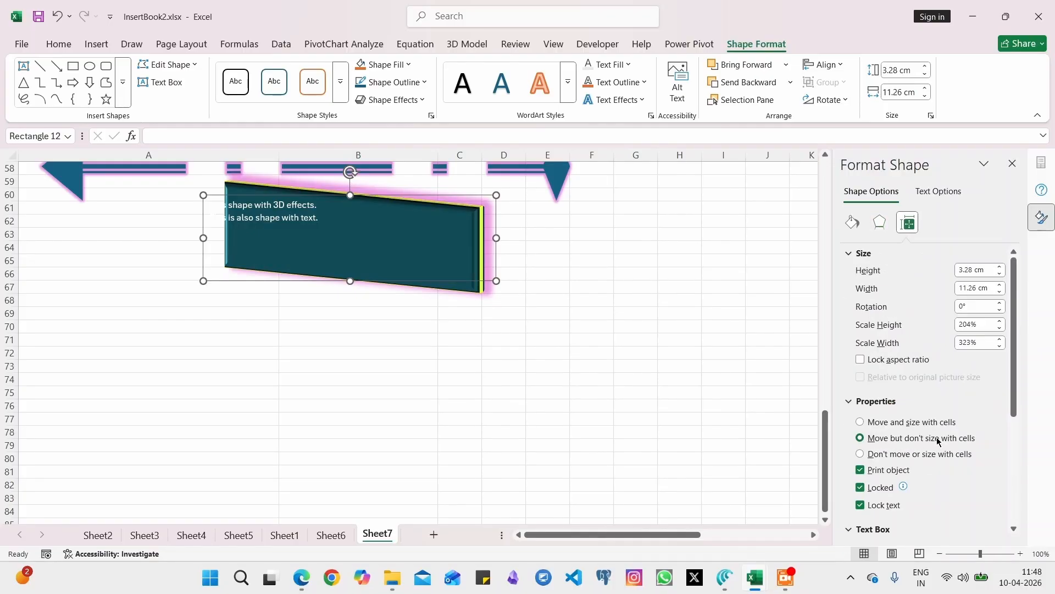
Move the rectangle slightly down and increase the height of row 63 to about 128.
{"action": "left_click_drag", "start_coordinate": [442, 272], "coordinate": [449, 309]}
{"action": "left_click", "coordinate": [10, 235]}
{"action": "left_click_drag", "start_coordinate": [10, 241], "coordinate": [26, 345]}
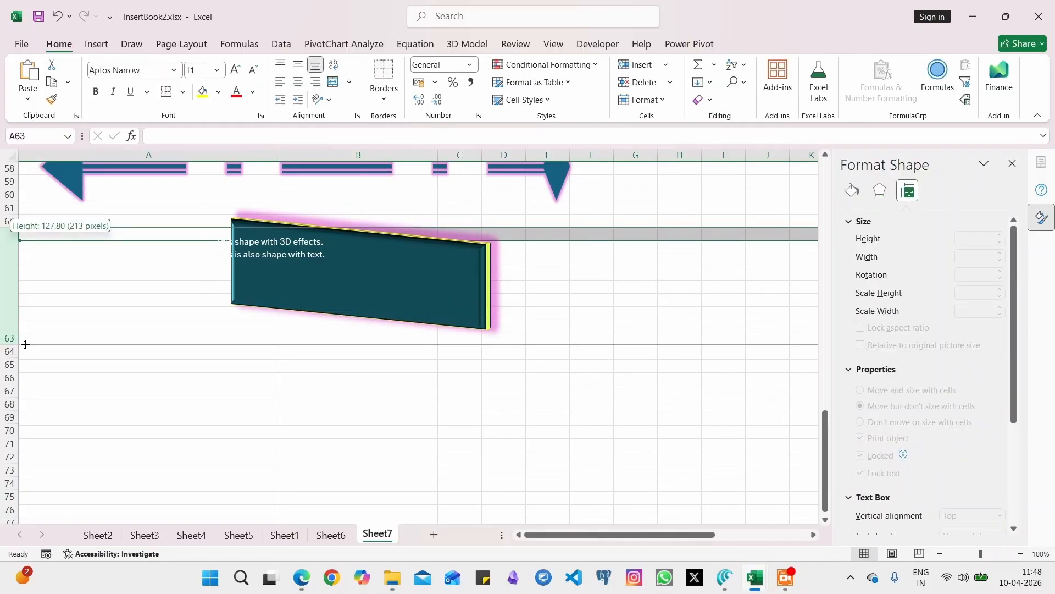
Try splitting the rectangle's text into several columns.
{"action": "scroll", "coordinate": [989, 463], "scroll_direction": "down", "scroll_amount": 3}
{"action": "left_click", "coordinate": [377, 307]}
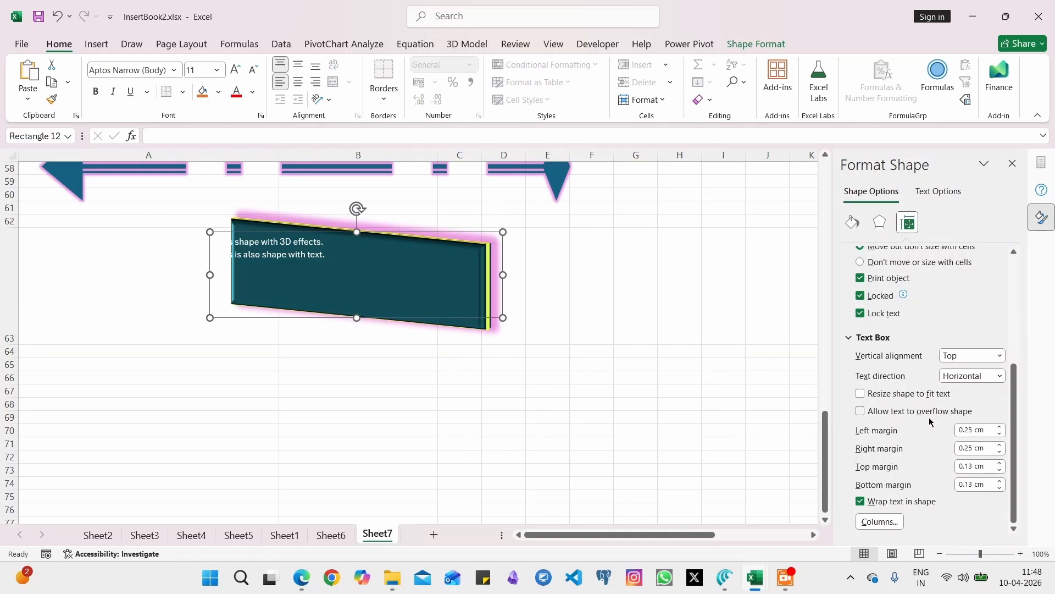
{"action": "left_click", "coordinate": [880, 521]}
{"action": "left_click", "coordinate": [521, 306]}
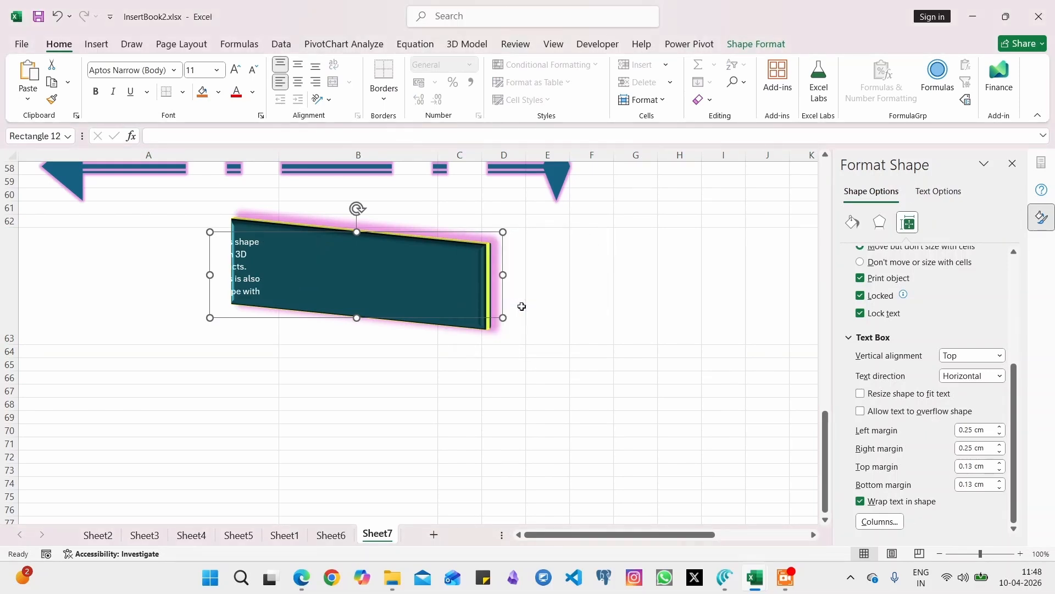
Set the rectangle's text back to 1 column.
{"action": "left_click", "coordinate": [901, 522]}
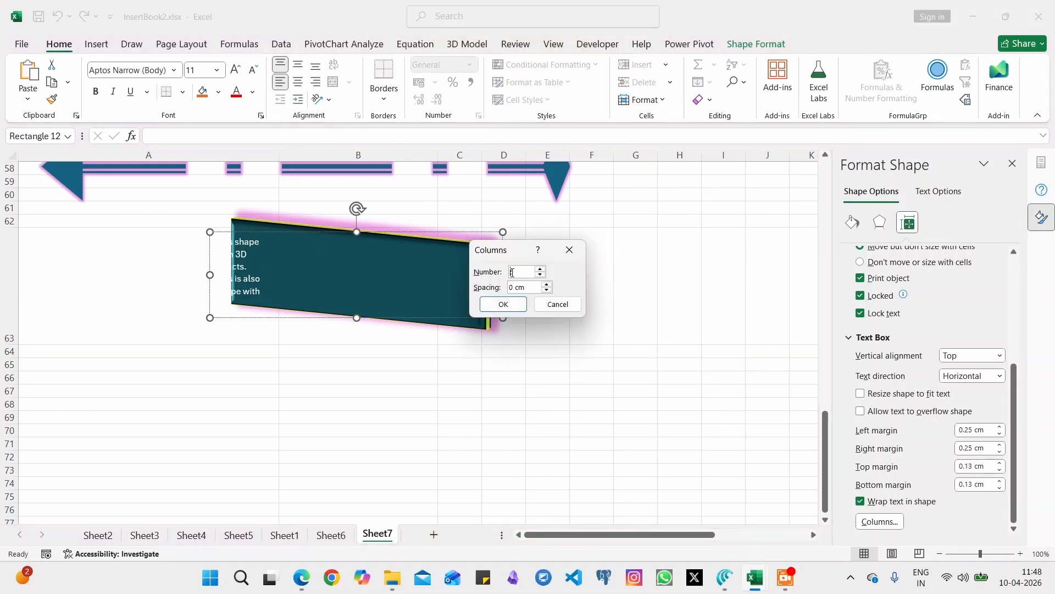
{"action": "type", "text": "1"}
{"action": "key", "text": "Return"}
{"action": "key", "text": "Escape"}
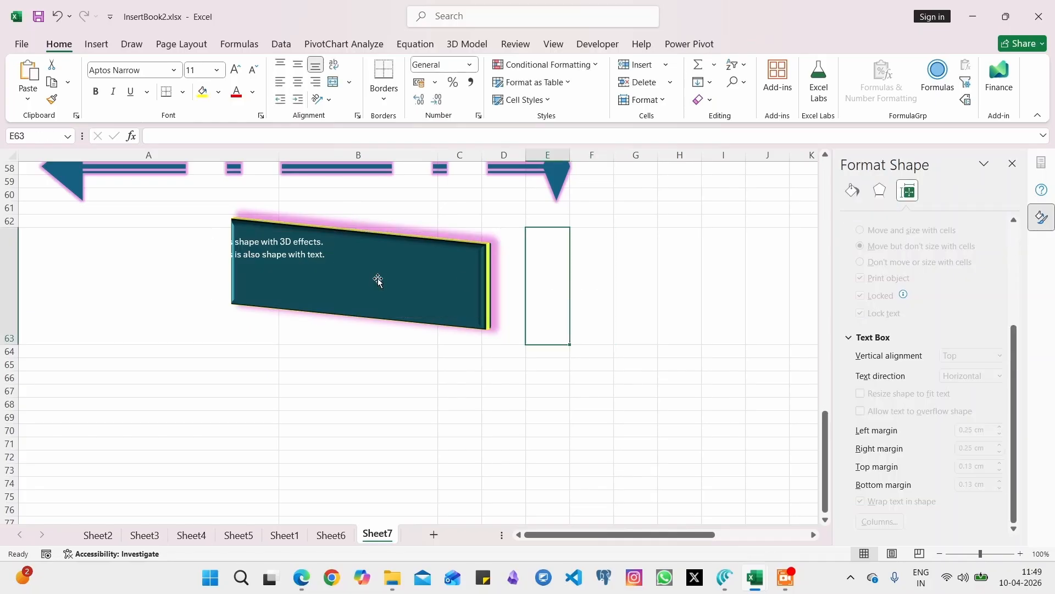
Shift the rectangle slightly right and indent both text lines with leading spaces so they start inside its visible face.
{"action": "left_click", "coordinate": [393, 274]}
{"action": "double_click", "coordinate": [334, 247]}
{"action": "key", "text": "Home"}
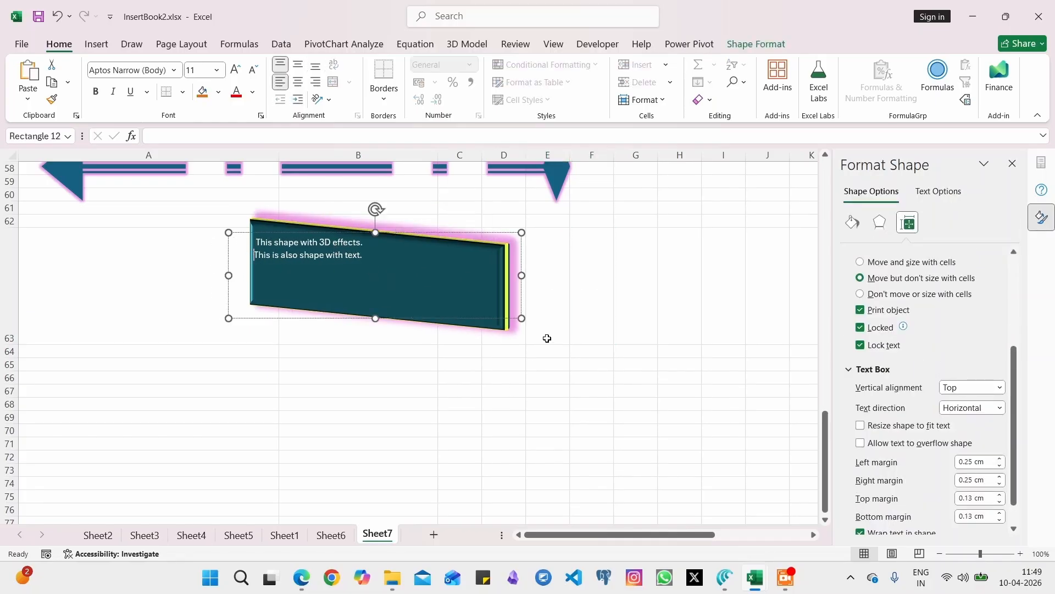
{"action": "key", "text": "Escape"}
{"action": "key", "text": "Escape"}
Draw a double-headed arrow line about 3.9 cm high and 1.2 cm wide from the rectangle's right edge up to the diamond arrow end.
{"action": "left_click", "coordinate": [337, 351]}
{"action": "left_click", "coordinate": [96, 44]}
{"action": "left_click", "coordinate": [199, 80]}
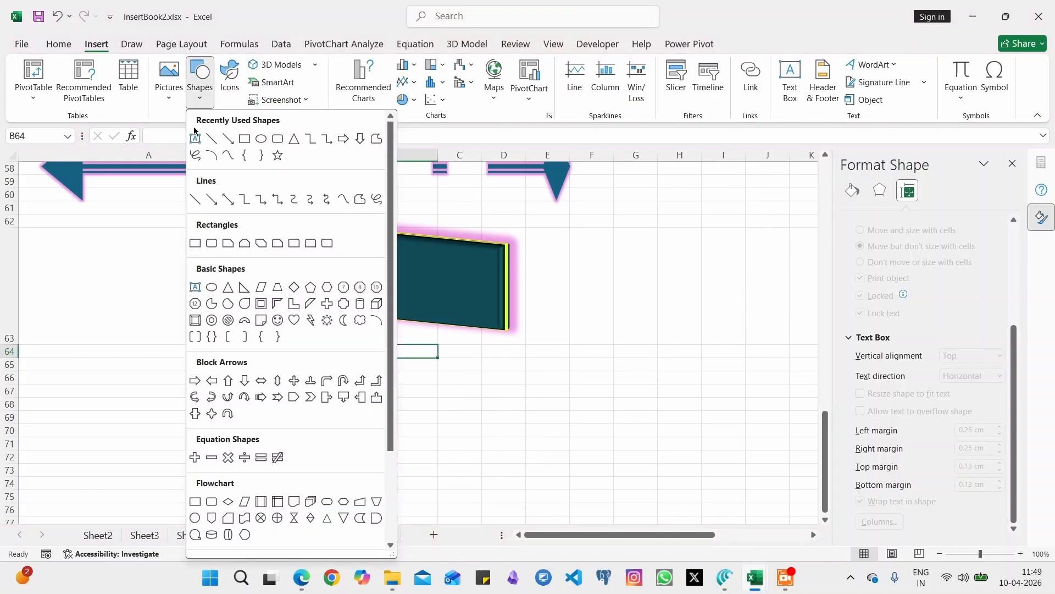
{"action": "left_click", "coordinate": [228, 198]}
{"action": "left_click_drag", "start_coordinate": [518, 273], "coordinate": [547, 201]}
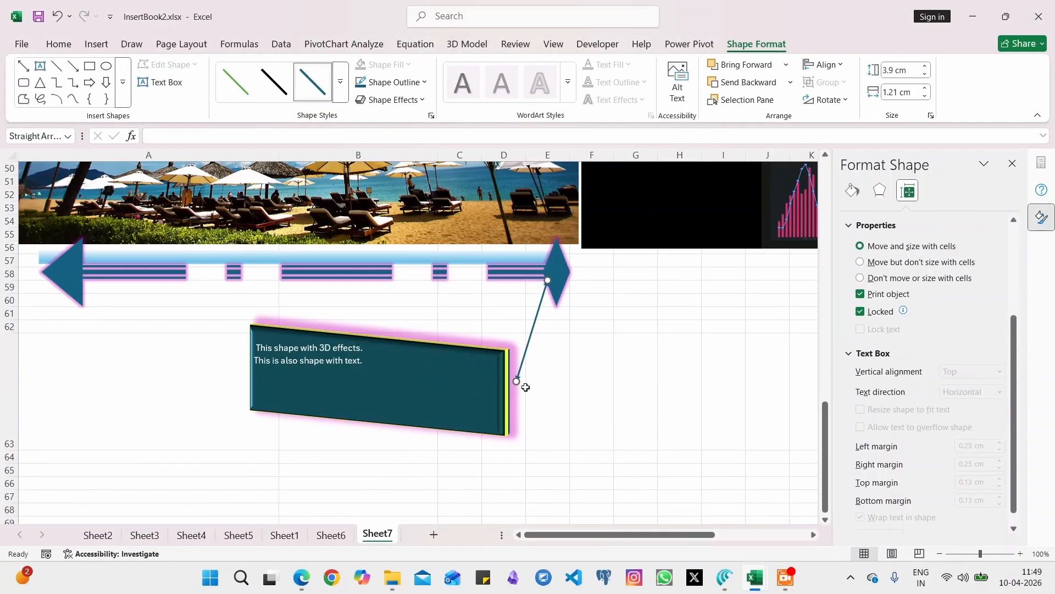
Run the double-headed arrow line from the teal rectangle's top edge to the diamond, and apply a green line style with a glow.
{"action": "left_click_drag", "start_coordinate": [517, 381], "coordinate": [375, 338]}
{"action": "mouse_move", "coordinate": [548, 281]}
{"action": "left_mouse_down"}
{"action": "mouse_move", "coordinate": [565, 269]}
{"action": "mouse_move", "coordinate": [542, 281]}
{"action": "left_mouse_up"}
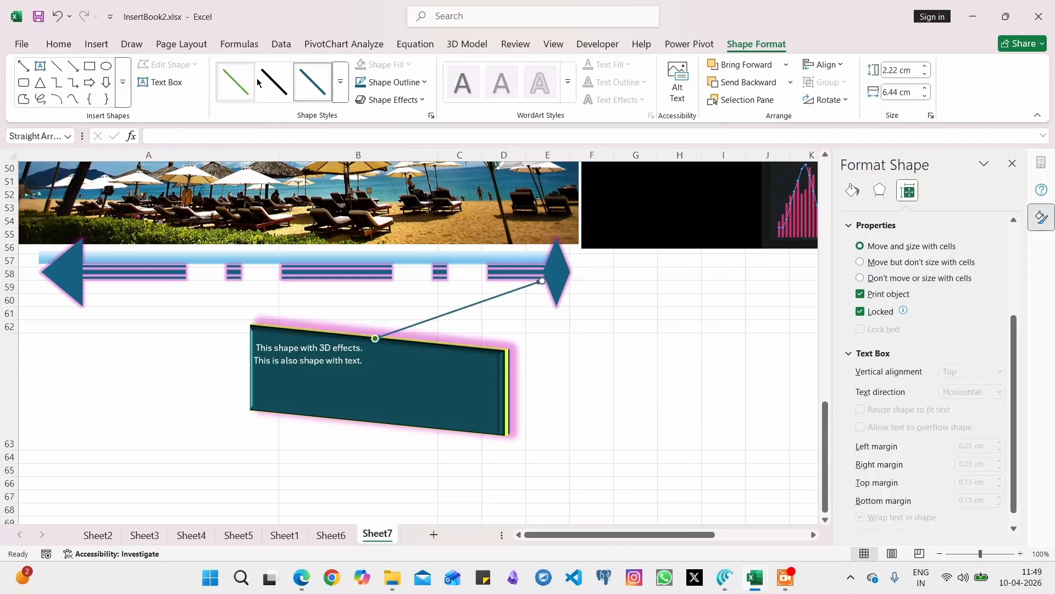
{"action": "left_click", "coordinate": [392, 99]}
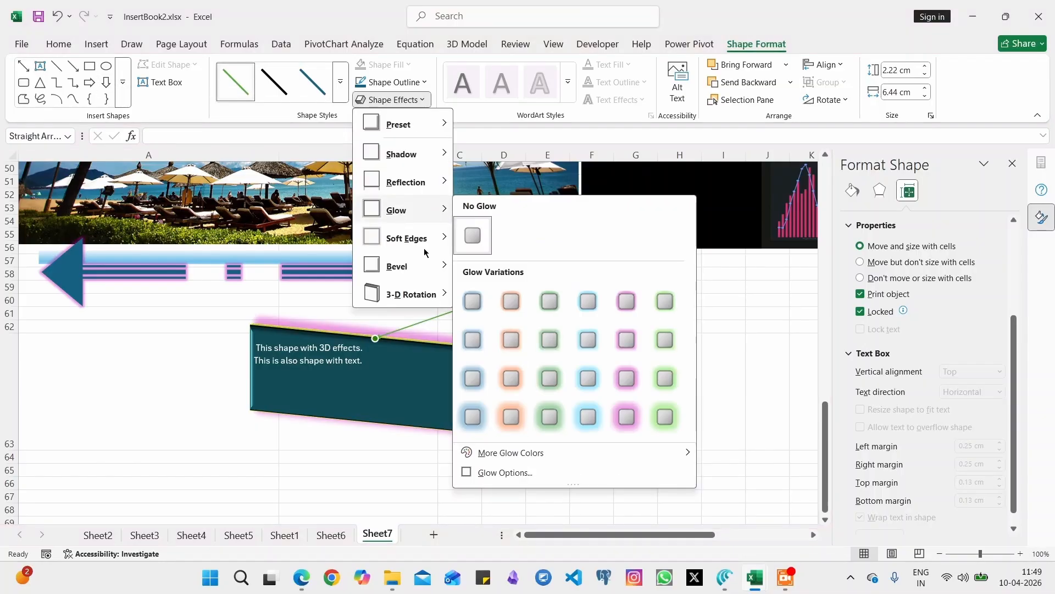
{"action": "left_click", "coordinate": [549, 339]}
{"action": "left_click", "coordinate": [337, 476]}
Draw a double-arrow elbow connector about 4.7 cm by 1.8 cm from the diamond arrow end to the teal rectangle's right edge.
{"action": "left_click", "coordinate": [96, 44]}
{"action": "left_click", "coordinate": [206, 98]}
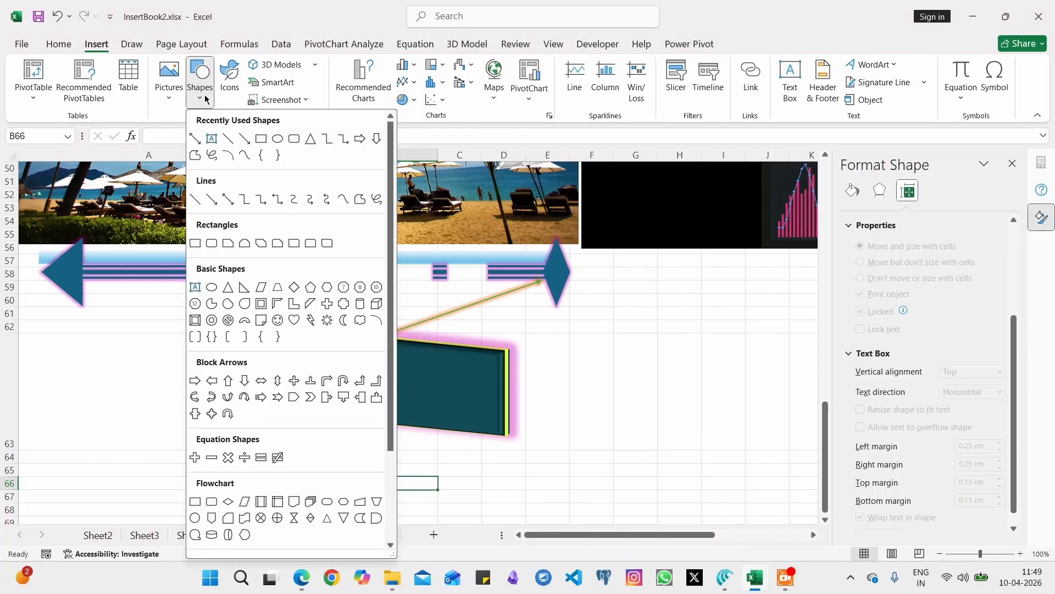
{"action": "left_click", "coordinate": [279, 204]}
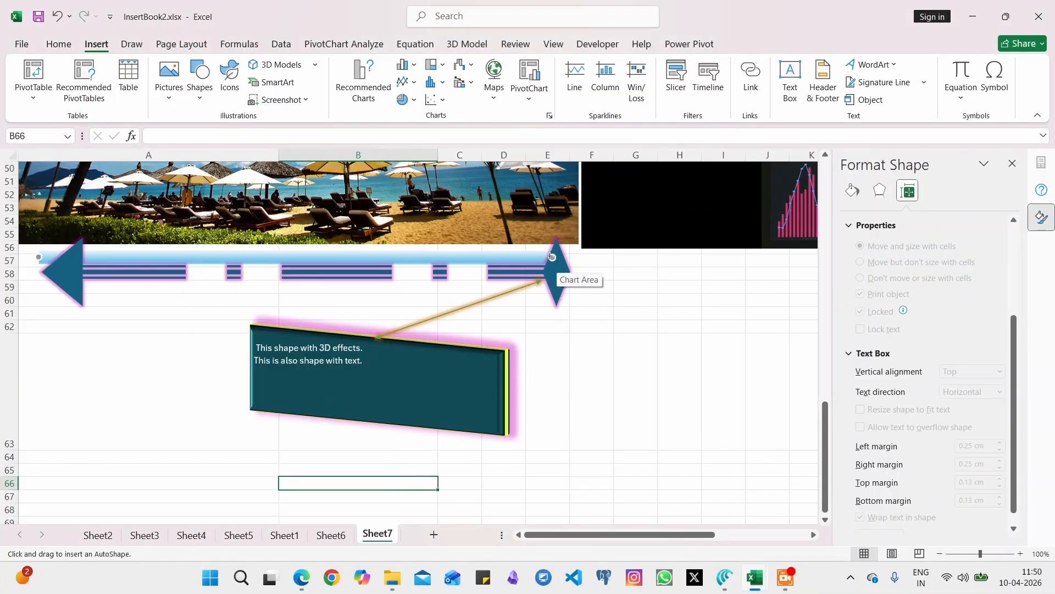
{"action": "left_click_drag", "start_coordinate": [551, 257], "coordinate": [506, 378]}
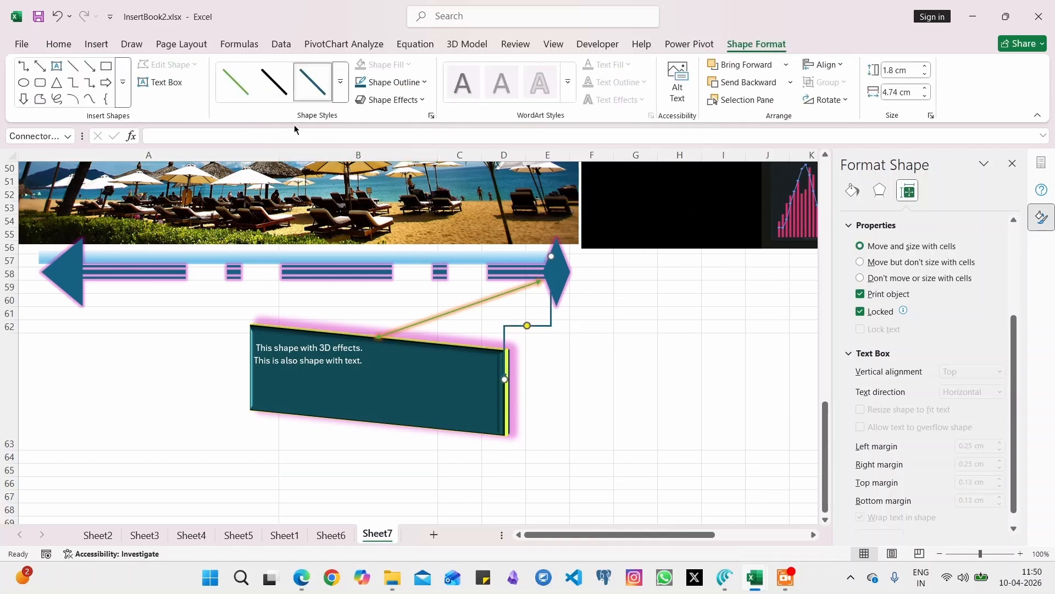
Color the elbow connector yellow and move its upper end to the diamond's right tip.
{"action": "left_click", "coordinate": [391, 82]}
{"action": "left_click", "coordinate": [419, 310]}
{"action": "left_click", "coordinate": [626, 358]}
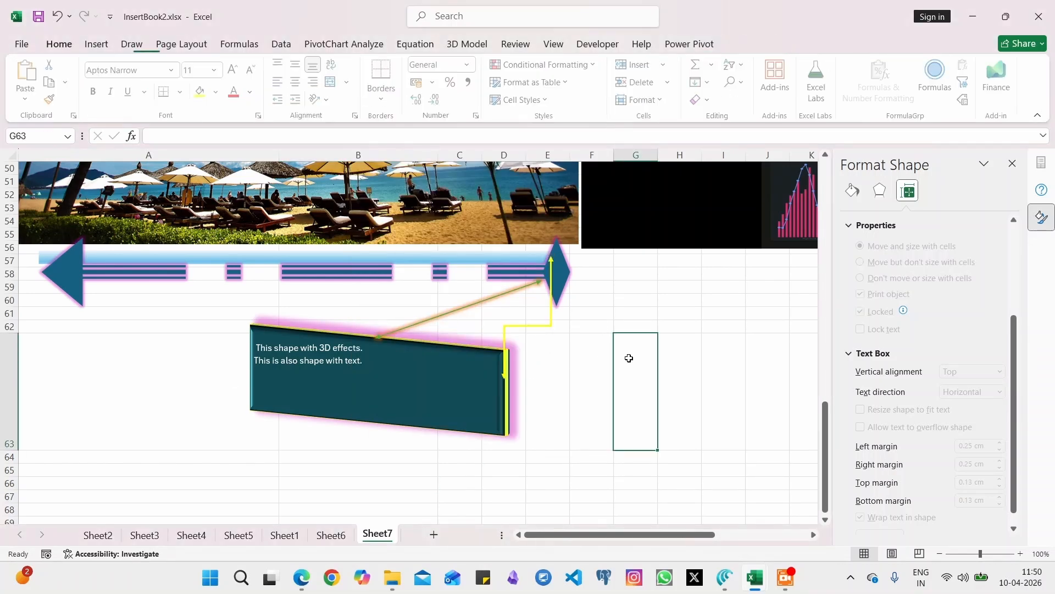
{"action": "left_click", "coordinate": [551, 258]}
{"action": "left_click_drag", "start_coordinate": [551, 258], "coordinate": [570, 275]}
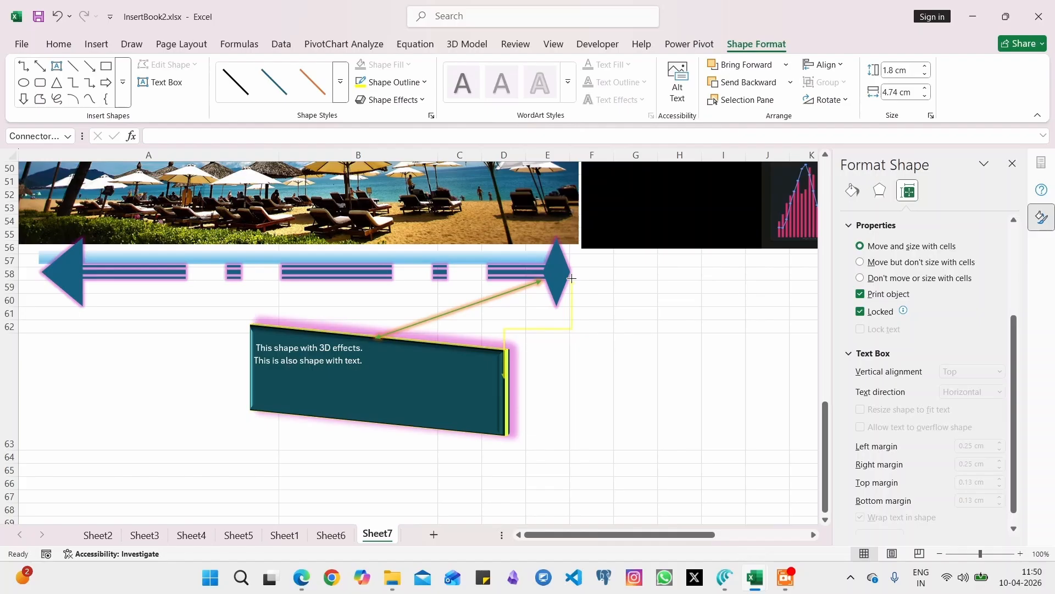
{"action": "left_click", "coordinate": [637, 337]}
Draw a rounded rectangle about 3.5 cm high and 5.5 cm wide to the left of the teal rectangle.
{"action": "left_click", "coordinate": [97, 45]}
{"action": "left_click", "coordinate": [200, 83]}
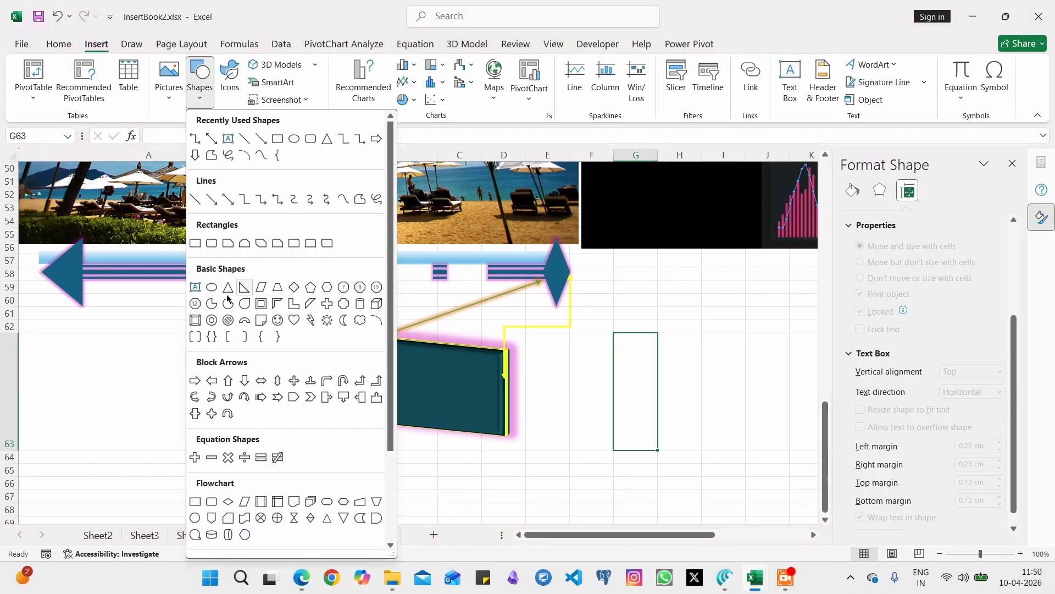
{"action": "left_click", "coordinate": [211, 243]}
{"action": "left_click_drag", "start_coordinate": [54, 325], "coordinate": [198, 416]}
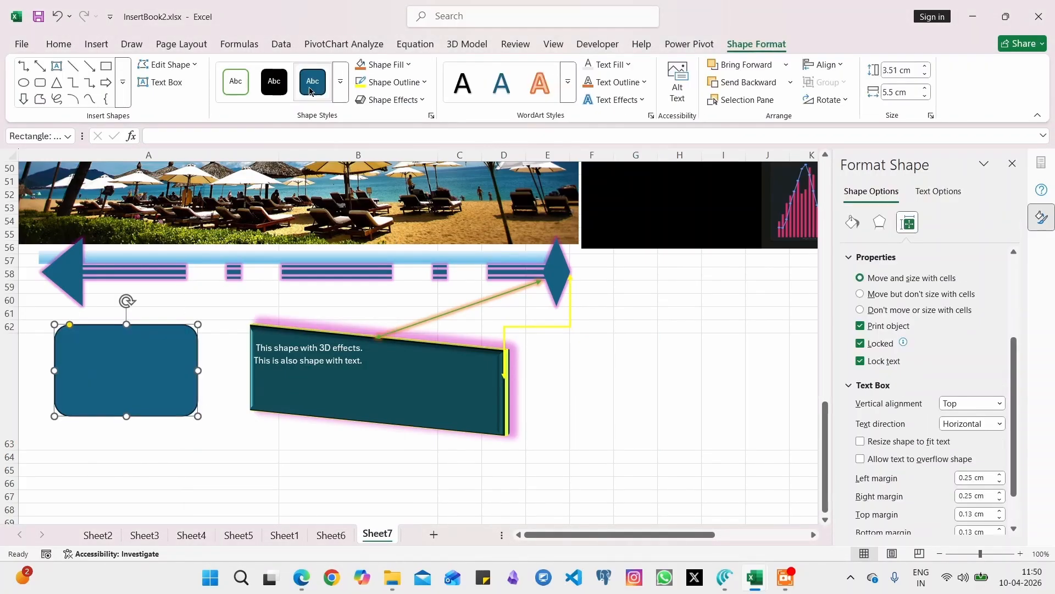
Apply a muted green preset style to the rounded rectangle and enter the text "This is rectangle." in it.
{"action": "left_click", "coordinate": [340, 96]}
{"action": "left_click", "coordinate": [351, 236]}
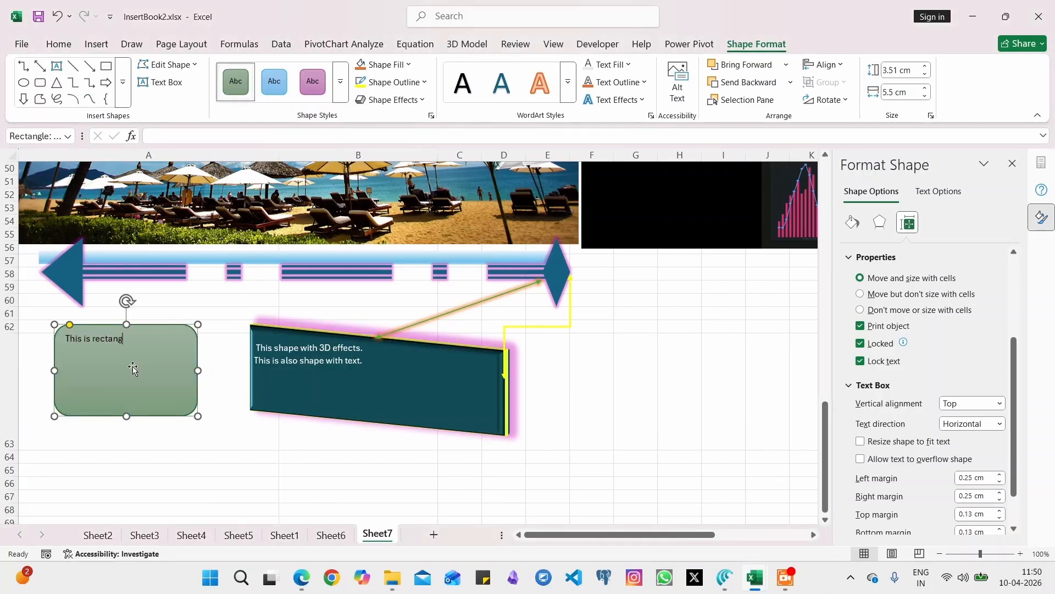
{"action": "triple_click", "coordinate": [138, 338]}
Fill the rounded rectangle with the standard gold color and thicken its green outline.
{"action": "left_click", "coordinate": [383, 65]}
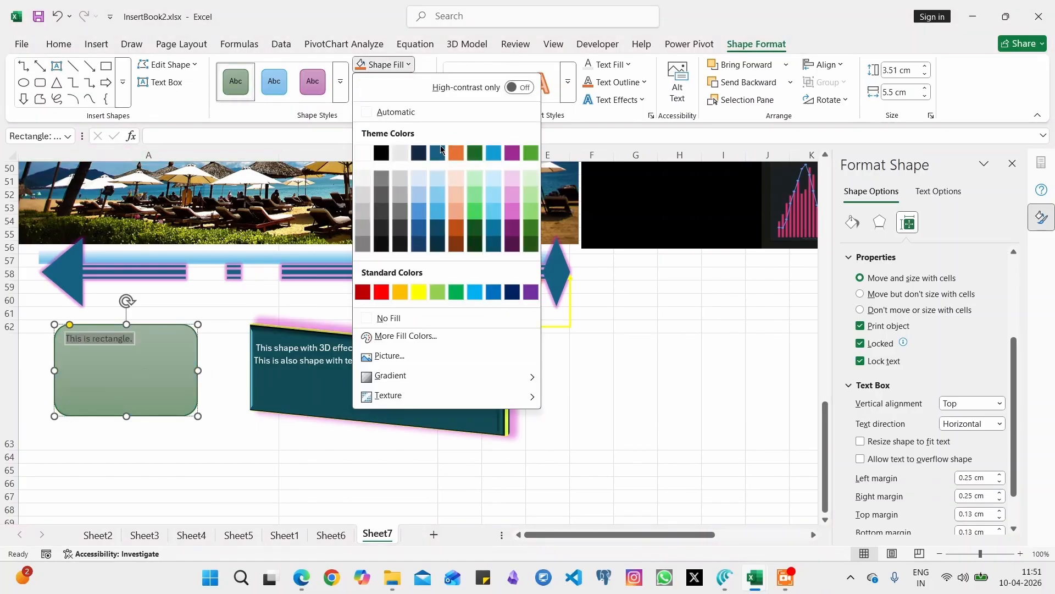
{"action": "left_click", "coordinate": [400, 293]}
{"action": "left_click", "coordinate": [388, 82]}
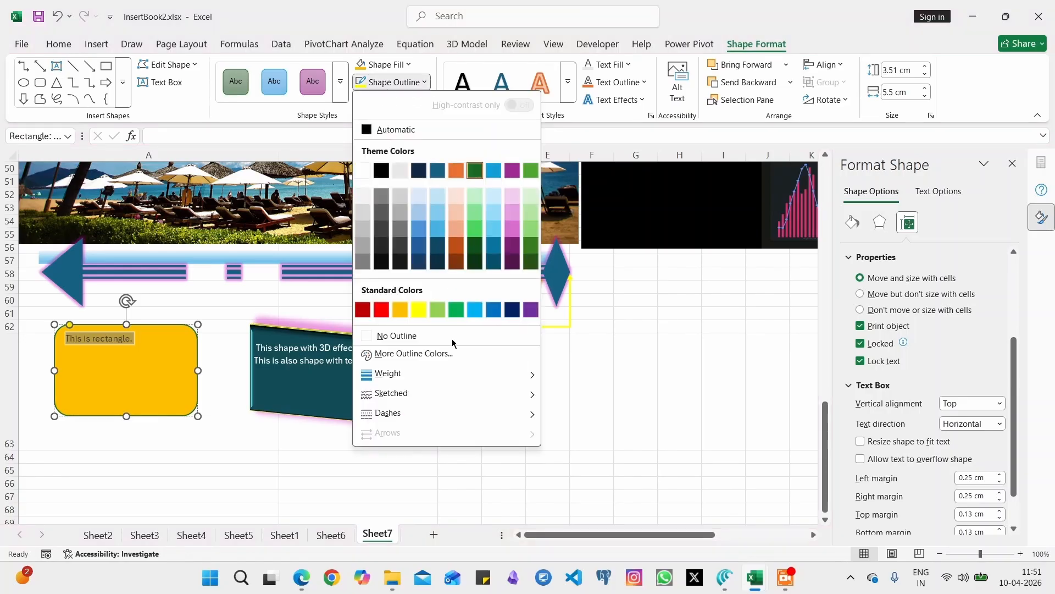
{"action": "mouse_move", "coordinate": [440, 373]}
{"action": "left_click", "coordinate": [579, 471]}
Add a shadow and a bevel effect to the rounded rectangle.
{"action": "left_click", "coordinate": [381, 100]}
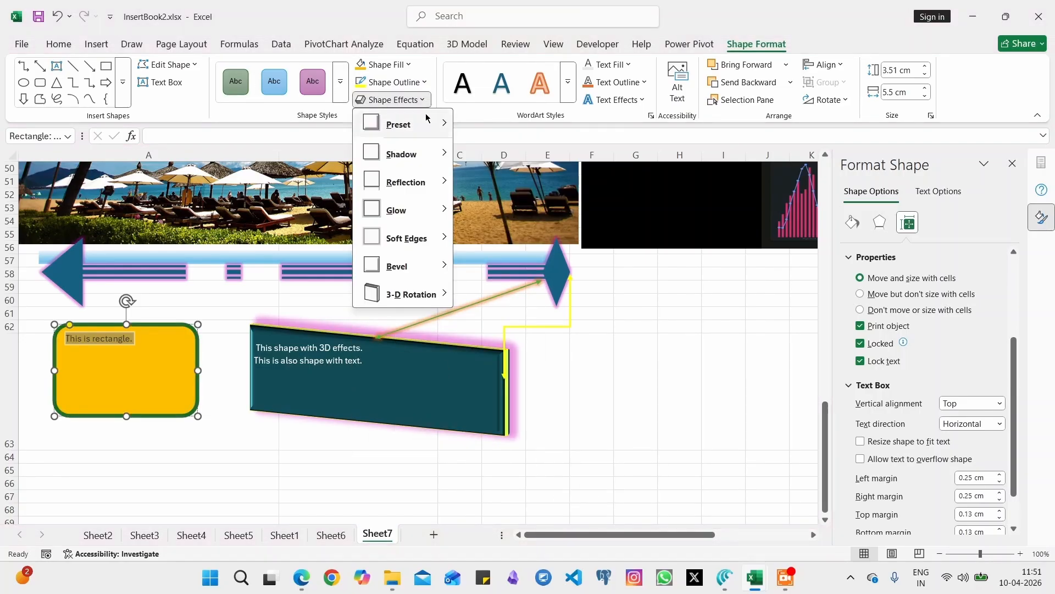
{"action": "mouse_move", "coordinate": [429, 153]}
{"action": "left_click", "coordinate": [471, 257]}
{"action": "left_click", "coordinate": [364, 100]}
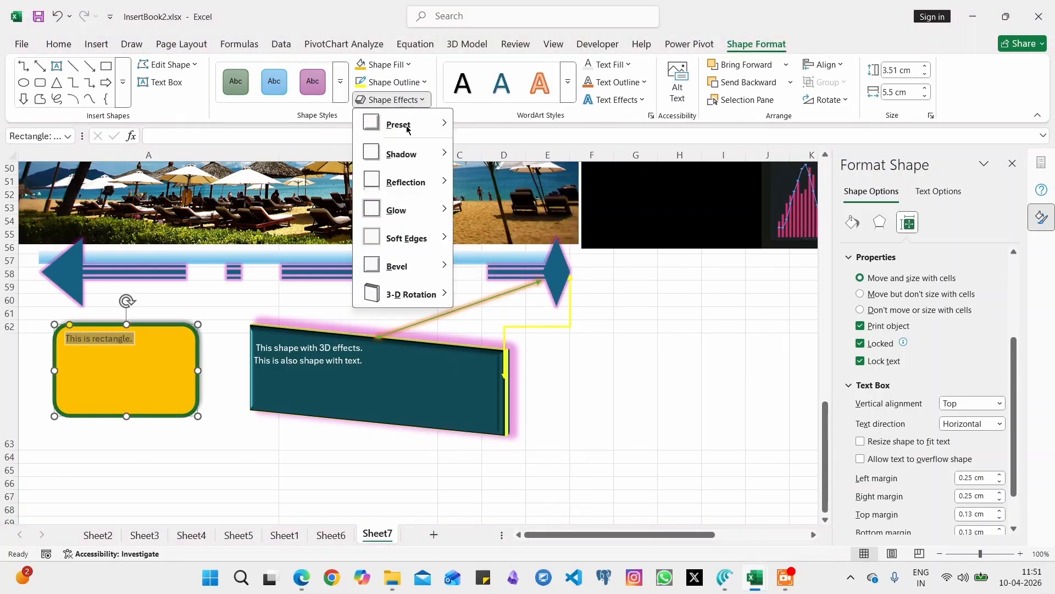
{"action": "mouse_move", "coordinate": [444, 269]}
{"action": "left_click", "coordinate": [473, 359]}
Tilt the rounded rectangle with a perspective 3-D rotation preset.
{"action": "left_click", "coordinate": [402, 99]}
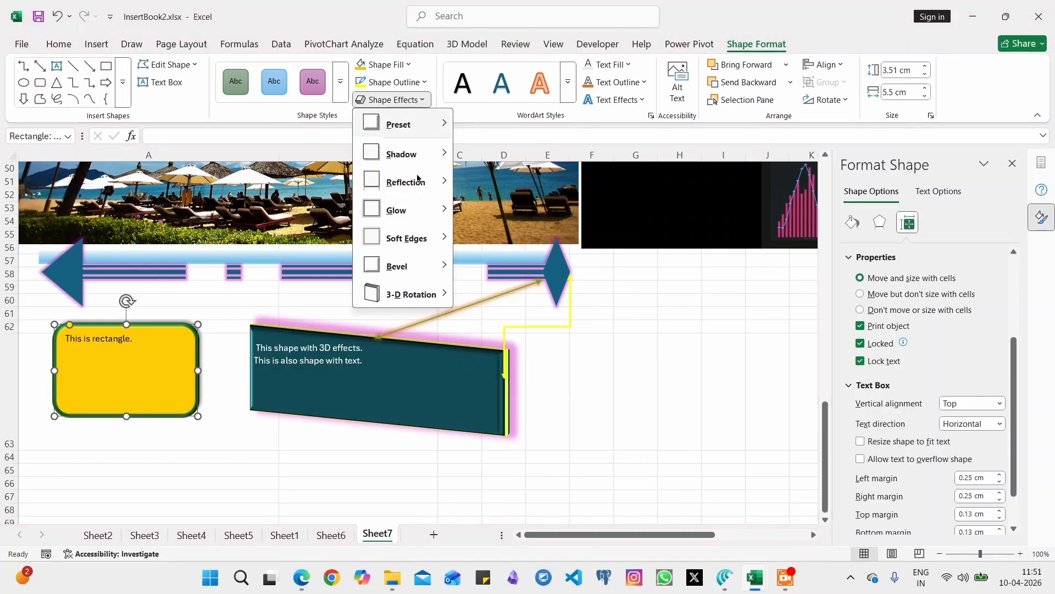
{"action": "mouse_move", "coordinate": [415, 294]}
{"action": "left_click", "coordinate": [548, 440]}
{"action": "left_click", "coordinate": [236, 497]}
{"action": "left_click", "coordinate": [138, 408]}
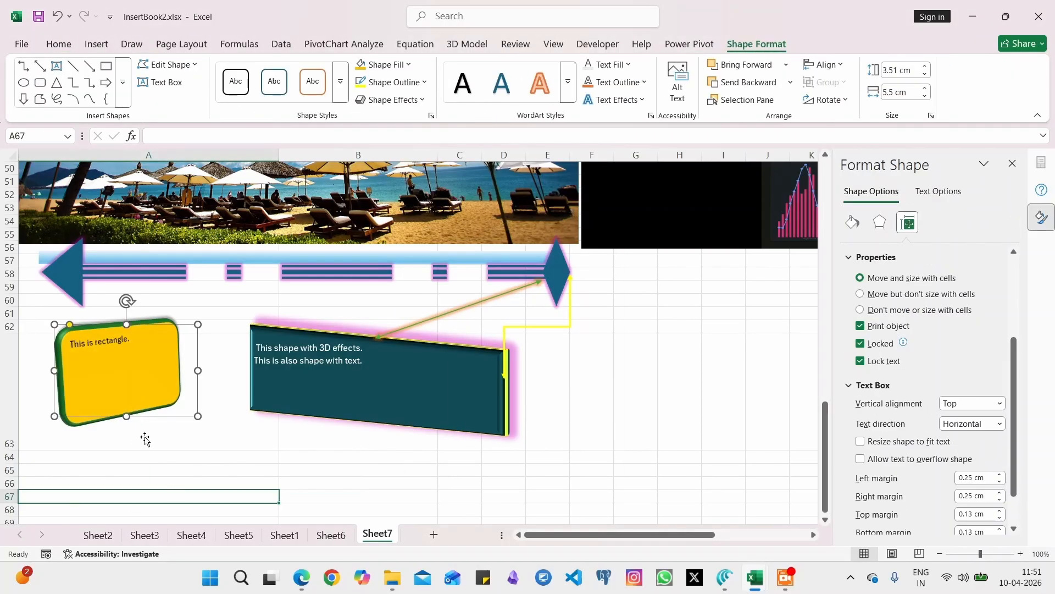
{"action": "left_click", "coordinate": [144, 457]}
Draw a frame shape about 5.1 cm high and 6.3 cm wide to the right of the teal rectangle.
{"action": "left_click", "coordinate": [96, 43]}
{"action": "left_click", "coordinate": [204, 103]}
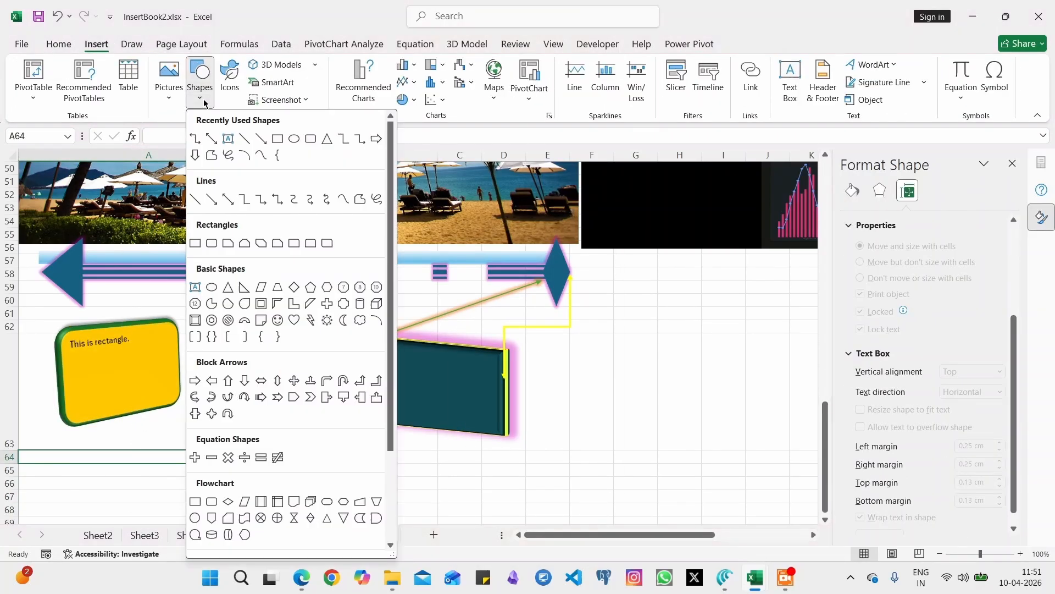
{"action": "left_click", "coordinate": [261, 303]}
{"action": "left_click_drag", "start_coordinate": [607, 314], "coordinate": [772, 448]}
Tilt the frame shape with a perspective 3-D rotation preset.
{"action": "left_click", "coordinate": [393, 99]}
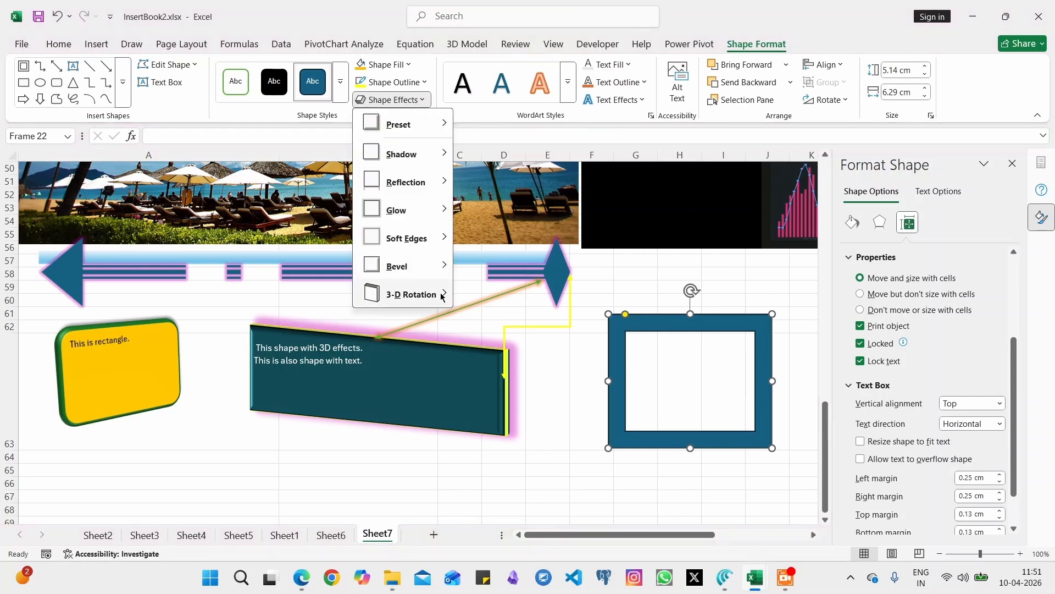
{"action": "mouse_move", "coordinate": [418, 294]}
{"action": "left_click", "coordinate": [514, 451]}
Add a shadow to the frame shape and give it a blue outline.
{"action": "left_click", "coordinate": [393, 99]}
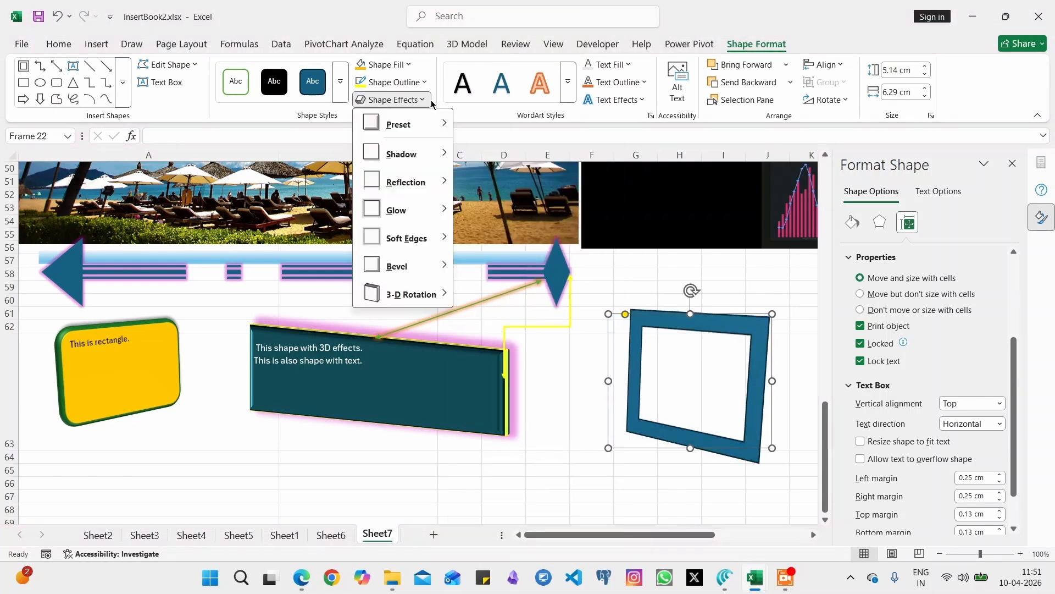
{"action": "mouse_move", "coordinate": [401, 154]}
{"action": "left_click", "coordinate": [553, 263]}
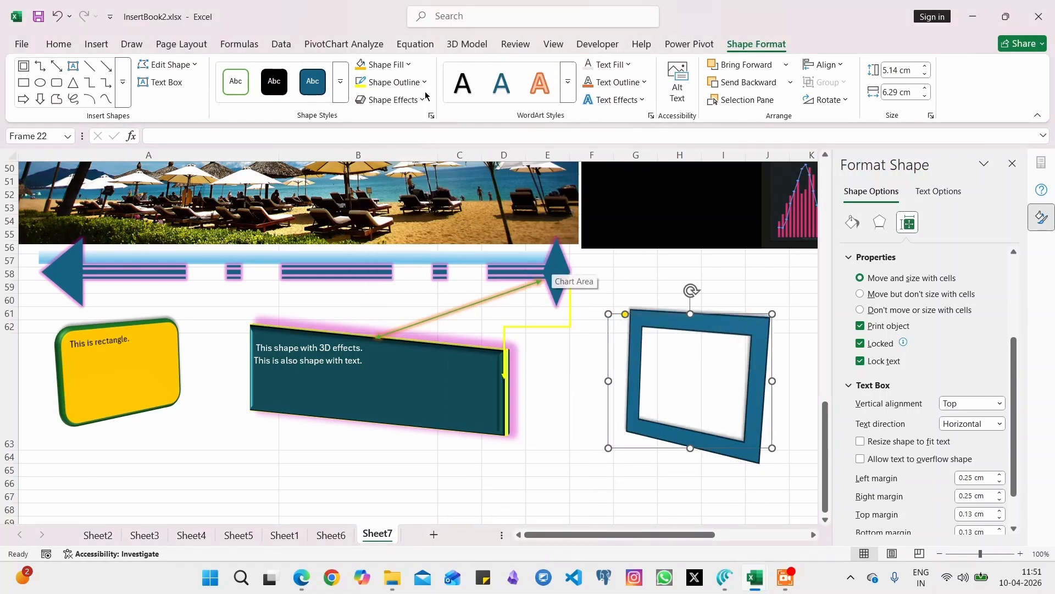
{"action": "left_click", "coordinate": [417, 82]}
{"action": "left_click", "coordinate": [417, 82]}
Fill the frame shape with a light blue-gray gradient.
{"action": "left_click", "coordinate": [385, 64]}
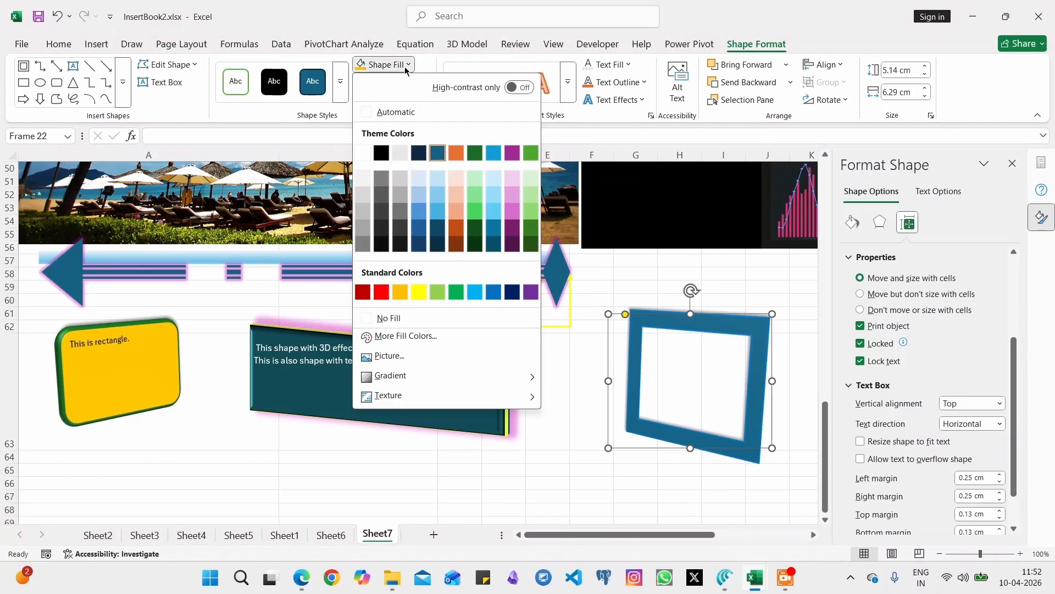
{"action": "mouse_move", "coordinate": [433, 377]}
{"action": "left_click", "coordinate": [559, 371]}
Change the frame's 3-D rotation so that the shape faces straight to the front.
{"action": "left_click", "coordinate": [393, 99]}
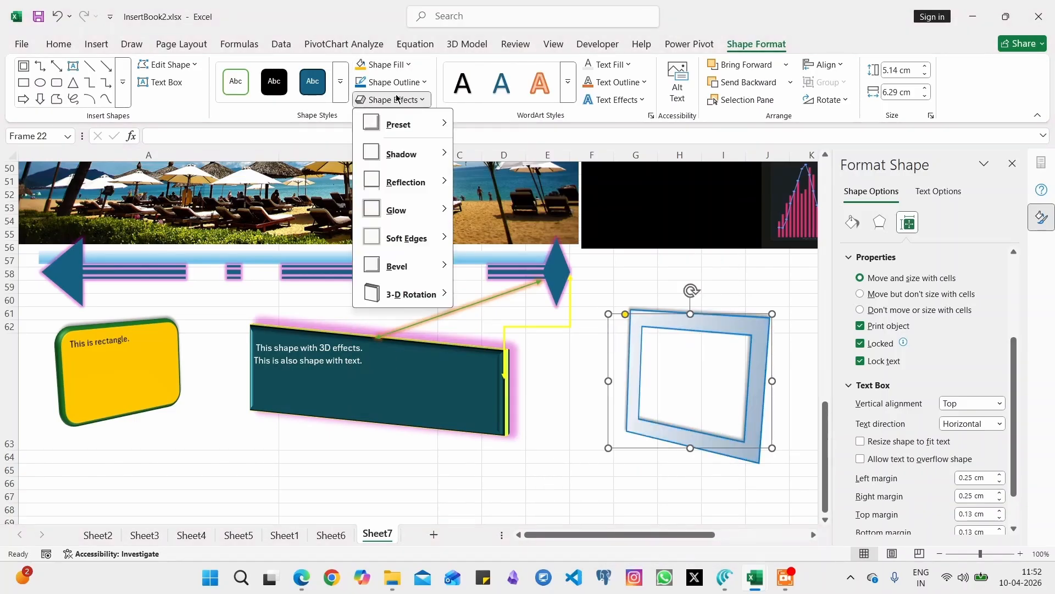
{"action": "mouse_move", "coordinate": [439, 292]}
{"action": "left_click", "coordinate": [587, 446]}
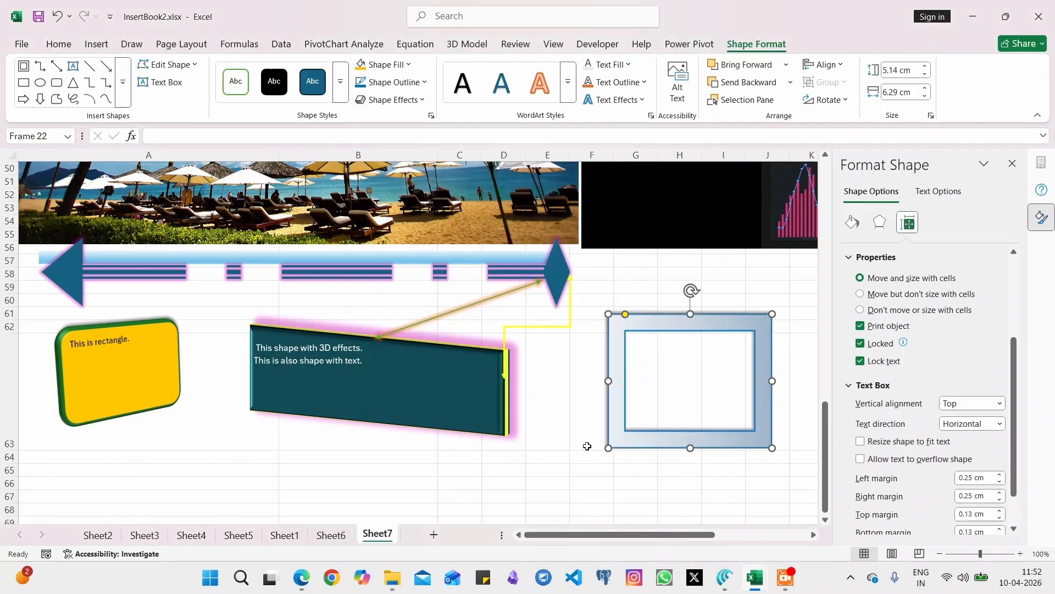
{"action": "left_click", "coordinate": [420, 103]}
{"action": "left_click", "coordinate": [477, 509]}
{"action": "left_click", "coordinate": [554, 428]}
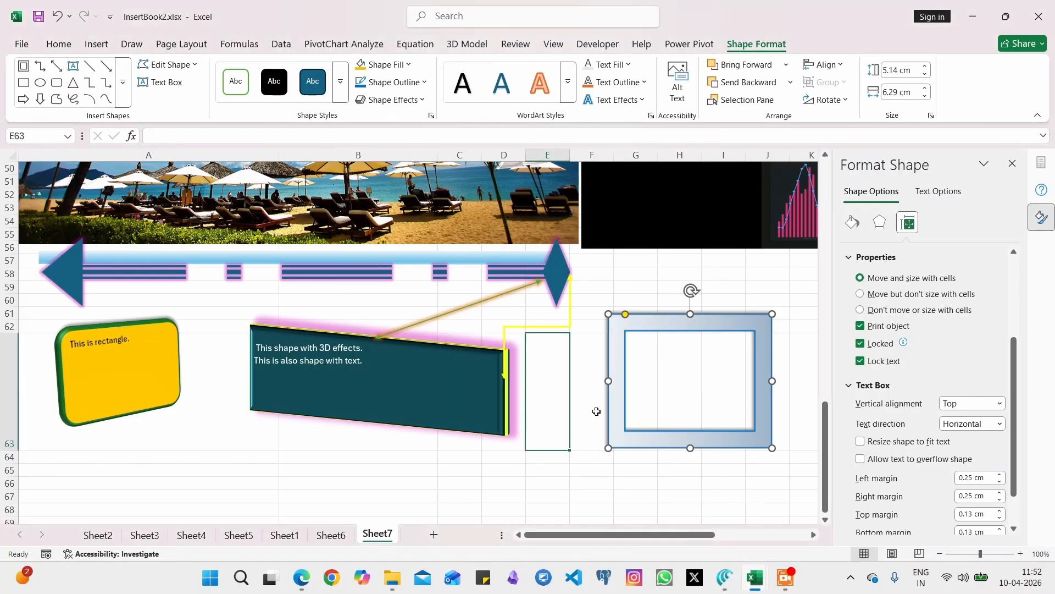
Set the frame's text formatting to a gradient text fill with a solid text outline.
{"action": "left_click", "coordinate": [697, 357]}
{"action": "left_click", "coordinate": [765, 324]}
{"action": "scroll", "coordinate": [957, 388], "scroll_direction": "down", "scroll_amount": 2}
{"action": "scroll", "coordinate": [956, 385], "scroll_direction": "up", "scroll_amount": 4}
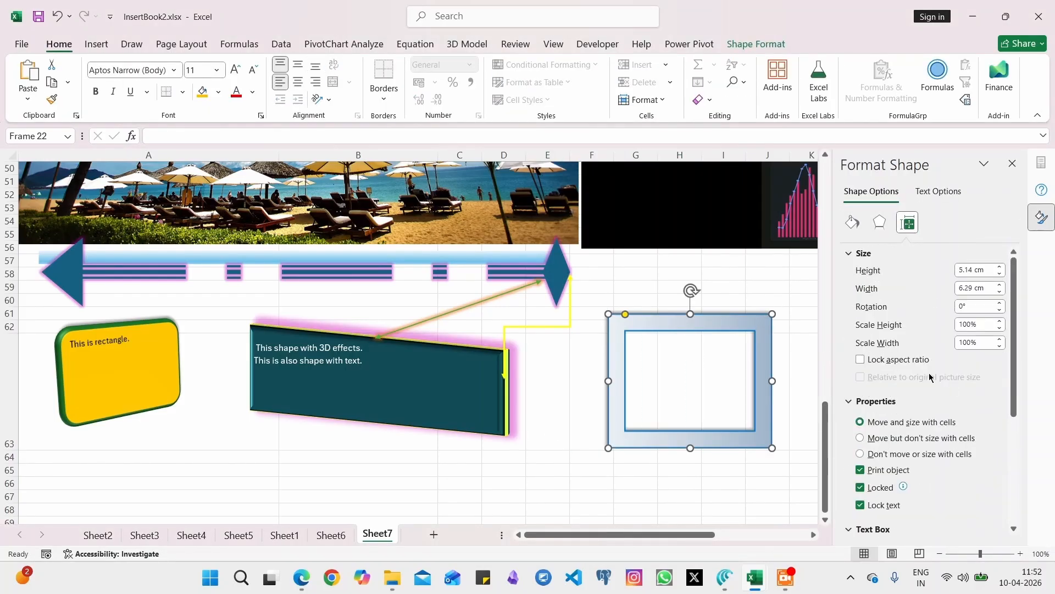
{"action": "scroll", "coordinate": [929, 377], "scroll_direction": "down", "scroll_amount": 3}
{"action": "left_click", "coordinate": [929, 193]}
{"action": "left_click", "coordinate": [860, 305]}
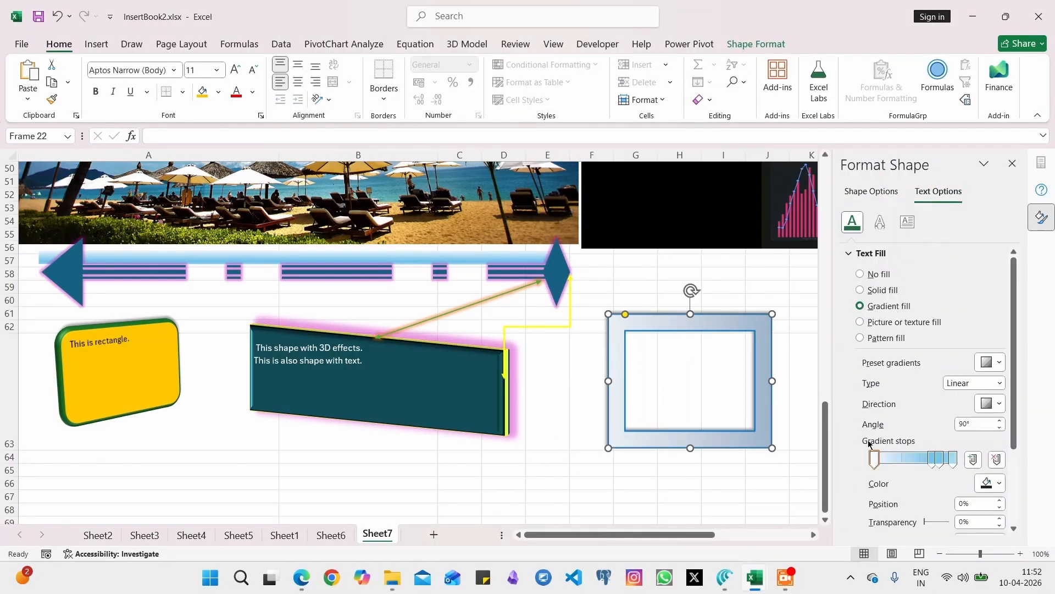
{"action": "scroll", "coordinate": [929, 357], "scroll_direction": "down", "scroll_amount": 3}
Enter "This is a hollow rectangle." inside the frame and set the first text gradient stop's transparency to 35%.
{"action": "left_click", "coordinate": [623, 348]}
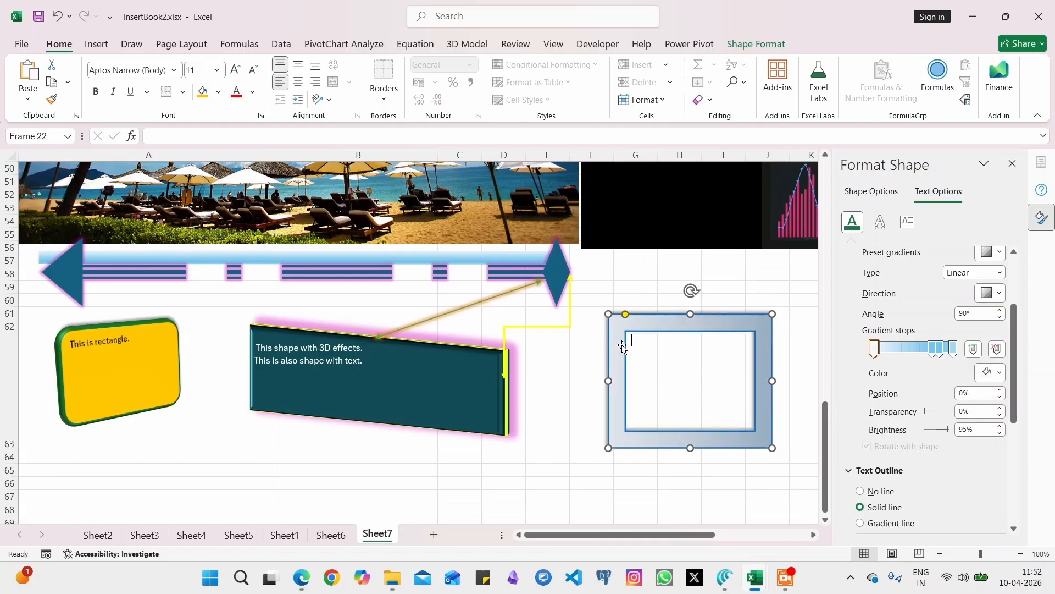
{"action": "type", "text": "This is a hollow rect"}
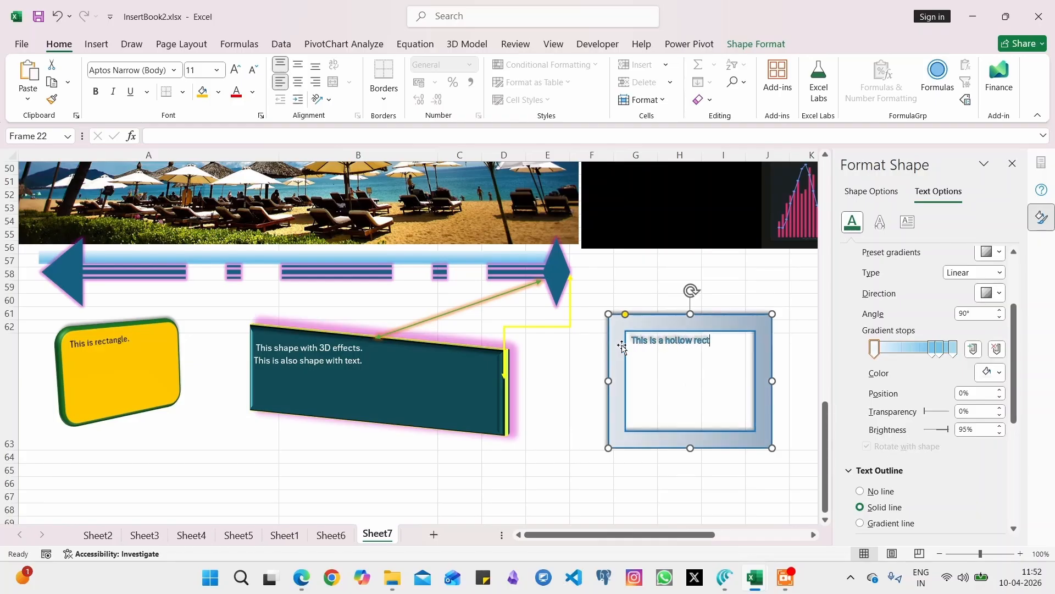
{"action": "type", "text": "angle."}
{"action": "key", "text": "Escape"}
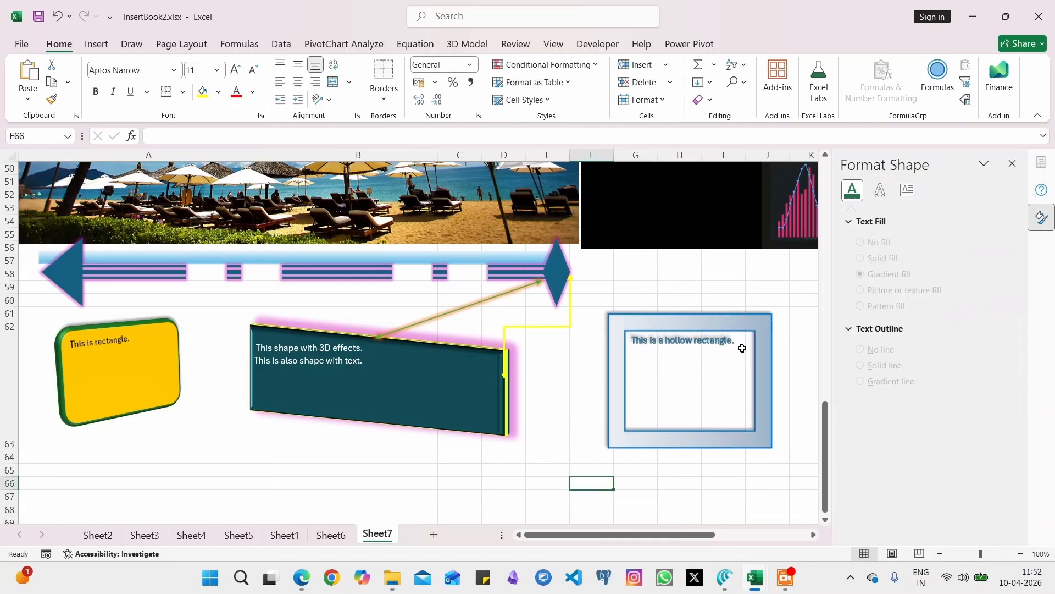
{"action": "scroll", "coordinate": [907, 429], "scroll_direction": "down", "scroll_amount": 1}
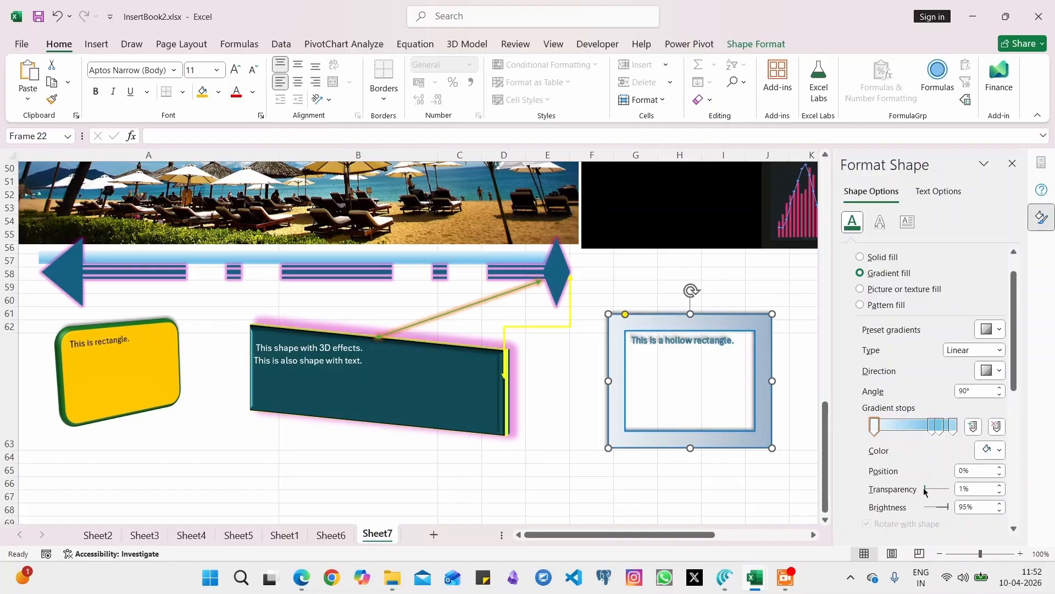
Draw a circular arrow shape about 1.8 cm high and 2.9 cm wide just below the frame.
{"action": "left_click", "coordinate": [97, 44]}
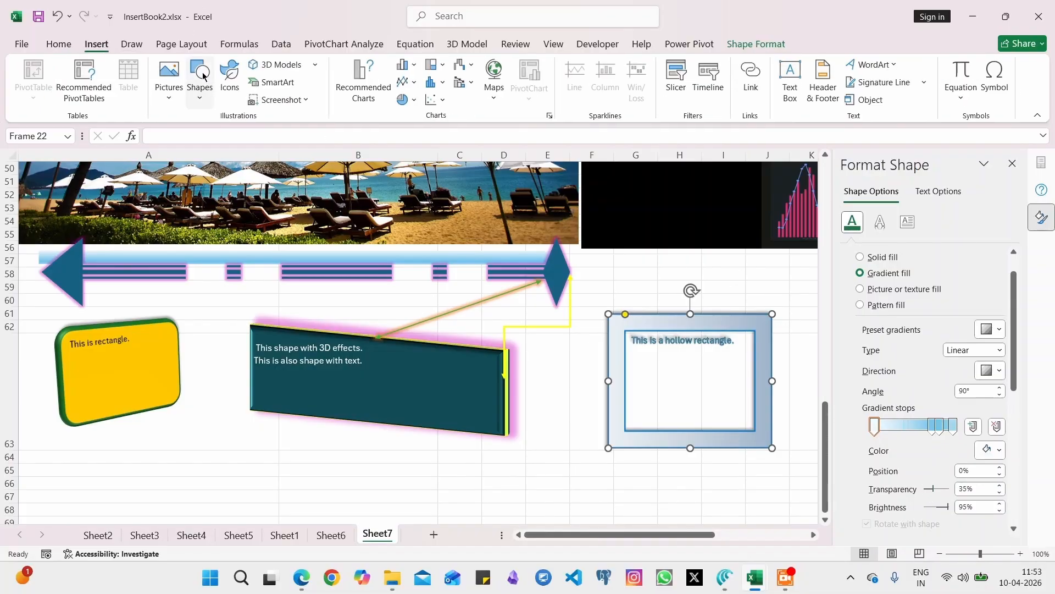
{"action": "left_click", "coordinate": [206, 99]}
{"action": "left_click", "coordinate": [229, 413]}
{"action": "mouse_move", "coordinate": [671, 494]}
{"action": "left_mouse_down"}
{"action": "mouse_move", "coordinate": [379, 483]}
{"action": "mouse_move", "coordinate": [648, 471]}
{"action": "mouse_move", "coordinate": [650, 461]}
{"action": "mouse_move", "coordinate": [604, 481]}
{"action": "left_mouse_up"}
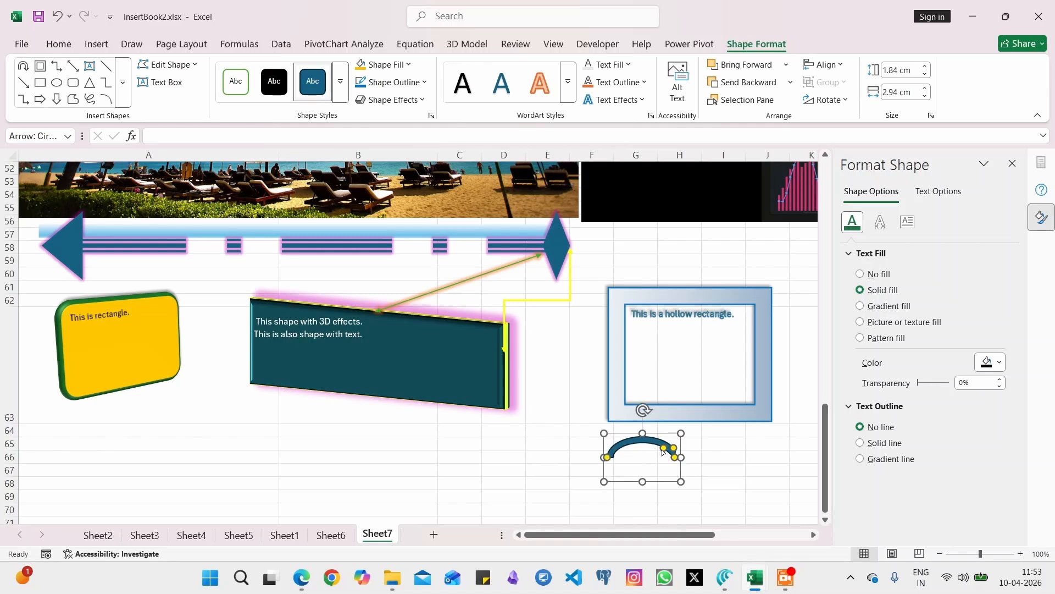
Curl the circular arrow's head end further down and move the arrow between the teal rectangle and the frame.
{"action": "left_click_drag", "start_coordinate": [676, 452], "coordinate": [650, 484]}
{"action": "left_click_drag", "start_coordinate": [658, 473], "coordinate": [544, 369]}
Apply a bevel effect to the circular arrow.
{"action": "left_click", "coordinate": [392, 100]}
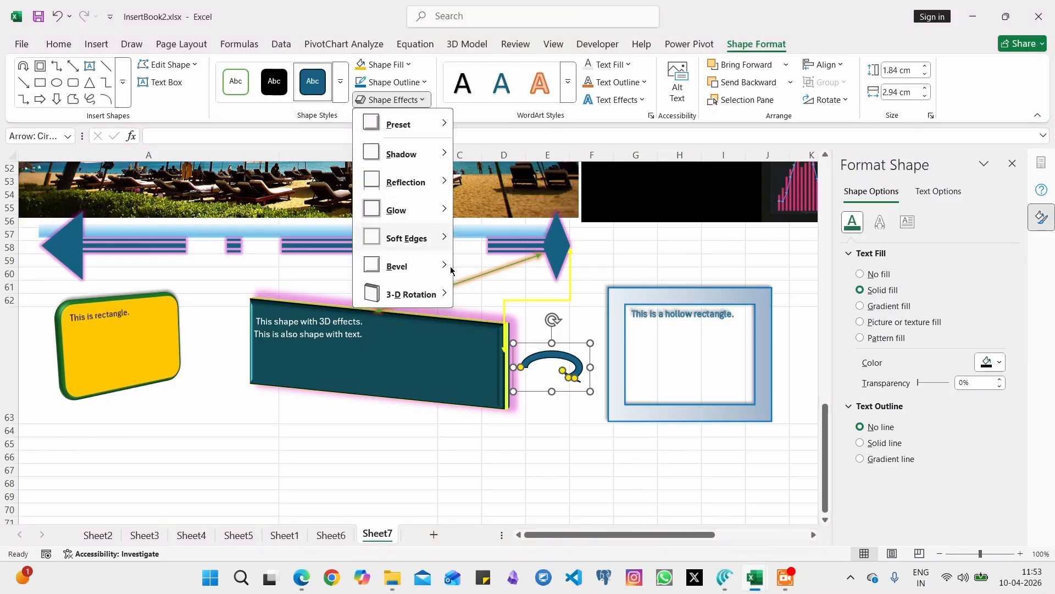
{"action": "mouse_move", "coordinate": [406, 266]}
{"action": "left_click", "coordinate": [503, 439]}
{"action": "left_click", "coordinate": [392, 100]}
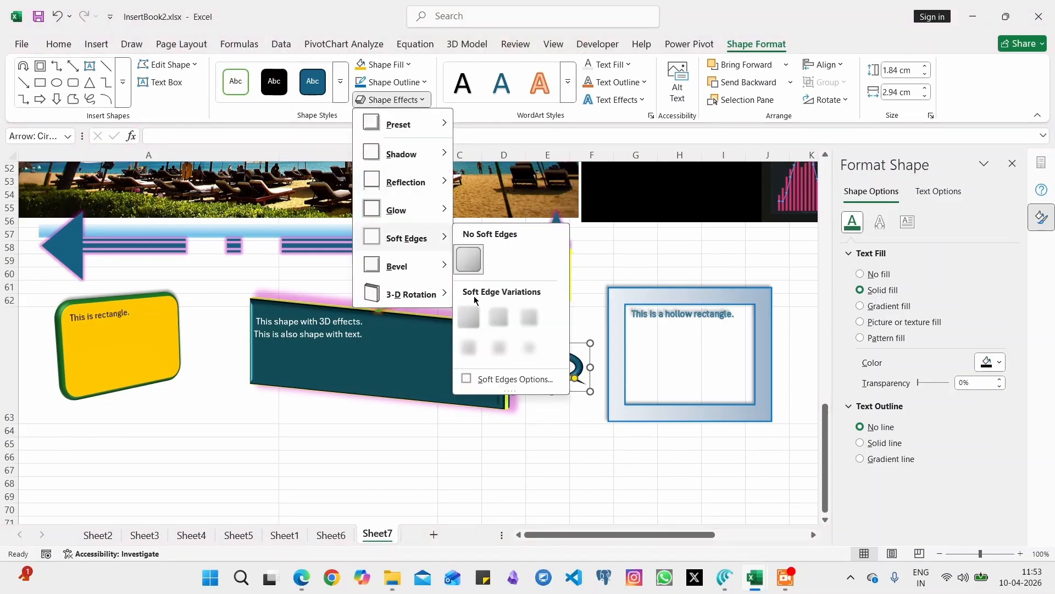
{"action": "key", "text": "Escape"}
{"action": "key", "text": "Escape"}
{"action": "key", "text": "Escape"}
{"action": "left_click", "coordinate": [529, 299]}
{"action": "left_click", "coordinate": [551, 356]}
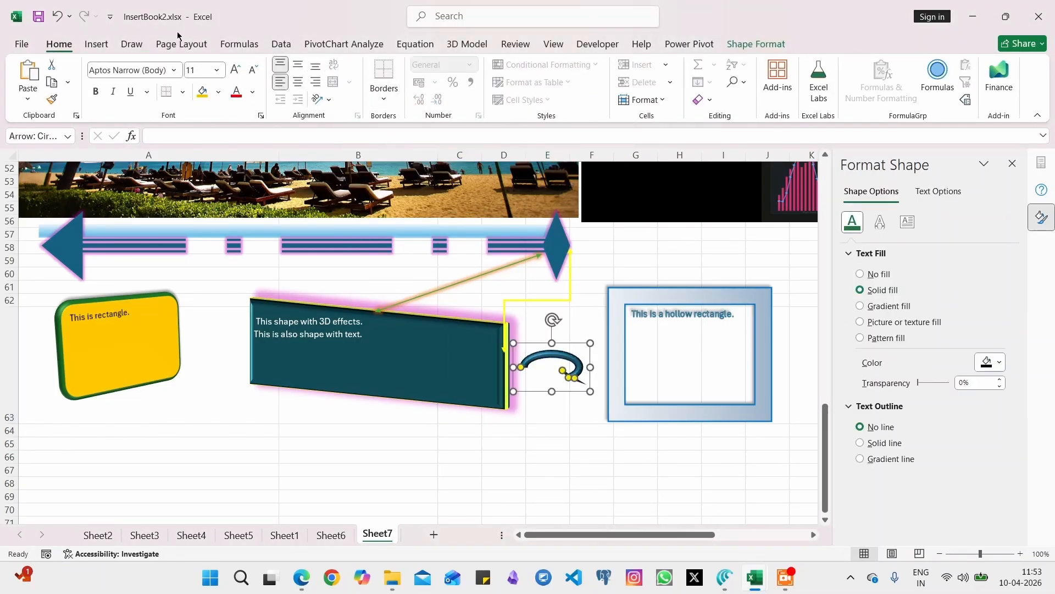
Apply a semi-transparent light blue preset style and a reflection variation to the circular arrow.
{"action": "left_click", "coordinate": [732, 45]}
{"action": "left_click", "coordinate": [338, 100]}
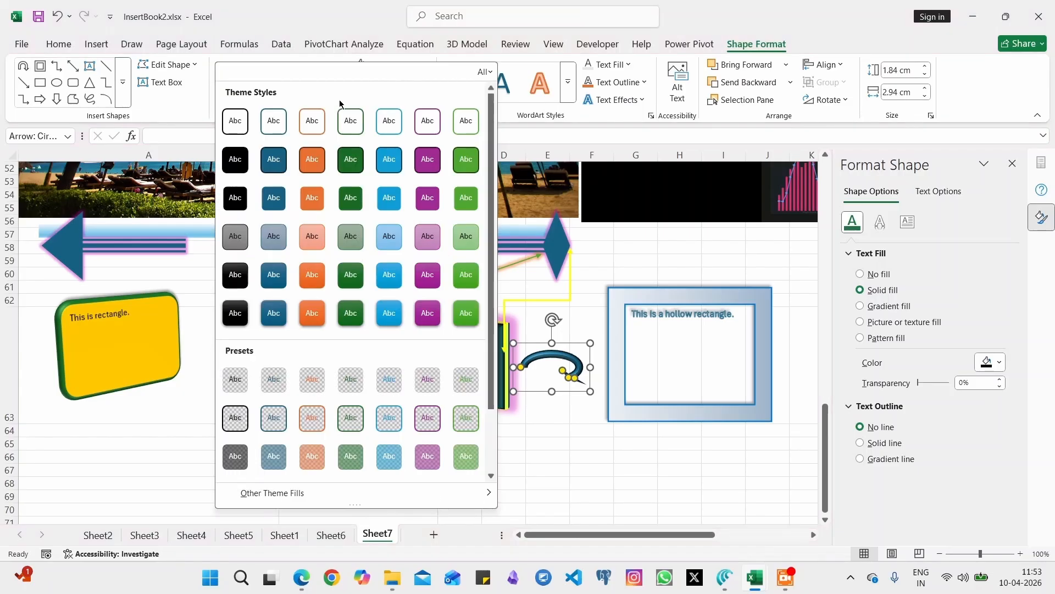
{"action": "left_click", "coordinate": [388, 457]}
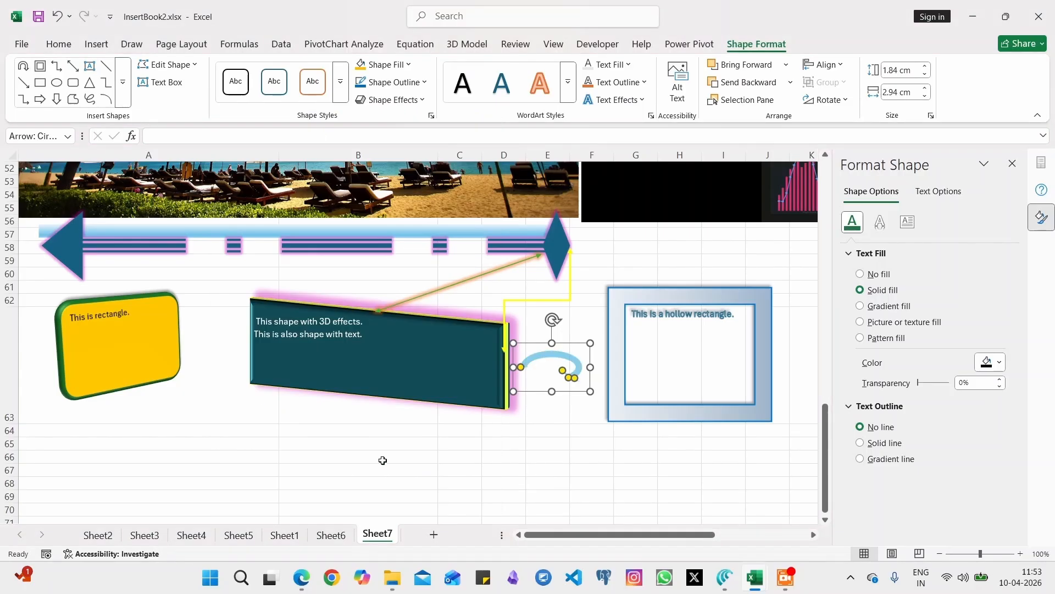
{"action": "left_click", "coordinate": [423, 100]}
{"action": "mouse_move", "coordinate": [404, 180]}
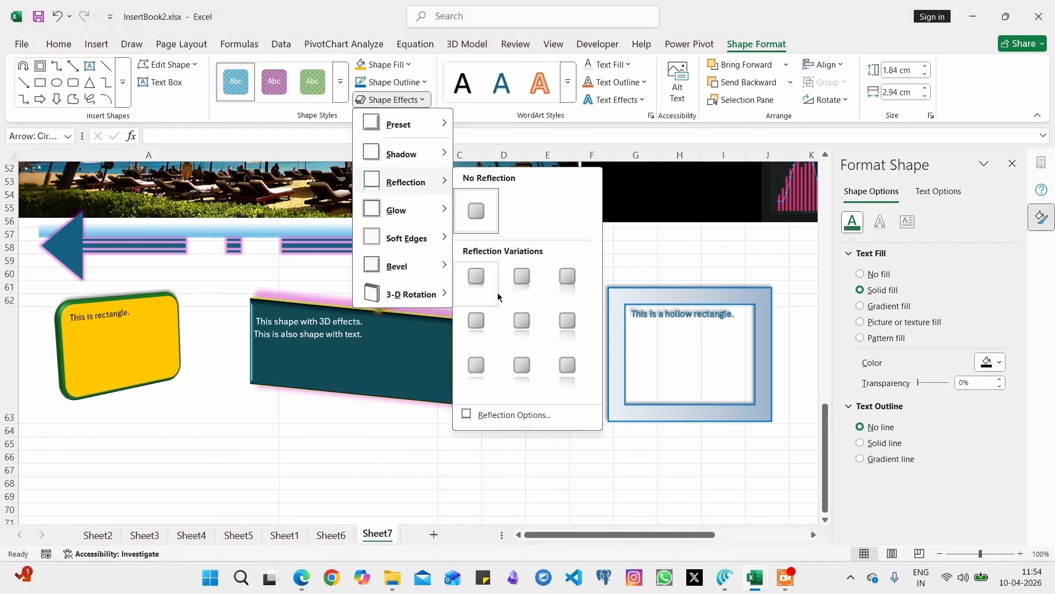
{"action": "left_click", "coordinate": [567, 321]}
Fill the circular arrow with the stock image of people at desks on a green striped floor.
{"action": "left_click", "coordinate": [393, 82]}
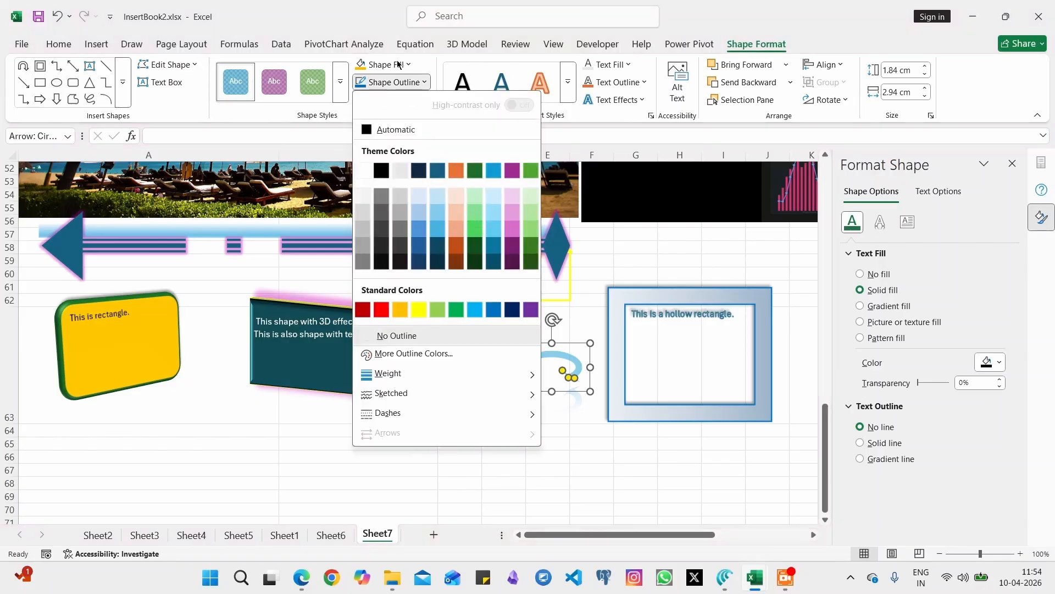
{"action": "left_click", "coordinate": [385, 65]}
{"action": "left_click", "coordinate": [385, 65]}
{"action": "left_click", "coordinate": [393, 358]}
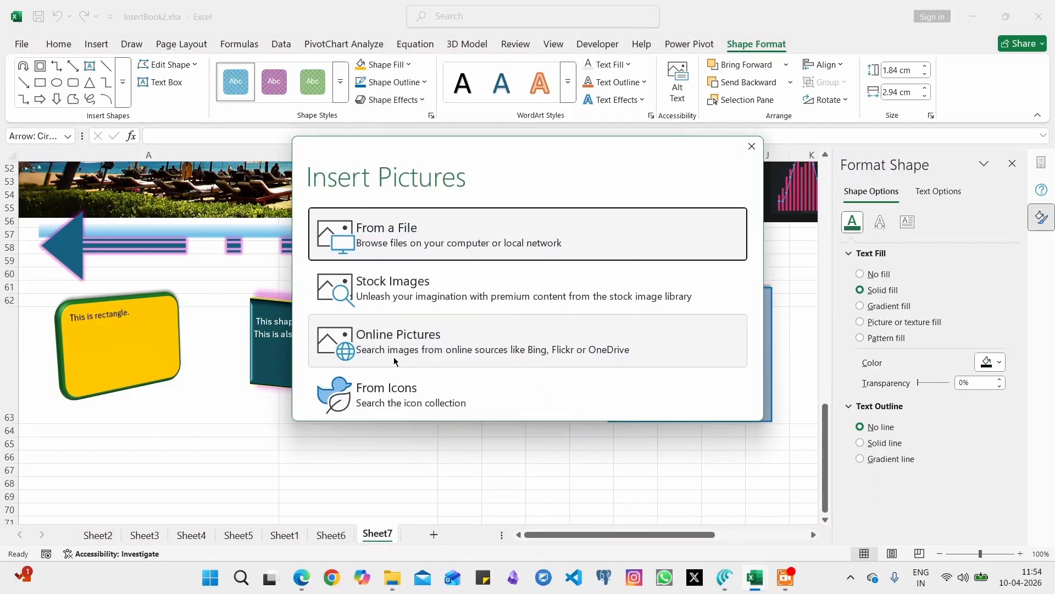
{"action": "left_click", "coordinate": [401, 282]}
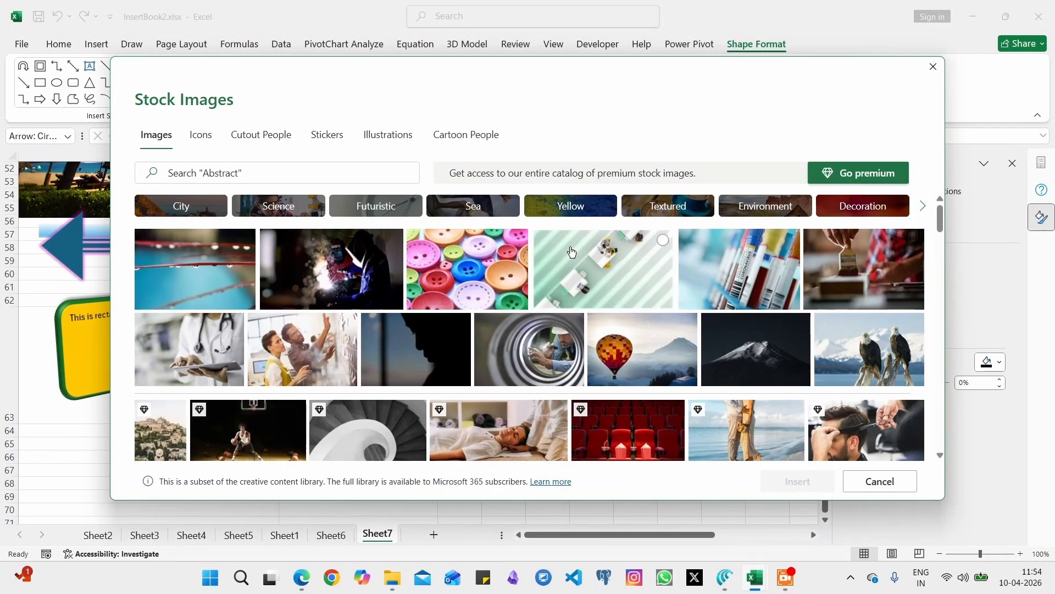
{"action": "key", "text": "Escape"}
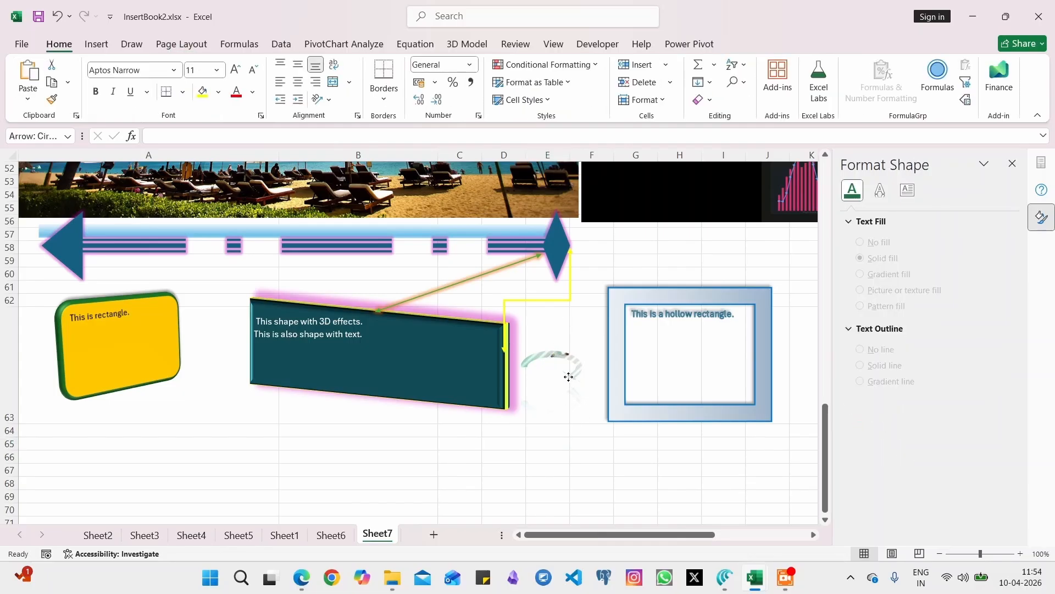
Move the circular arrow below the teal rectangle's end and enlarge it to about 2.8 cm high and 7.9 cm wide.
{"action": "left_click_drag", "start_coordinate": [595, 378], "coordinate": [515, 470]}
{"action": "key", "text": "Escape"}
{"action": "left_click", "coordinate": [663, 473]}
{"action": "left_click", "coordinate": [572, 427]}
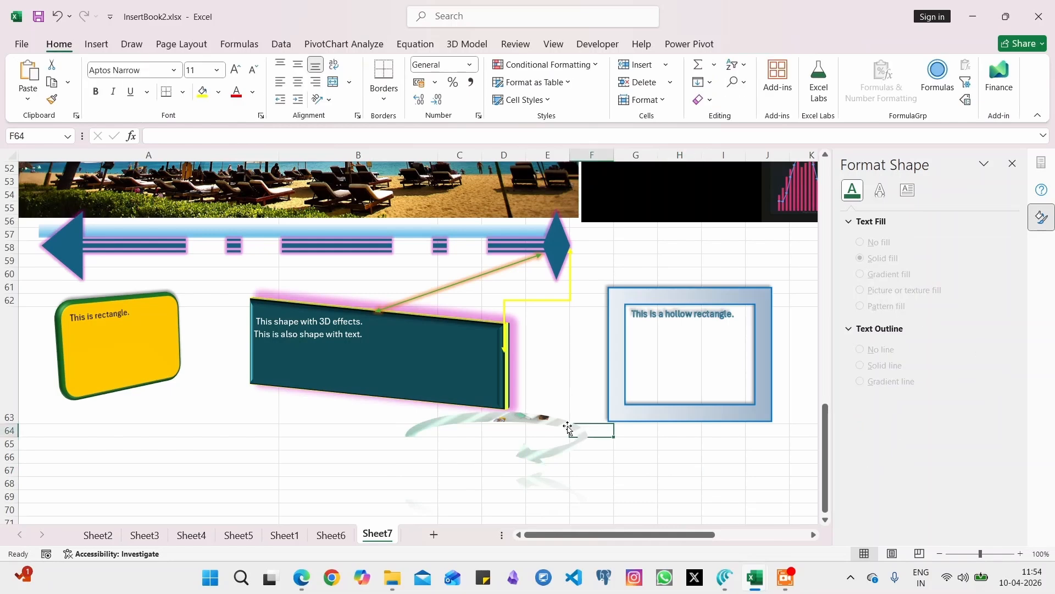
Change the circular arrow's picture fill to a gradient fill.
{"action": "left_click", "coordinate": [568, 426]}
{"action": "left_click", "coordinate": [770, 45]}
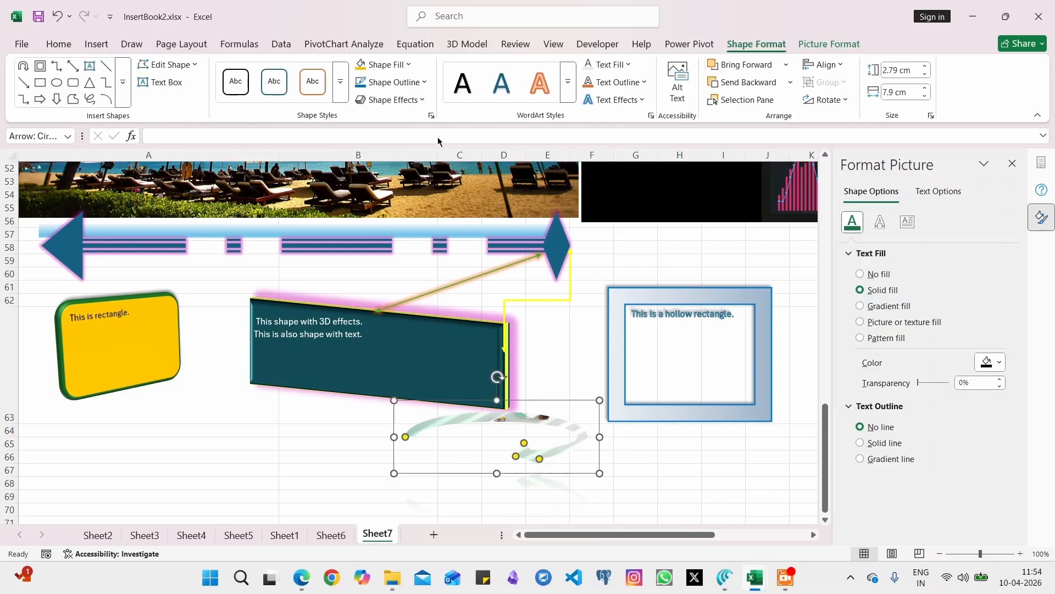
{"action": "right_click", "coordinate": [576, 428]}
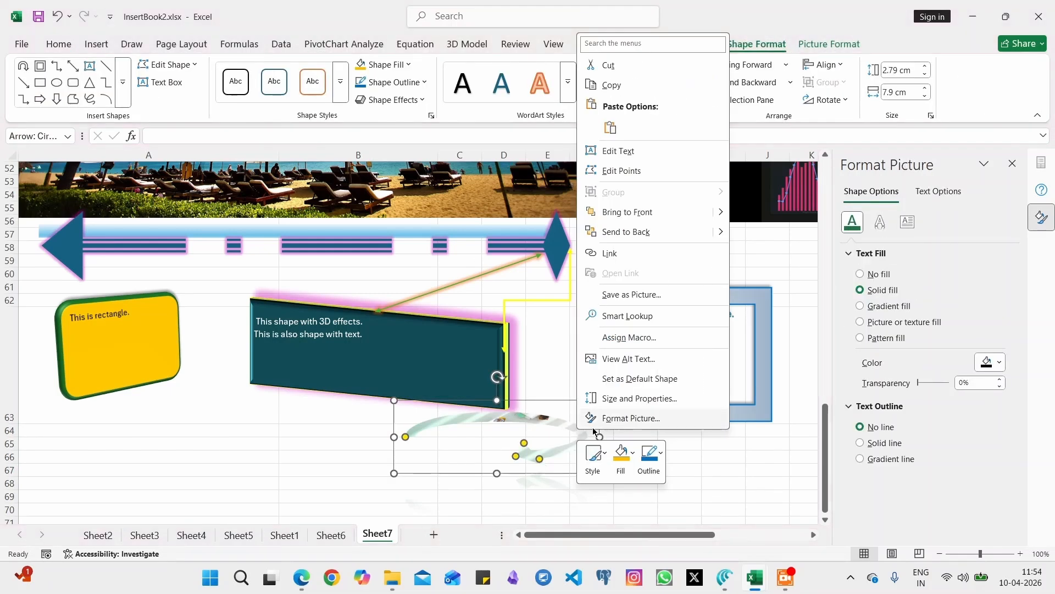
{"action": "left_click", "coordinate": [636, 414]}
{"action": "left_click", "coordinate": [885, 307]}
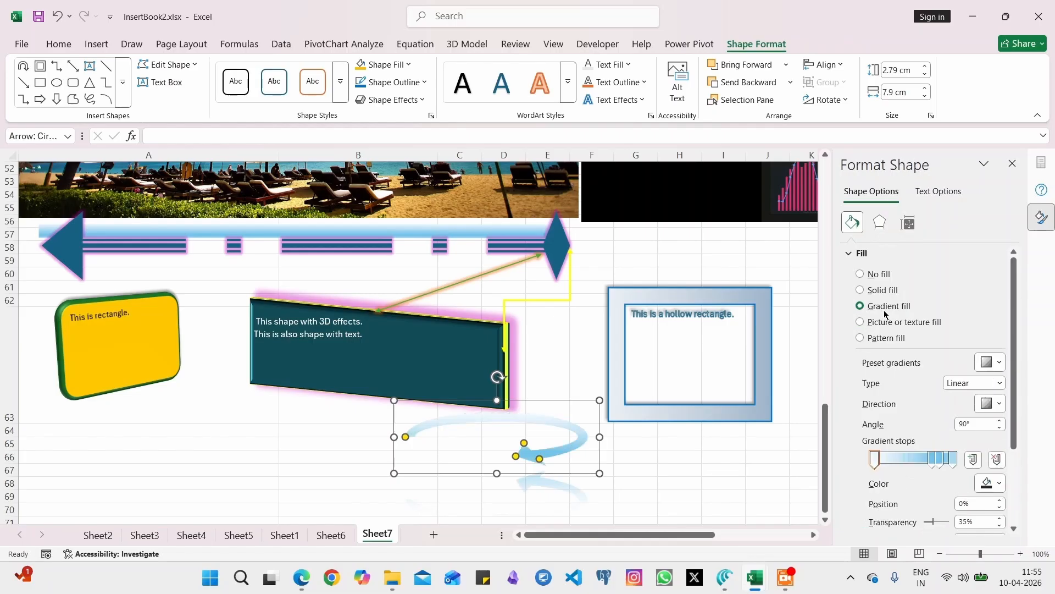
Allow text to overflow the circular arrow shape and stretch the arrow to about 3.1 cm high.
{"action": "left_click", "coordinate": [881, 221]}
{"action": "scroll", "coordinate": [932, 407], "scroll_direction": "down", "scroll_amount": 1}
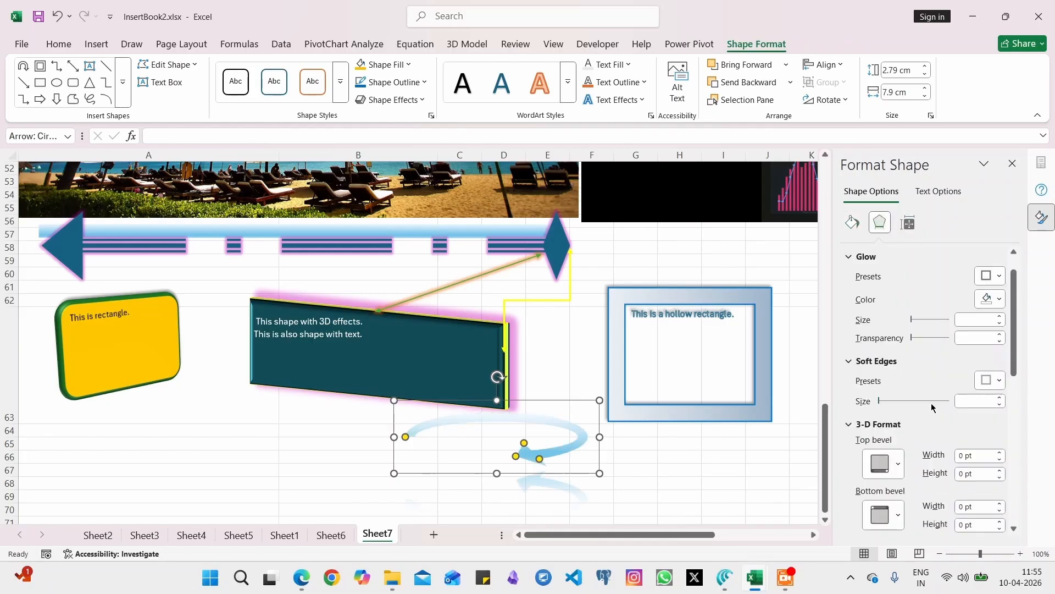
{"action": "left_click", "coordinate": [908, 223]}
{"action": "scroll", "coordinate": [934, 385], "scroll_direction": "down", "scroll_amount": 5}
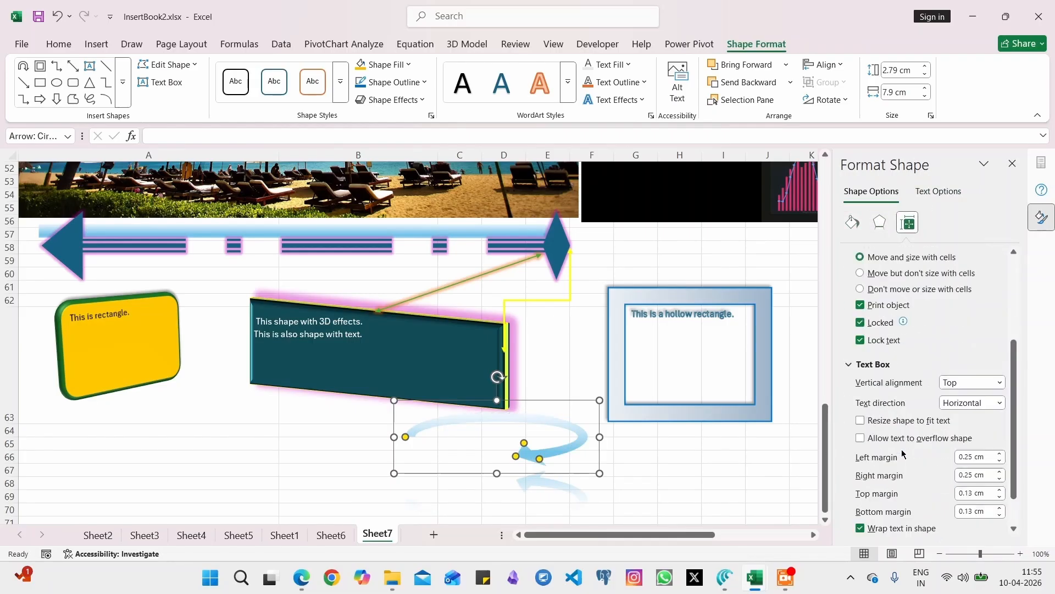
{"action": "left_click", "coordinate": [910, 393]}
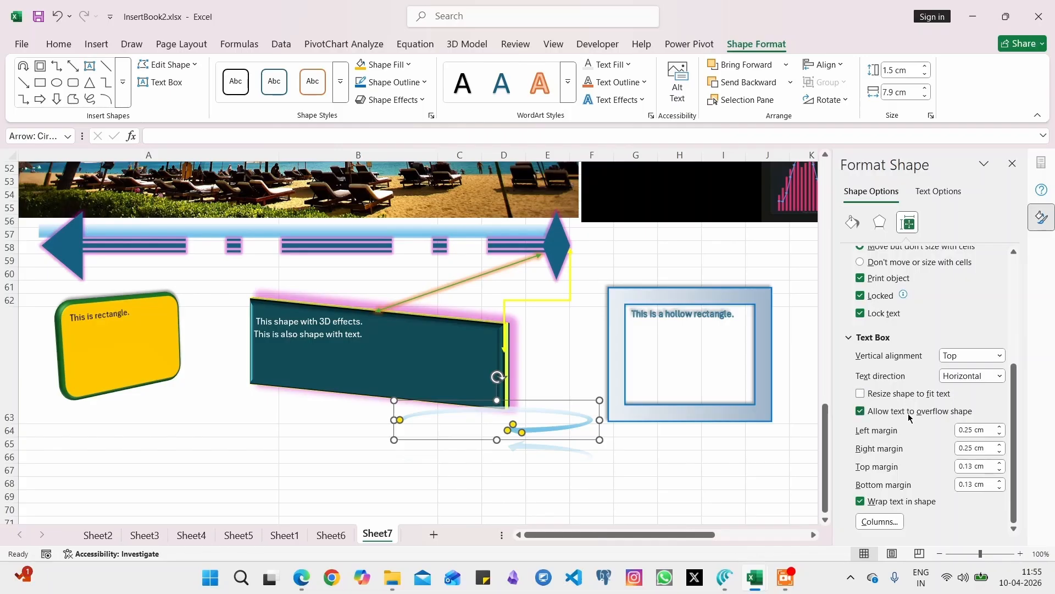
{"action": "left_click_drag", "start_coordinate": [497, 440], "coordinate": [497, 481]}
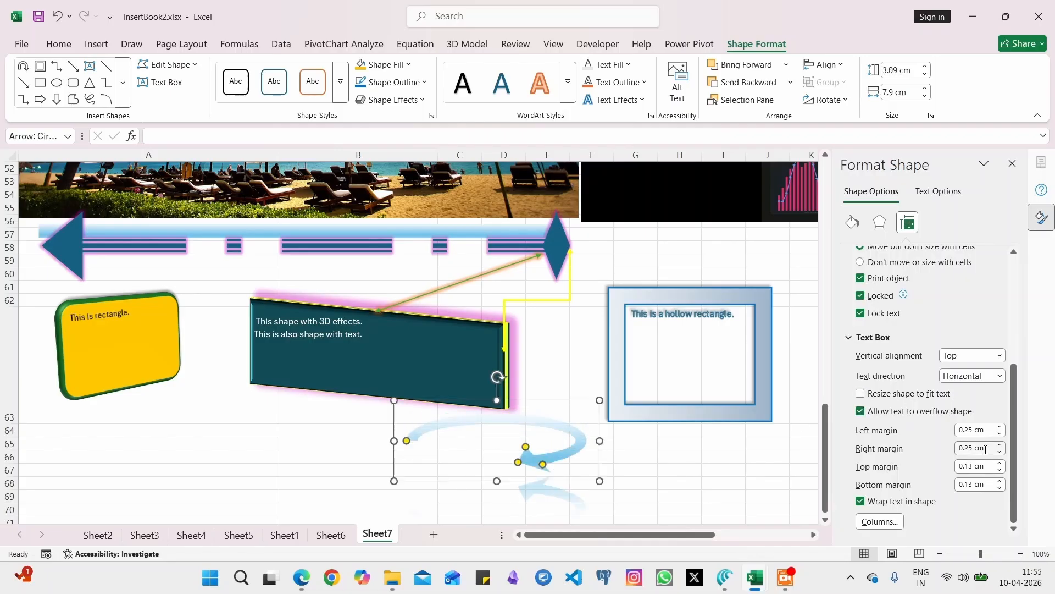
Enter the text "This is return arrow type." inside the circular arrow.
{"action": "left_click", "coordinate": [954, 191]}
{"action": "left_click", "coordinate": [896, 327]}
{"action": "left_click", "coordinate": [925, 451]}
{"action": "left_click", "coordinate": [500, 444]}
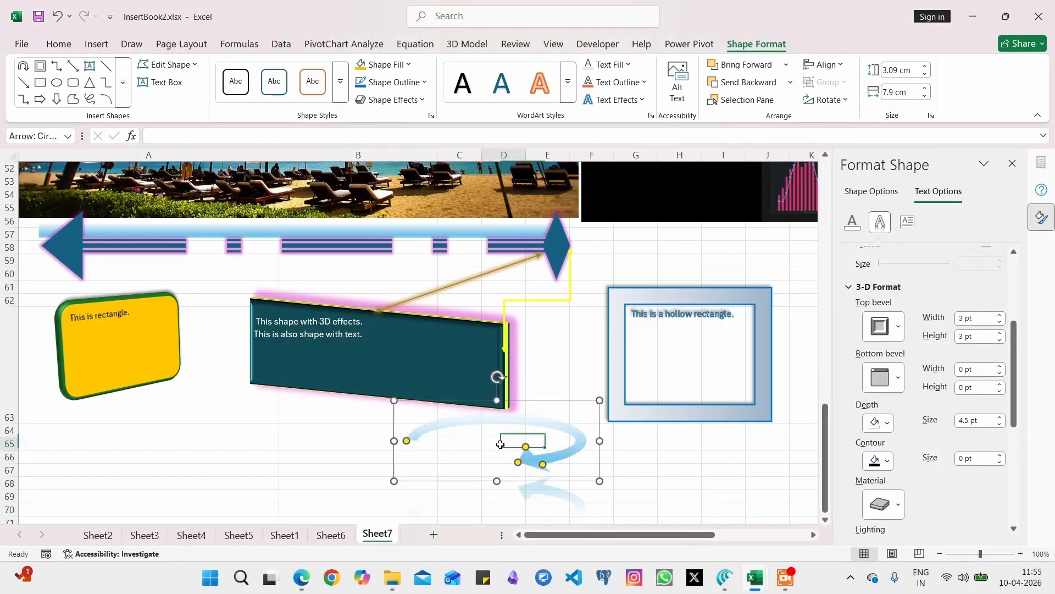
{"action": "left_click", "coordinate": [485, 422]}
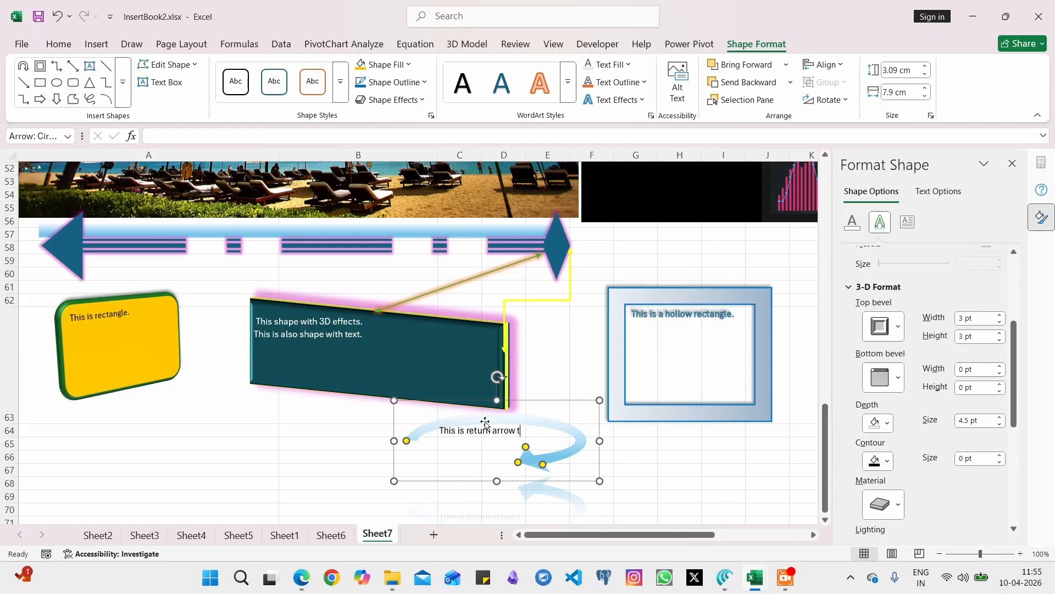
Give the circular arrow's text a thicker outline in the darkest shade of the theme blue.
{"action": "key", "text": "ctrl+a"}
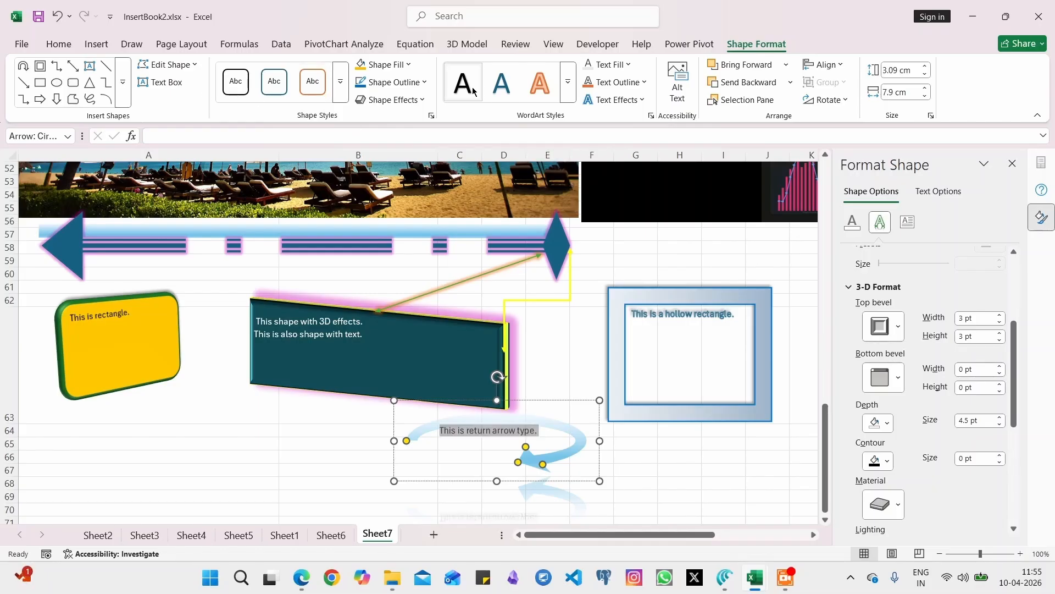
{"action": "left_click", "coordinate": [618, 83]}
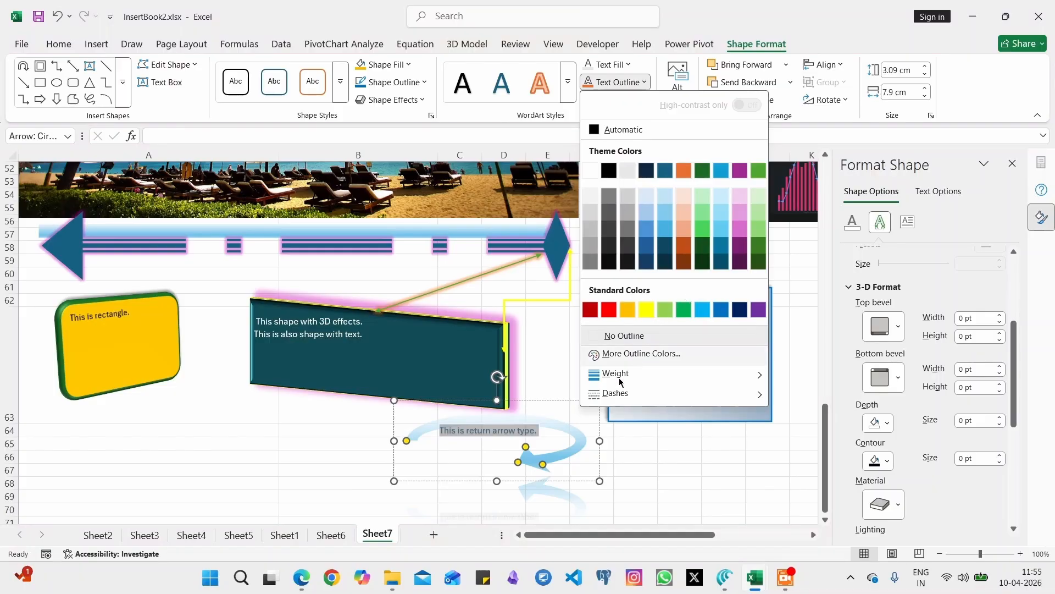
{"action": "mouse_move", "coordinate": [618, 378]}
{"action": "left_click", "coordinate": [849, 501]}
{"action": "left_click", "coordinate": [642, 86]}
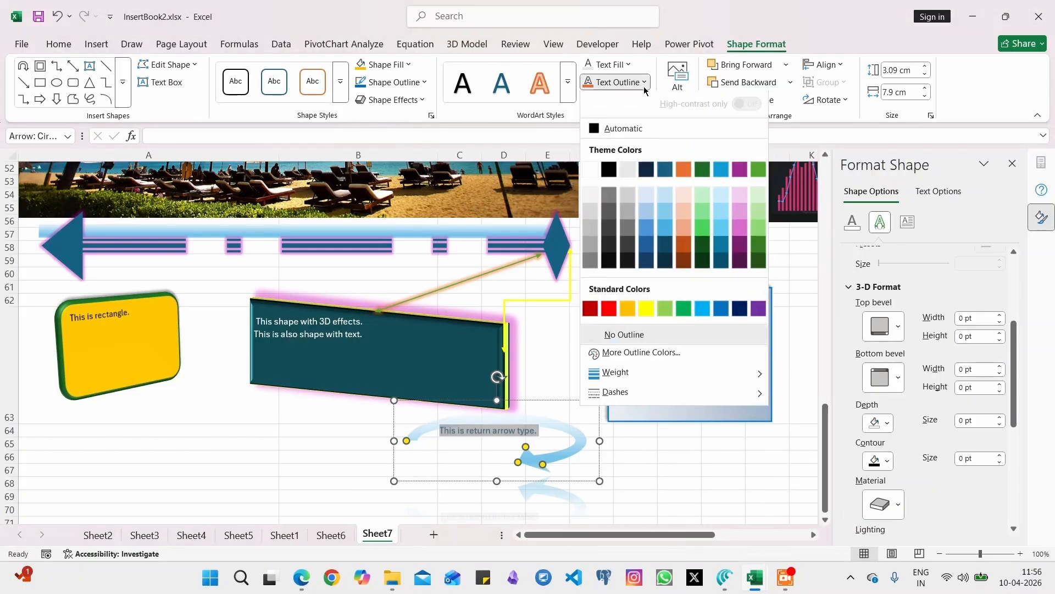
{"action": "left_click", "coordinate": [645, 87]}
{"action": "left_click", "coordinate": [647, 87]}
{"action": "left_click", "coordinate": [647, 86]}
{"action": "left_click", "coordinate": [647, 85]}
{"action": "left_click", "coordinate": [665, 257]}
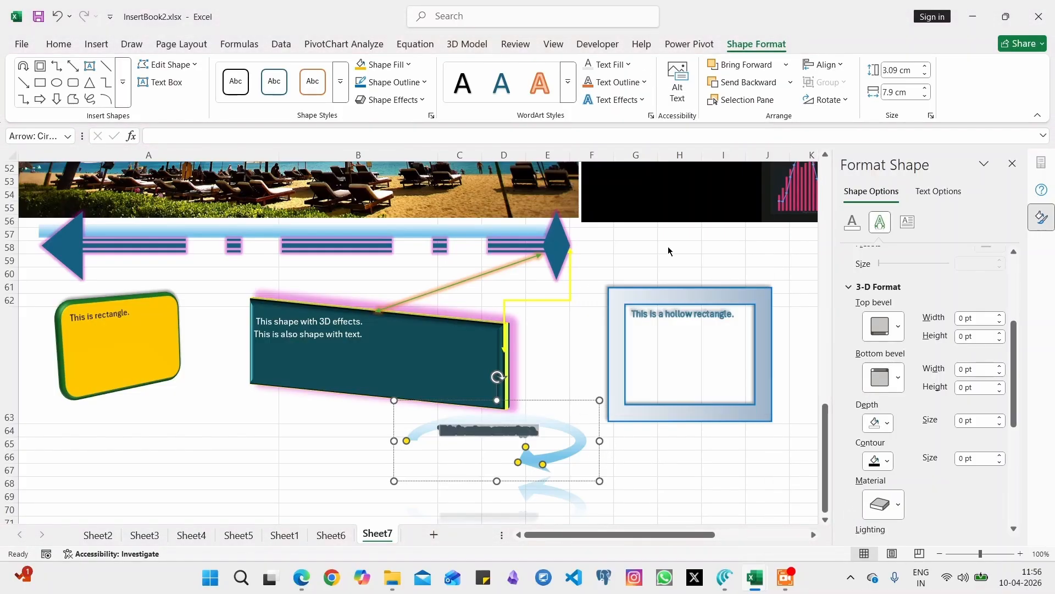
Apply a purple glow variation to the circular arrow's text.
{"action": "left_click", "coordinate": [642, 99]}
{"action": "mouse_move", "coordinate": [627, 181]}
{"action": "left_click", "coordinate": [823, 331]}
{"action": "left_click", "coordinate": [358, 479]}
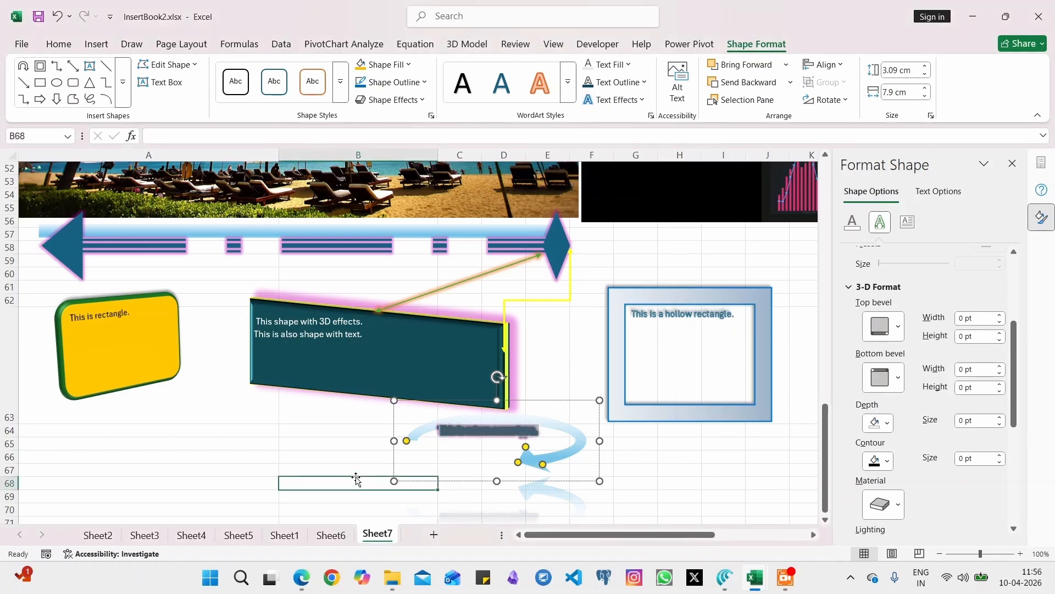
Apply a light-filled bold WordArt style to the circular arrow's text and set its glow to No Glow.
{"action": "triple_click", "coordinate": [449, 433]}
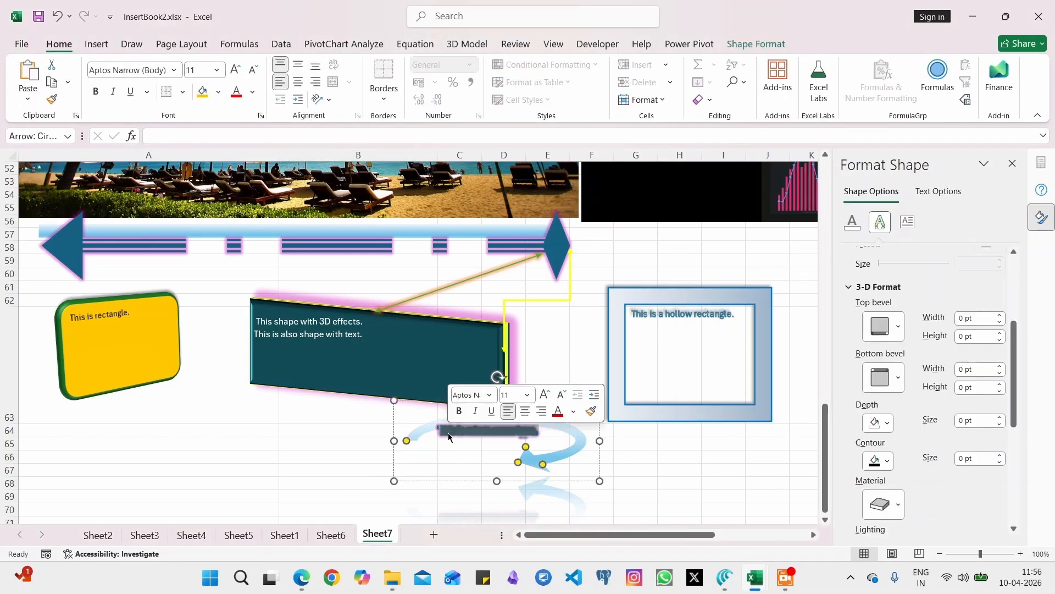
{"action": "left_click", "coordinate": [731, 45]}
{"action": "left_click", "coordinate": [567, 82]}
{"action": "left_click", "coordinate": [495, 228]}
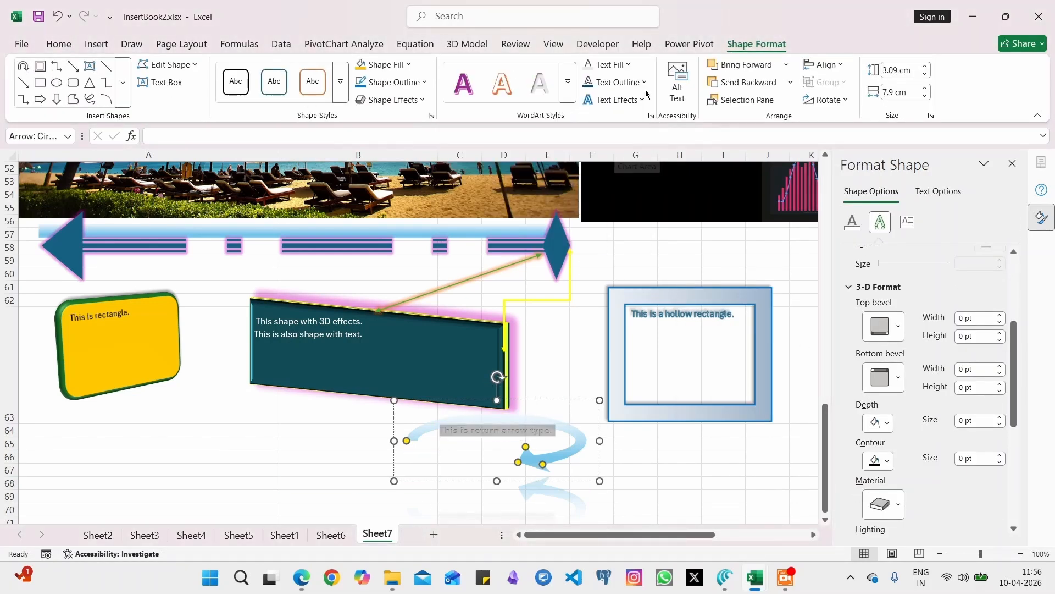
{"action": "left_click", "coordinate": [643, 83]}
{"action": "left_click", "coordinate": [641, 85]}
{"action": "left_click", "coordinate": [640, 99]}
{"action": "mouse_move", "coordinate": [655, 182]}
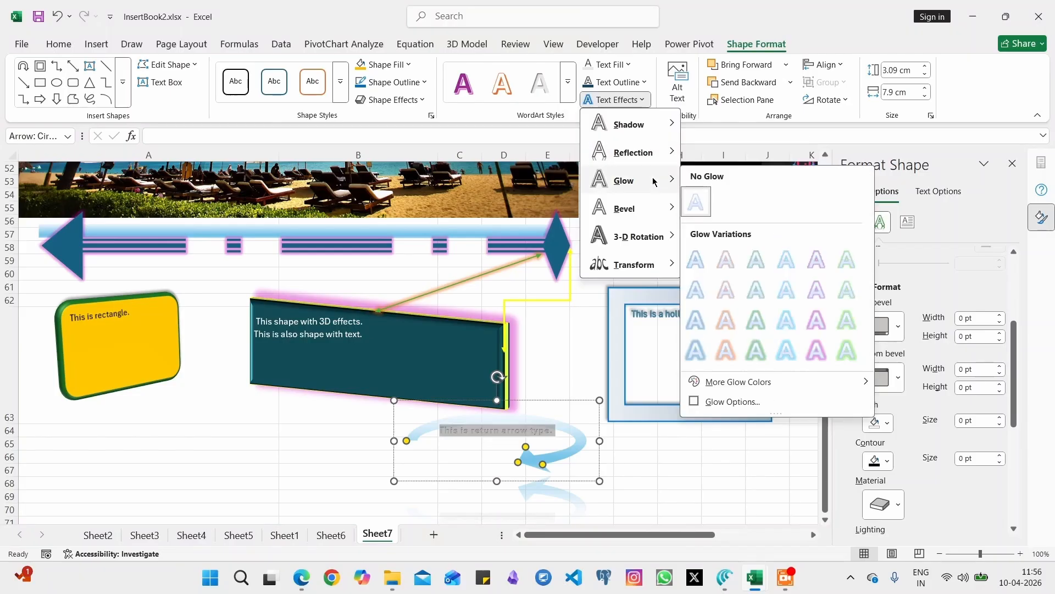
{"action": "left_click", "coordinate": [698, 199]}
{"action": "left_click", "coordinate": [659, 471]}
{"action": "left_click", "coordinate": [469, 434]}
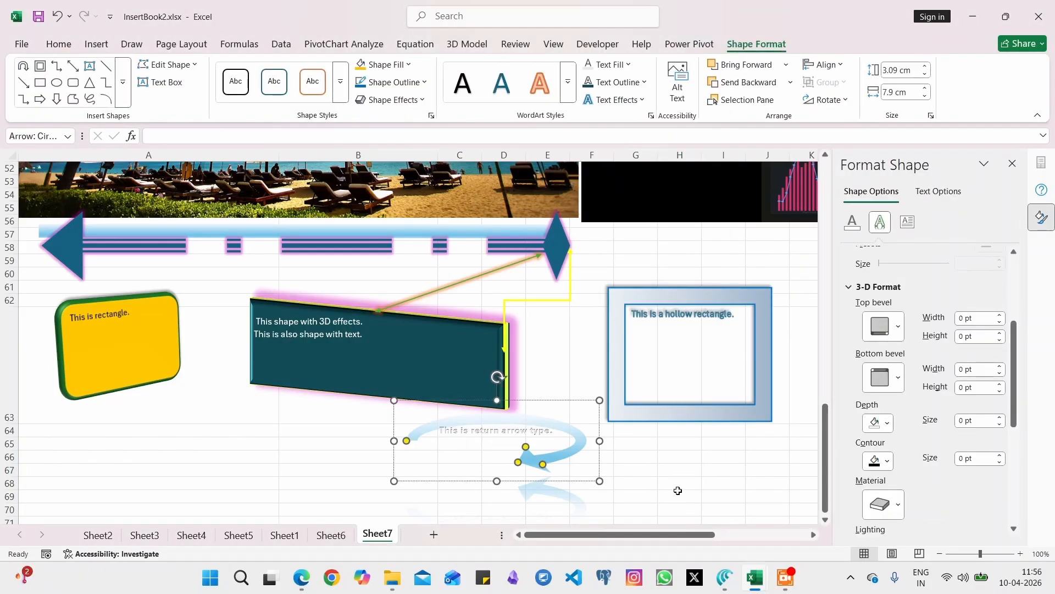
Draw an explosion shape about 4.1 cm high and 8.6 cm wide below the teal rectangle.
{"action": "left_click", "coordinate": [678, 491]}
{"action": "left_click", "coordinate": [119, 417]}
{"action": "left_click_drag", "start_coordinate": [150, 456], "coordinate": [152, 448]}
{"action": "left_click", "coordinate": [102, 48]}
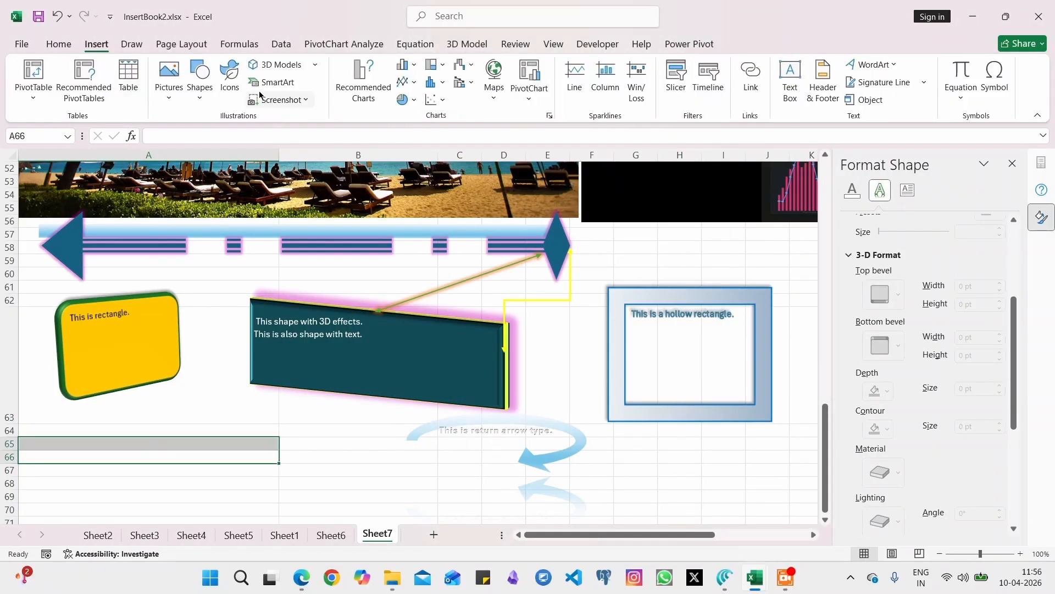
{"action": "left_click", "coordinate": [199, 82]}
{"action": "scroll", "coordinate": [261, 506], "scroll_direction": "down", "scroll_amount": 3}
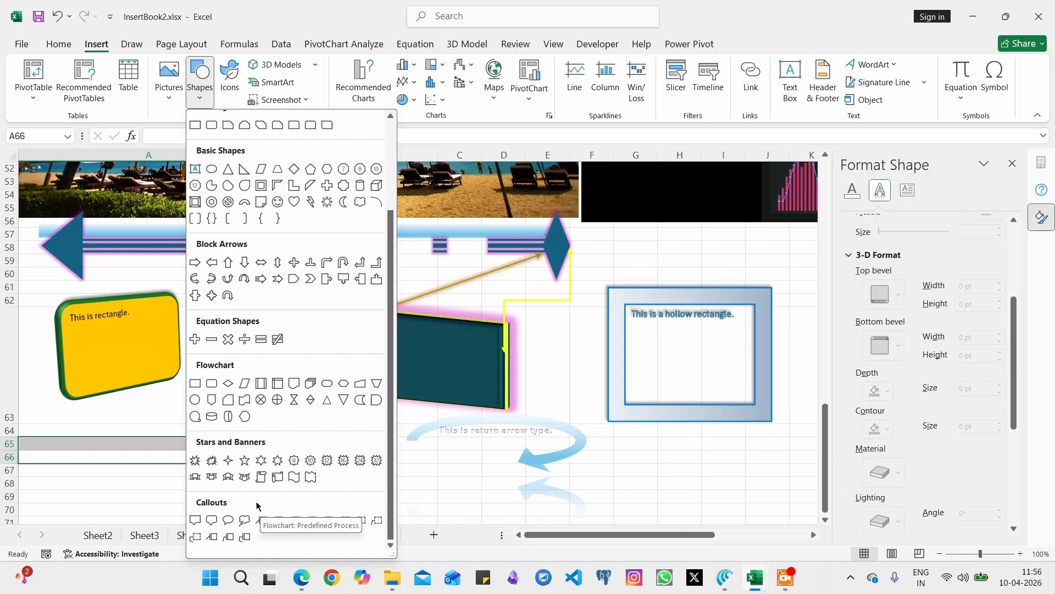
{"action": "left_click", "coordinate": [212, 464]}
{"action": "left_click_drag", "start_coordinate": [163, 489], "coordinate": [387, 383]}
Enter the text "This is text insde polygon." inside the explosion shape.
{"action": "right_click", "coordinate": [269, 437]}
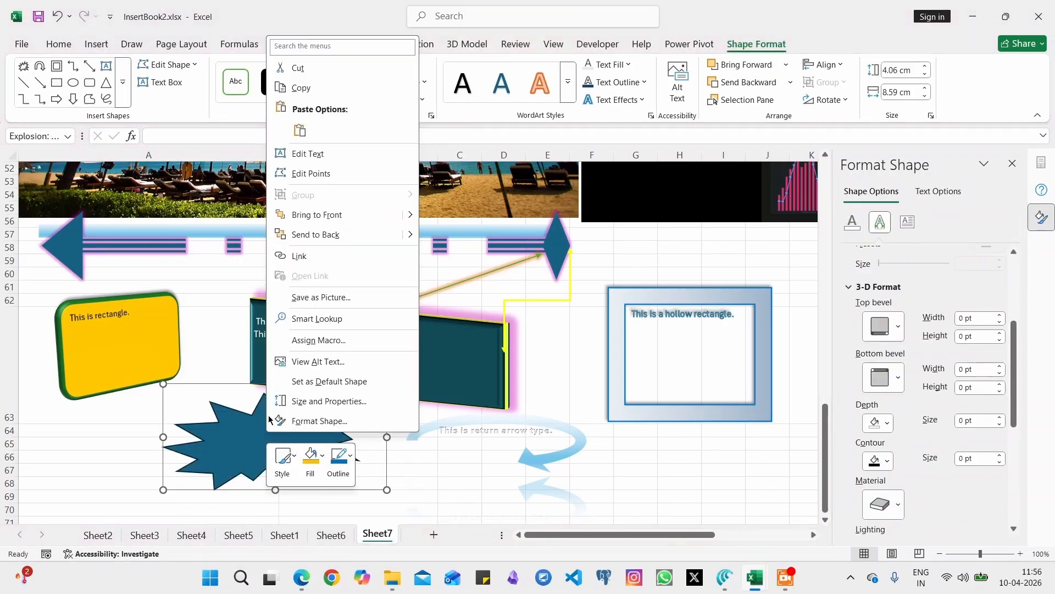
{"action": "left_click", "coordinate": [324, 155]}
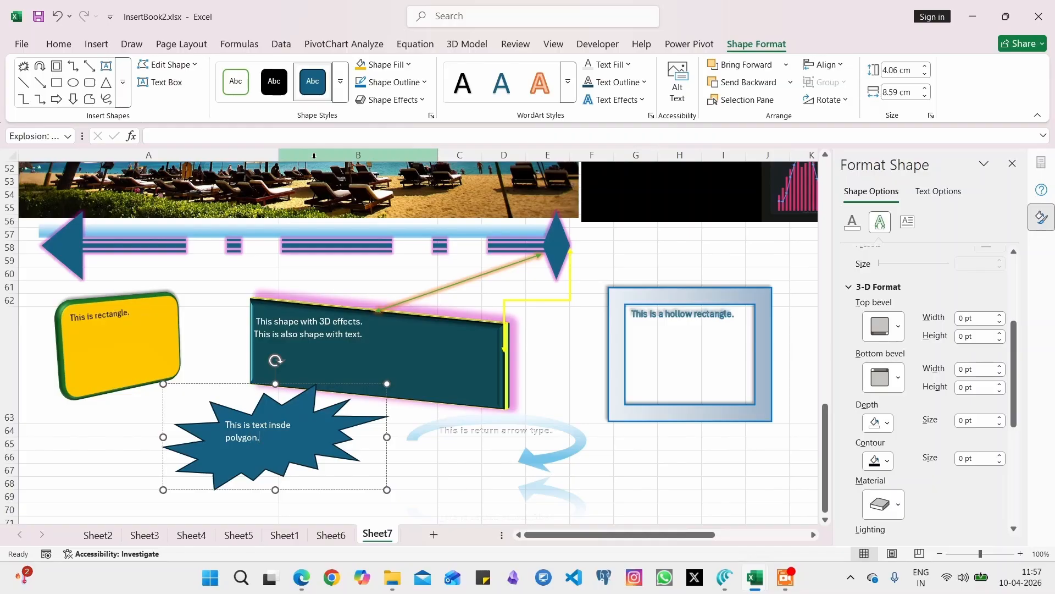
{"action": "left_click", "coordinate": [459, 457]}
Draw a ribbon banner shape below the yellow rounded rectangle.
{"action": "left_click", "coordinate": [96, 44]}
{"action": "left_click", "coordinate": [200, 83]}
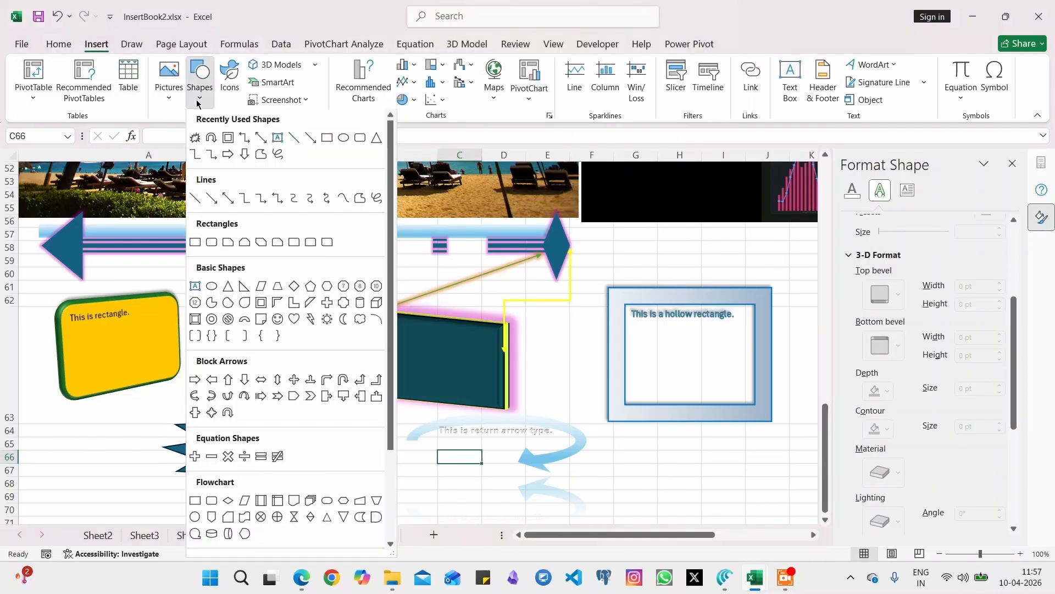
{"action": "scroll", "coordinate": [269, 448], "scroll_direction": "down", "scroll_amount": 3}
{"action": "left_click", "coordinate": [228, 476]}
{"action": "mouse_move", "coordinate": [42, 440]}
{"action": "left_mouse_down"}
{"action": "mouse_move", "coordinate": [182, 481]}
{"action": "mouse_move", "coordinate": [179, 442]}
{"action": "left_mouse_up"}
{"action": "left_click", "coordinate": [357, 416]}
Draw an oval speech bubble about 5.4 cm high and 8.8 cm wide and move it below the hollow frame.
{"action": "left_click", "coordinate": [96, 44]}
{"action": "left_click", "coordinate": [200, 83]}
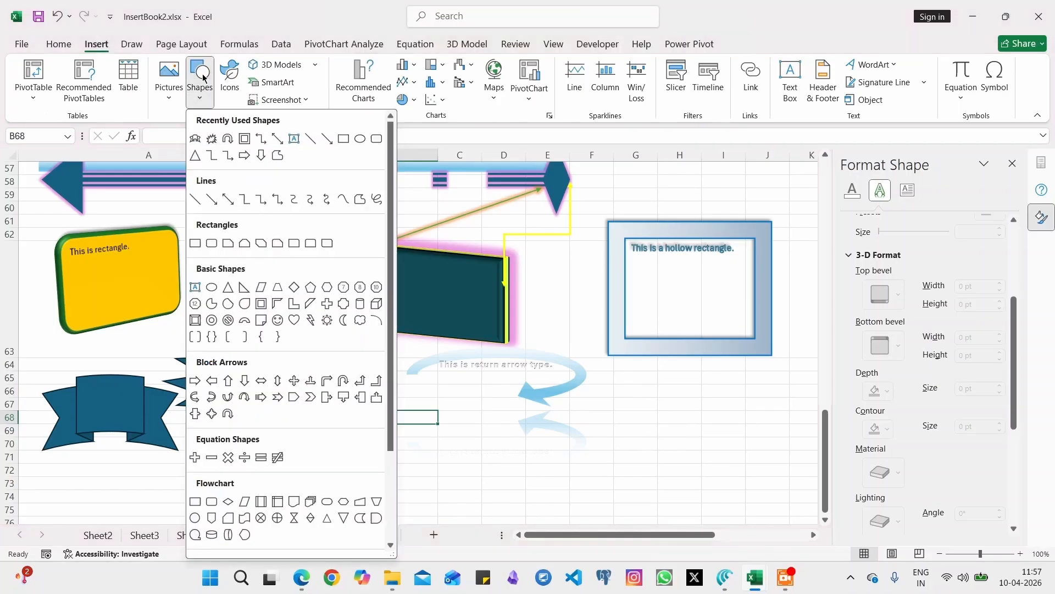
{"action": "scroll", "coordinate": [236, 392], "scroll_direction": "down", "scroll_amount": 3}
{"action": "left_click", "coordinate": [230, 520]}
{"action": "left_click_drag", "start_coordinate": [431, 372], "coordinate": [659, 511]}
{"action": "left_click_drag", "start_coordinate": [602, 451], "coordinate": [766, 437]}
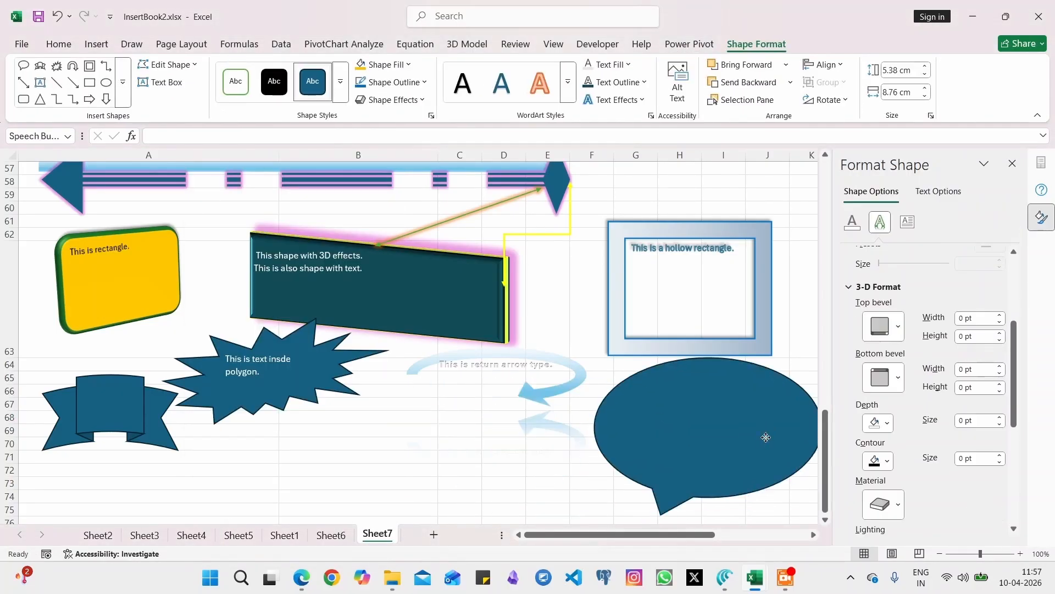
Reduce the speech bubble's height to about 3.5 cm and enter "HI" inside it.
{"action": "left_click_drag", "start_coordinate": [709, 496], "coordinate": [709, 446]}
{"action": "type", "text": "HI"}
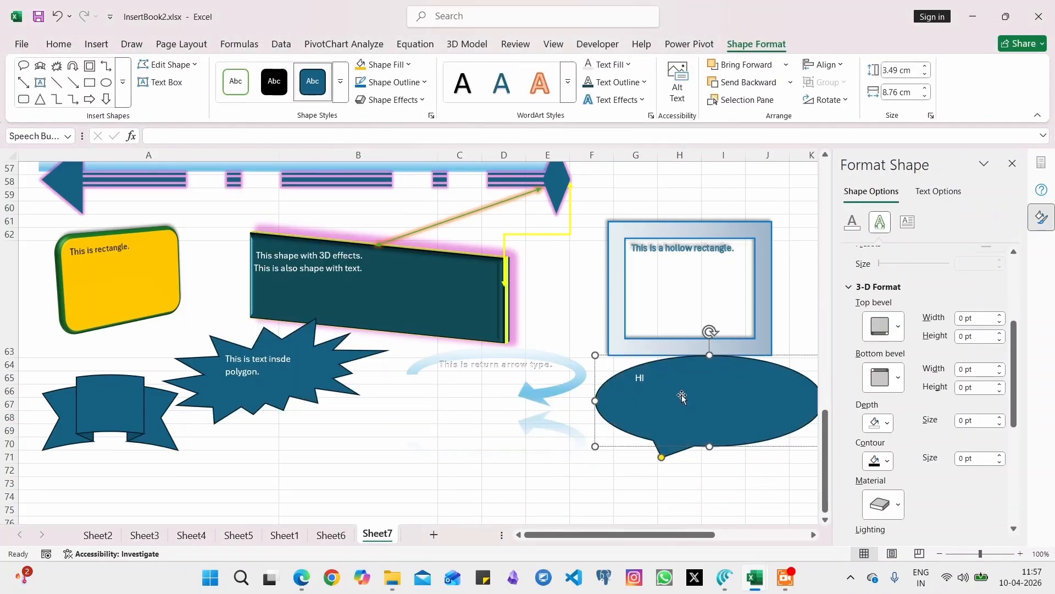
{"action": "key", "text": "ctrl+a"}
{"action": "scroll", "coordinate": [934, 357], "scroll_direction": "up", "scroll_amount": 5}
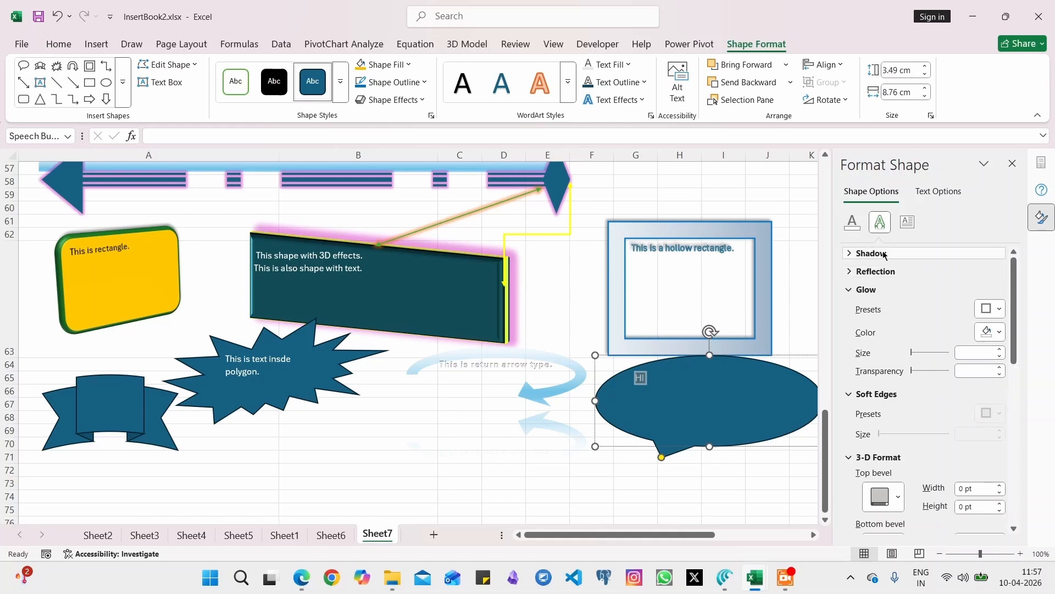
Add a shadow and a linear gradient fill to the "HI" text inside the speech bubble.
{"action": "left_click", "coordinate": [872, 253]}
{"action": "left_click", "coordinate": [998, 296]}
{"action": "left_click", "coordinate": [999, 357]}
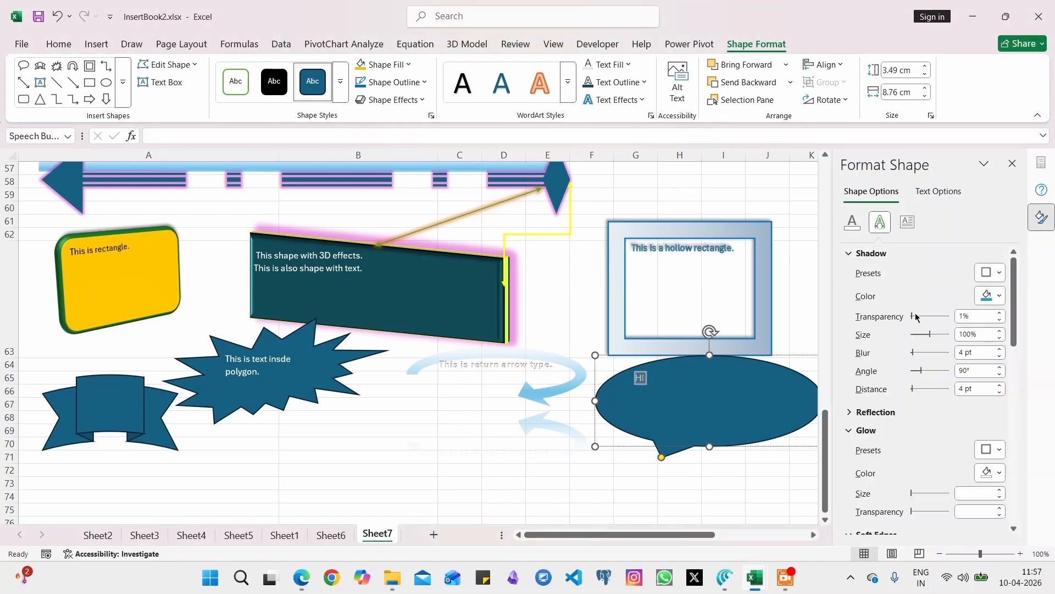
{"action": "left_click", "coordinate": [852, 221]}
{"action": "left_click", "coordinate": [888, 306]}
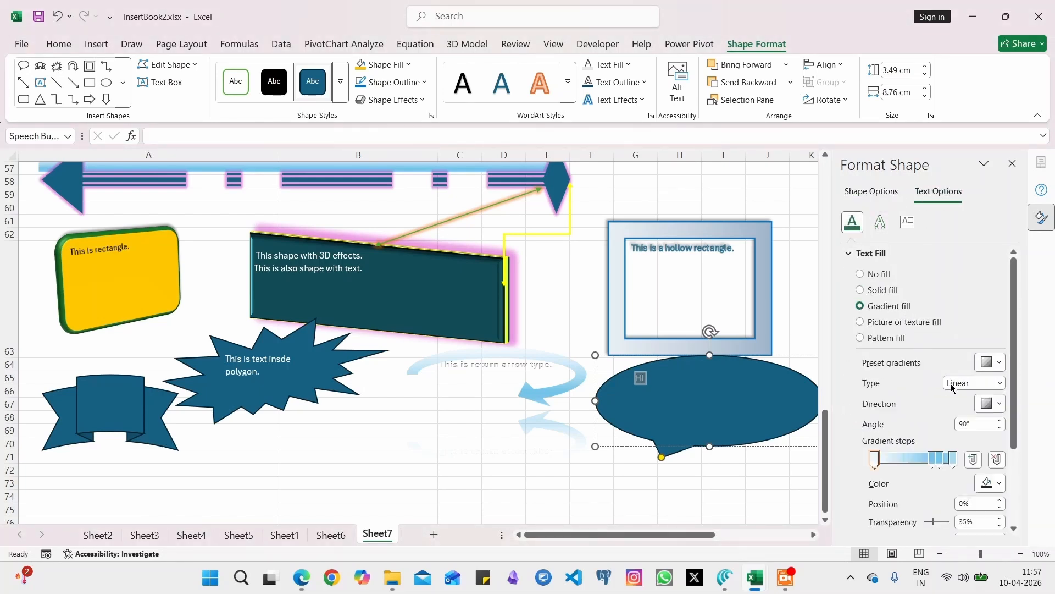
Set the "HI" text to font size 44 and fill the speech bubble with gold.
{"action": "left_click", "coordinate": [62, 45]}
{"action": "left_click", "coordinate": [217, 69]}
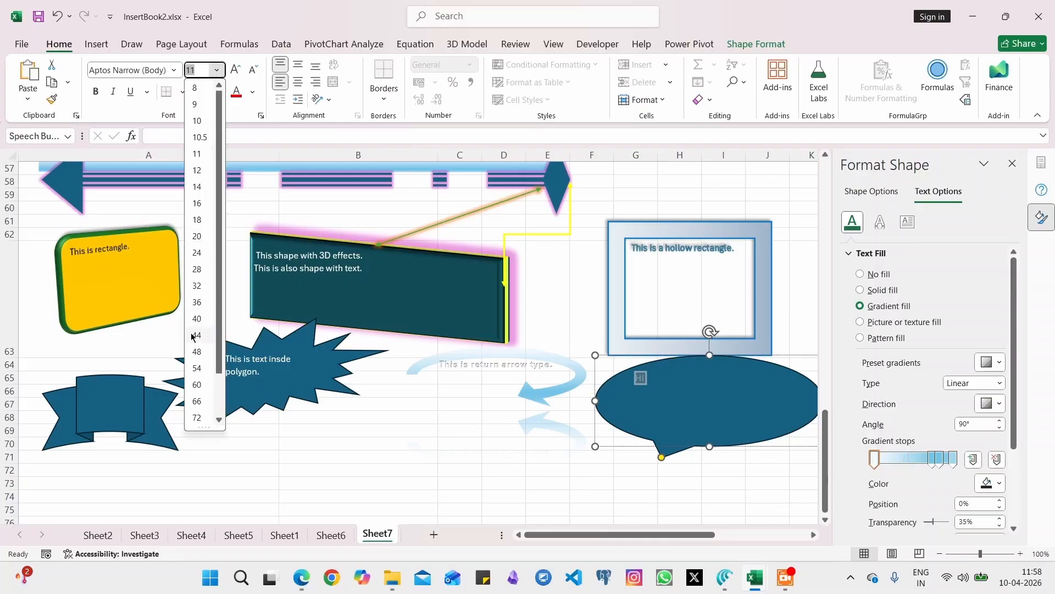
{"action": "left_click", "coordinate": [196, 334]}
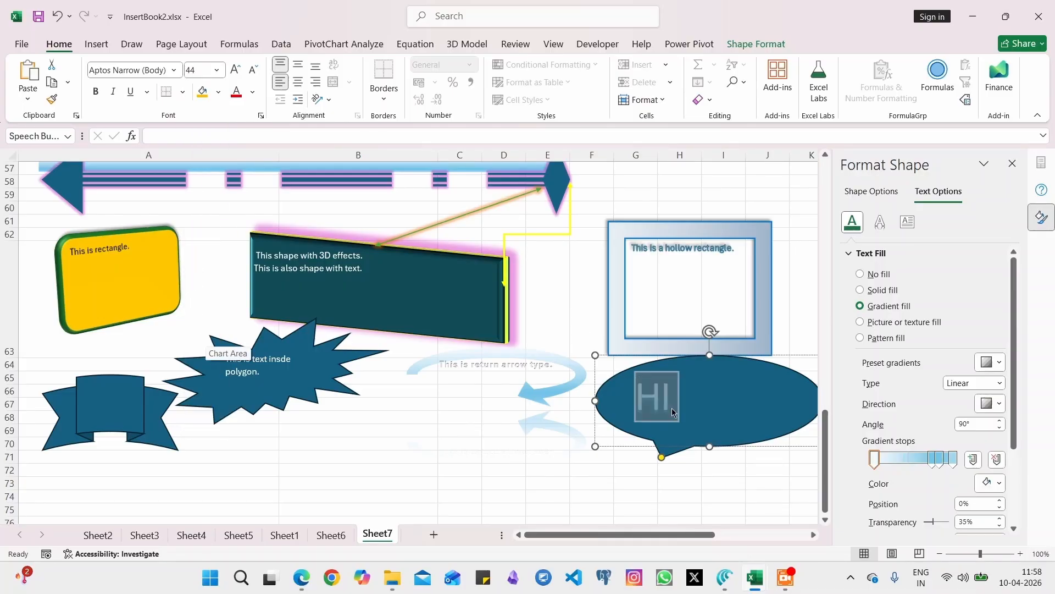
{"action": "left_click", "coordinate": [204, 92]}
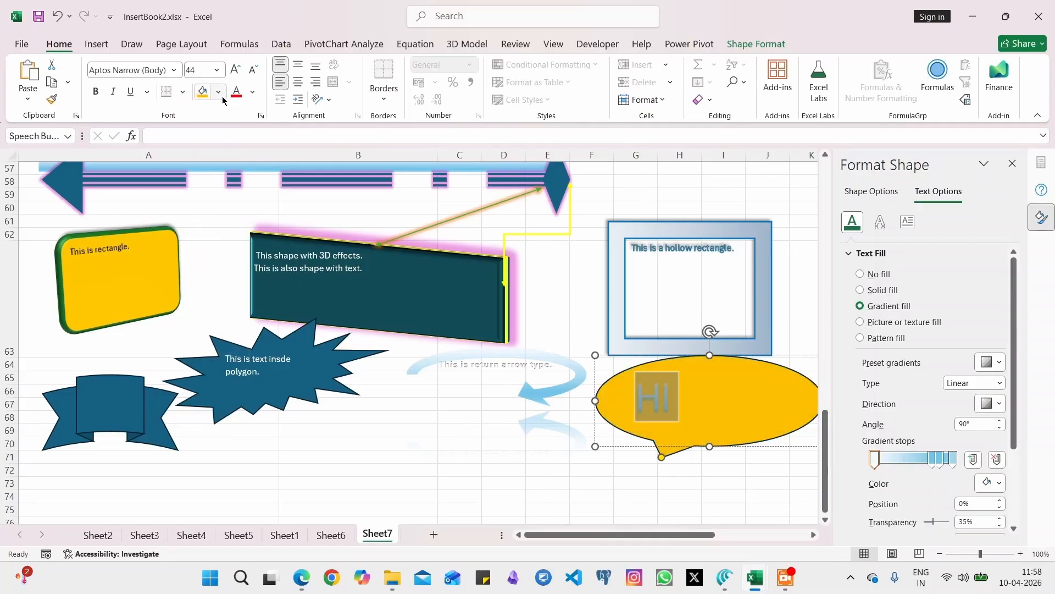
{"action": "left_click", "coordinate": [253, 92]}
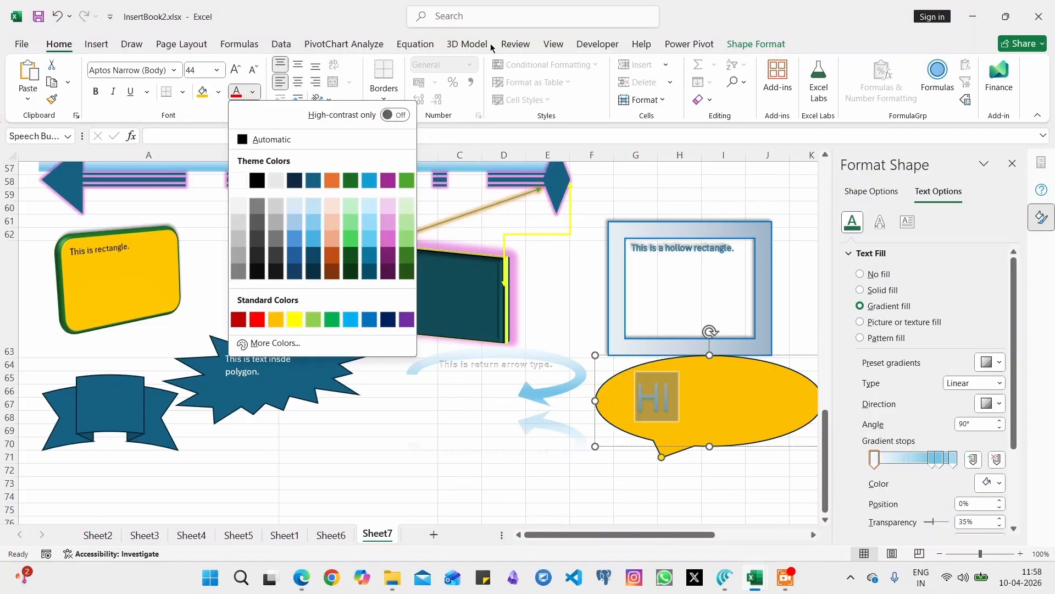
Give the speech bubble a light orange outline and apply the middle reflection variation.
{"action": "left_click", "coordinate": [750, 42]}
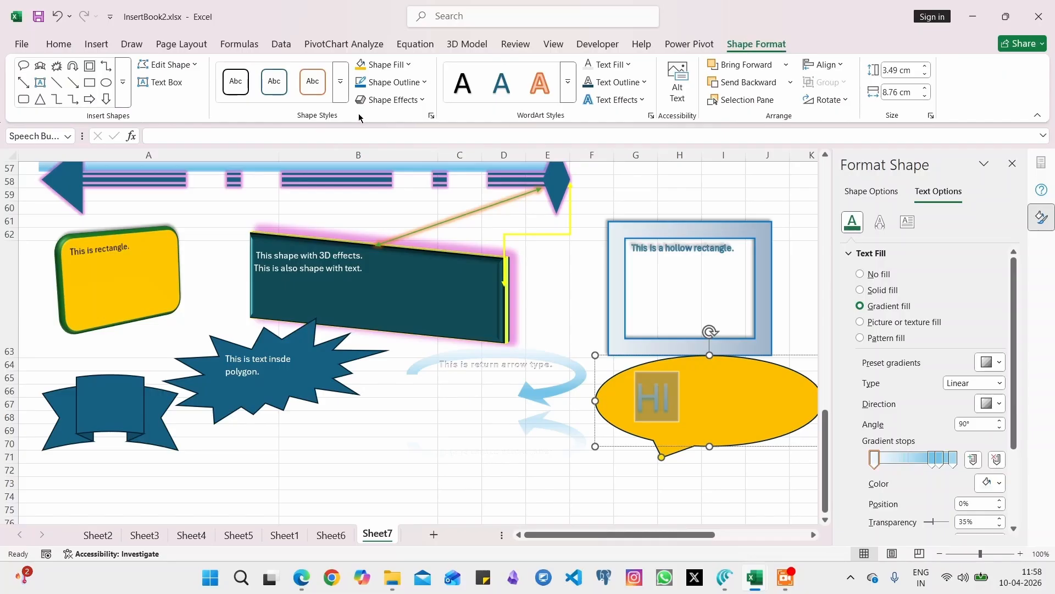
{"action": "left_click", "coordinate": [417, 86]}
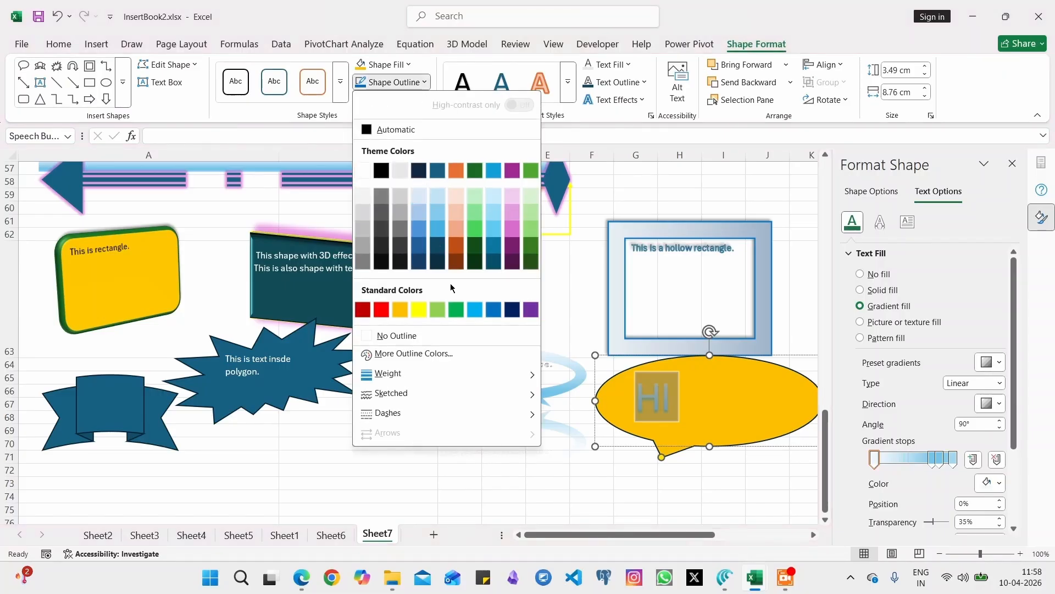
{"action": "left_click", "coordinate": [460, 233]}
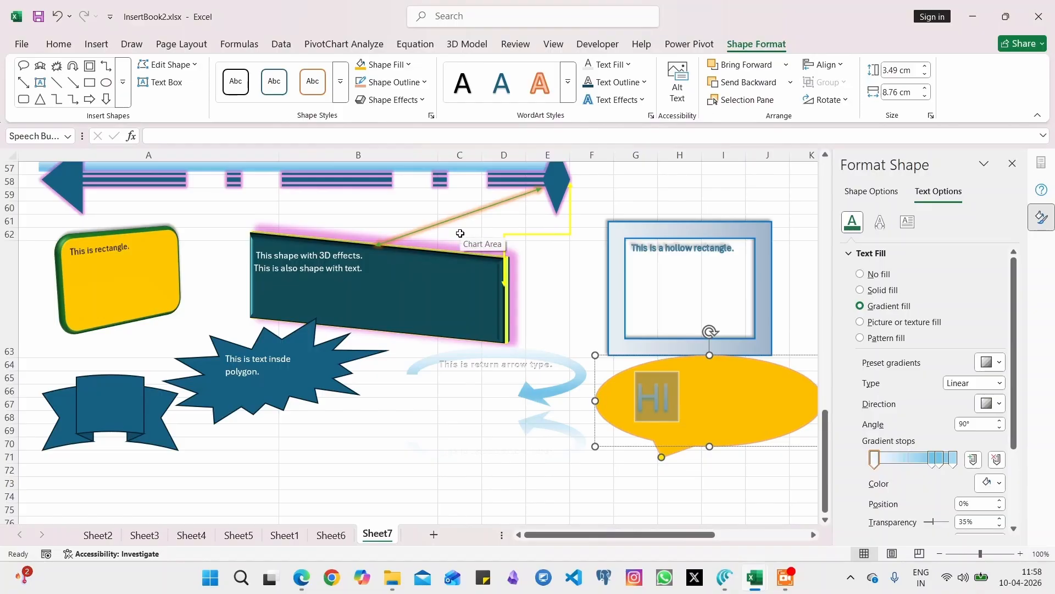
{"action": "left_click", "coordinate": [426, 100]}
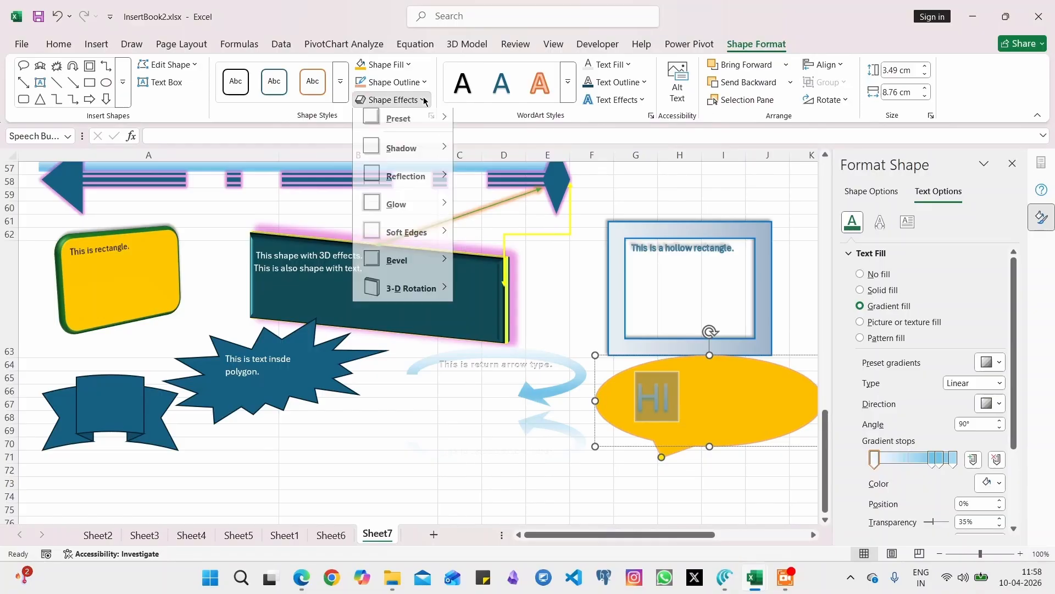
{"action": "mouse_move", "coordinate": [442, 192]}
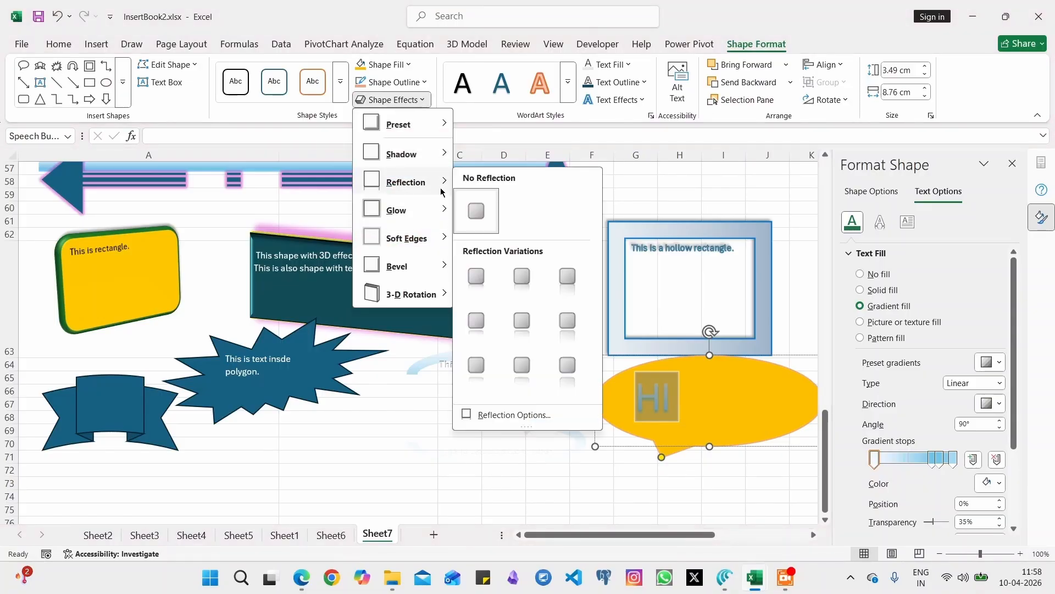
{"action": "left_click", "coordinate": [521, 321]}
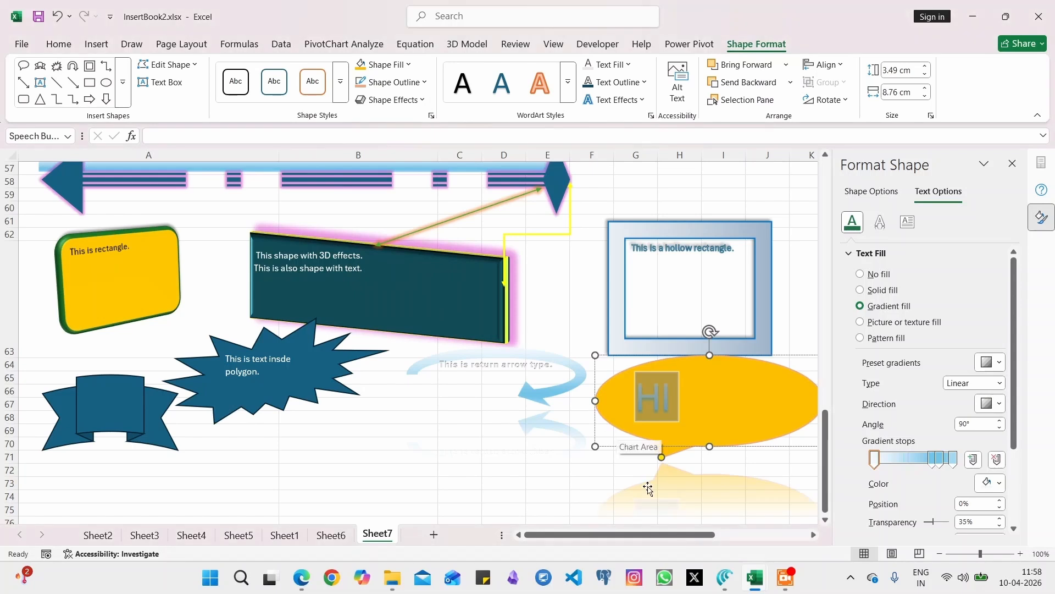
{"action": "left_click", "coordinate": [610, 485]}
{"action": "left_click", "coordinate": [743, 415]}
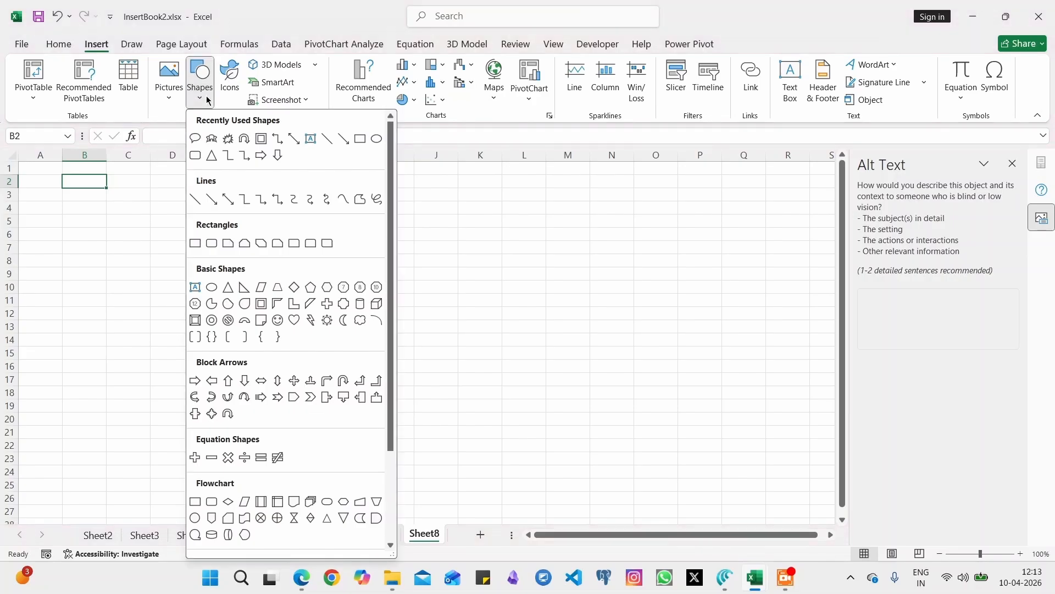
Draw a circular arrow about 5.4 cm high and 5 cm wide over columns B to E of Sheet8 and give it a shadow.
{"action": "left_click", "coordinate": [228, 414]}
{"action": "left_click_drag", "start_coordinate": [99, 176], "coordinate": [229, 317]}
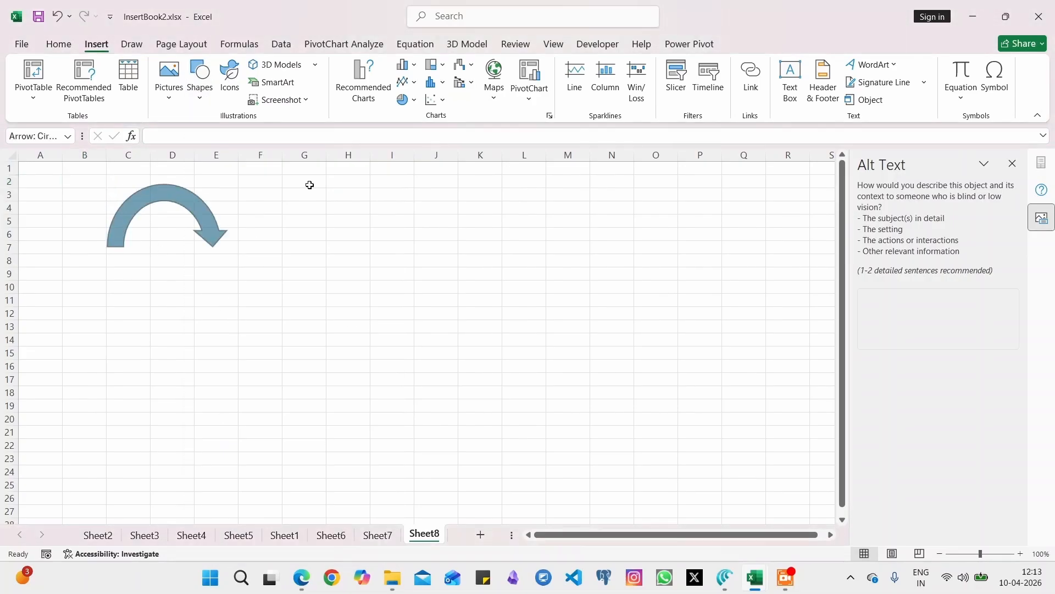
{"action": "left_click", "coordinate": [391, 100]}
{"action": "left_click", "coordinate": [515, 183]}
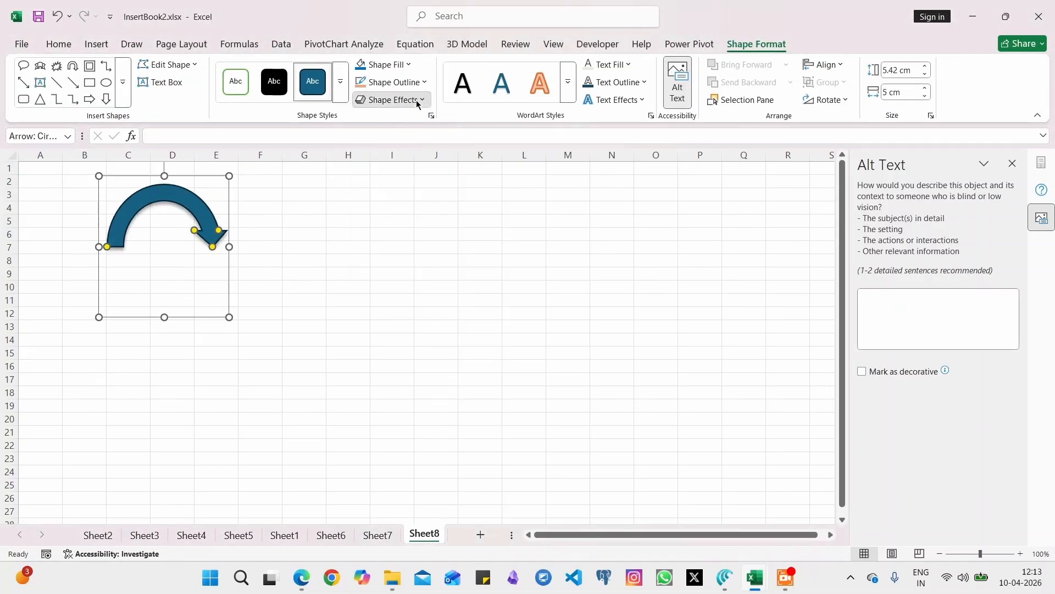
Apply a reflection and an orange glow to the circular arrow.
{"action": "left_click", "coordinate": [391, 100]}
{"action": "mouse_move", "coordinate": [418, 182]}
{"action": "left_click", "coordinate": [539, 360]}
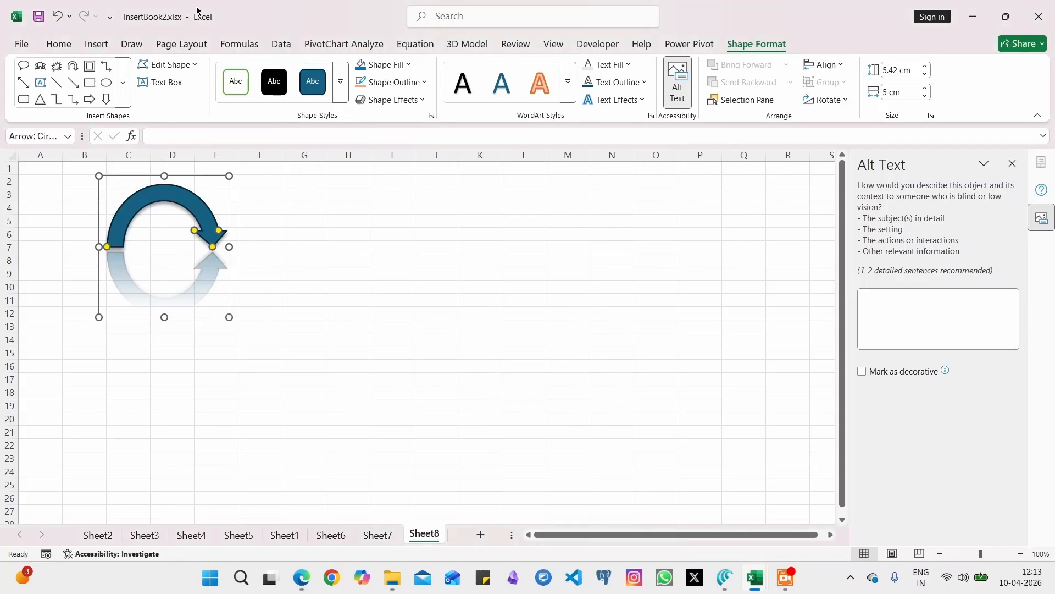
{"action": "left_click", "coordinate": [391, 99]}
{"action": "mouse_move", "coordinate": [417, 210]}
{"action": "left_click", "coordinate": [513, 374]}
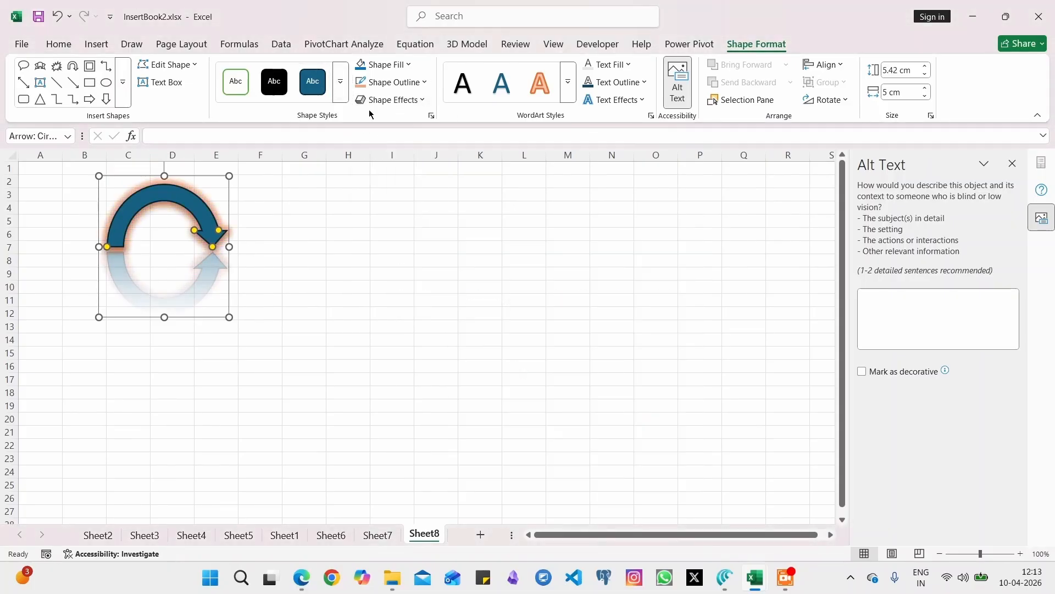
Apply a slight soft edge and a bevel to the circular arrow.
{"action": "left_click", "coordinate": [391, 100]}
{"action": "mouse_move", "coordinate": [413, 245]}
{"action": "left_click", "coordinate": [470, 315]}
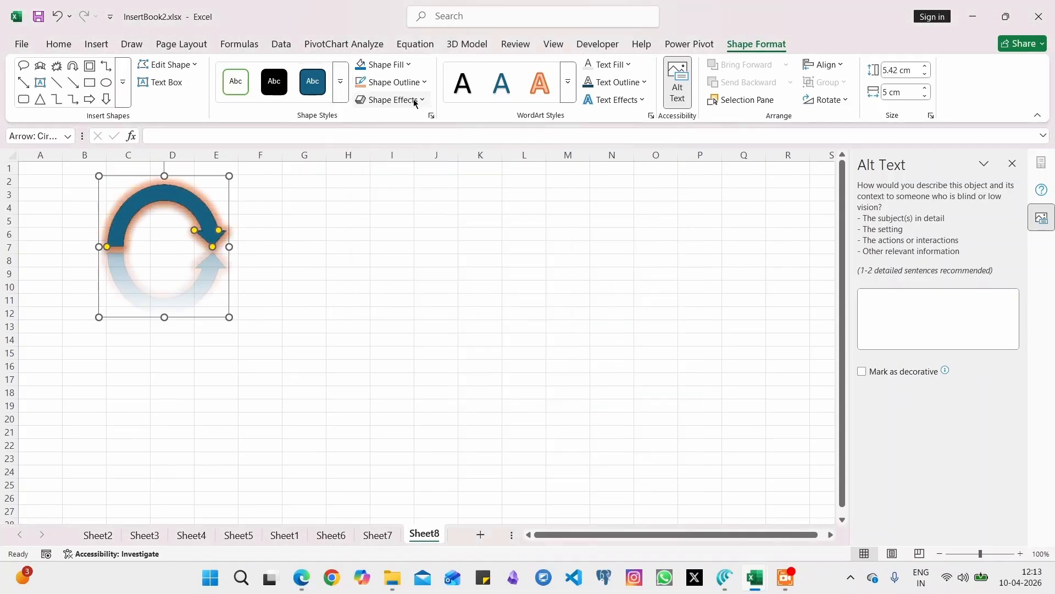
{"action": "left_click", "coordinate": [391, 100]}
{"action": "left_click", "coordinate": [510, 393]}
Apply a perspective 3-D rotation to the circular arrow.
{"action": "left_click", "coordinate": [411, 99]}
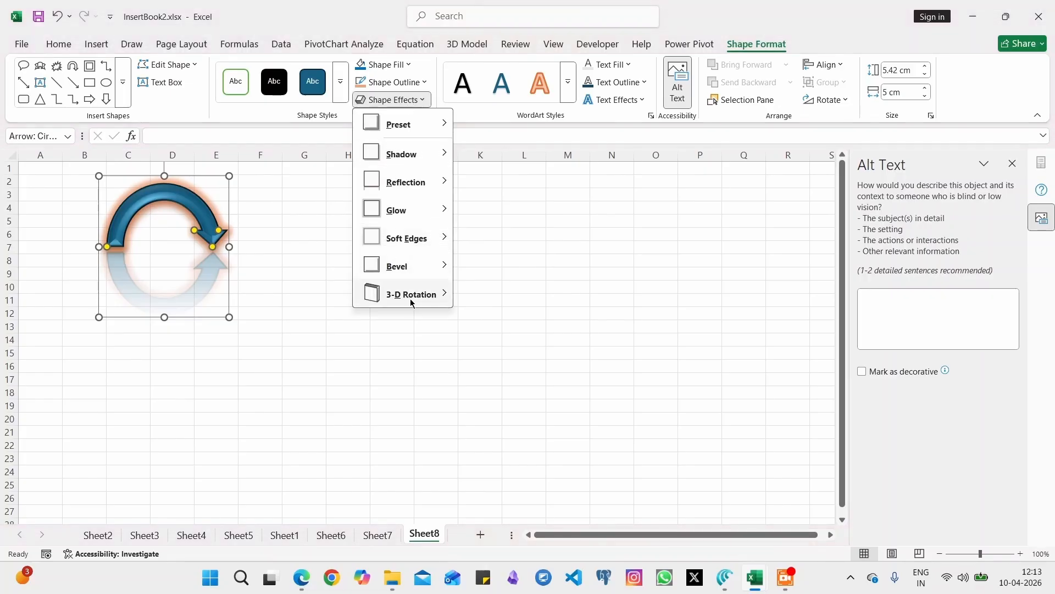
{"action": "mouse_move", "coordinate": [410, 298]}
{"action": "left_click", "coordinate": [582, 507]}
{"action": "left_click", "coordinate": [410, 101]}
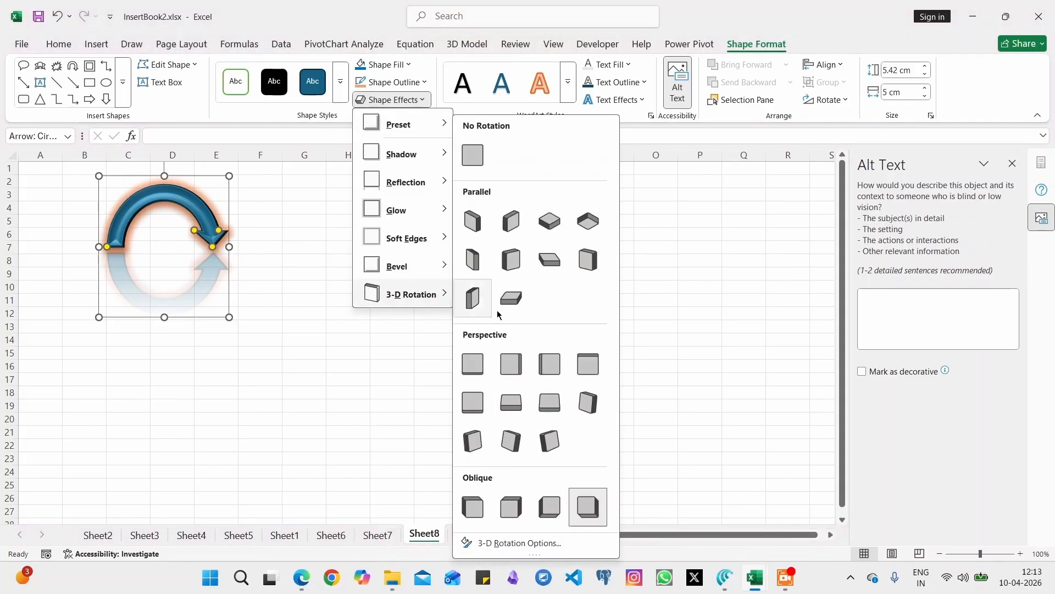
{"action": "left_click", "coordinate": [588, 403]}
{"action": "left_click", "coordinate": [304, 352]}
Draw an equals sign shape about 2.6 cm high and 6.4 cm wide beside the circular arrow.
{"action": "left_click", "coordinate": [97, 44]}
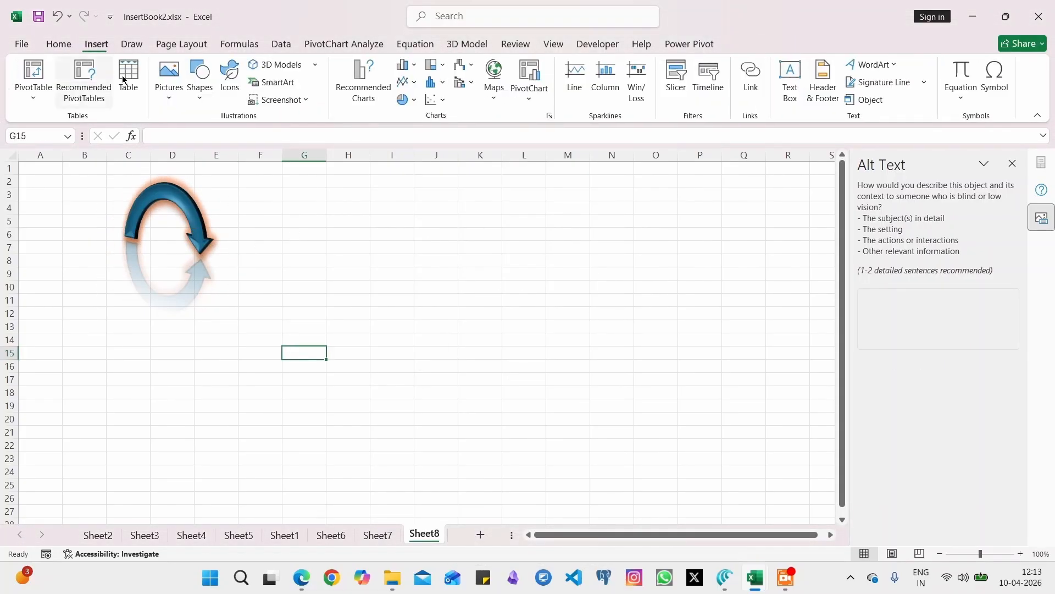
{"action": "left_click", "coordinate": [199, 88]}
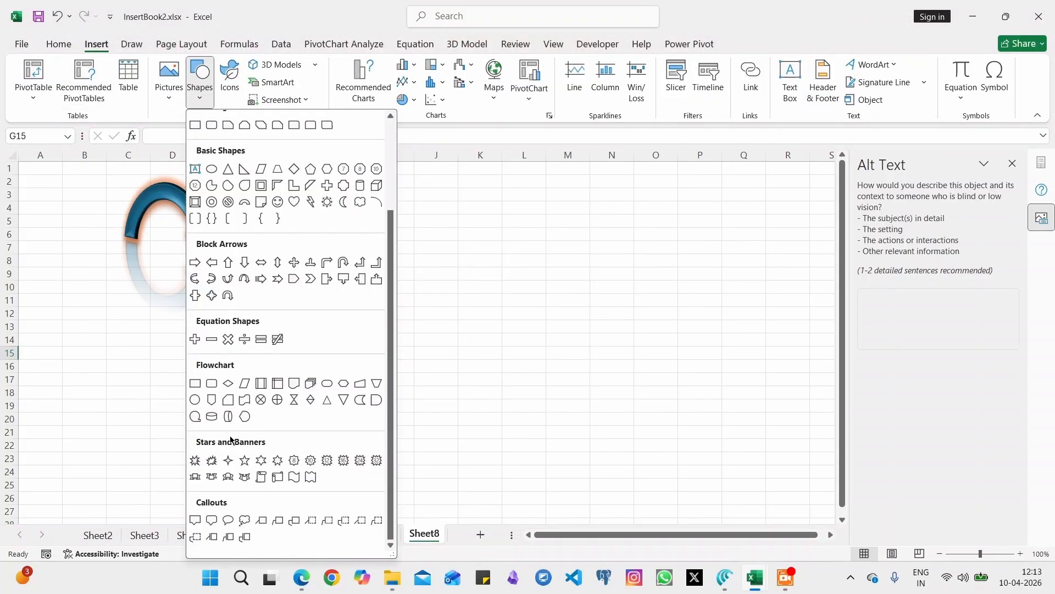
{"action": "left_click", "coordinate": [261, 339]}
{"action": "left_click_drag", "start_coordinate": [252, 222], "coordinate": [418, 290]}
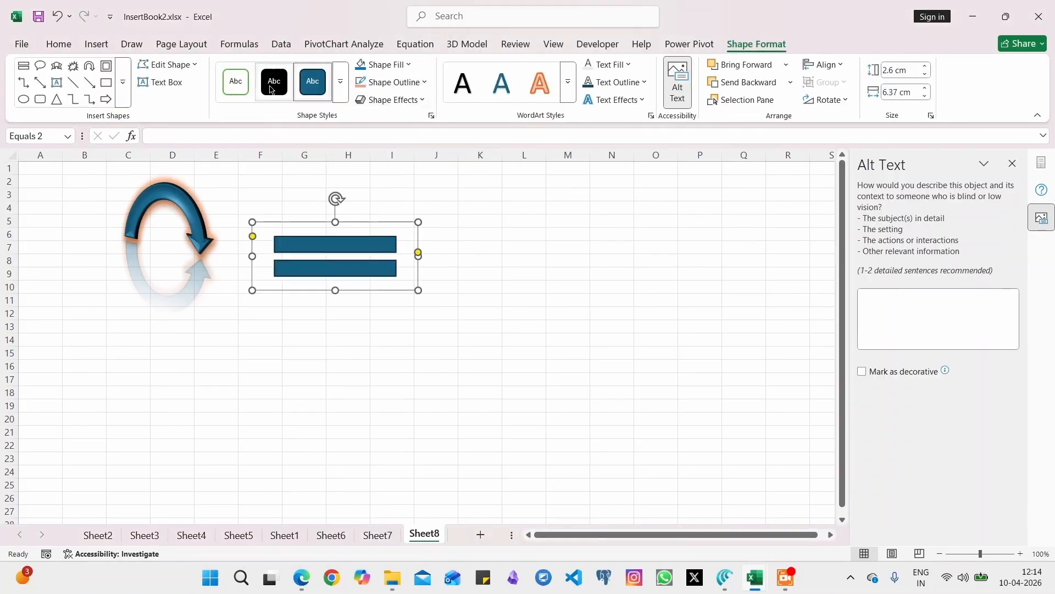
Apply the semi-transparent blue preset style to the equals sign and widen the gap between its bars.
{"action": "left_click", "coordinate": [341, 81]}
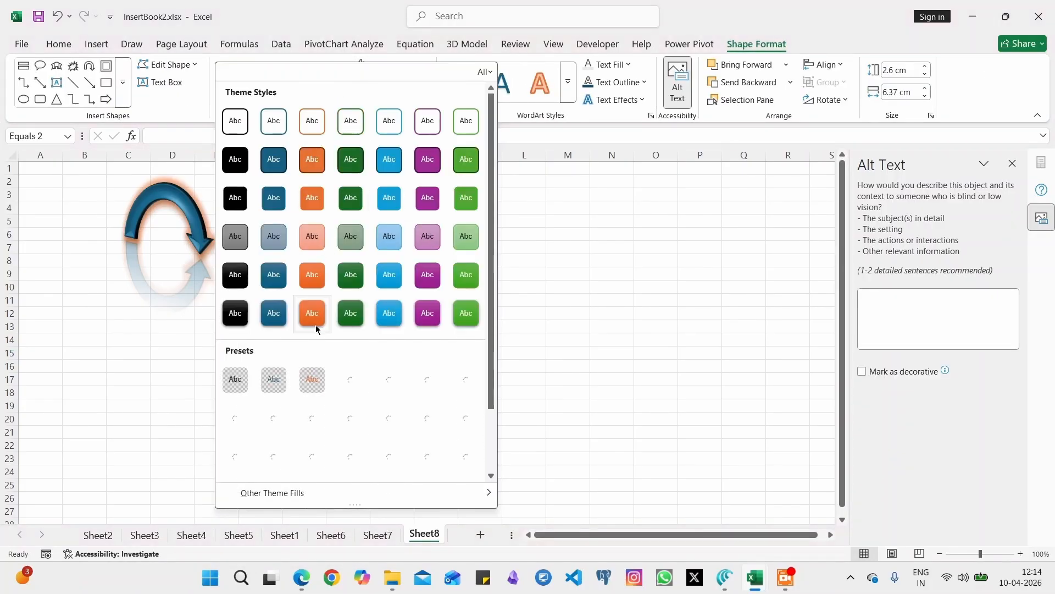
{"action": "left_click", "coordinate": [283, 460]}
{"action": "left_click", "coordinate": [391, 100]}
{"action": "left_click", "coordinate": [555, 512]}
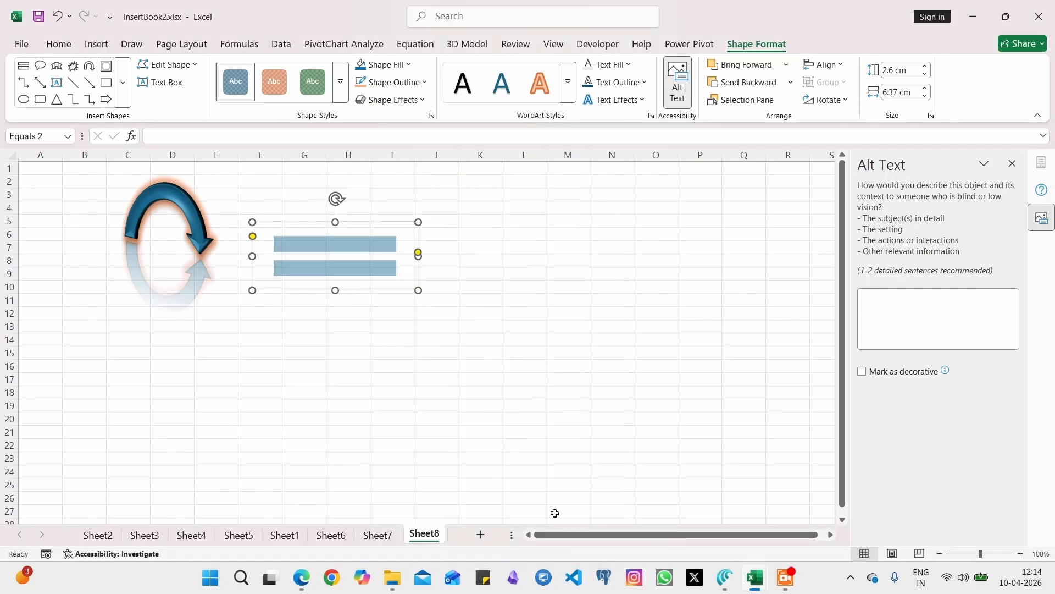
{"action": "left_click_drag", "start_coordinate": [419, 252], "coordinate": [417, 246]}
Add a shadow effect to the equals sign.
{"action": "left_click", "coordinate": [423, 99]}
{"action": "left_click", "coordinate": [587, 498]}
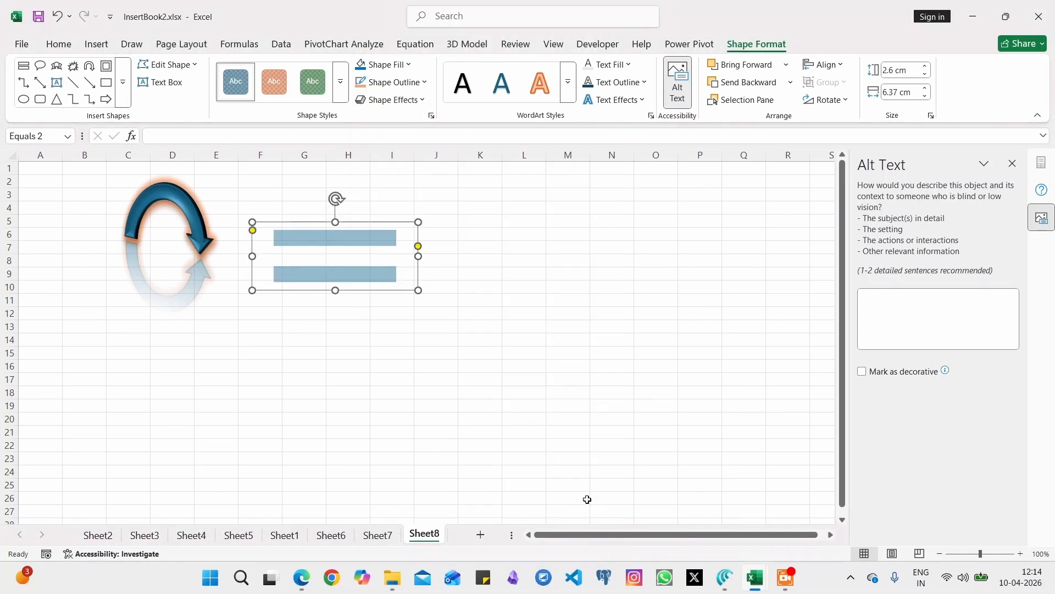
{"action": "left_click", "coordinate": [390, 99]}
{"action": "left_click", "coordinate": [511, 202]}
Apply a bevel and a tilted 3-D rotation to the equals sign.
{"action": "left_click", "coordinate": [416, 100]}
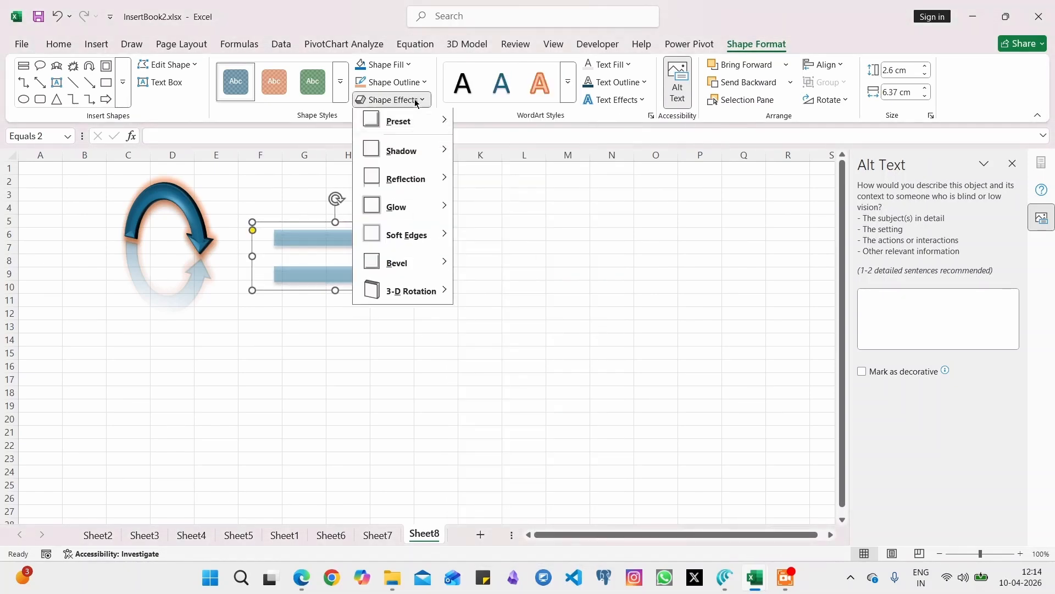
{"action": "mouse_move", "coordinate": [396, 262]}
{"action": "left_click", "coordinate": [575, 299]}
{"action": "left_click", "coordinate": [566, 312]}
{"action": "left_click", "coordinate": [172, 327]}
Draw a flowchart horizontal cylinder about 5.6 cm high and 3.9 cm wide below the circular arrow and equals sign.
{"action": "left_click", "coordinate": [99, 48]}
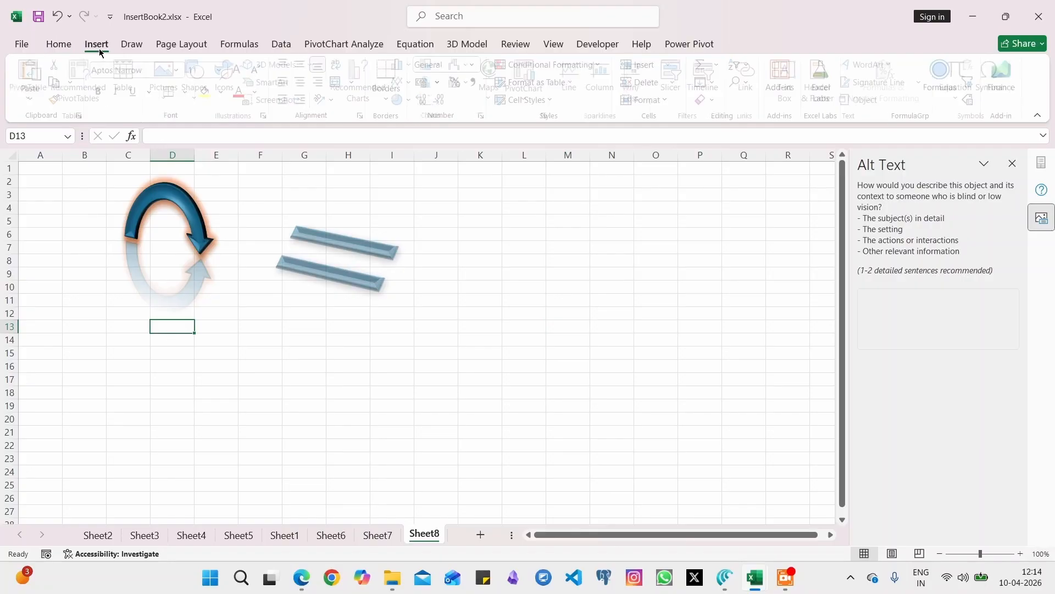
{"action": "left_click", "coordinate": [207, 99]}
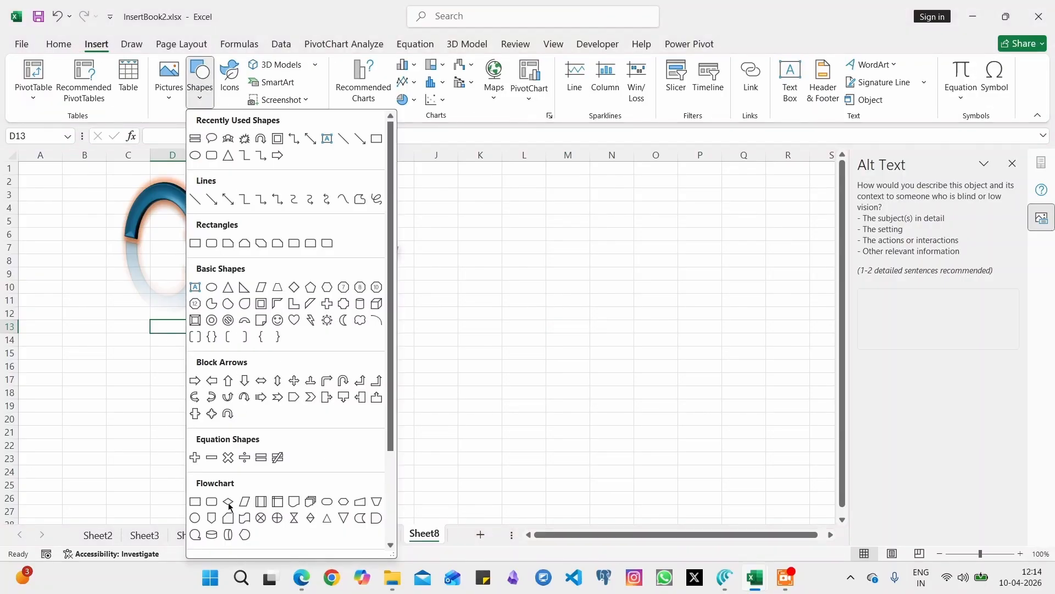
{"action": "left_click", "coordinate": [228, 534]}
{"action": "left_click_drag", "start_coordinate": [200, 323], "coordinate": [302, 469]}
Apply the semi-transparent purple preset style without an outline to the cylinder.
{"action": "left_click", "coordinate": [333, 105]}
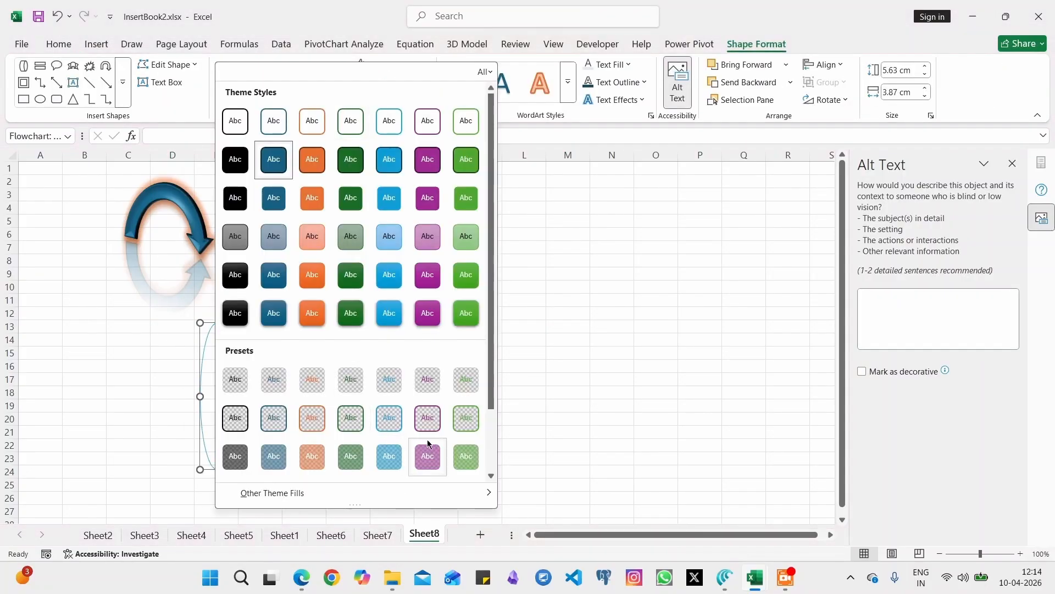
{"action": "left_click", "coordinate": [428, 443]}
{"action": "left_click", "coordinate": [342, 93]}
{"action": "left_click", "coordinate": [429, 469]}
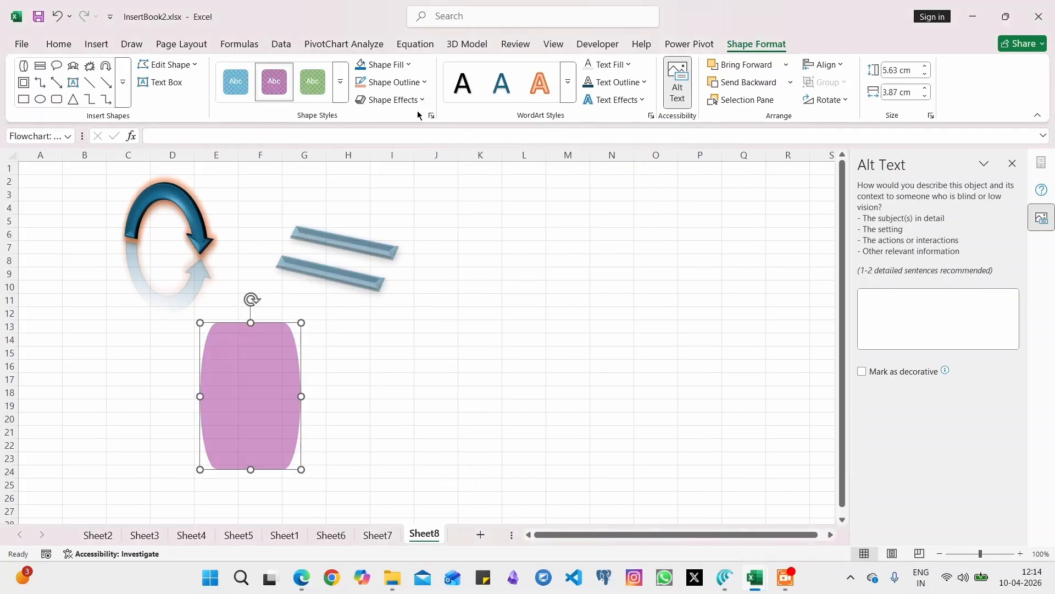
Give the cylinder a dark blue outline and a light-variation purple gradient fill.
{"action": "left_click", "coordinate": [422, 83]}
{"action": "left_click", "coordinate": [420, 169]}
{"action": "left_click", "coordinate": [407, 65]}
{"action": "mouse_move", "coordinate": [387, 358]}
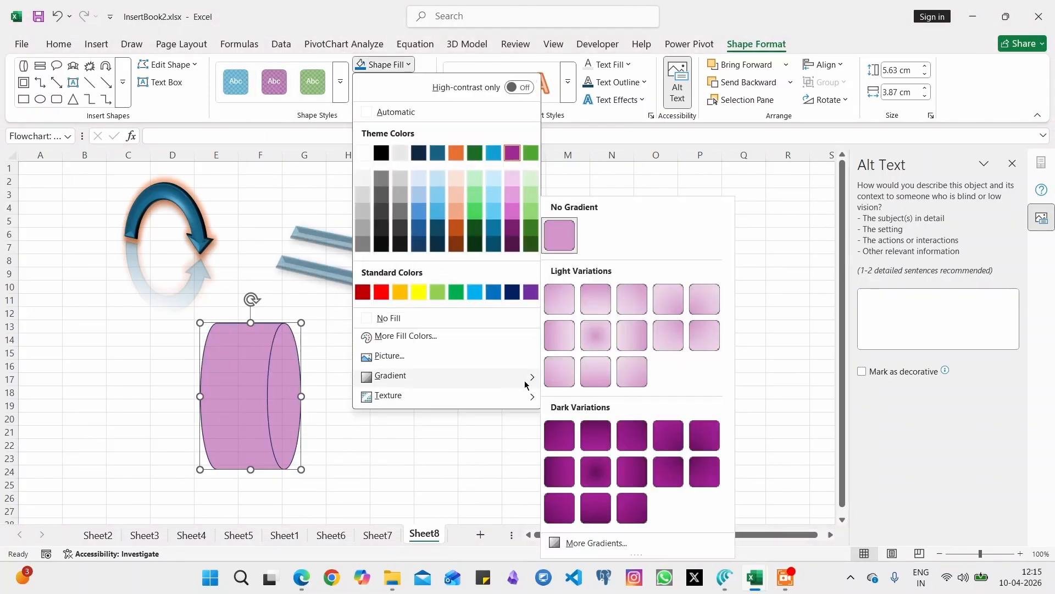
{"action": "left_click", "coordinate": [620, 302]}
Add a perspective shadow beneath the cylinder and set its outline weight to 3 pt.
{"action": "left_click", "coordinate": [391, 99]}
{"action": "mouse_move", "coordinate": [409, 154]}
{"action": "left_click", "coordinate": [552, 464]}
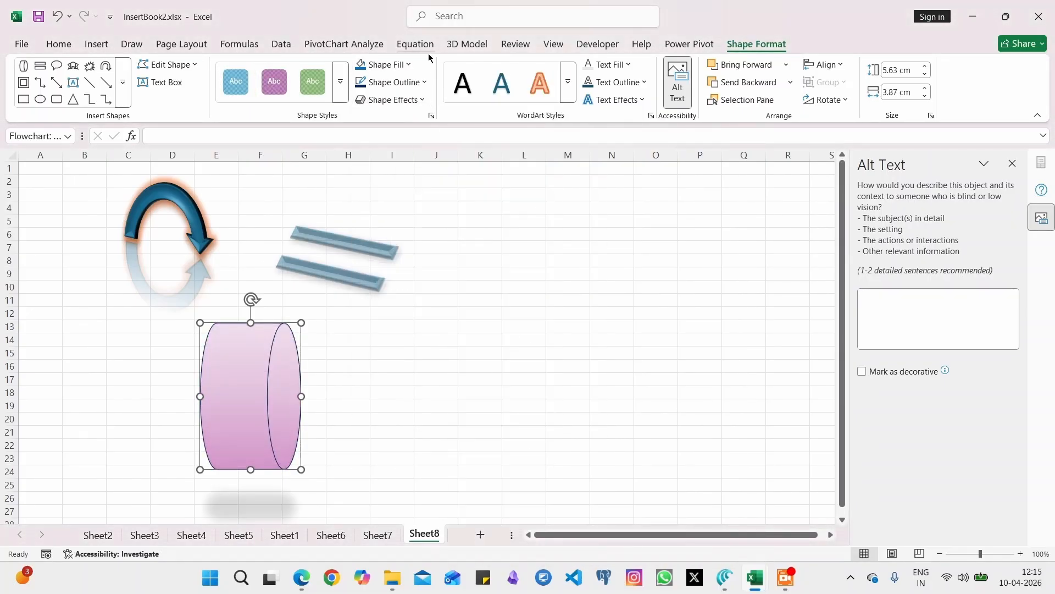
{"action": "left_click", "coordinate": [424, 83]}
{"action": "mouse_move", "coordinate": [519, 374]}
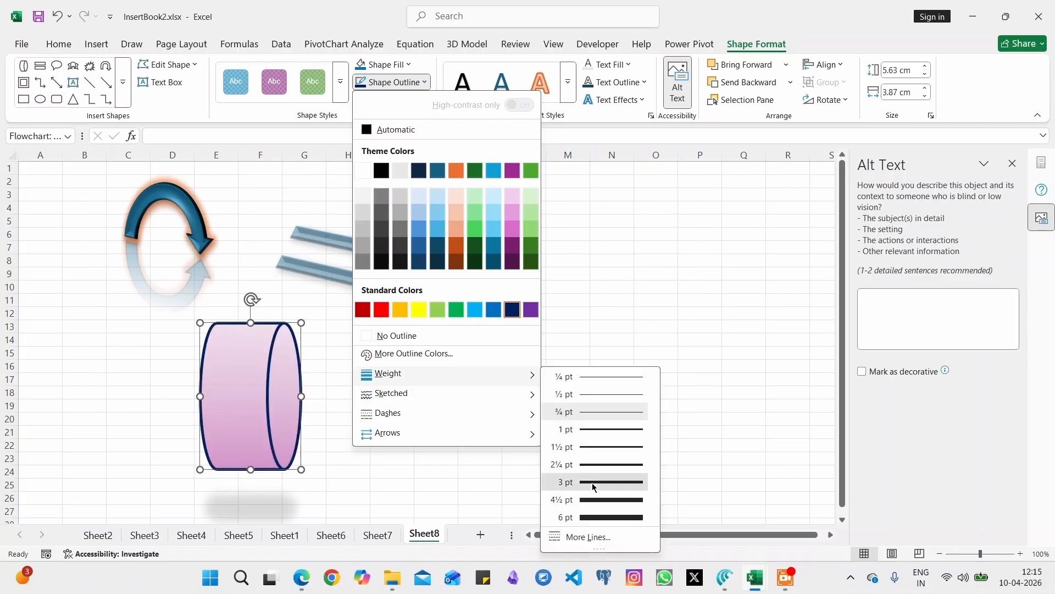
{"action": "left_click", "coordinate": [593, 486]}
Add a reflection below the cylinder and a blue glow around it.
{"action": "left_click", "coordinate": [420, 105]}
{"action": "mouse_move", "coordinate": [409, 182]}
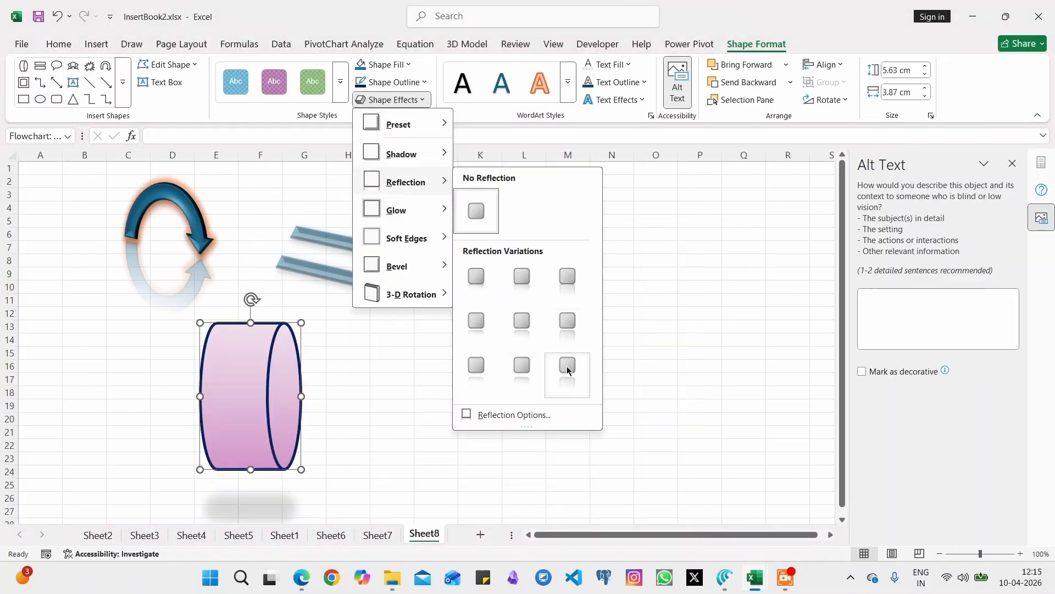
{"action": "left_click", "coordinate": [527, 334]}
{"action": "left_click", "coordinate": [416, 100]}
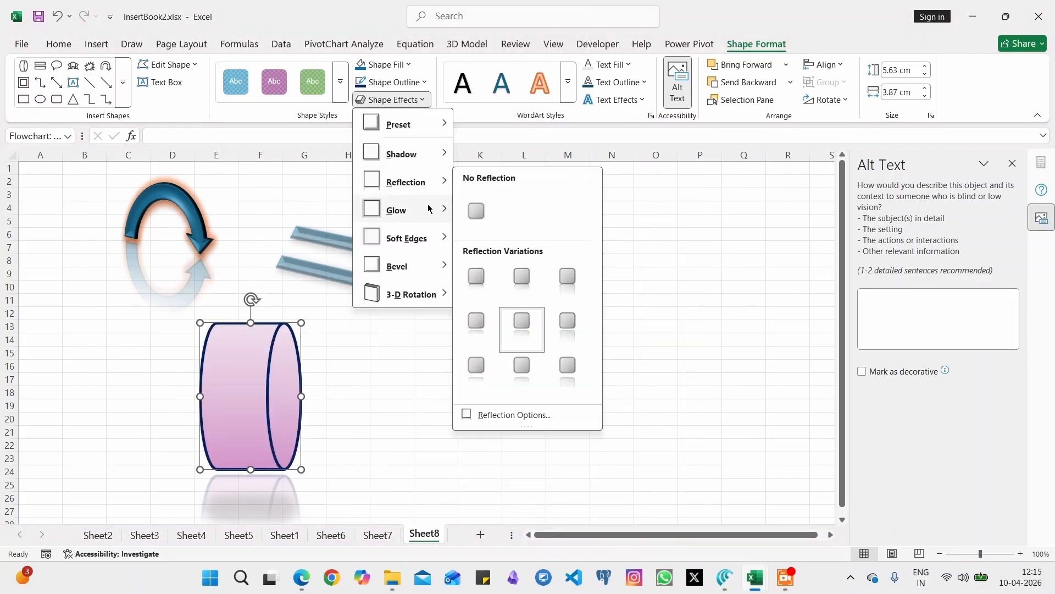
{"action": "left_click", "coordinate": [480, 398]}
Apply a preset bevel effect to the cylinder.
{"action": "left_click", "coordinate": [392, 99]}
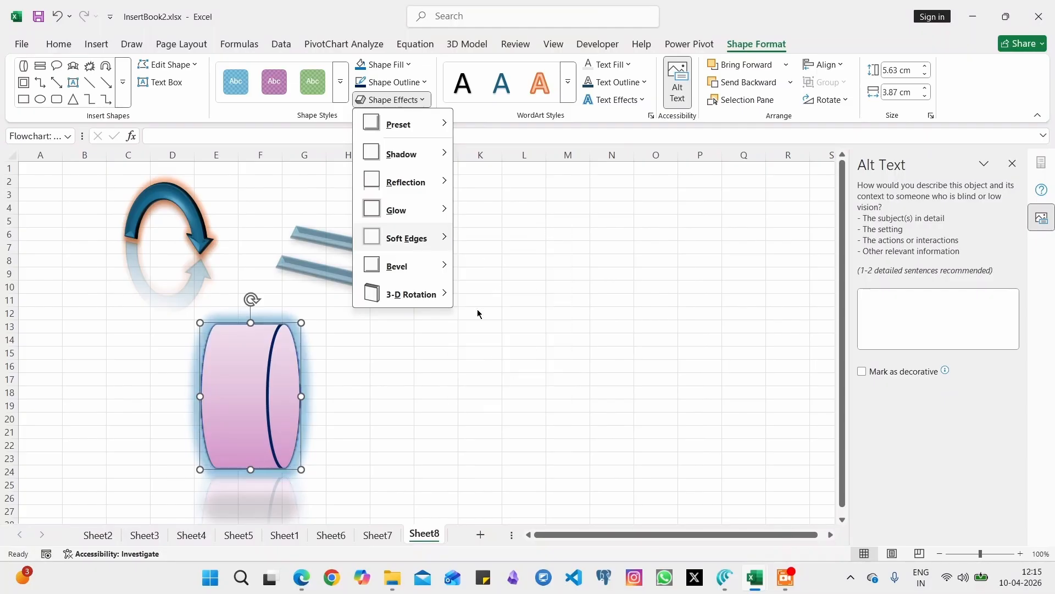
{"action": "left_click", "coordinate": [511, 340]}
{"action": "left_click", "coordinate": [391, 100]}
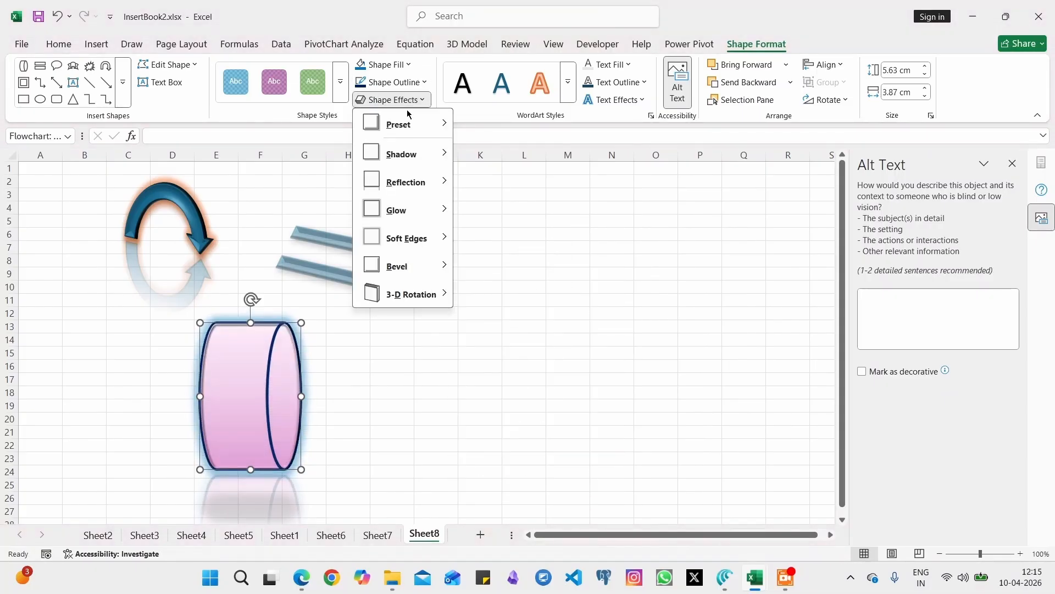
{"action": "mouse_move", "coordinate": [424, 266]}
{"action": "left_click", "coordinate": [516, 436]}
In the cylinder's 3-D format options, add a light purple 6 pt depth and choose preset bottom and top bevels.
{"action": "left_click", "coordinate": [423, 100]}
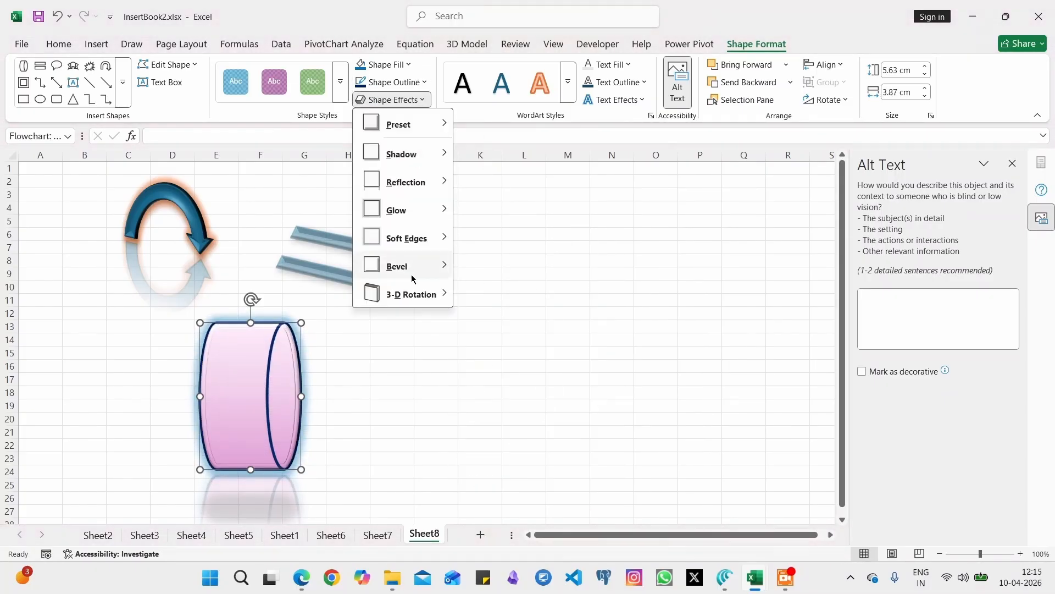
{"action": "left_click", "coordinate": [508, 478]}
{"action": "scroll", "coordinate": [895, 262], "scroll_direction": "down", "scroll_amount": 7}
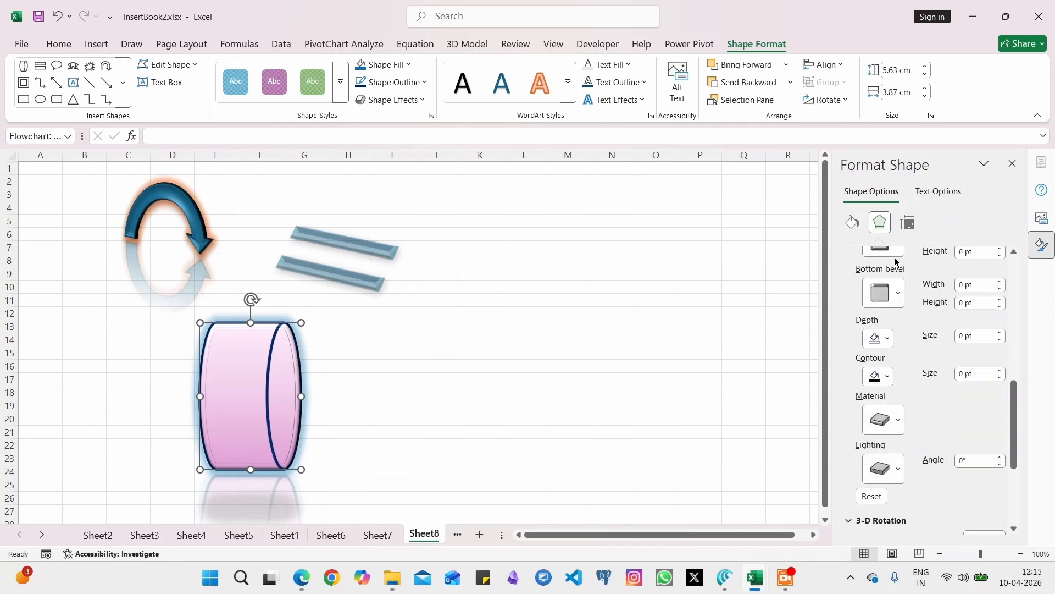
{"action": "left_click", "coordinate": [888, 339]}
{"action": "left_click", "coordinate": [1016, 186]}
{"action": "left_click", "coordinate": [899, 299]}
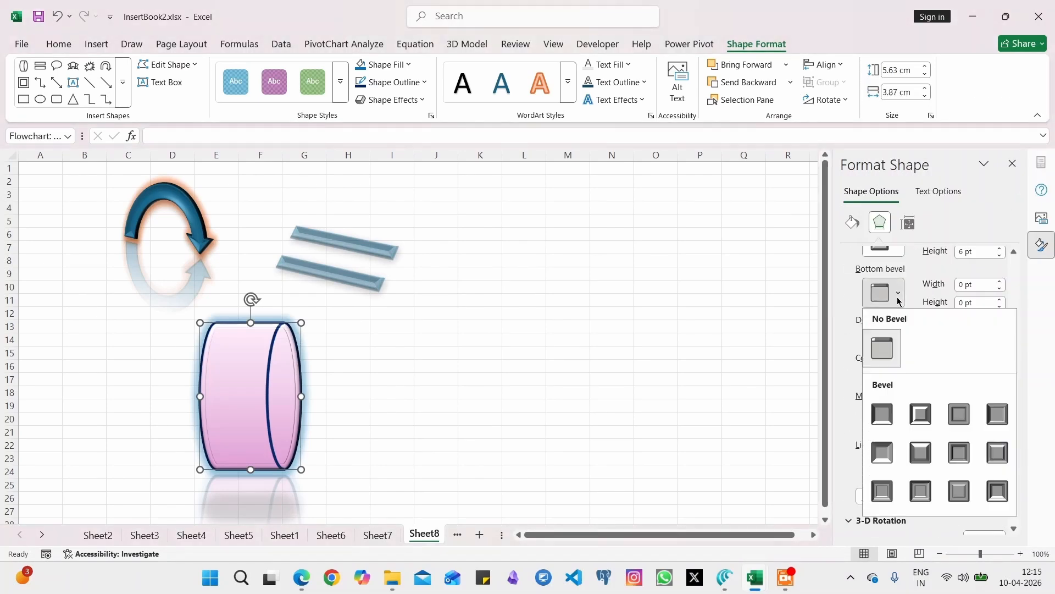
{"action": "left_click", "coordinate": [891, 456]}
{"action": "scroll", "coordinate": [891, 456], "scroll_direction": "up", "scroll_amount": 1}
{"action": "left_click", "coordinate": [898, 310]}
{"action": "left_click", "coordinate": [998, 427]}
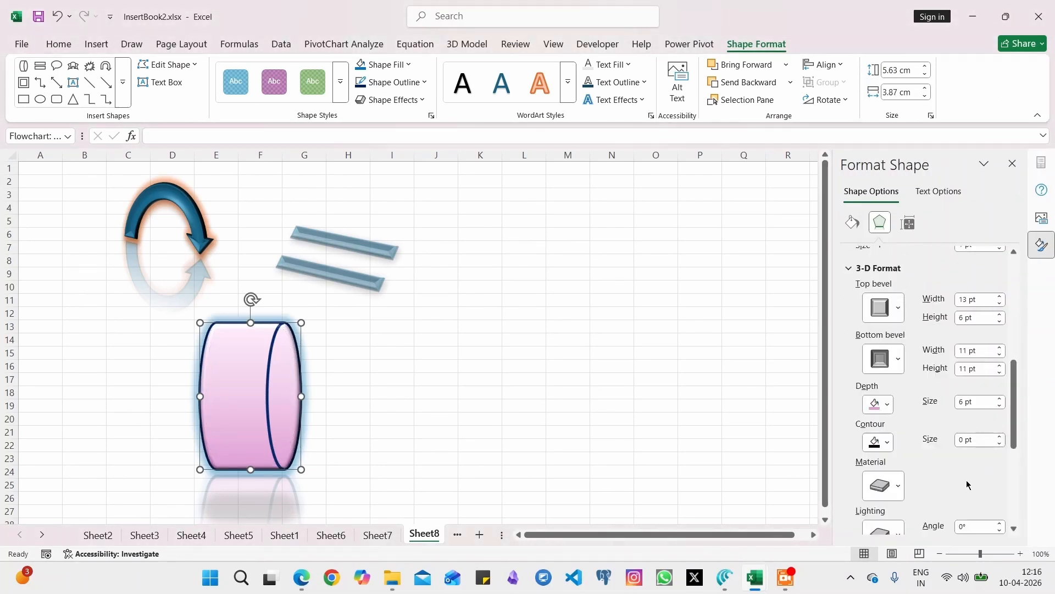
Give the cylinder a gold 1 pt contour and change its 3-D depth color.
{"action": "scroll", "coordinate": [889, 373], "scroll_direction": "down", "scroll_amount": 2}
{"action": "left_click", "coordinate": [887, 339]}
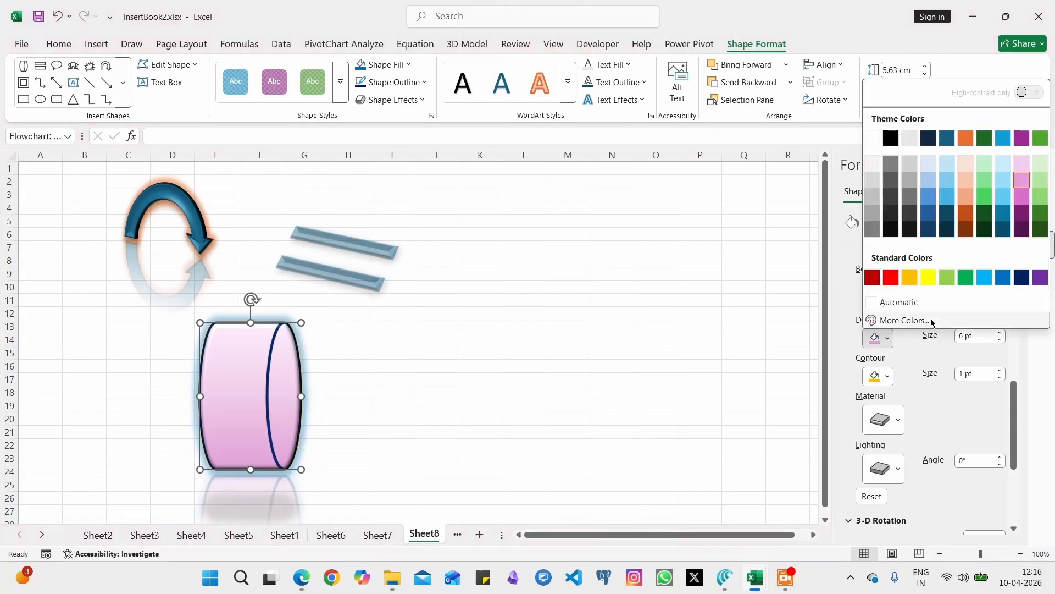
{"action": "left_click", "coordinate": [978, 281]}
Apply the dark blue cool lighting preset to the cylinder and set the lighting angle to 30°.
{"action": "left_click", "coordinate": [898, 469]}
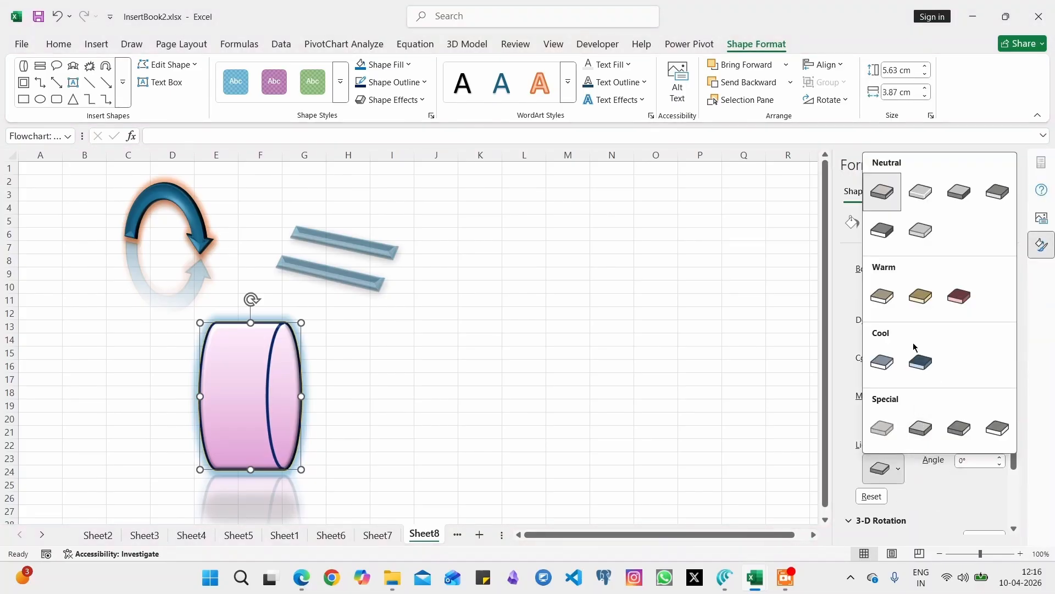
{"action": "left_click", "coordinate": [920, 362]}
{"action": "scroll", "coordinate": [942, 472], "scroll_direction": "down", "scroll_amount": 3}
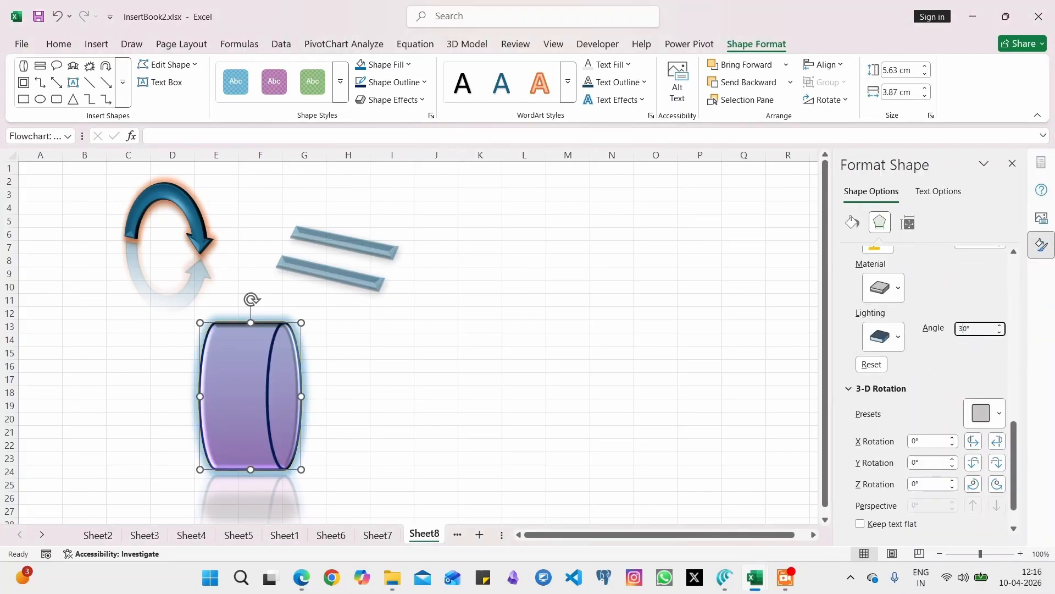
Change the cylinder into the hourglass-shaped flowchart collate shape, keeping its formatting.
{"action": "left_click", "coordinate": [168, 64]}
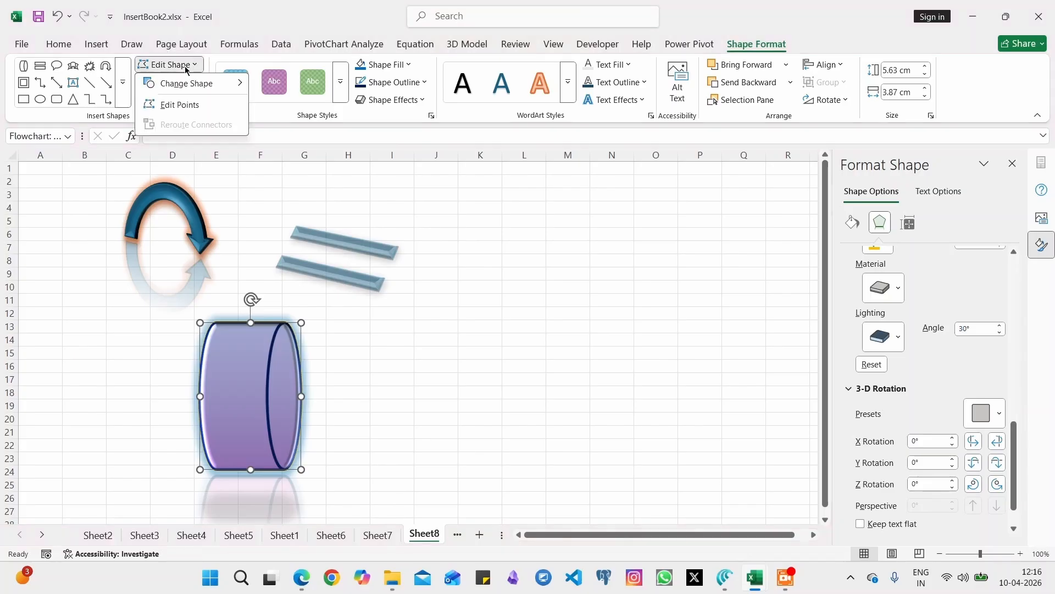
{"action": "mouse_move", "coordinate": [192, 83]}
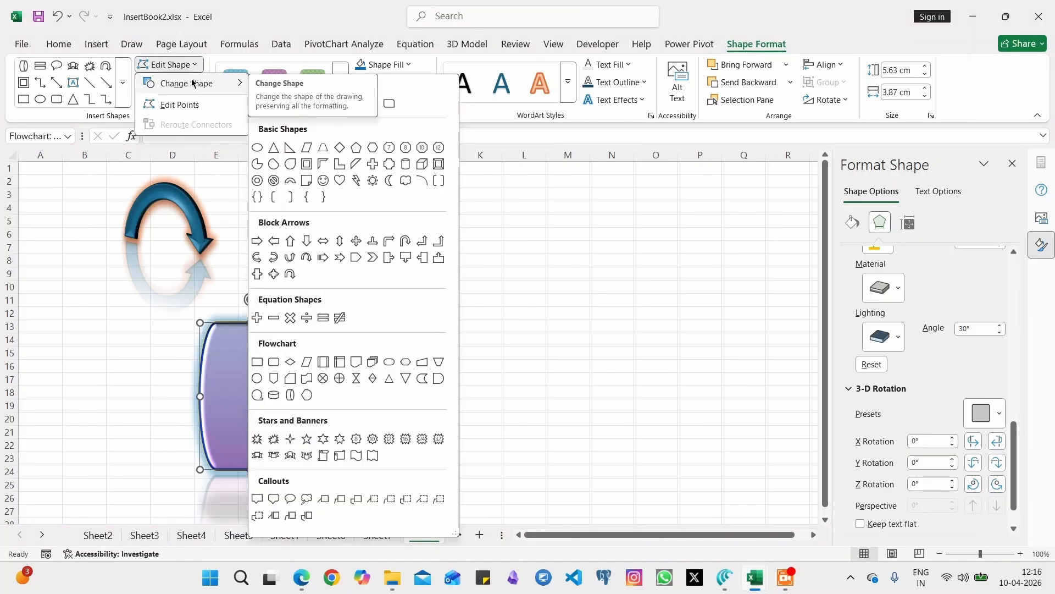
{"action": "left_click", "coordinate": [355, 379]}
Insert a Basic Block List SmartArt graphic and paste the clipboard picture into its first block.
{"action": "left_click", "coordinate": [97, 44]}
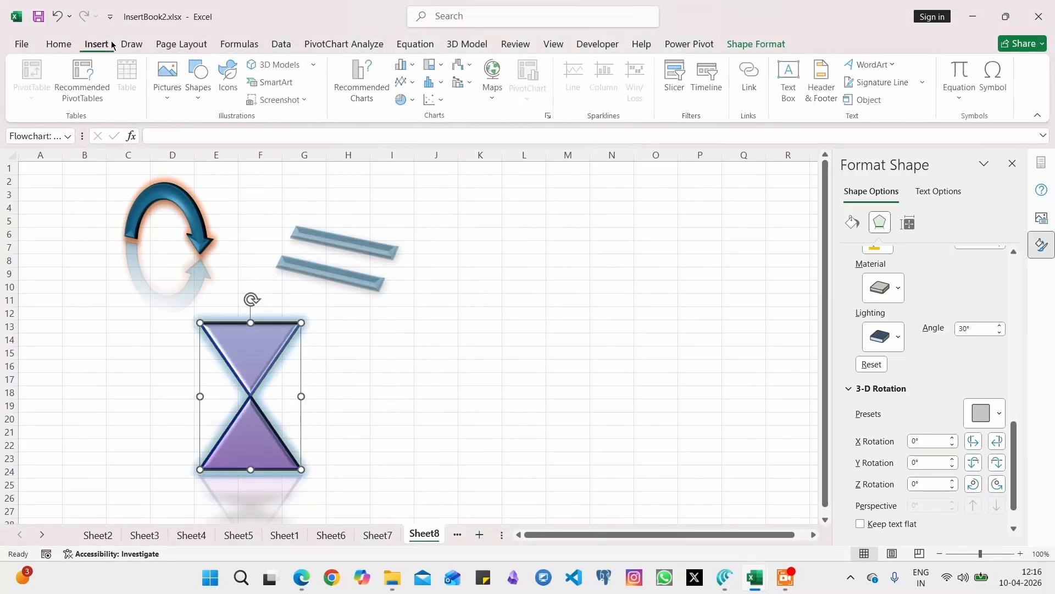
{"action": "left_click", "coordinate": [211, 101]}
{"action": "left_click", "coordinate": [271, 82]}
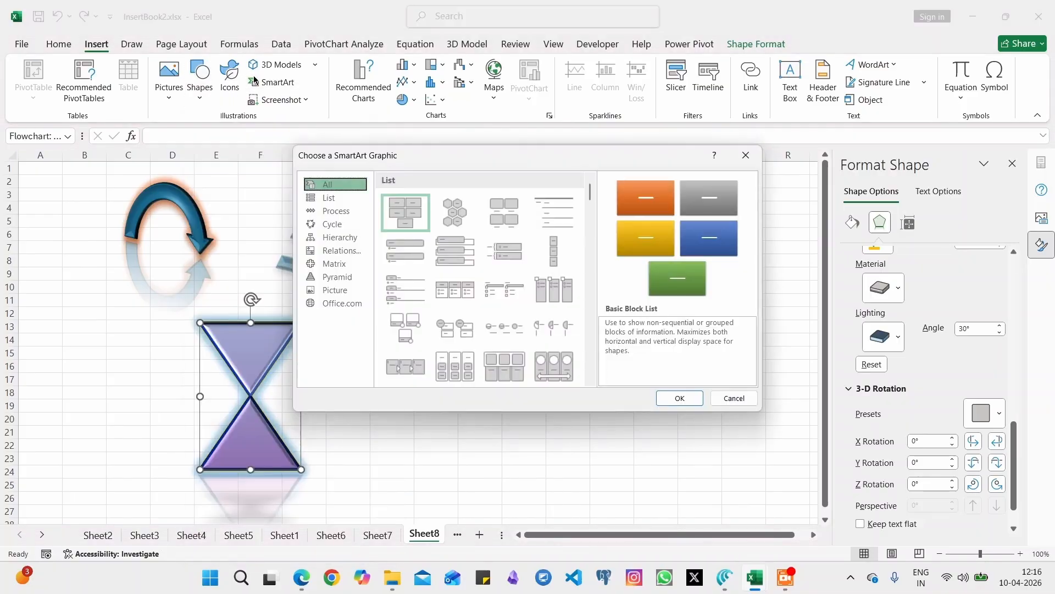
{"action": "left_click", "coordinate": [680, 401]}
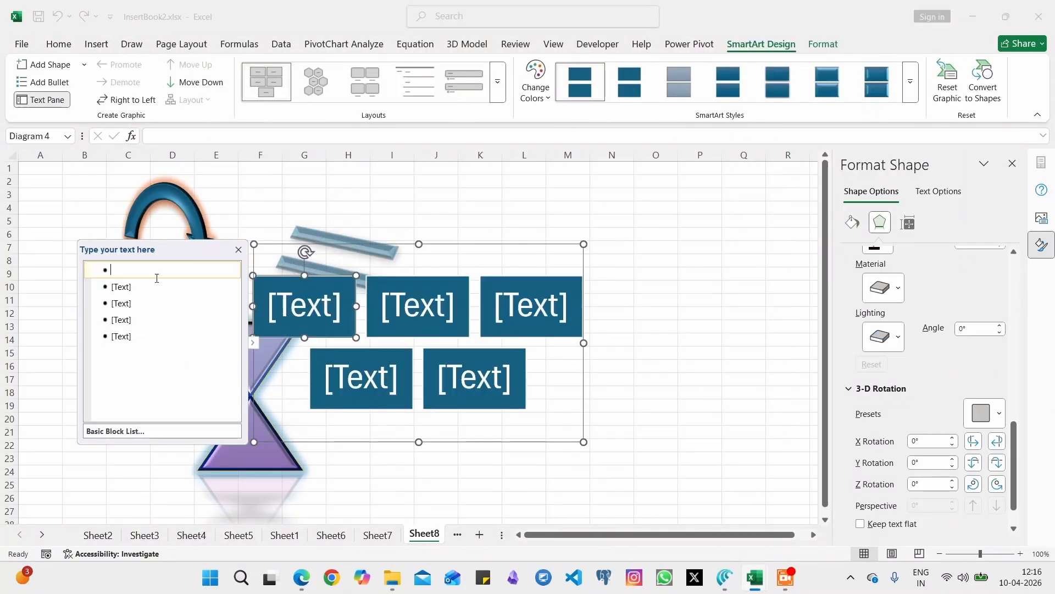
{"action": "key", "text": "ctrl+v"}
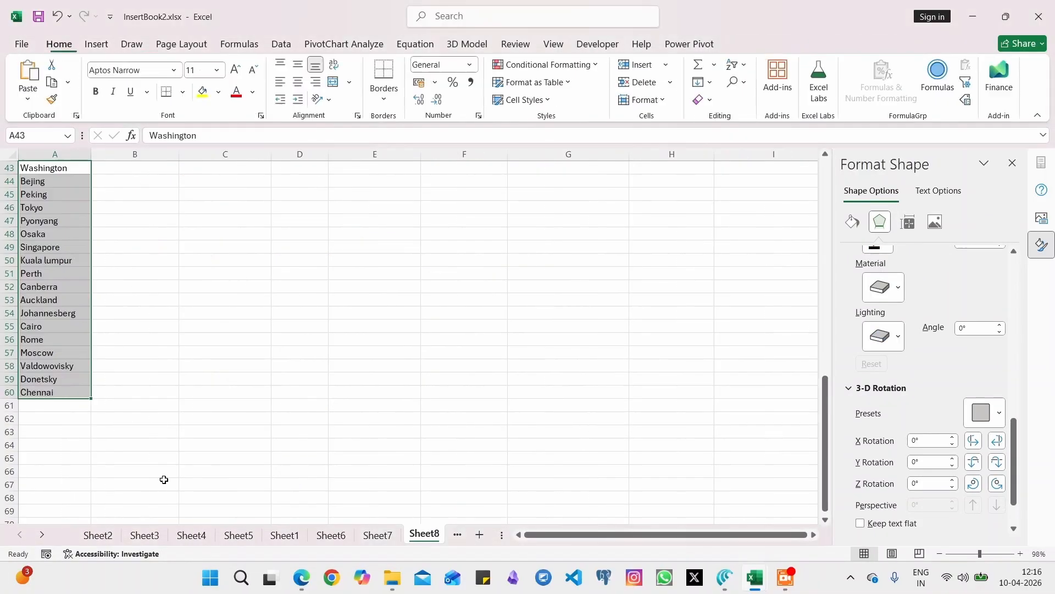
Copy the city names in A43:A60 of the list sheet into the SmartArt's bullets and delete the trailing entries after Johannesberg.
{"action": "right_click", "coordinate": [77, 247]}
{"action": "left_click", "coordinate": [101, 168]}
{"action": "left_click", "coordinate": [424, 533]}
{"action": "left_click", "coordinate": [190, 353]}
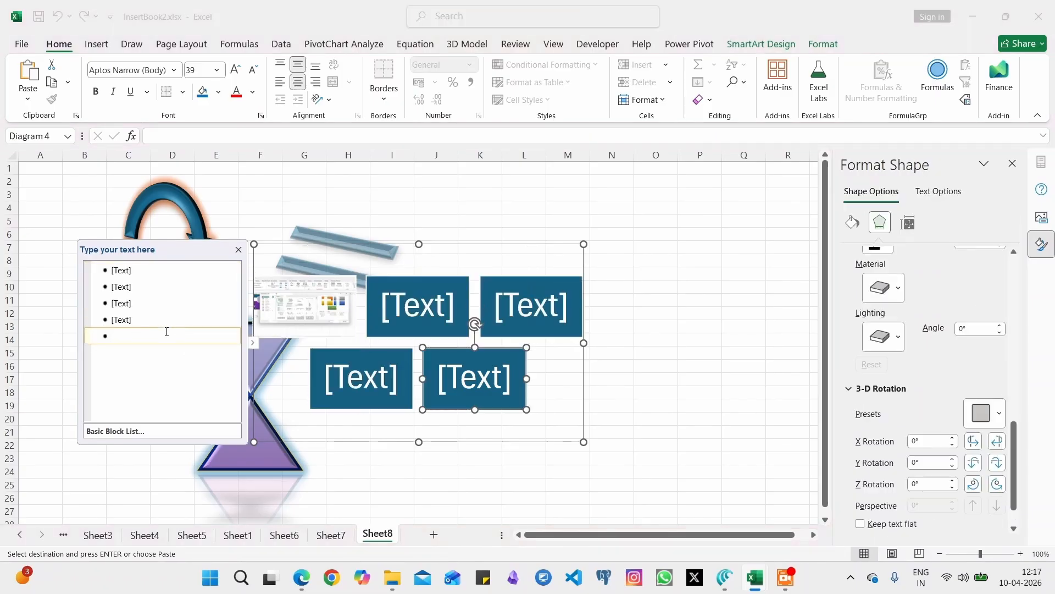
{"action": "key", "text": "ctrl+v"}
{"action": "key", "text": "BackSpace"}
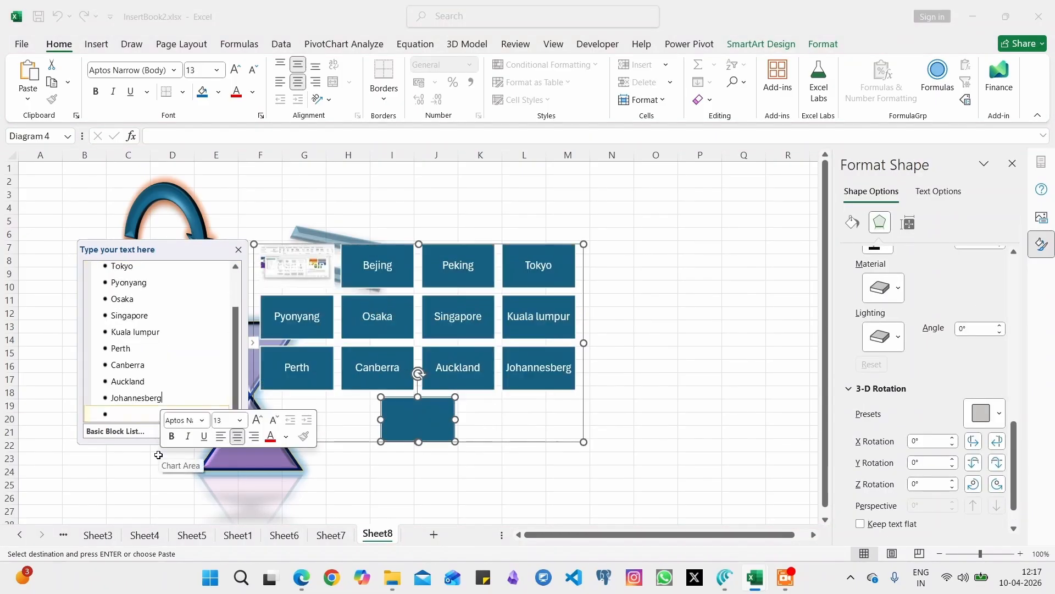
{"action": "key", "text": "BackSpace"}
Fill the background of the city SmartArt graphic with solid green.
{"action": "left_click", "coordinate": [581, 269]}
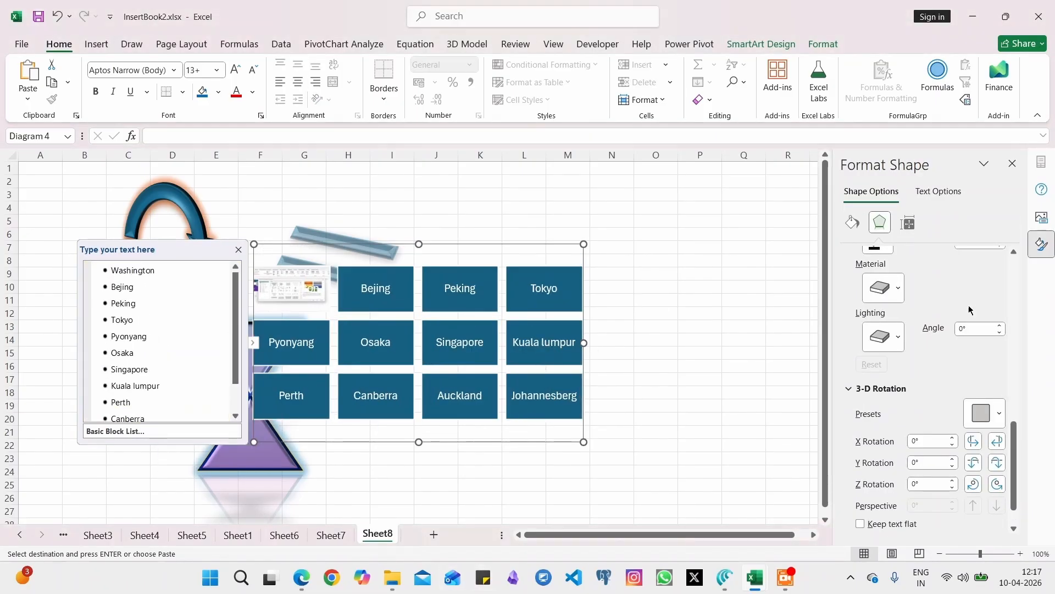
{"action": "scroll", "coordinate": [969, 310], "scroll_direction": "up", "scroll_amount": 5}
{"action": "left_click", "coordinate": [854, 224]}
{"action": "left_click", "coordinate": [879, 290]}
{"action": "left_click", "coordinate": [998, 364]}
{"action": "left_click", "coordinate": [960, 333]}
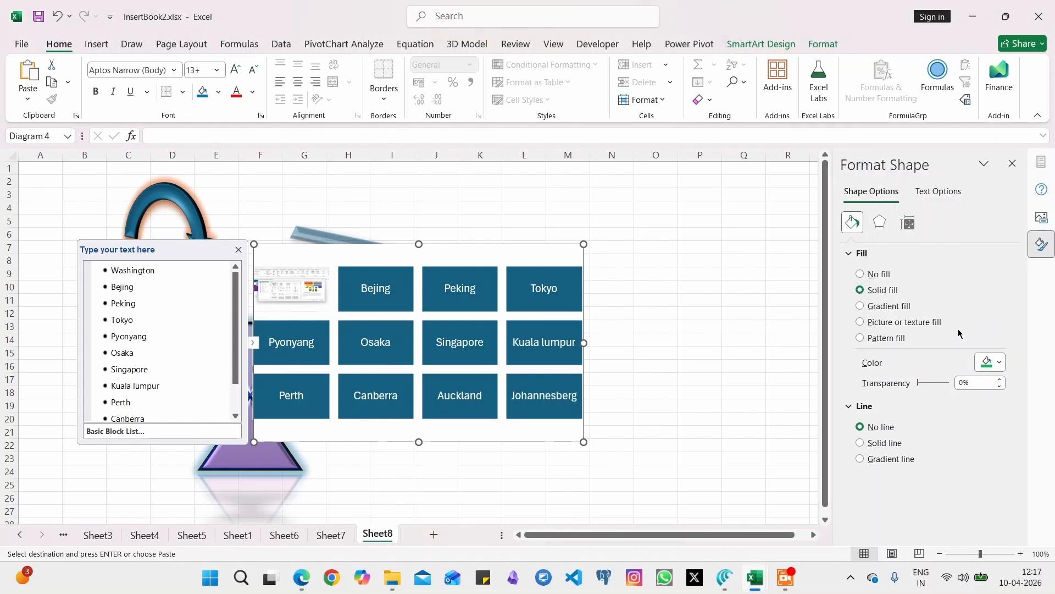
Select all city blocks except the picture block and switch their fill to a gradient fill.
{"action": "left_click", "coordinate": [542, 294]}
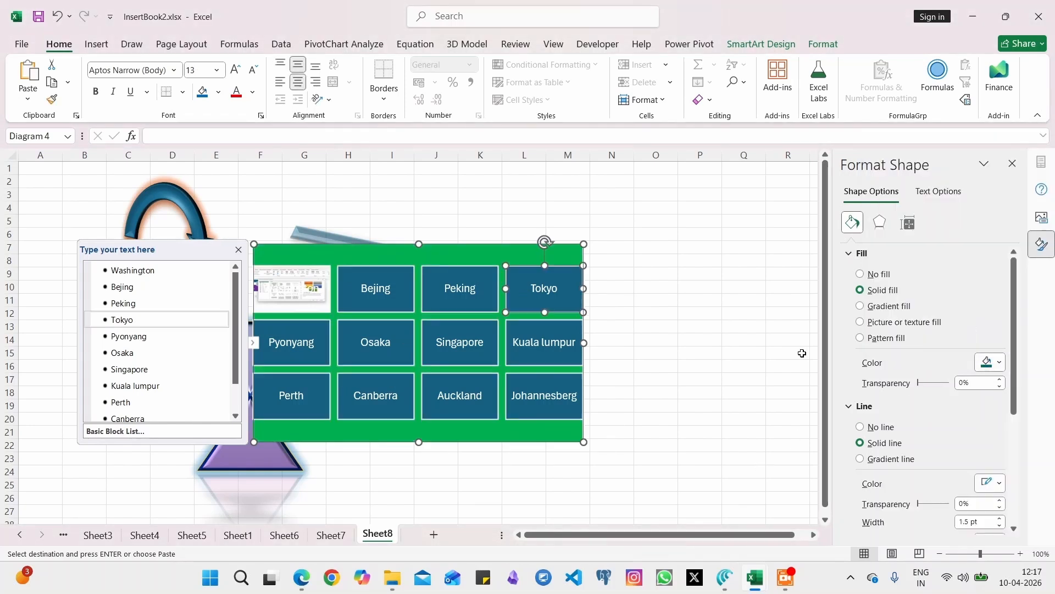
{"action": "left_click", "coordinate": [465, 295], "text": "ctrl"}
{"action": "left_click", "coordinate": [375, 294], "text": "ctrl"}
{"action": "left_click", "coordinate": [307, 337], "text": "ctrl"}
{"action": "left_click", "coordinate": [375, 345], "text": "ctrl"}
{"action": "left_click", "coordinate": [291, 397], "text": "ctrl"}
{"action": "left_click", "coordinate": [376, 397], "text": "ctrl"}
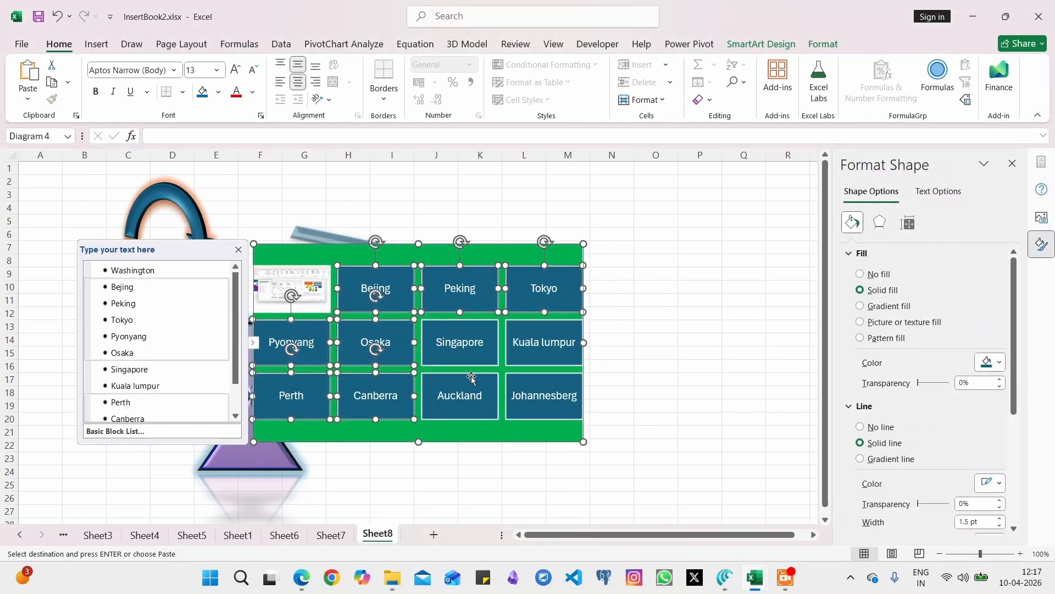
{"action": "left_click", "coordinate": [460, 397], "text": "ctrl"}
{"action": "left_click", "coordinate": [460, 346], "text": "ctrl"}
{"action": "left_click", "coordinate": [543, 345], "text": "ctrl"}
{"action": "left_click", "coordinate": [544, 389], "text": "ctrl"}
{"action": "left_click", "coordinate": [860, 306]}
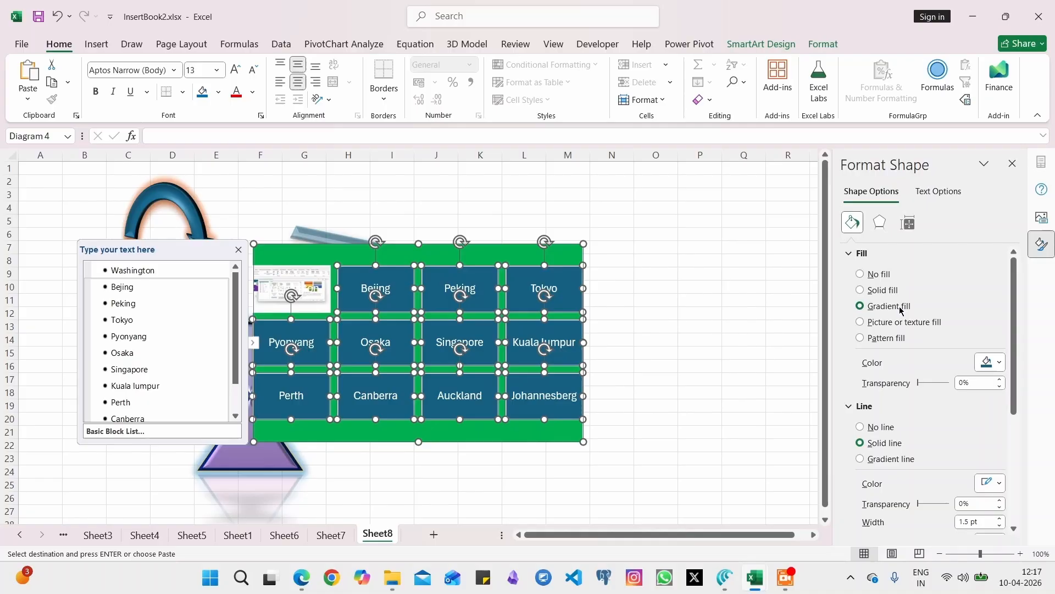
Move the green SmartArt graphic sideways, clear of the hourglass, so it starts at column J.
{"action": "left_click", "coordinate": [491, 466]}
{"action": "left_click", "coordinate": [485, 249]}
{"action": "left_click_drag", "start_coordinate": [485, 249], "coordinate": [649, 248]}
Insert a Tab List SmartArt graphic in the empty rows below the hourglass.
{"action": "scroll", "coordinate": [125, 278], "scroll_direction": "down", "scroll_amount": 7}
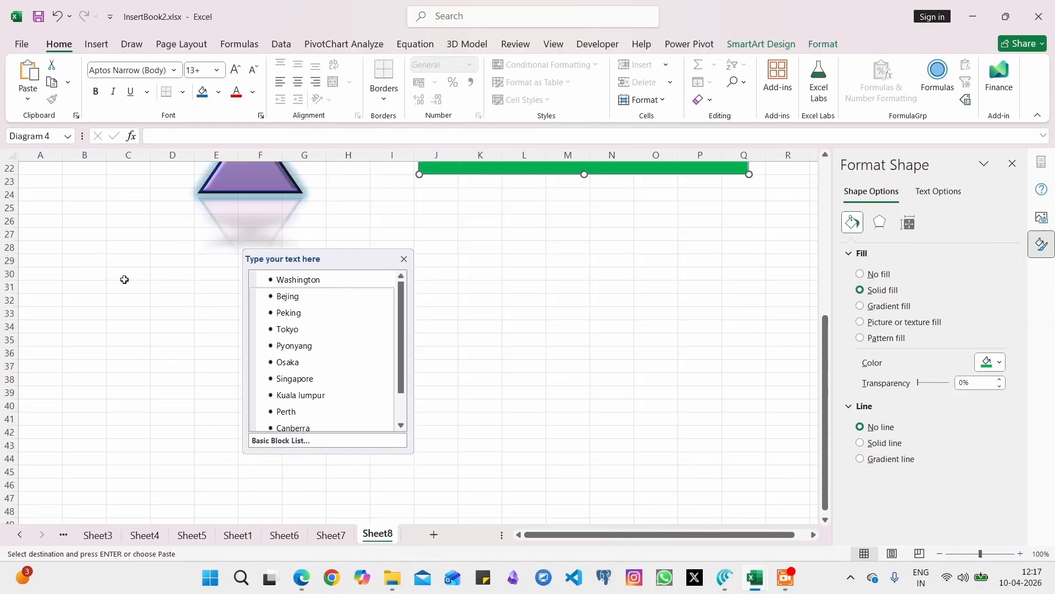
{"action": "left_click", "coordinate": [126, 273]}
{"action": "left_click", "coordinate": [96, 44]}
{"action": "left_click", "coordinate": [298, 85]}
{"action": "left_click", "coordinate": [405, 288]}
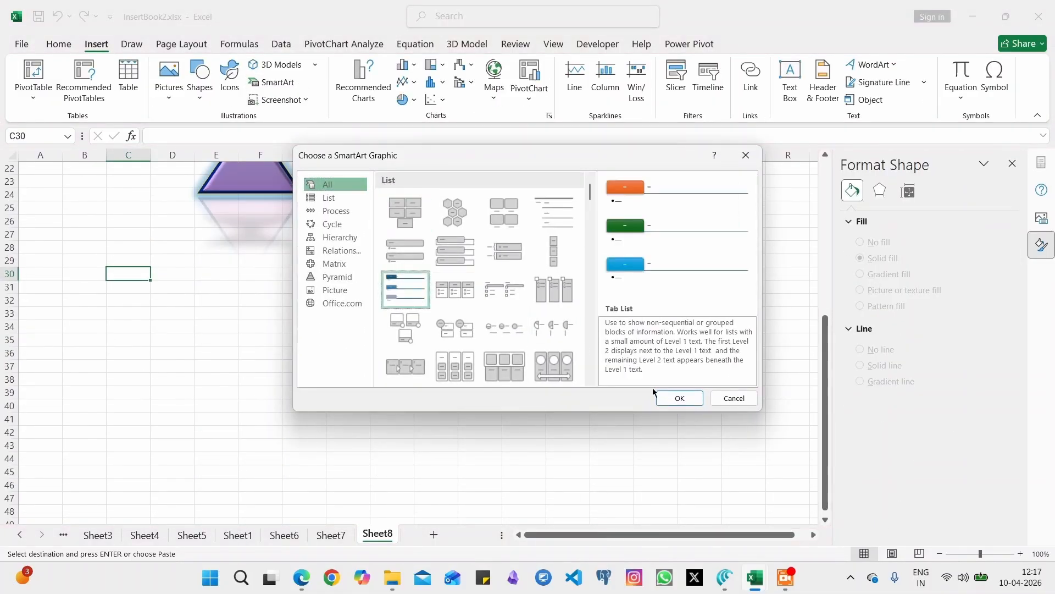
{"action": "left_click", "coordinate": [657, 395]}
Fill in the first tab of the list with the heading D1 and the entries Depth 1 and Depth 2.
{"action": "type", "text": "D1"}
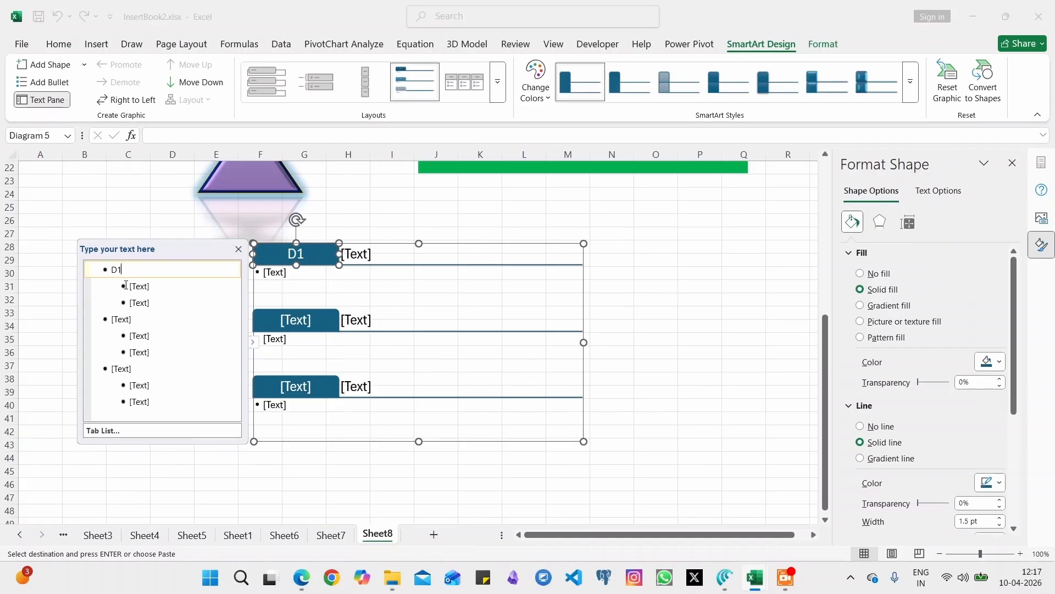
{"action": "left_click", "coordinate": [142, 287]}
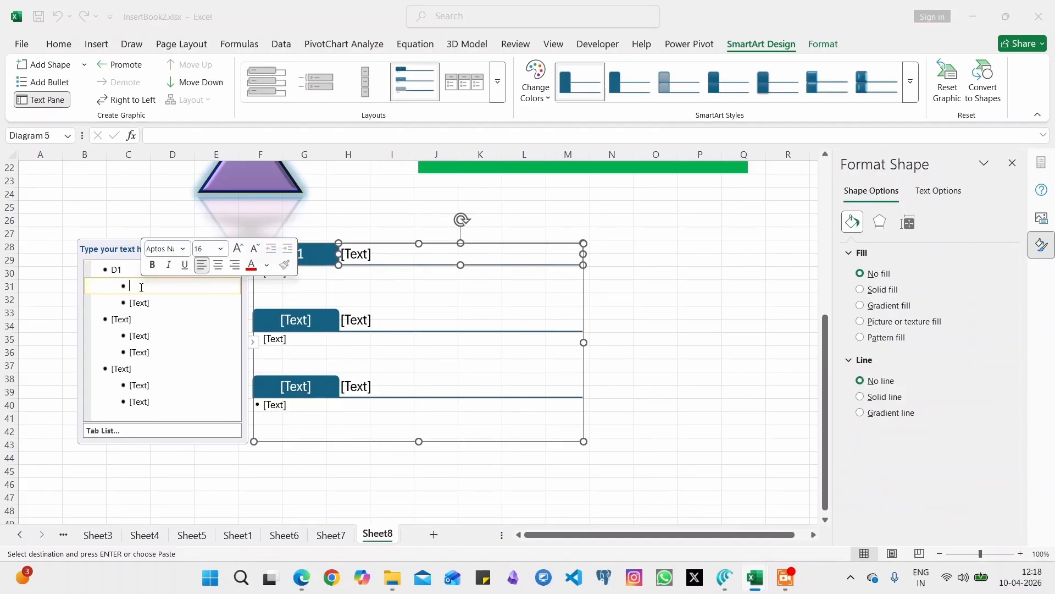
{"action": "type", "text": "Depth 1"}
{"action": "left_click", "coordinate": [150, 304]}
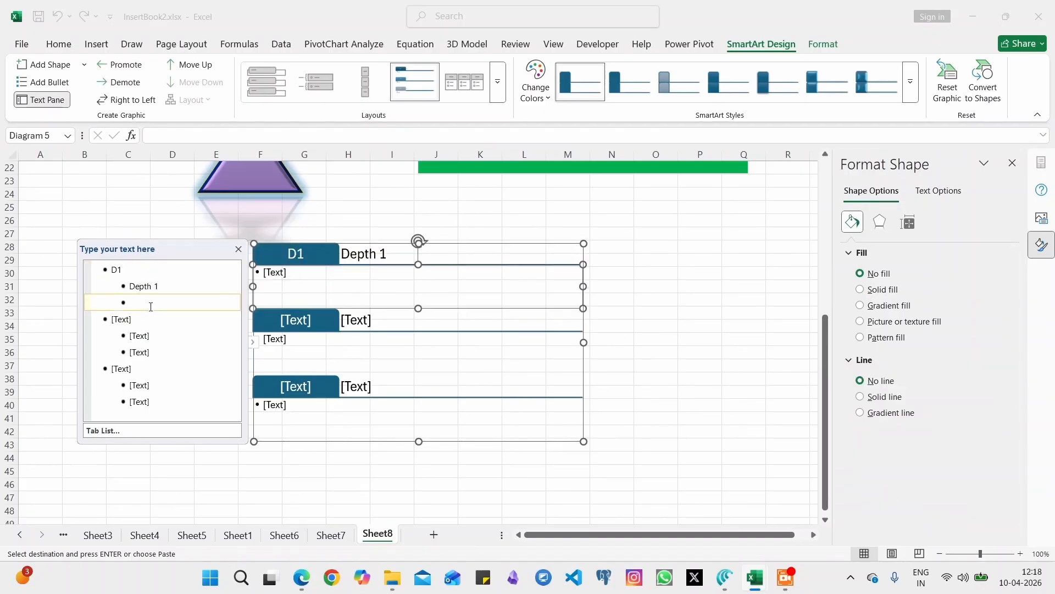
Fill in the second tab with the heading D2 and the entries Cross Depth and Across Depth.
{"action": "left_click", "coordinate": [137, 325]}
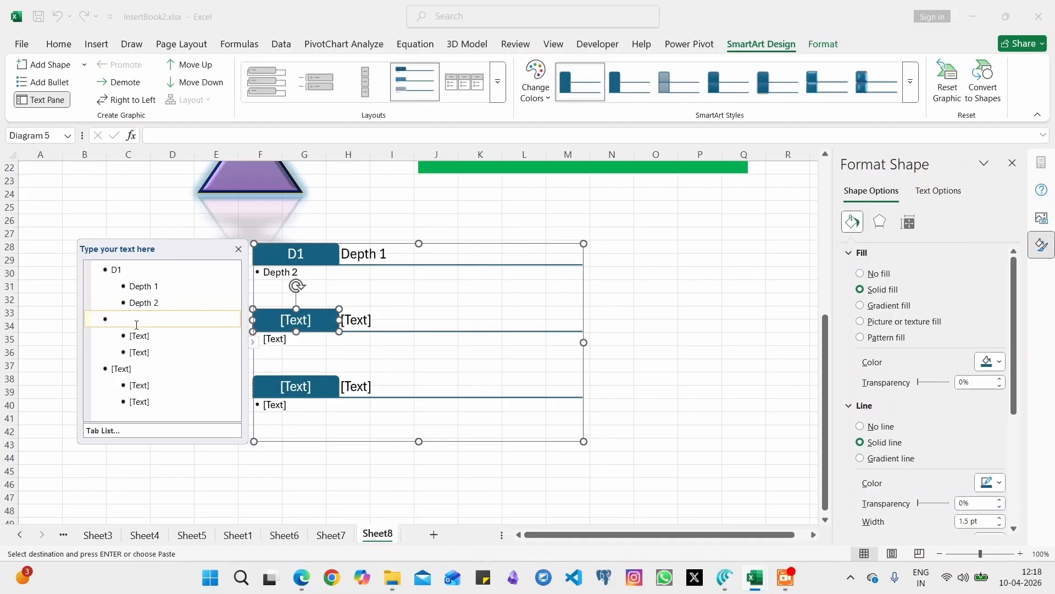
{"action": "left_click", "coordinate": [152, 337]}
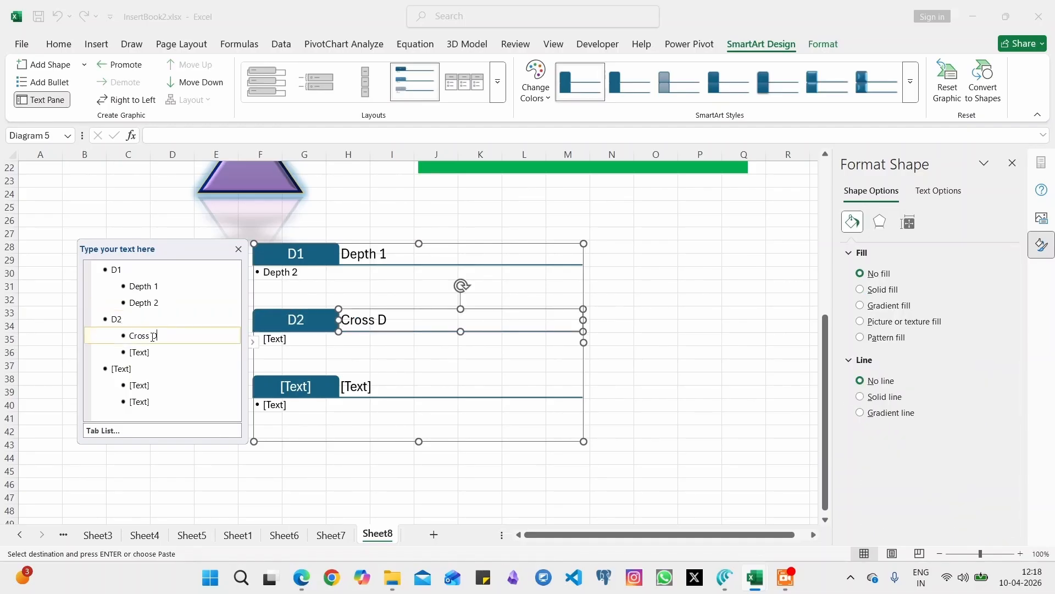
{"action": "left_click", "coordinate": [155, 351]}
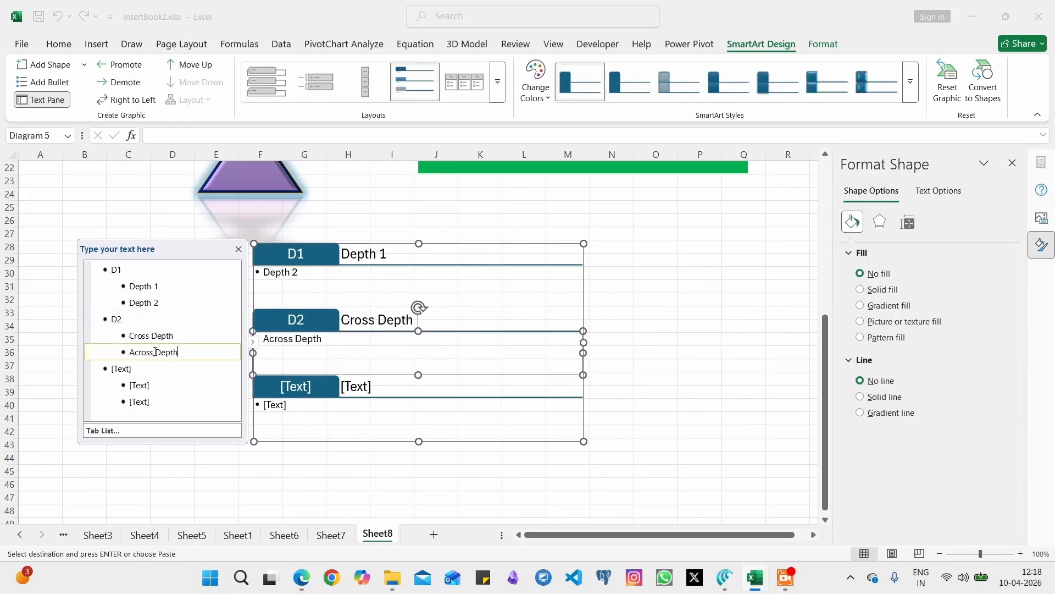
Fill in the third tab with the heading D3 and the entries Above and Top Depth, and leave the graphic.
{"action": "left_click", "coordinate": [137, 369]}
{"action": "type", "text": "D3"}
{"action": "left_click", "coordinate": [142, 385]}
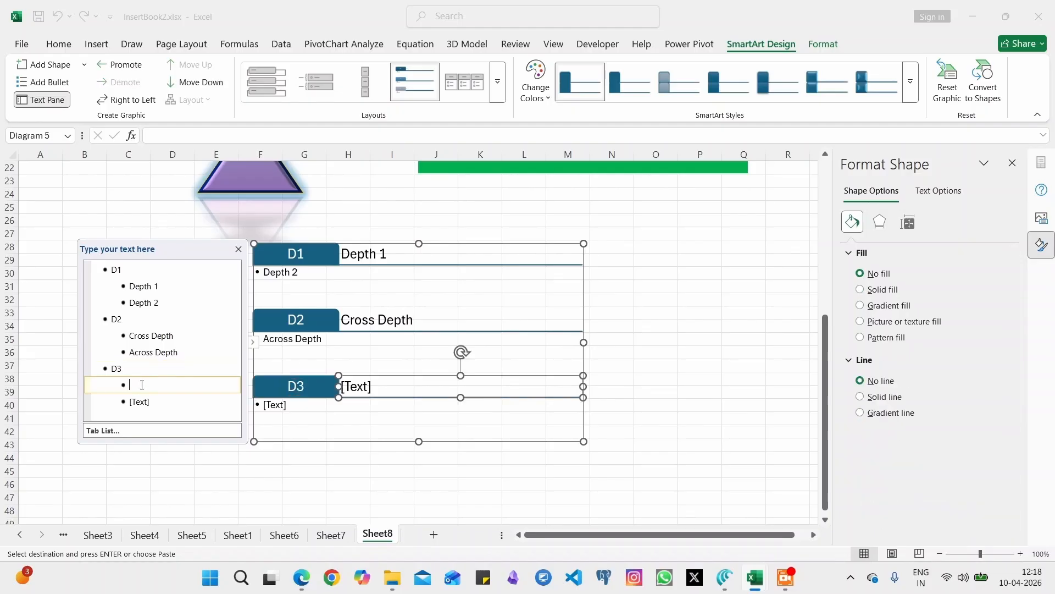
{"action": "left_click", "coordinate": [158, 402]}
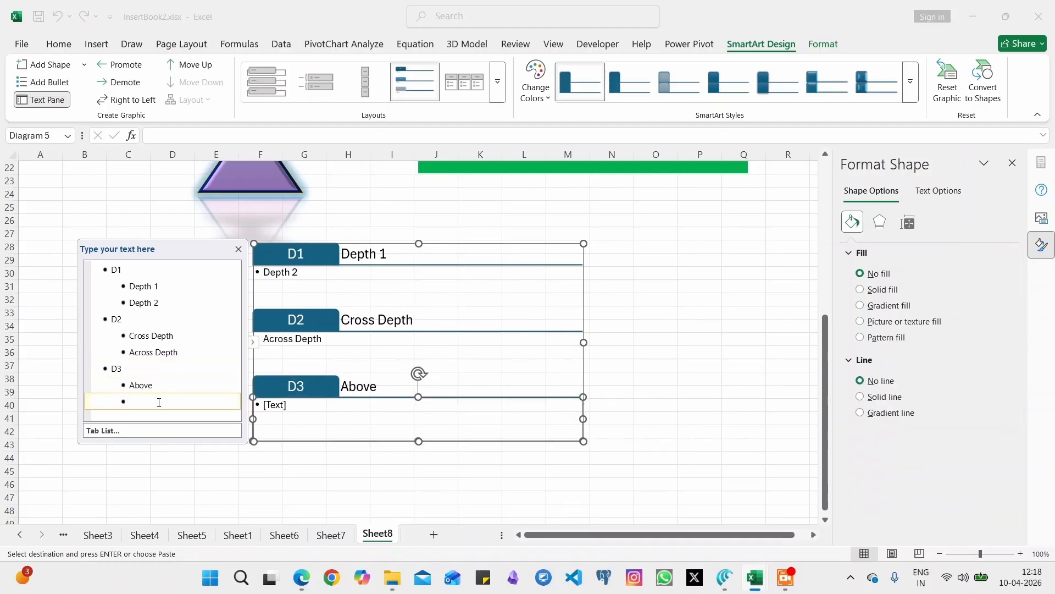
{"action": "left_click", "coordinate": [432, 467]}
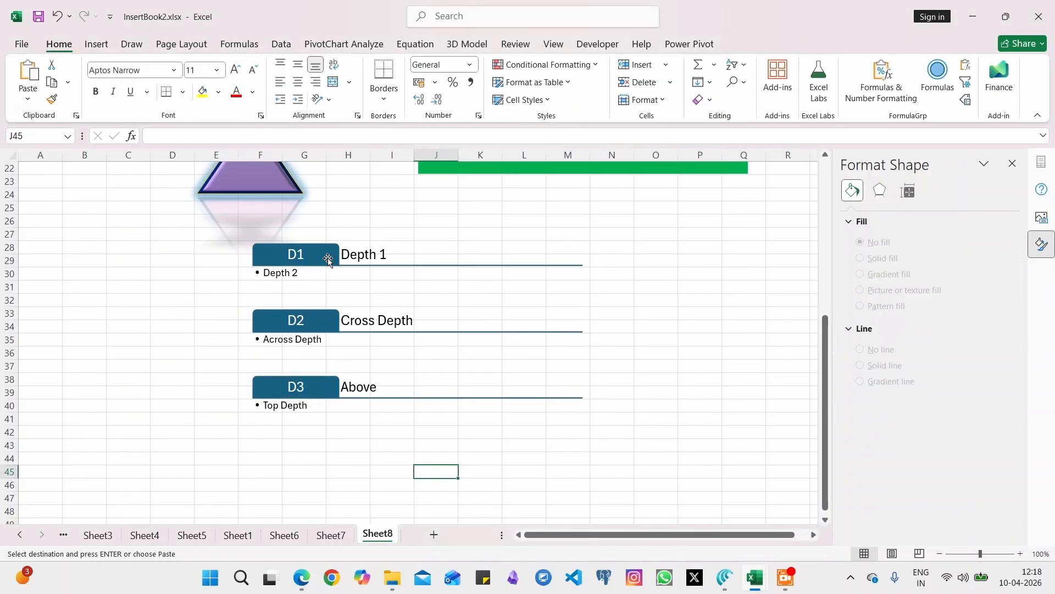
Move the tab list down to about column E, row 31, below the hourglass's reflection, and shrink it to end near column J.
{"action": "left_click", "coordinate": [408, 242]}
{"action": "left_click_drag", "start_coordinate": [408, 242], "coordinate": [352, 291]}
{"action": "left_click", "coordinate": [568, 286]}
{"action": "left_click", "coordinate": [744, 471]}
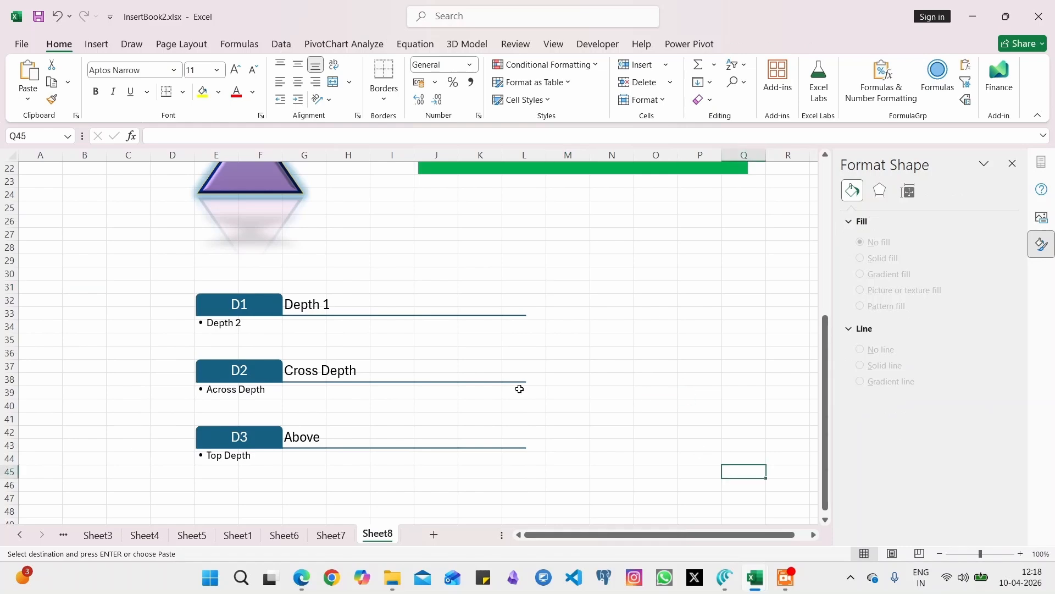
{"action": "left_click", "coordinate": [521, 389]}
{"action": "left_click_drag", "start_coordinate": [527, 394], "coordinate": [480, 396]}
{"action": "left_click_drag", "start_coordinate": [482, 491], "coordinate": [430, 450]}
{"action": "left_click", "coordinate": [480, 393]}
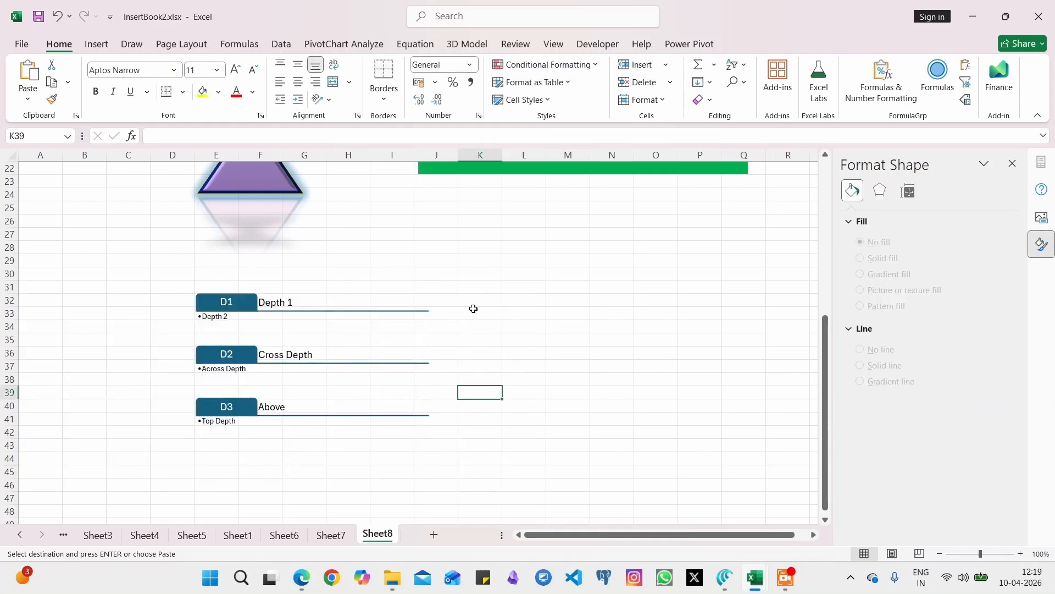
Insert the atom and bookshelf stock icons at cell K32, beside the tab list.
{"action": "left_click", "coordinate": [481, 300]}
{"action": "left_click", "coordinate": [96, 44]}
{"action": "left_click", "coordinate": [229, 77]}
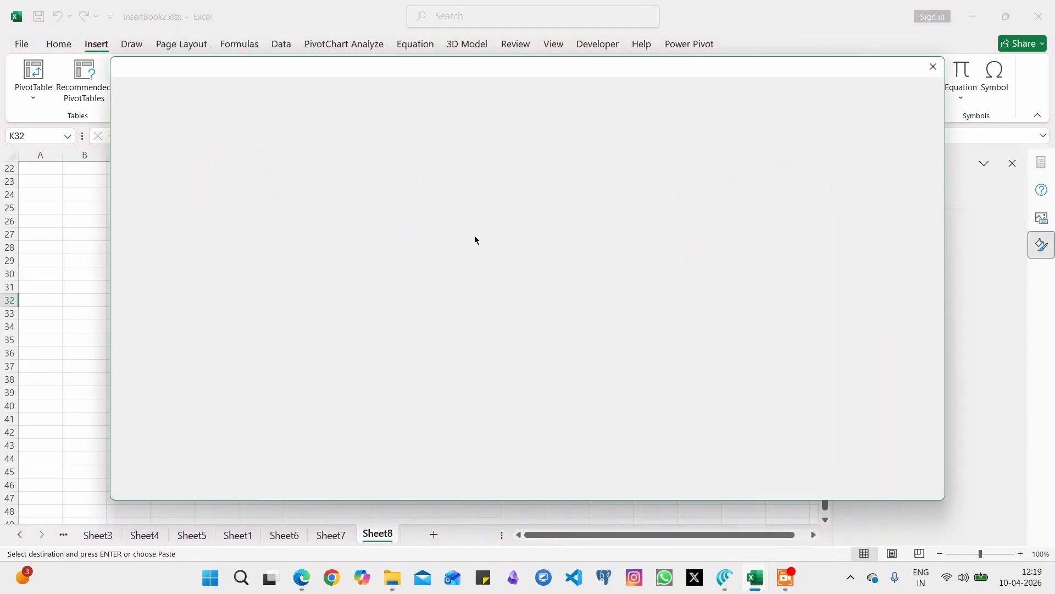
{"action": "left_click", "coordinate": [444, 254]}
{"action": "left_click", "coordinate": [671, 312]}
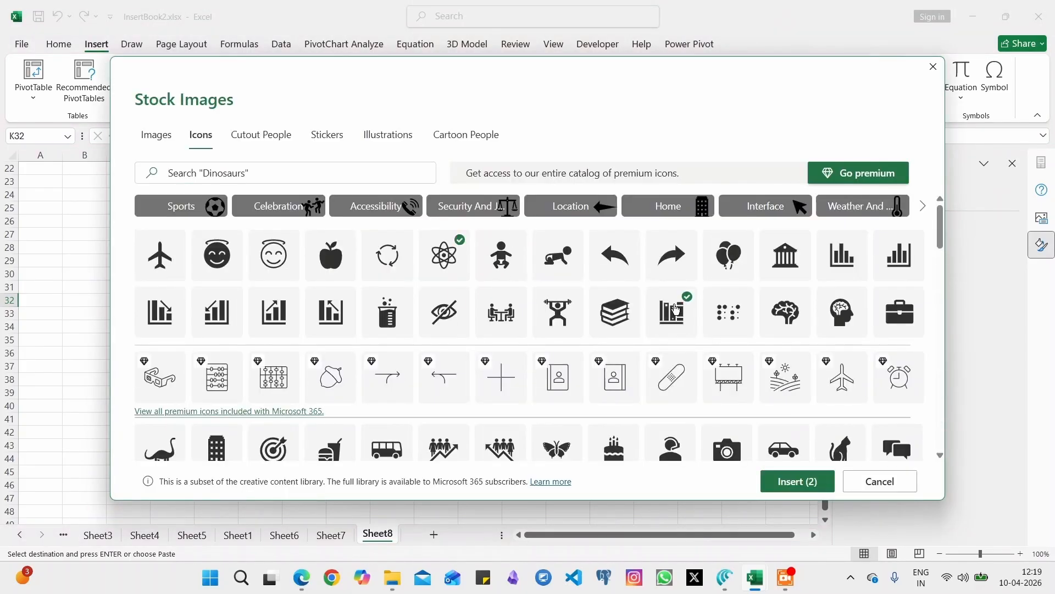
{"action": "left_click", "coordinate": [792, 481]}
{"action": "left_click", "coordinate": [656, 340]}
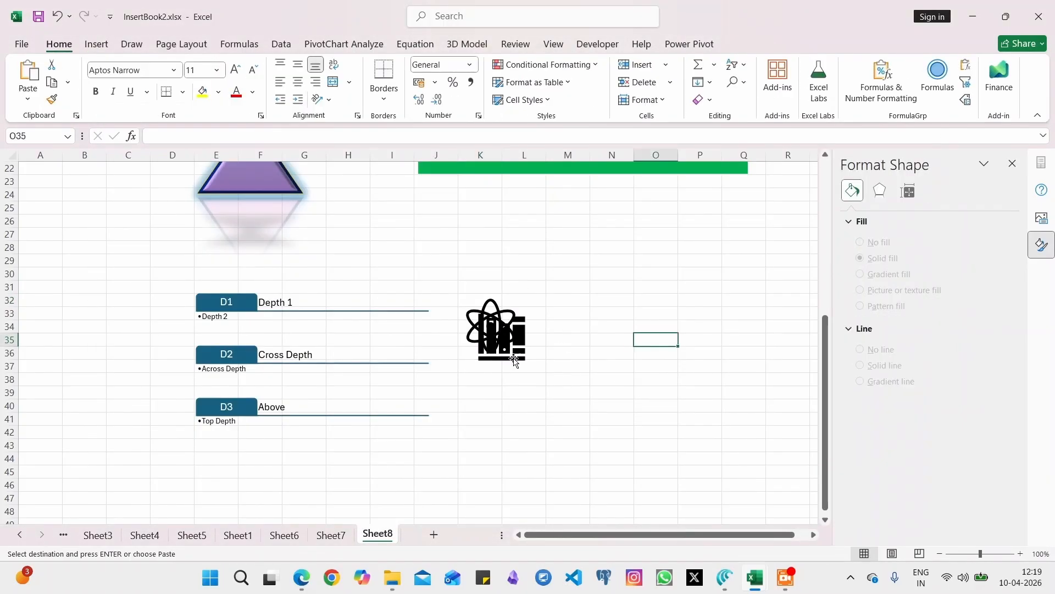
Separate the bookshelf icon from the atom by moving it to columns M and N, and fill it light green.
{"action": "left_click_drag", "start_coordinate": [505, 349], "coordinate": [578, 337]}
{"action": "left_click", "coordinate": [999, 330]}
{"action": "left_click", "coordinate": [948, 287]}
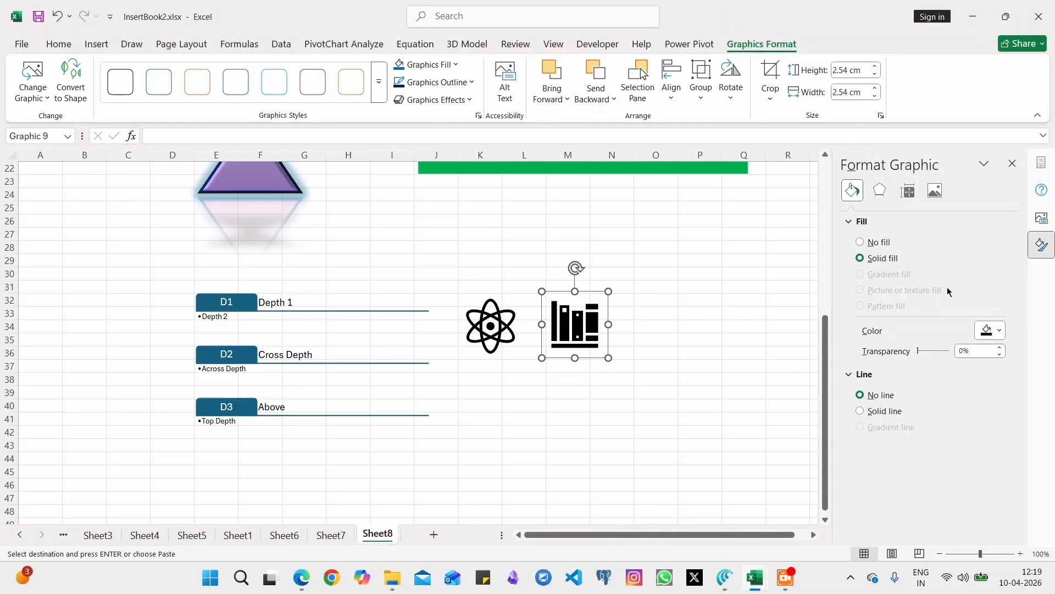
Fill the atom icon with yellow and give it a solid outline.
{"action": "left_click", "coordinate": [490, 326]}
{"action": "left_click", "coordinate": [1000, 330]}
{"action": "left_click", "coordinate": [942, 286]}
{"action": "left_click", "coordinate": [903, 412]}
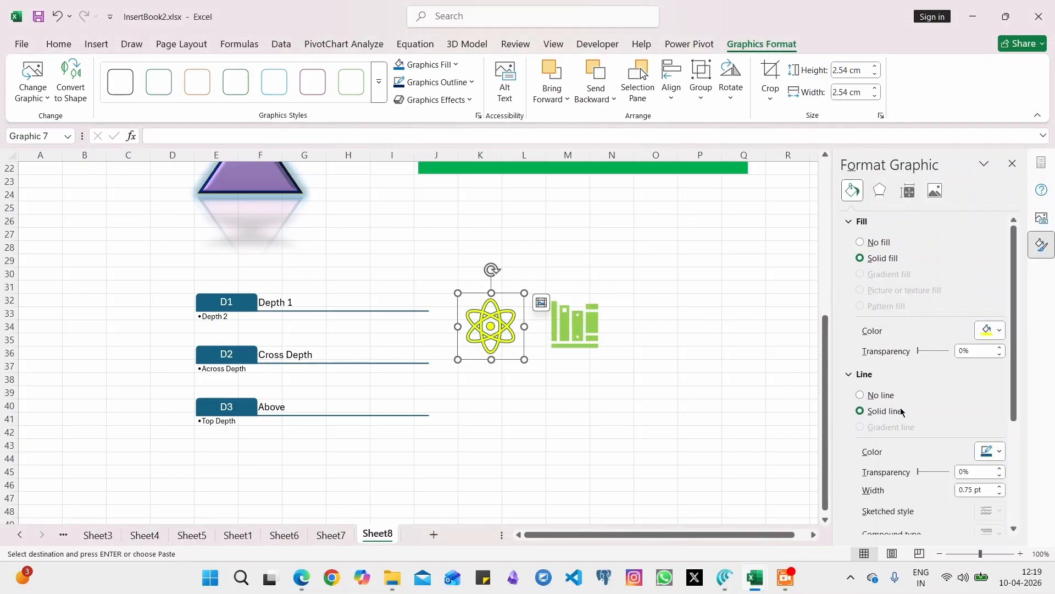
Add a glow to the atom icon, setting its size to 2 pt and its color to yellow.
{"action": "left_click", "coordinate": [880, 191]}
{"action": "left_click", "coordinate": [990, 417]}
{"action": "left_click", "coordinate": [993, 380]}
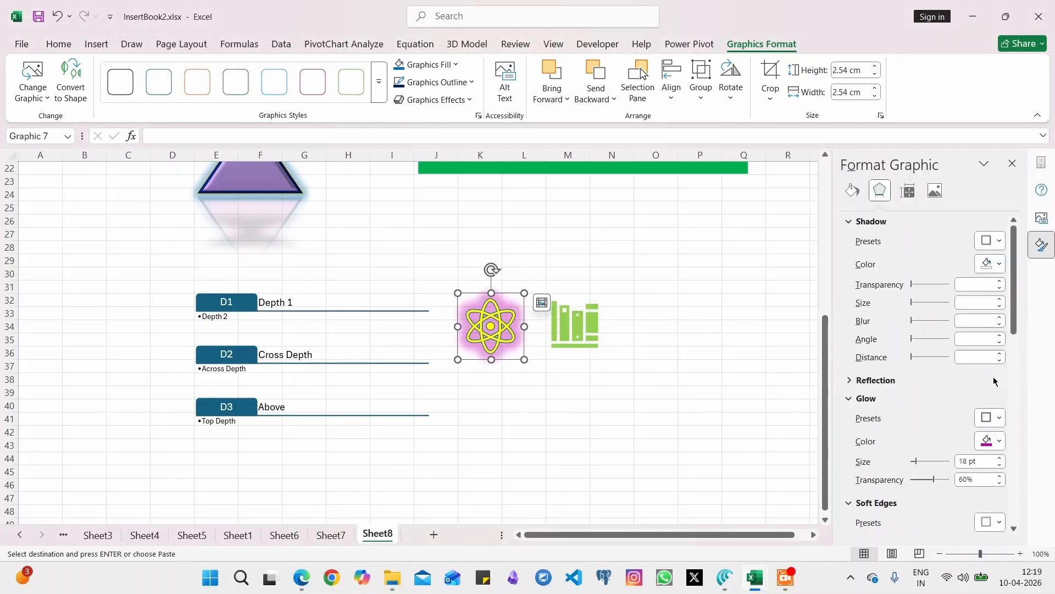
{"action": "key", "text": "BackSpace"}
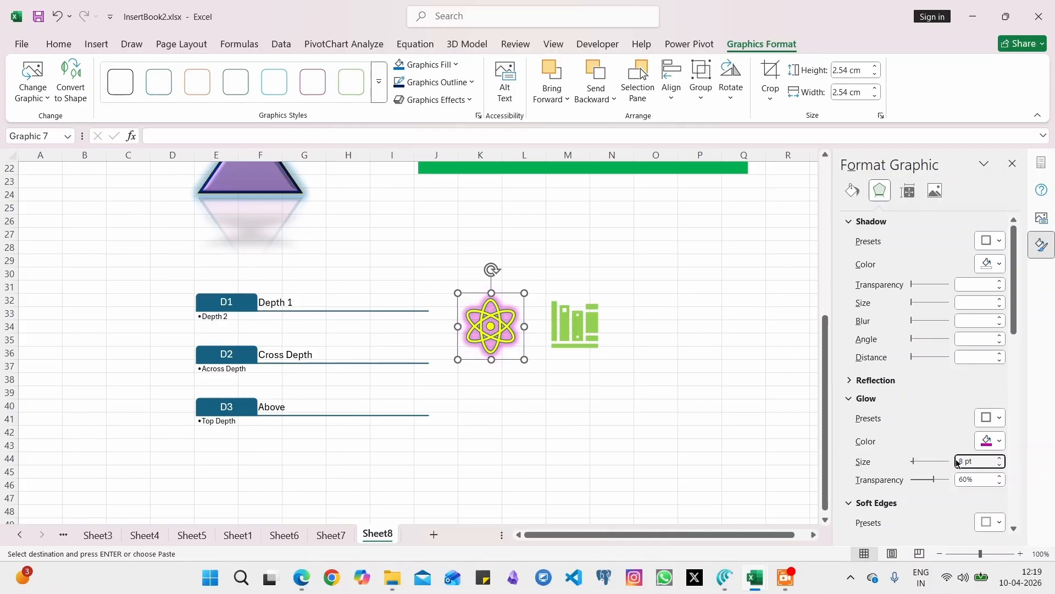
{"action": "key", "text": "Delete"}
{"action": "type", "text": "2"}
{"action": "left_click", "coordinate": [993, 445]}
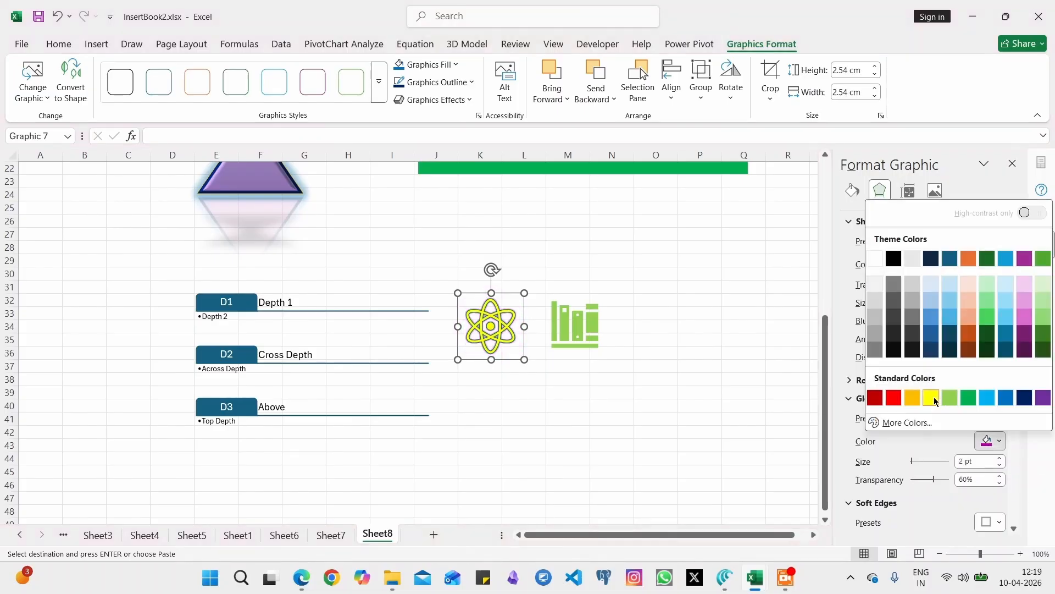
{"action": "left_click", "coordinate": [932, 398]}
Apply an offset reflection preset to the atom icon and deselect it.
{"action": "left_click", "coordinate": [883, 381]}
{"action": "left_click", "coordinate": [993, 404]}
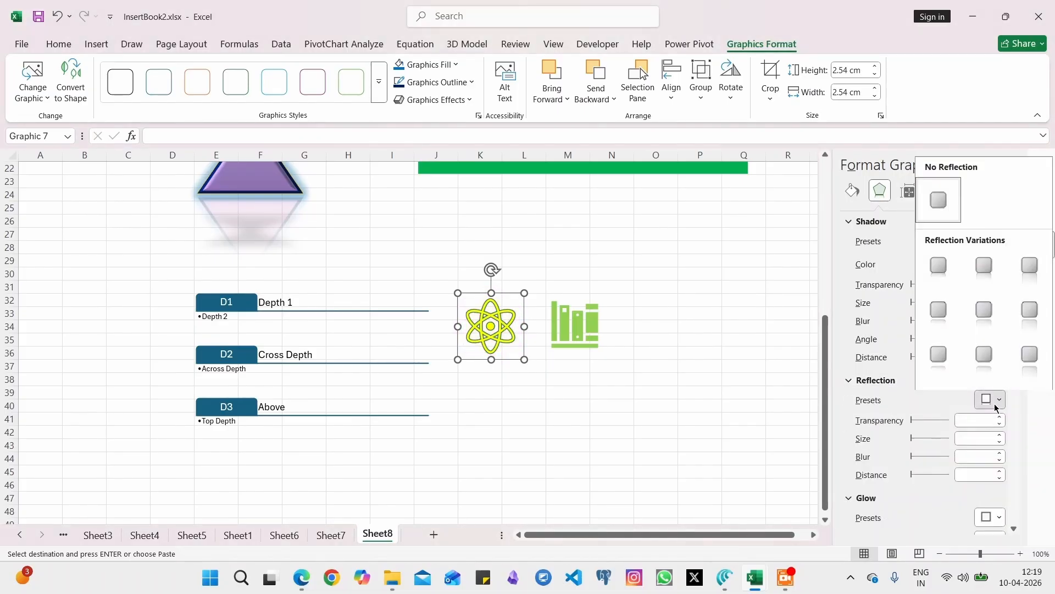
{"action": "left_click", "coordinate": [943, 351]}
{"action": "left_click", "coordinate": [611, 393]}
{"action": "left_click", "coordinate": [516, 379]}
Give the bookshelf icon top and bottom bevels, an orange 6 pt depth and a yellow 1 pt contour.
{"action": "left_click", "coordinate": [588, 327]}
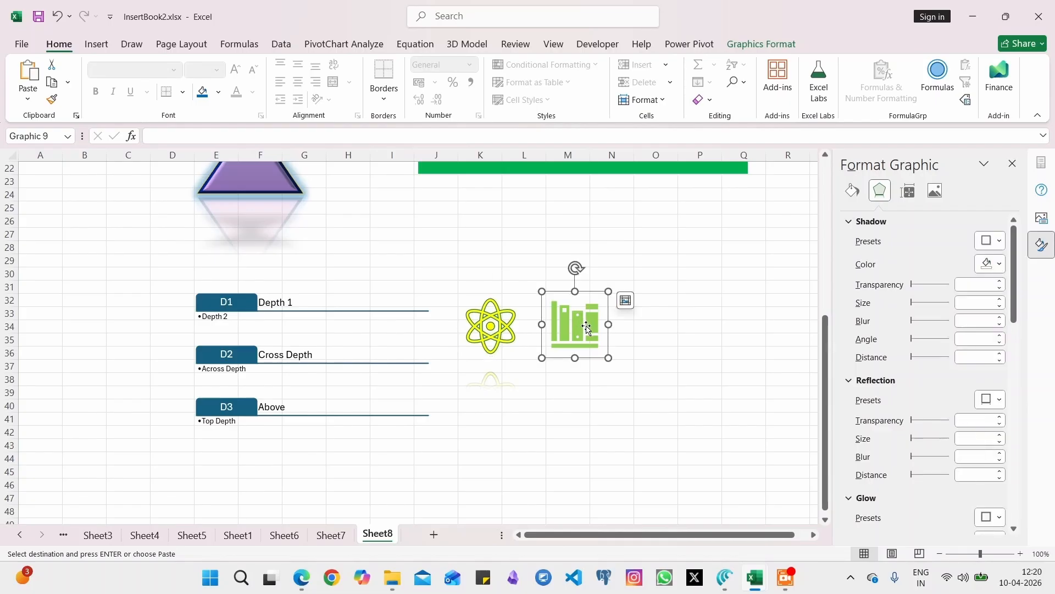
{"action": "scroll", "coordinate": [907, 354], "scroll_direction": "down", "scroll_amount": 10}
{"action": "left_click", "coordinate": [900, 350]}
{"action": "left_click", "coordinate": [919, 304]}
{"action": "left_click", "coordinate": [897, 390]}
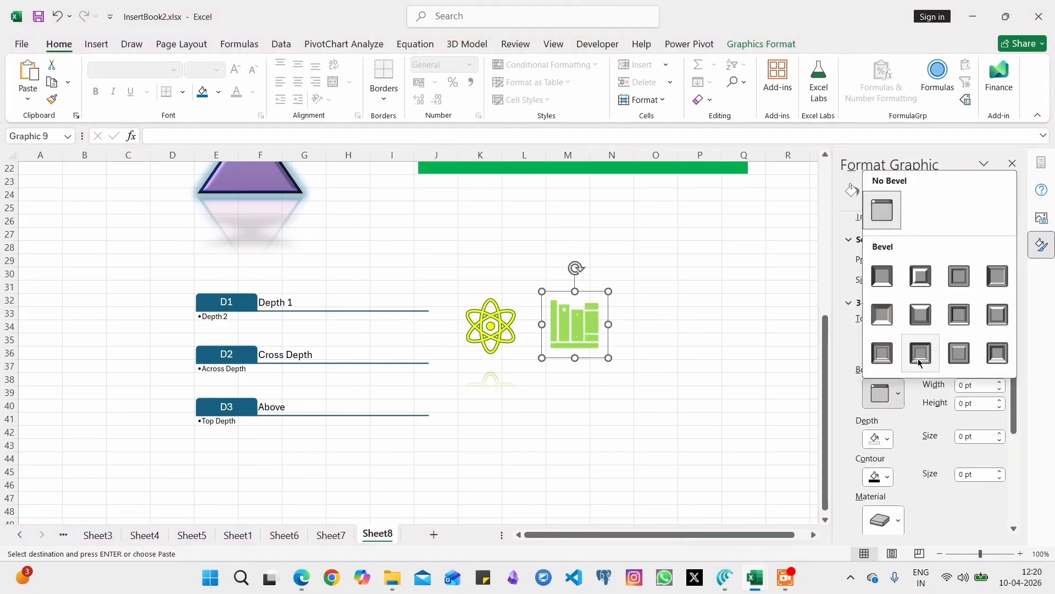
{"action": "left_click", "coordinate": [917, 356]}
{"action": "left_click", "coordinate": [887, 443]}
{"action": "left_click", "coordinate": [913, 384]}
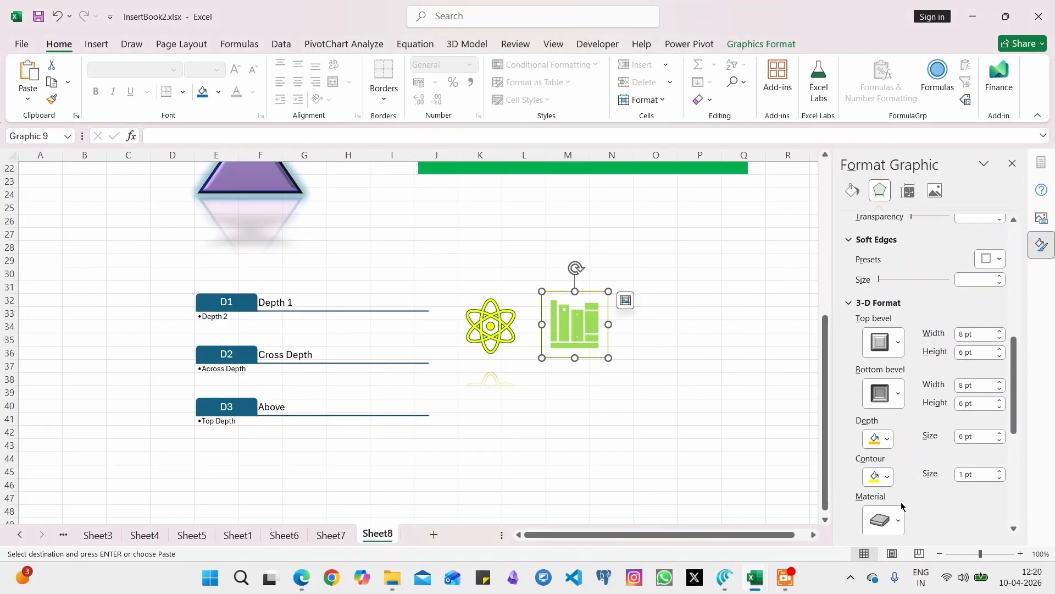
Apply the 3-D rotation preset with 34.5° X rotation and 80° perspective to the bookshelf icon.
{"action": "scroll", "coordinate": [1003, 395], "scroll_direction": "down", "scroll_amount": 5}
{"action": "left_click", "coordinate": [1000, 384]}
{"action": "left_click", "coordinate": [970, 326]}
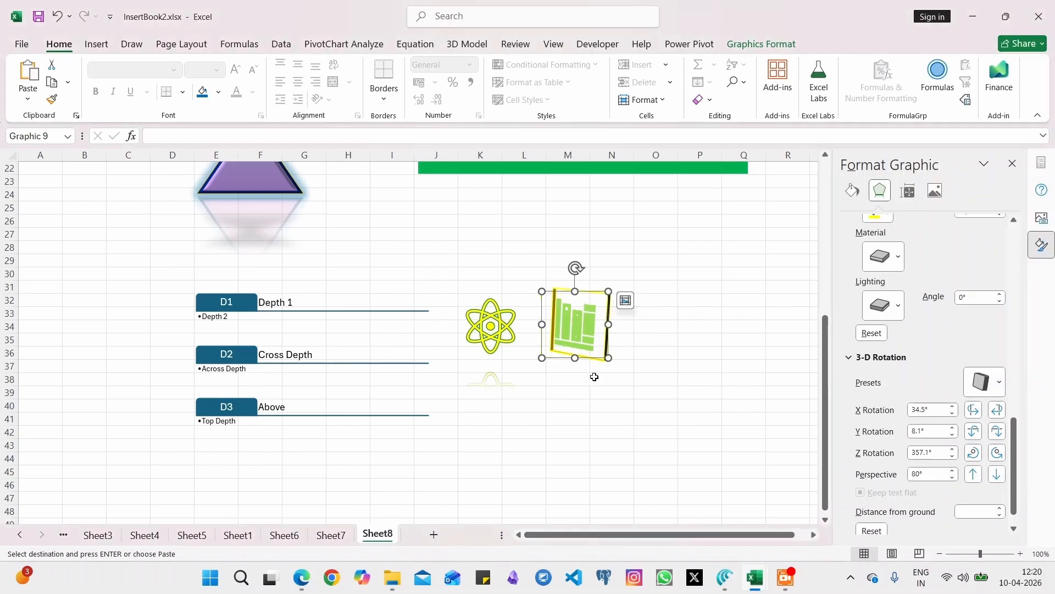
{"action": "left_click", "coordinate": [595, 378]}
{"action": "left_click", "coordinate": [560, 350]}
Set the bookshelf icon's distance from ground to 2 pt and apply the rotation preset with 43.9° X rotation and 45° perspective.
{"action": "scroll", "coordinate": [845, 325], "scroll_direction": "down", "scroll_amount": 1}
{"action": "left_click", "coordinate": [974, 484]}
{"action": "type", "text": "2"}
{"action": "key", "text": "Return"}
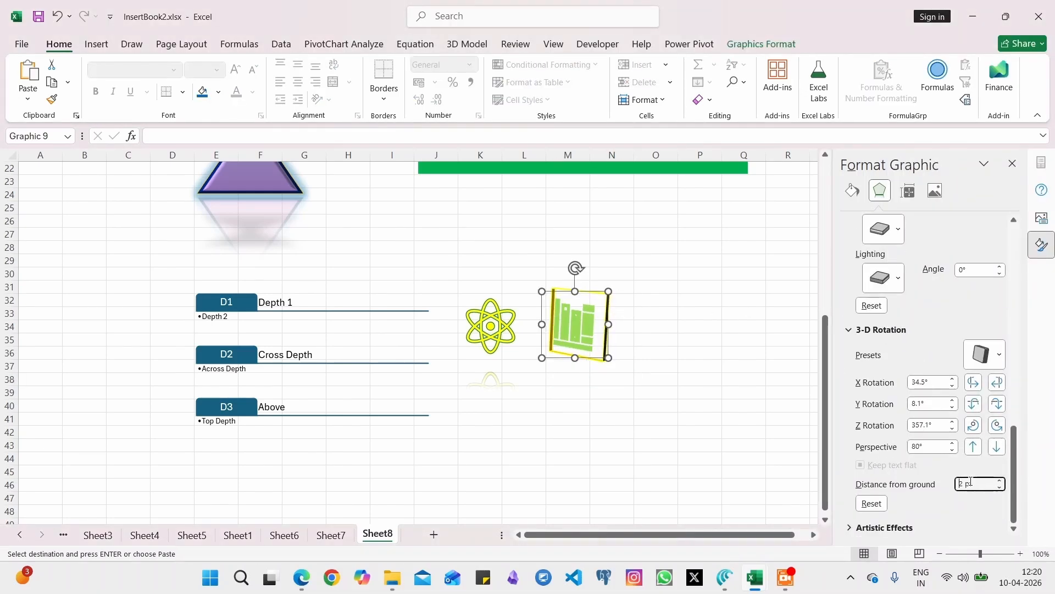
{"action": "left_click", "coordinate": [990, 358]}
{"action": "left_click", "coordinate": [1022, 290]}
Give the bookshelf icon a dark outline and a reflection.
{"action": "left_click", "coordinate": [580, 334]}
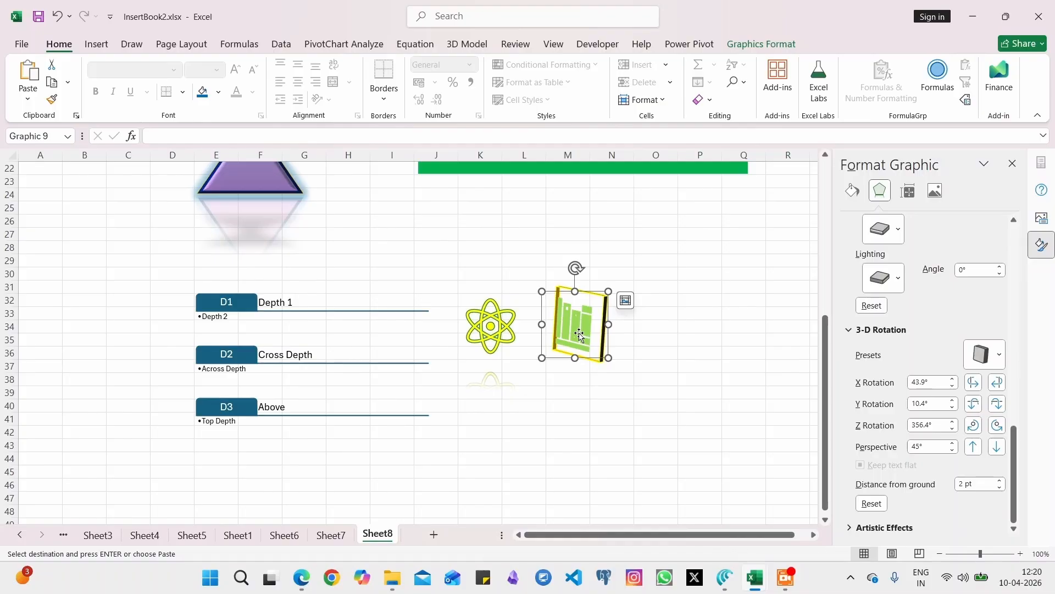
{"action": "left_click", "coordinate": [472, 82]}
{"action": "left_click", "coordinate": [457, 124]}
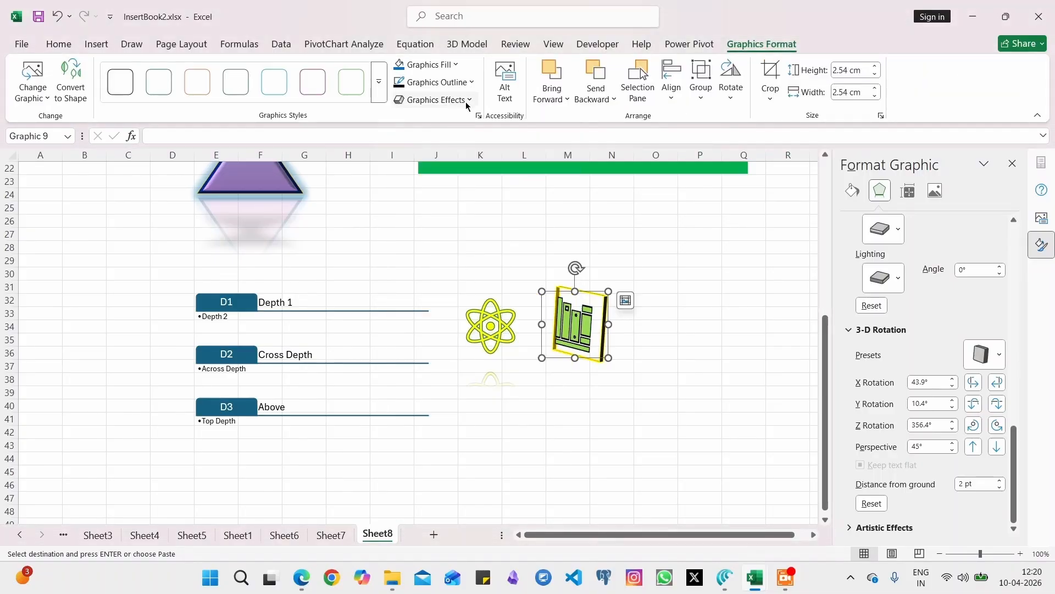
{"action": "left_click", "coordinate": [466, 101]}
{"action": "mouse_move", "coordinate": [440, 180]}
{"action": "left_click", "coordinate": [556, 276]}
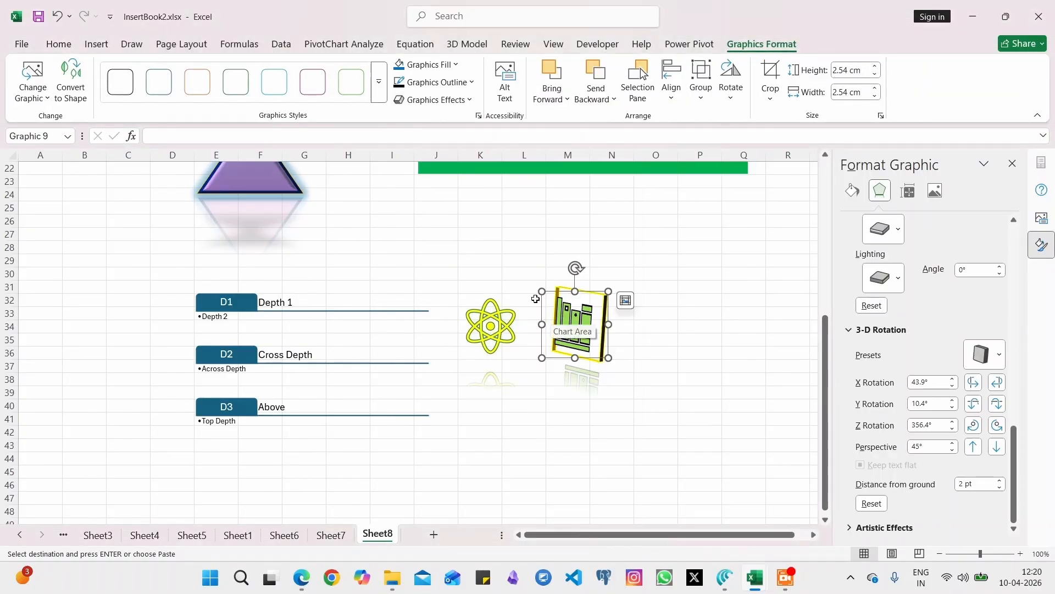
Change the bookshelf icon's fill to dark teal and deselect it.
{"action": "left_click", "coordinate": [456, 64]}
{"action": "left_click", "coordinate": [476, 152]}
{"action": "left_click", "coordinate": [694, 349]}
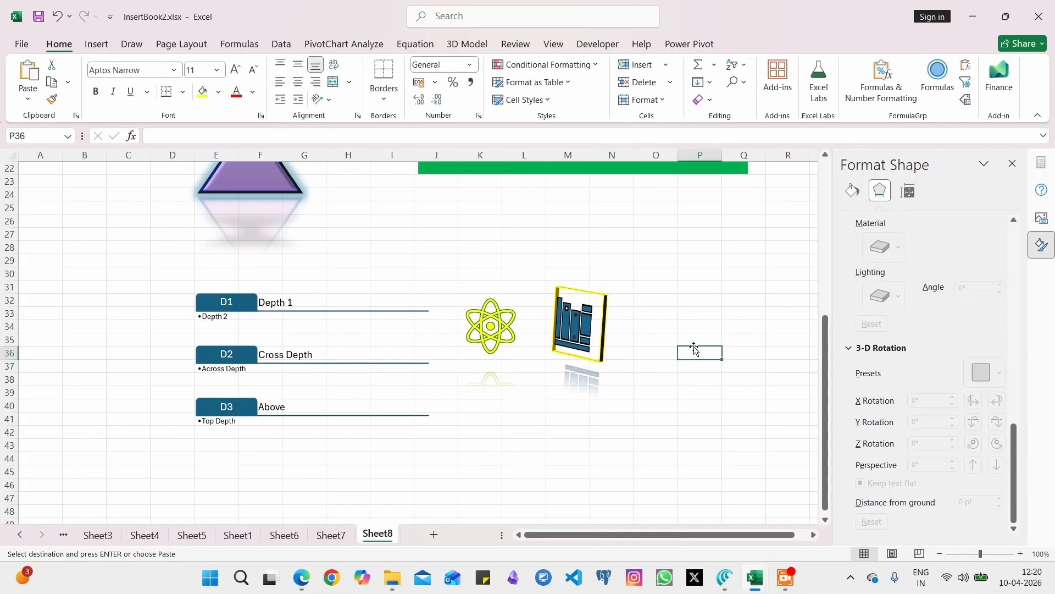
Insert a Cycle Matrix SmartArt graphic with cell B36 selected.
{"action": "left_click", "coordinate": [84, 353]}
{"action": "left_click", "coordinate": [96, 44]}
{"action": "left_click", "coordinate": [273, 82]}
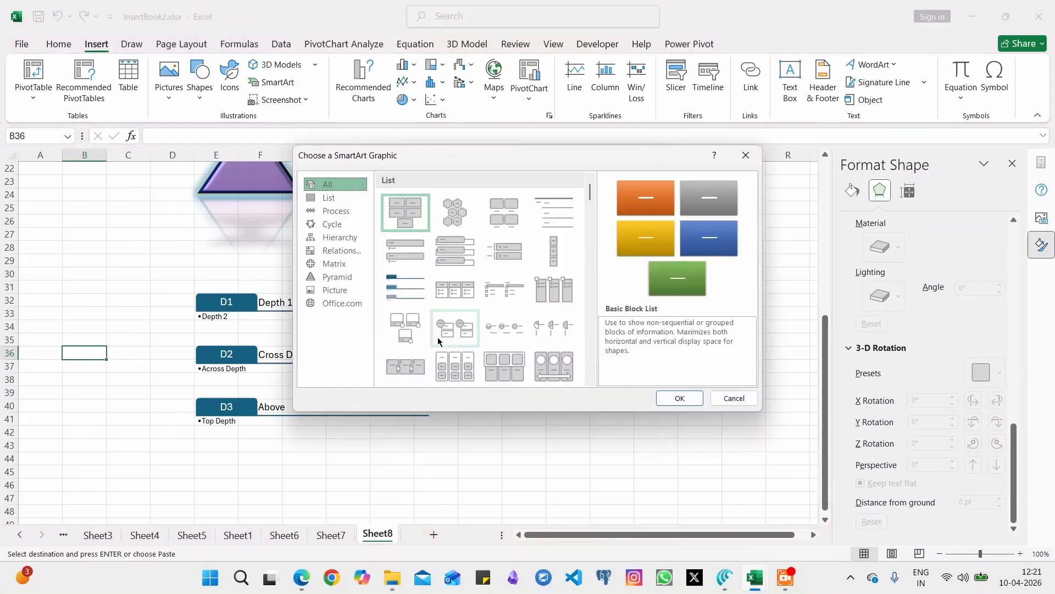
{"action": "left_click", "coordinate": [334, 263]}
{"action": "left_click", "coordinate": [554, 199]}
{"action": "key", "text": "Return"}
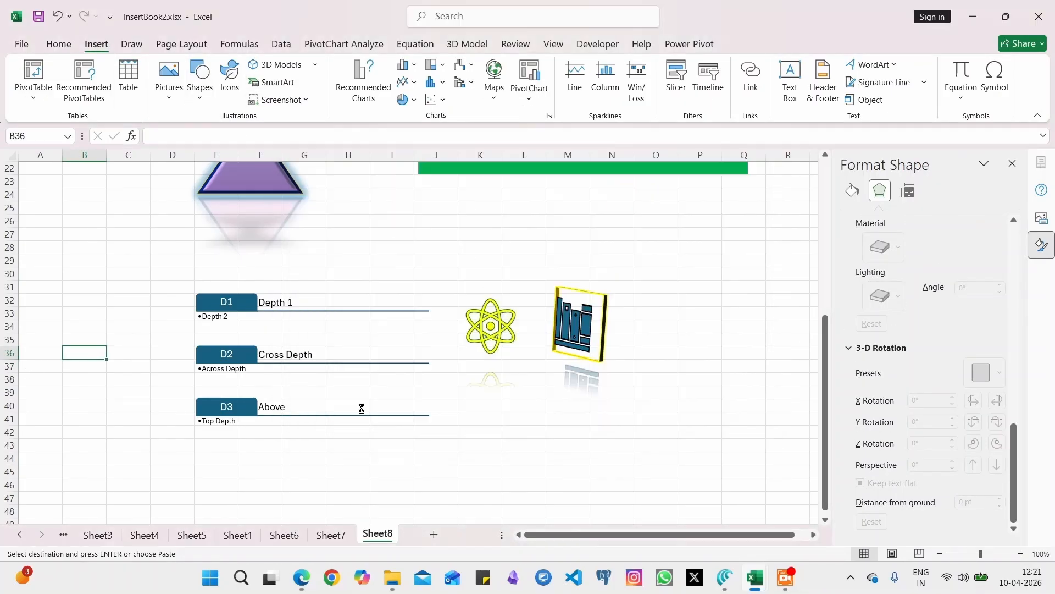
Fill in the first quadrant of the cycle matrix with the heading Vegetables and the entries Tomato and Cucumber.
{"action": "type", "text": "Vegetables"}
{"action": "left_click", "coordinate": [150, 287]}
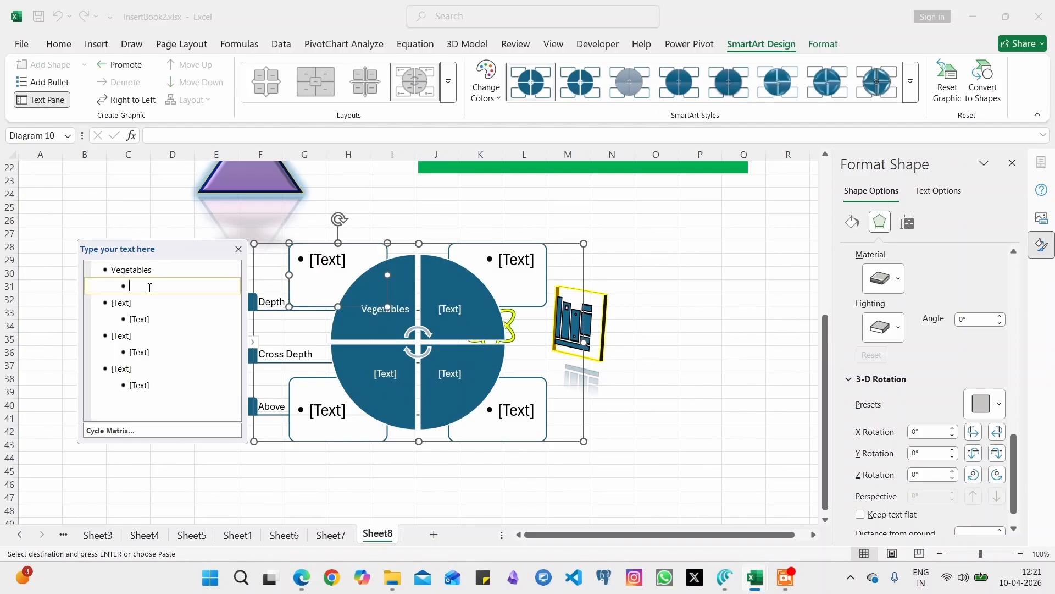
{"action": "type", "text": "Tomato"}
{"action": "key", "text": "Return"}
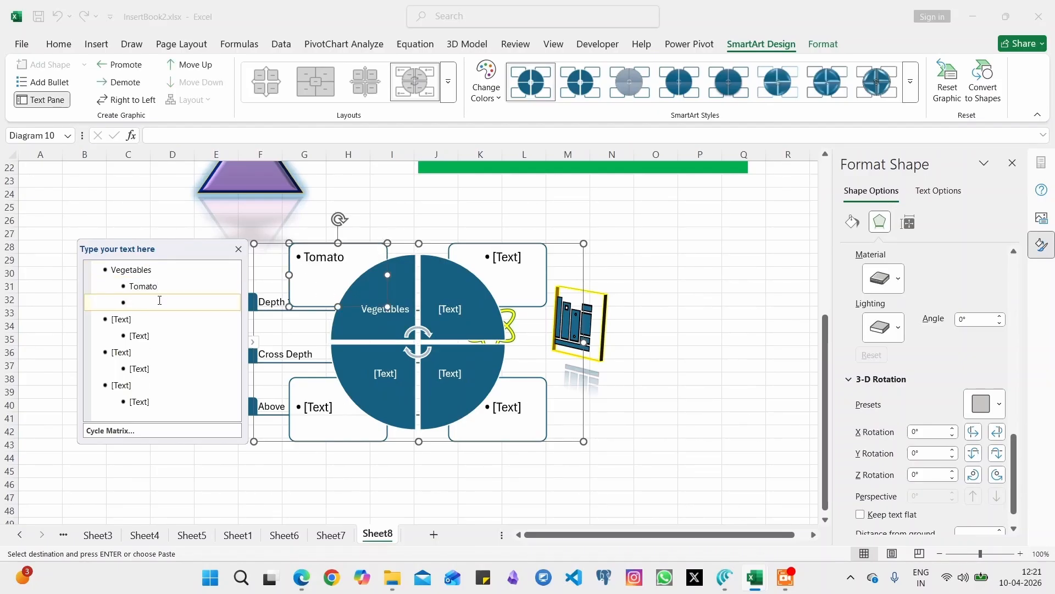
{"action": "type", "text": "Cucumber"}
Fill in the second quadrant with the heading Fruits and the entries Mango and Apple.
{"action": "left_click", "coordinate": [123, 325]}
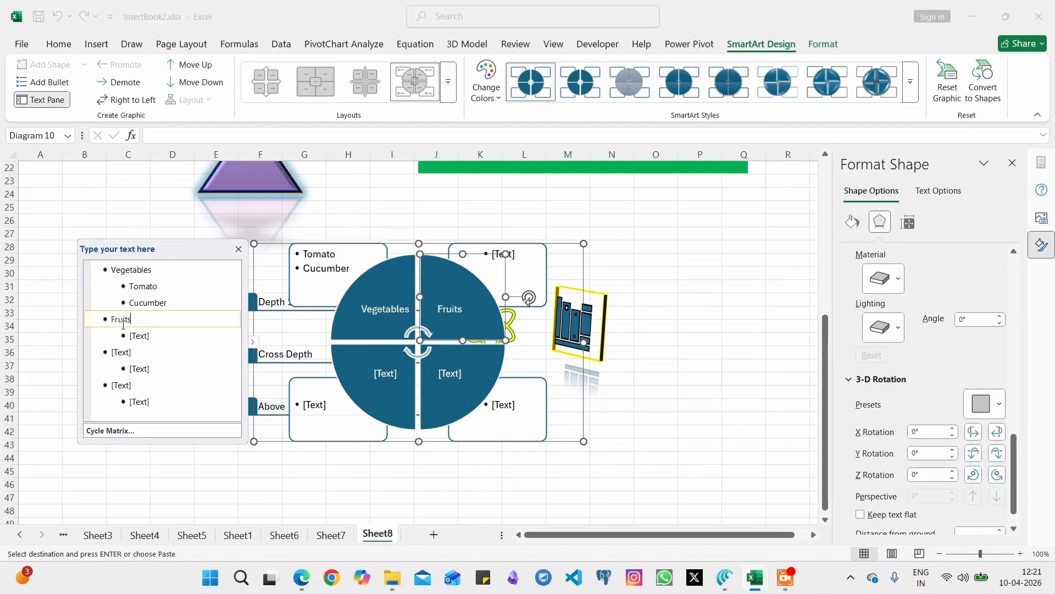
{"action": "left_click", "coordinate": [147, 335]}
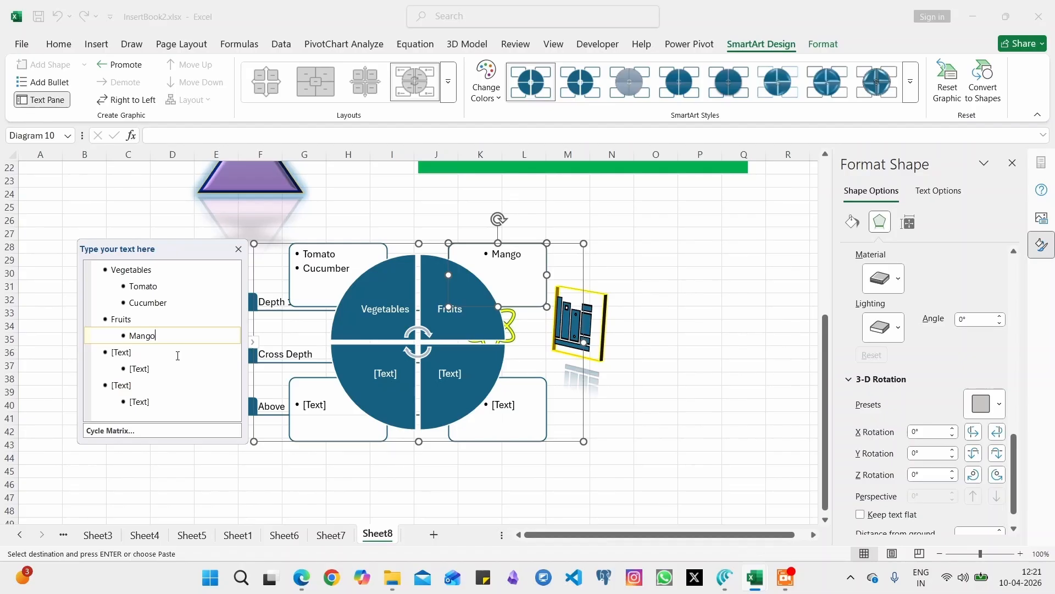
{"action": "type", "text": "Mango"}
{"action": "key", "text": "Return"}
Fill in the last two quadrants as Roots with the entry Turmeric and Leaves with the entry Curry.
{"action": "left_click", "coordinate": [132, 367]}
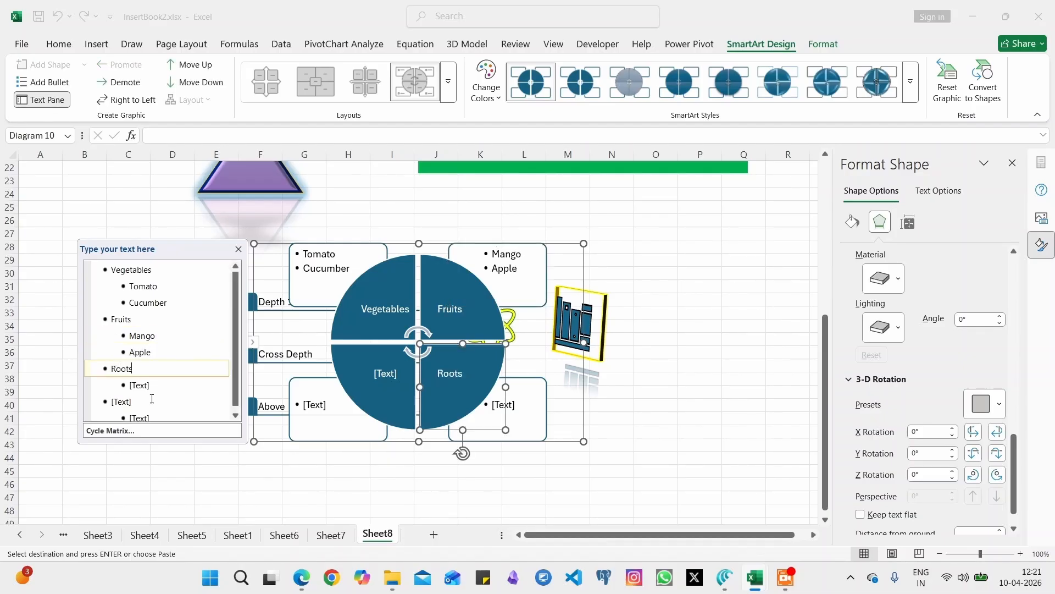
{"action": "left_click", "coordinate": [147, 385]}
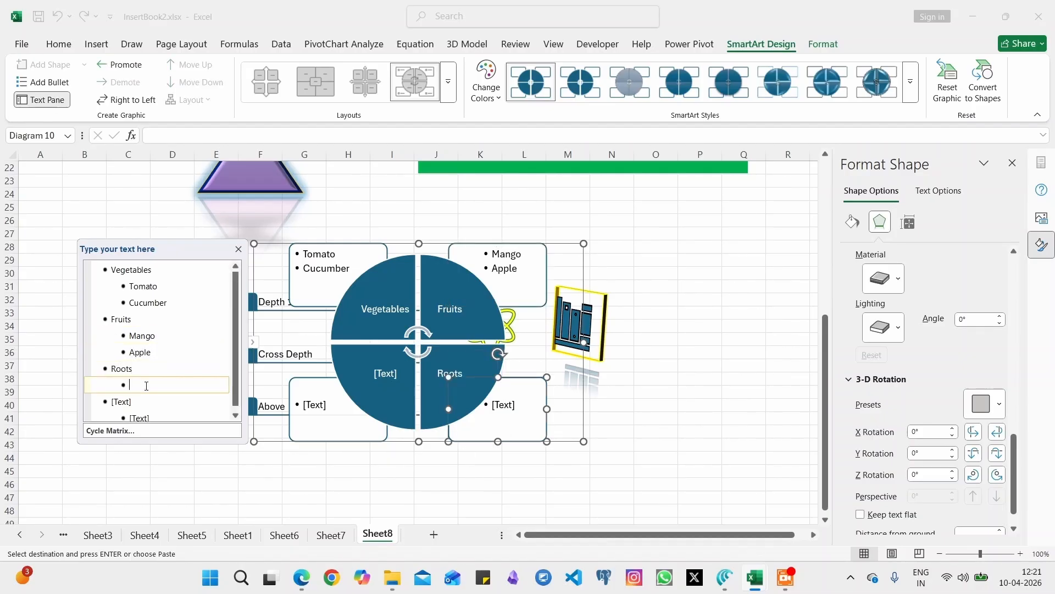
{"action": "left_click", "coordinate": [130, 402]}
{"action": "type", "text": "Lea"}
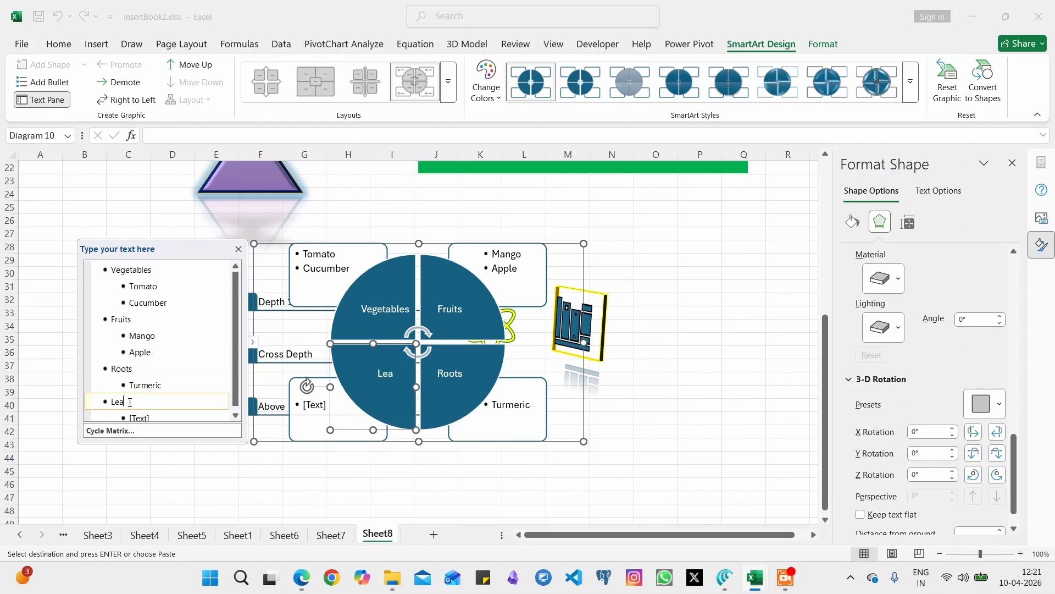
{"action": "type", "text": "ves"}
{"action": "left_click", "coordinate": [137, 416]}
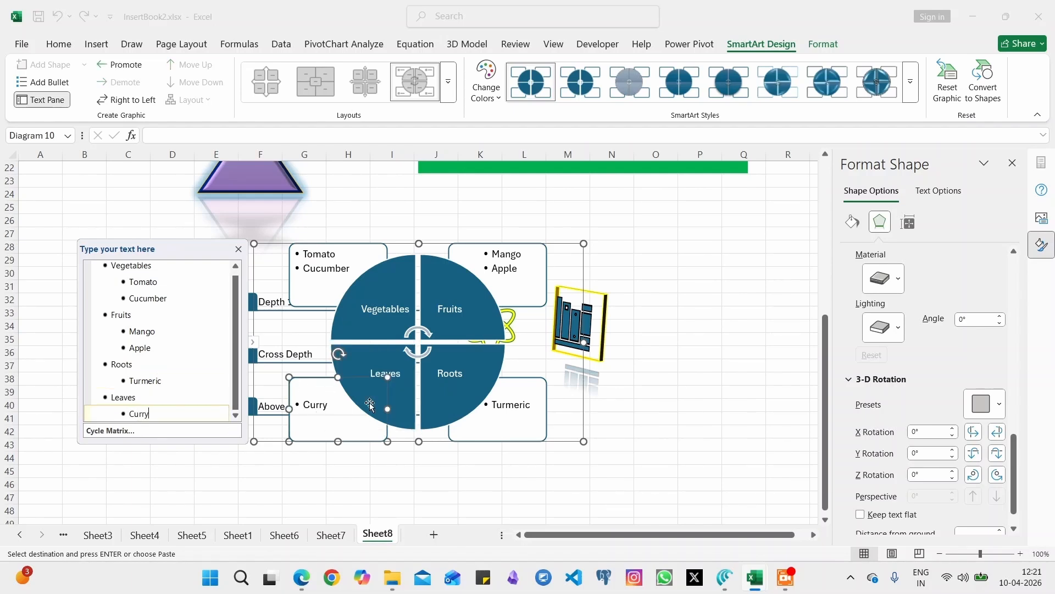
{"action": "left_click_drag", "start_coordinate": [464, 404], "coordinate": [463, 463]}
{"action": "key", "text": "ctrl+z"}
{"action": "left_click", "coordinate": [615, 445]}
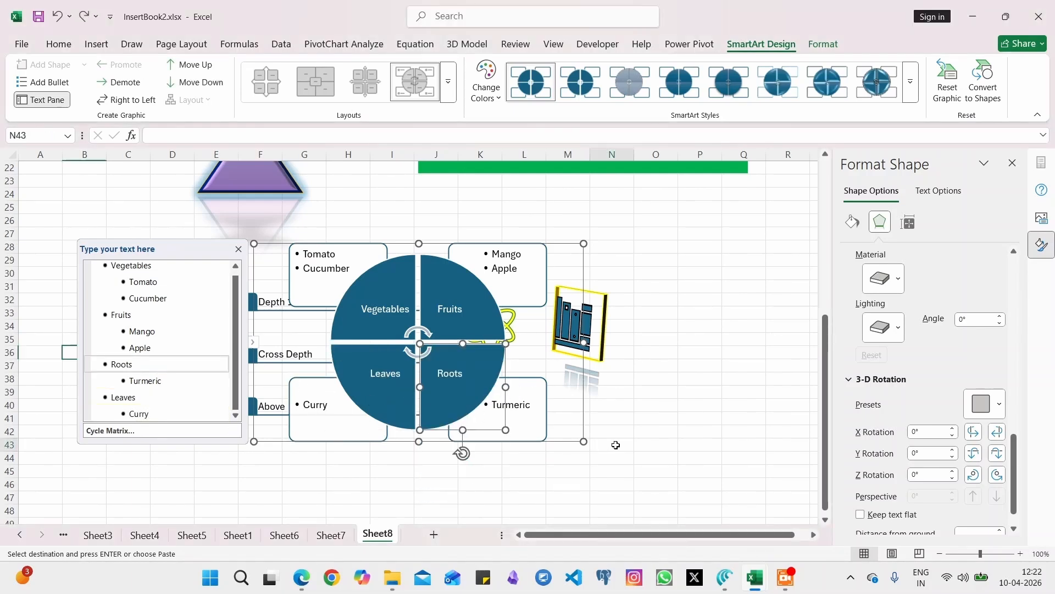
Shrink the cycle matrix graphic and move it below the tab list, to about columns B to E, rows 43 to 52.
{"action": "left_click", "coordinate": [550, 424]}
{"action": "left_click_drag", "start_coordinate": [584, 442], "coordinate": [503, 368]}
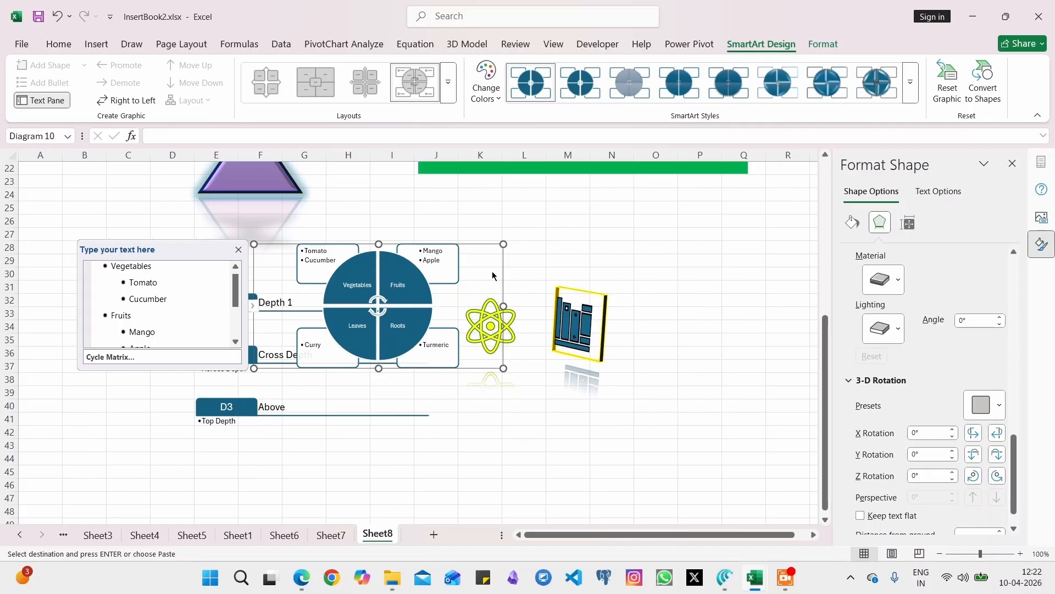
{"action": "left_click_drag", "start_coordinate": [493, 276], "coordinate": [766, 441]}
{"action": "scroll", "coordinate": [765, 440], "scroll_direction": "down", "scroll_amount": 5}
{"action": "left_click_drag", "start_coordinate": [690, 306], "coordinate": [190, 333]}
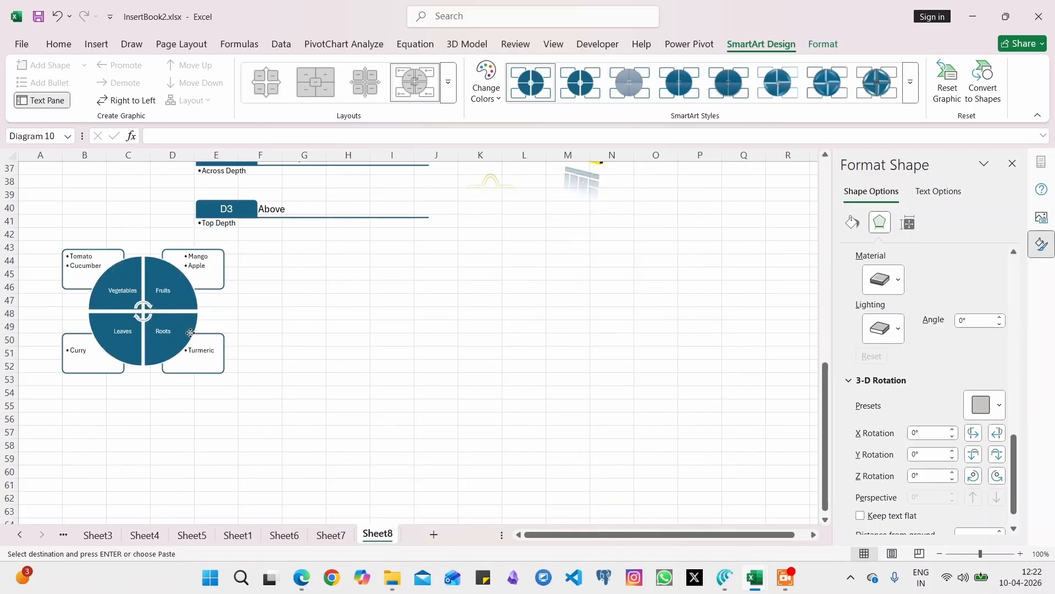
Insert an Accented Picture SmartArt graphic from the Picture category beside the cycle matrix.
{"action": "left_click", "coordinate": [348, 326]}
{"action": "left_click", "coordinate": [96, 43]}
{"action": "left_click", "coordinate": [275, 83]}
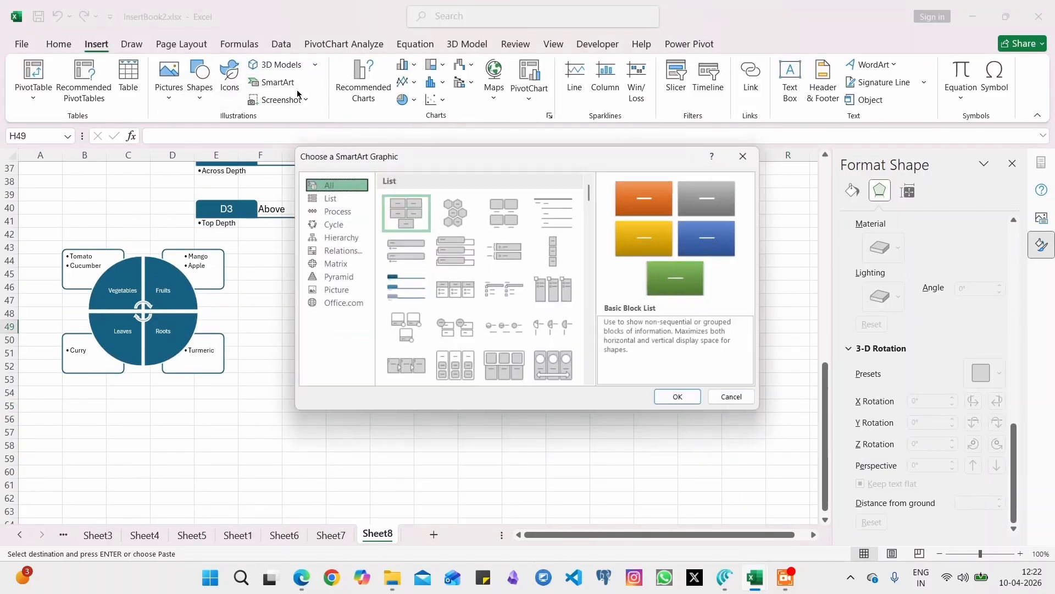
{"action": "left_click", "coordinate": [335, 290]}
{"action": "left_click", "coordinate": [455, 236]}
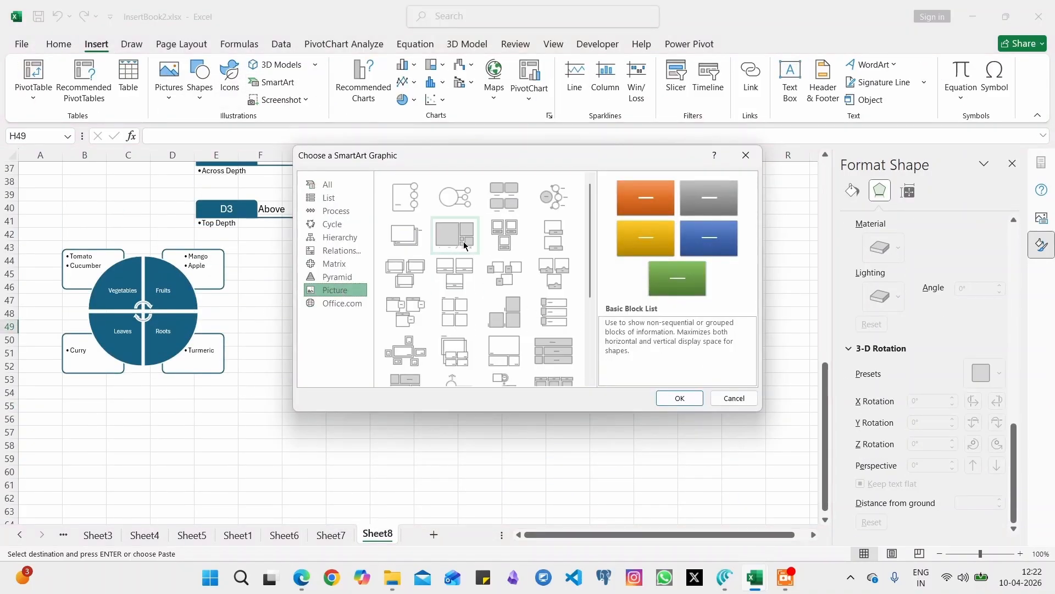
{"action": "left_click", "coordinate": [411, 206]}
{"action": "left_click", "coordinate": [668, 398]}
Fill in the picture graphic's four text entries as Title, Sub title, New Sub Title and Chapter, and deselect it.
{"action": "type", "text": "A"}
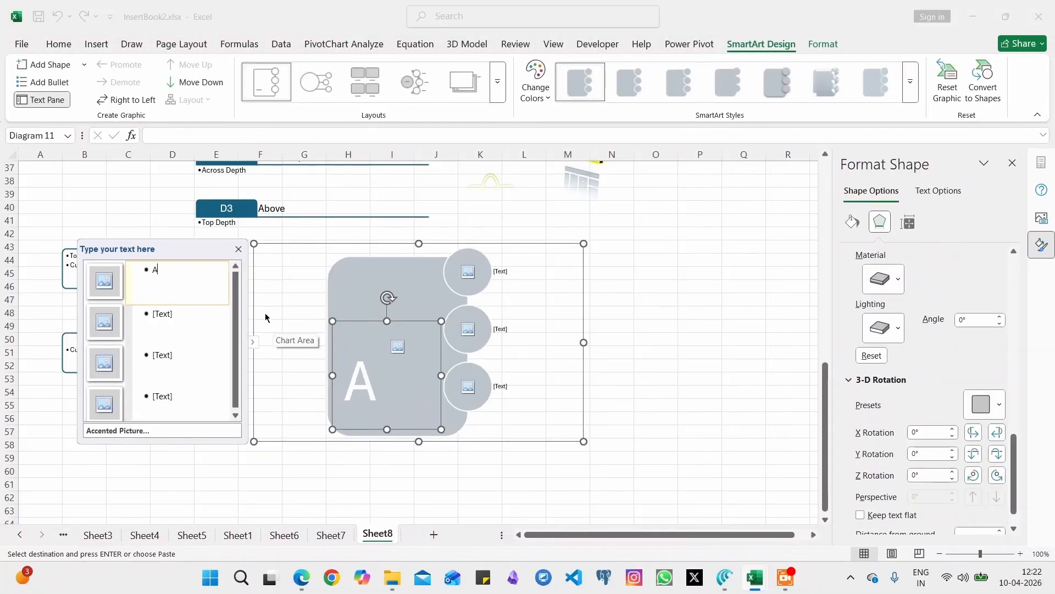
{"action": "key", "text": "BackSpace"}
{"action": "type", "text": "Title"}
{"action": "left_click", "coordinate": [203, 318]}
{"action": "type", "text": "Sub"}
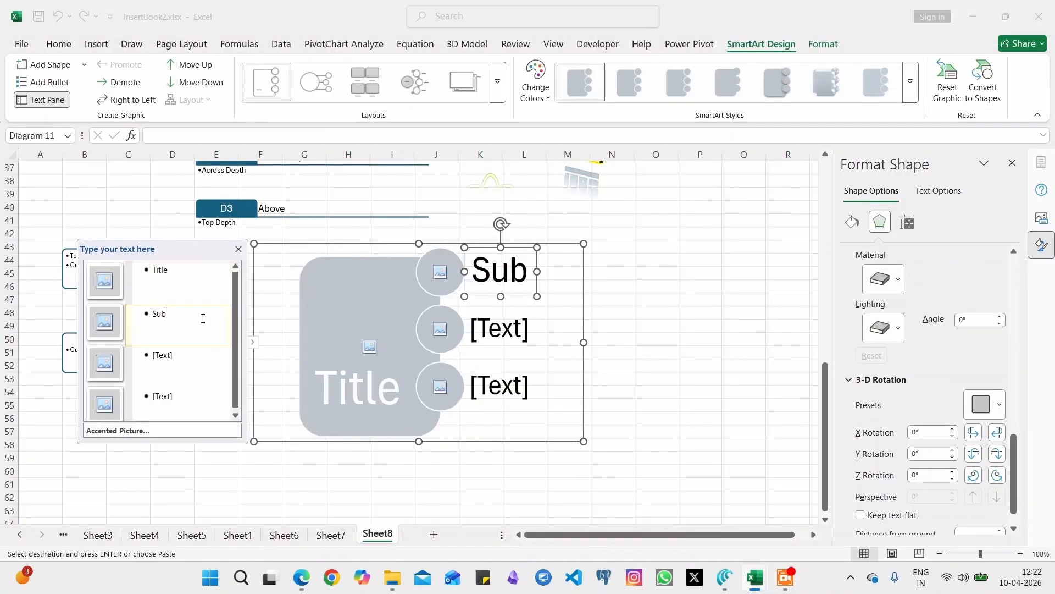
{"action": "type", "text": " title"}
{"action": "left_click", "coordinate": [185, 357]}
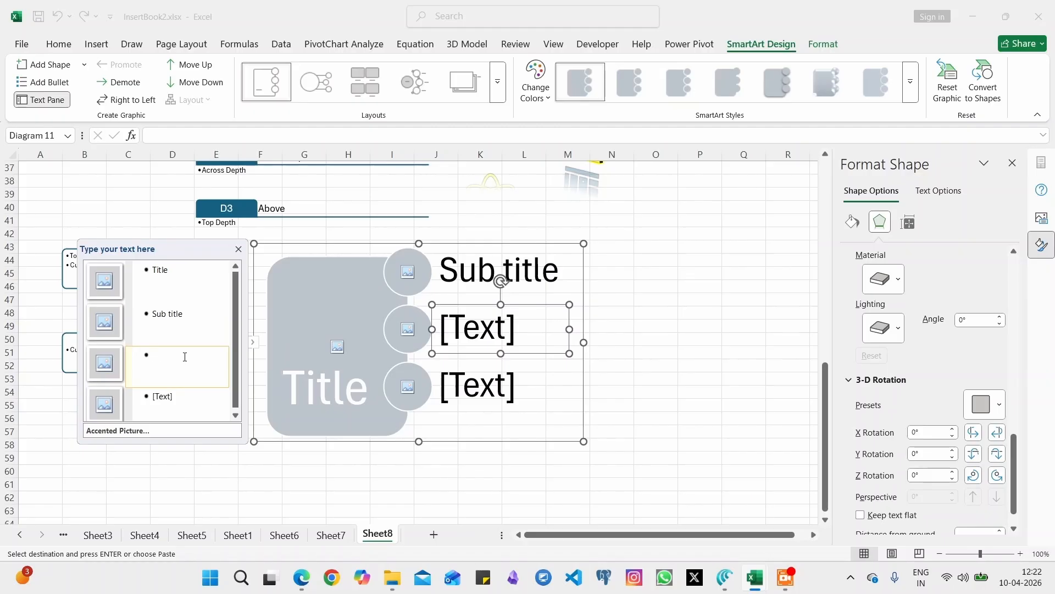
{"action": "type", "text": "New Sub Title"}
{"action": "left_click", "coordinate": [185, 404]}
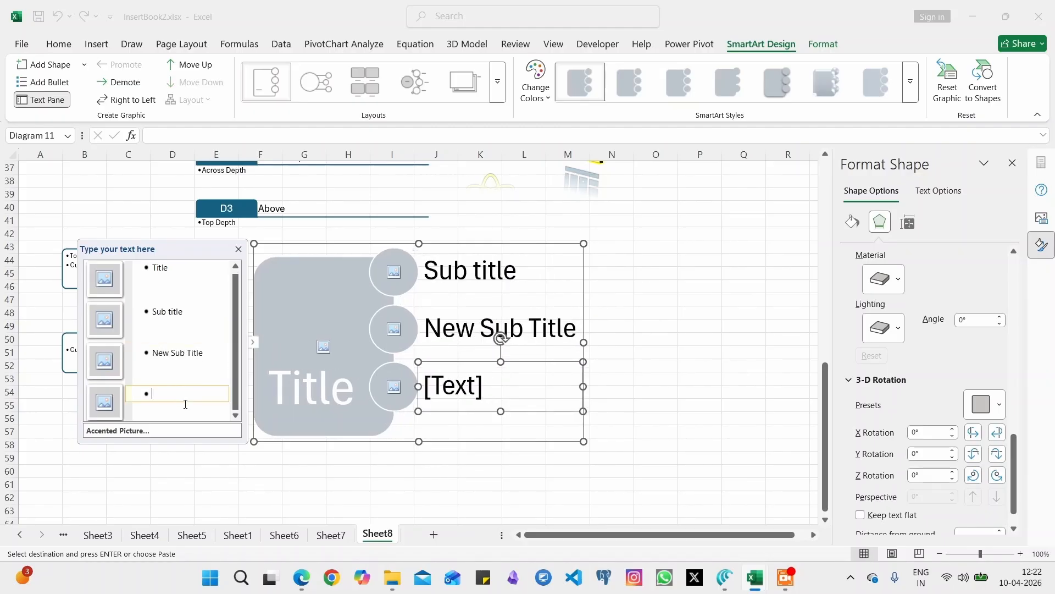
{"action": "type", "text": "Chapter"}
{"action": "left_click", "coordinate": [667, 395]}
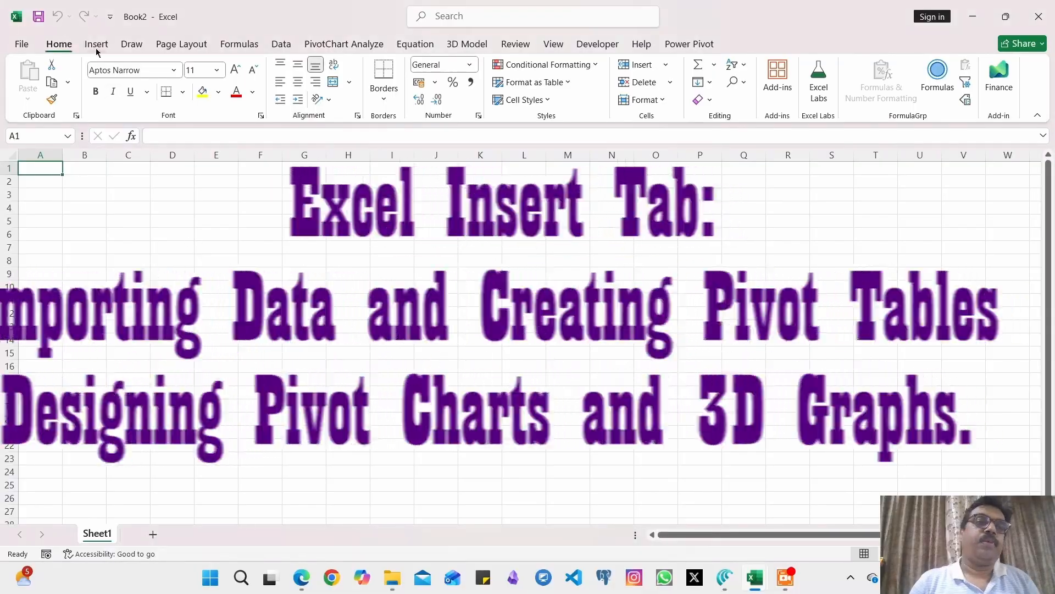
In the blank workbook Book2, start a text/CSV data import of Cat.csv from the Excel Basics YT folder.
{"action": "left_click", "coordinate": [96, 47]}
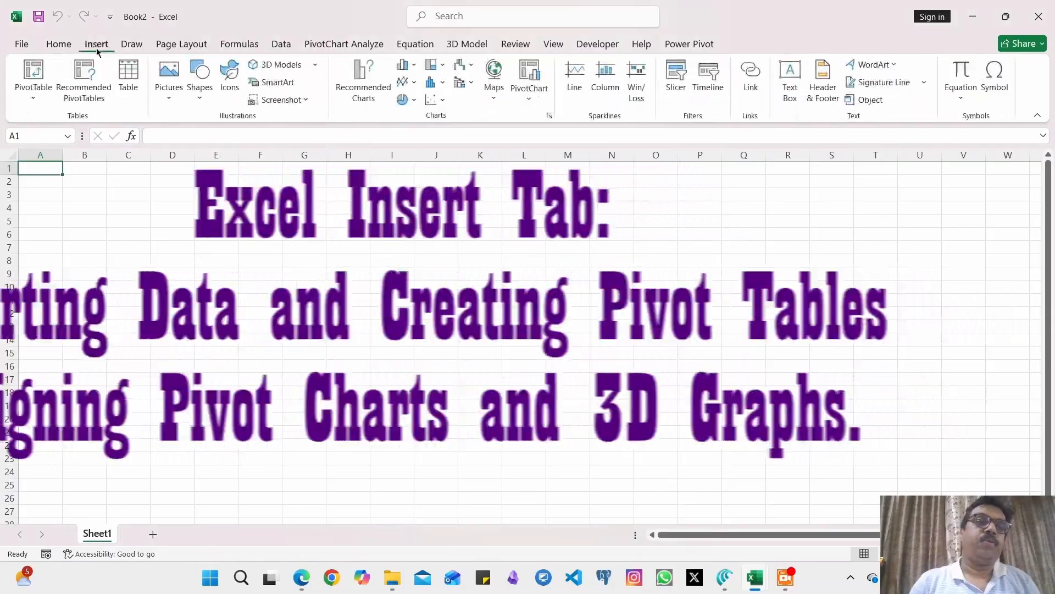
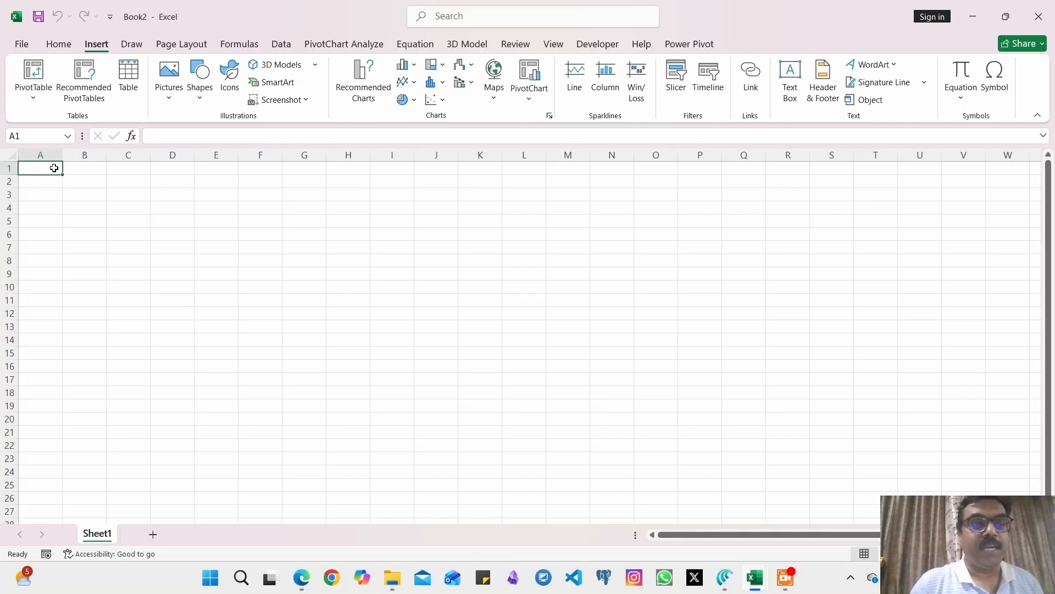
{"action": "left_click", "coordinate": [281, 45]}
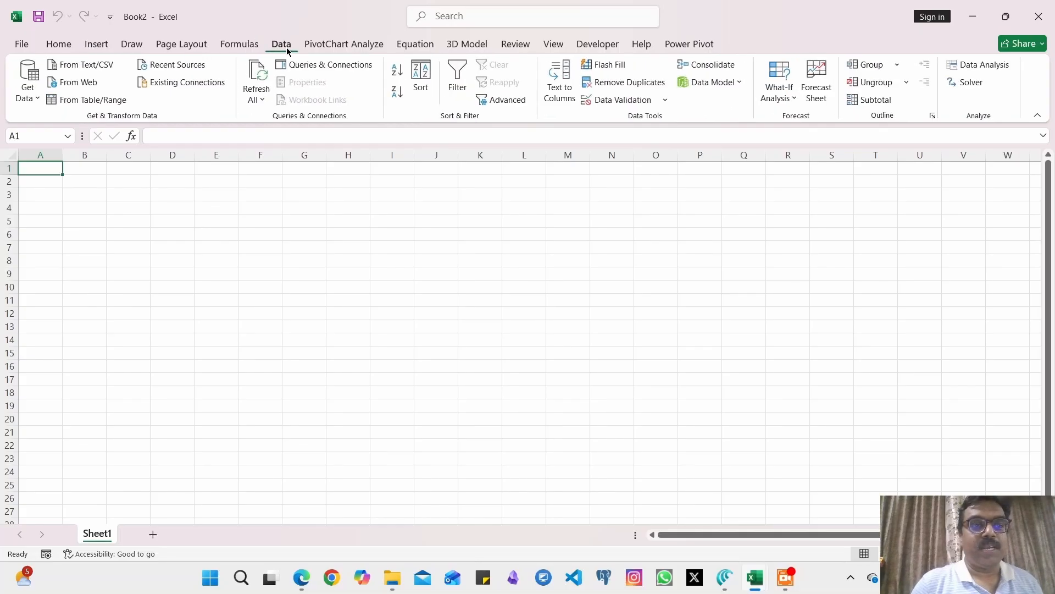
{"action": "left_click", "coordinate": [27, 83]}
{"action": "mouse_move", "coordinate": [77, 124]}
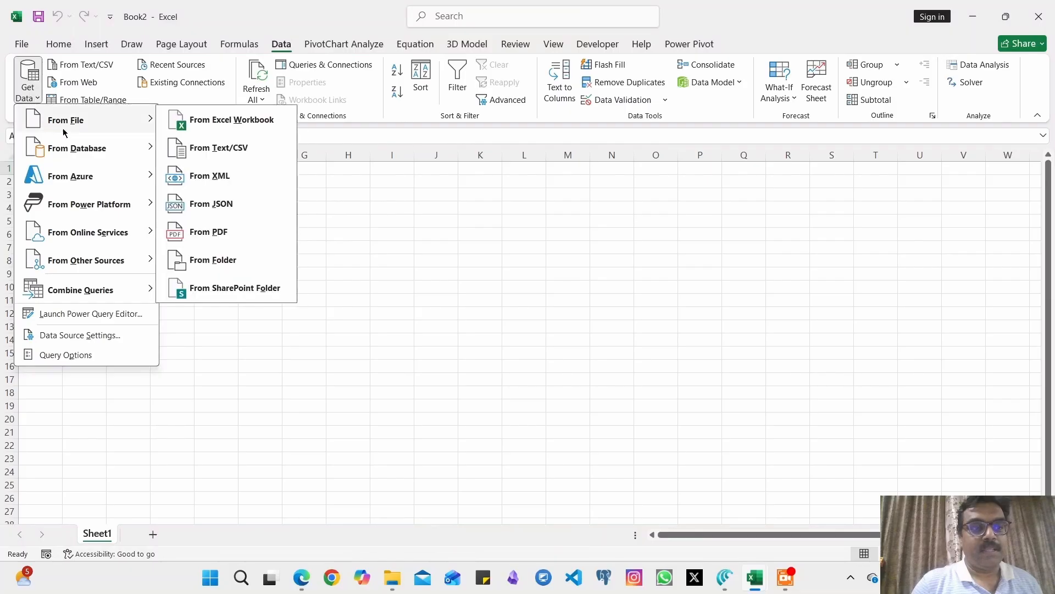
{"action": "left_click", "coordinate": [217, 147]}
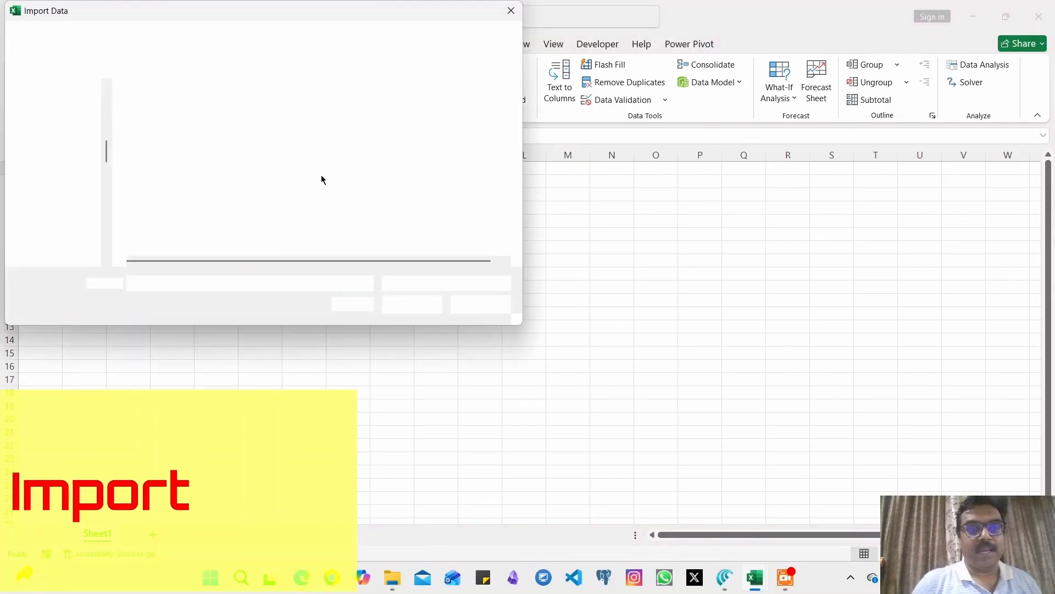
{"action": "left_click", "coordinate": [160, 122]}
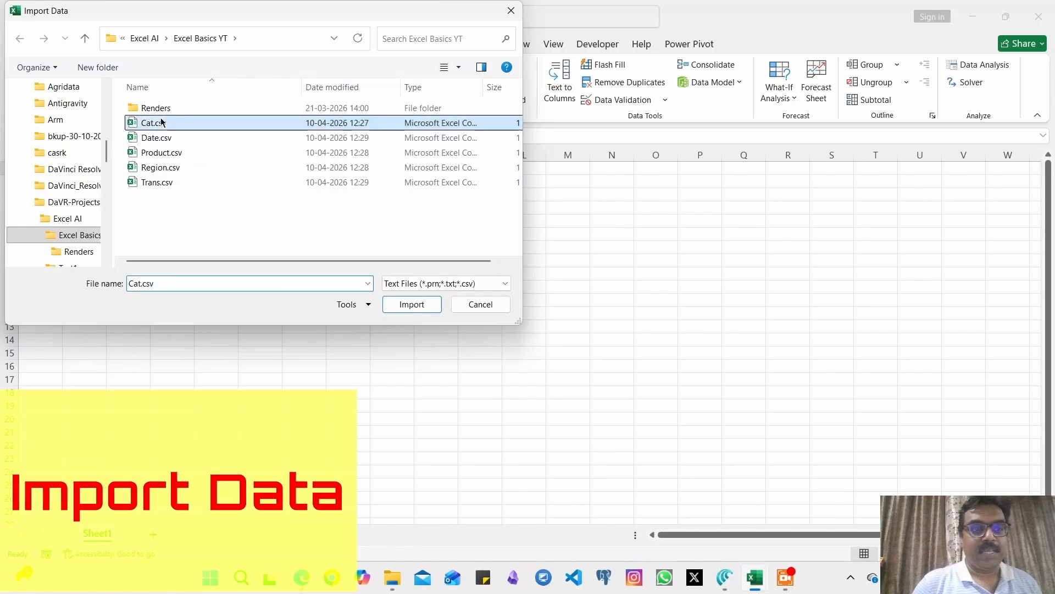
{"action": "left_click", "coordinate": [418, 303]}
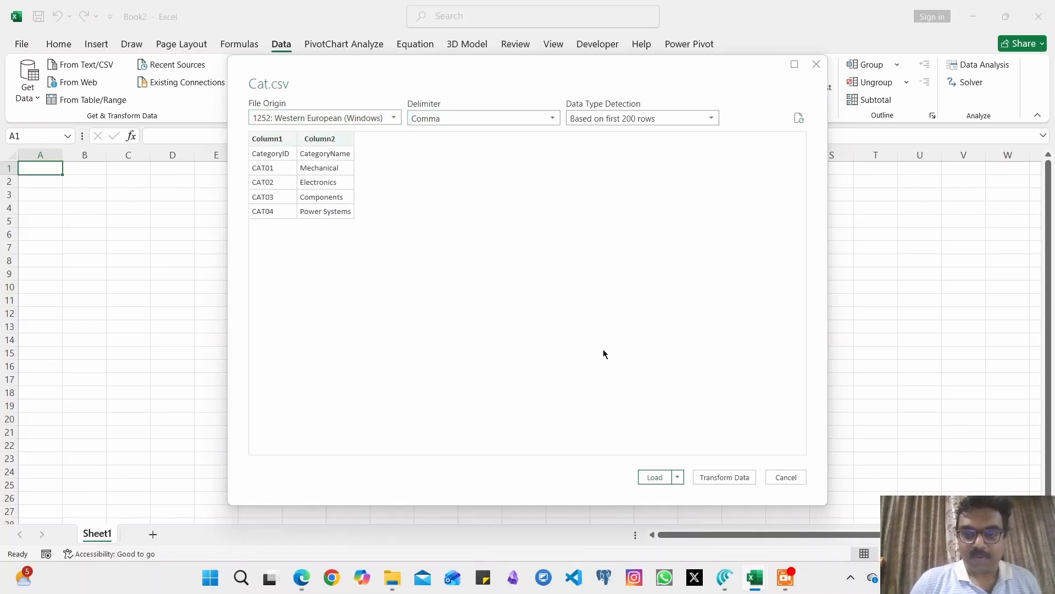
Transform the Cat data in Power Query to use its first row as headers, and load it to a new sheet.
{"action": "left_click", "coordinate": [743, 479]}
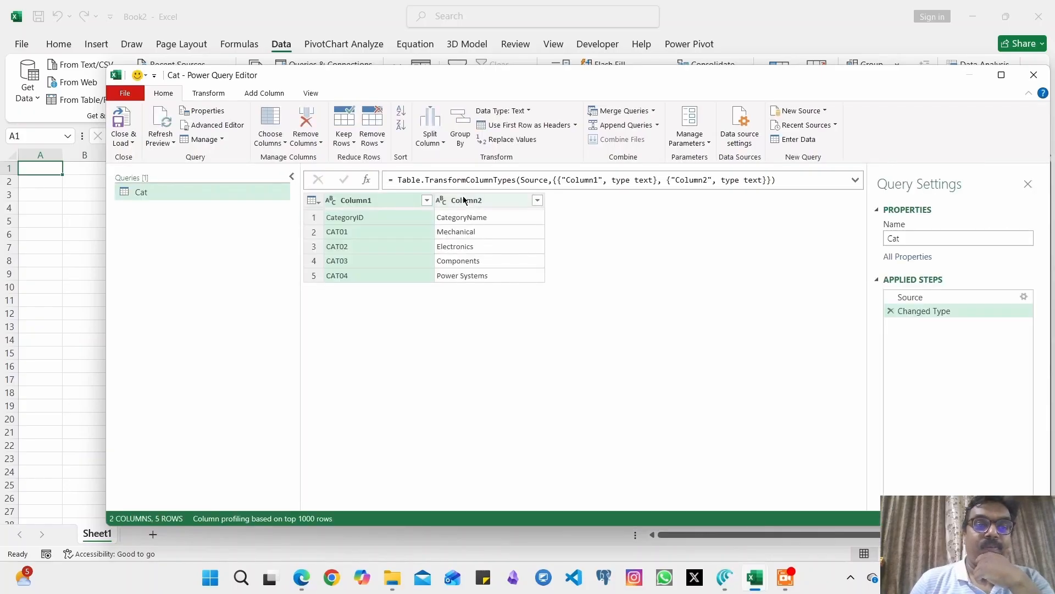
{"action": "left_click", "coordinate": [549, 125]}
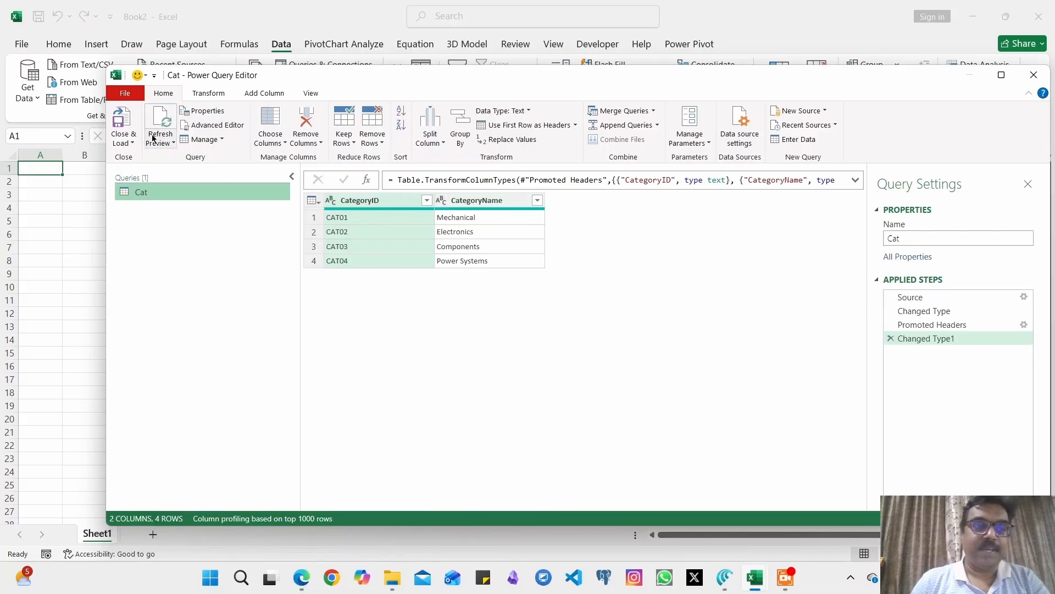
{"action": "left_click", "coordinate": [130, 131]}
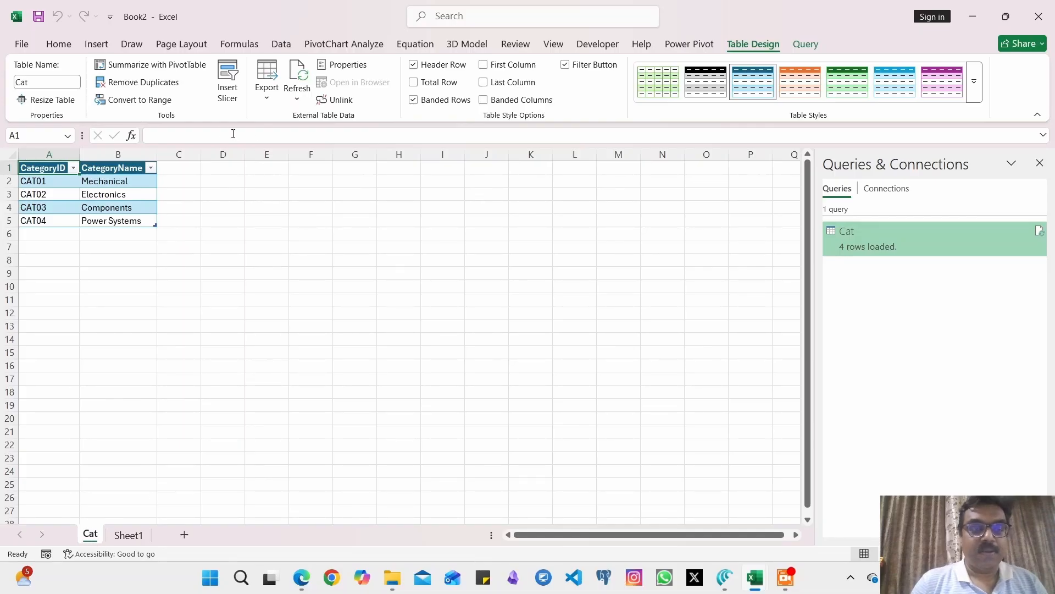
Start a text/CSV data import of Region.csv from the same folder.
{"action": "left_click", "coordinate": [280, 44]}
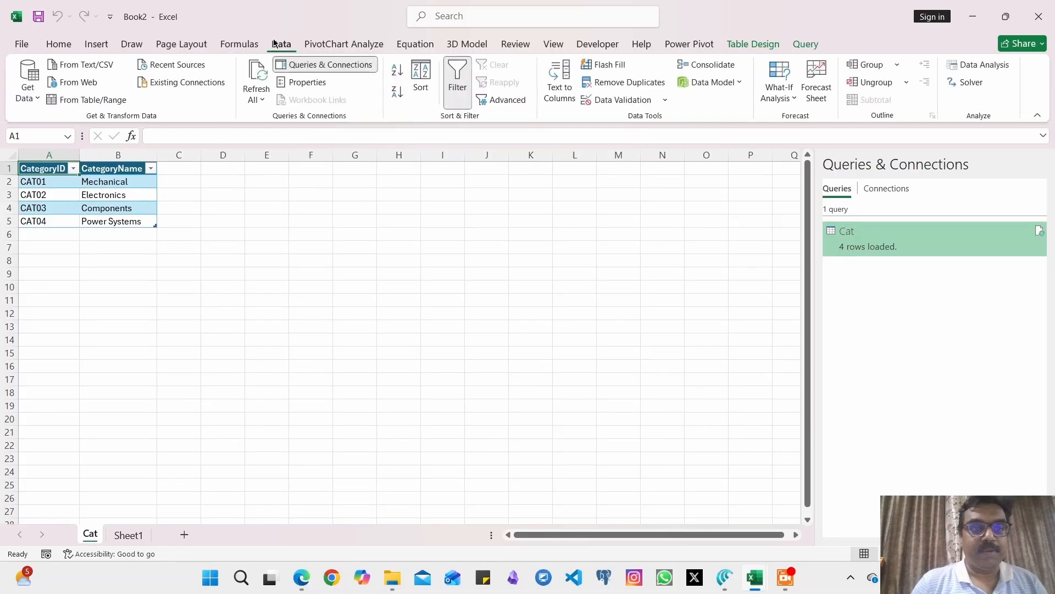
{"action": "left_click", "coordinate": [37, 101]}
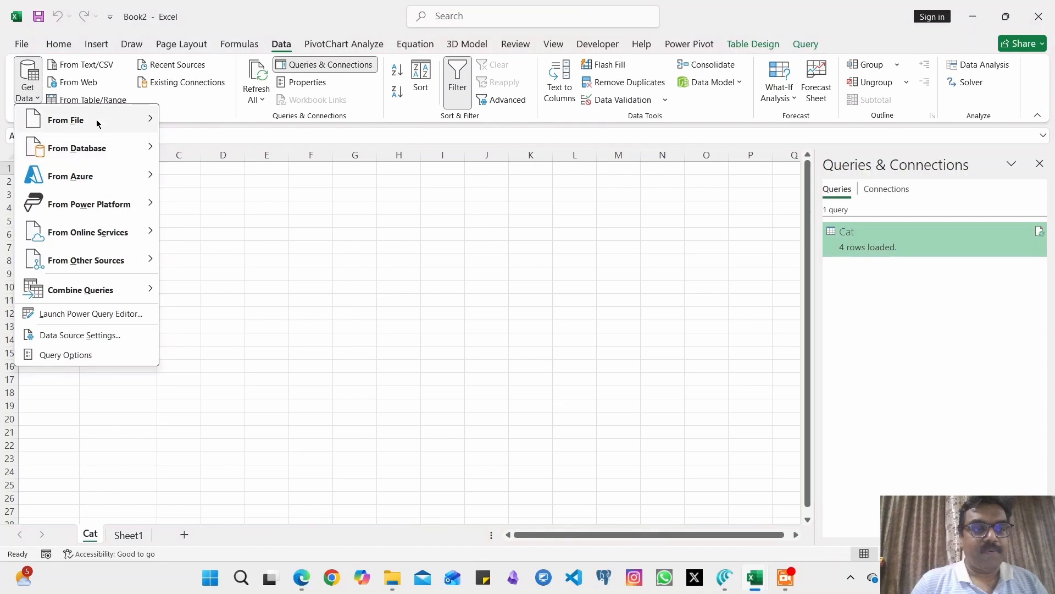
{"action": "mouse_move", "coordinate": [124, 120]}
{"action": "left_click", "coordinate": [216, 157]}
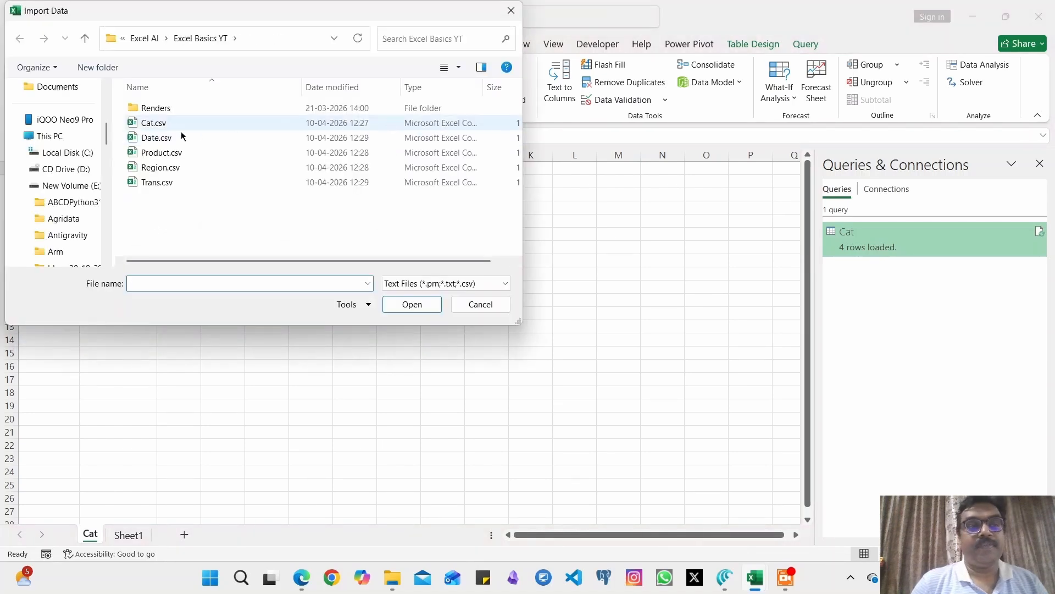
{"action": "left_click", "coordinate": [170, 167]}
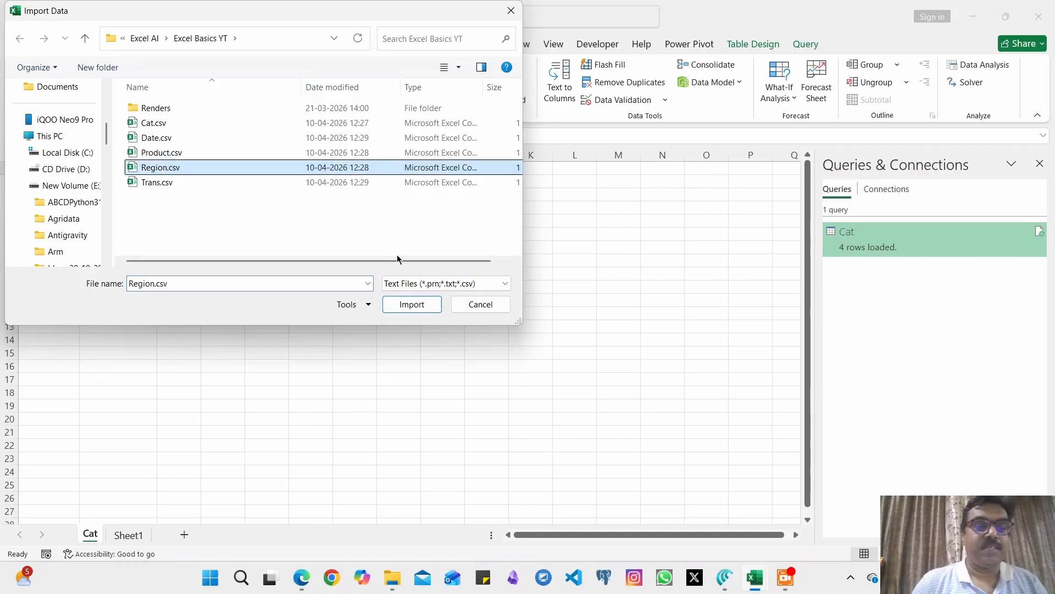
{"action": "left_click", "coordinate": [412, 305]}
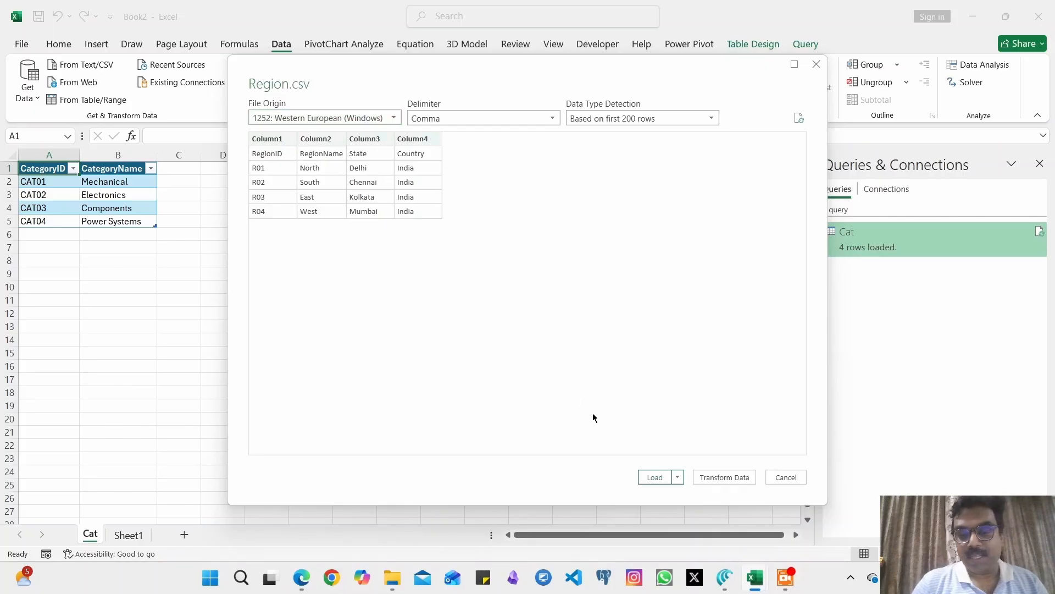
Transform the Region data in Power Query to use its first row as headers, and load it to a new sheet.
{"action": "left_click", "coordinate": [725, 477]}
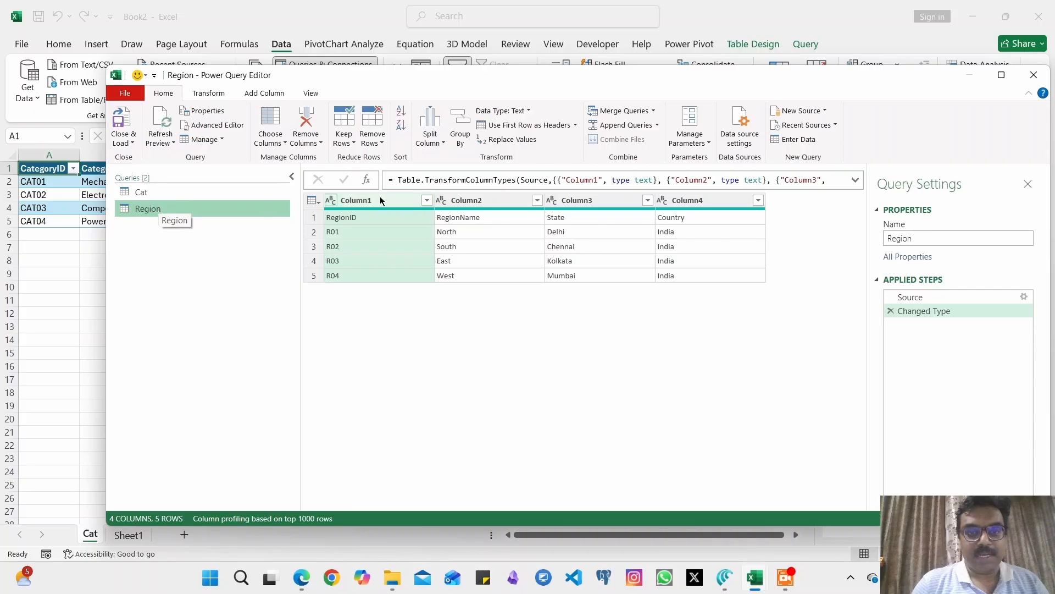
{"action": "left_click", "coordinate": [538, 127]}
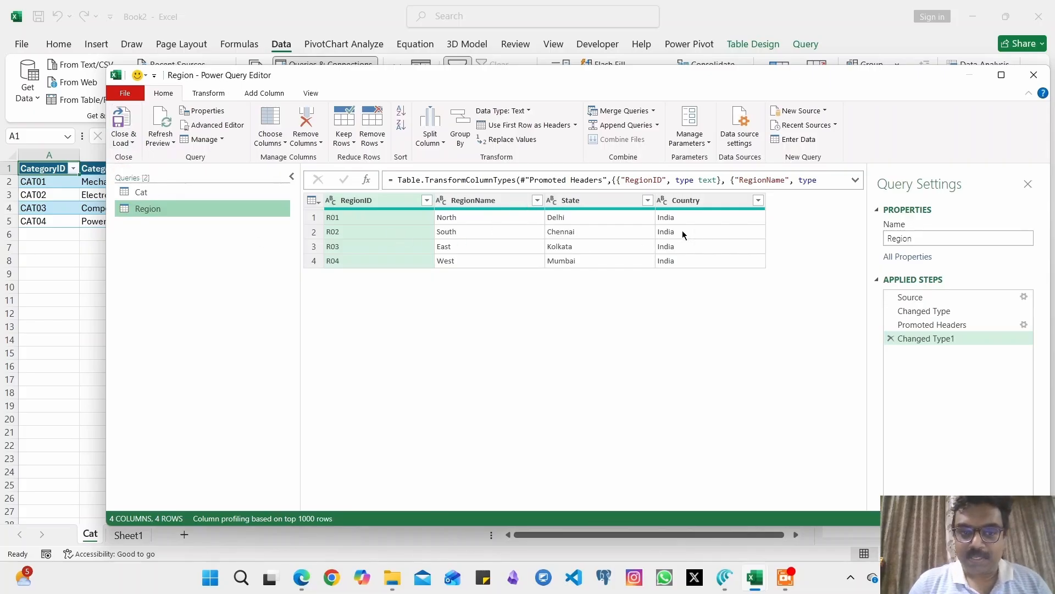
{"action": "left_click", "coordinate": [121, 121]}
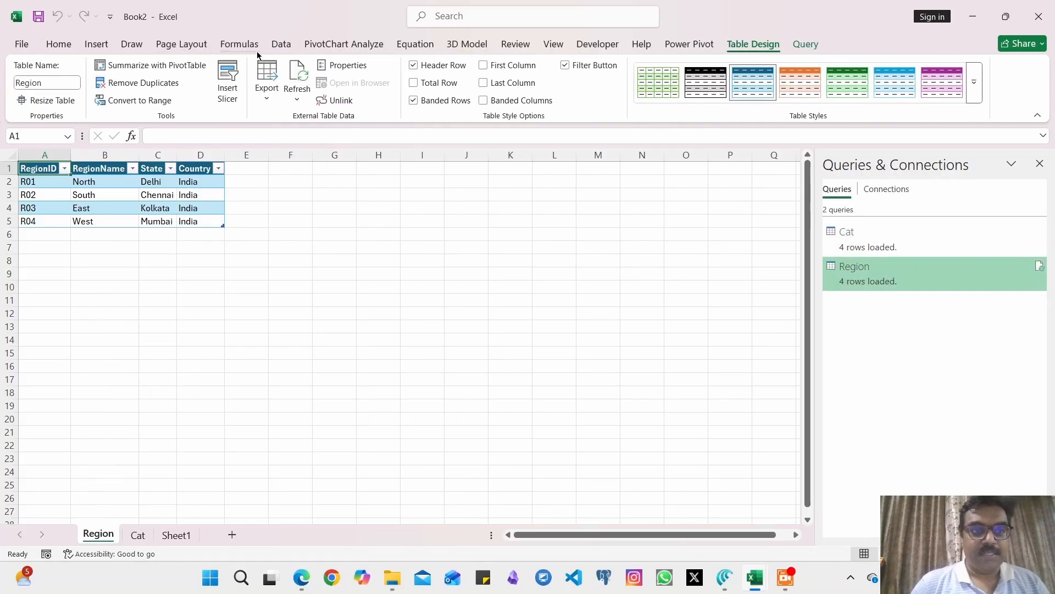
Start a text/CSV data import of Product.csv from the same folder.
{"action": "left_click", "coordinate": [282, 45]}
{"action": "left_click", "coordinate": [38, 98]}
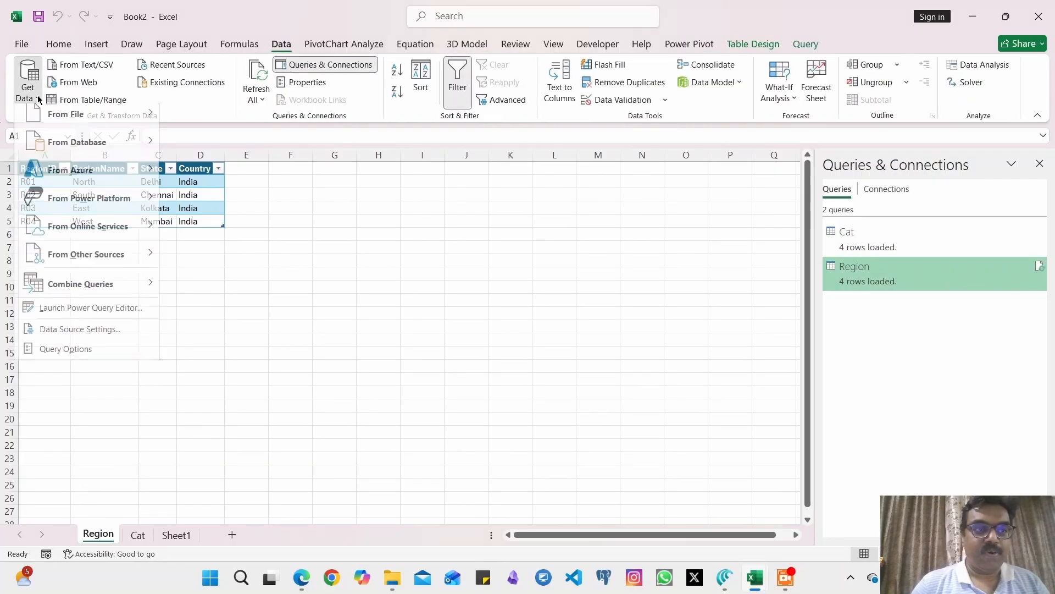
{"action": "mouse_move", "coordinate": [64, 126]}
{"action": "left_click", "coordinate": [249, 144]}
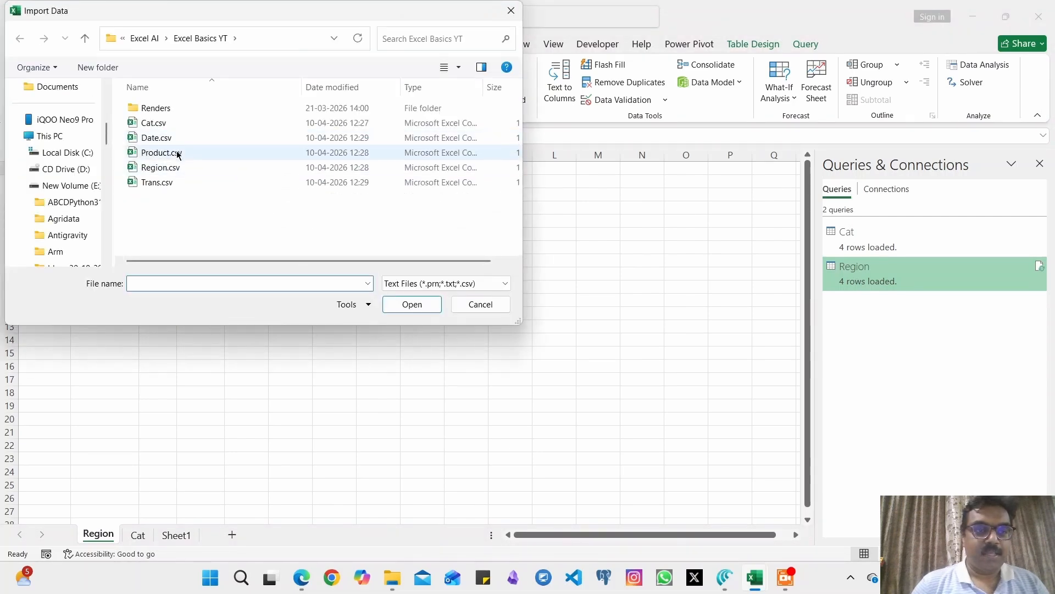
{"action": "left_click", "coordinate": [177, 154]}
{"action": "left_click", "coordinate": [409, 304]}
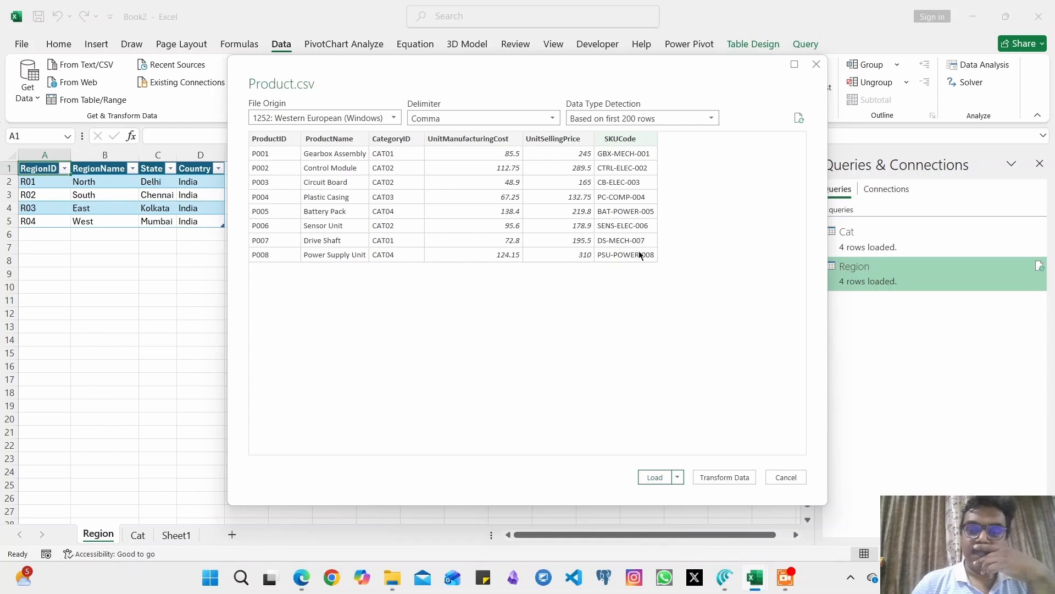
Open the Product data in Power Query, check its cost, selling price and SKU columns, and load it to a new sheet.
{"action": "left_click", "coordinate": [713, 477]}
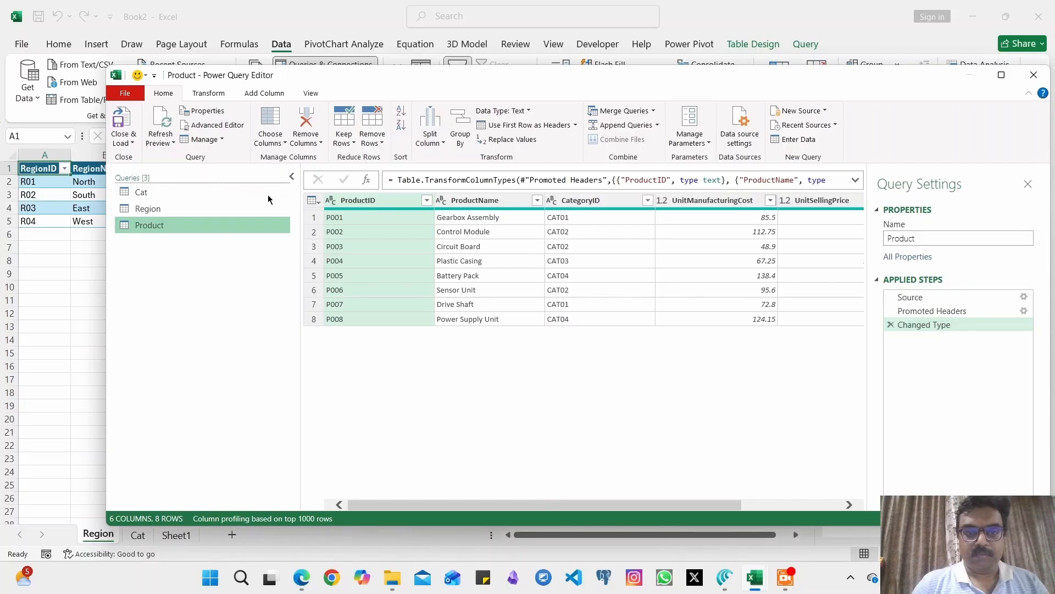
{"action": "left_click_drag", "start_coordinate": [401, 505], "coordinate": [540, 509]}
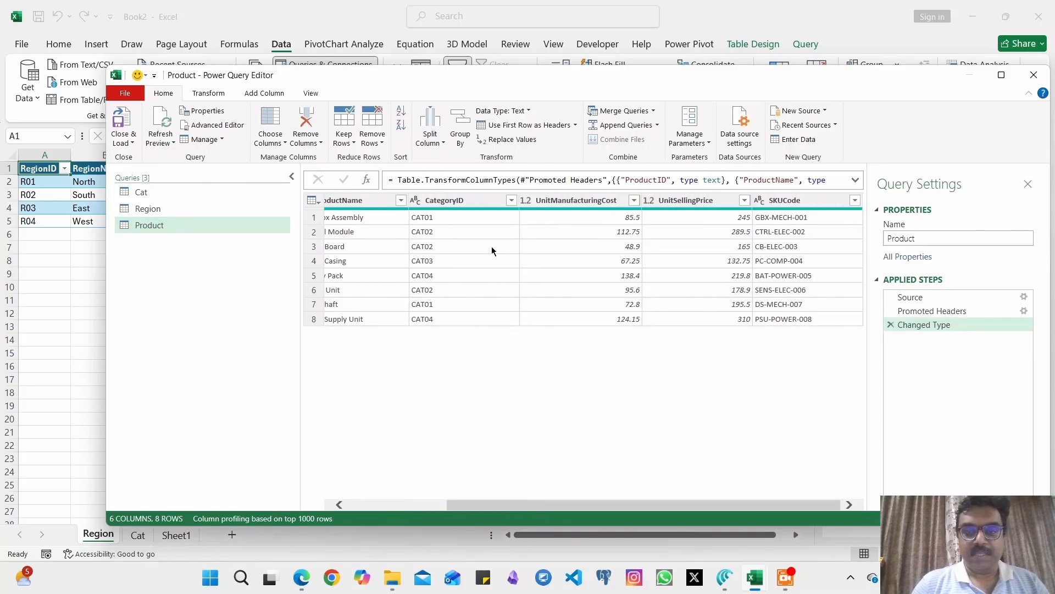
{"action": "left_click", "coordinate": [557, 201]}
{"action": "left_click", "coordinate": [671, 203]}
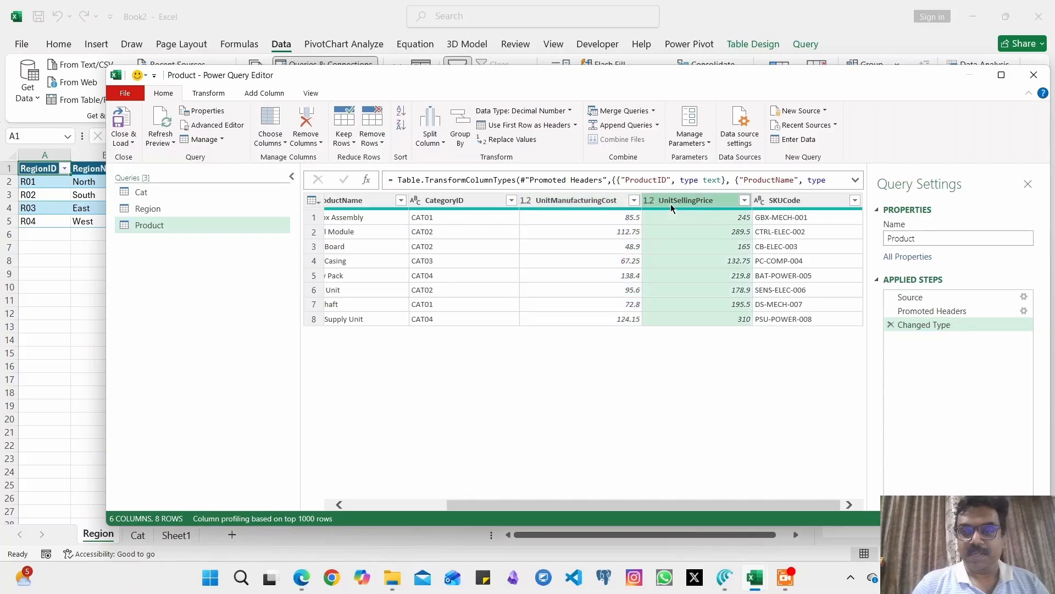
{"action": "left_click", "coordinate": [772, 203]}
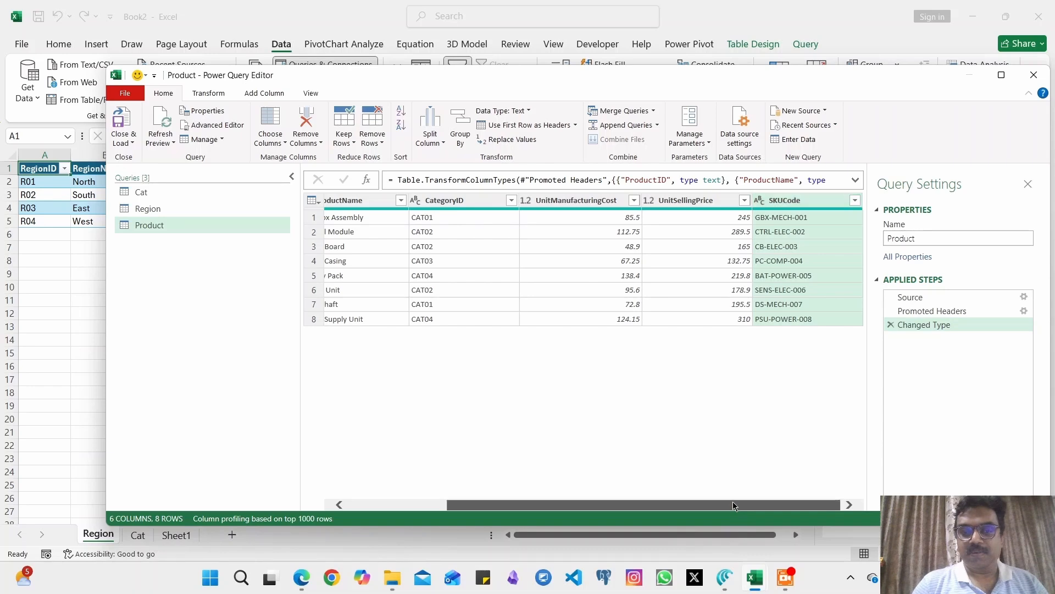
{"action": "left_click_drag", "start_coordinate": [733, 502], "coordinate": [476, 498]}
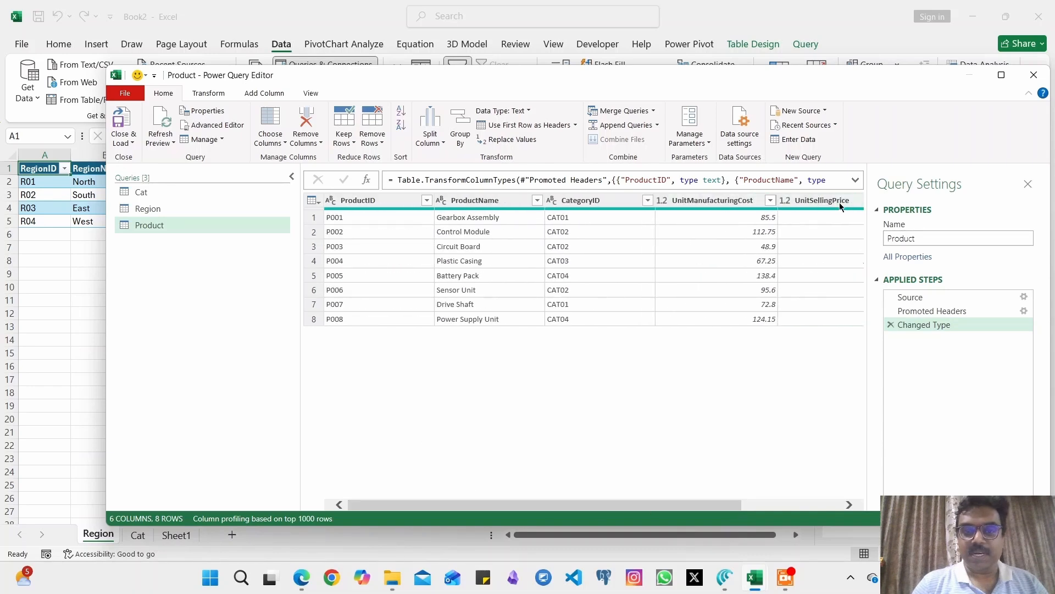
{"action": "left_click", "coordinate": [138, 135]}
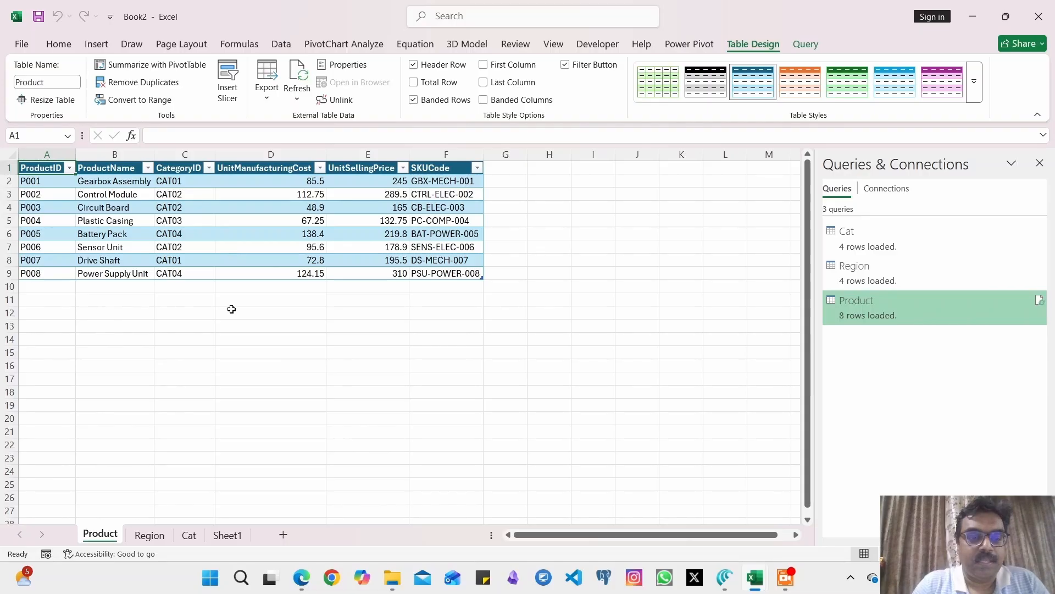
Start a text/CSV data import of Date.csv from the Excel Basics YT folder.
{"action": "left_click", "coordinate": [285, 44]}
{"action": "left_click", "coordinate": [34, 98]}
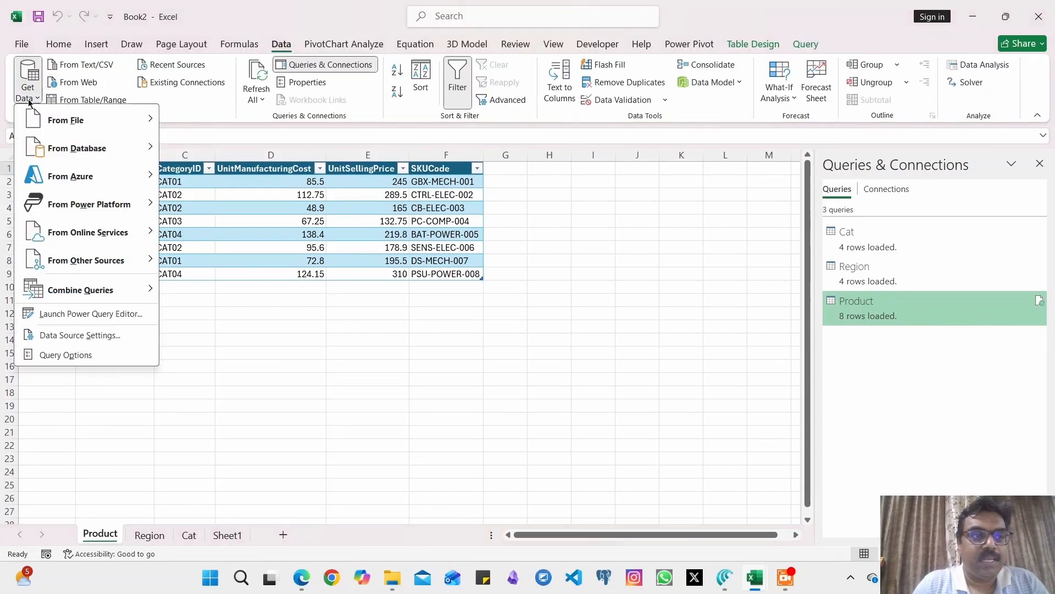
{"action": "mouse_move", "coordinate": [99, 123]}
{"action": "left_click", "coordinate": [203, 148]}
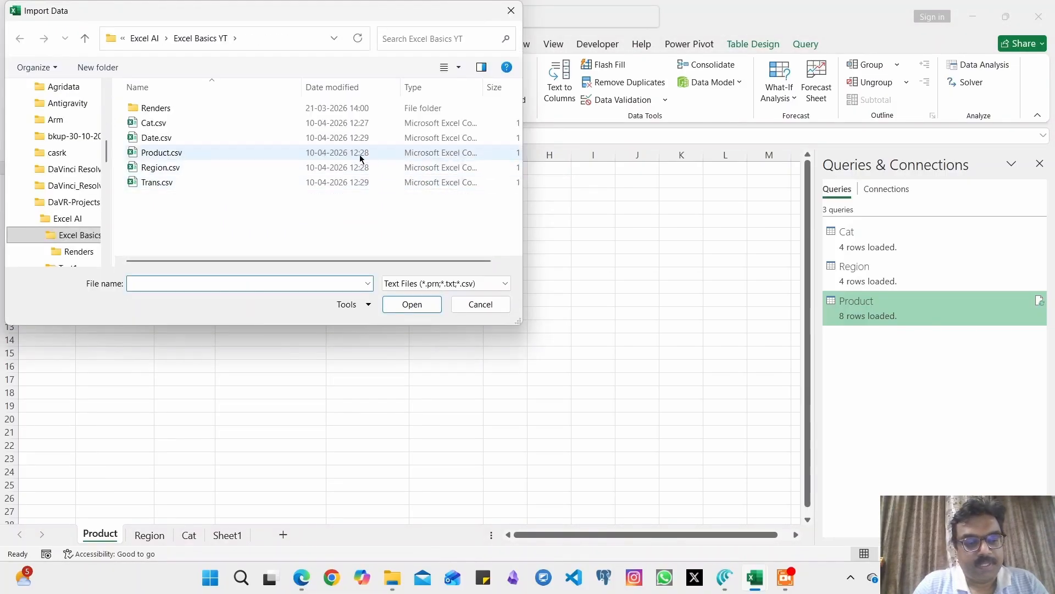
{"action": "left_click", "coordinate": [155, 138]}
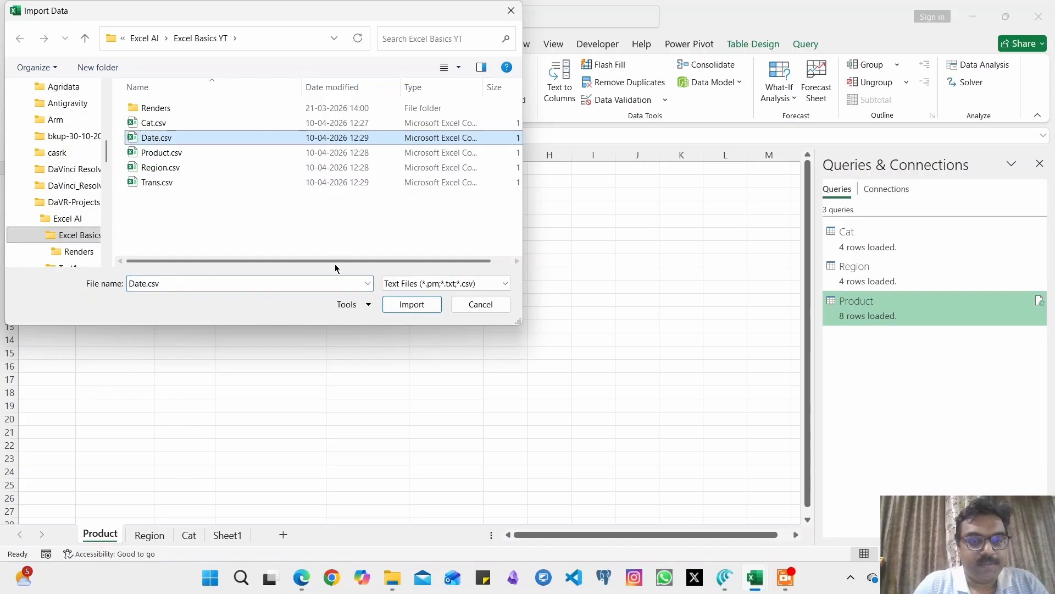
{"action": "left_click", "coordinate": [410, 304]}
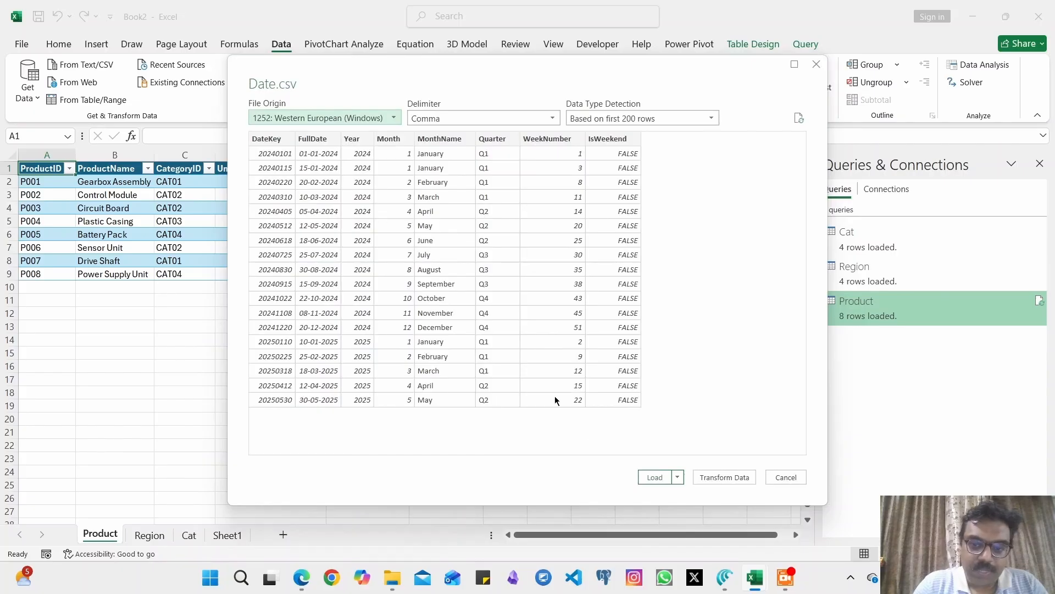
Open the Date data in Power Query, choose the Date type for FullDate, and check the remaining columns through IsWeekend.
{"action": "left_click", "coordinate": [710, 477]}
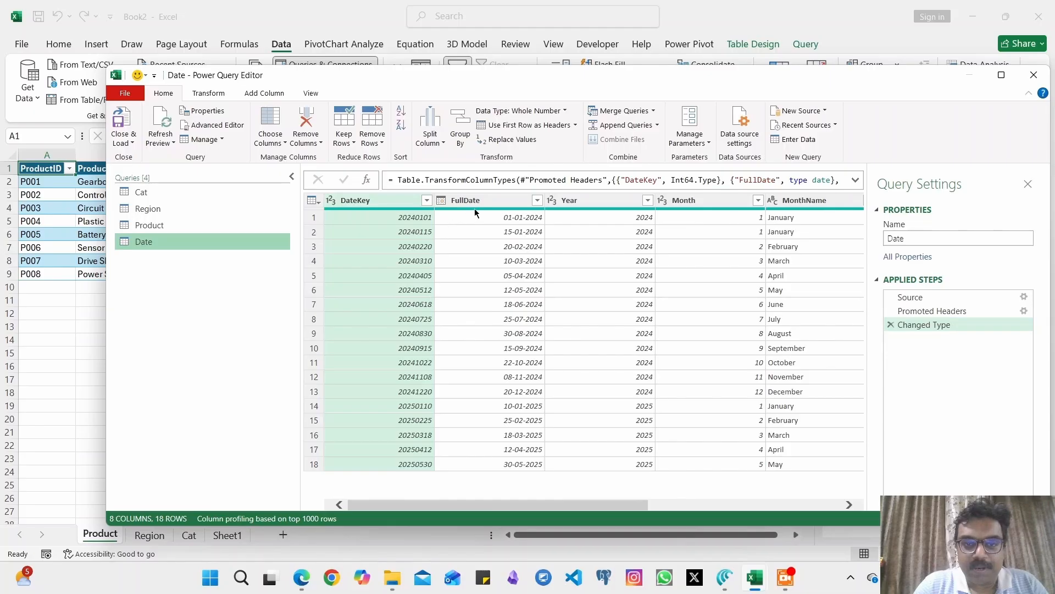
{"action": "left_click", "coordinate": [441, 200]}
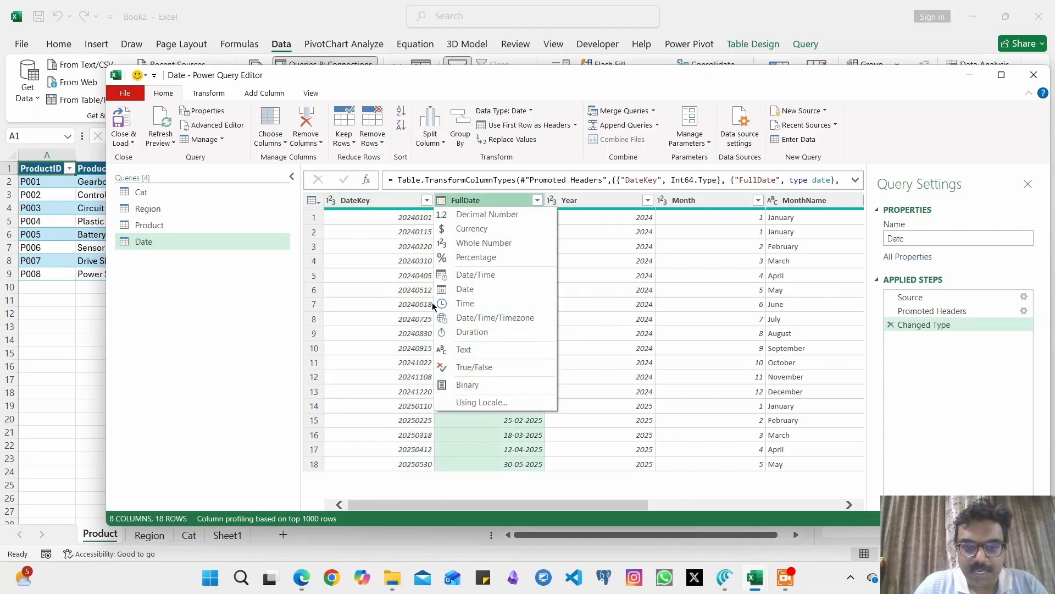
{"action": "left_click", "coordinate": [465, 289]}
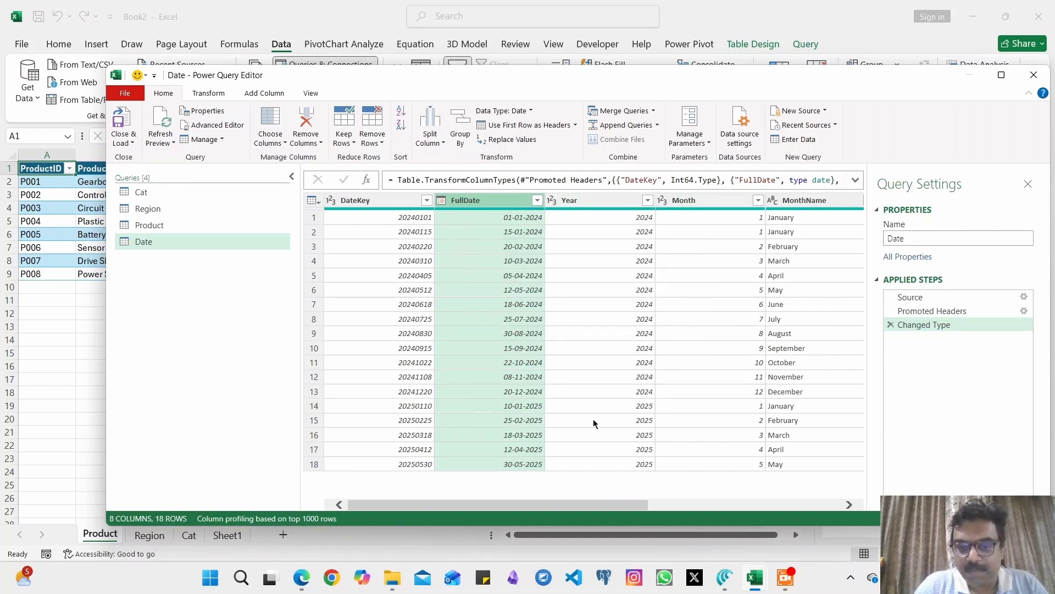
{"action": "left_click_drag", "start_coordinate": [593, 509], "coordinate": [723, 495]}
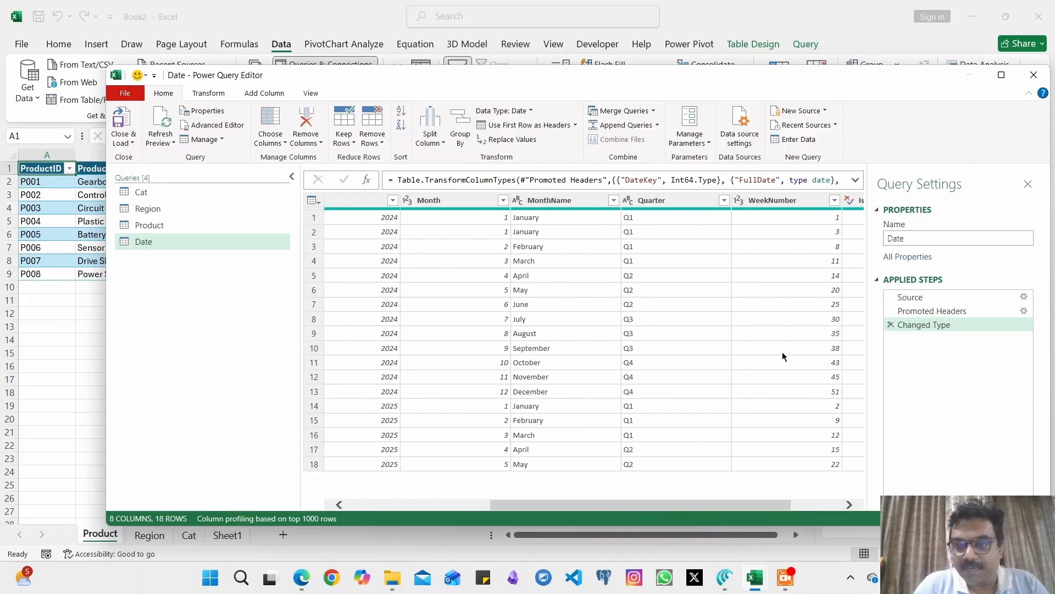
{"action": "left_click_drag", "start_coordinate": [758, 503], "coordinate": [808, 503]}
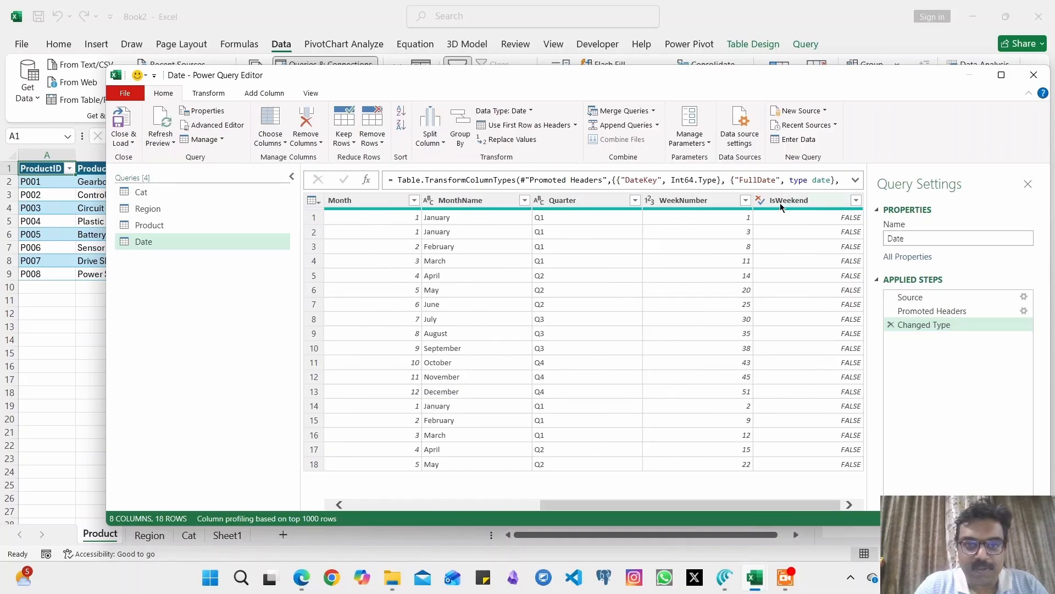
Close the Power Query Editor and load the Date query into a worksheet table.
{"action": "left_click", "coordinate": [140, 243]}
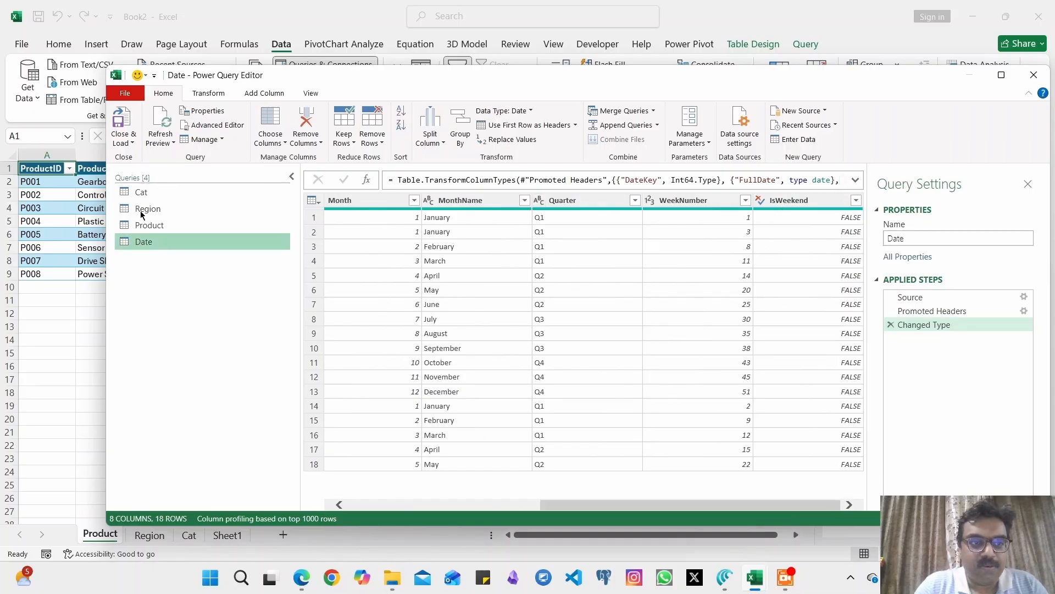
{"action": "left_click", "coordinate": [121, 124]}
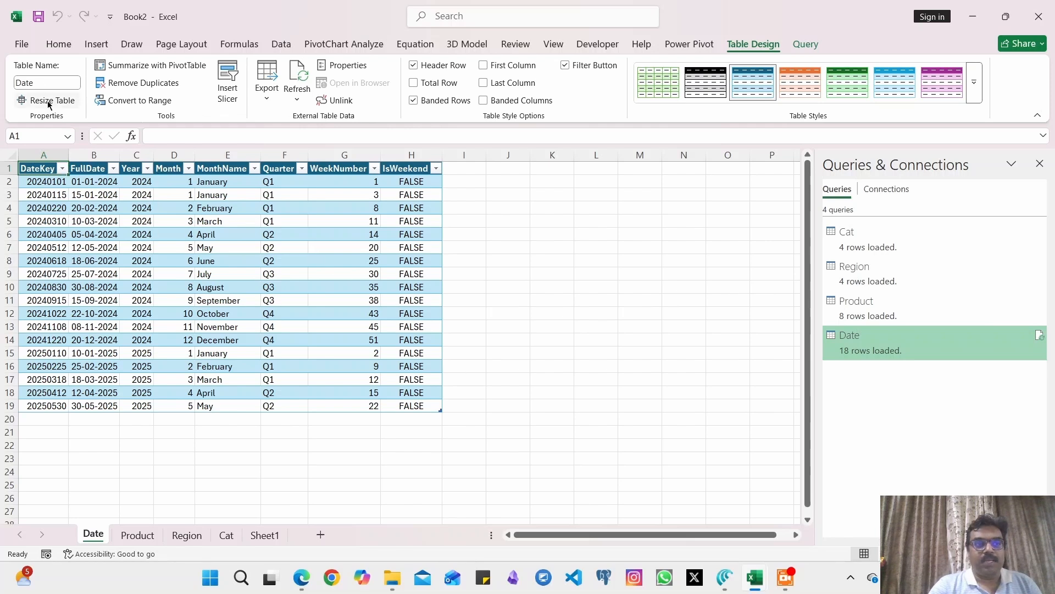
{"action": "left_click", "coordinate": [36, 79]}
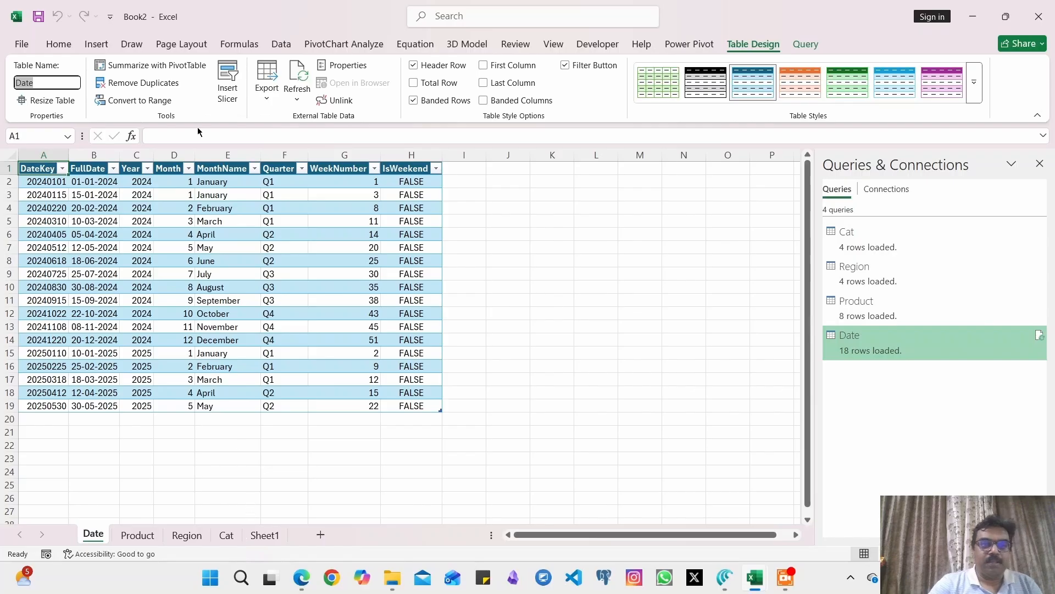
Import Trans.csv from the Excel Basics YT folder and open its data for transformation in Power Query.
{"action": "left_click", "coordinate": [279, 46]}
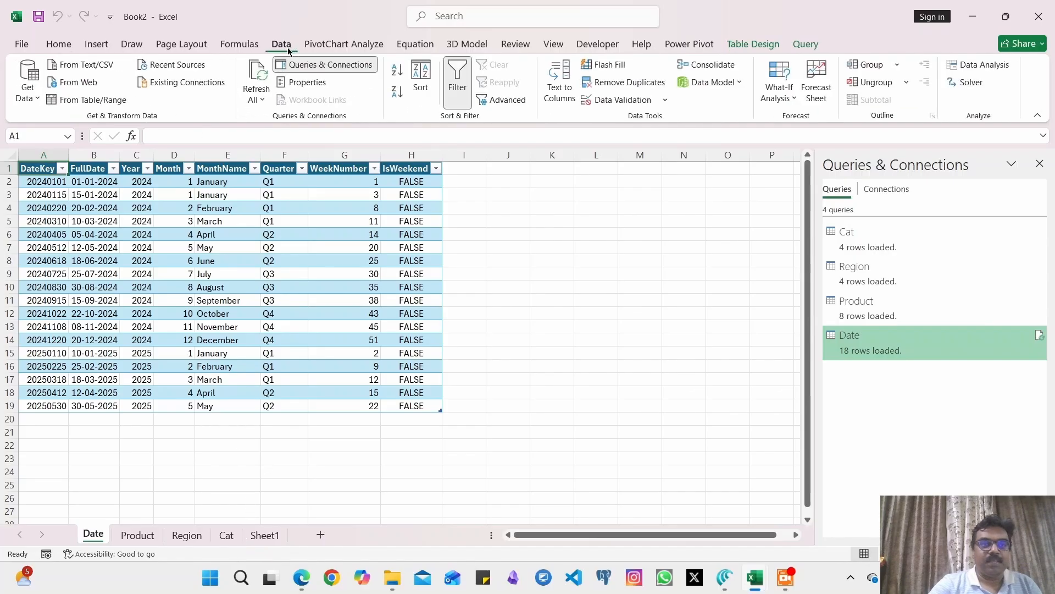
{"action": "left_click", "coordinate": [27, 83]}
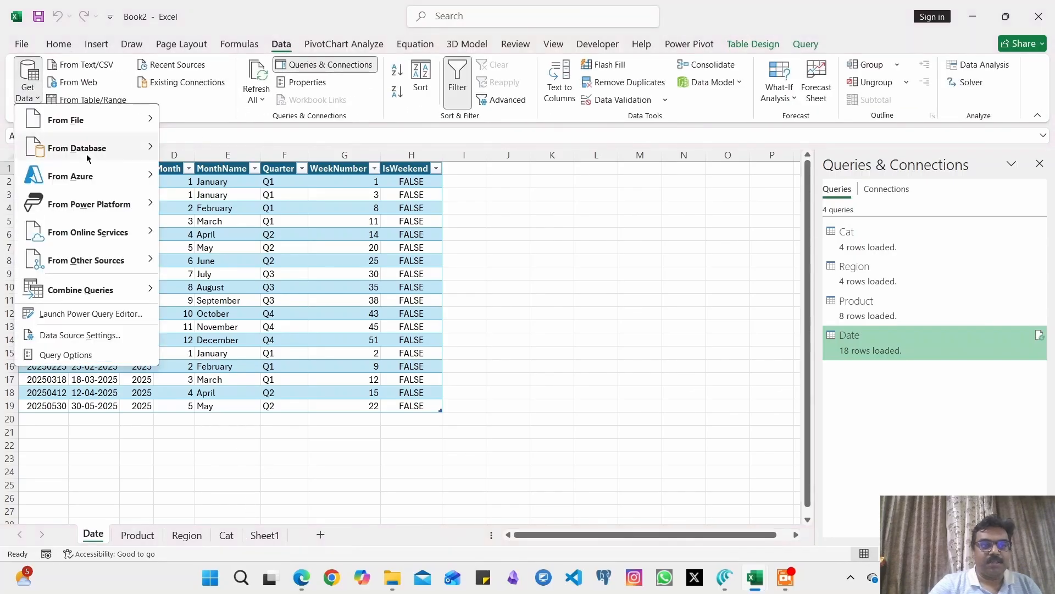
{"action": "mouse_move", "coordinate": [148, 132]}
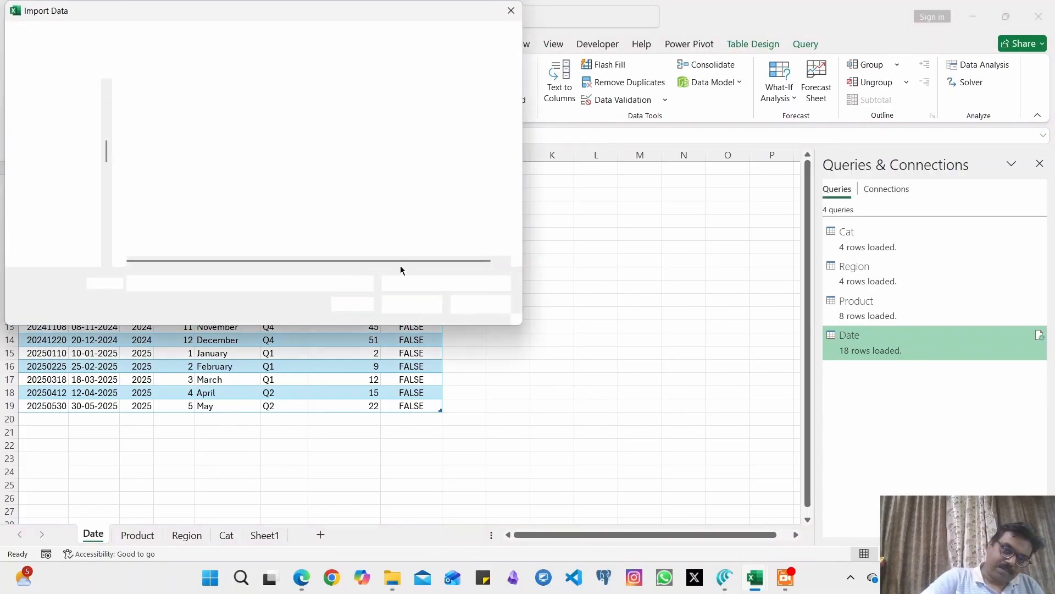
{"action": "left_click", "coordinate": [168, 185]}
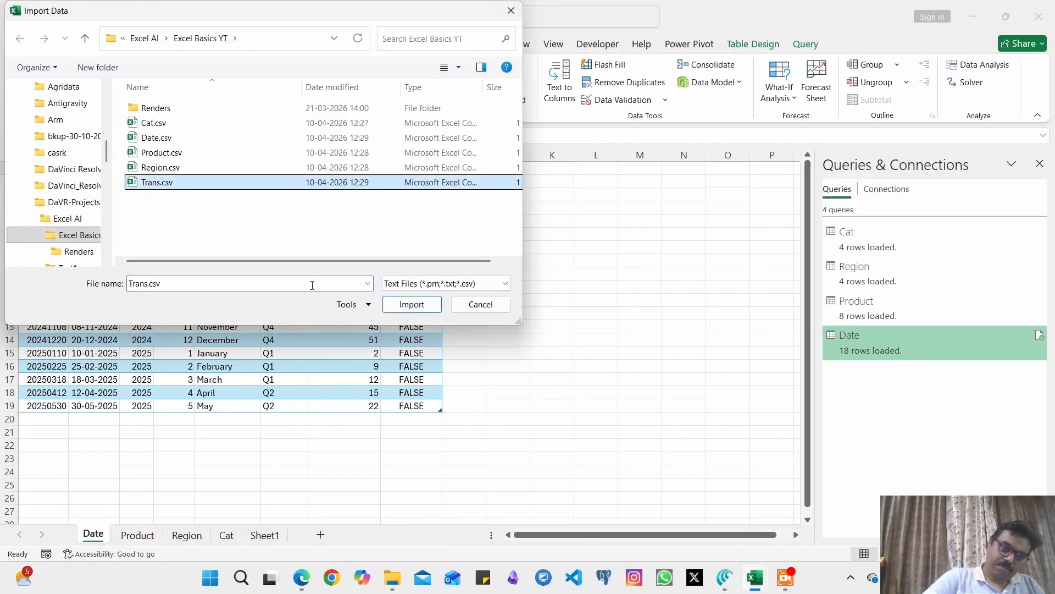
{"action": "left_click", "coordinate": [404, 308]}
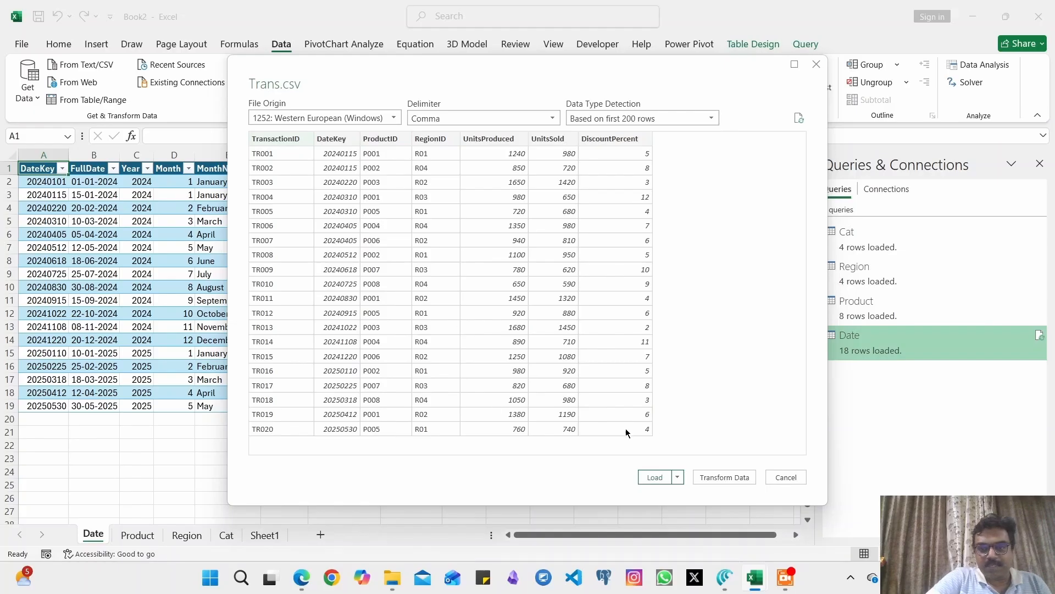
{"action": "left_click", "coordinate": [734, 479]}
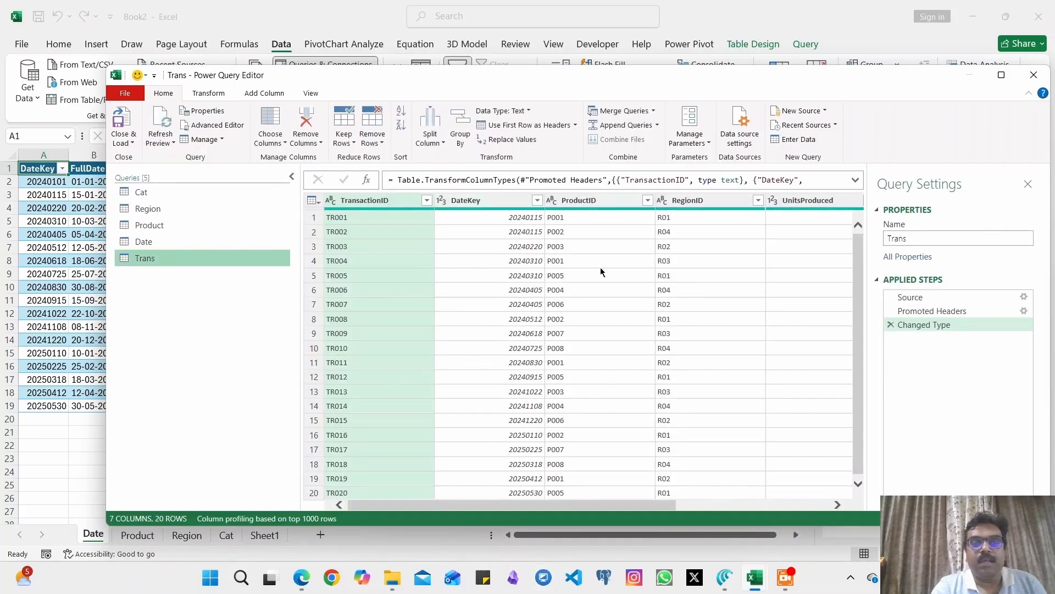
Change the DiscountPercent column of the Trans query to Decimal Number, replacing the current type conversion.
{"action": "left_click", "coordinate": [731, 505]}
{"action": "left_click", "coordinate": [784, 202]}
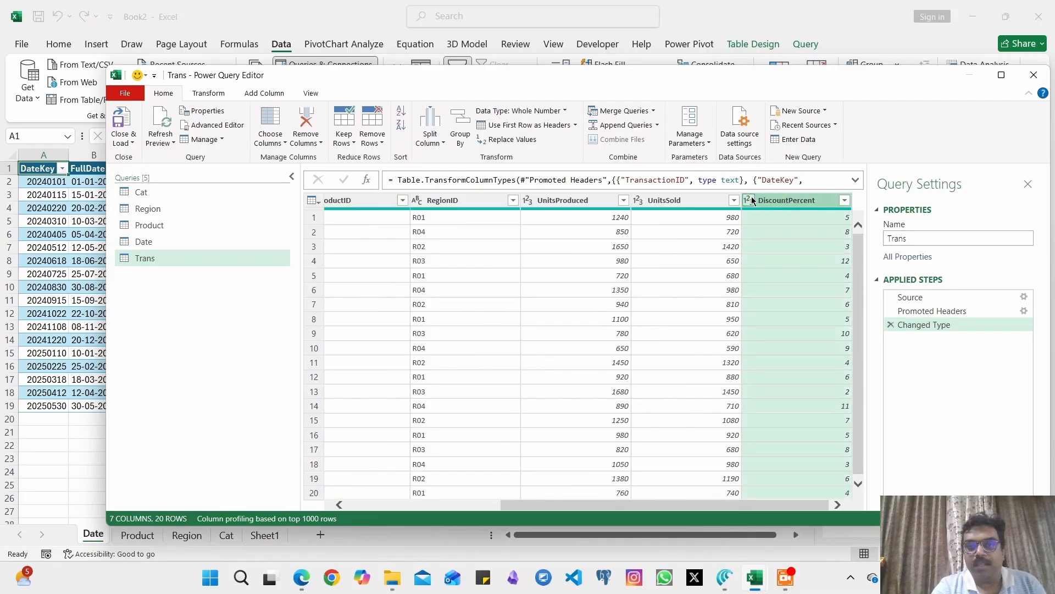
{"action": "left_click", "coordinate": [752, 200]}
{"action": "left_click", "coordinate": [767, 217]}
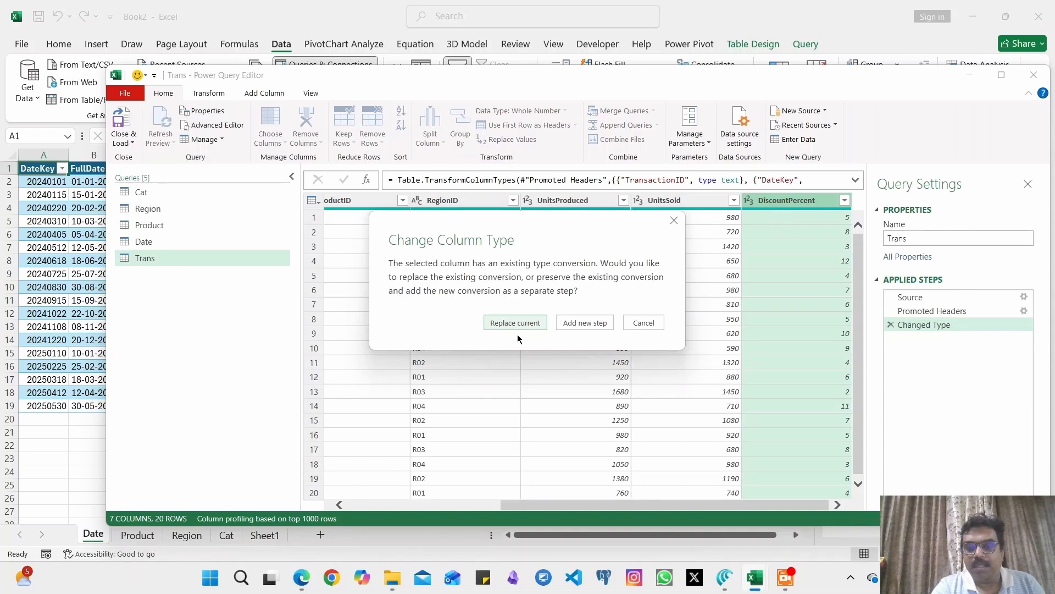
{"action": "left_click", "coordinate": [517, 321]}
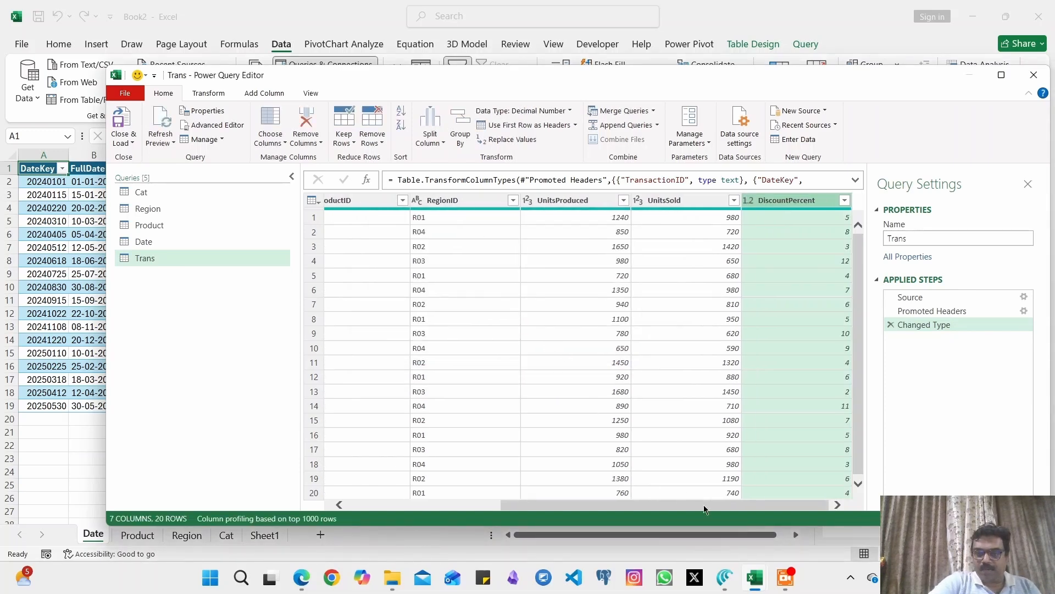
Look over the Trans query's columns and load the query into a worksheet table.
{"action": "left_click_drag", "start_coordinate": [721, 504], "coordinate": [559, 477]}
{"action": "left_click_drag", "start_coordinate": [448, 463], "coordinate": [449, 361]}
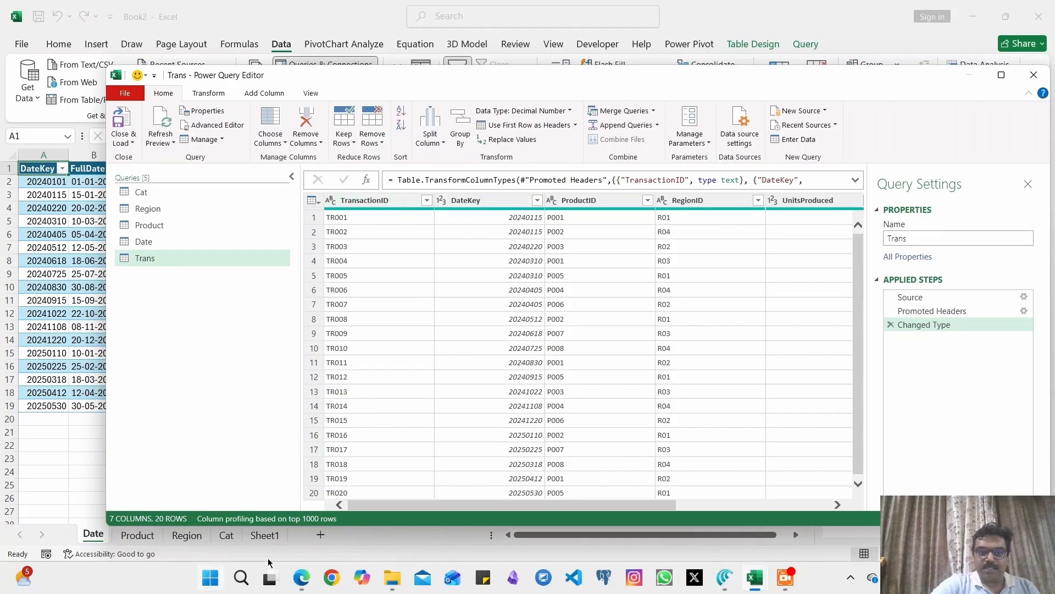
{"action": "left_click_drag", "start_coordinate": [415, 505], "coordinate": [416, 505]}
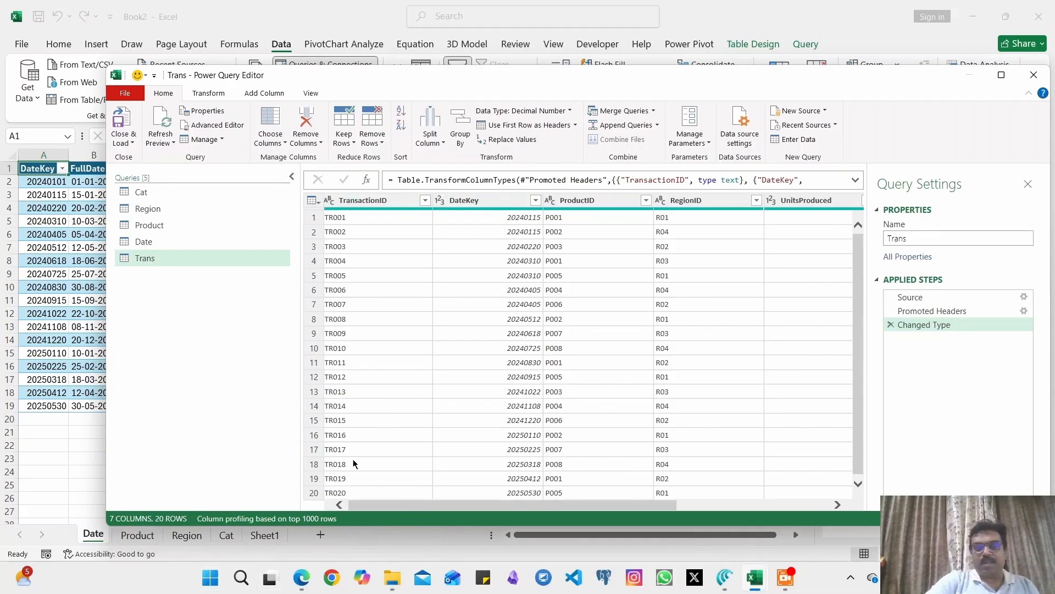
{"action": "left_click", "coordinate": [121, 127]}
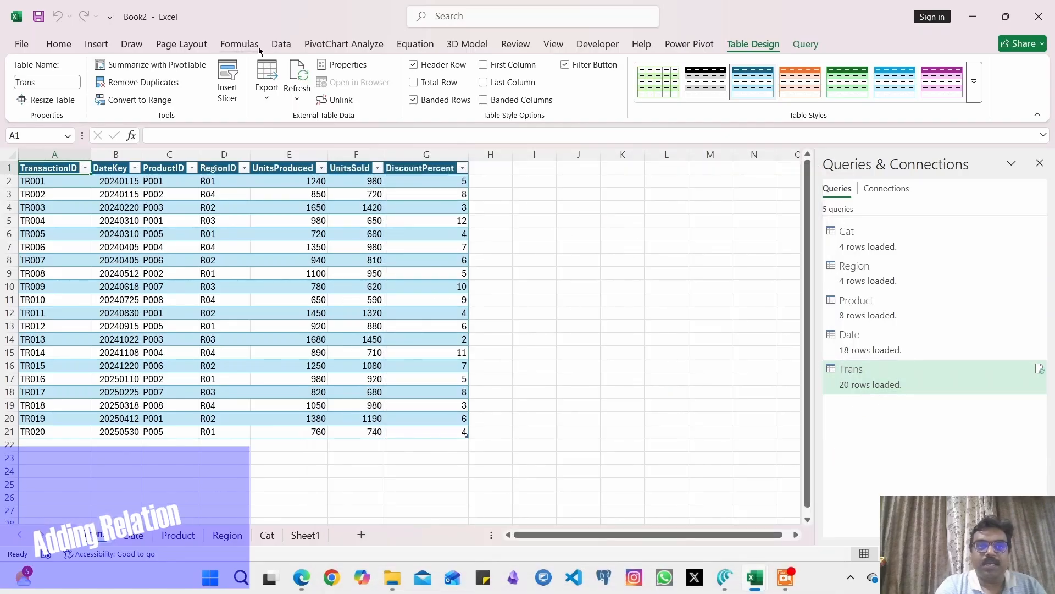
Create a relationship from the Trans table's ProductID column to the Product table's ProductID as the primary column.
{"action": "left_click", "coordinate": [283, 45]}
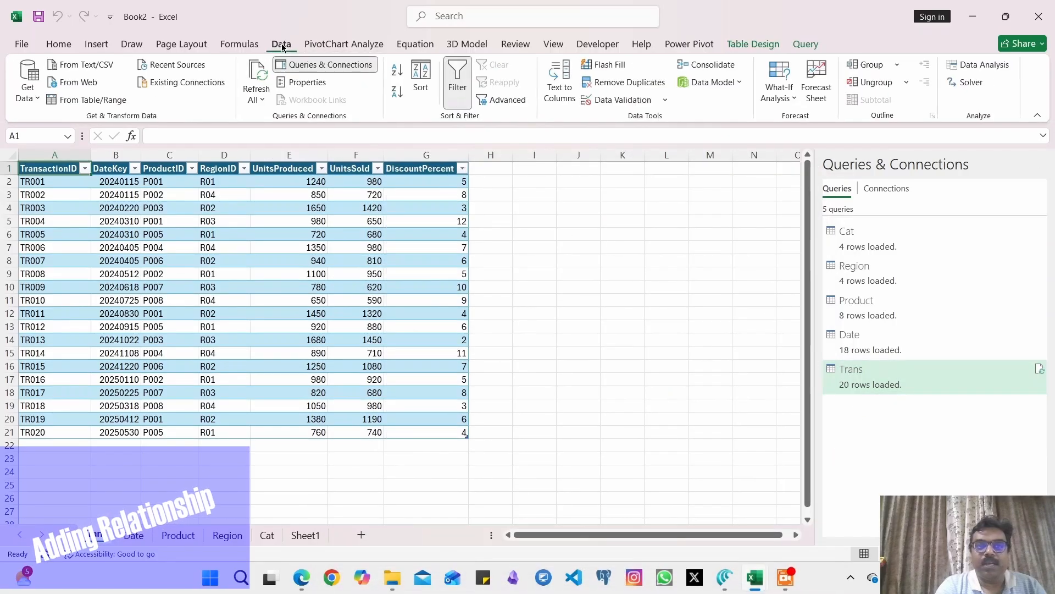
{"action": "left_click", "coordinate": [719, 83]}
{"action": "left_click", "coordinate": [735, 142]}
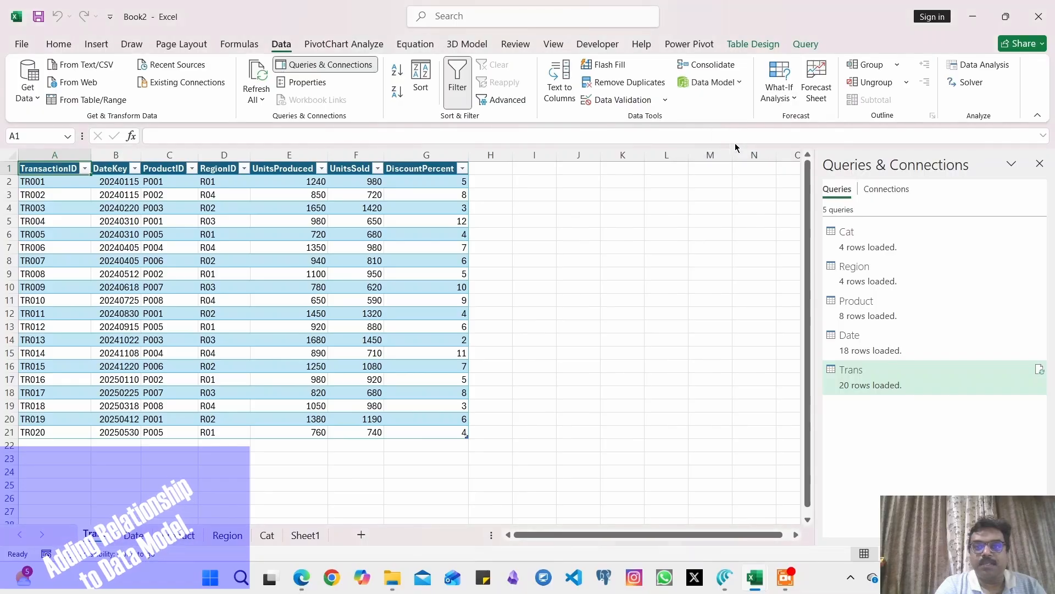
{"action": "left_click", "coordinate": [700, 191]}
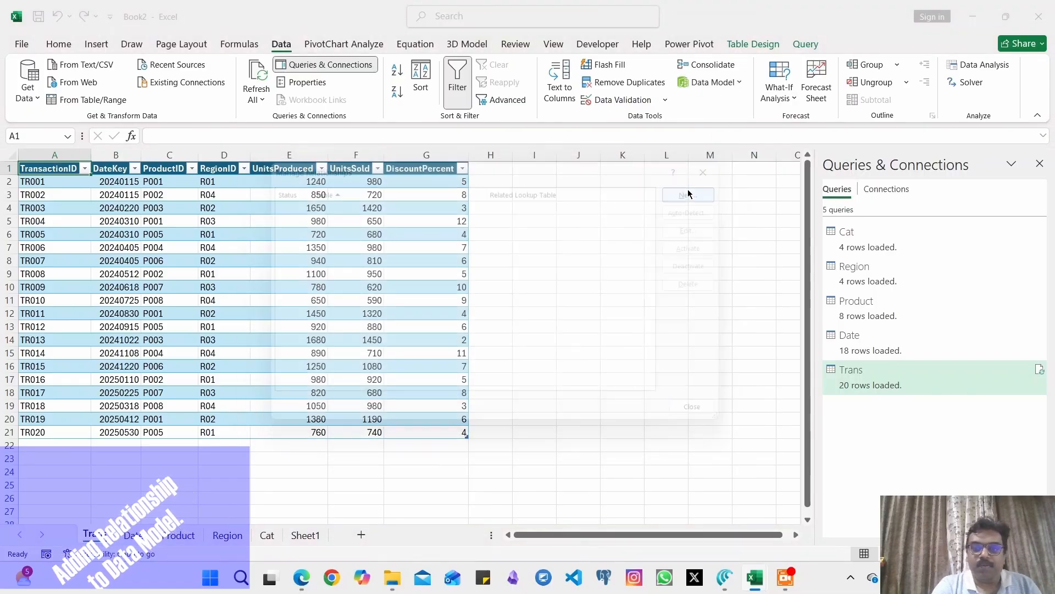
{"action": "left_click", "coordinate": [493, 278]}
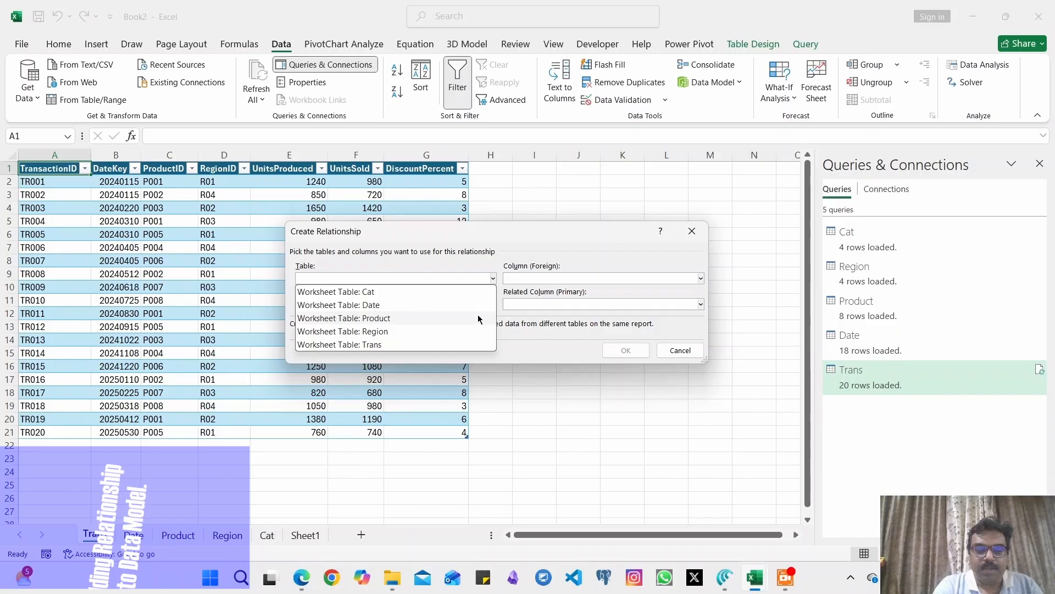
{"action": "left_click", "coordinate": [479, 346]}
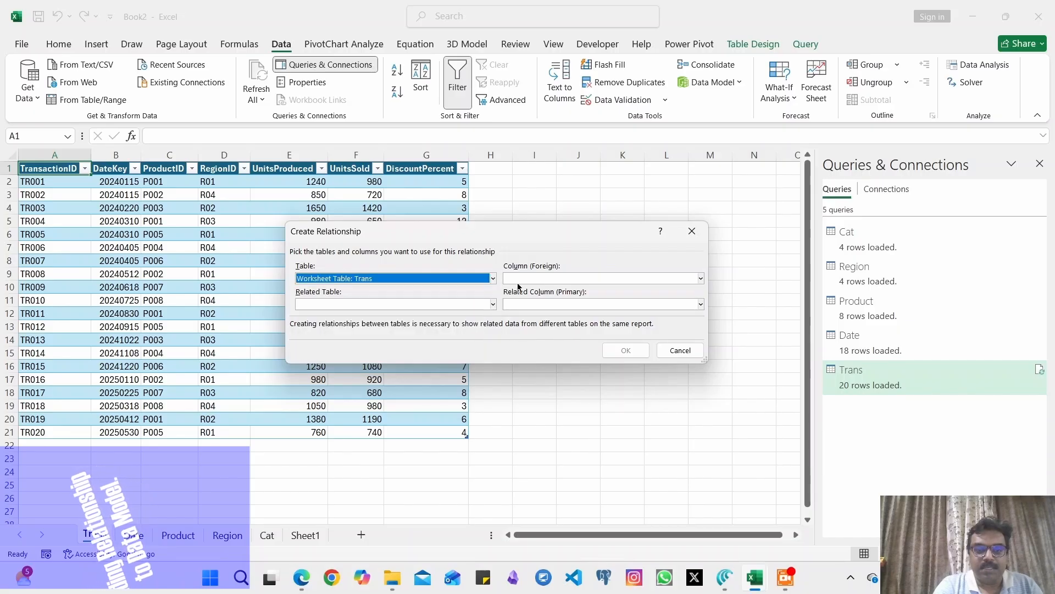
{"action": "left_click", "coordinate": [701, 279]}
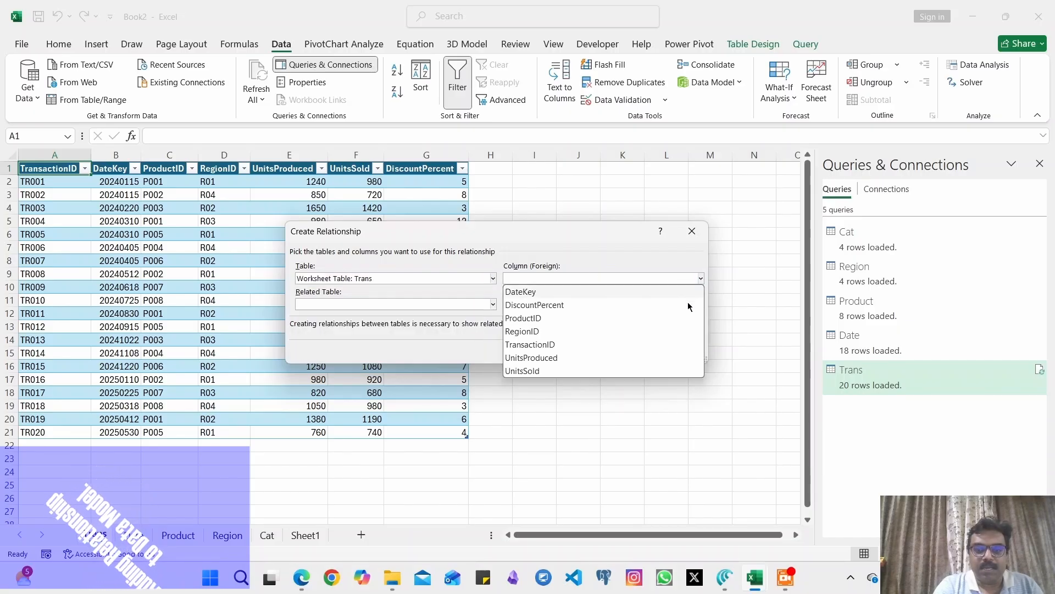
{"action": "left_click", "coordinate": [669, 321]}
{"action": "left_click", "coordinate": [493, 304]}
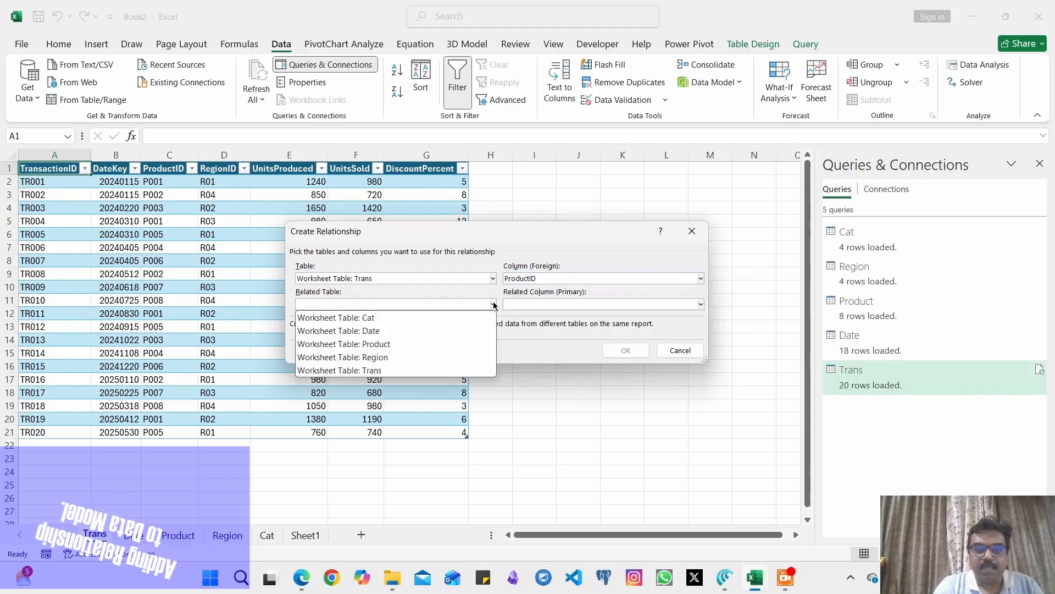
{"action": "left_click", "coordinate": [470, 344]}
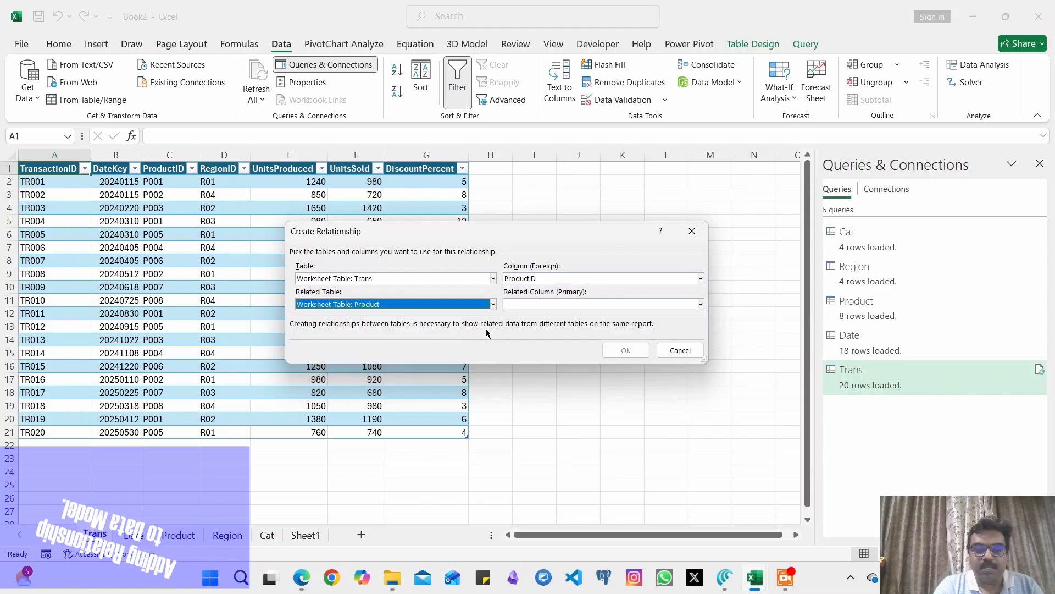
{"action": "left_click", "coordinate": [702, 306]}
{"action": "left_click", "coordinate": [674, 329]}
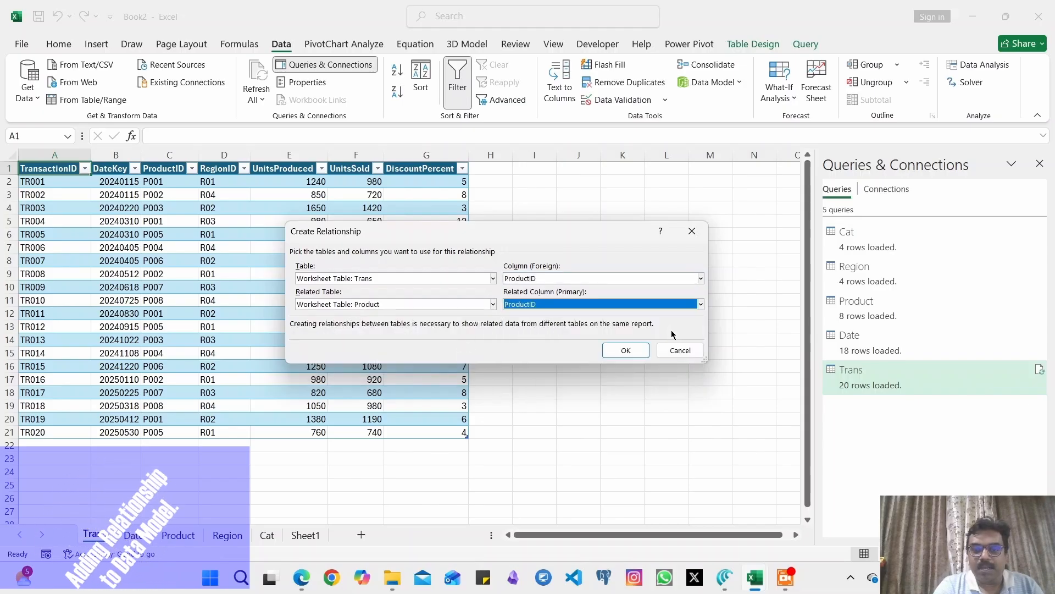
{"action": "left_click", "coordinate": [639, 353]}
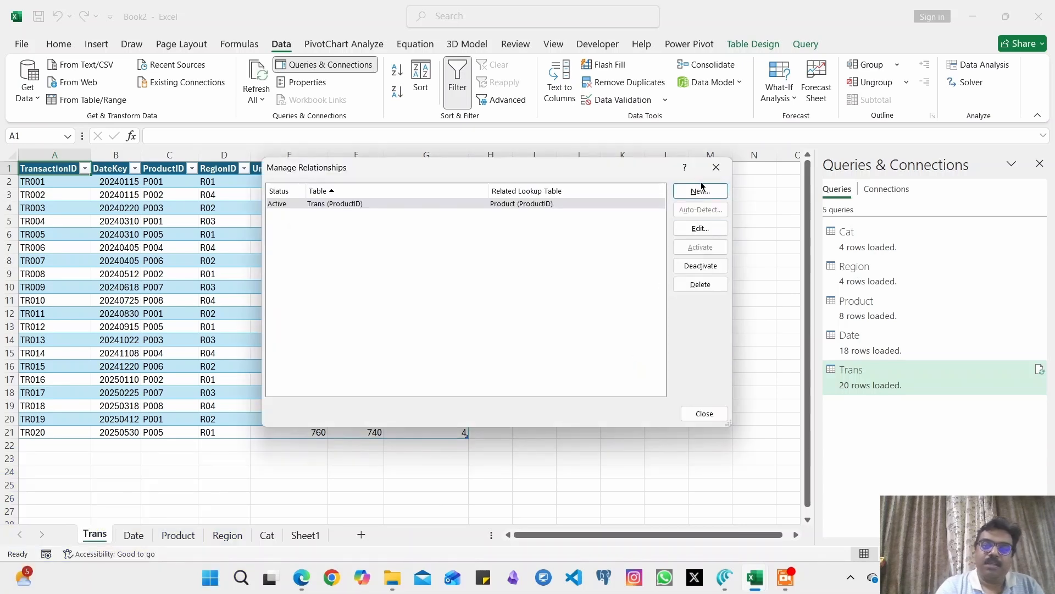
Create a relationship from the Trans table's RegionID column to the Region table's RegionID as the primary column.
{"action": "left_click", "coordinate": [700, 194]}
{"action": "left_click", "coordinate": [492, 278]}
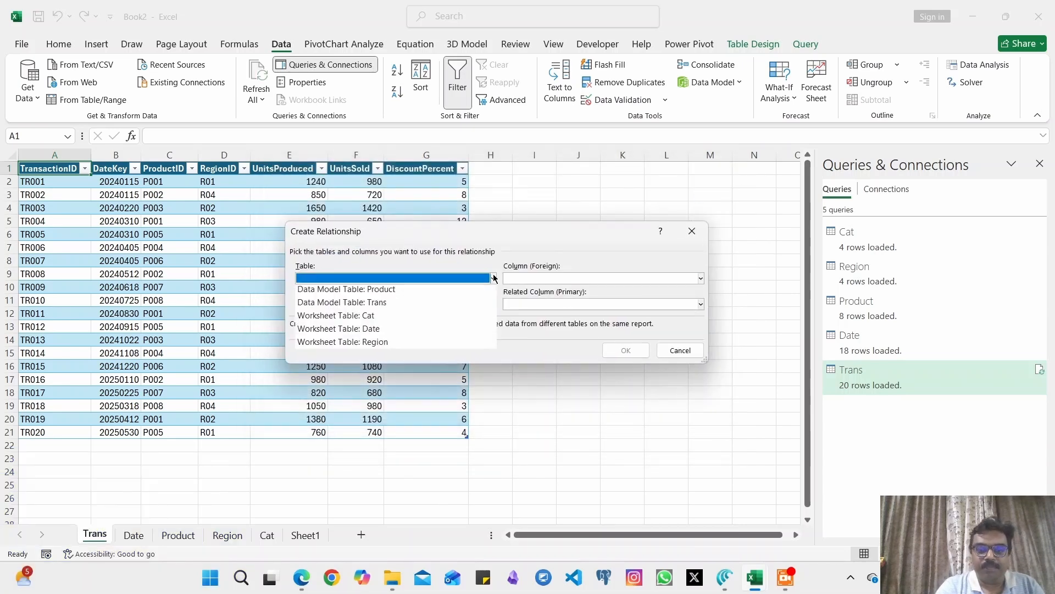
{"action": "left_click", "coordinate": [418, 305]}
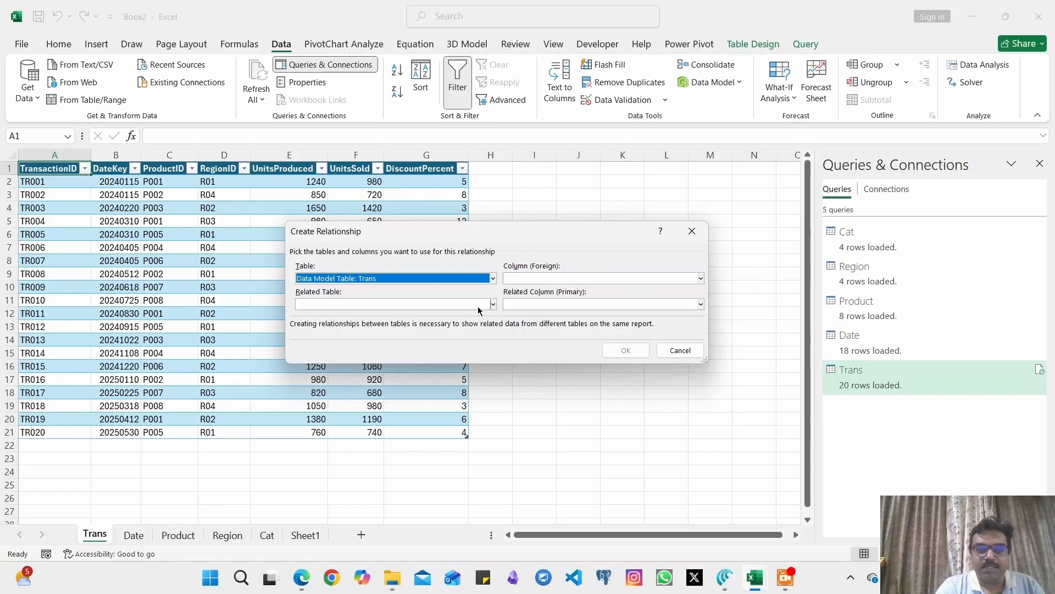
{"action": "left_click", "coordinate": [702, 278]}
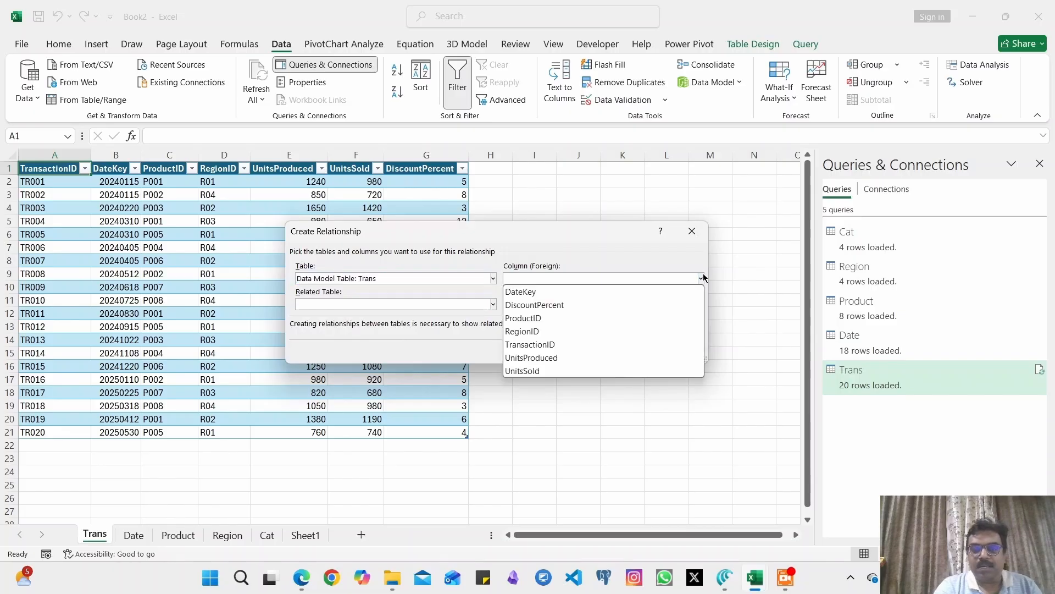
{"action": "left_click", "coordinate": [657, 332]}
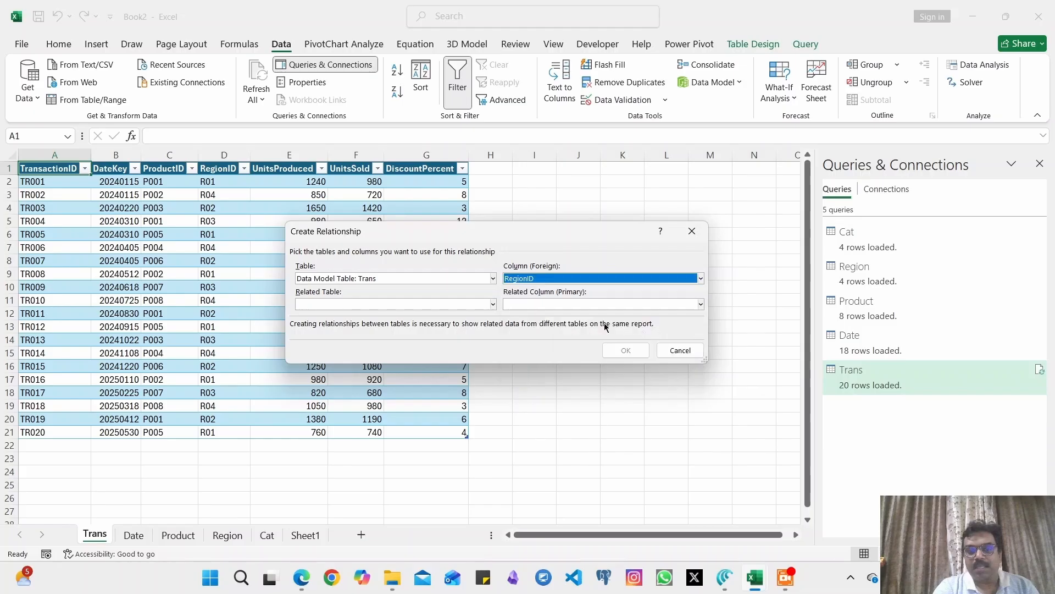
{"action": "left_click", "coordinate": [490, 307]}
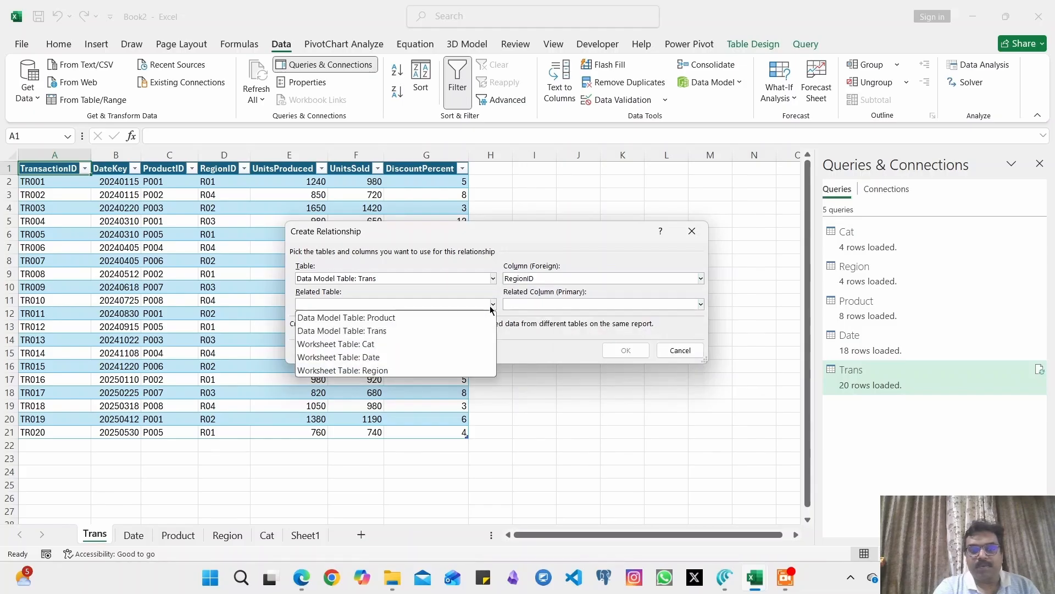
{"action": "left_click", "coordinate": [453, 370]}
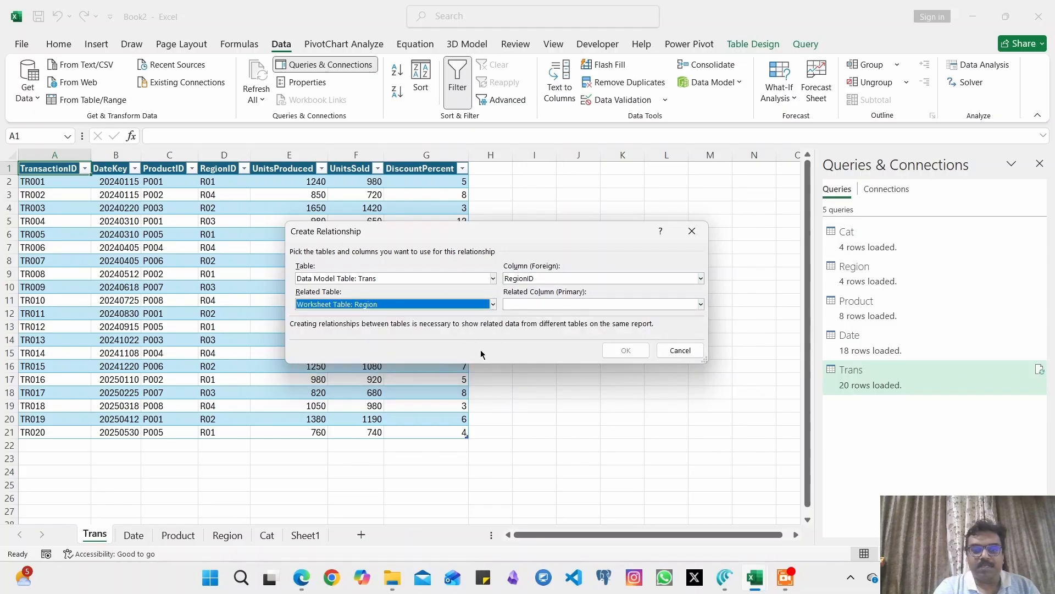
{"action": "left_click", "coordinate": [688, 305]}
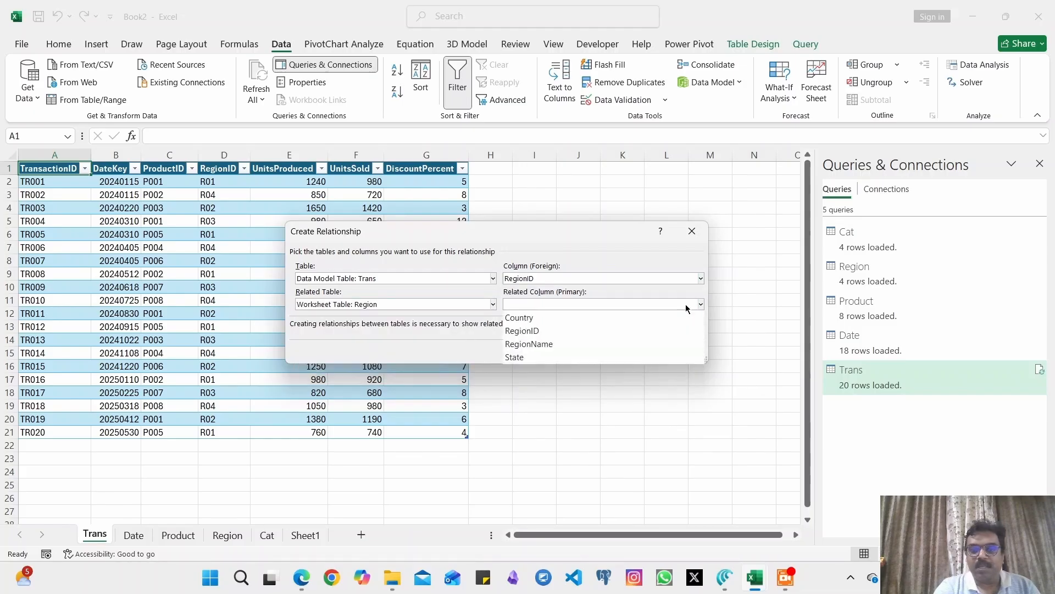
{"action": "left_click", "coordinate": [677, 333]}
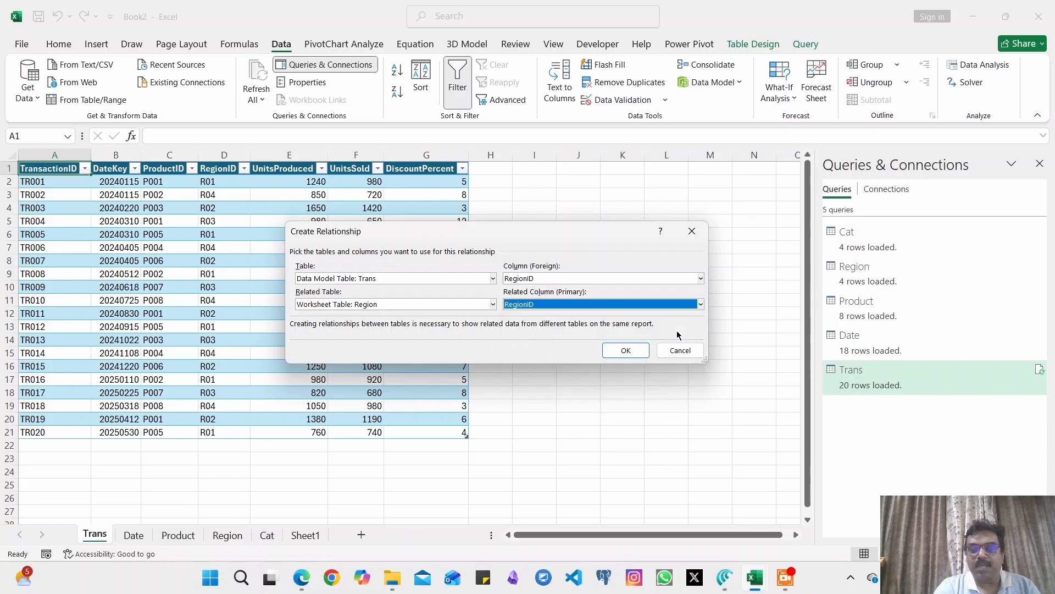
{"action": "left_click", "coordinate": [642, 350]}
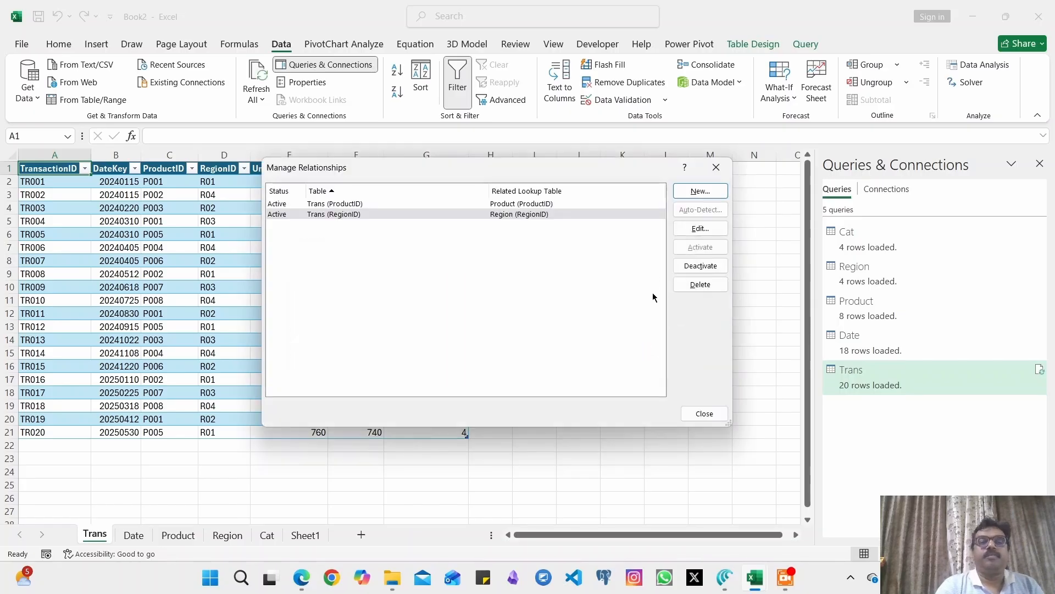
Create a relationship from the Trans table's DateKey column to the Date table's DateKey as the primary column.
{"action": "left_click", "coordinate": [699, 191]}
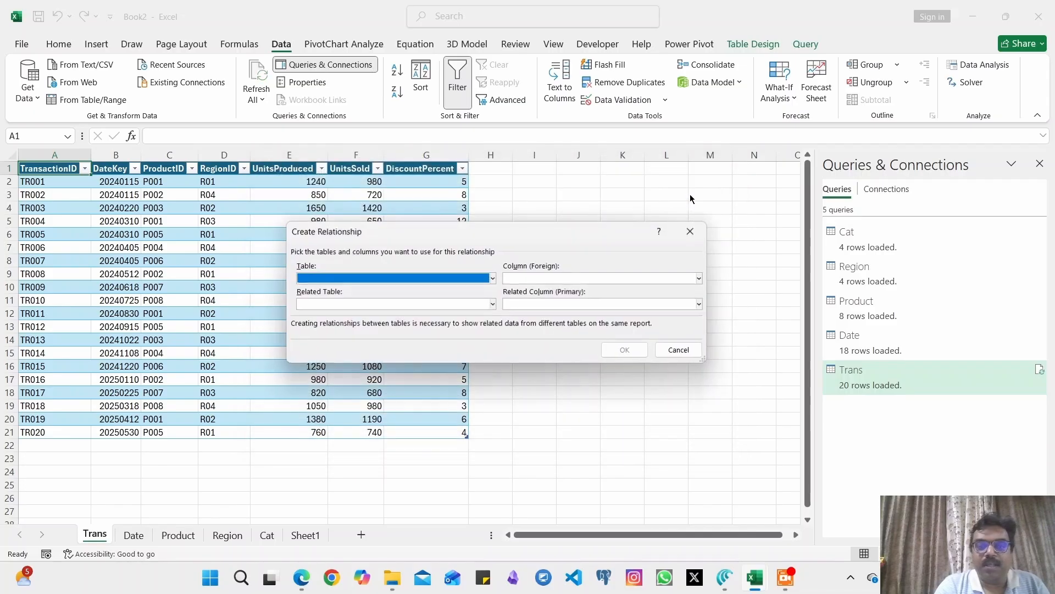
{"action": "left_click", "coordinate": [493, 278]}
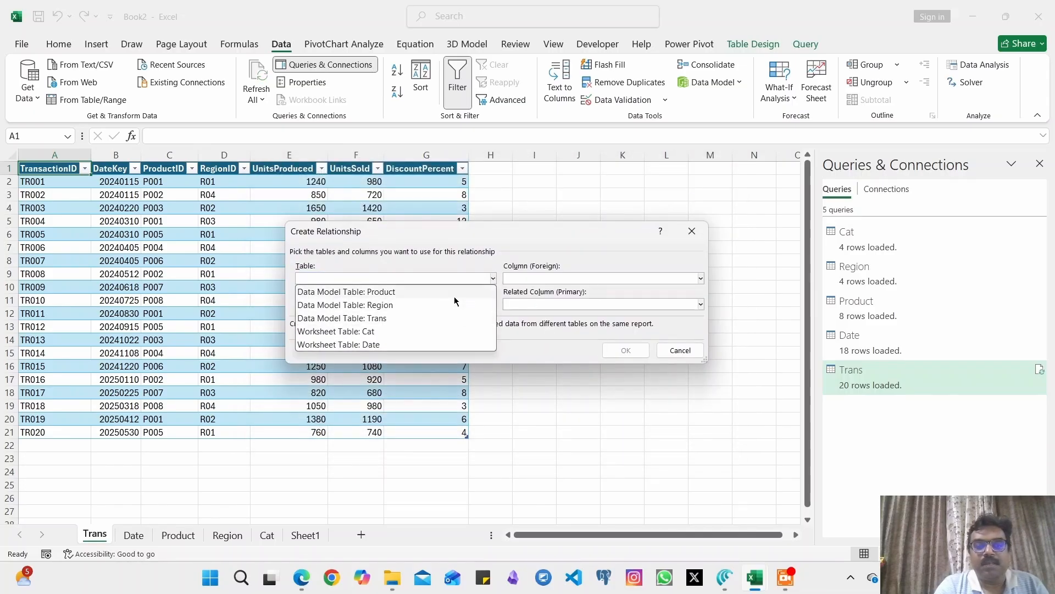
{"action": "left_click", "coordinate": [448, 321]}
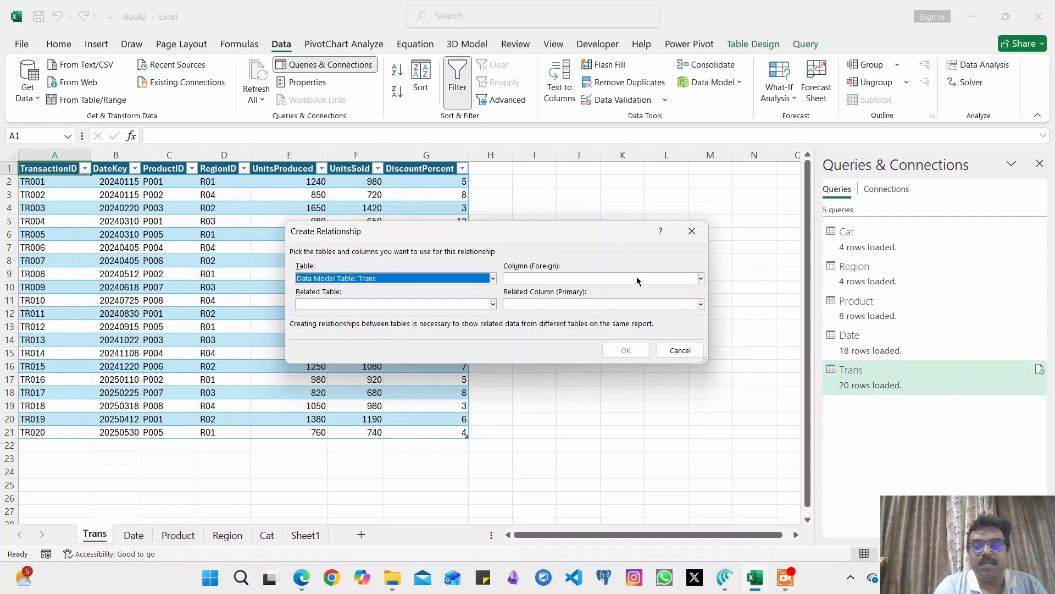
{"action": "left_click", "coordinate": [671, 277]}
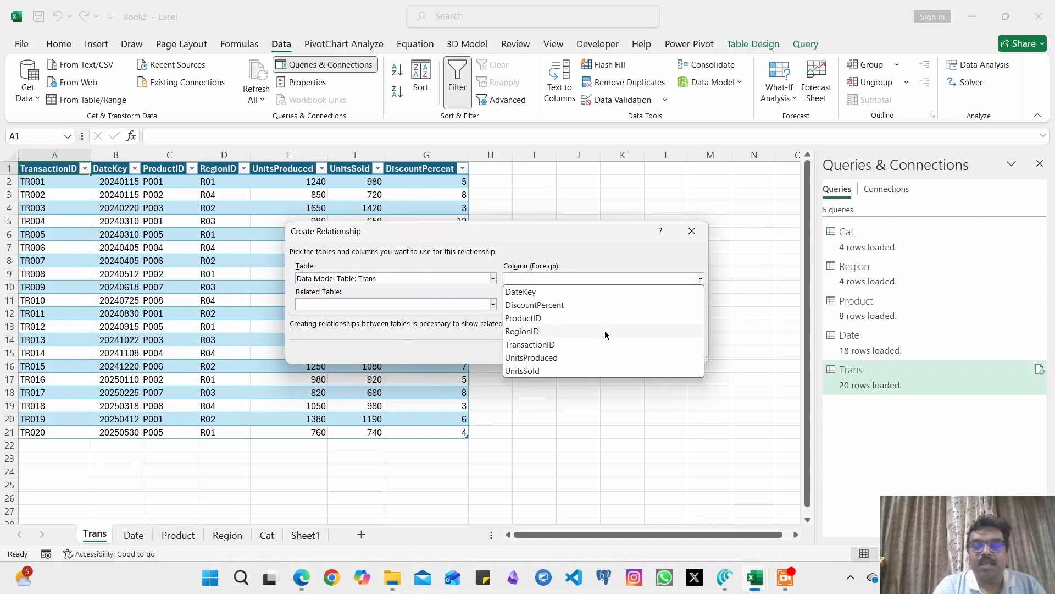
{"action": "left_click", "coordinate": [598, 290]}
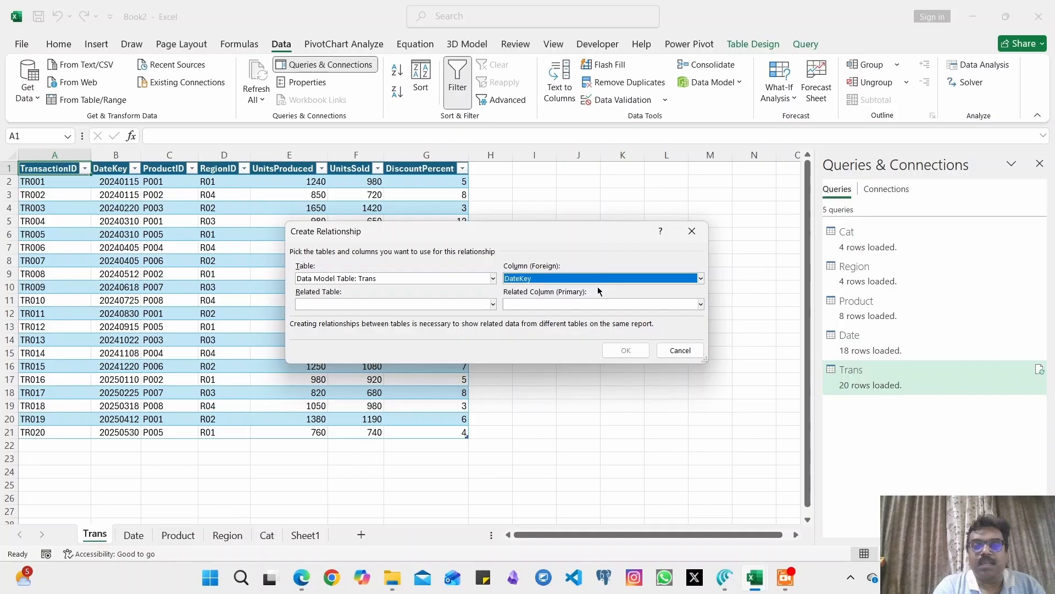
{"action": "left_click", "coordinate": [493, 304]}
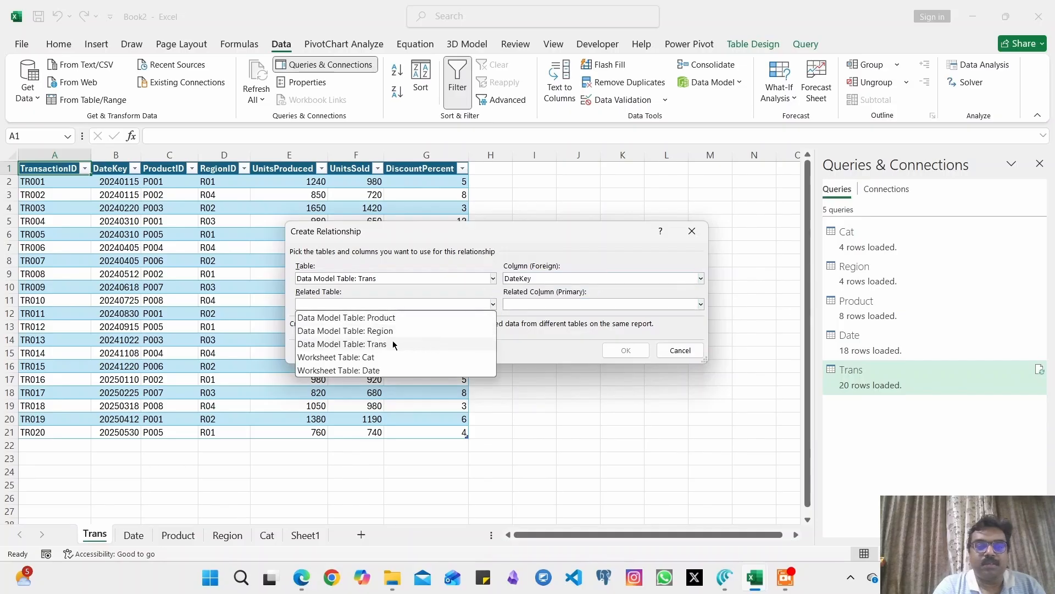
{"action": "left_click", "coordinate": [358, 370]}
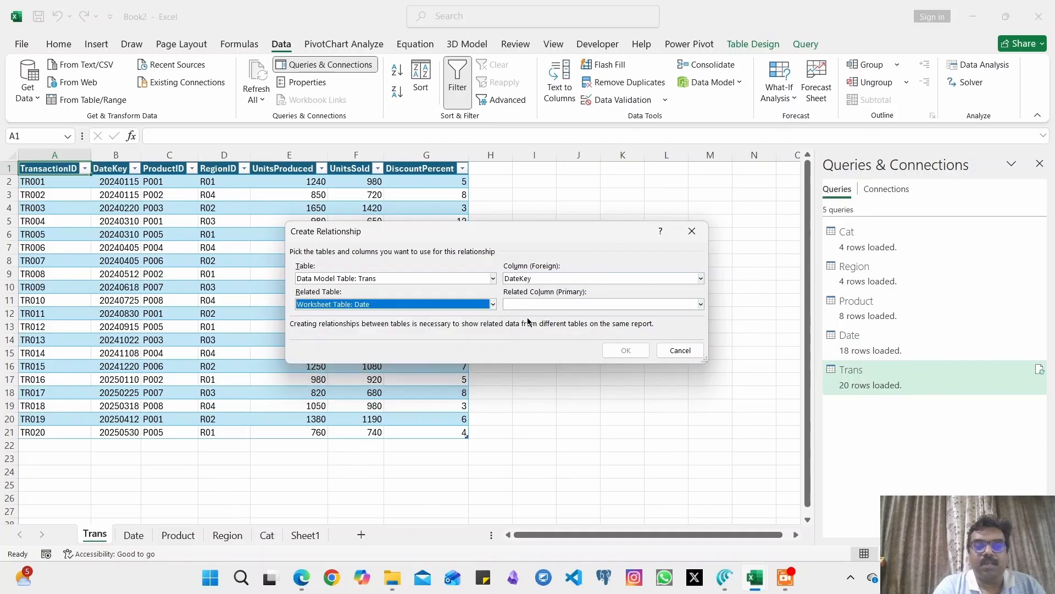
{"action": "left_click", "coordinate": [699, 304]}
{"action": "left_click", "coordinate": [677, 319]}
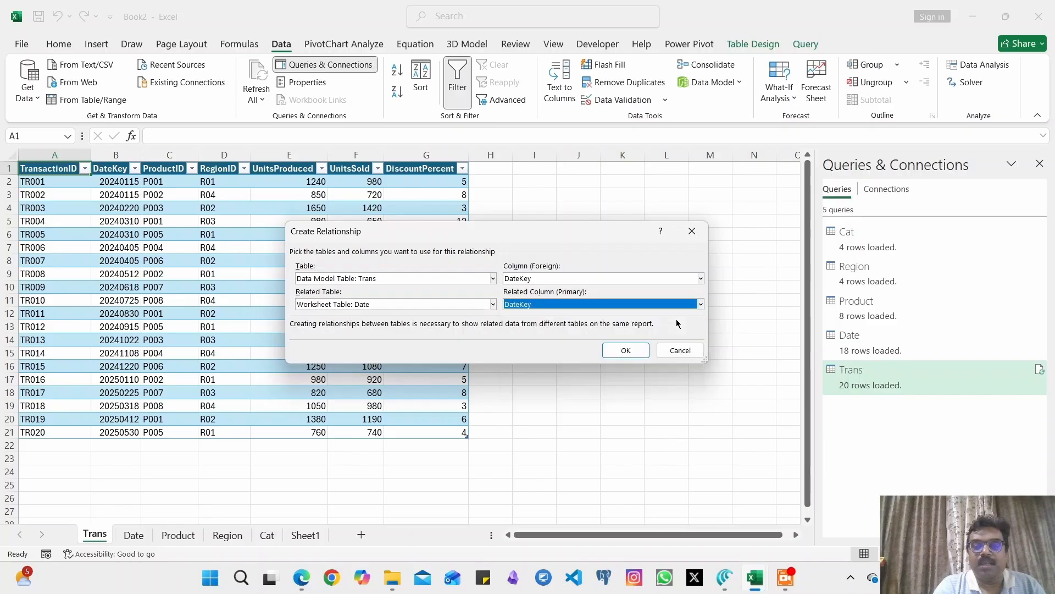
{"action": "left_click", "coordinate": [640, 352]}
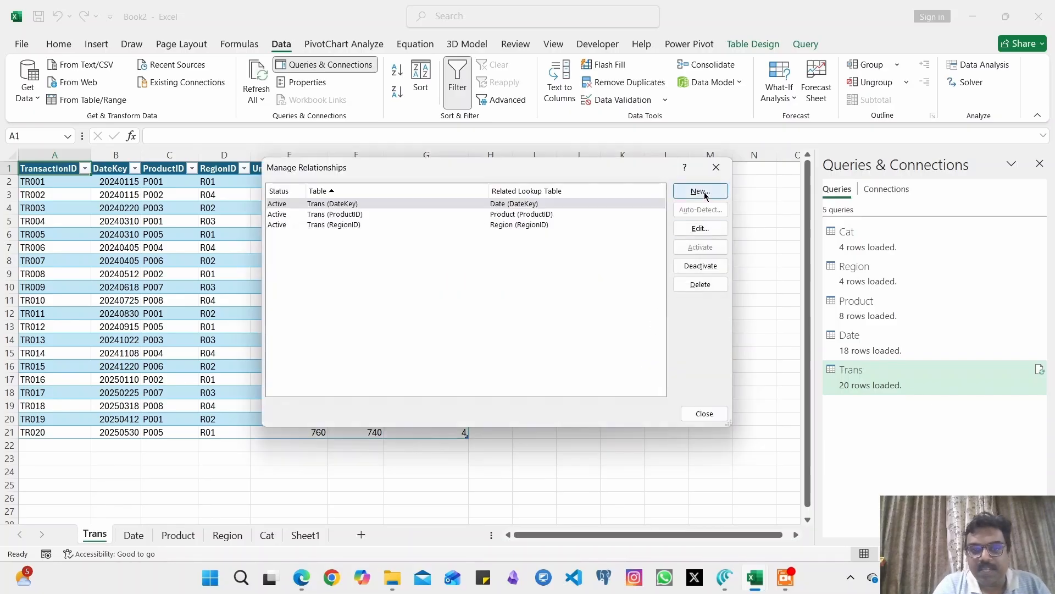
Create a relationship from the Product table's CategoryID column to the Cat table's CategoryID as the primary column.
{"action": "left_click", "coordinate": [704, 192]}
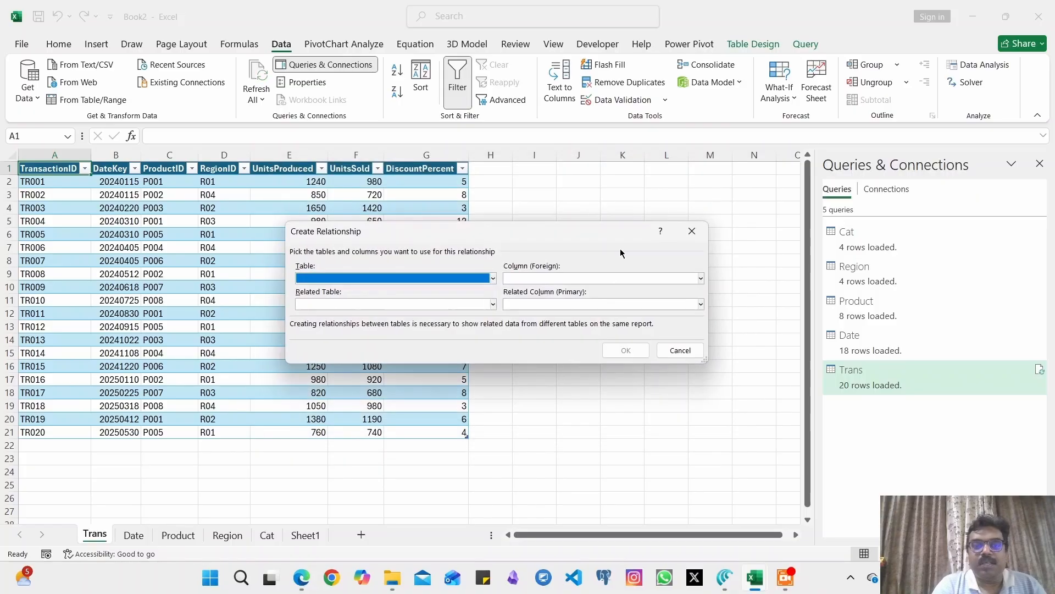
{"action": "left_click", "coordinate": [493, 278]}
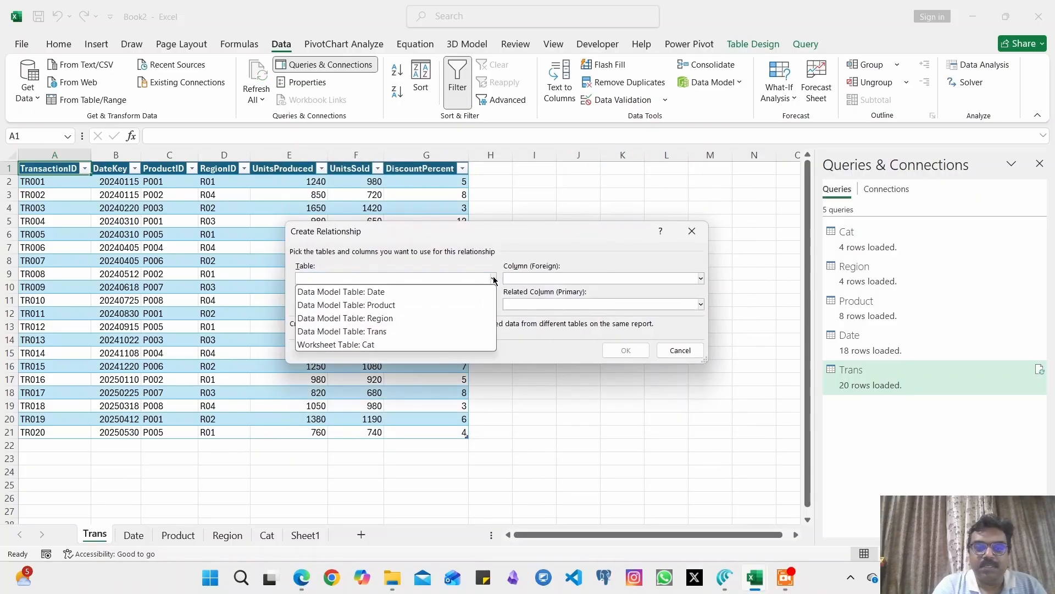
{"action": "left_click", "coordinate": [472, 306]}
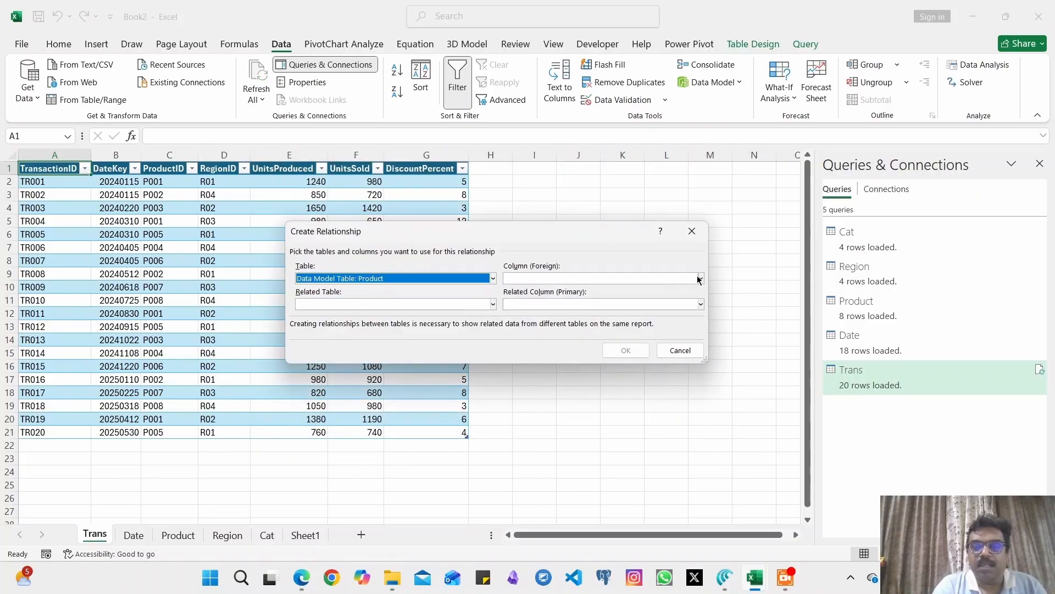
{"action": "left_click", "coordinate": [700, 279]}
{"action": "left_click", "coordinate": [687, 293]}
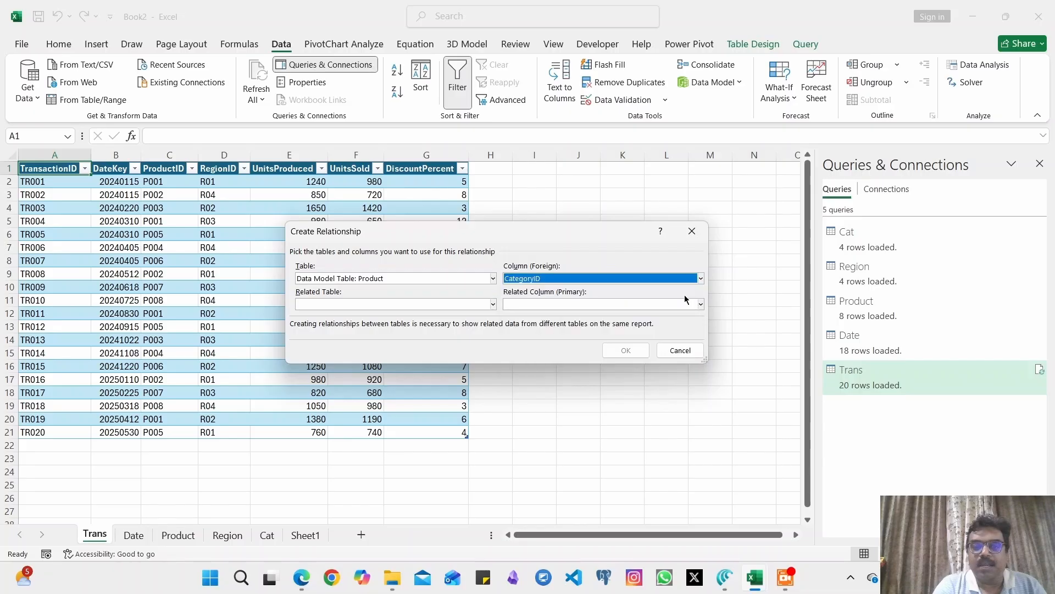
{"action": "left_click", "coordinate": [493, 304]}
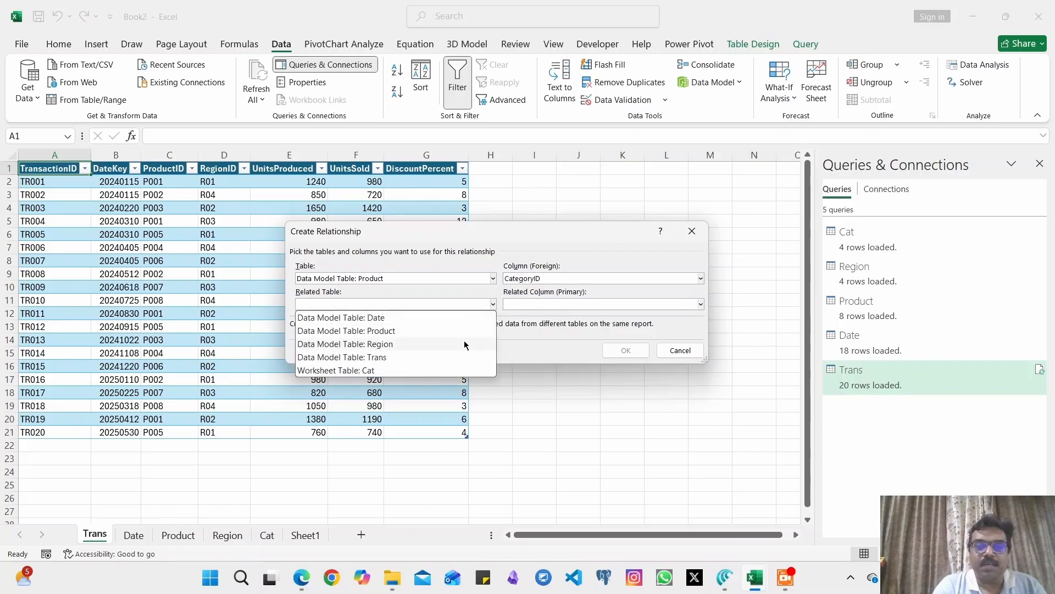
{"action": "left_click", "coordinate": [381, 371]}
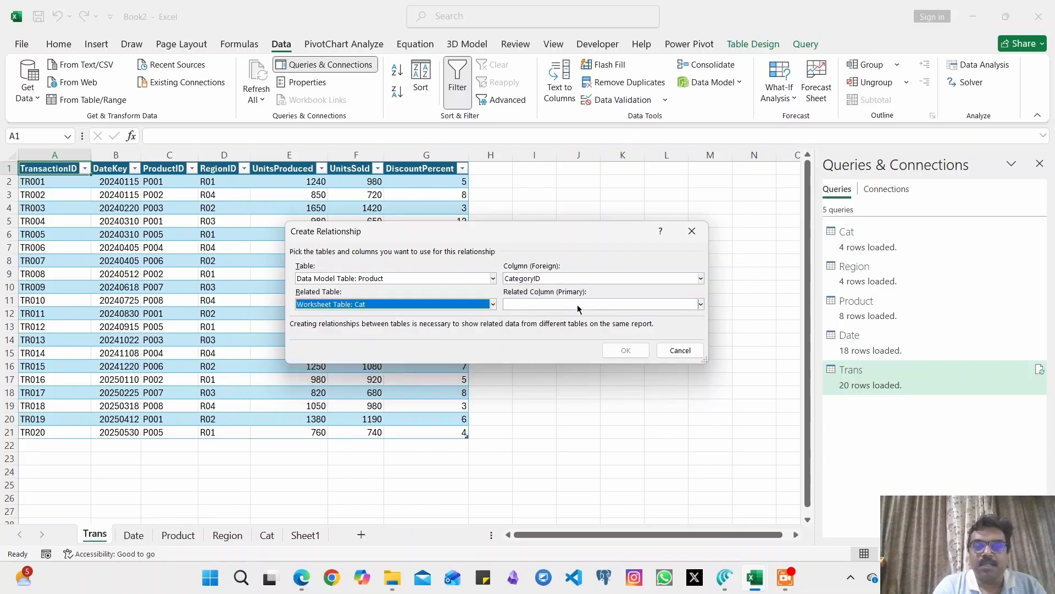
{"action": "left_click", "coordinate": [701, 305]}
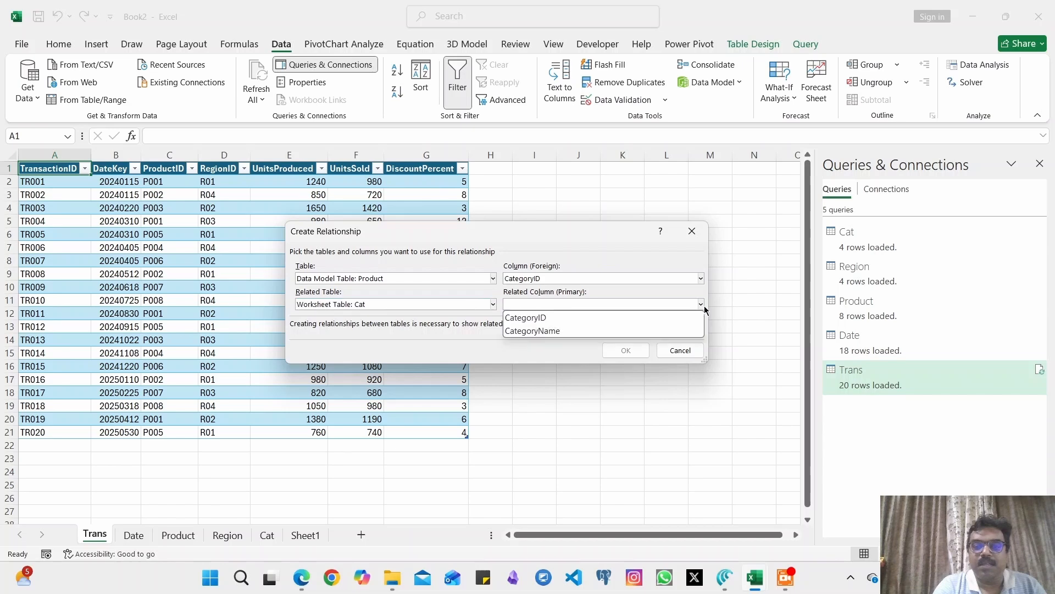
{"action": "left_click", "coordinate": [692, 319]}
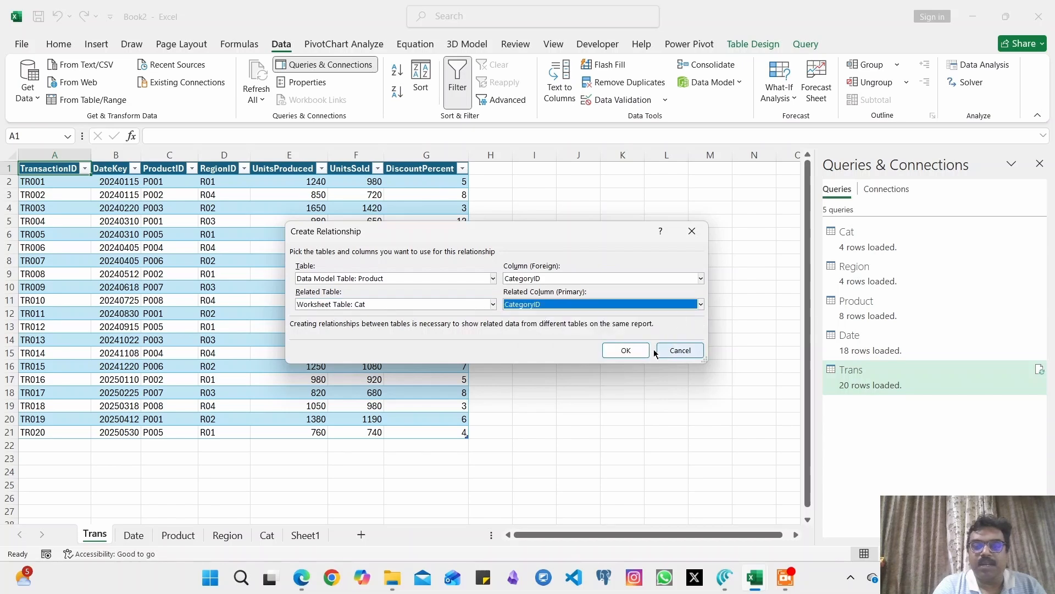
{"action": "left_click", "coordinate": [626, 350]}
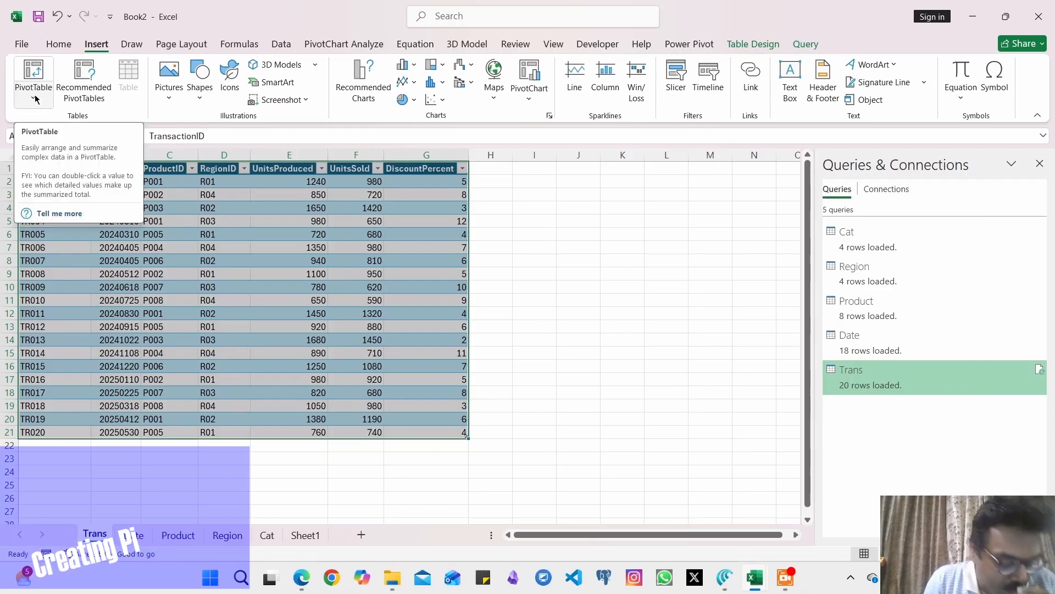
Insert a PivotTable based on the data model, placed on a new worksheet.
{"action": "left_click", "coordinate": [34, 98]}
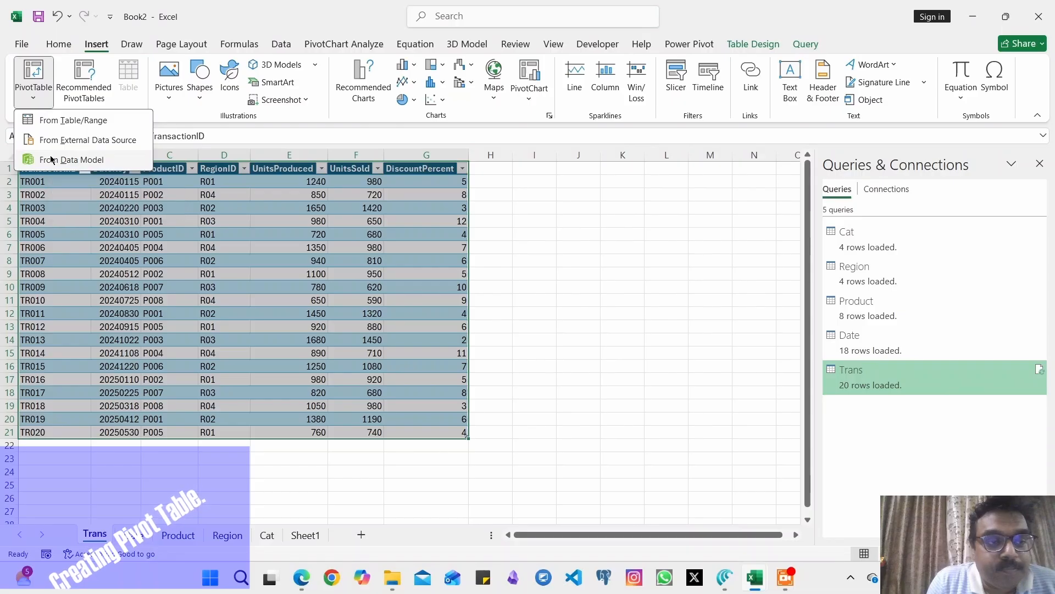
{"action": "left_click", "coordinate": [51, 159]}
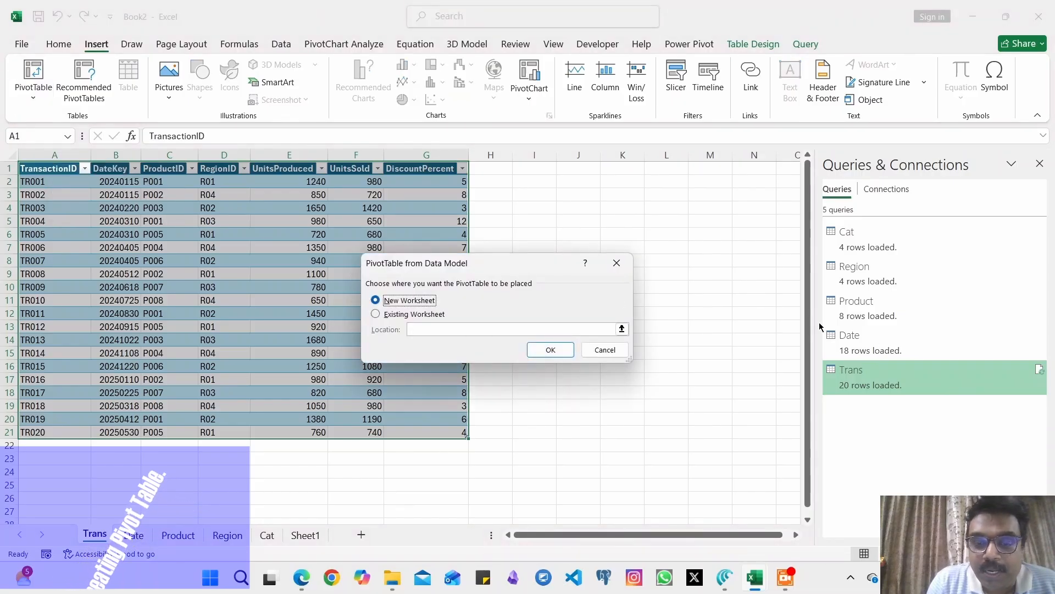
{"action": "left_click", "coordinate": [541, 352]}
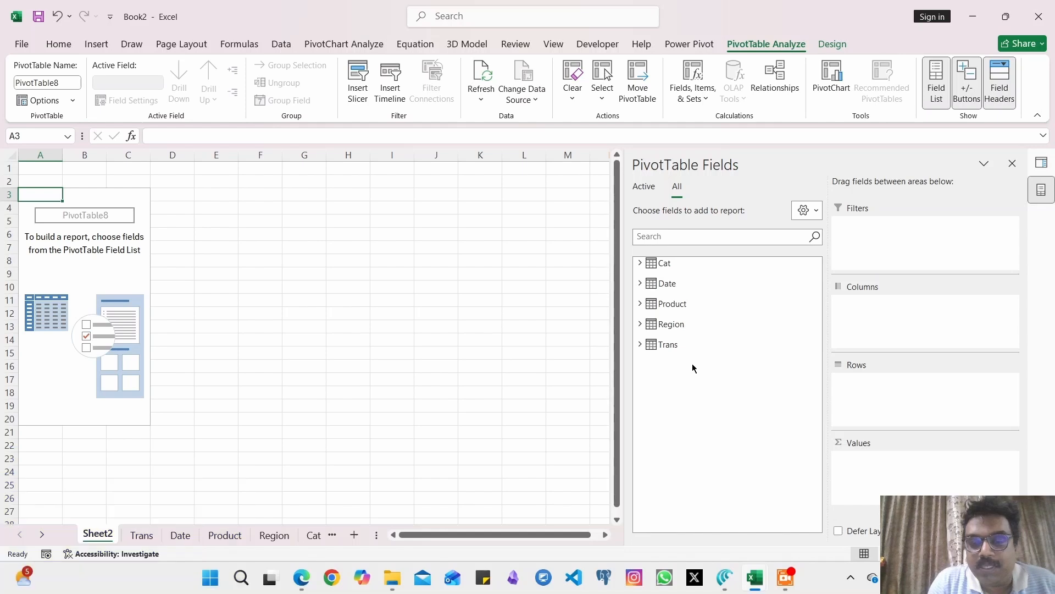
Add UnitsProduced and UnitsSold from the Trans table to the PivotTable as summed values.
{"action": "left_click", "coordinate": [643, 345]}
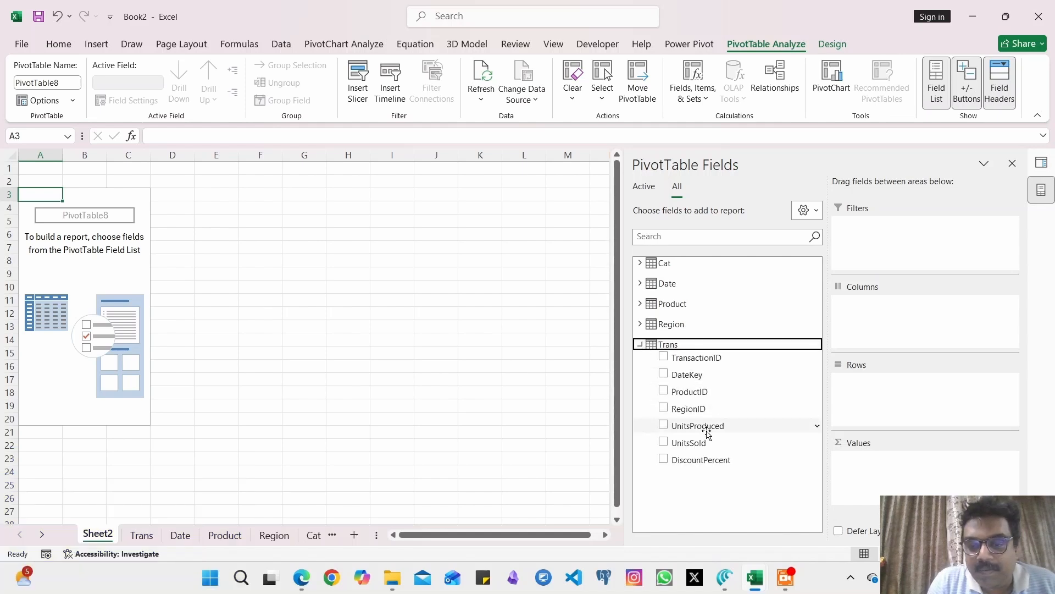
{"action": "left_click_drag", "start_coordinate": [707, 433], "coordinate": [880, 471]}
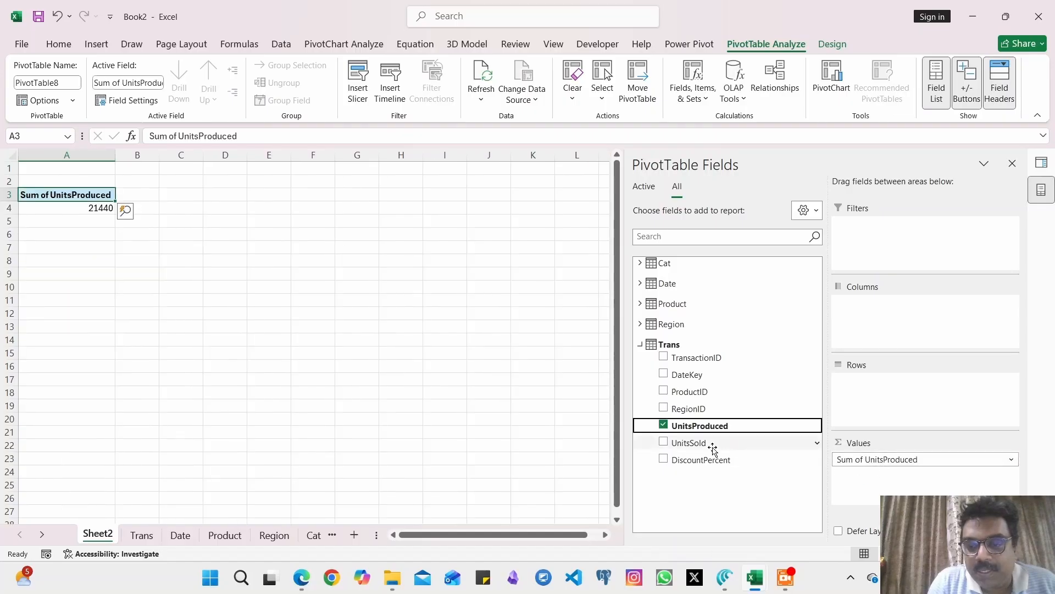
{"action": "left_click_drag", "start_coordinate": [710, 444], "coordinate": [902, 483]}
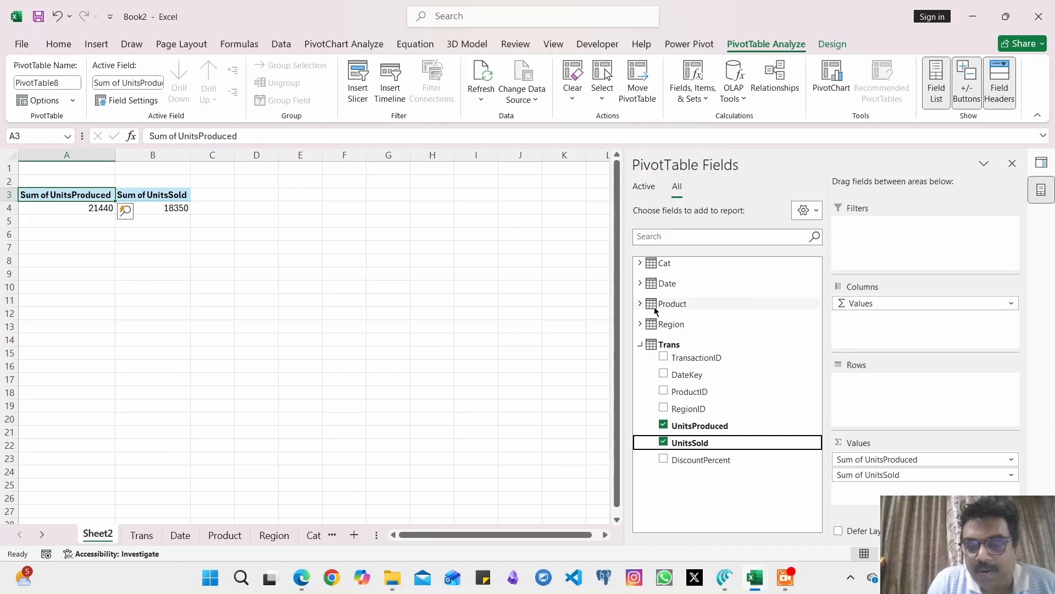
Add the Date table's FullDate and the Product table's ProductName as PivotTable rows, with ProductName directly after FullDate (Month).
{"action": "left_click", "coordinate": [641, 284]}
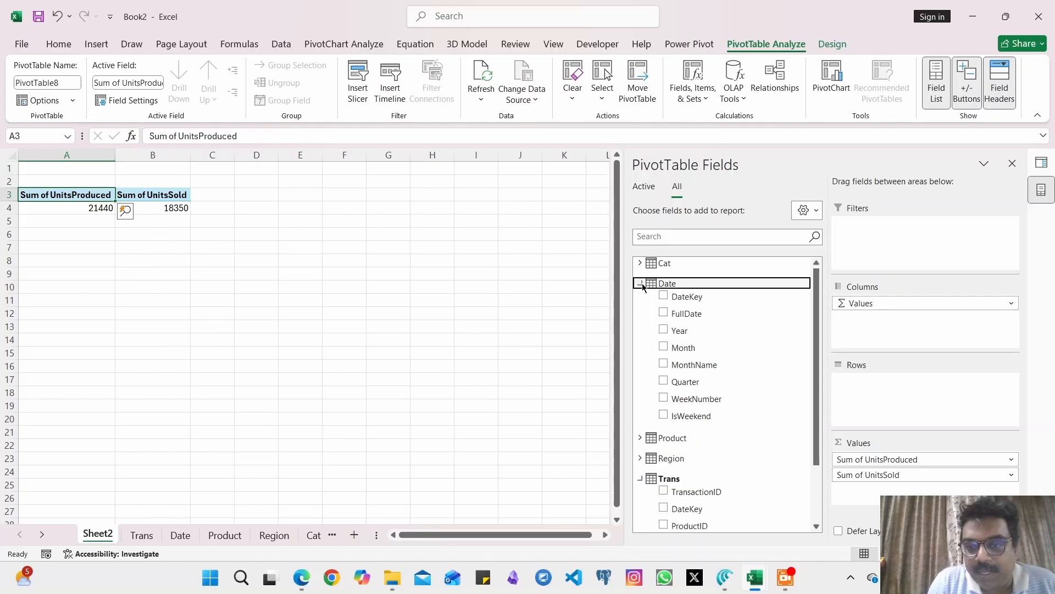
{"action": "left_click_drag", "start_coordinate": [677, 314], "coordinate": [873, 396]}
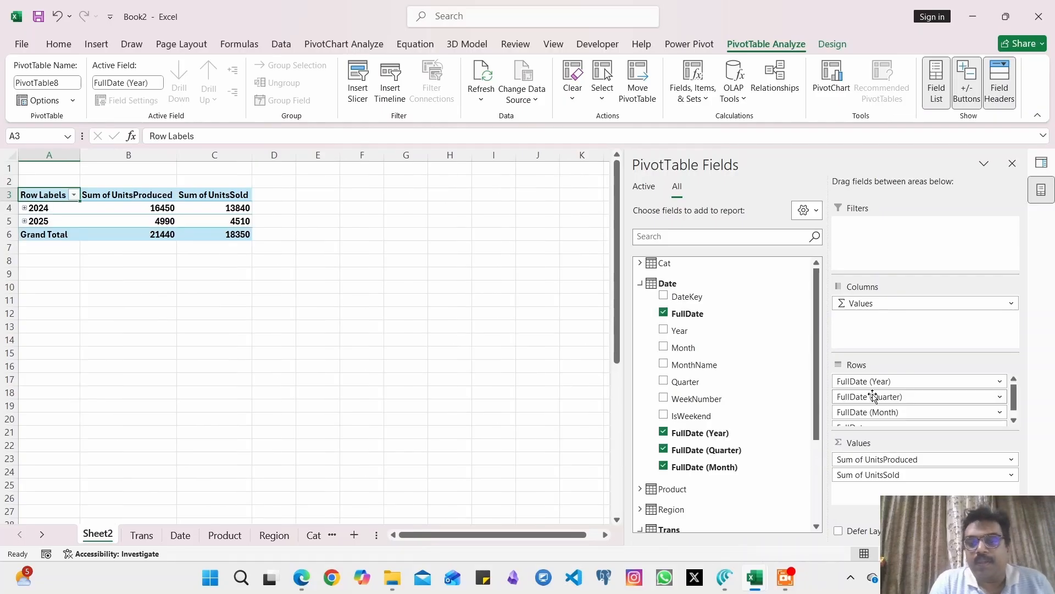
{"action": "scroll", "coordinate": [732, 402], "scroll_direction": "down", "scroll_amount": 2}
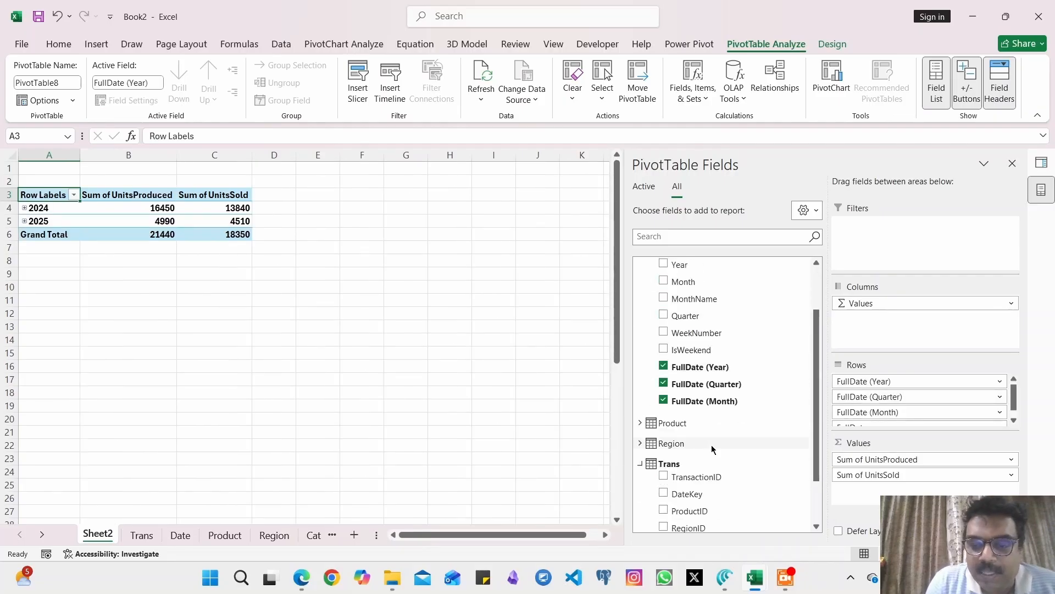
{"action": "left_click", "coordinate": [680, 425]}
{"action": "left_click_drag", "start_coordinate": [697, 450], "coordinate": [864, 323]}
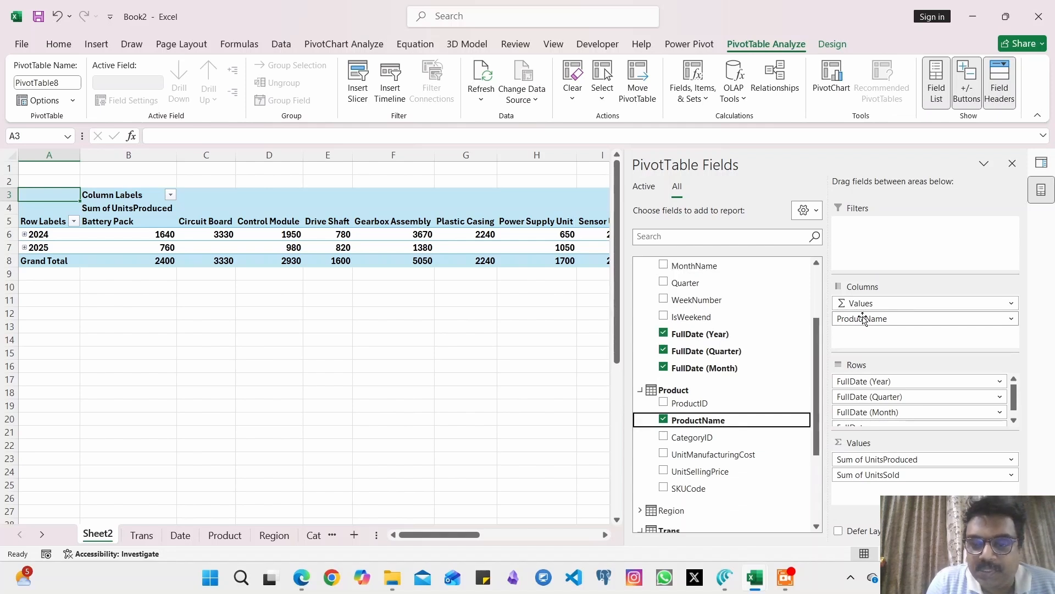
{"action": "left_click_drag", "start_coordinate": [863, 319], "coordinate": [847, 407]}
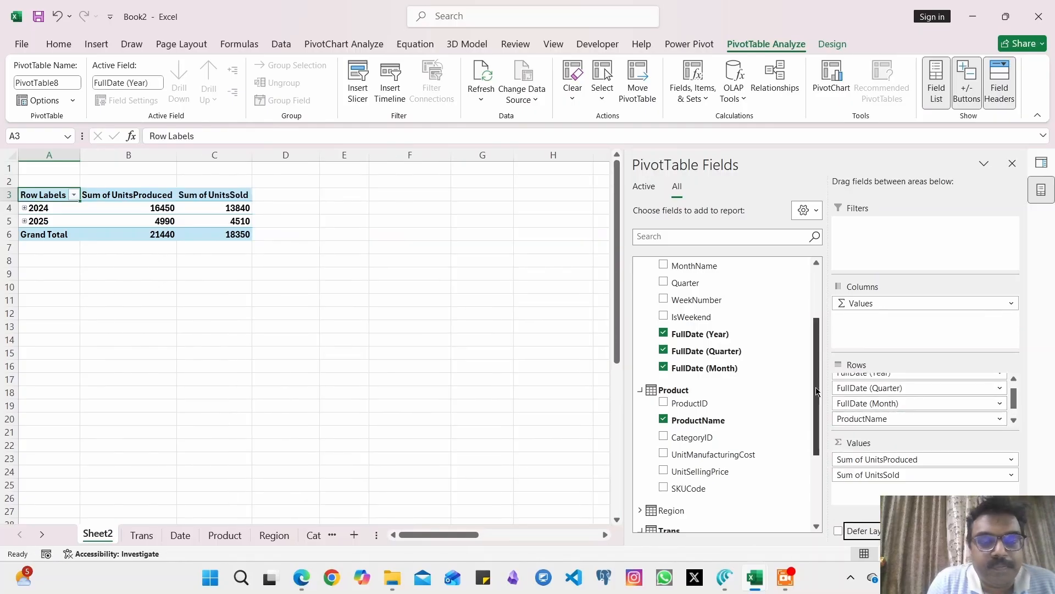
Insert a 3-D Clustered Column PivotChart of the PivotTable's units produced and units sold.
{"action": "right_click", "coordinate": [119, 198]}
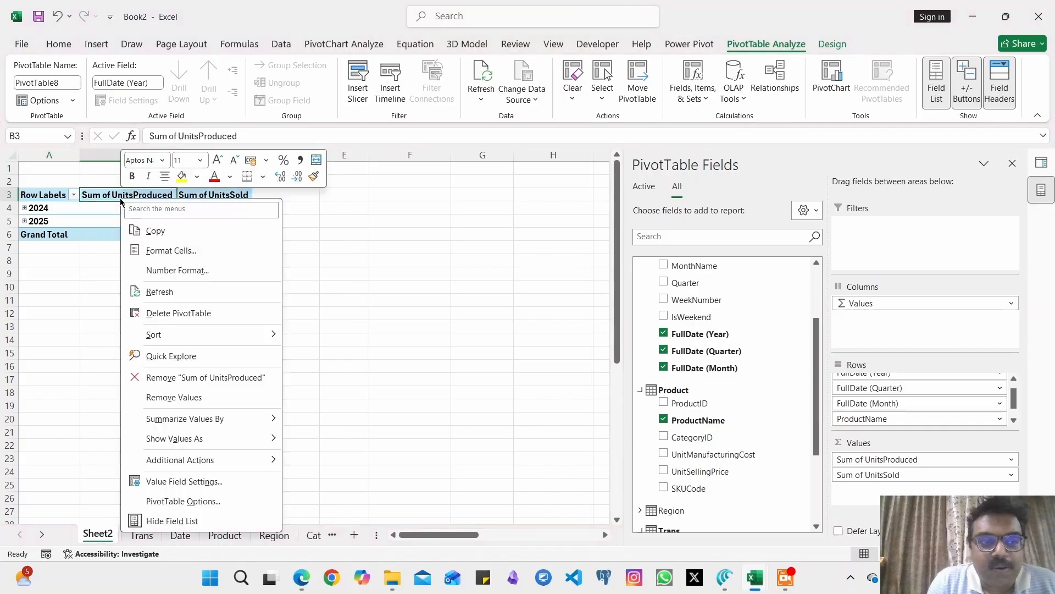
{"action": "key", "text": "Escape"}
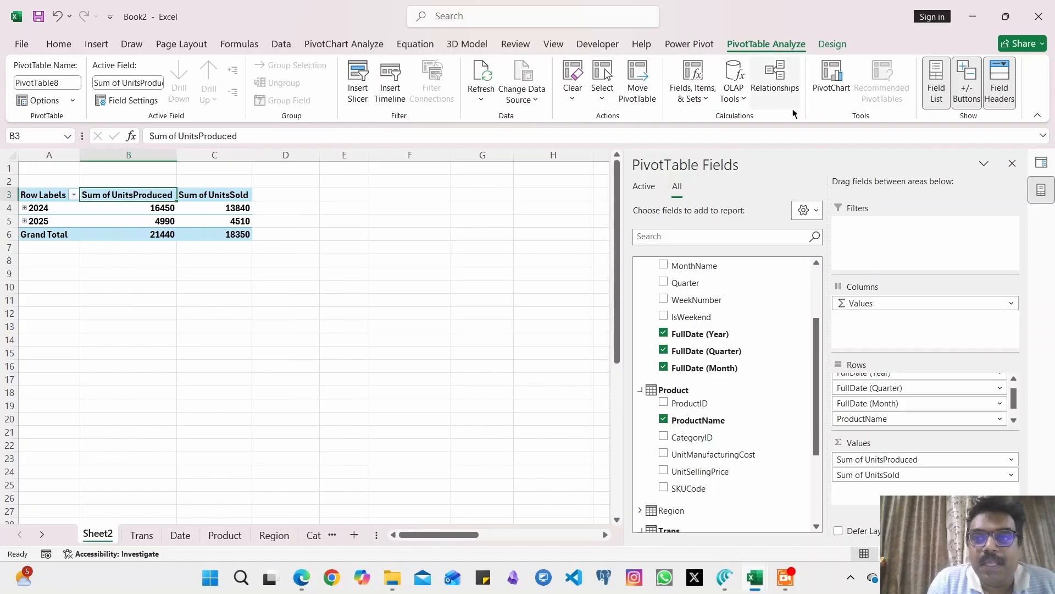
{"action": "left_click", "coordinate": [830, 80]}
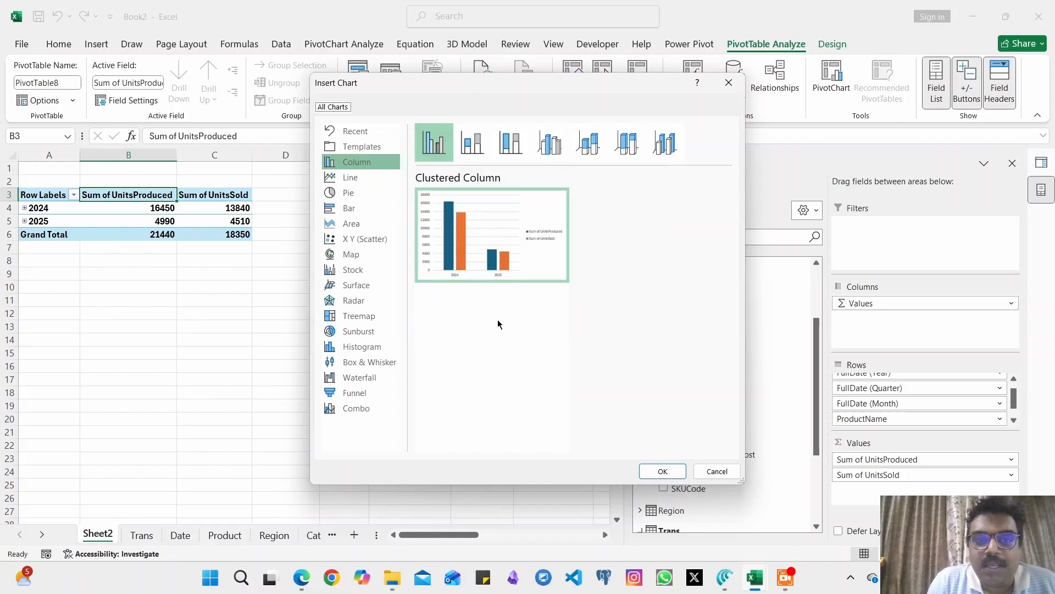
{"action": "left_click", "coordinate": [577, 133]}
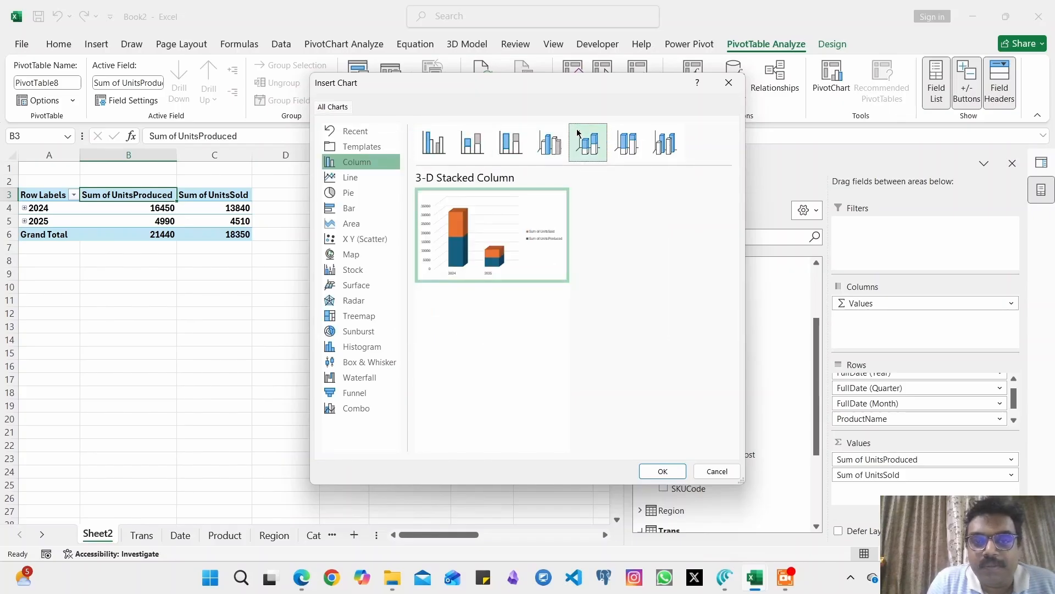
{"action": "left_click", "coordinate": [551, 141]}
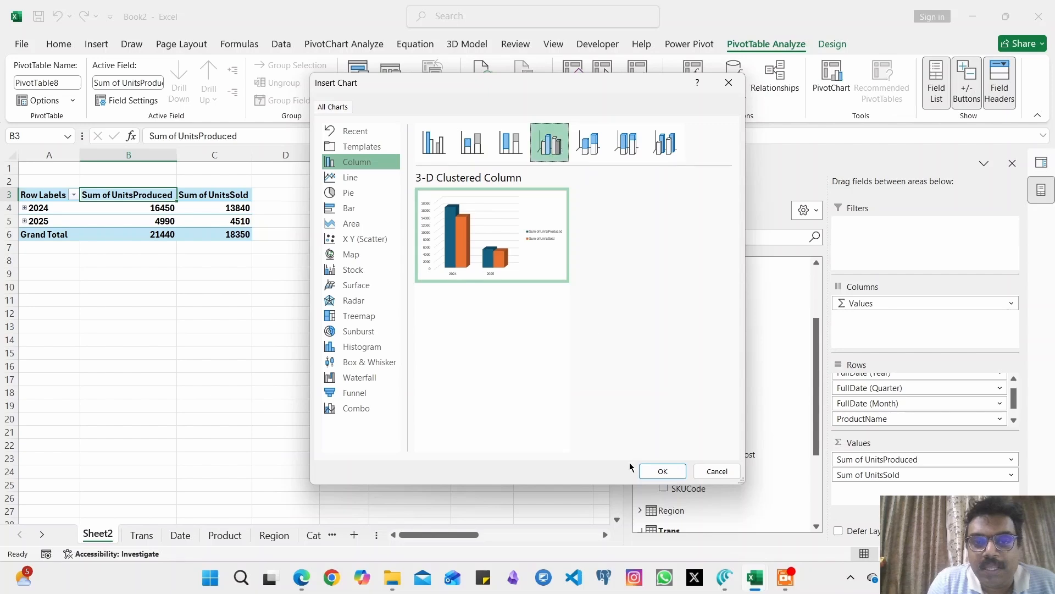
{"action": "left_click", "coordinate": [662, 470]}
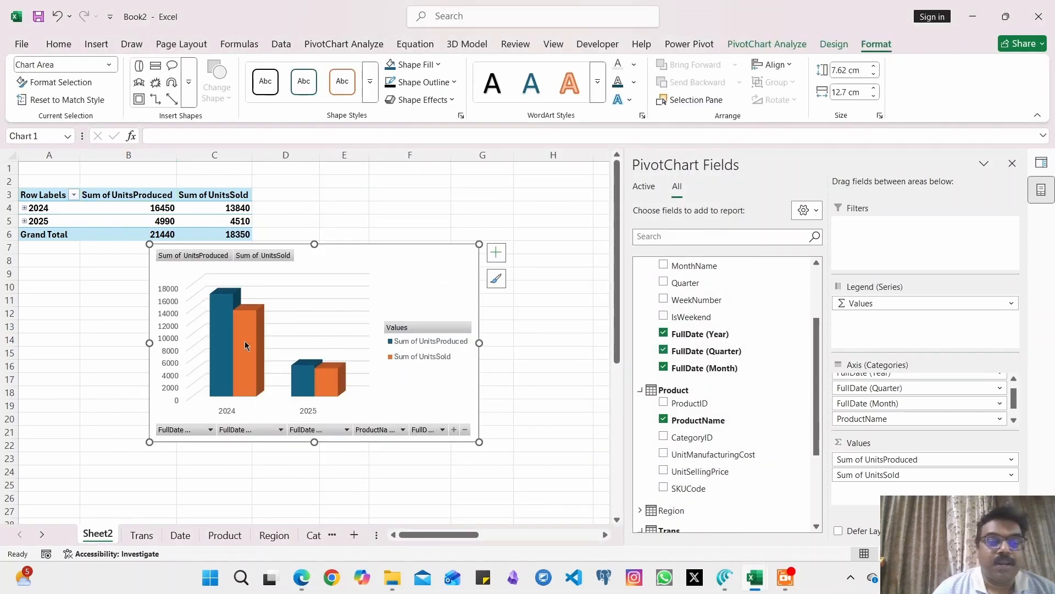
Expand 2024 and 2025 in the PivotTable to show their quarters, and expand Qtr1 and Qtr2 to show their months.
{"action": "mouse_move", "coordinate": [223, 332]}
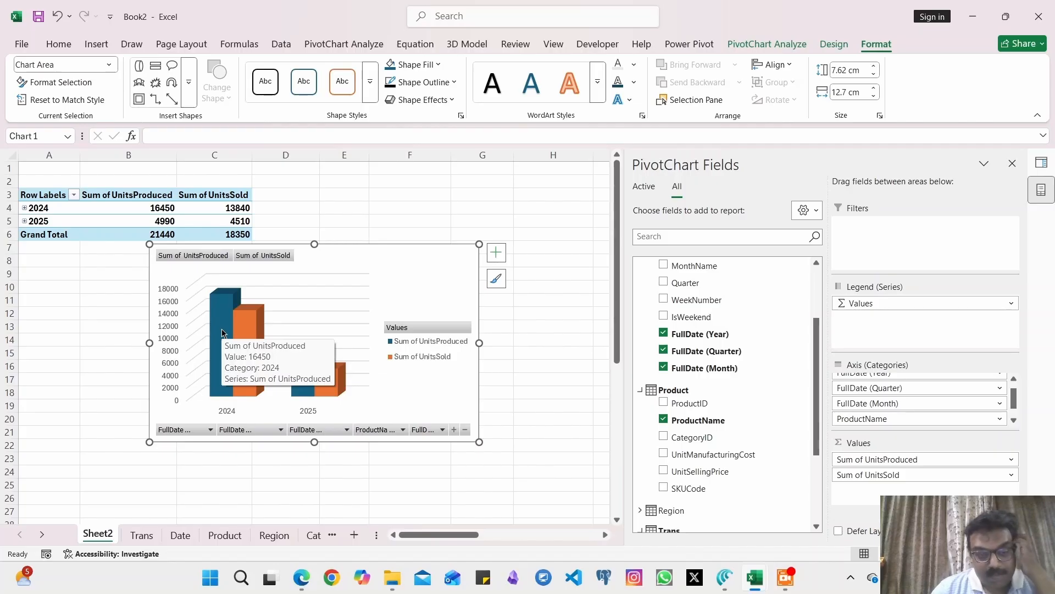
{"action": "left_click", "coordinate": [24, 208]}
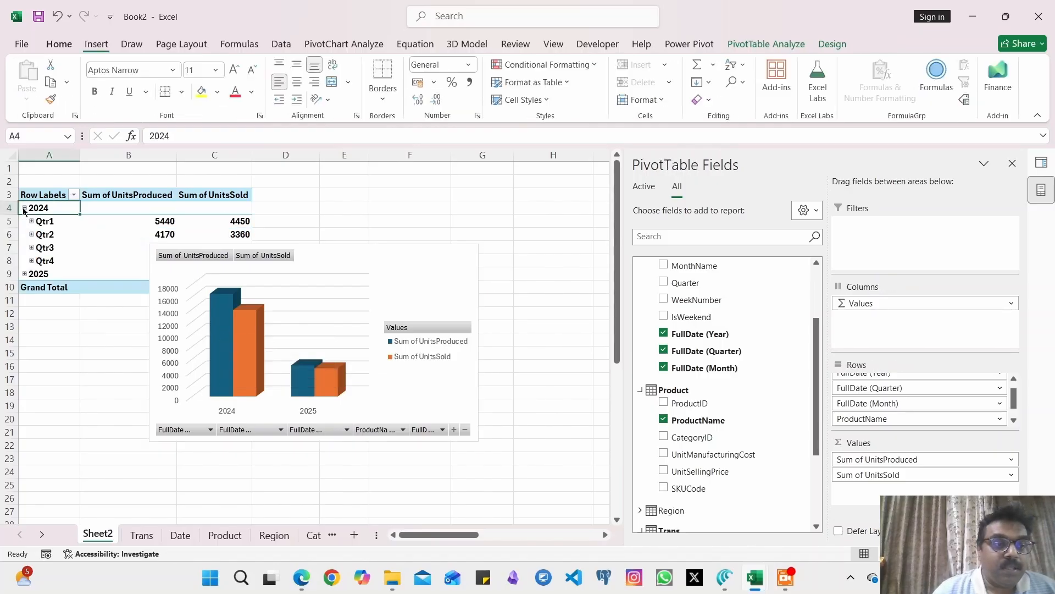
{"action": "left_click", "coordinate": [25, 274]}
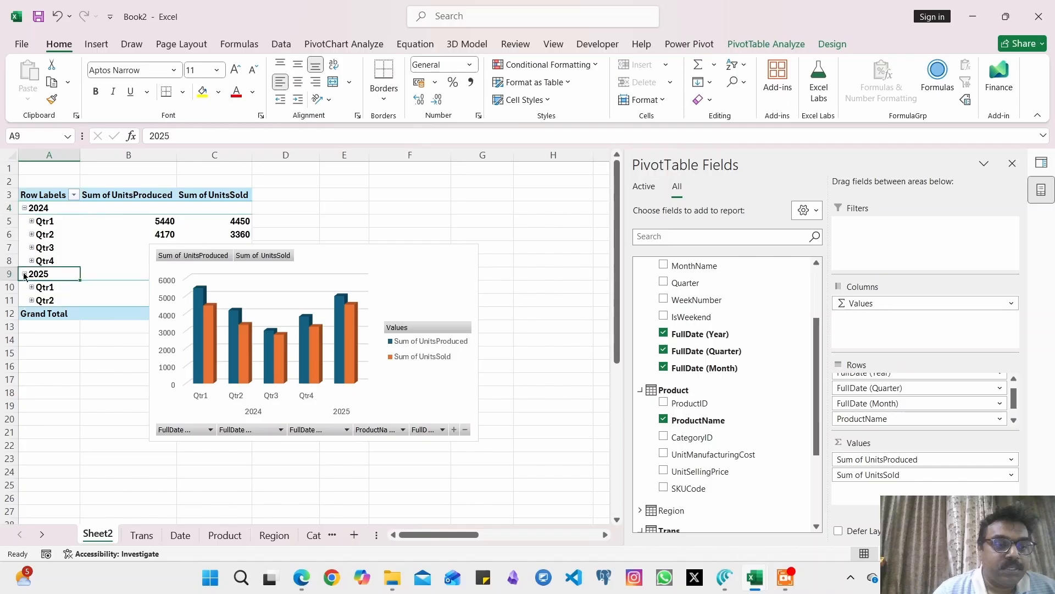
{"action": "left_click", "coordinate": [26, 299]}
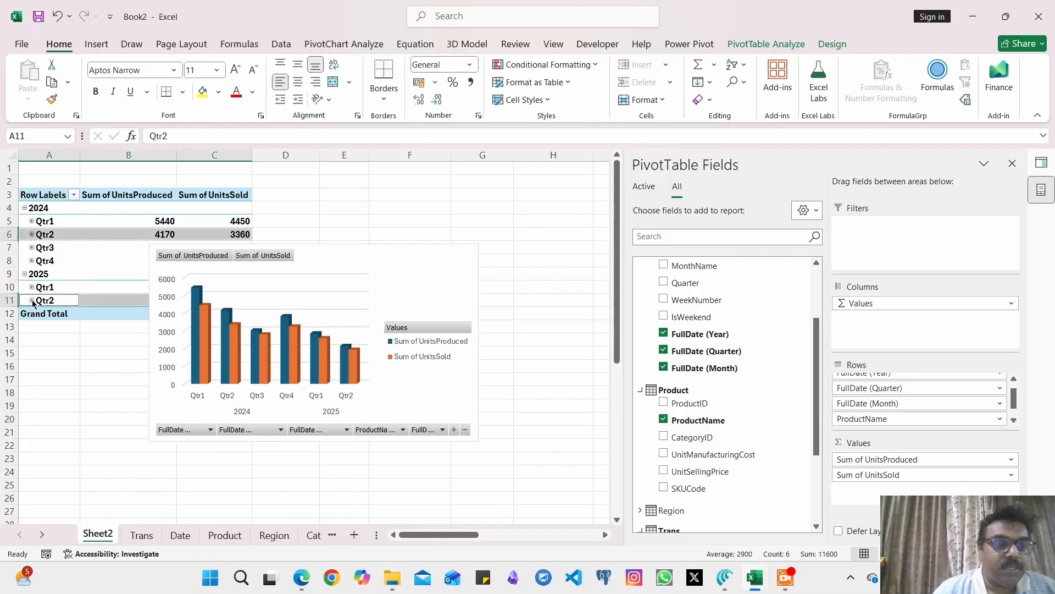
{"action": "left_click", "coordinate": [32, 301]}
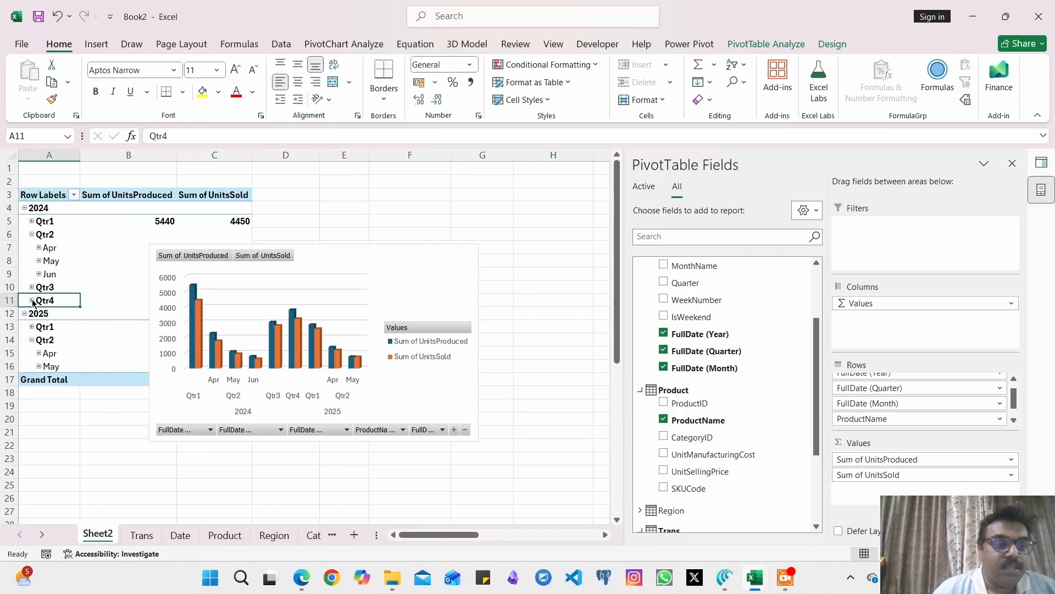
{"action": "left_click", "coordinate": [31, 327]}
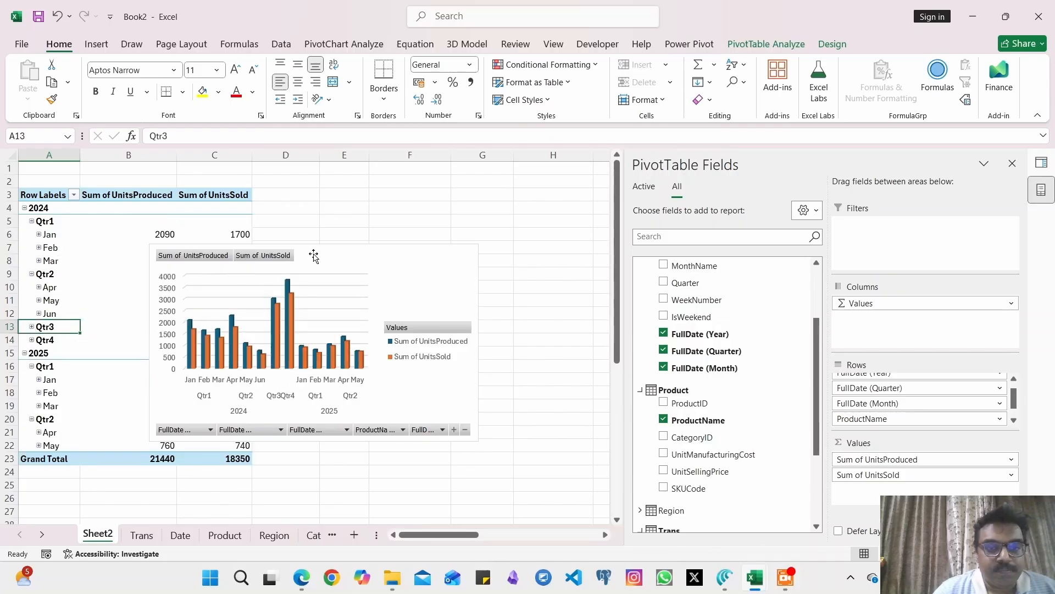
Place the PivotChart beside the PivotTable and enlarge it to about columns D to K and rows 5 to 26, narrowing the fields pane for room.
{"action": "left_click_drag", "start_coordinate": [313, 255], "coordinate": [425, 226]}
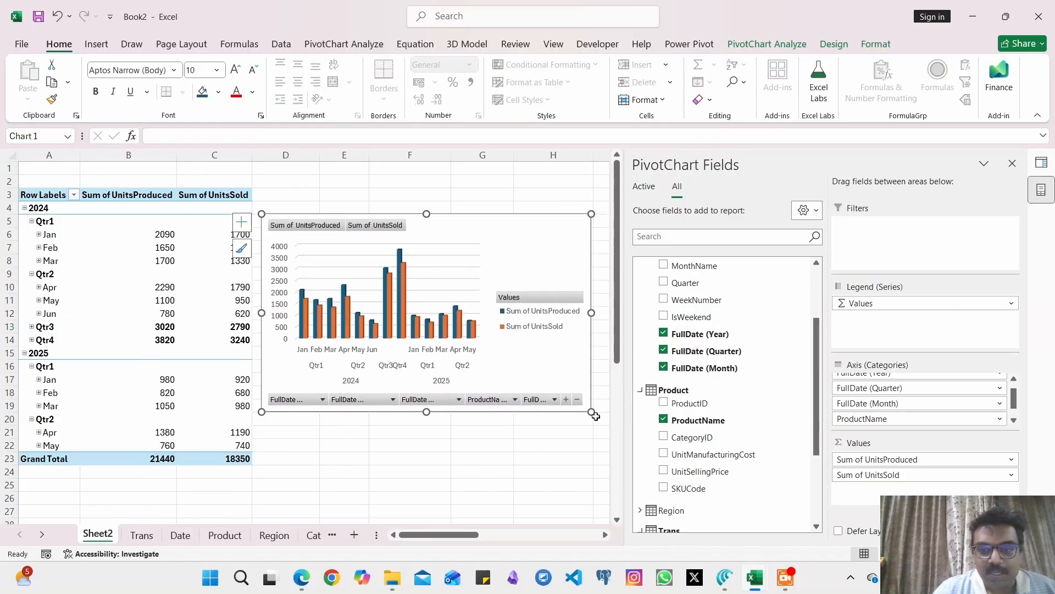
{"action": "left_click_drag", "start_coordinate": [626, 405], "coordinate": [723, 404]}
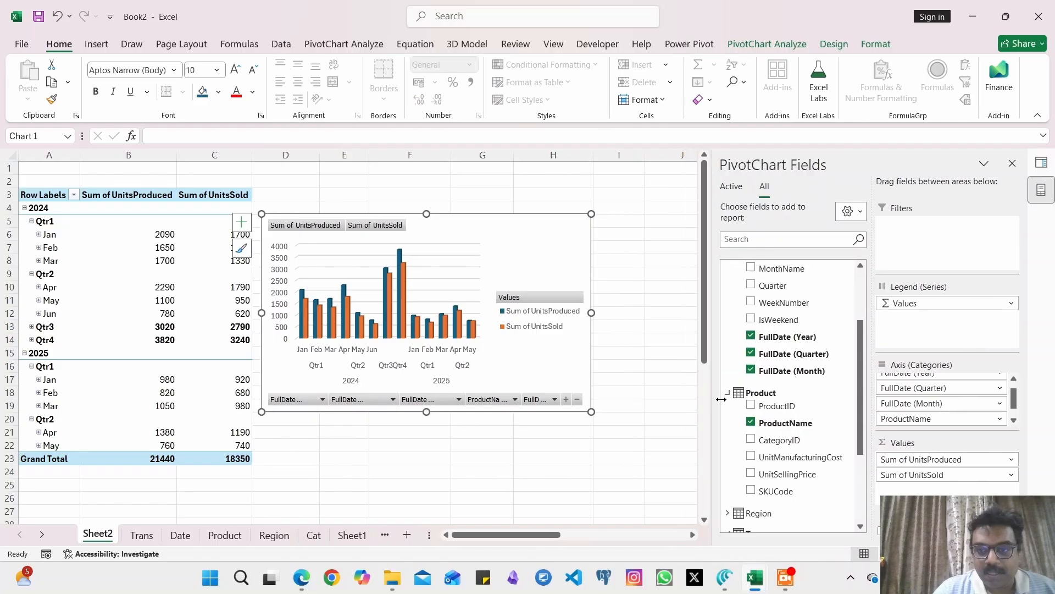
{"action": "left_click_drag", "start_coordinate": [495, 228], "coordinate": [527, 233]}
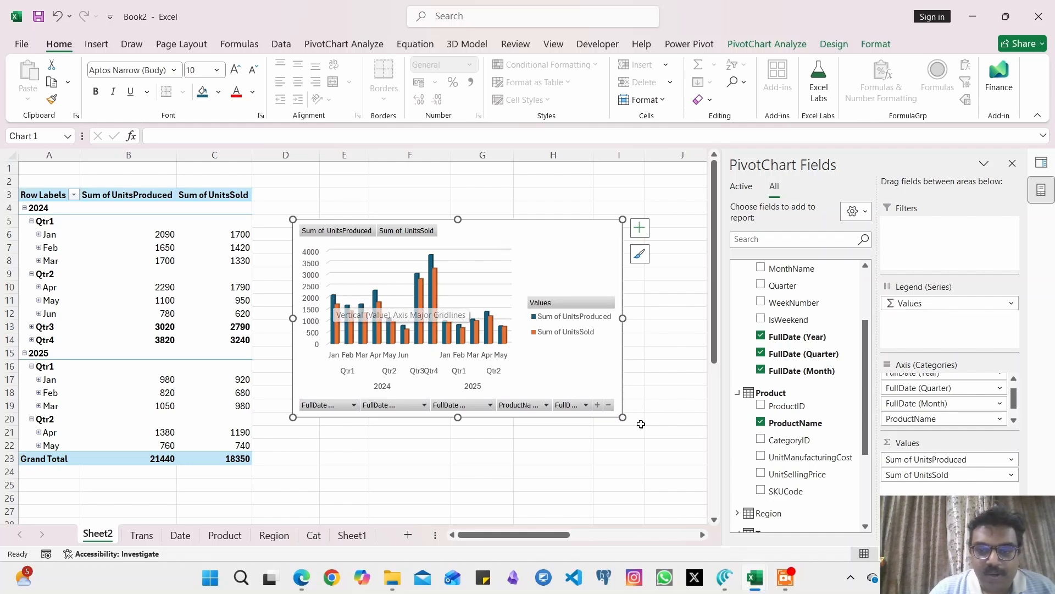
{"action": "left_click_drag", "start_coordinate": [623, 417], "coordinate": [709, 499]}
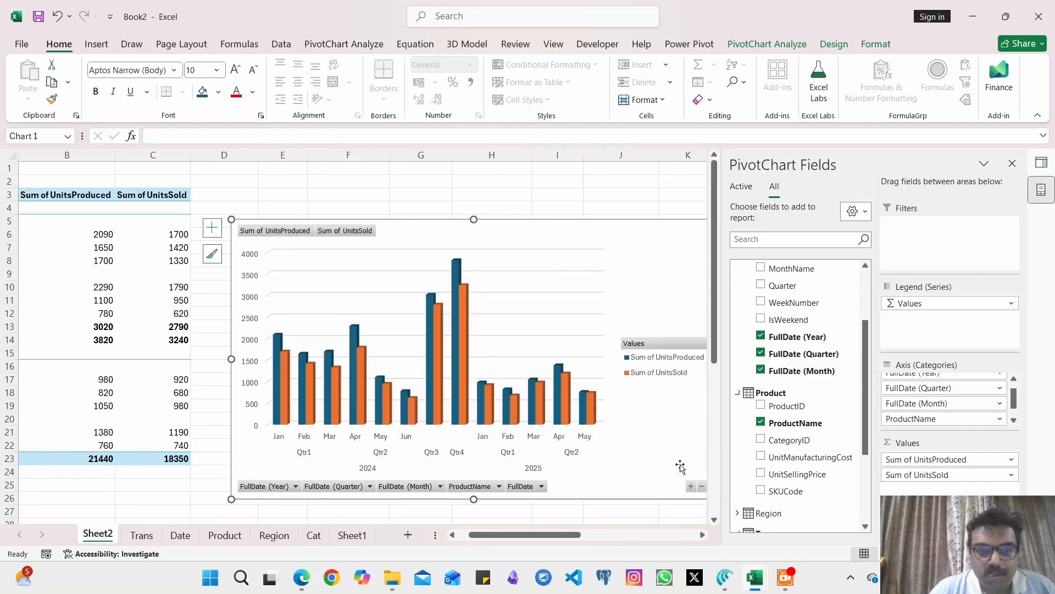
Format the Sum of UnitsProduced series with cylinder-shaped columns, a gap depth of 100% and a gap width of 100%.
{"action": "left_click", "coordinate": [279, 345]}
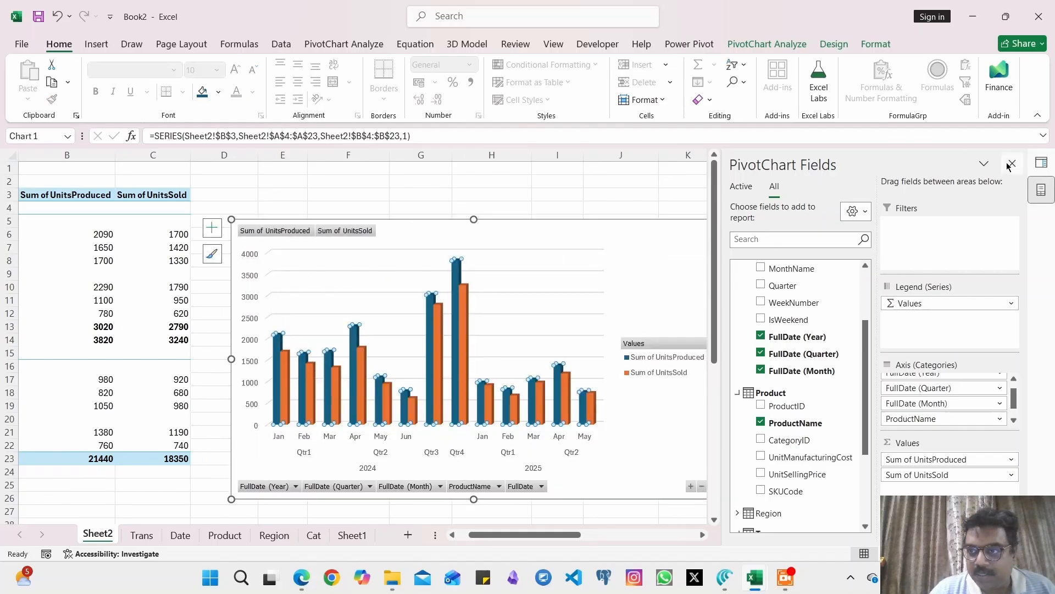
{"action": "right_click", "coordinate": [460, 267]}
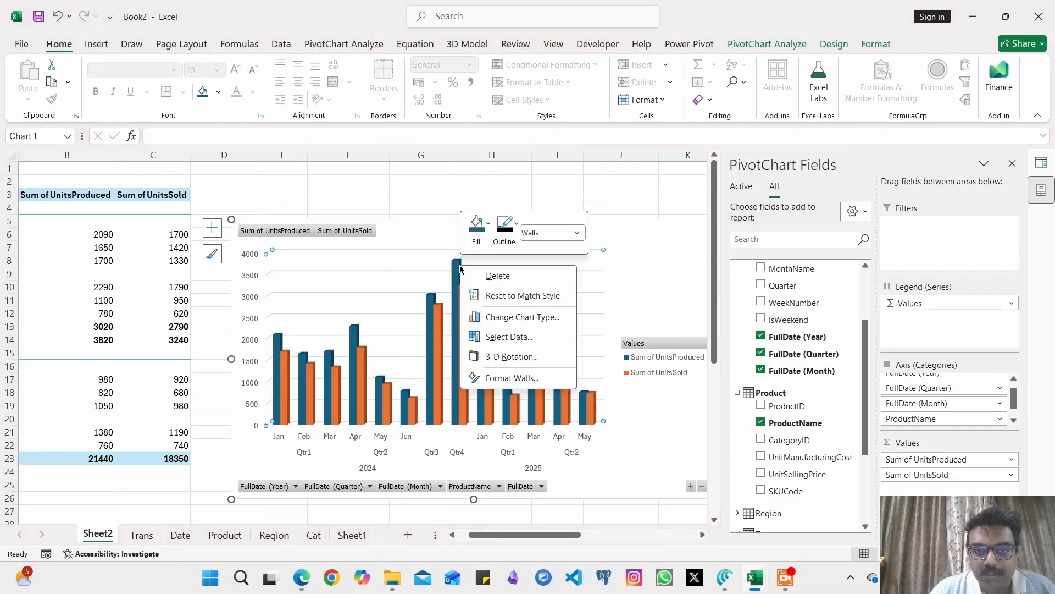
{"action": "key", "text": "Escape"}
{"action": "left_click", "coordinate": [458, 269]}
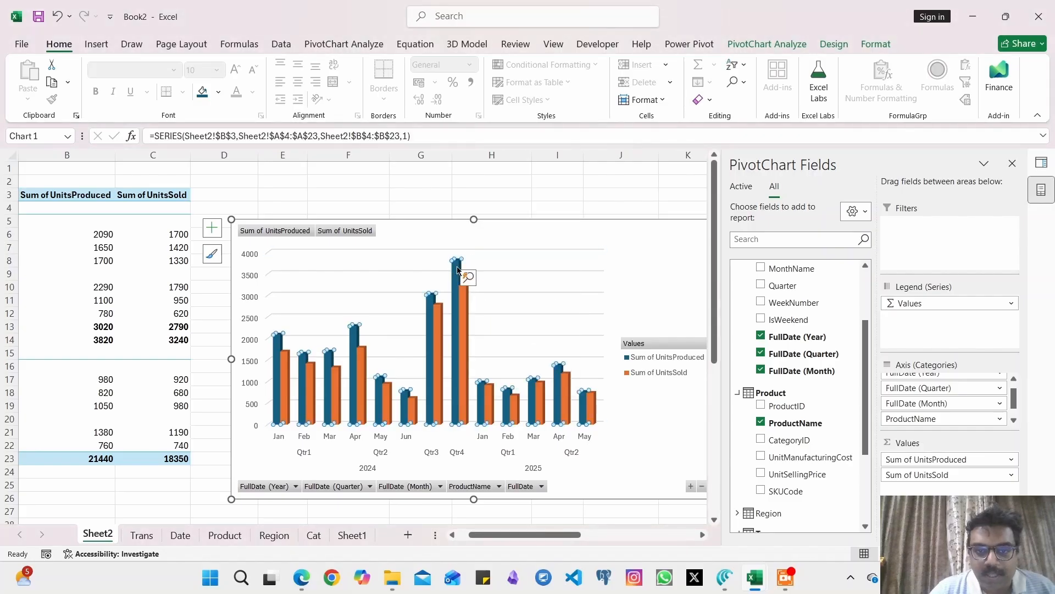
{"action": "right_click", "coordinate": [459, 269]}
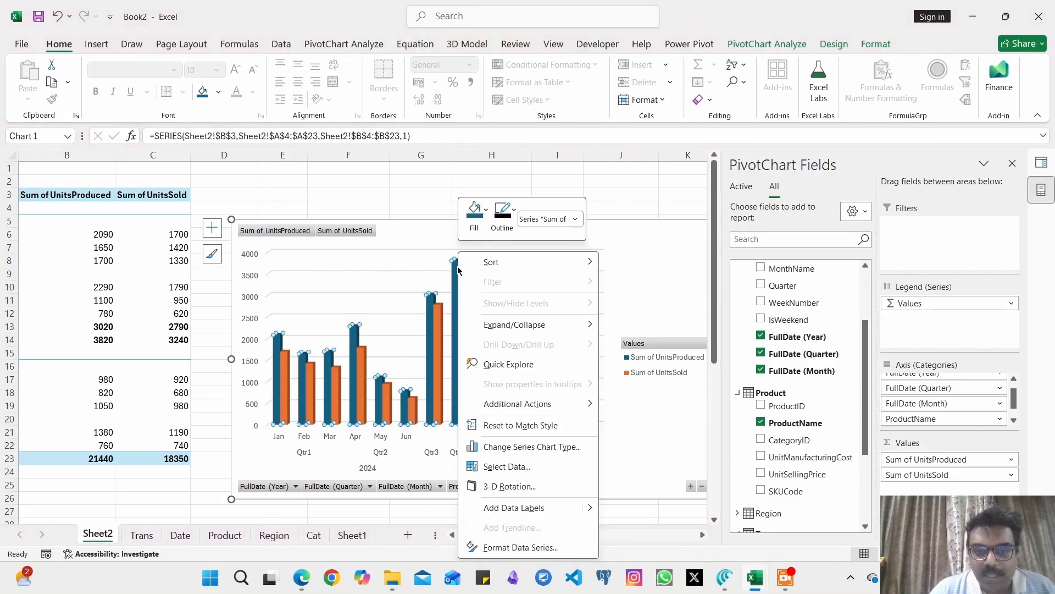
{"action": "left_click", "coordinate": [516, 548]}
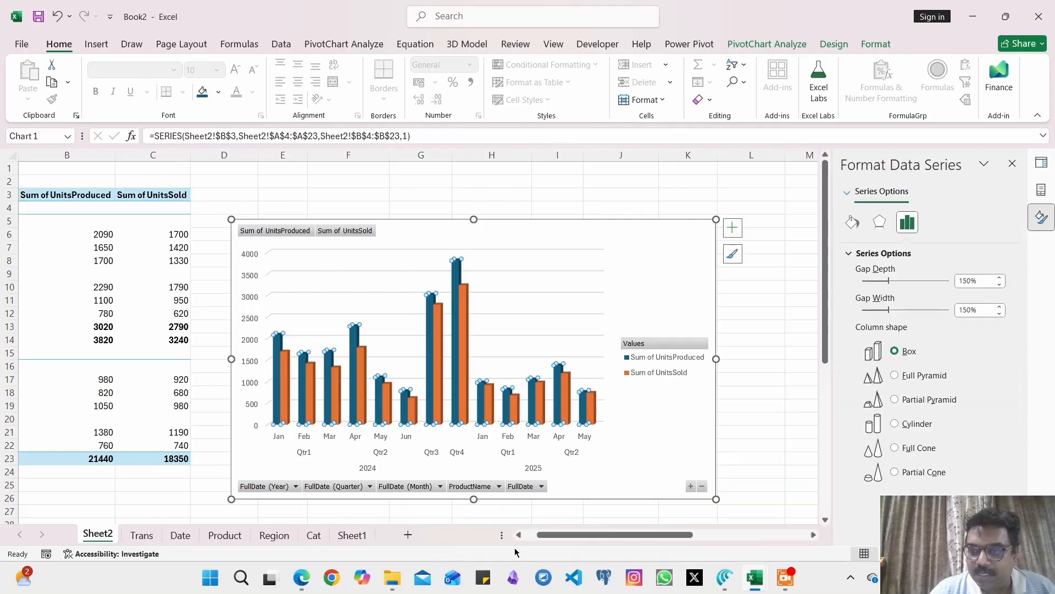
{"action": "left_click", "coordinate": [910, 424]}
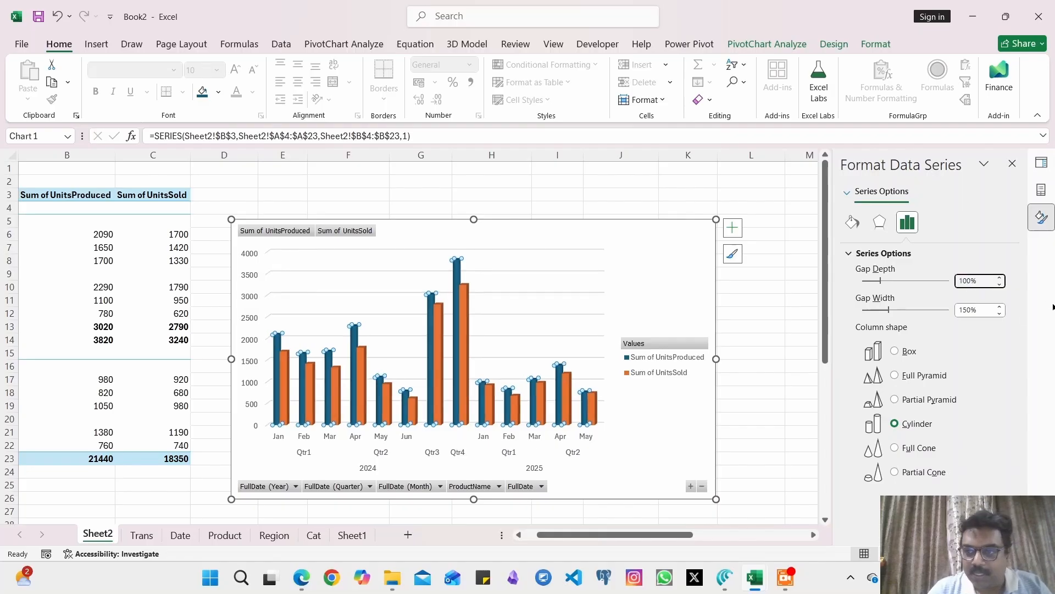
{"action": "left_click", "coordinate": [967, 311]}
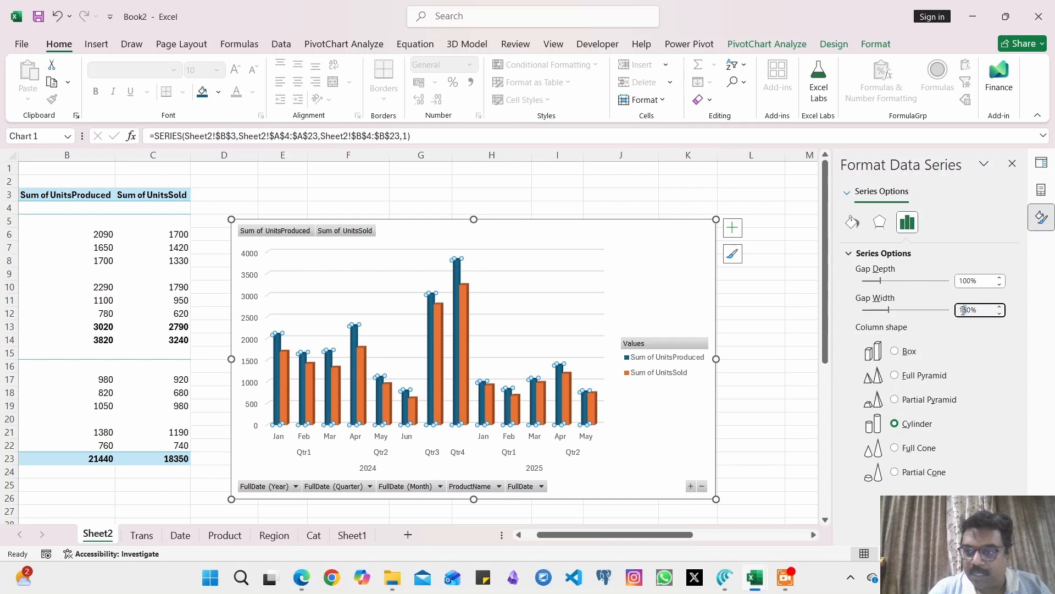
{"action": "key", "text": "Return"}
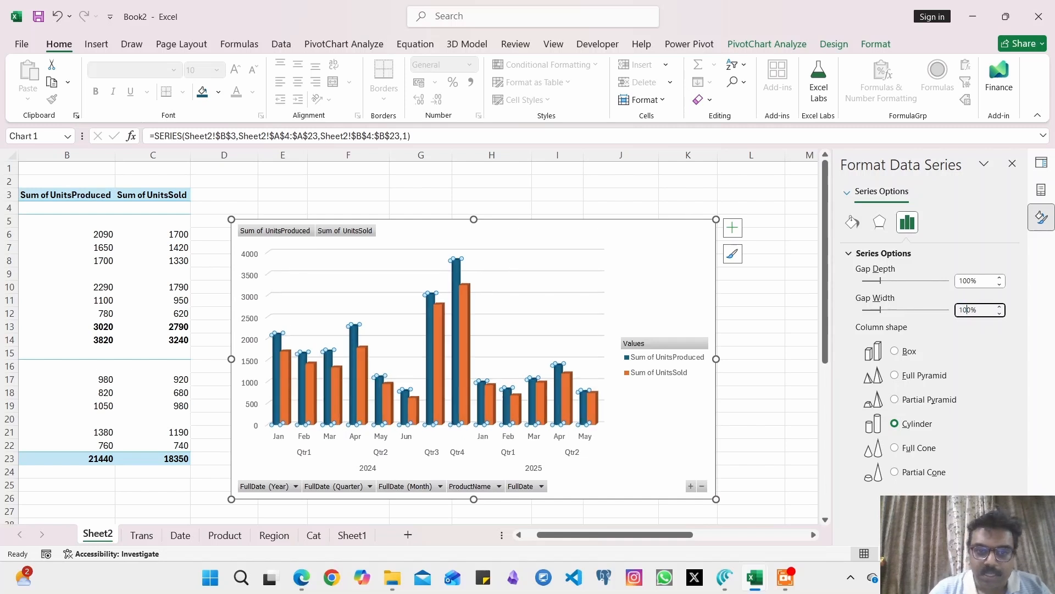
Apply a gradient fill to the Sum of UnitsProduced series, with the first gradient stop at 20% position and 37% transparency.
{"action": "left_click", "coordinate": [853, 222]}
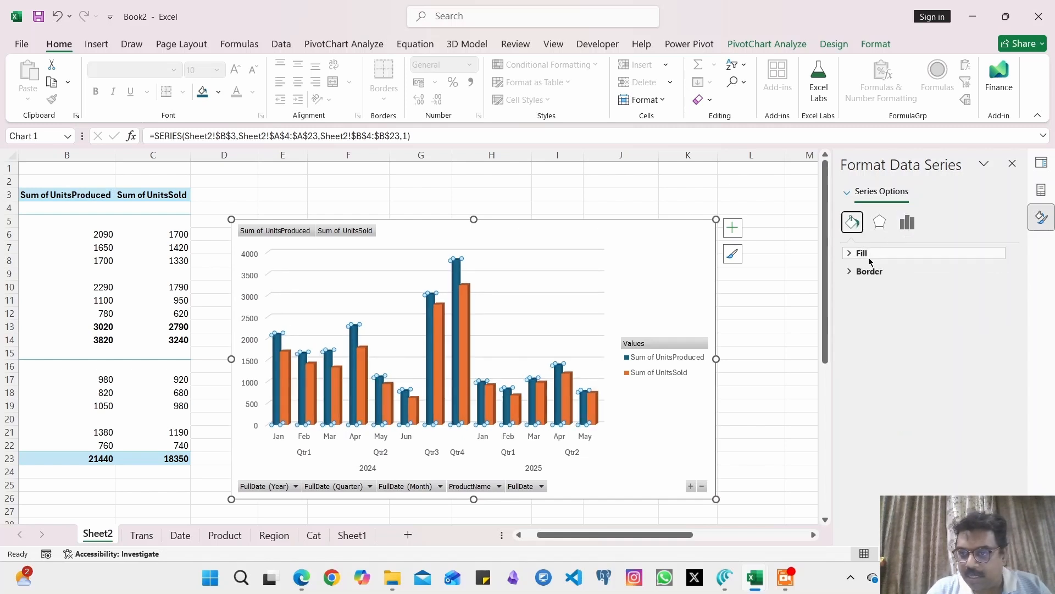
{"action": "left_click", "coordinate": [853, 254]}
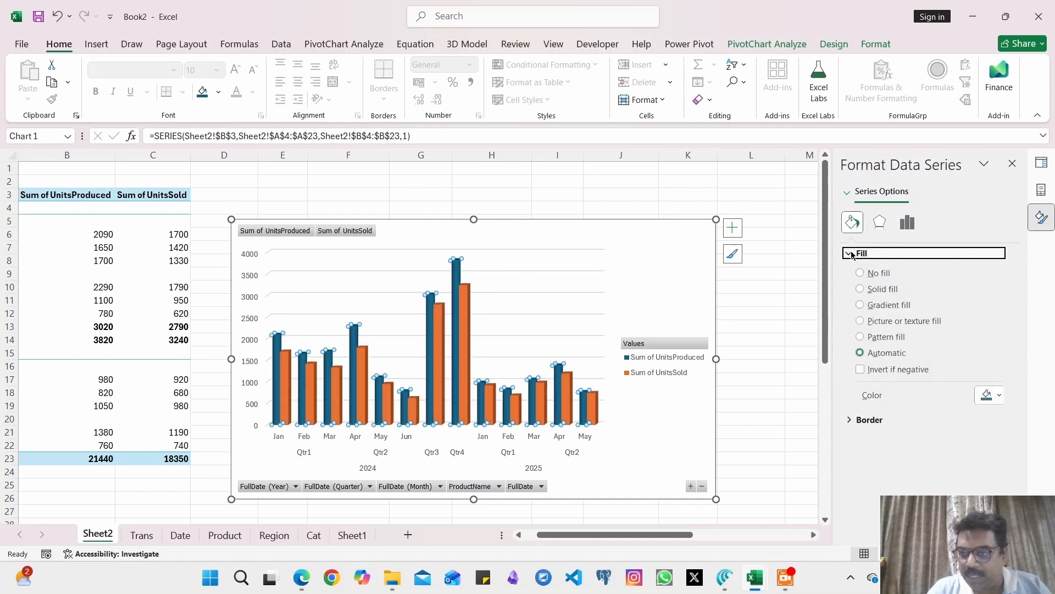
{"action": "left_click", "coordinate": [870, 305]}
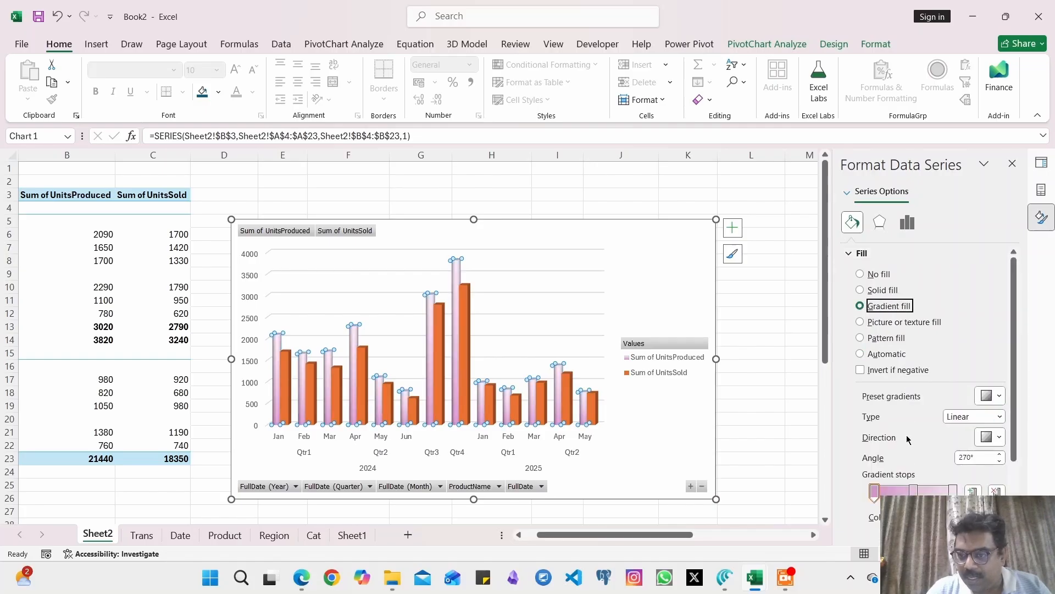
{"action": "scroll", "coordinate": [964, 483], "scroll_direction": "down", "scroll_amount": 1}
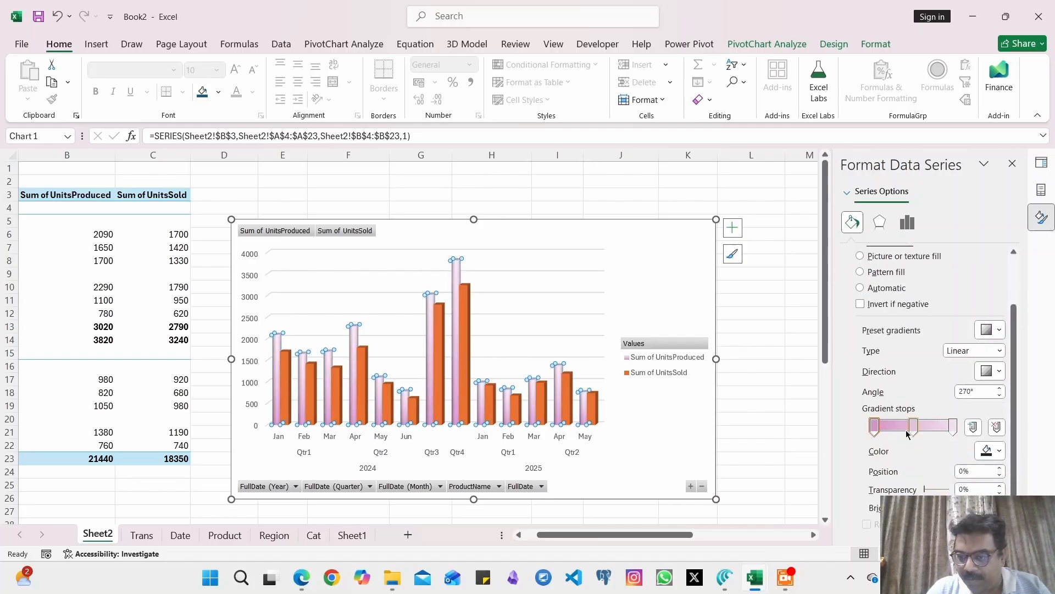
{"action": "left_click_drag", "start_coordinate": [885, 423], "coordinate": [891, 422]}
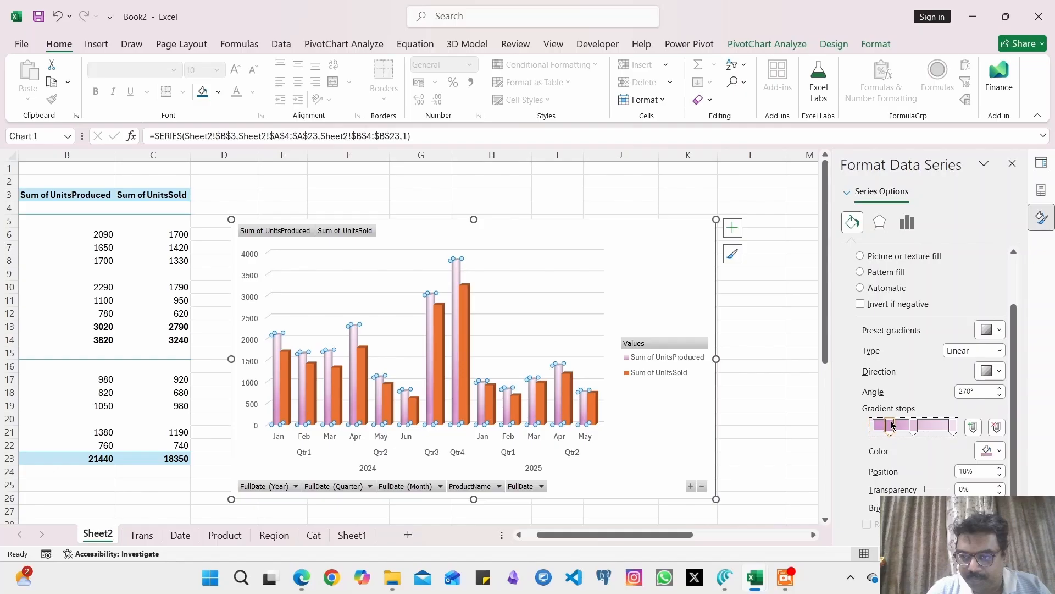
{"action": "left_click", "coordinate": [928, 489]}
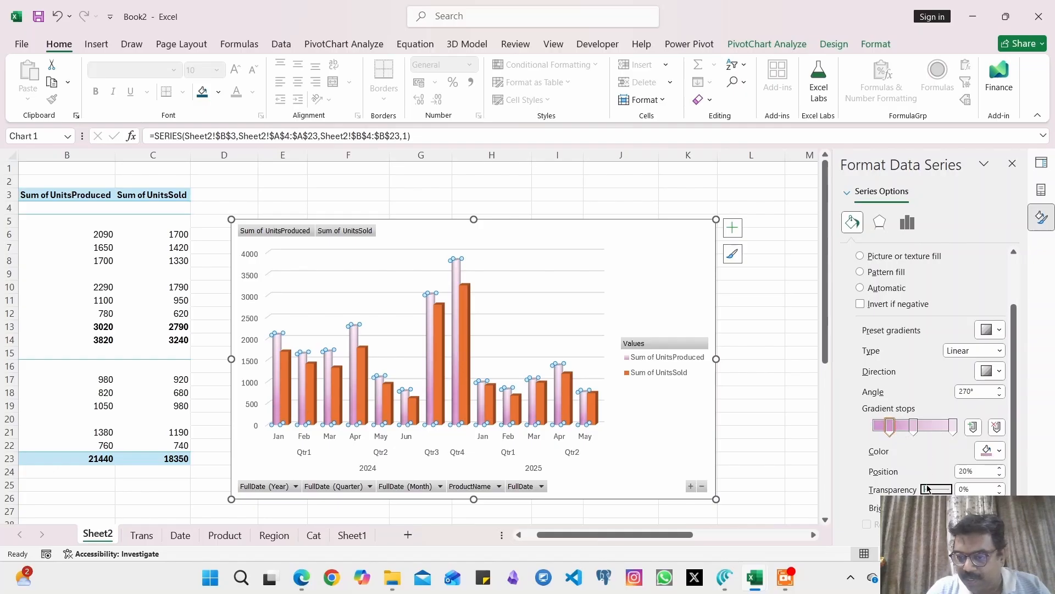
{"action": "left_click_drag", "start_coordinate": [938, 491], "coordinate": [935, 490]}
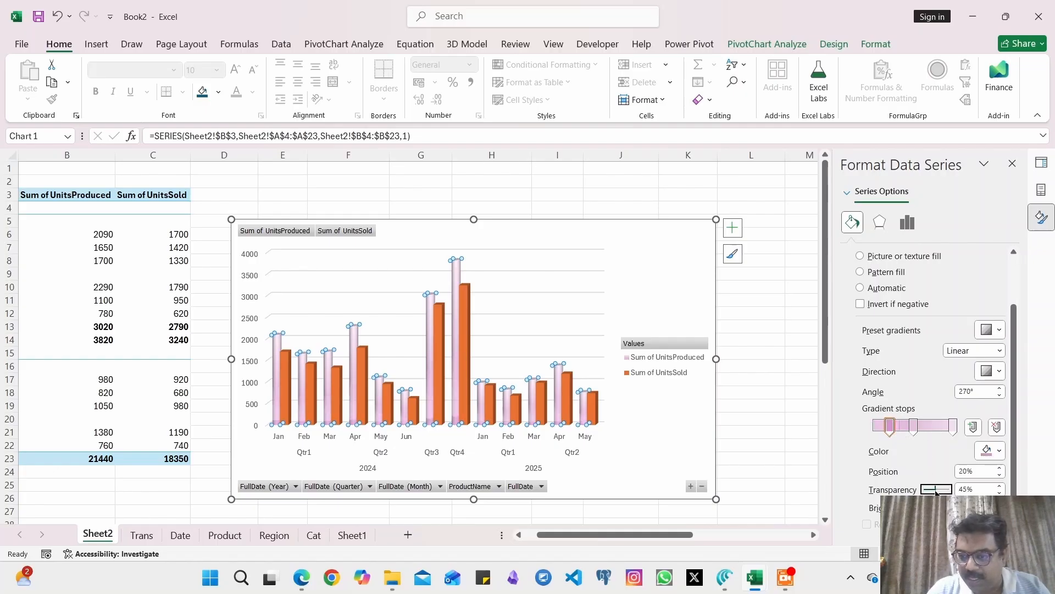
{"action": "scroll", "coordinate": [893, 452], "scroll_direction": "down", "scroll_amount": 1}
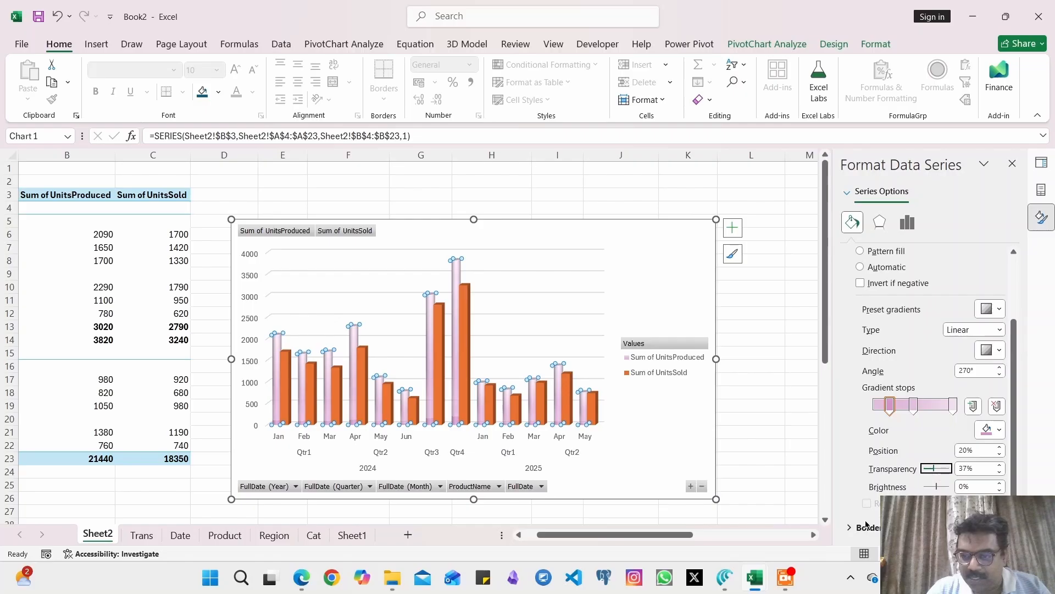
Apply 3-D bevel presets to the Sum of UnitsProduced columns: 6 pt by 6 pt on top, 8 pt wide and 6 pt high at the bottom.
{"action": "left_click", "coordinate": [879, 222]}
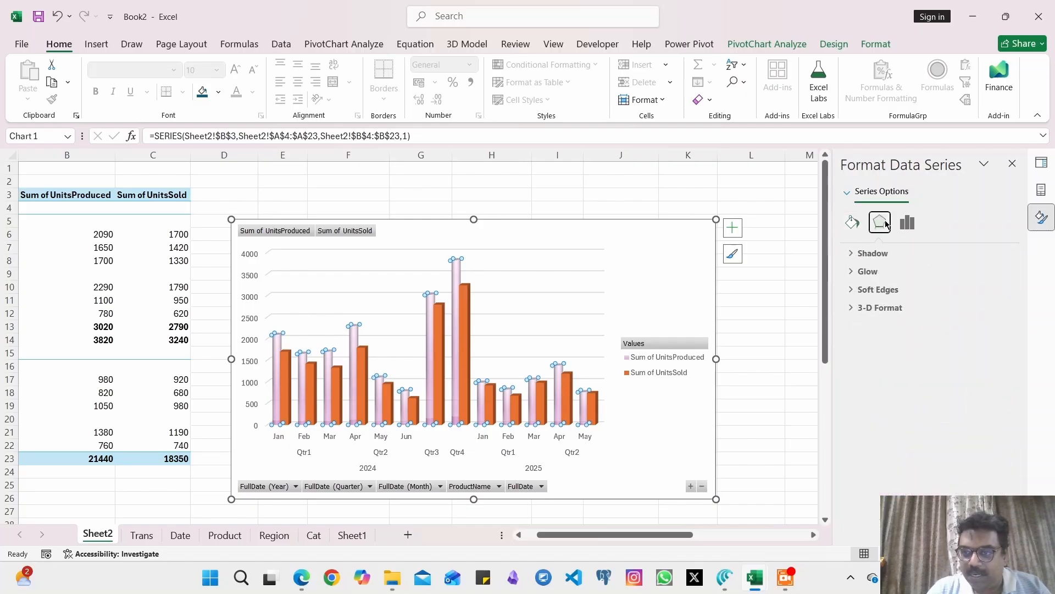
{"action": "left_click", "coordinate": [849, 307]}
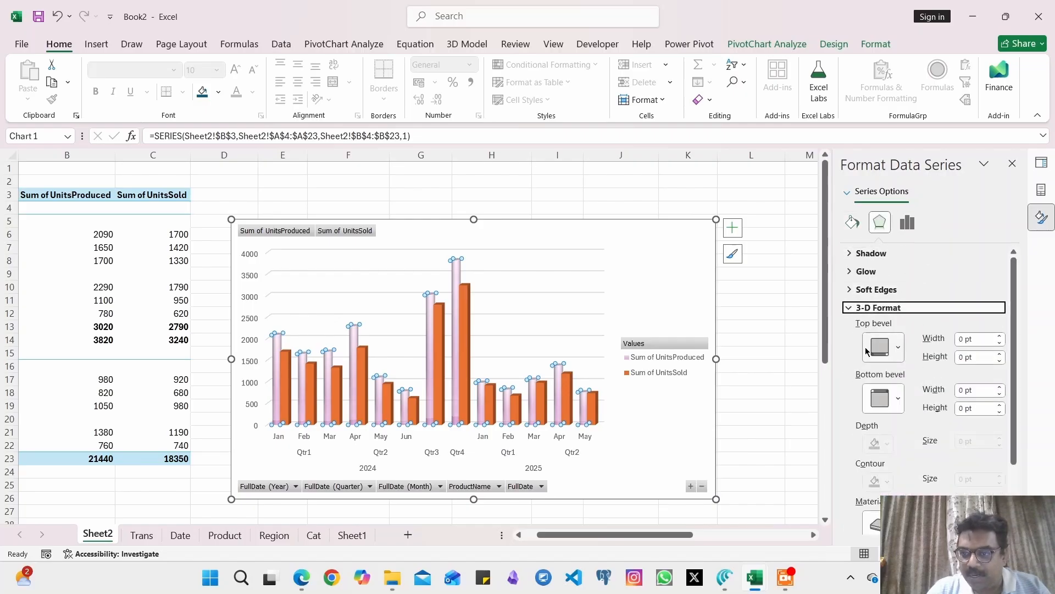
{"action": "left_click", "coordinate": [898, 347]}
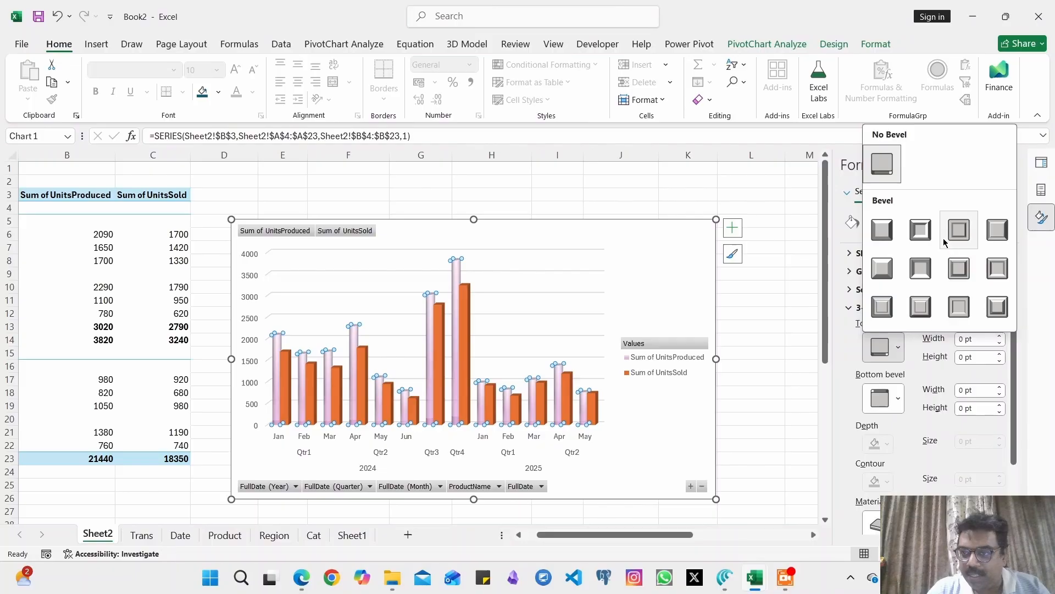
{"action": "left_click", "coordinate": [921, 231]}
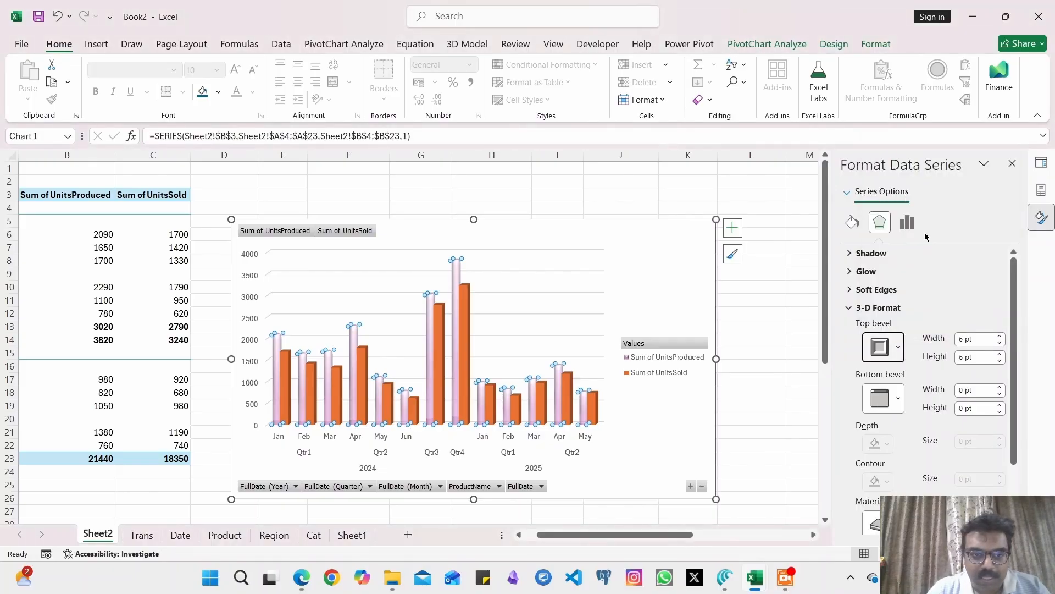
{"action": "scroll", "coordinate": [420, 337], "scroll_direction": "up", "scroll_amount": 5, "text": "ctrl"}
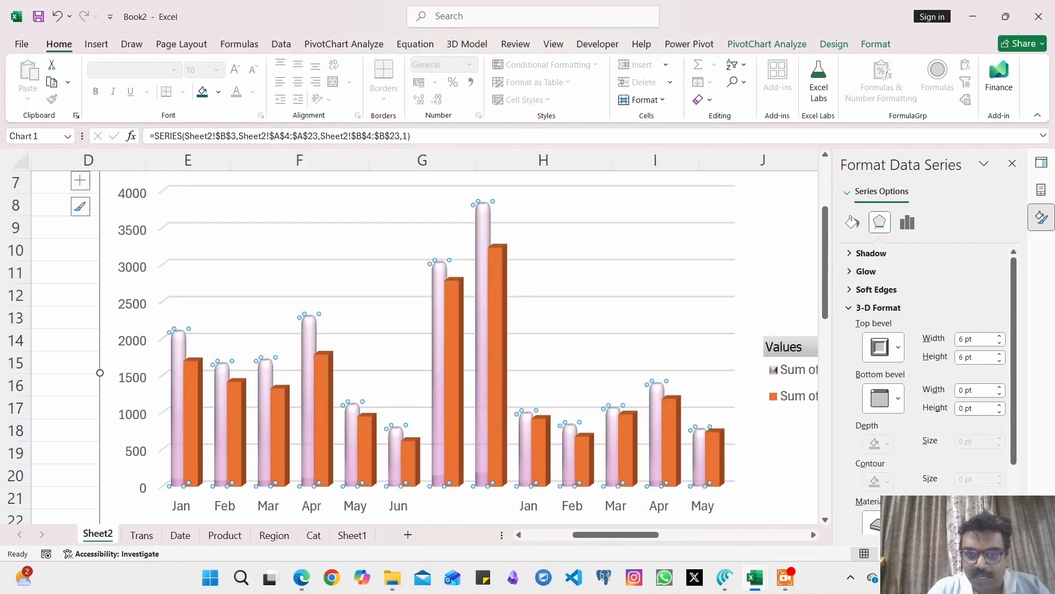
{"action": "left_click", "coordinate": [898, 399]}
{"action": "left_click", "coordinate": [929, 357]}
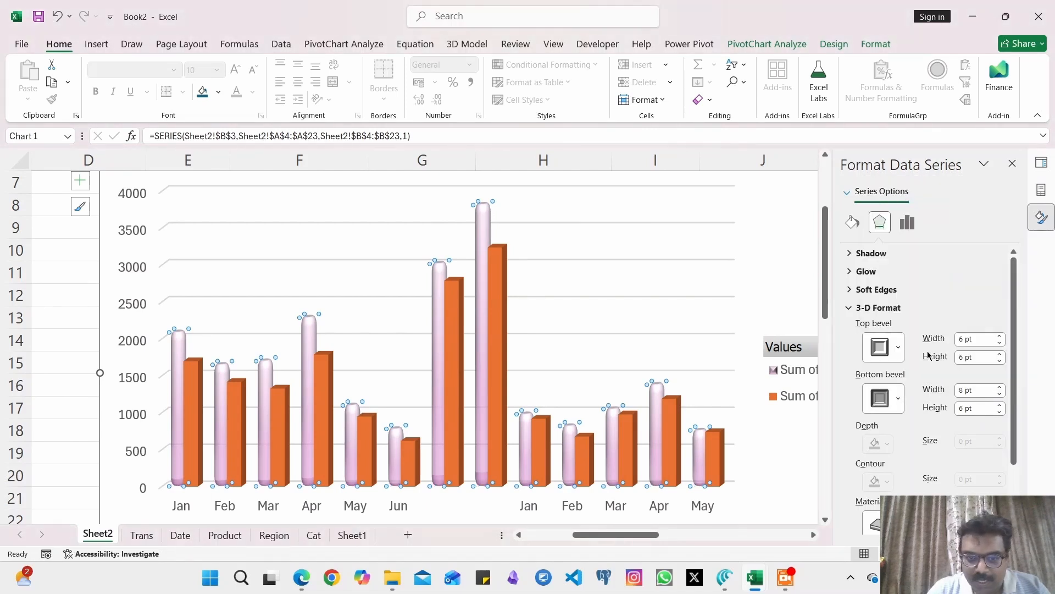
Give the Sum of UnitsProduced columns the Dark Edge special-effect material in their 3-D format.
{"action": "scroll", "coordinate": [896, 445], "scroll_direction": "down", "scroll_amount": 3}
{"action": "left_click", "coordinate": [896, 446]}
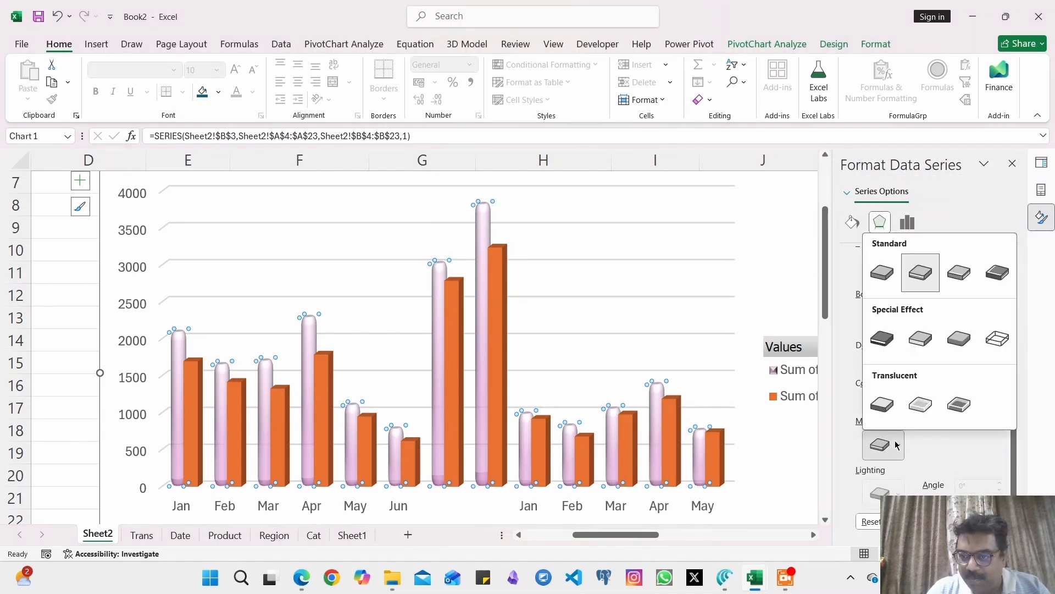
{"action": "left_click", "coordinate": [958, 351]}
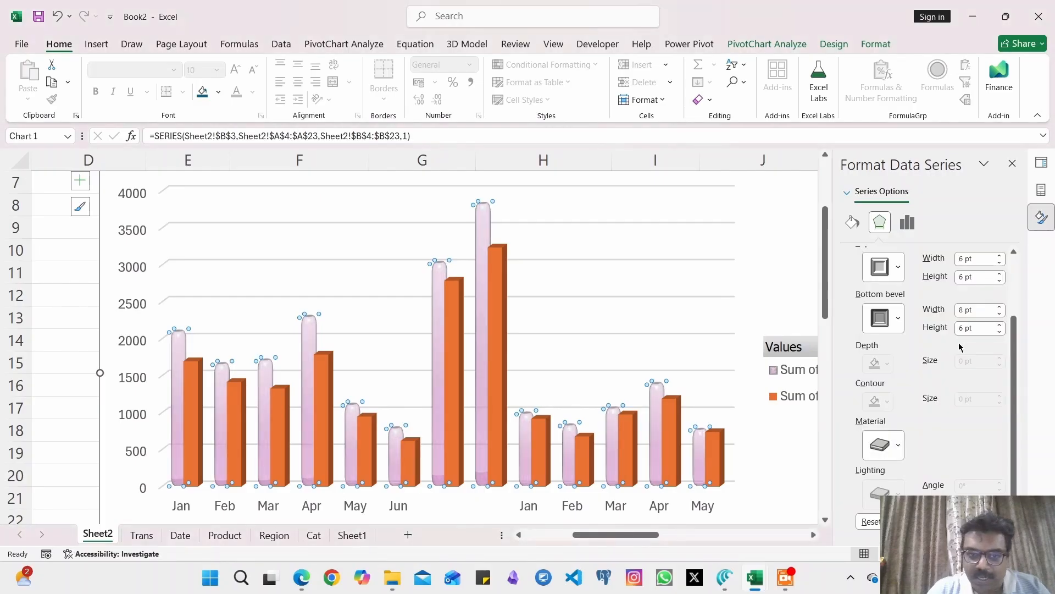
{"action": "left_click", "coordinate": [885, 445]}
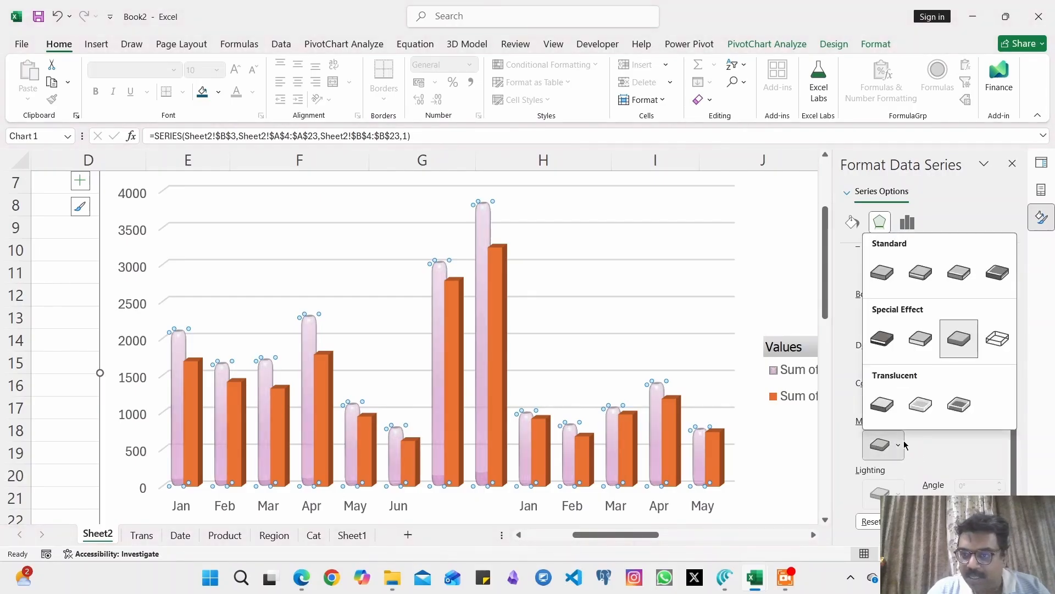
{"action": "left_click", "coordinate": [887, 333]}
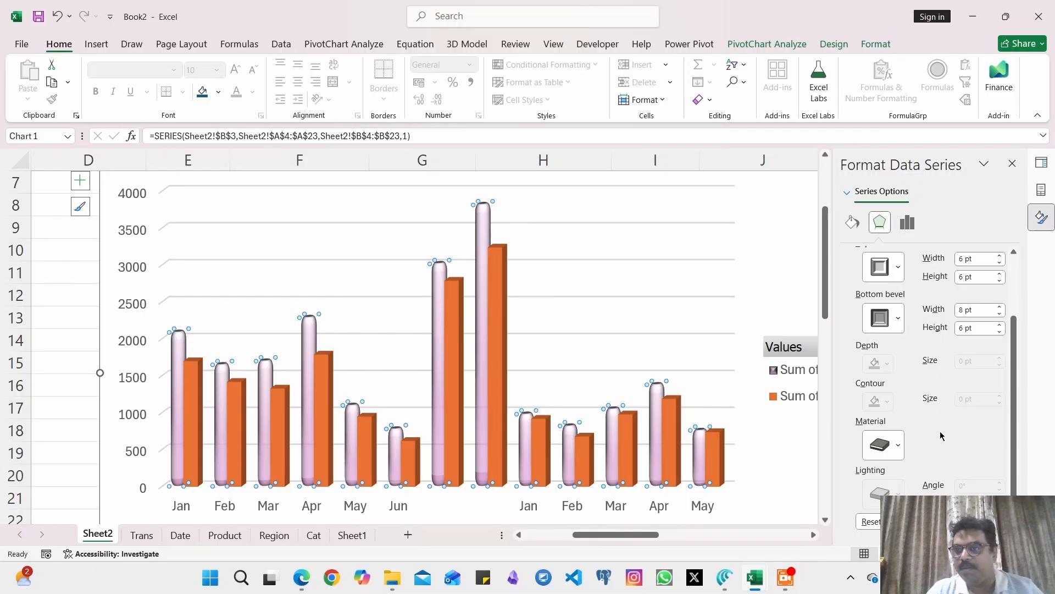
Apply a shadow preset to the Sum of UnitsProduced columns with 60% transparency, 100% size, 4 pt blur, 90° angle and 3 pt distance.
{"action": "scroll", "coordinate": [940, 436], "scroll_direction": "up", "scroll_amount": 3}
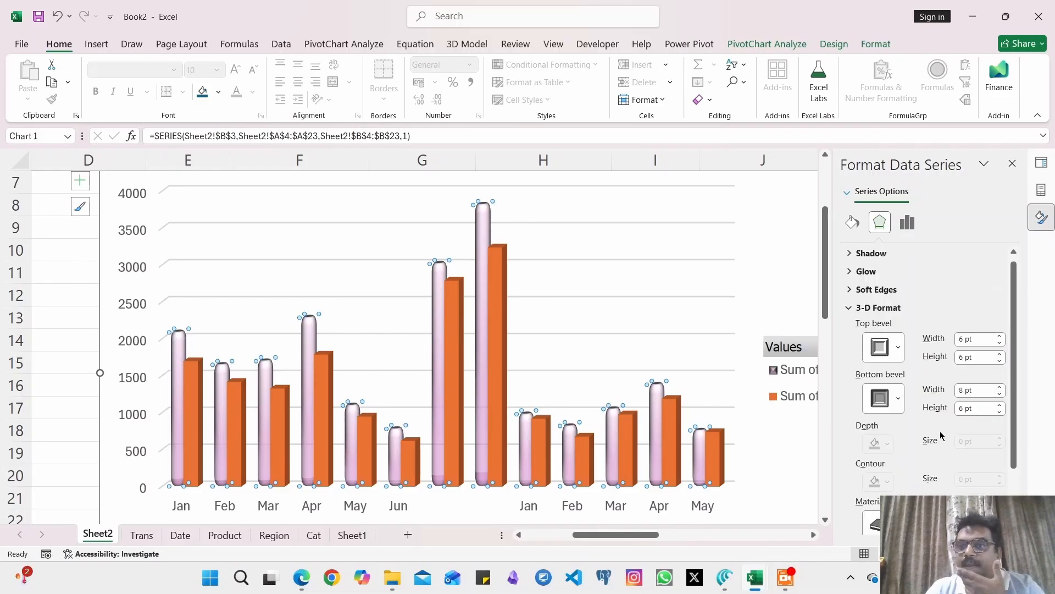
{"action": "left_click", "coordinate": [879, 253]}
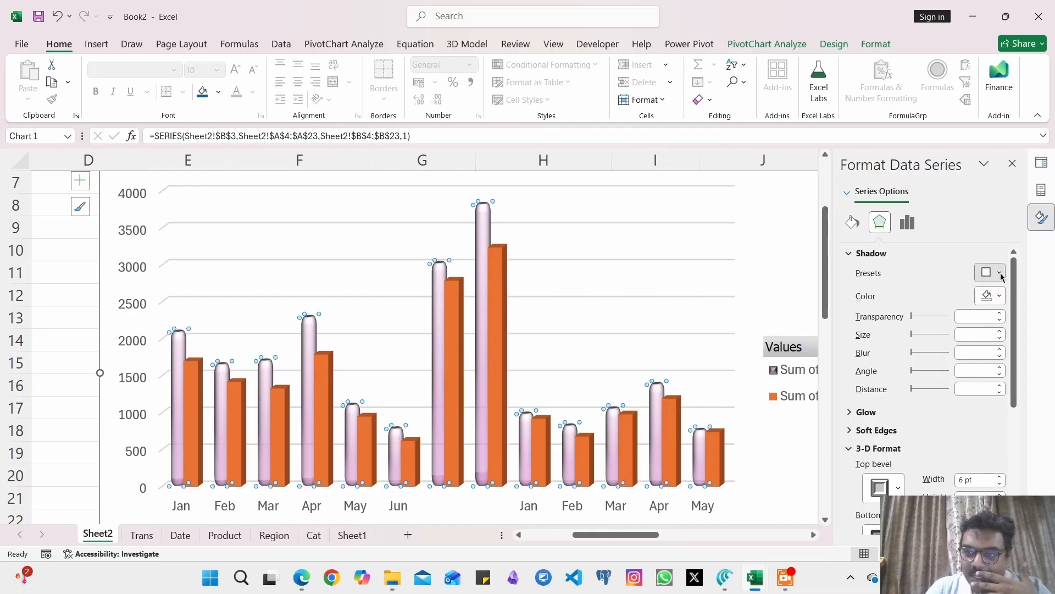
{"action": "left_click", "coordinate": [1001, 276]}
{"action": "left_click", "coordinate": [988, 383]}
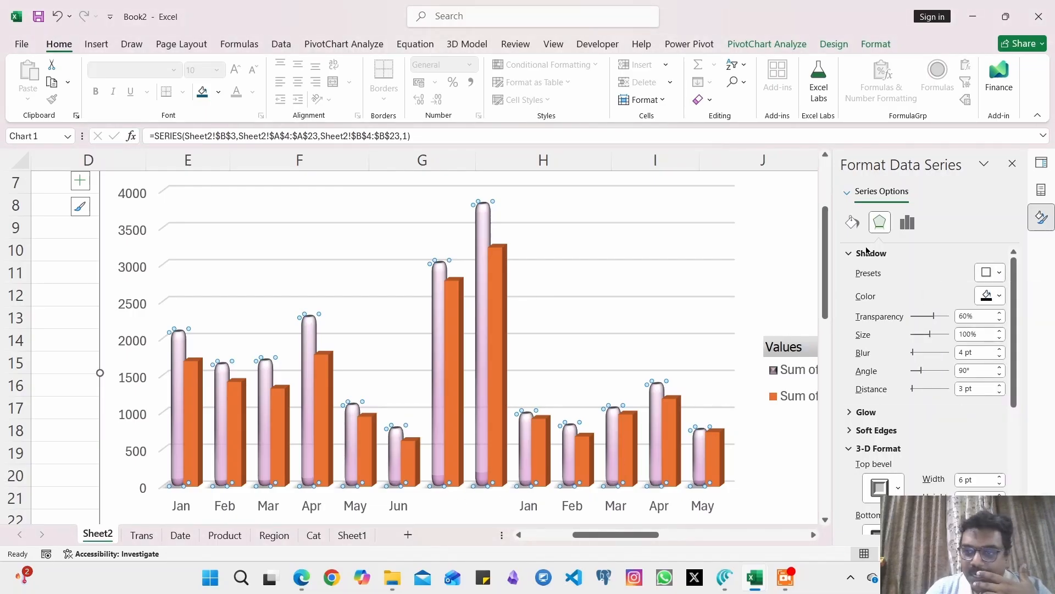
Change the column shape of the orange Sum of UnitsSold series to Partial Pyramid.
{"action": "left_click", "coordinate": [906, 223]}
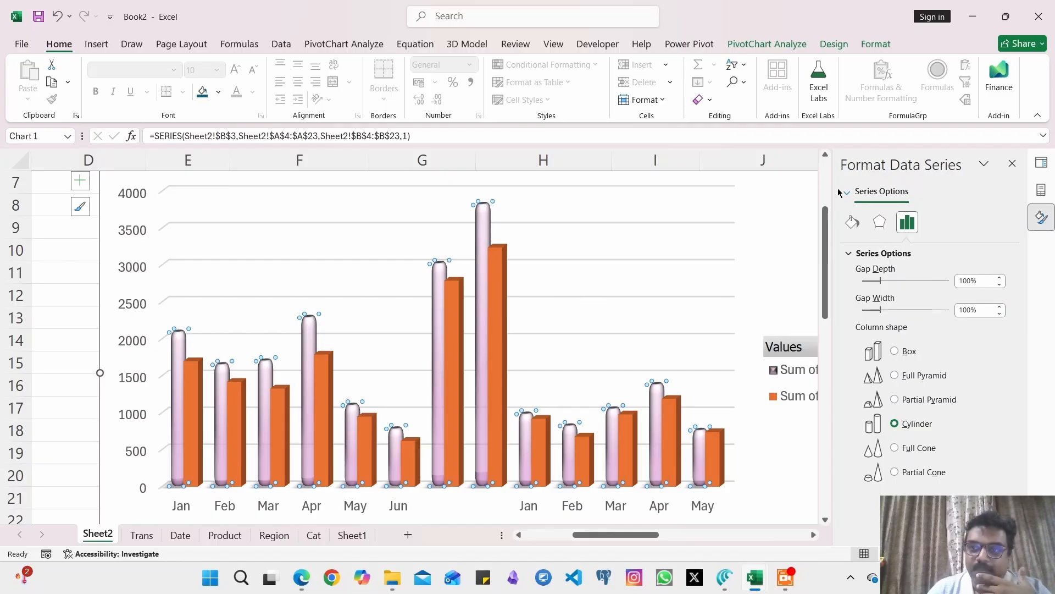
{"action": "left_click", "coordinate": [197, 397]}
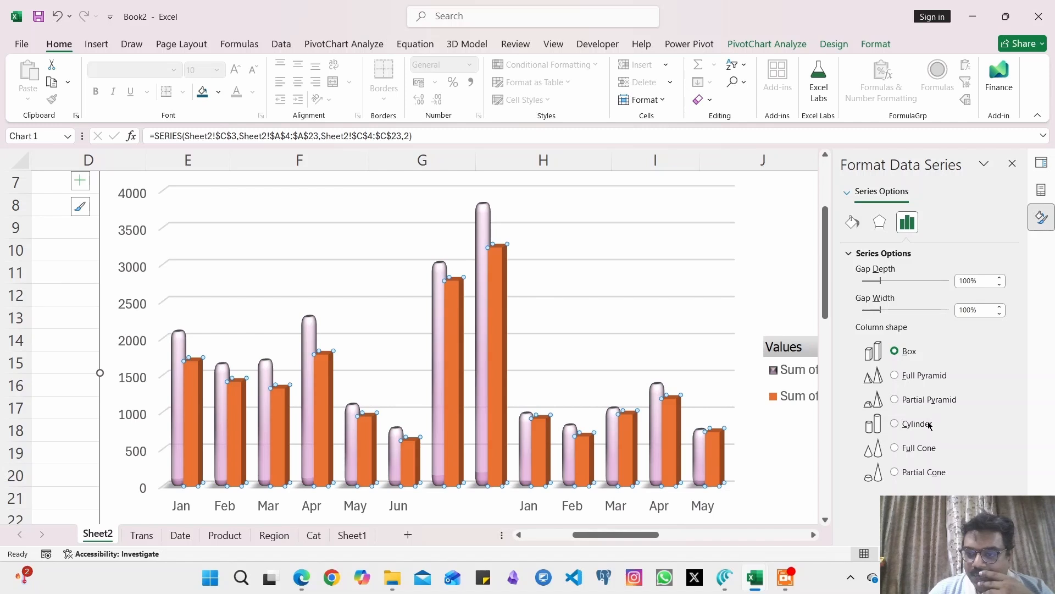
{"action": "left_click", "coordinate": [925, 404]}
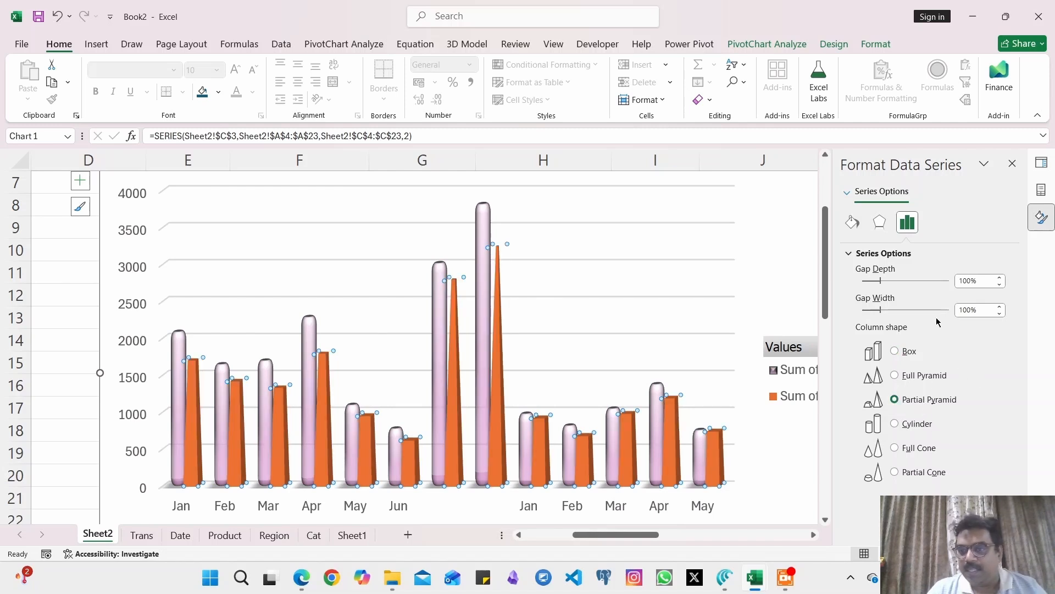
Apply a shadow preset to the Sum of UnitsSold columns with 60% transparency, 100% size, 4 pt blur, 135° angle and 3 pt distance.
{"action": "left_click", "coordinate": [880, 222]}
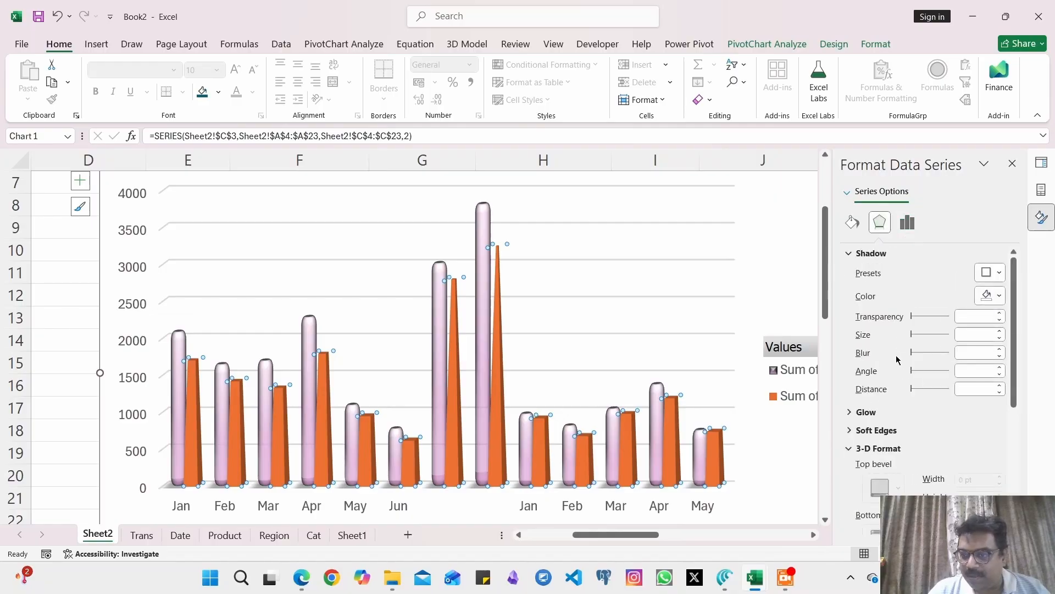
{"action": "left_click", "coordinate": [992, 272]}
{"action": "left_click", "coordinate": [1008, 391]}
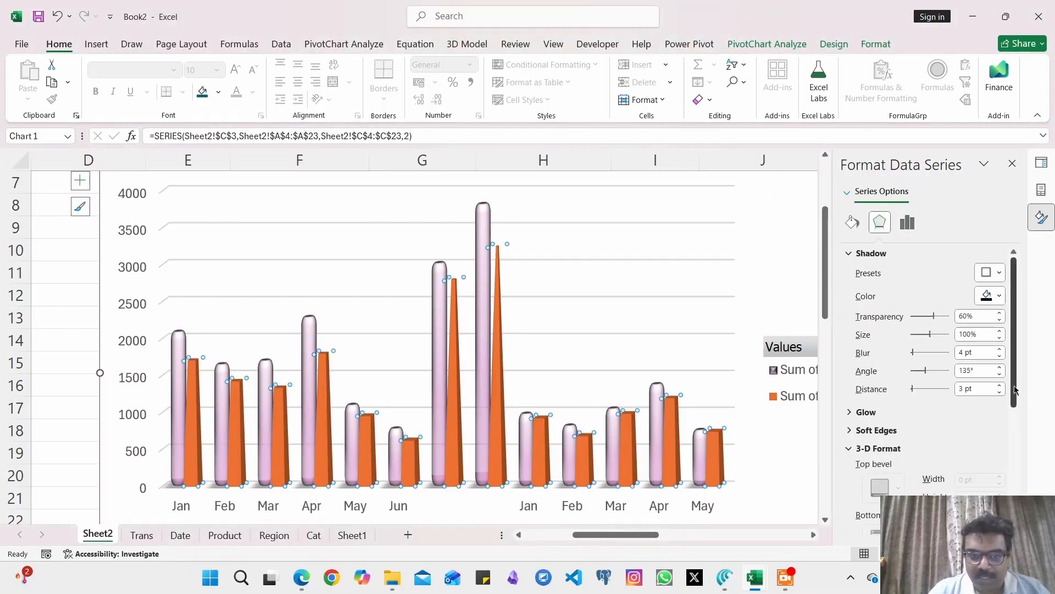
Check the soft edges and glow options of the Sum of UnitsSold series and set its 3-D material to the Dark Edge special effect.
{"action": "scroll", "coordinate": [931, 414], "scroll_direction": "down", "scroll_amount": 1}
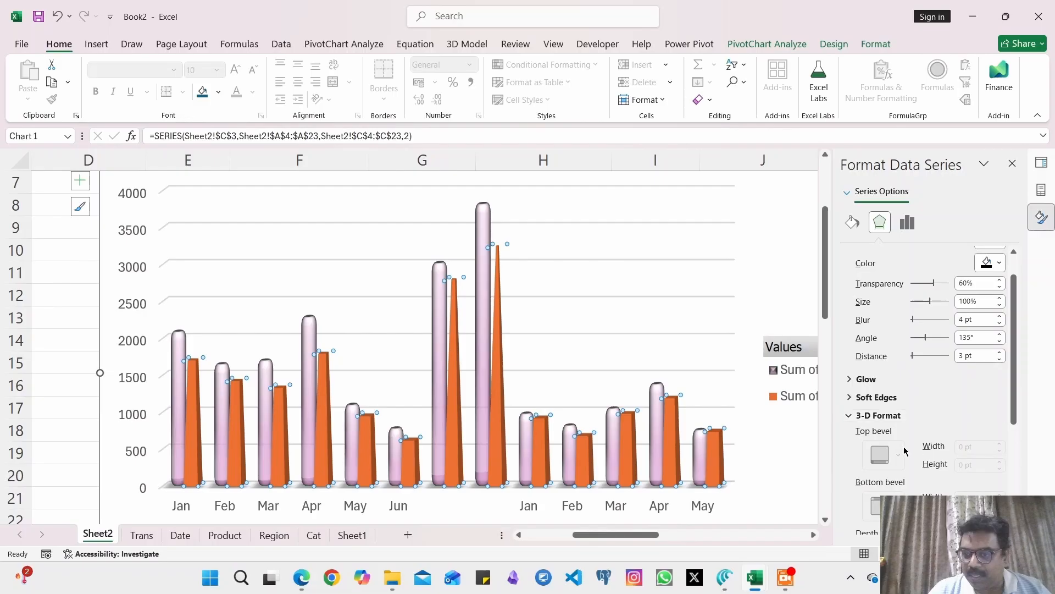
{"action": "left_click", "coordinate": [877, 397]}
{"action": "scroll", "coordinate": [903, 358], "scroll_direction": "down", "scroll_amount": 2}
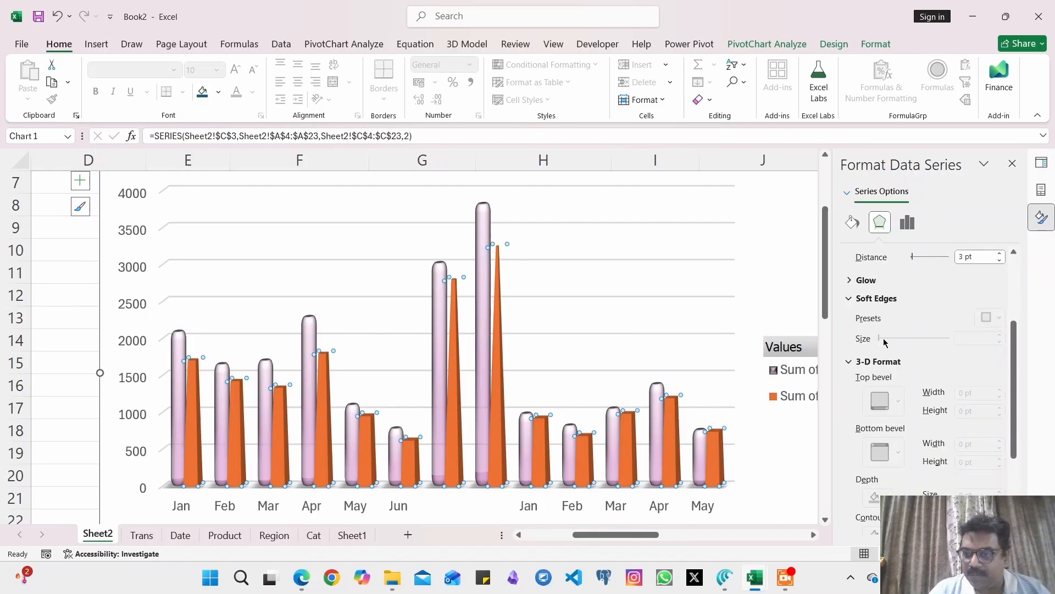
{"action": "left_click", "coordinate": [860, 280]}
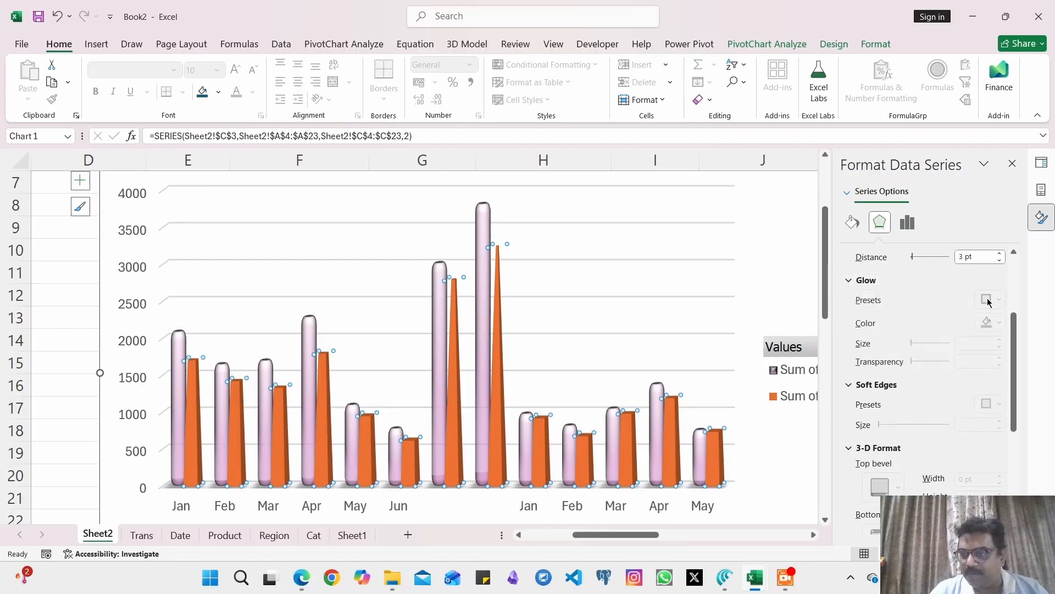
{"action": "scroll", "coordinate": [973, 324], "scroll_direction": "down", "scroll_amount": 5}
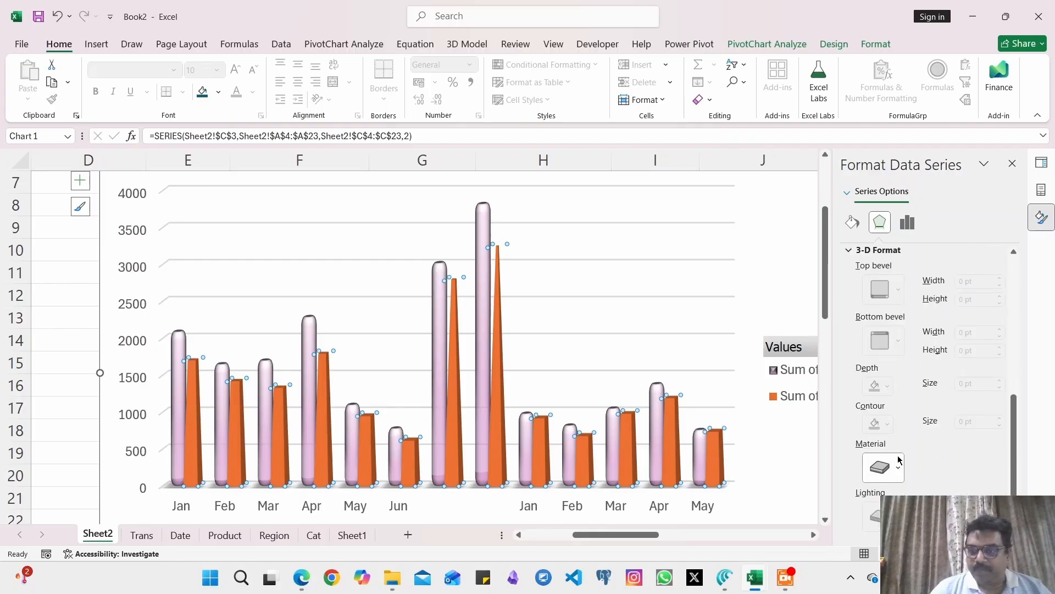
{"action": "left_click", "coordinate": [898, 465]}
{"action": "left_click", "coordinate": [961, 360]}
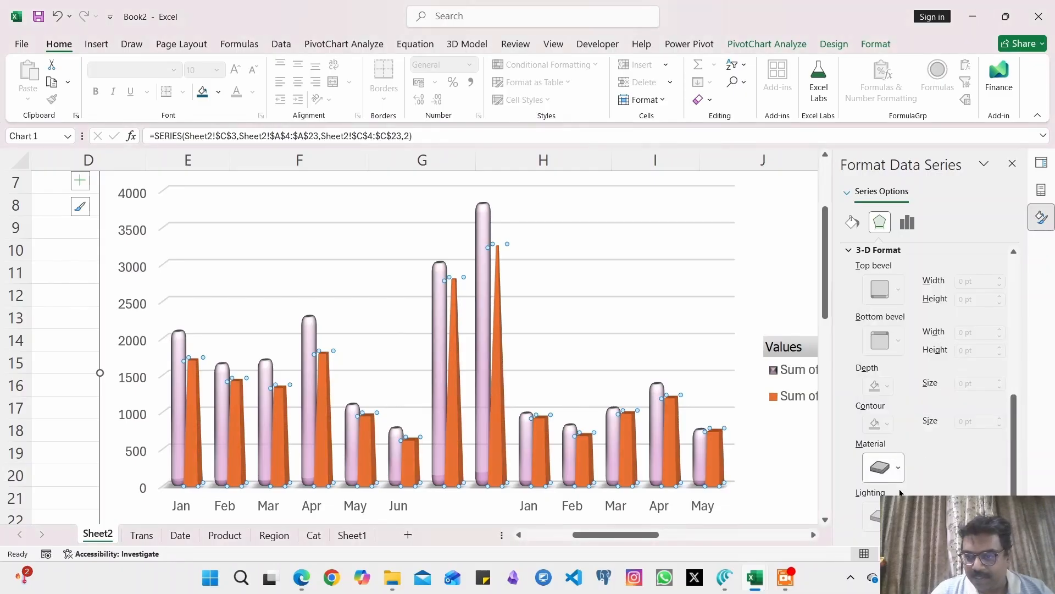
{"action": "left_click", "coordinate": [898, 467]}
{"action": "left_click", "coordinate": [888, 365]}
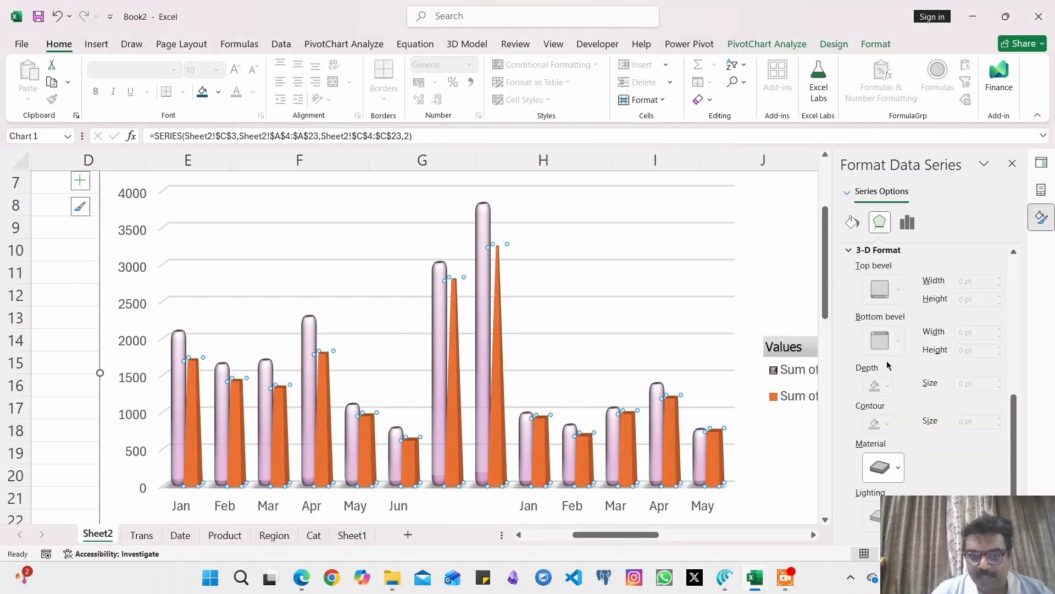
{"action": "scroll", "coordinate": [916, 452], "scroll_direction": "down", "scroll_amount": 1}
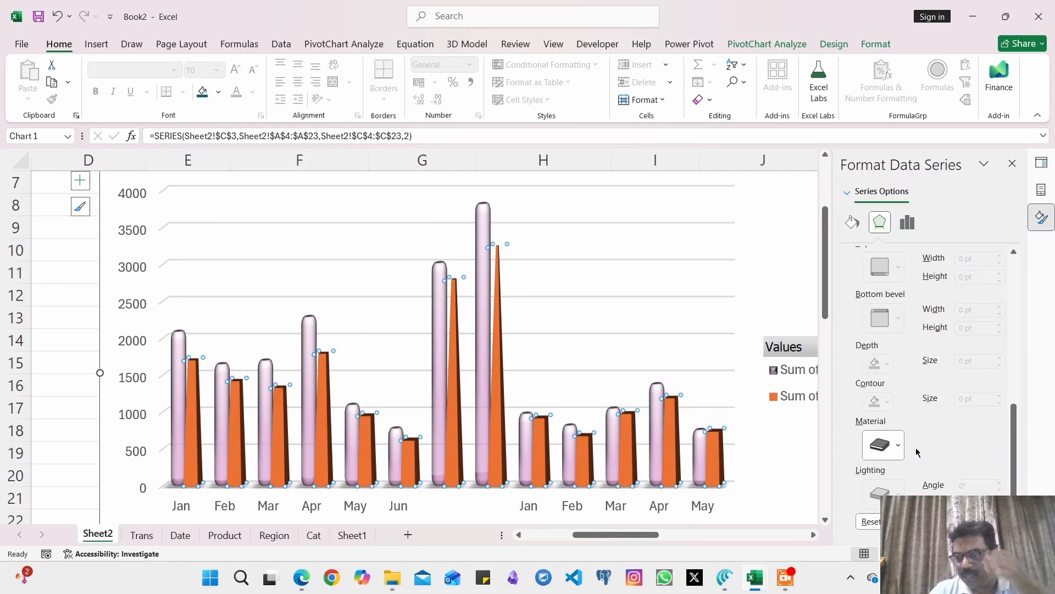
Apply a gradient fill to the Sum of UnitsSold series and colour its first gradient stop light blue.
{"action": "left_click", "coordinate": [853, 222]}
{"action": "left_click", "coordinate": [889, 306]}
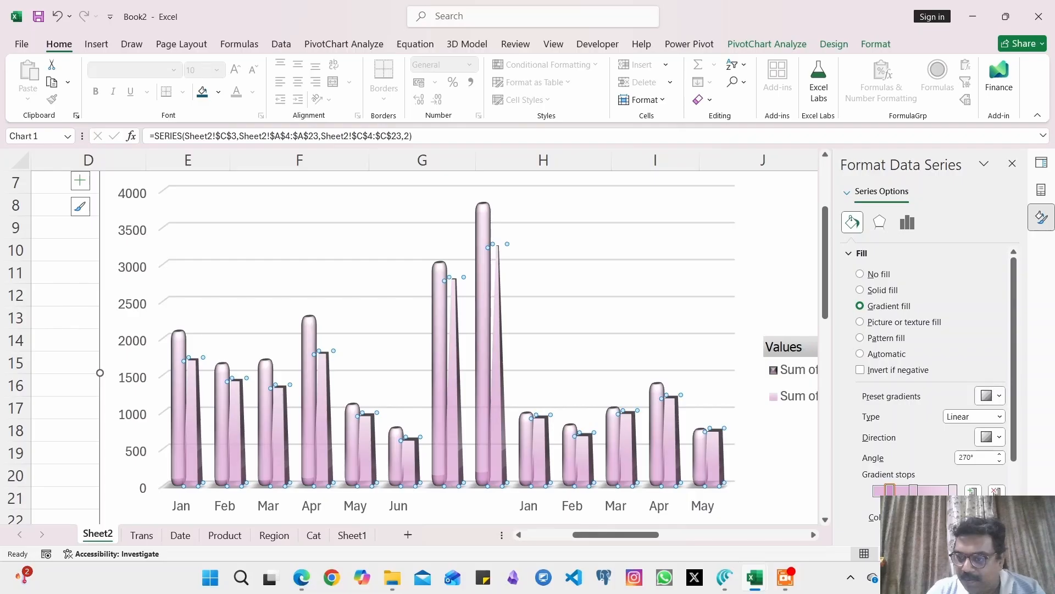
{"action": "left_click", "coordinate": [990, 517]}
{"action": "left_click", "coordinate": [950, 381]}
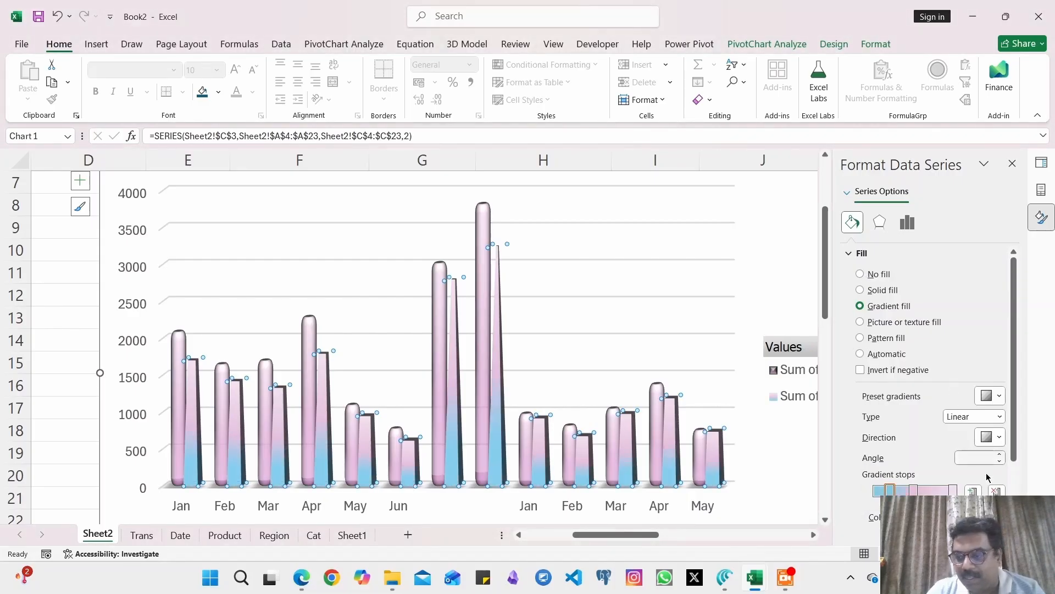
Colour the Sum of UnitsSold gradient's 50% stop standard blue and its 100% stop the dark blue theme shade with -50% brightness.
{"action": "scroll", "coordinate": [970, 457], "scroll_direction": "down", "scroll_amount": 2}
{"action": "left_click", "coordinate": [914, 427]}
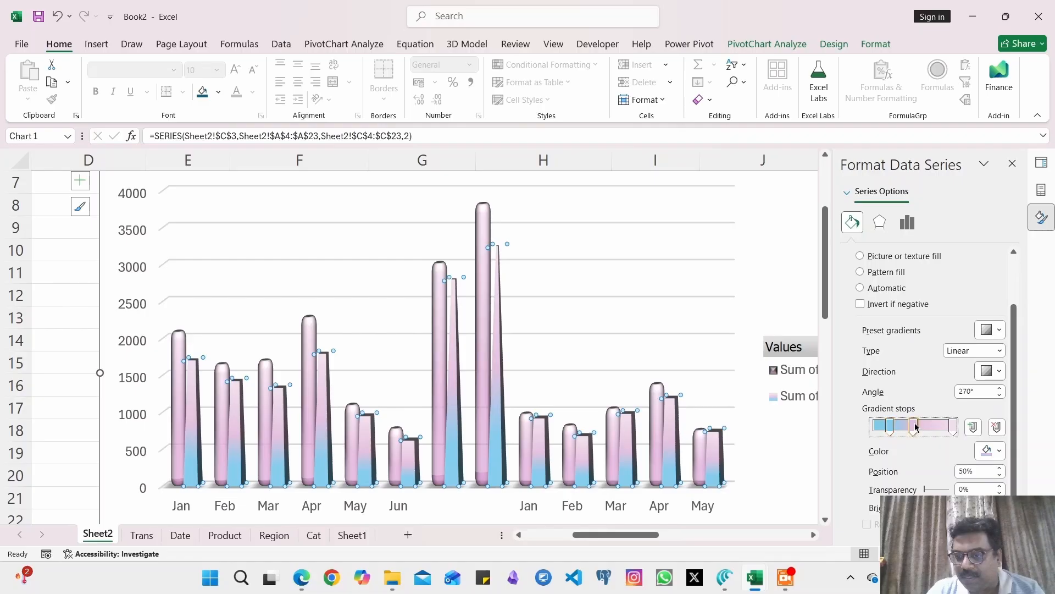
{"action": "left_click", "coordinate": [995, 450]}
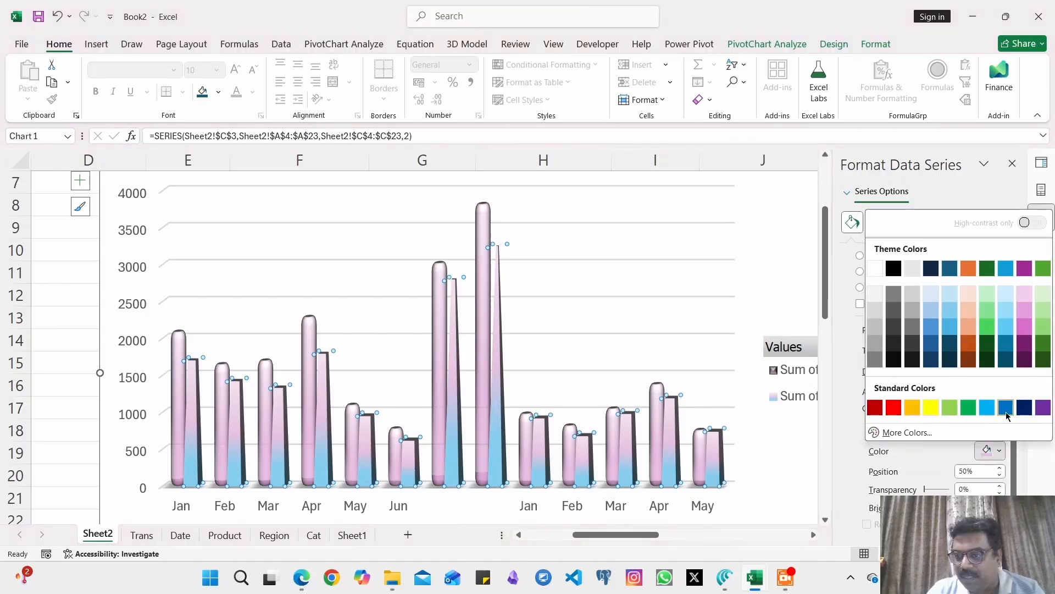
{"action": "left_click", "coordinate": [1007, 409]}
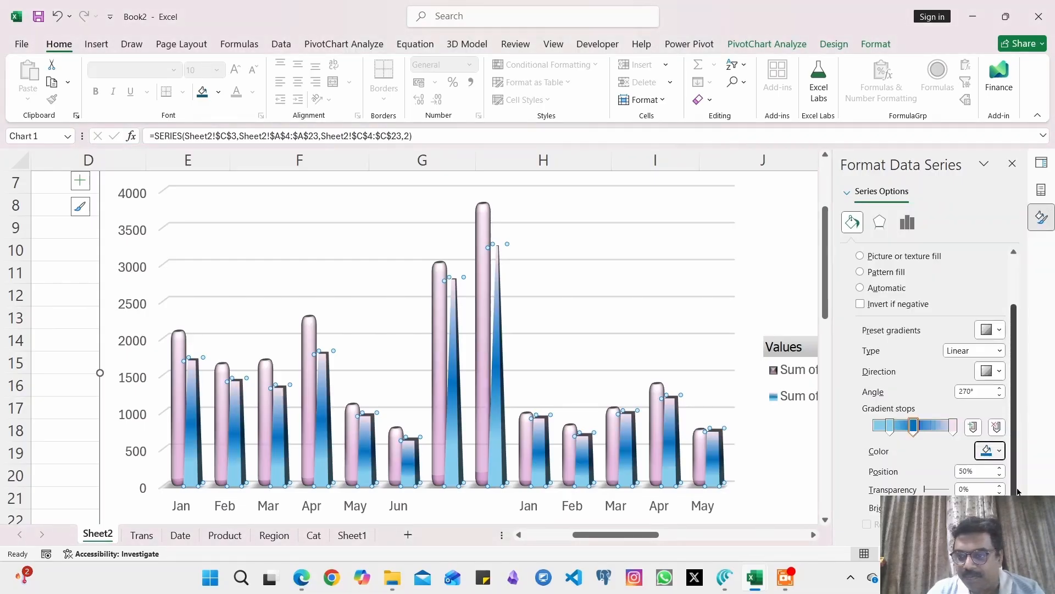
{"action": "left_click", "coordinate": [956, 431]}
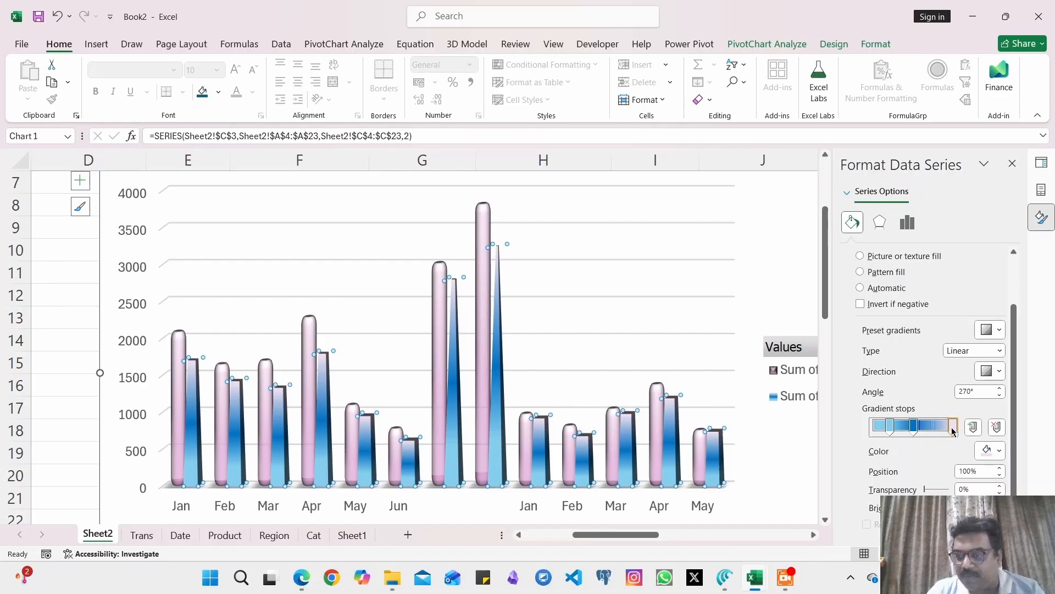
{"action": "left_click", "coordinate": [1001, 449]}
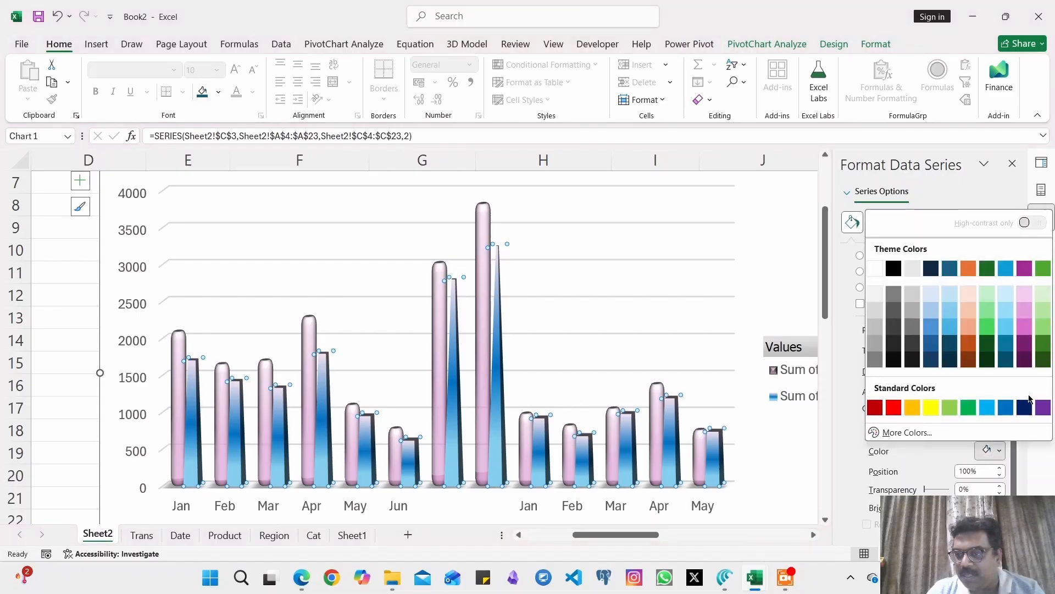
{"action": "left_click", "coordinate": [1011, 362]}
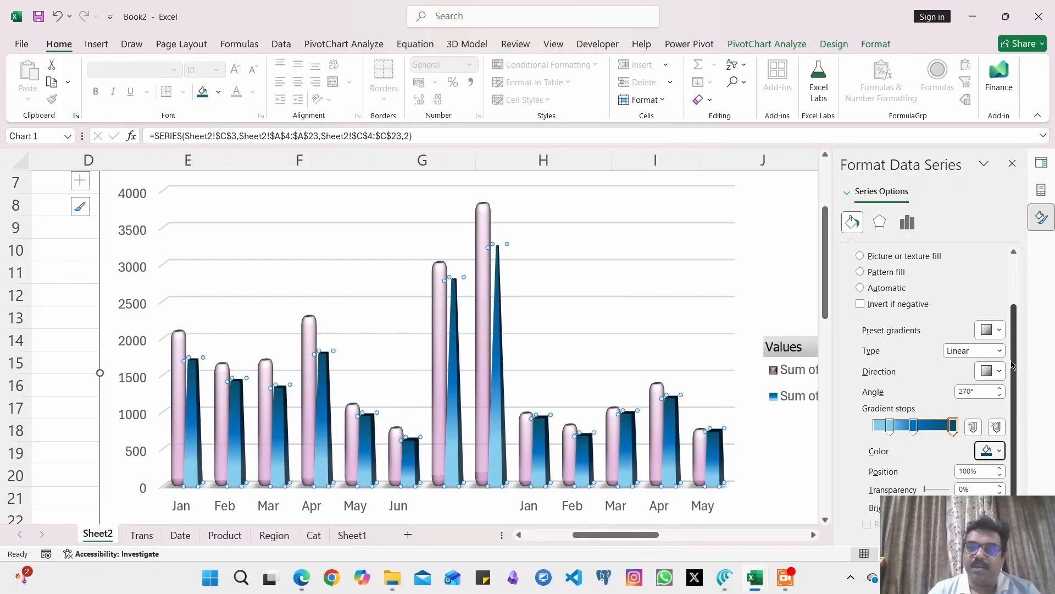
Set the linear gradient angle of the Sum of UnitsSold fill to 20°.
{"action": "scroll", "coordinate": [853, 454], "scroll_direction": "down", "scroll_amount": 1}
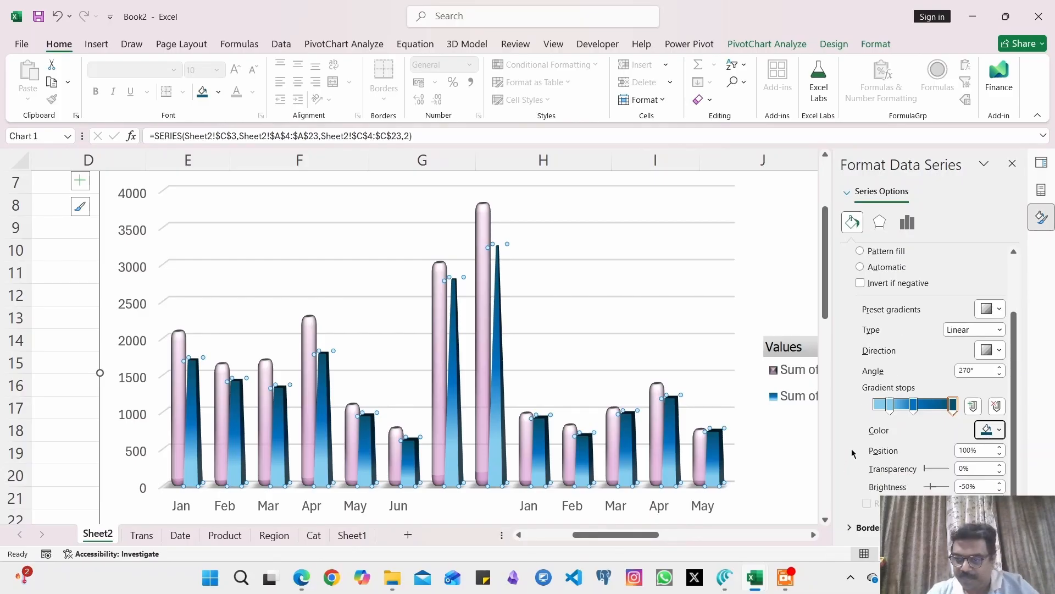
{"action": "left_click", "coordinate": [963, 371]}
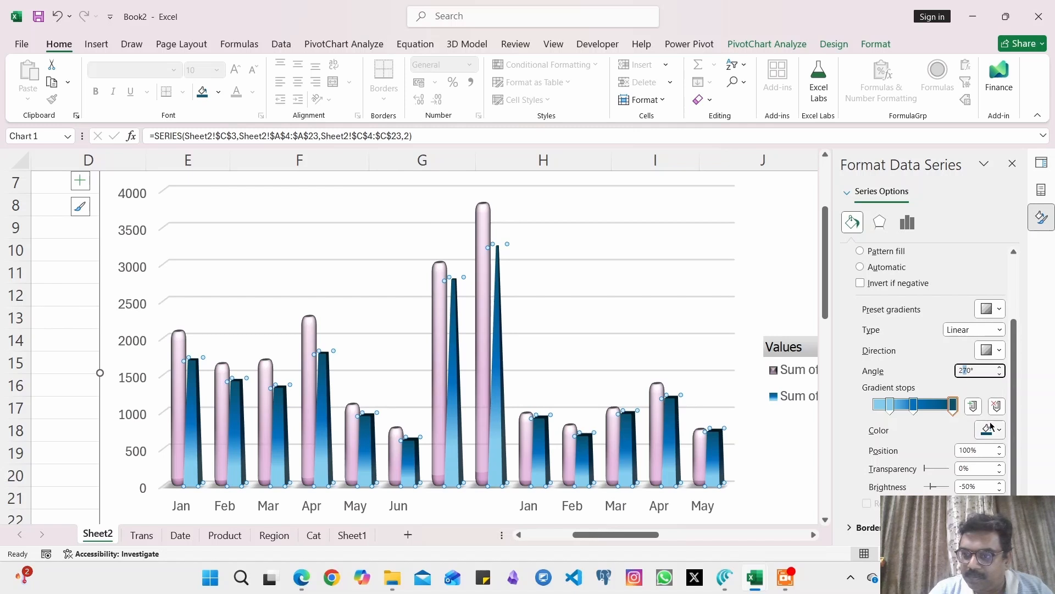
{"action": "type", "text": "0"}
{"action": "key", "text": "Return"}
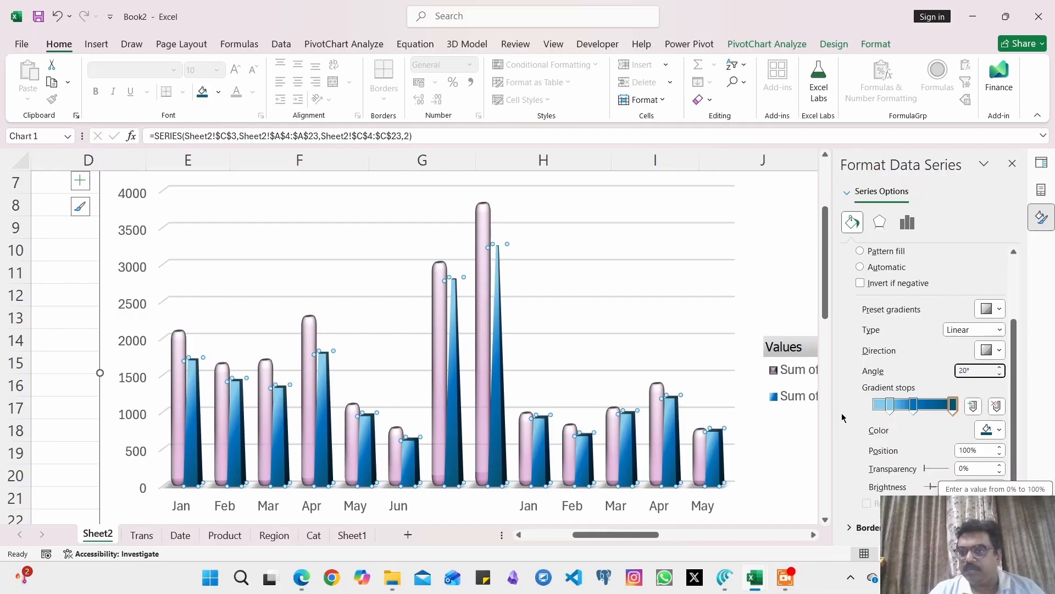
{"action": "scroll", "coordinate": [842, 417], "scroll_direction": "up", "scroll_amount": 3}
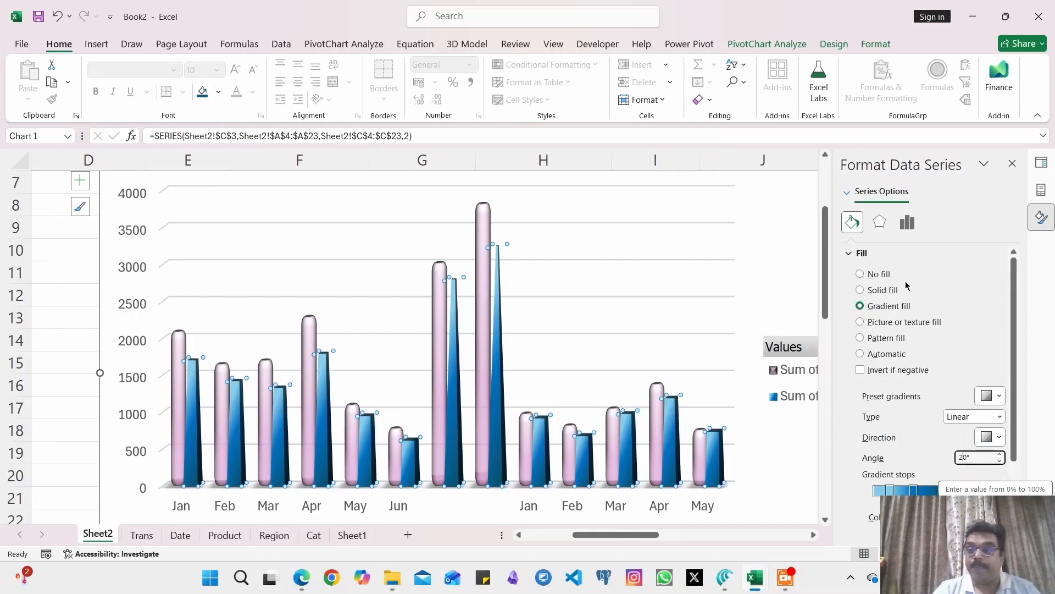
{"action": "left_click", "coordinate": [906, 225]}
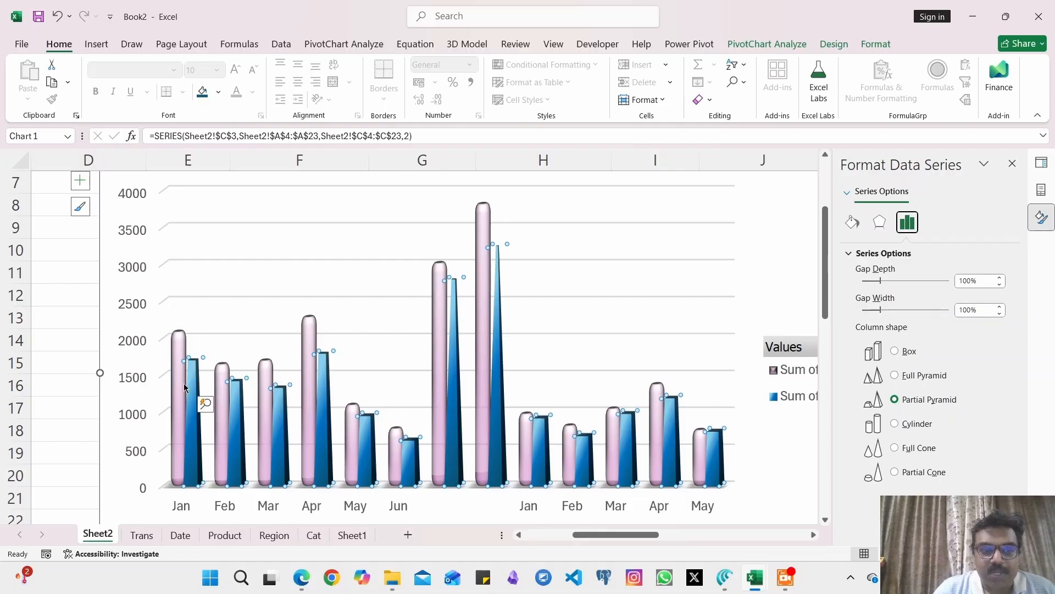
Add a chart title and data labels to the PivotChart.
{"action": "left_click_drag", "start_coordinate": [650, 534], "coordinate": [684, 540]}
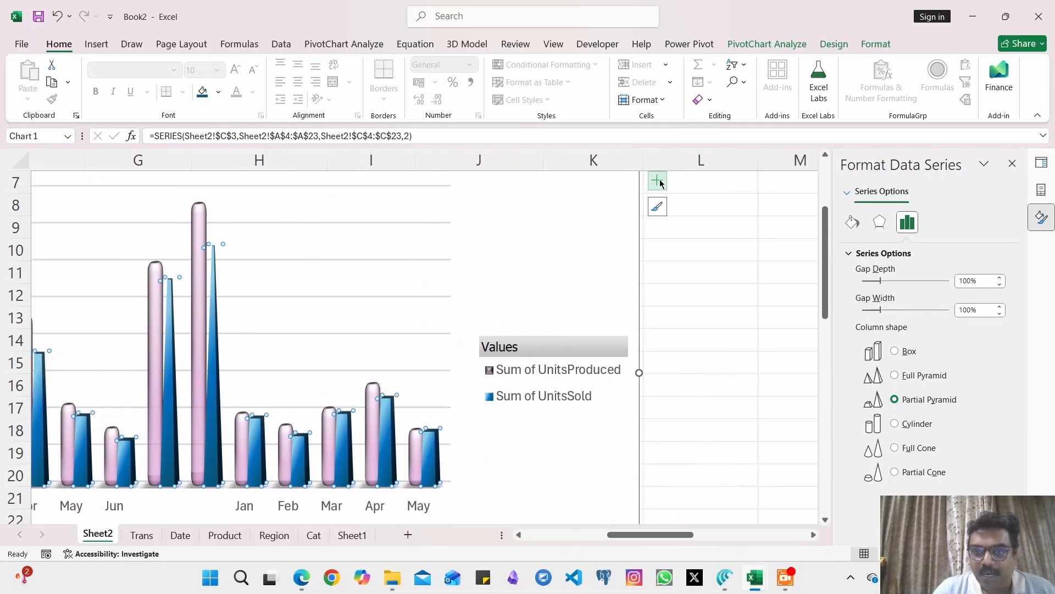
{"action": "left_click", "coordinate": [658, 182]}
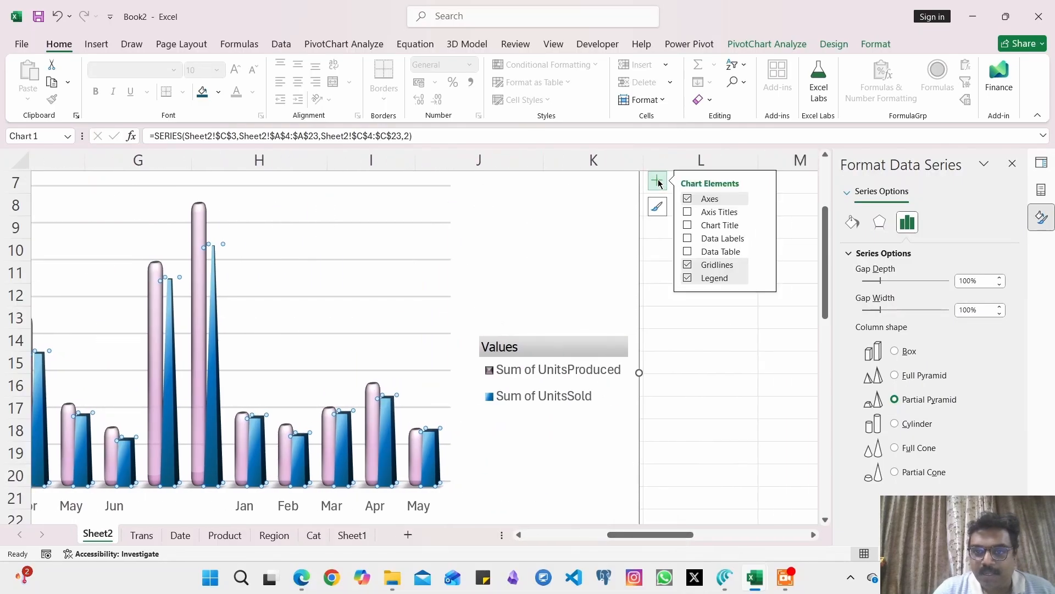
{"action": "left_click", "coordinate": [686, 226]}
{"action": "left_click", "coordinate": [688, 238]}
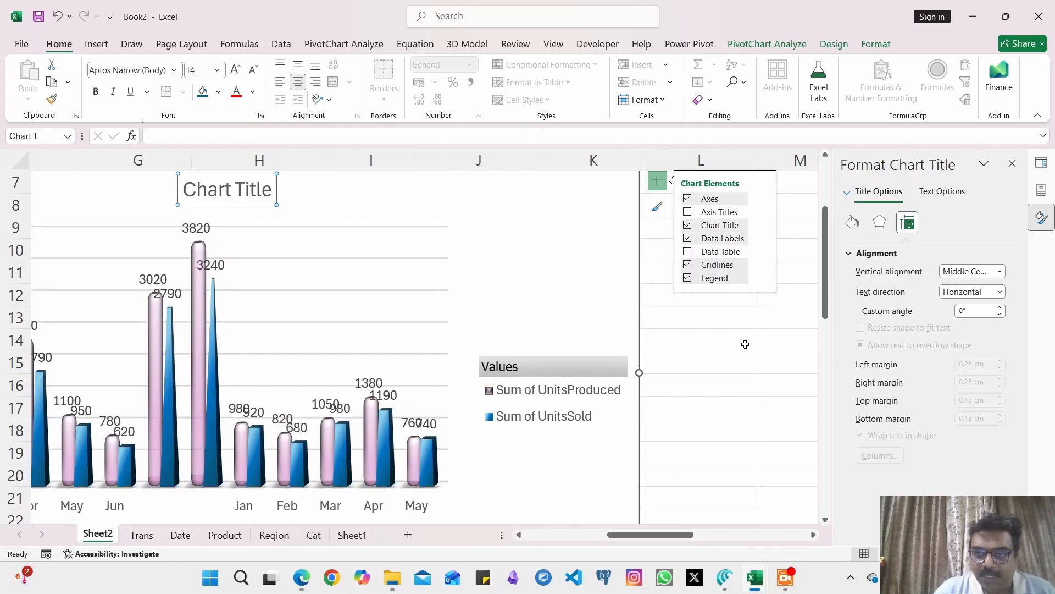
Switch the PivotChart's rows and columns, and switch them back to the original orientation.
{"action": "scroll", "coordinate": [745, 344], "scroll_direction": "up", "scroll_amount": 1}
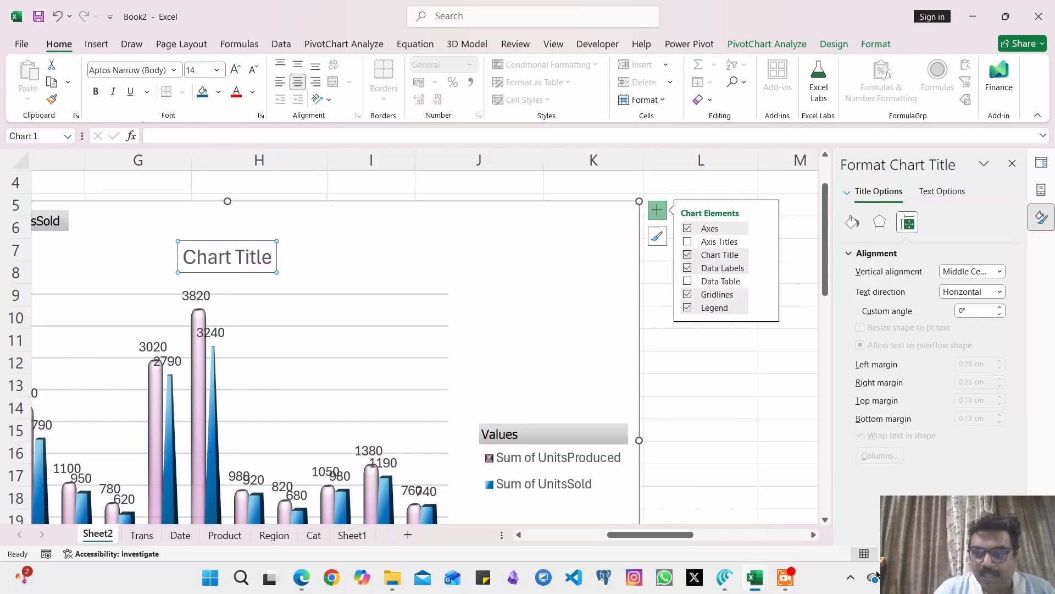
{"action": "scroll", "coordinate": [483, 403], "scroll_direction": "down", "scroll_amount": 5}
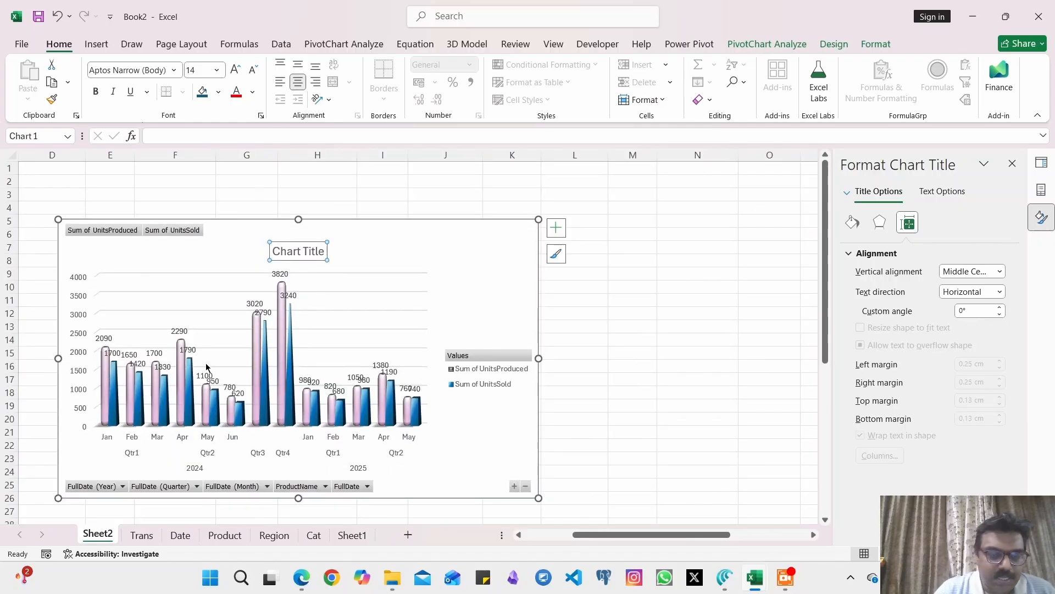
{"action": "left_click", "coordinate": [333, 304]}
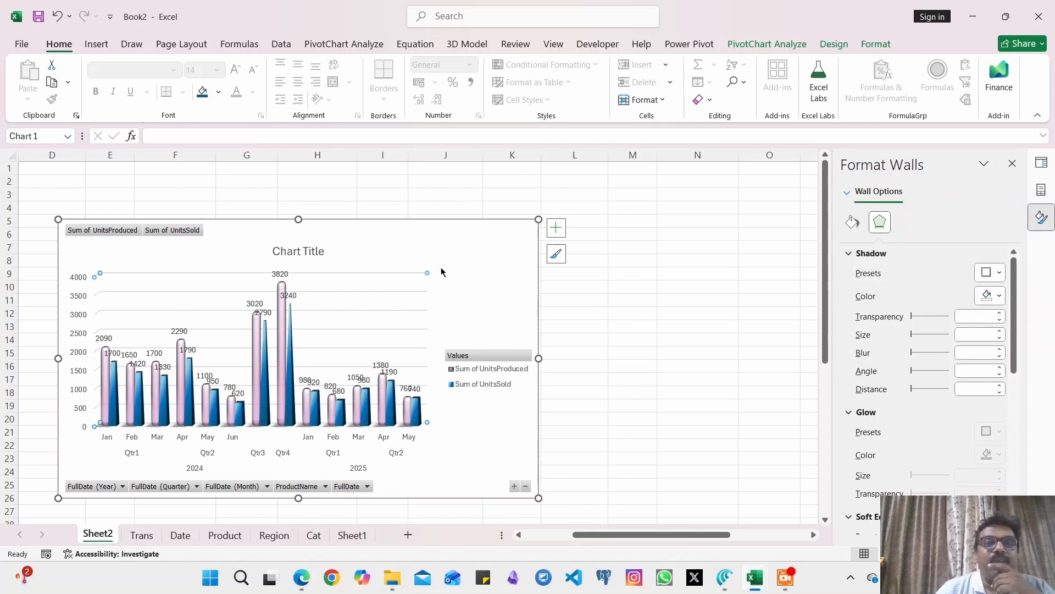
{"action": "left_click_drag", "start_coordinate": [476, 247], "coordinate": [480, 246]}
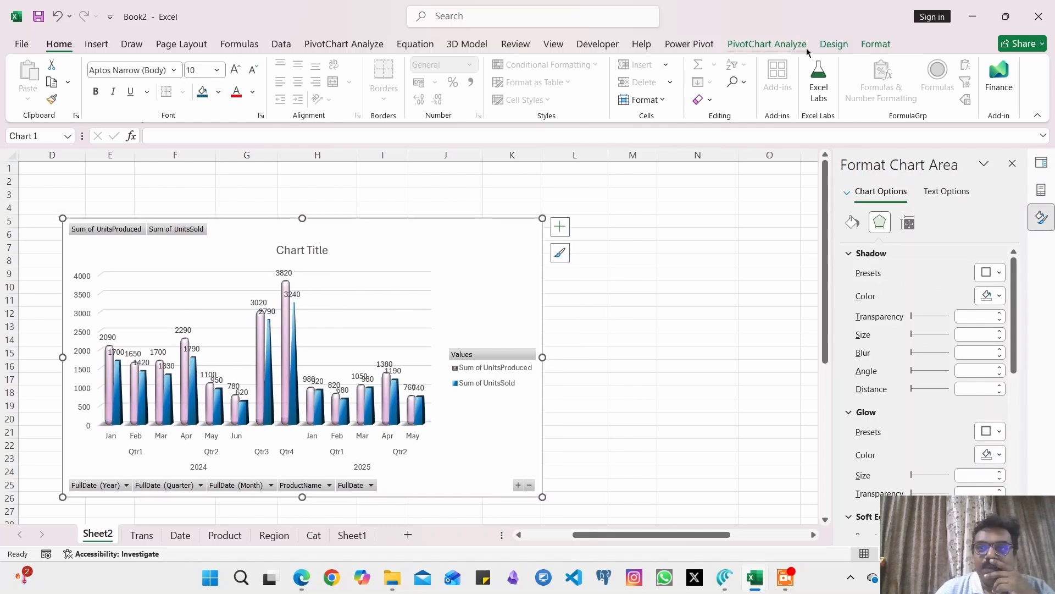
{"action": "left_click", "coordinate": [832, 45]}
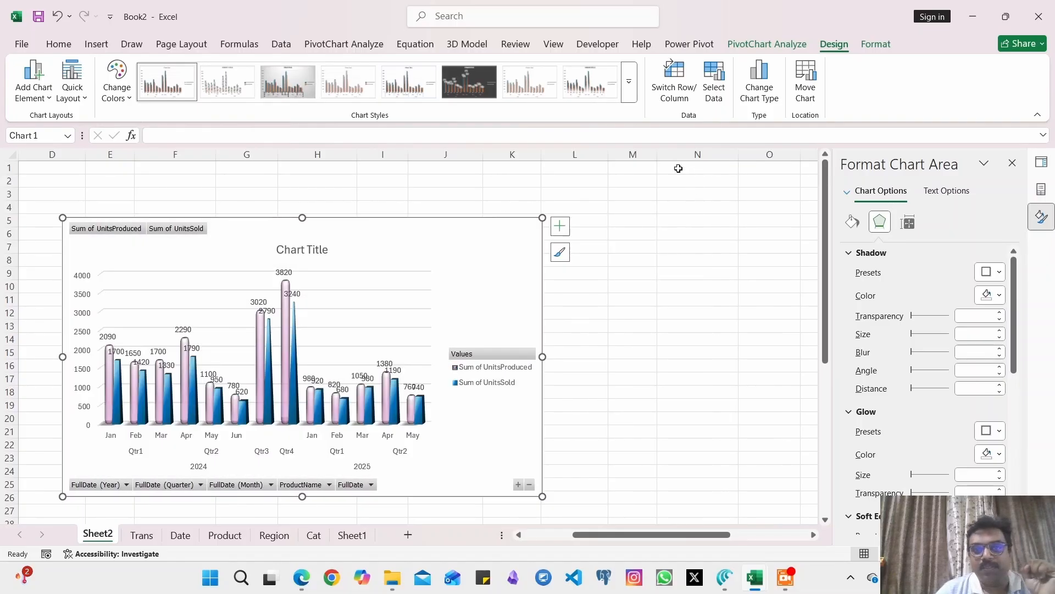
{"action": "left_click", "coordinate": [679, 83]}
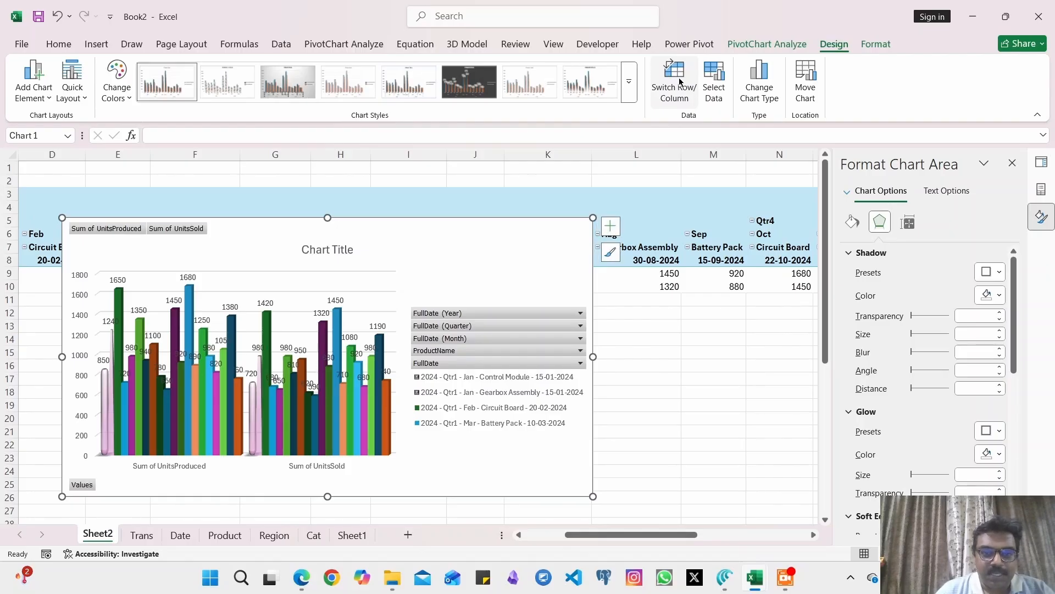
{"action": "left_click", "coordinate": [680, 82]}
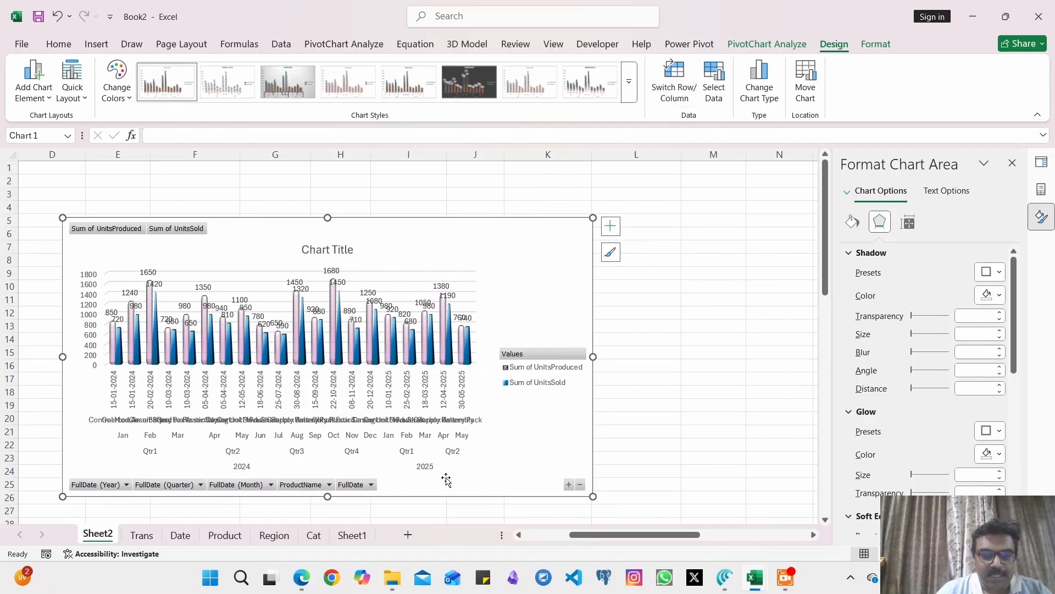
Try the Centered Overlay position for the chart title, and return the title to Above Chart.
{"action": "left_click", "coordinate": [611, 226]}
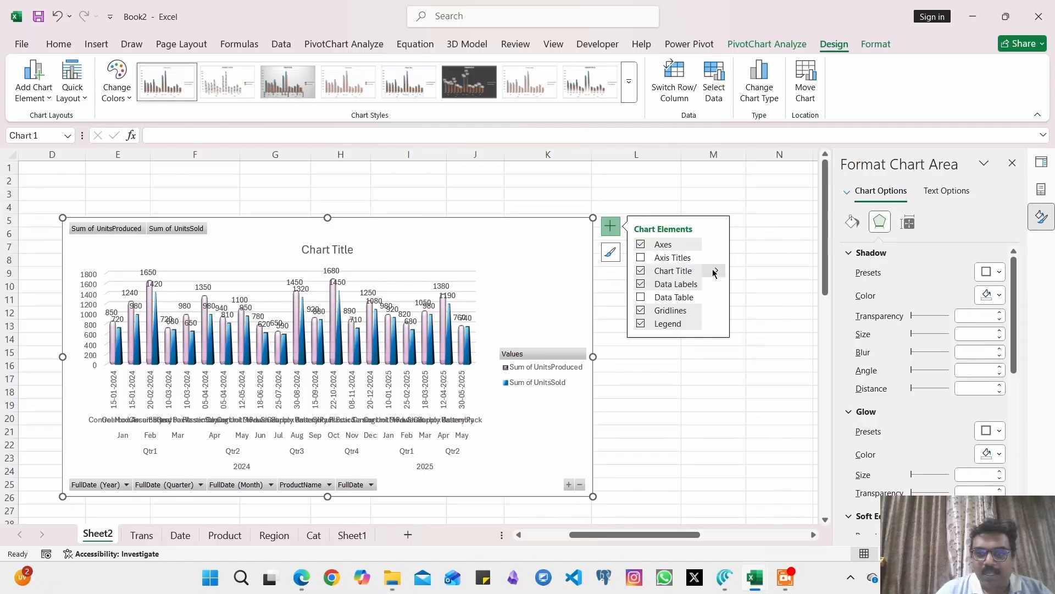
{"action": "mouse_move", "coordinate": [714, 272]}
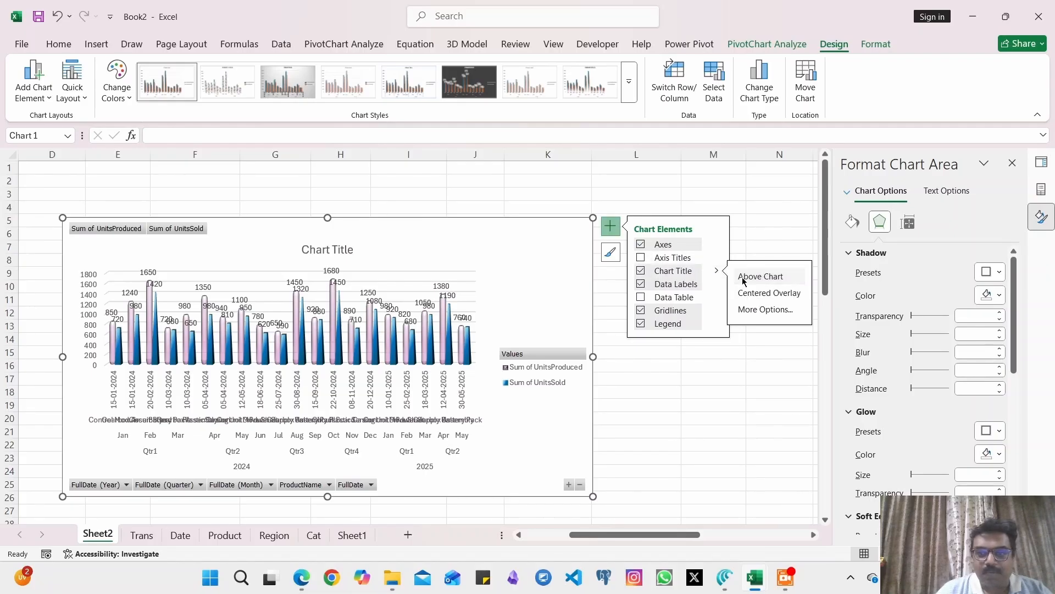
{"action": "left_click", "coordinate": [747, 297]}
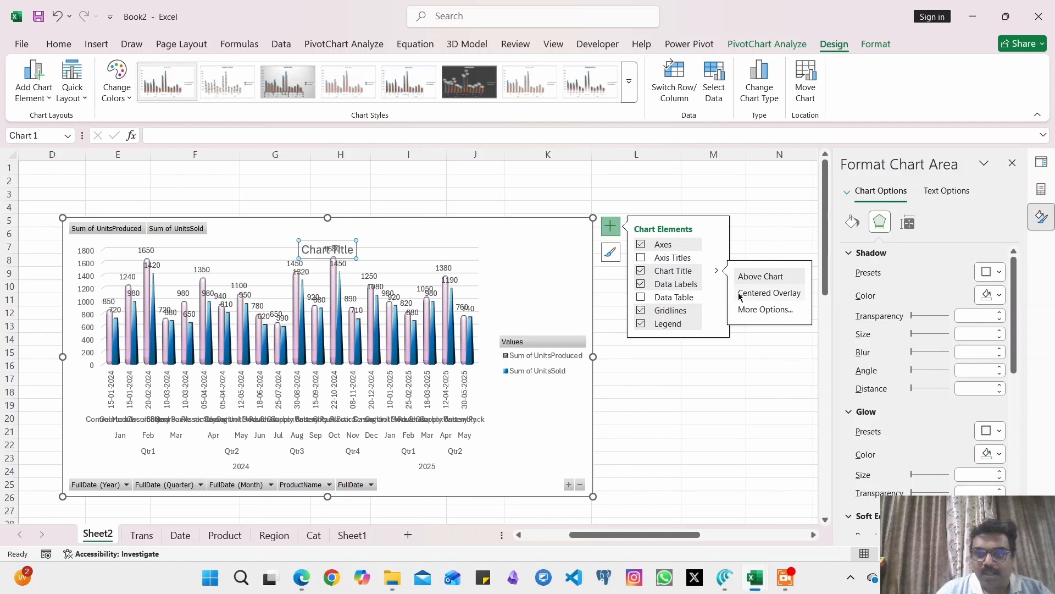
{"action": "left_click", "coordinate": [742, 277]}
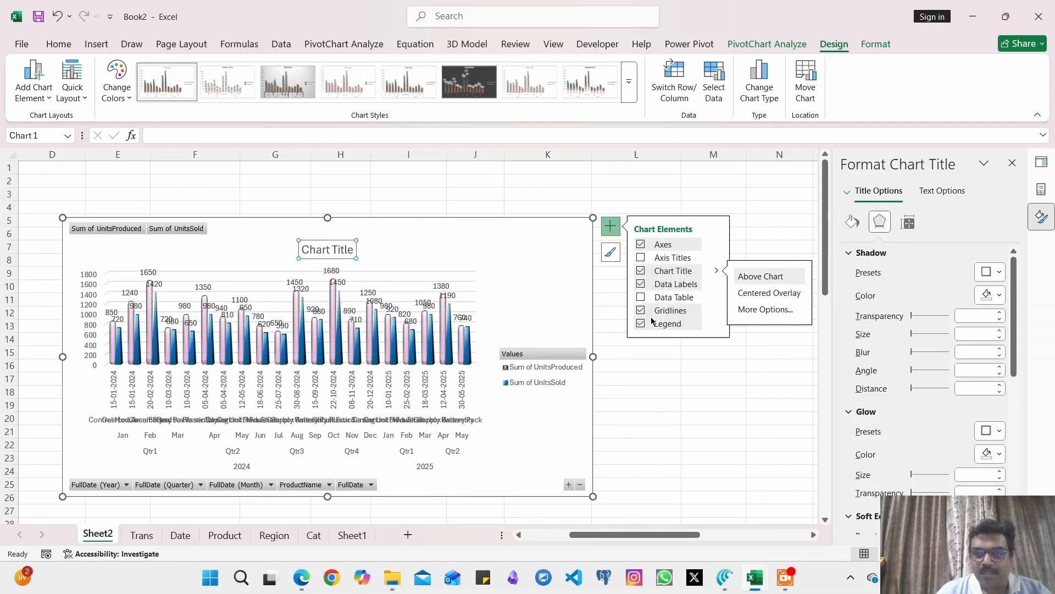
Look at the gridline options, and try a data table on the PivotChart before removing it.
{"action": "left_click", "coordinate": [716, 310]}
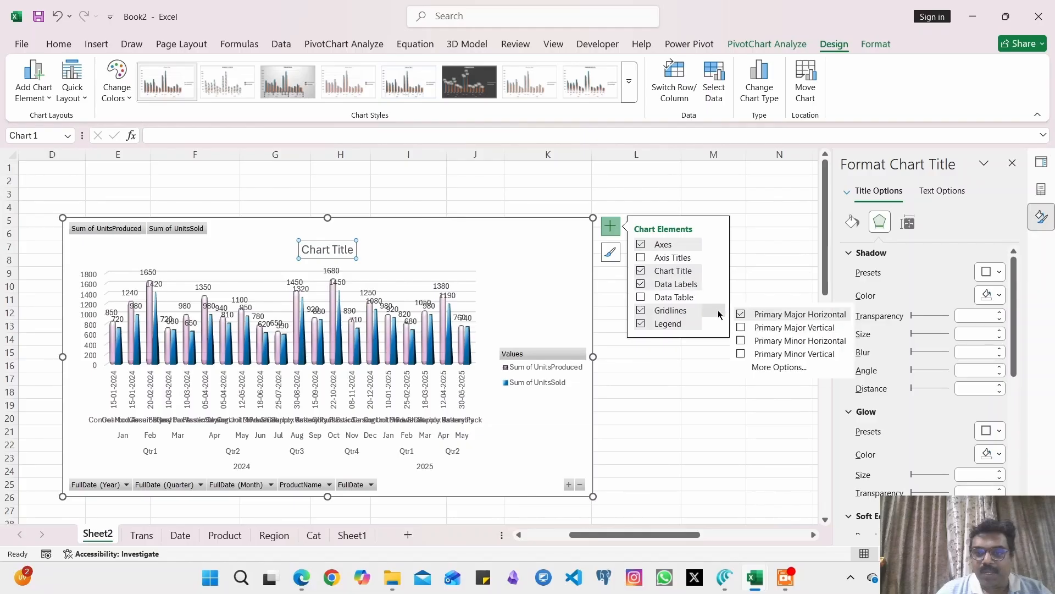
{"action": "left_click", "coordinate": [644, 322]}
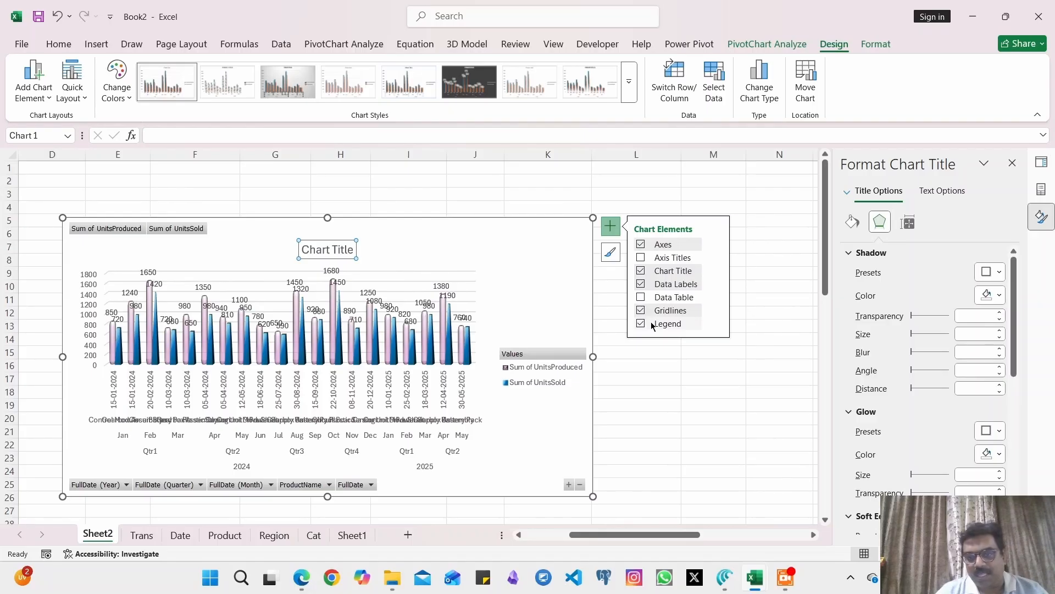
{"action": "left_click", "coordinate": [641, 297]}
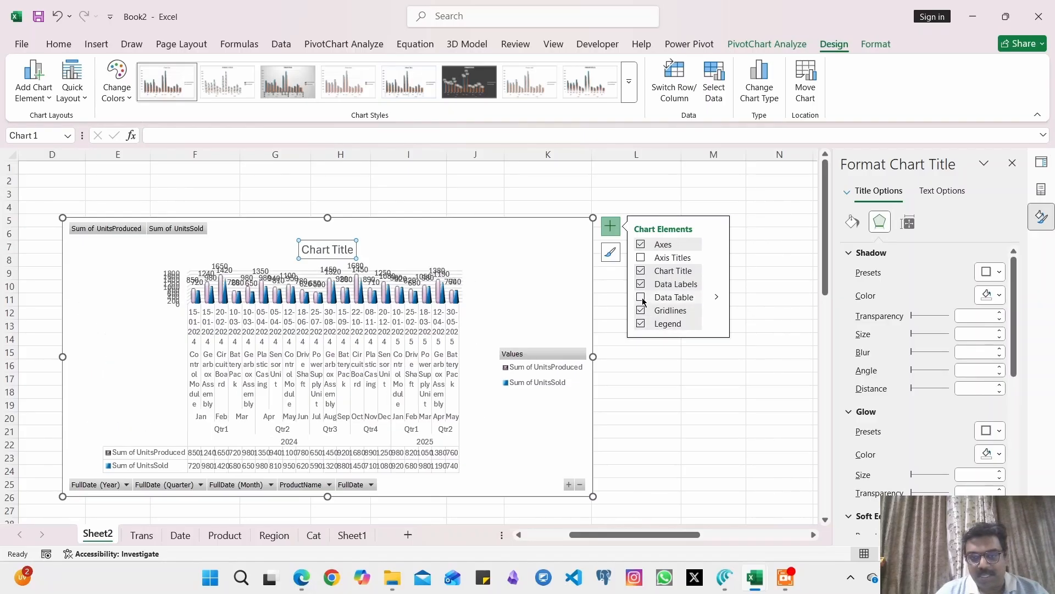
{"action": "left_click", "coordinate": [641, 297]}
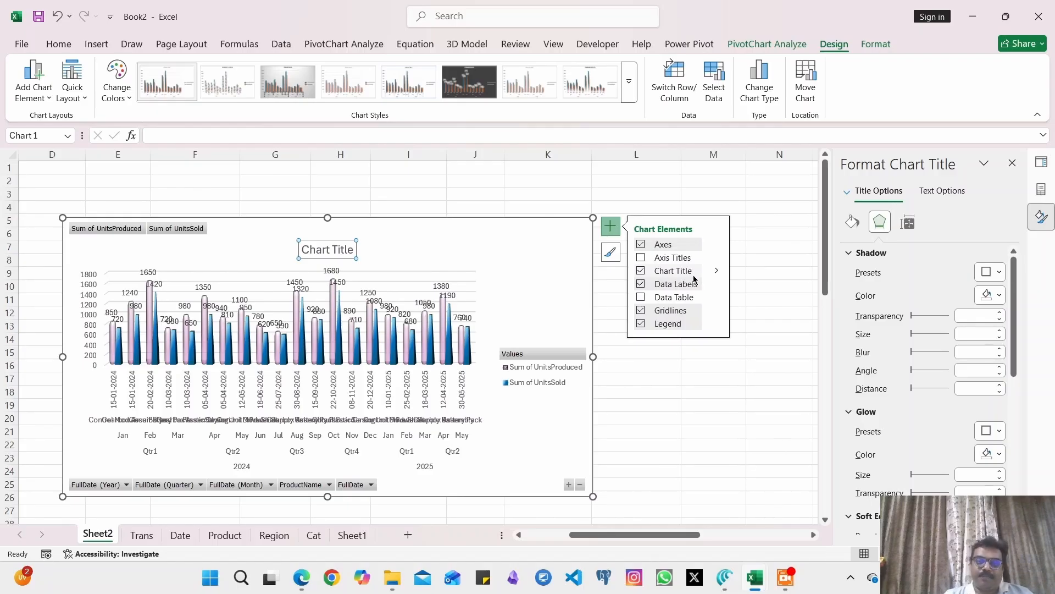
Replace the chart title text with "Transactions Table".
{"action": "left_click", "coordinate": [331, 249]}
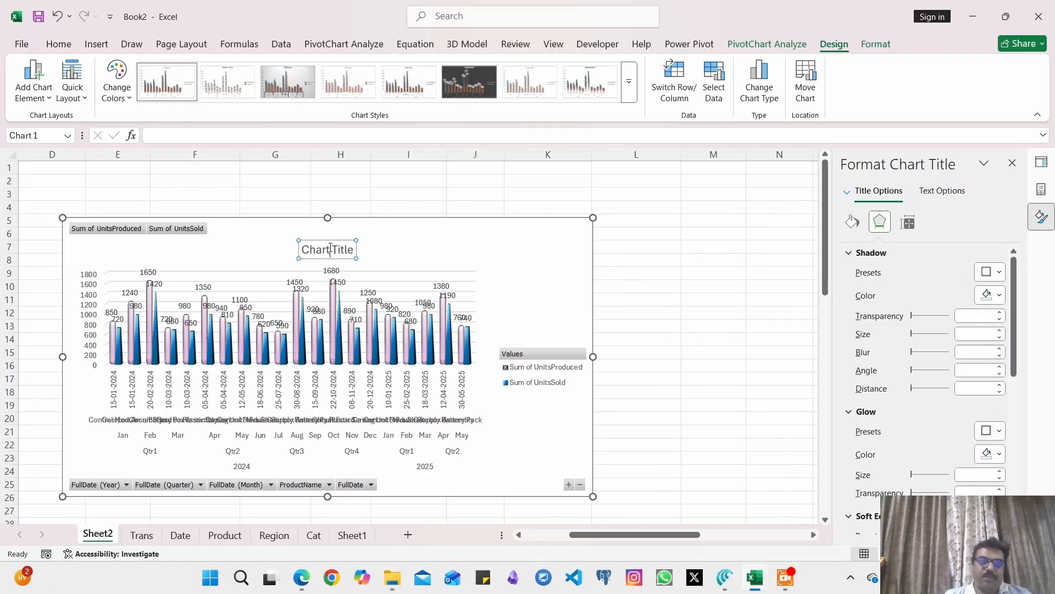
{"action": "triple_click", "coordinate": [331, 249]}
{"action": "double_click", "coordinate": [330, 249]}
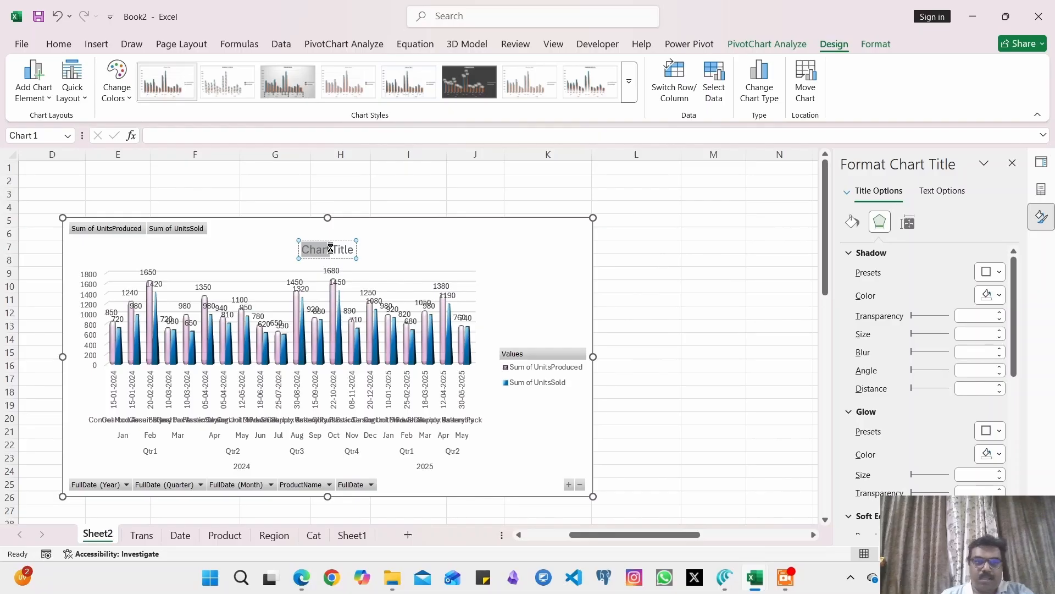
{"action": "triple_click", "coordinate": [331, 250]}
{"action": "type", "text": "Tra"}
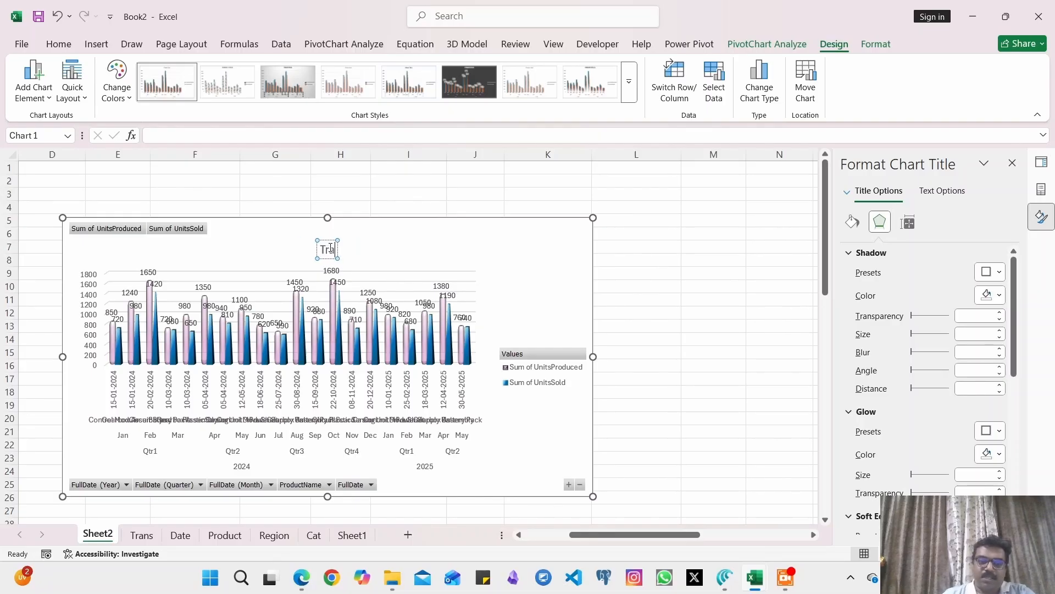
{"action": "type", "text": "nsactions"}
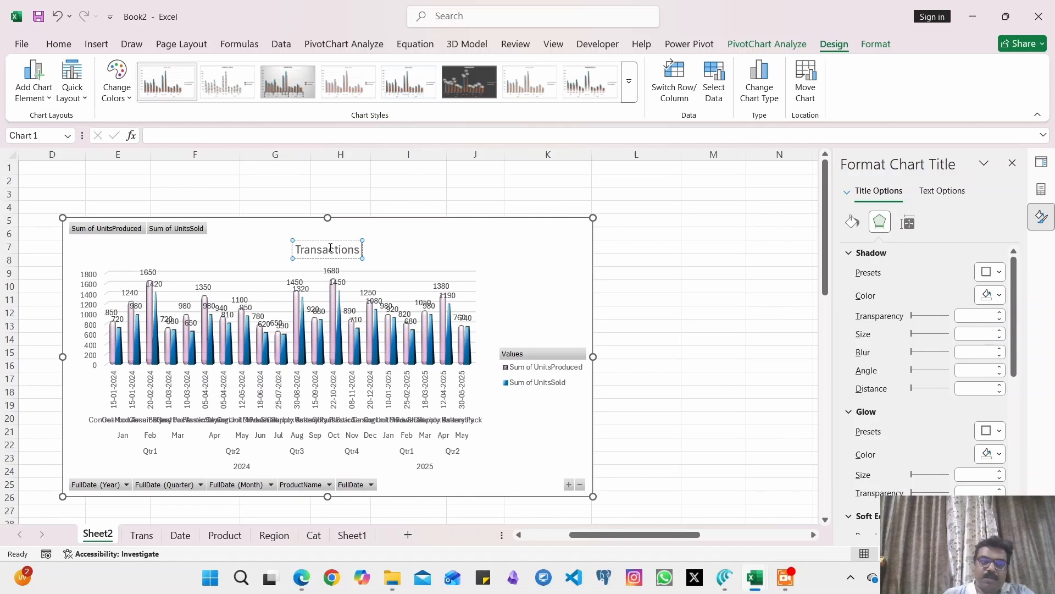
{"action": "type", "text": "Table"}
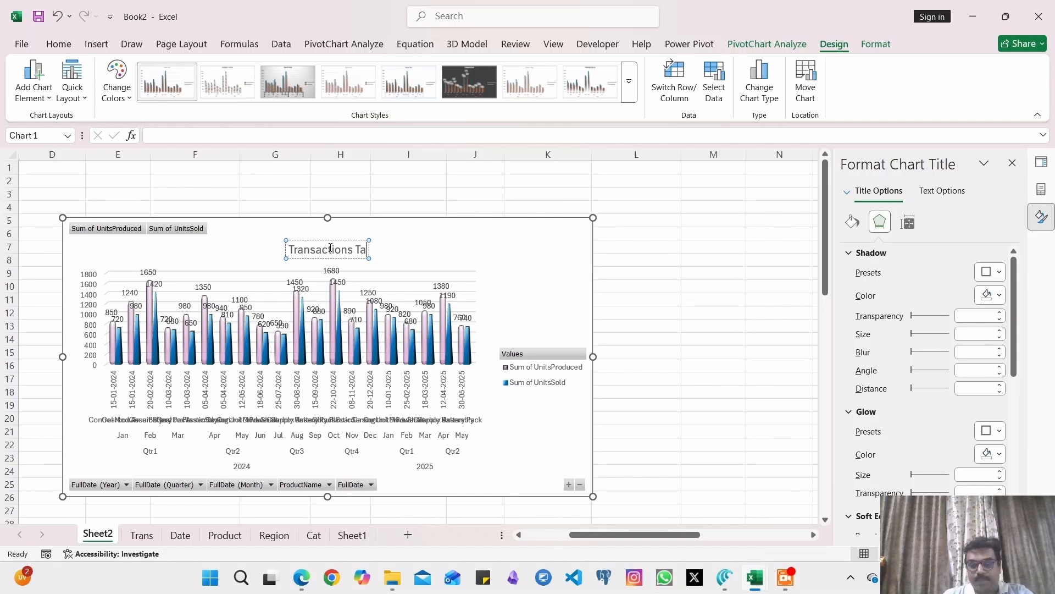
{"action": "left_click", "coordinate": [493, 280]}
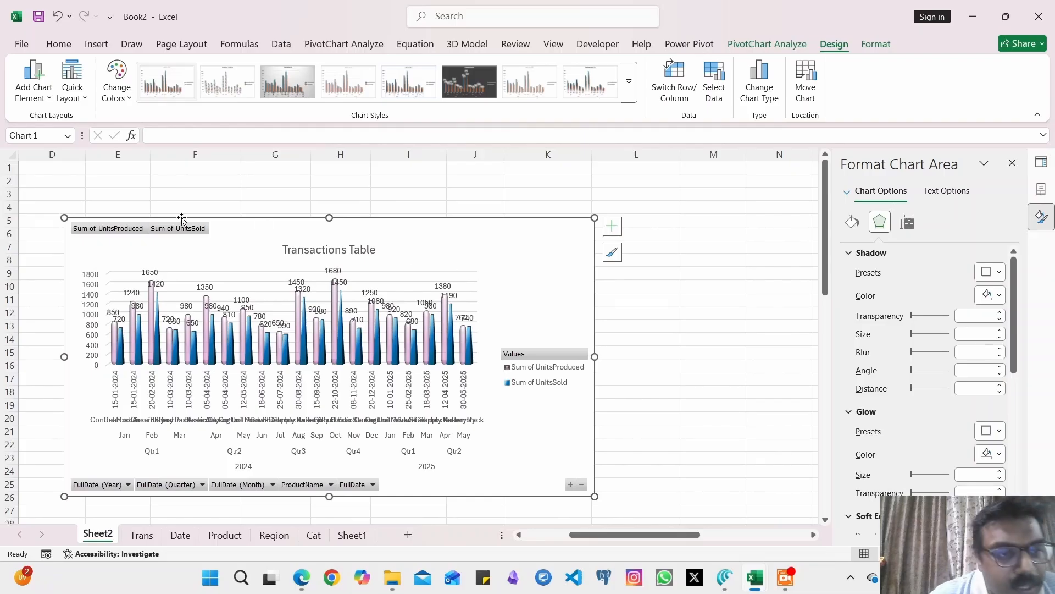
Filter the PivotChart by ProductName to exclude Battery Pack and Circuit Board.
{"action": "left_click", "coordinate": [134, 228]}
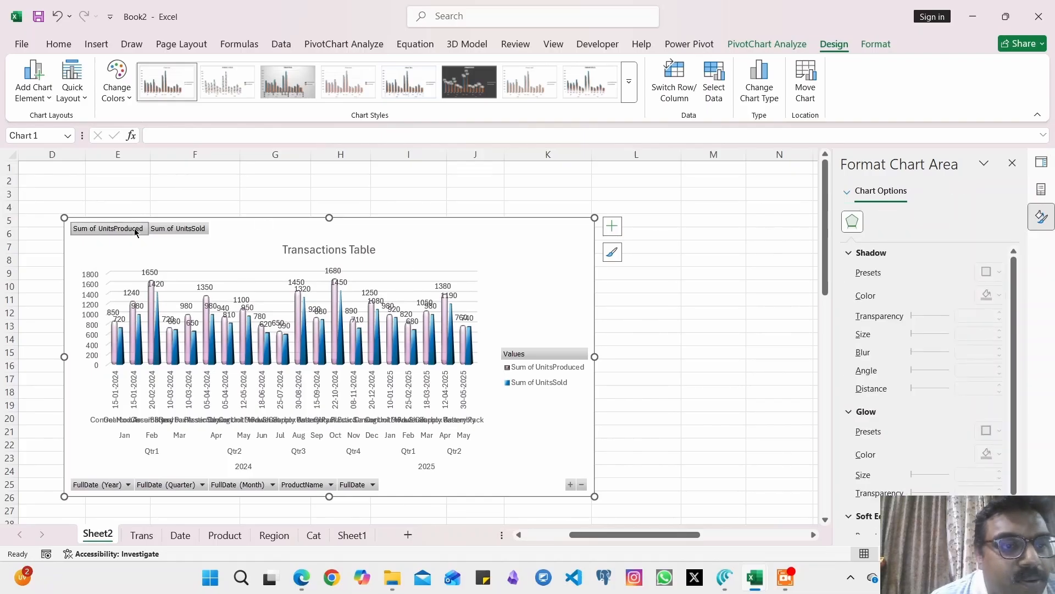
{"action": "left_click", "coordinate": [178, 234]}
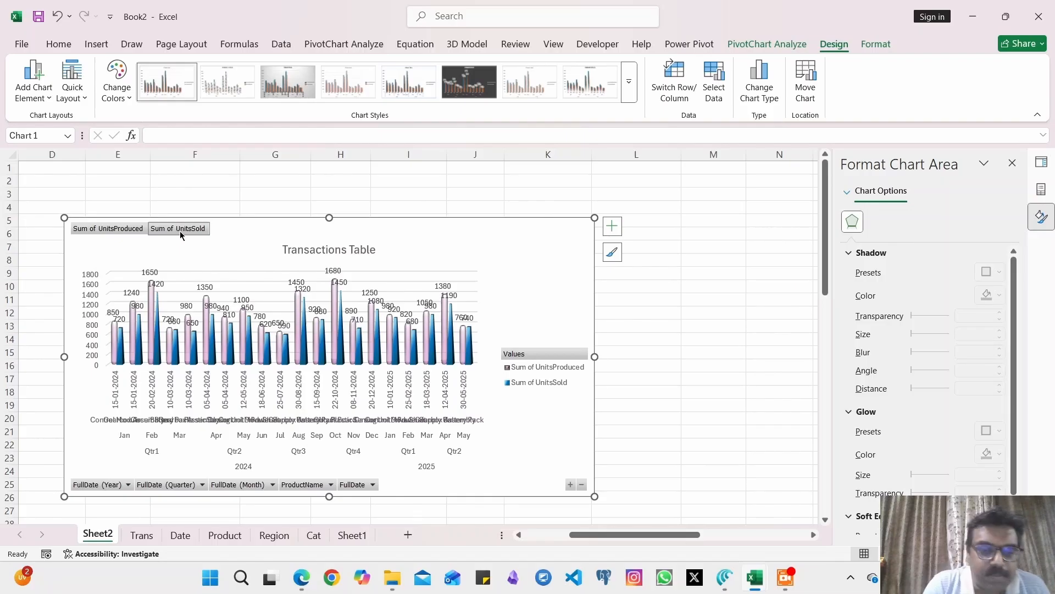
{"action": "left_click", "coordinate": [331, 484]}
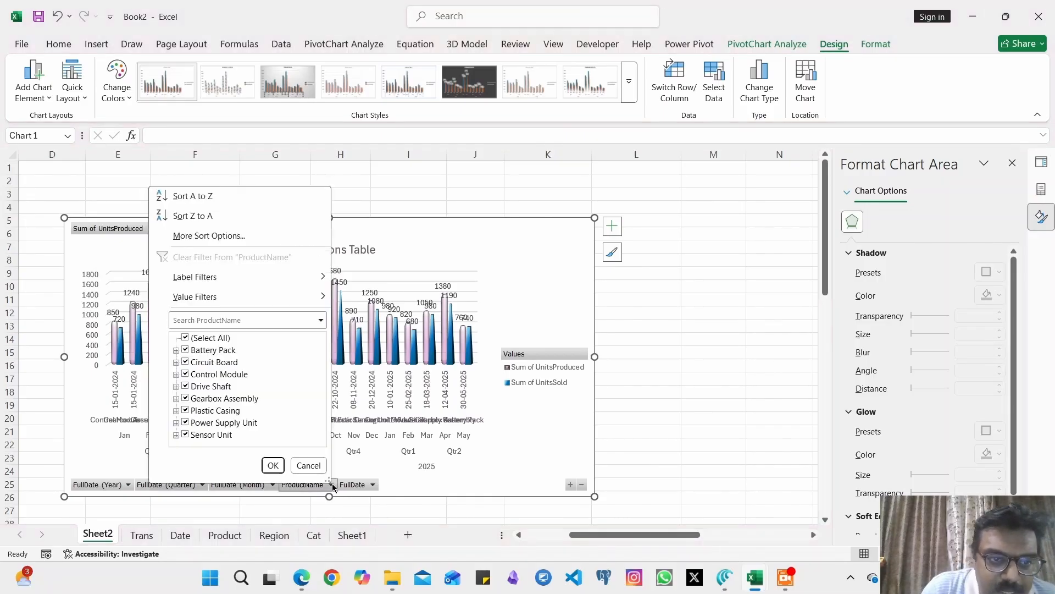
{"action": "left_click", "coordinate": [185, 351]}
{"action": "left_click", "coordinate": [185, 362]}
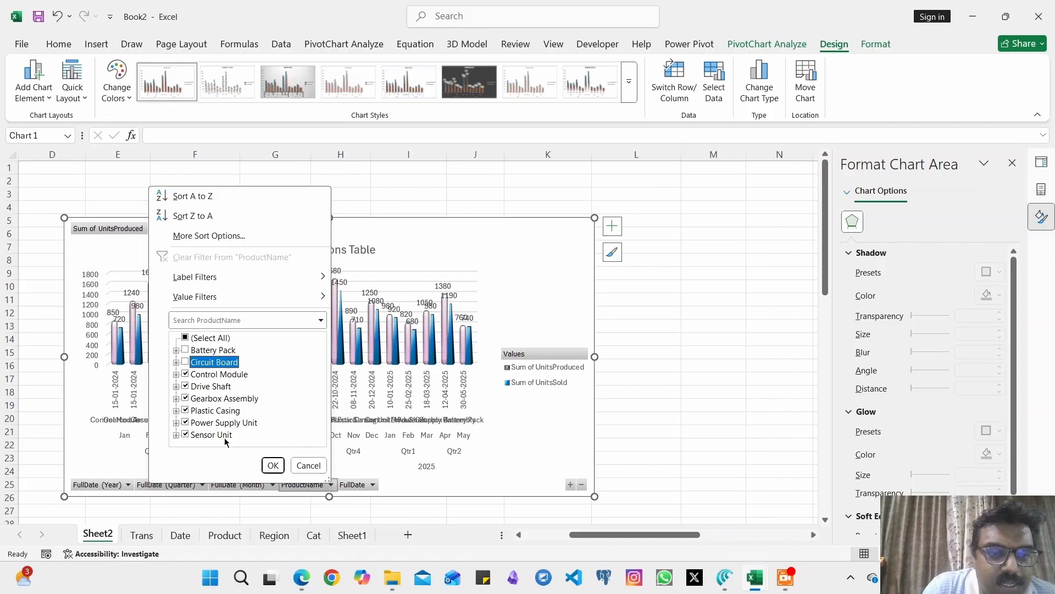
{"action": "left_click", "coordinate": [272, 465]}
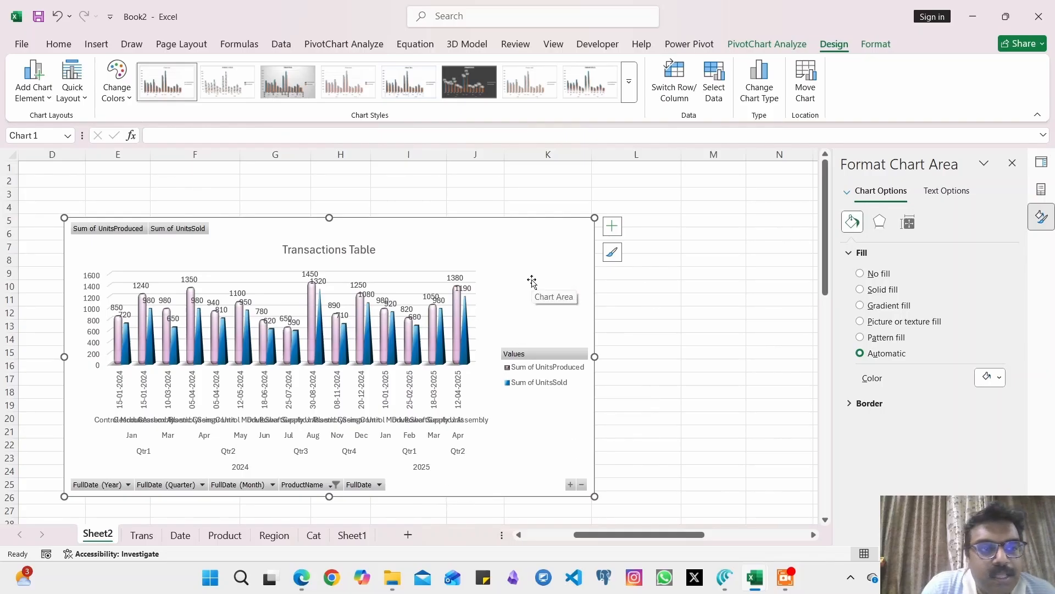
Activate the PivotTable by selecting a cell in its Sum of UnitsProduced column.
{"action": "left_click_drag", "start_coordinate": [574, 534], "coordinate": [524, 534]}
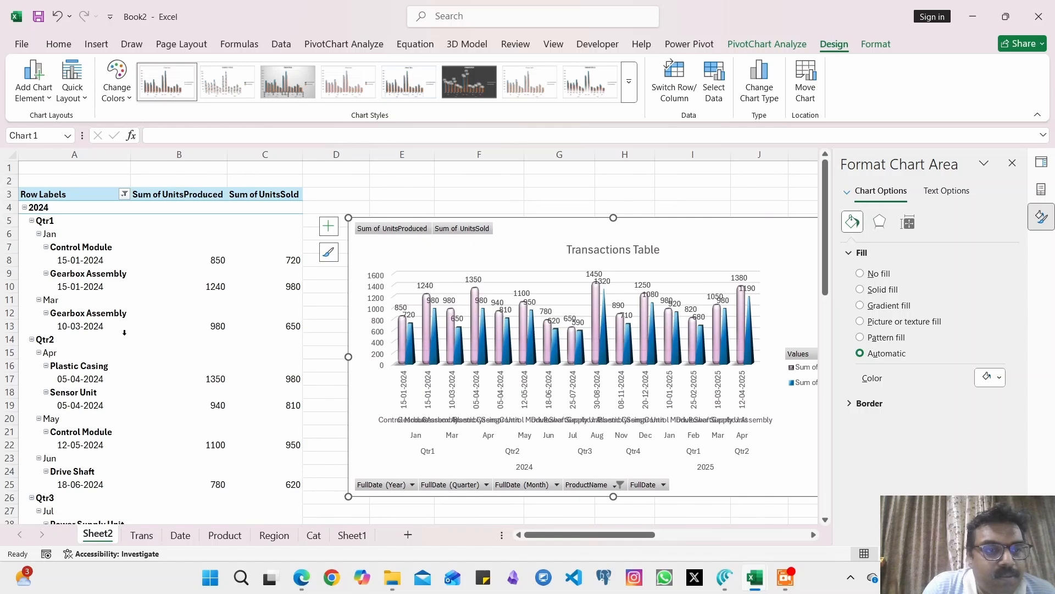
{"action": "left_click", "coordinate": [136, 314]}
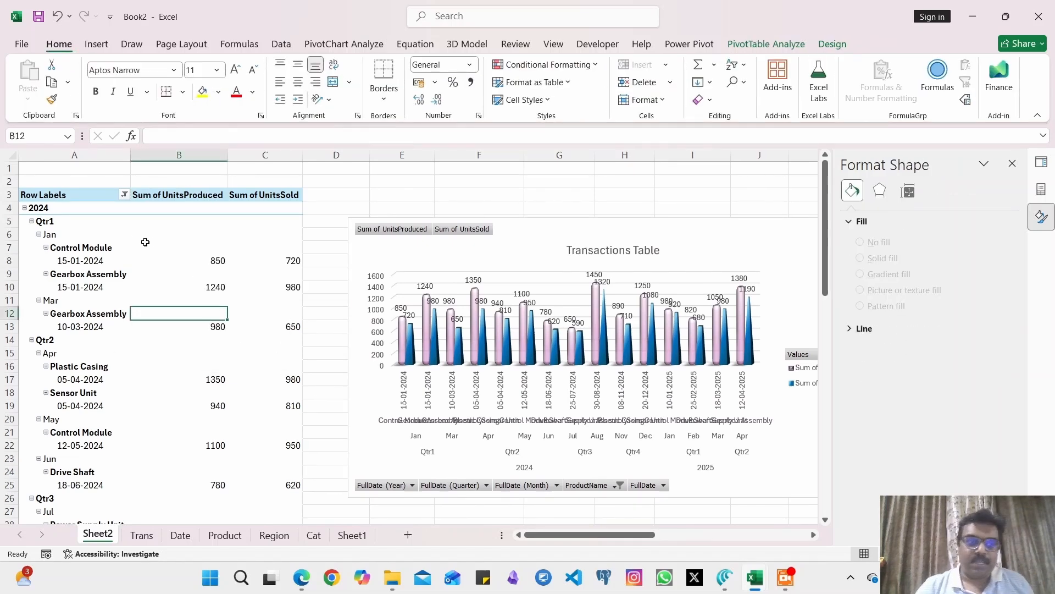
{"action": "left_click", "coordinate": [129, 239]}
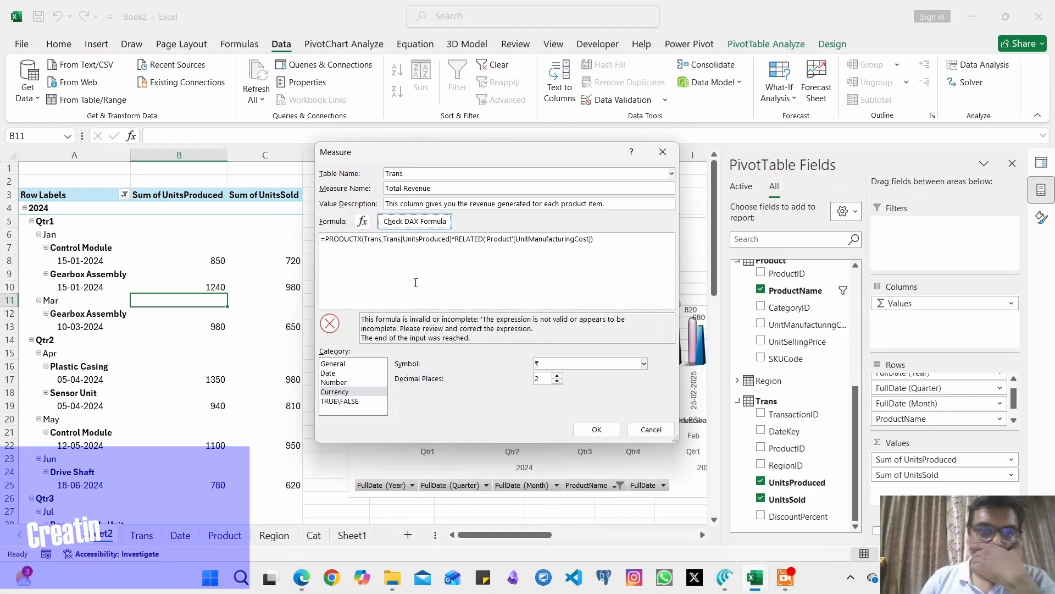
Add the missing closing parenthesis to the Total Revenue measure's PRODUCTX formula, check the DAX and save the measure.
{"action": "left_click", "coordinate": [602, 239]}
{"action": "type", "text": ")"}
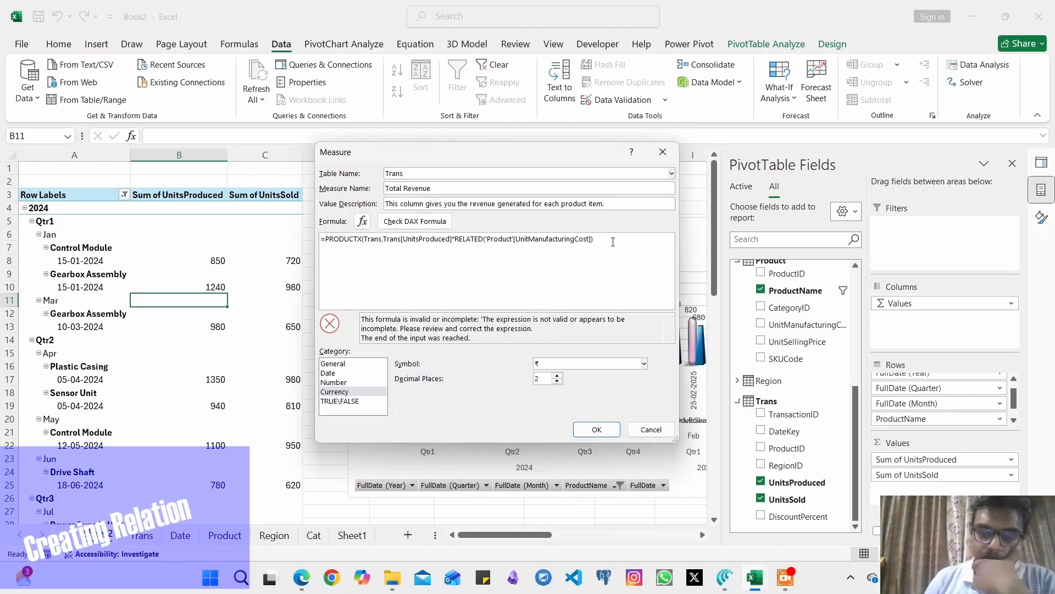
{"action": "left_click", "coordinate": [432, 223]}
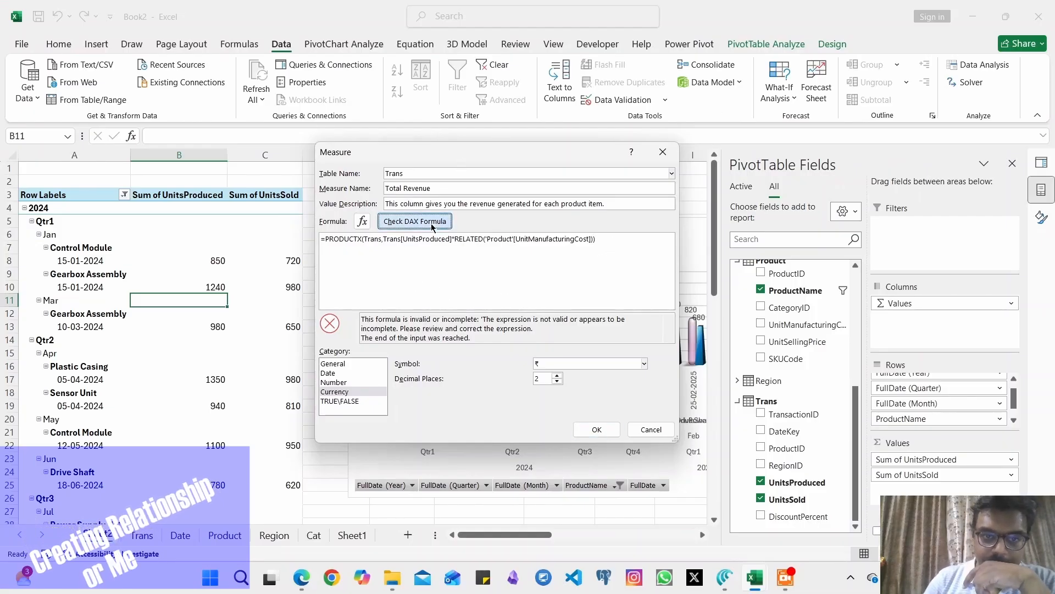
{"action": "left_click", "coordinate": [585, 429]}
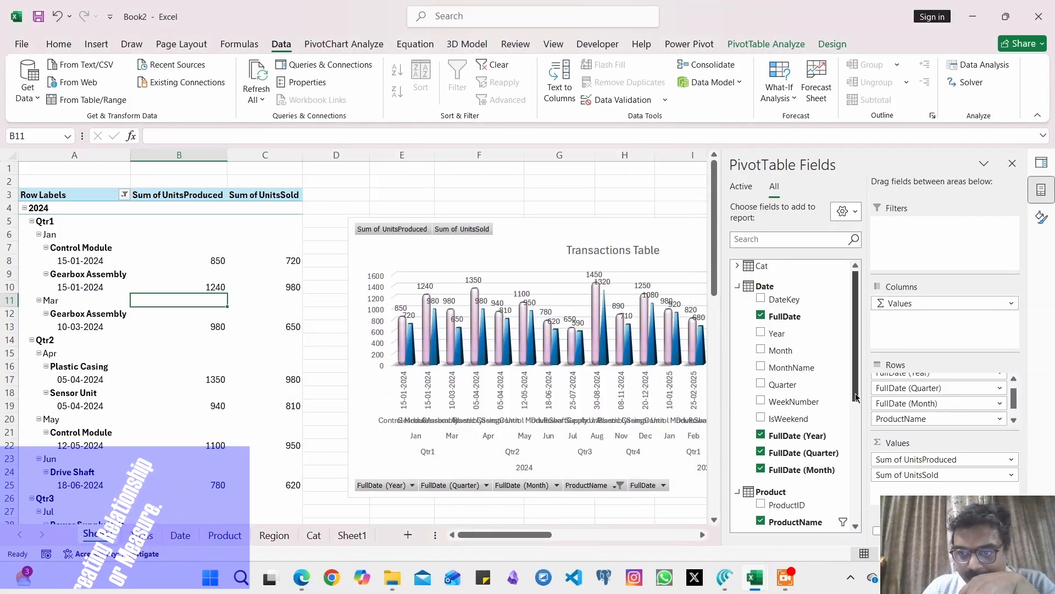
Add the Total Revenue measure from the Trans table to the PivotTable's values.
{"action": "scroll", "coordinate": [860, 405], "scroll_direction": "down", "scroll_amount": 1}
{"action": "scroll", "coordinate": [860, 405], "scroll_direction": "down", "scroll_amount": 5}
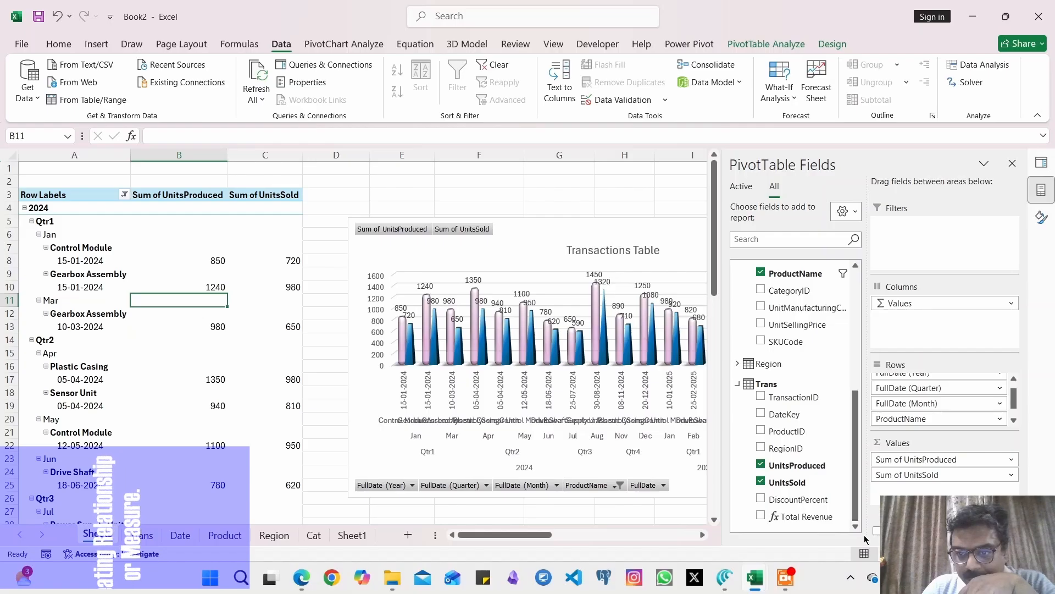
{"action": "left_click_drag", "start_coordinate": [829, 523], "coordinate": [917, 495]}
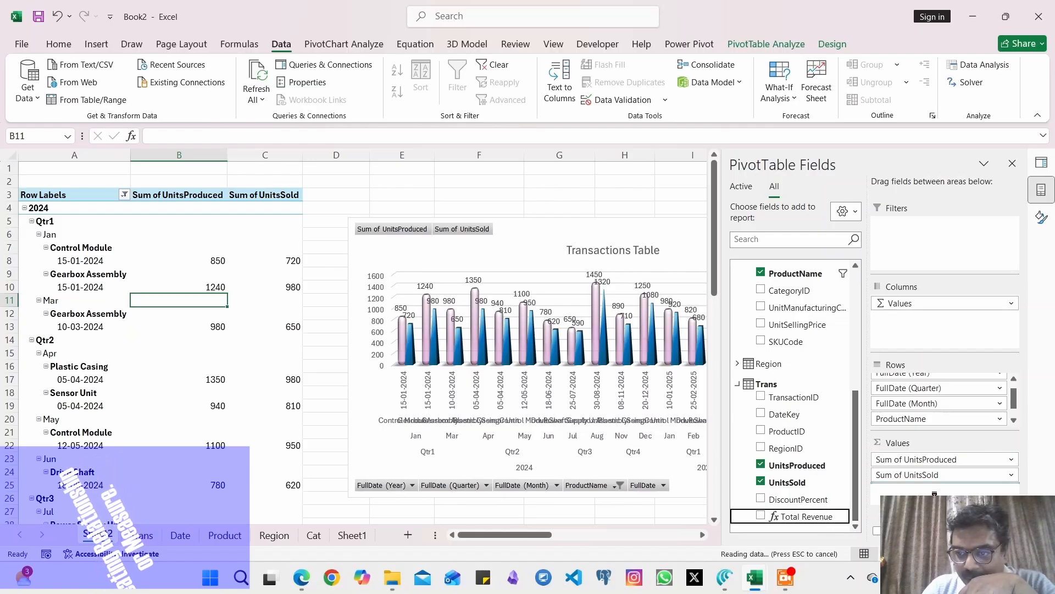
{"action": "mouse_move", "coordinate": [484, 533]}
{"action": "left_mouse_down"}
{"action": "mouse_move", "coordinate": [498, 534]}
{"action": "mouse_move", "coordinate": [483, 535]}
{"action": "left_mouse_up"}
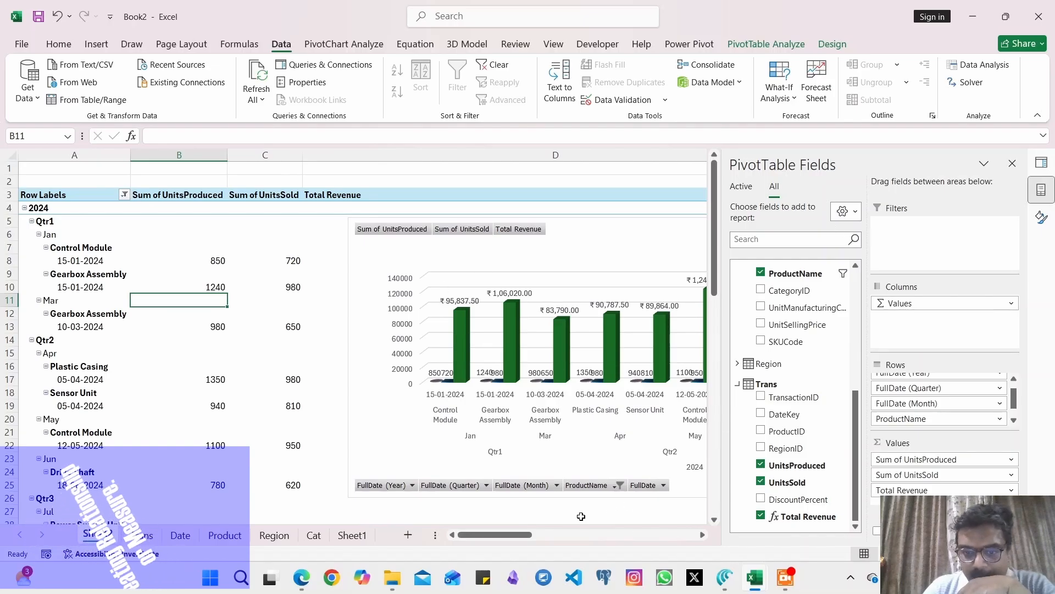
Move the PivotChart down the sheet to uncover the upper Total Revenue values and select cell D8.
{"action": "left_click_drag", "start_coordinate": [527, 535], "coordinate": [551, 534]}
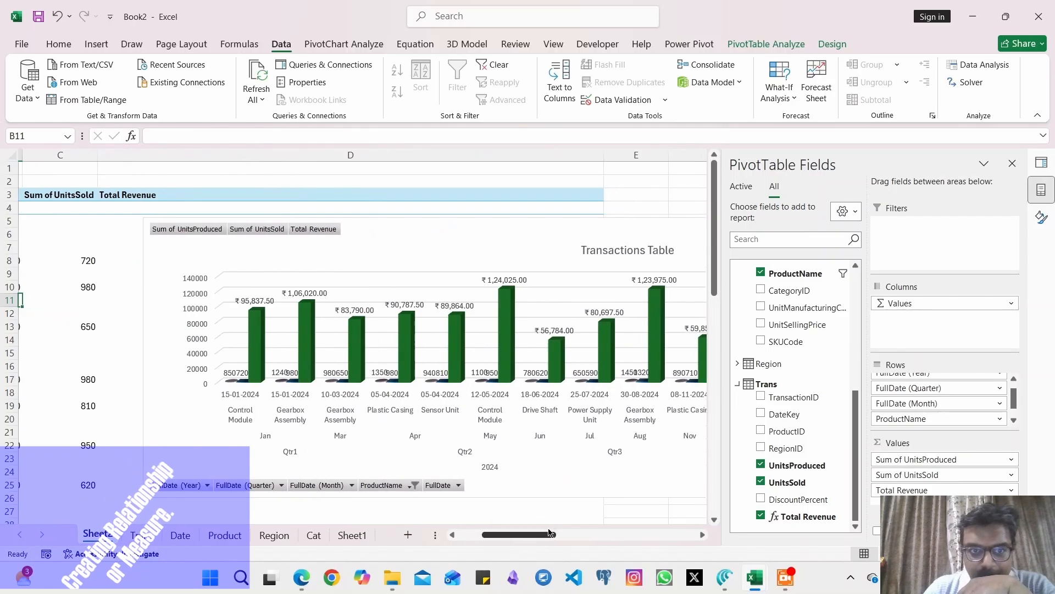
{"action": "left_click", "coordinate": [504, 231]}
{"action": "left_click_drag", "start_coordinate": [504, 231], "coordinate": [521, 408]}
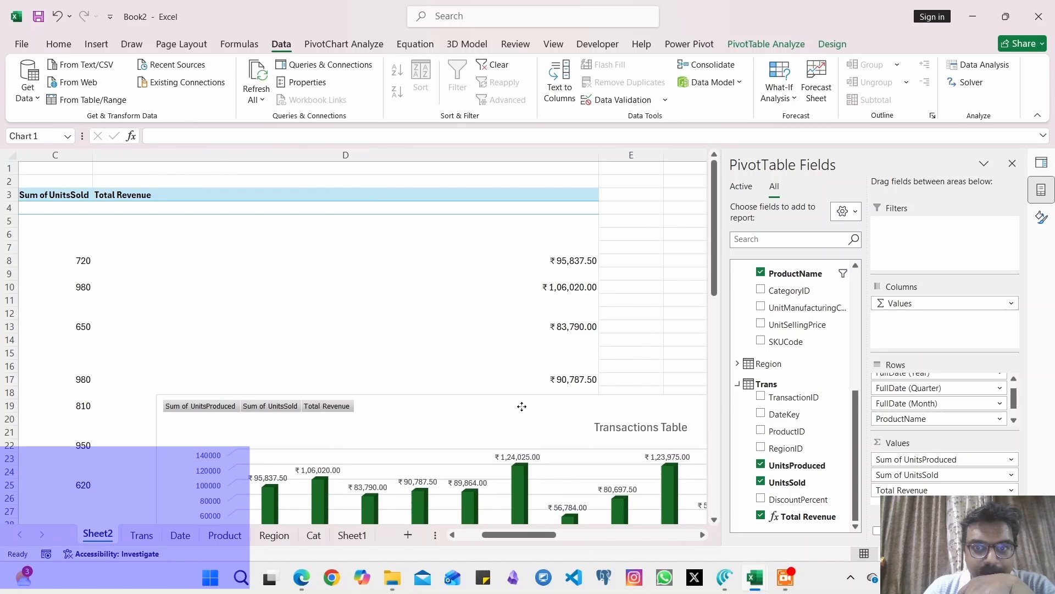
{"action": "left_click", "coordinate": [560, 272]}
{"action": "left_click", "coordinate": [564, 260]}
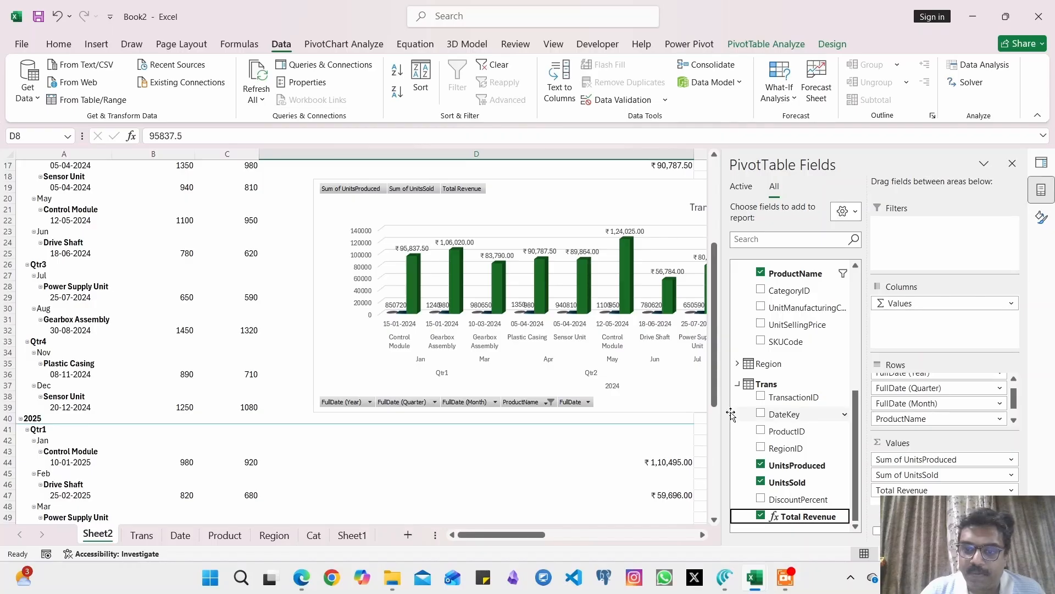
Narrow the fields pane to widen the sheet view and shrink the PivotChart from its upper-left corner.
{"action": "left_click_drag", "start_coordinate": [723, 506], "coordinate": [742, 506]}
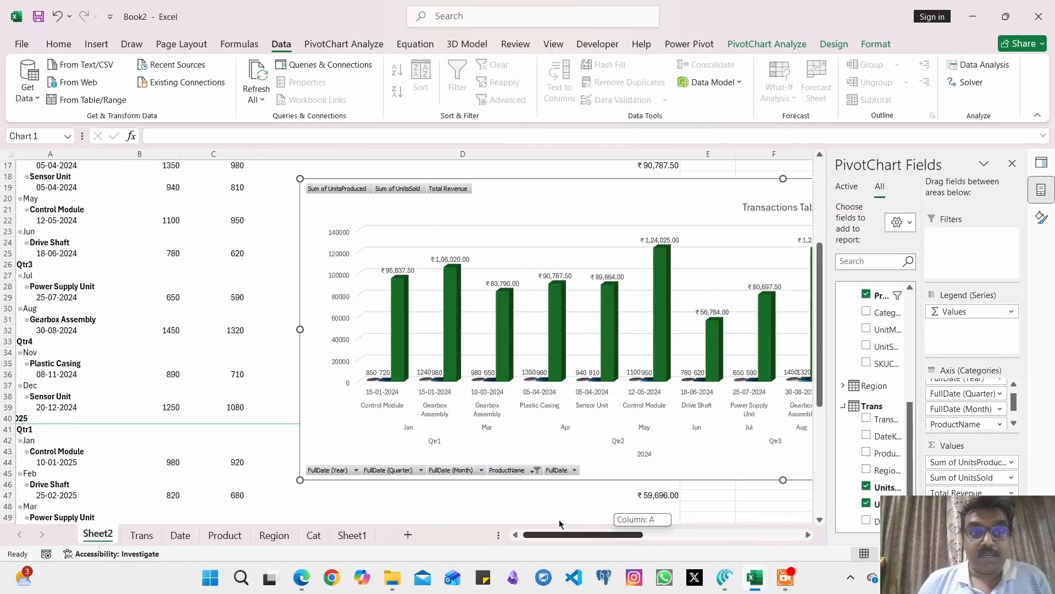
{"action": "left_click_drag", "start_coordinate": [559, 520], "coordinate": [555, 520]}
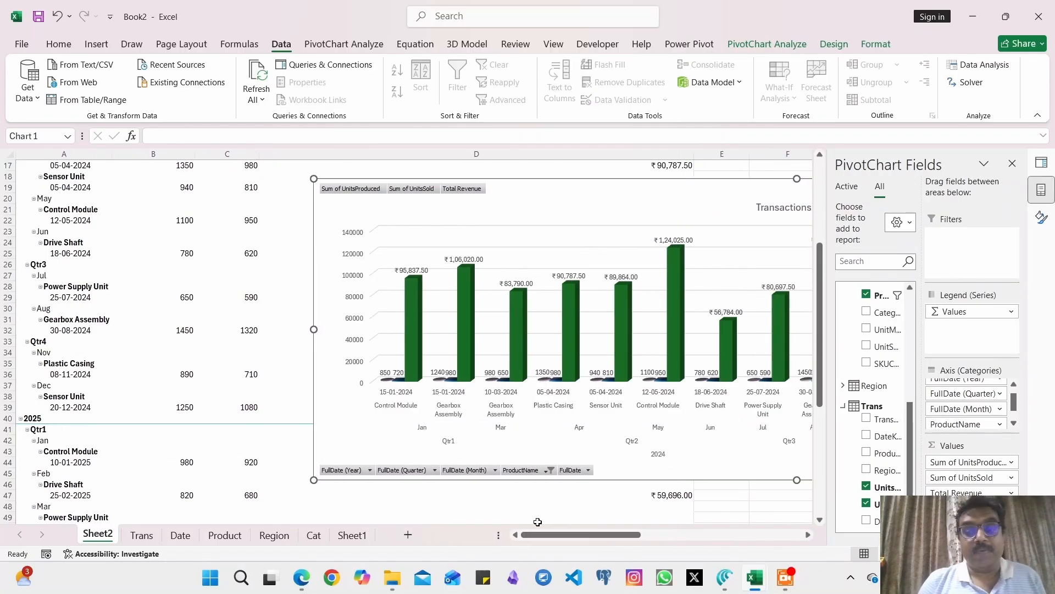
{"action": "scroll", "coordinate": [864, 448], "scroll_direction": "down", "scroll_amount": 1}
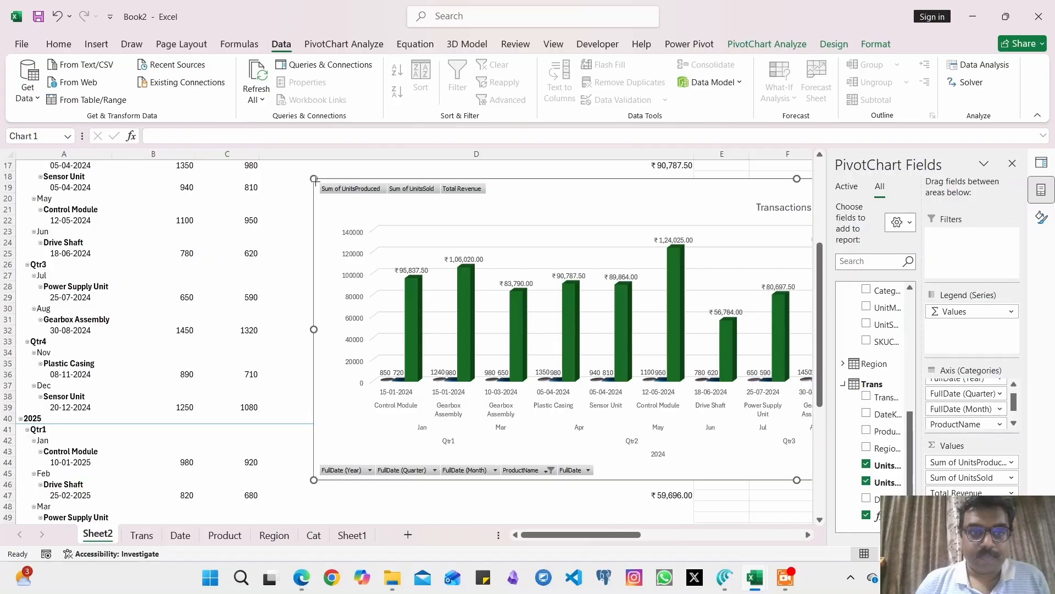
{"action": "left_click_drag", "start_coordinate": [314, 180], "coordinate": [414, 343]}
{"action": "scroll", "coordinate": [414, 343], "scroll_direction": "down", "scroll_amount": 5}
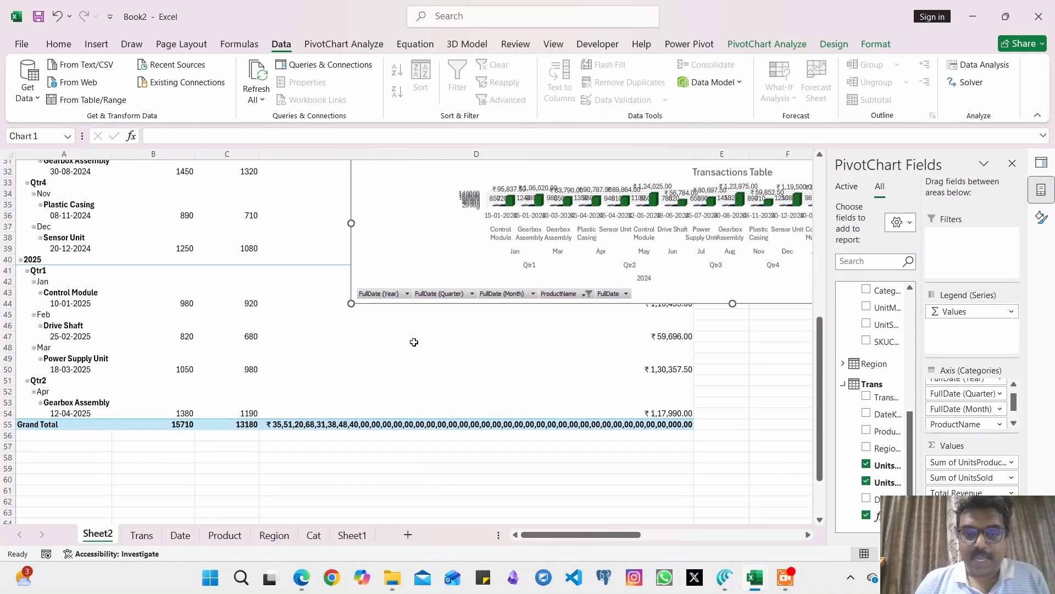
{"action": "left_click_drag", "start_coordinate": [293, 516], "coordinate": [471, 217]}
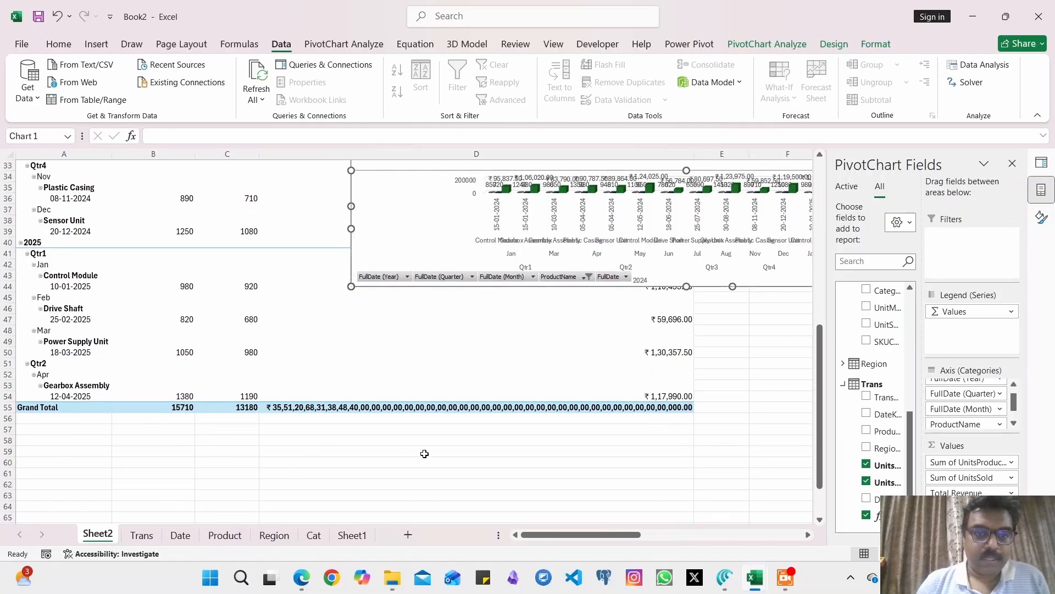
Move the PivotChart below the PivotTable's Grand Total row, aligned with column A.
{"action": "scroll", "coordinate": [424, 453], "scroll_direction": "up", "scroll_amount": 4}
{"action": "left_click_drag", "start_coordinate": [564, 267], "coordinate": [277, 494]}
{"action": "scroll", "coordinate": [277, 494], "scroll_direction": "down", "scroll_amount": 5}
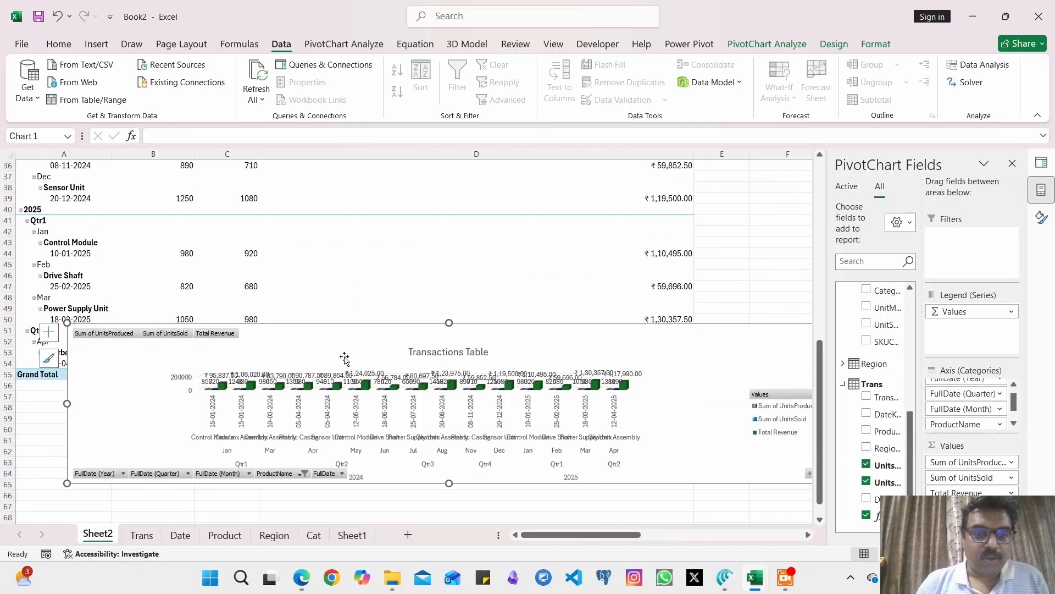
{"action": "left_click_drag", "start_coordinate": [516, 344], "coordinate": [466, 396]}
Extend the plot area upward, stretch the PivotChart's height downward, and move the chart to start around row 59.
{"action": "left_click", "coordinate": [542, 434]}
{"action": "left_click", "coordinate": [580, 464]}
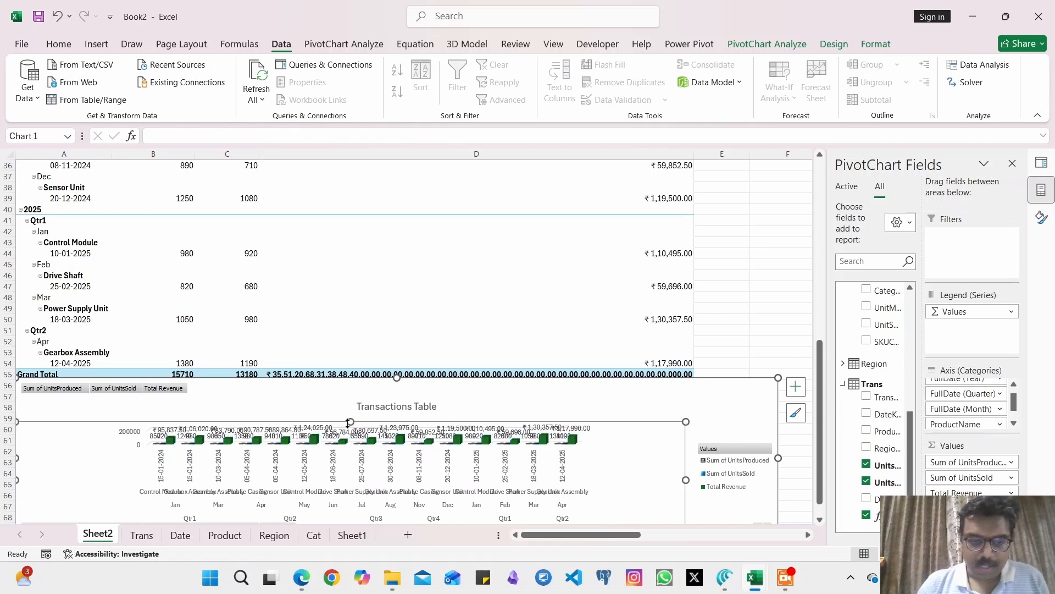
{"action": "left_click_drag", "start_coordinate": [350, 421], "coordinate": [352, 400]}
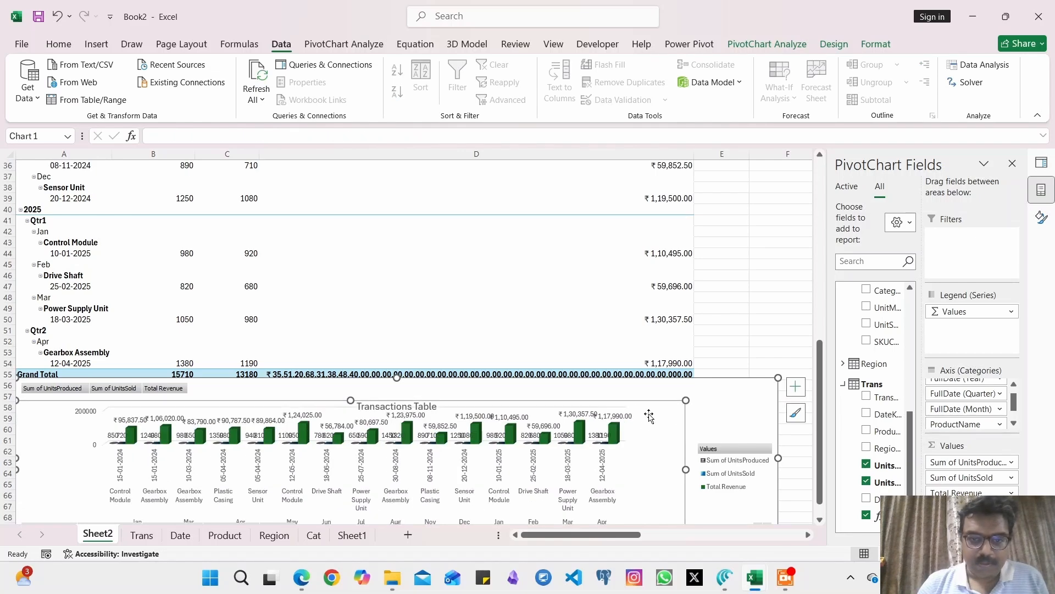
{"action": "scroll", "coordinate": [719, 408], "scroll_direction": "down", "scroll_amount": 4}
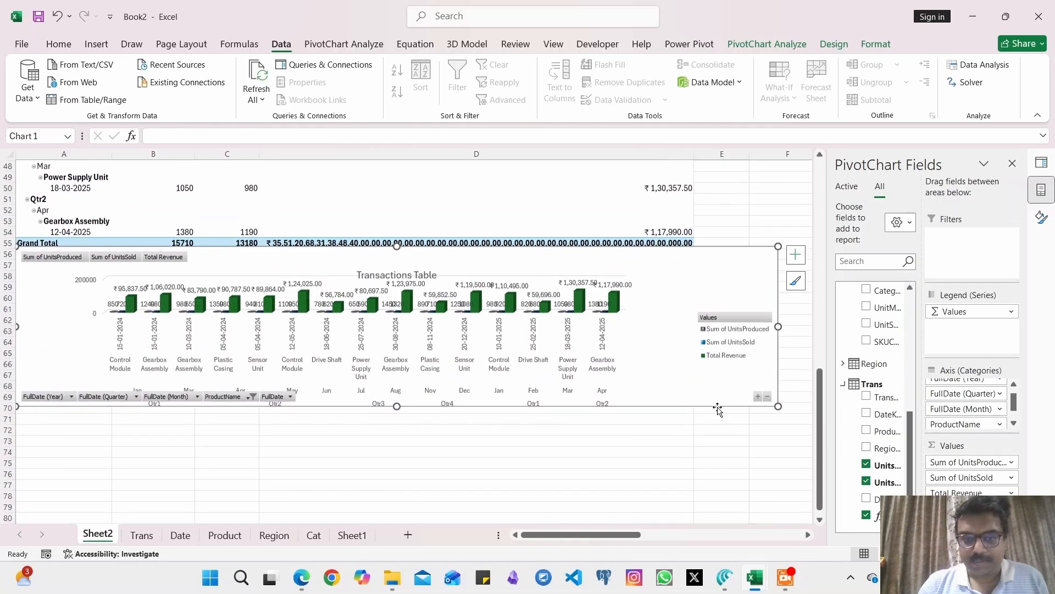
{"action": "left_click_drag", "start_coordinate": [397, 406], "coordinate": [398, 509]}
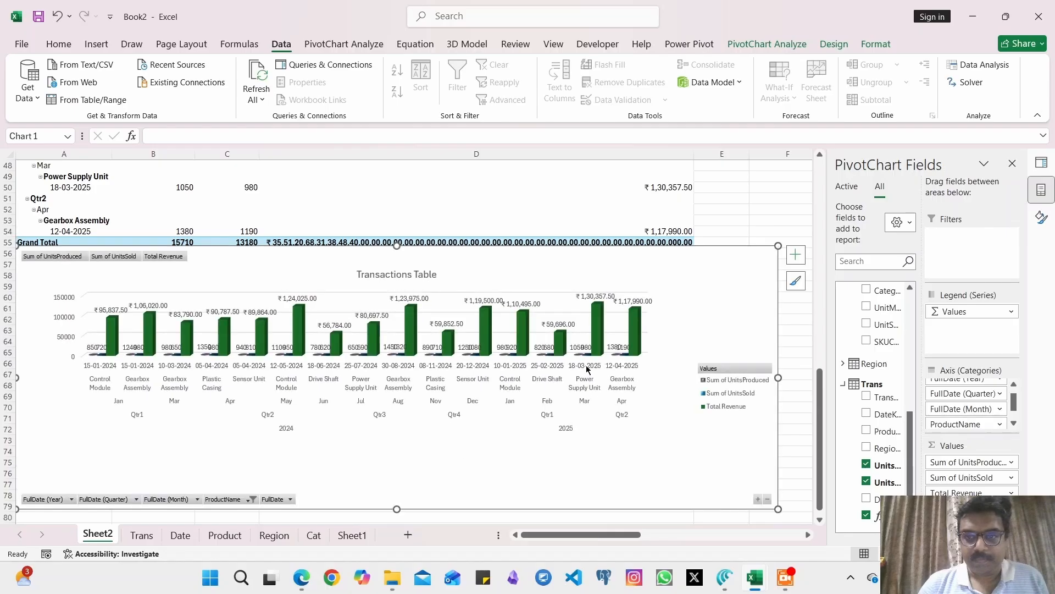
{"action": "left_click_drag", "start_coordinate": [672, 287], "coordinate": [681, 324]}
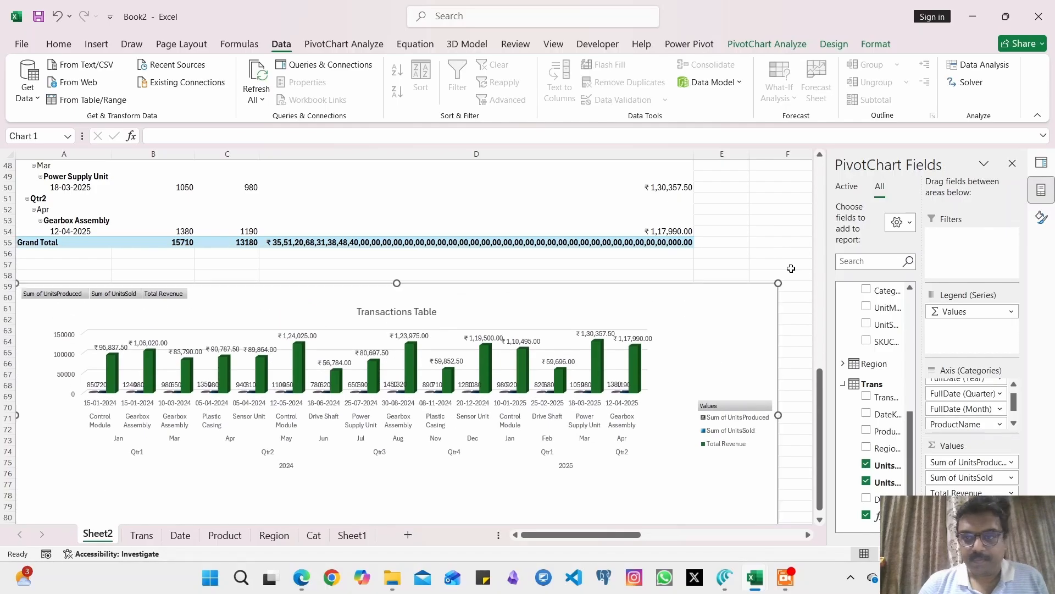
Widen the fields pane again and start a new measure in the Trans table named Total Sales.
{"action": "left_click_drag", "start_coordinate": [819, 396], "coordinate": [834, 306]}
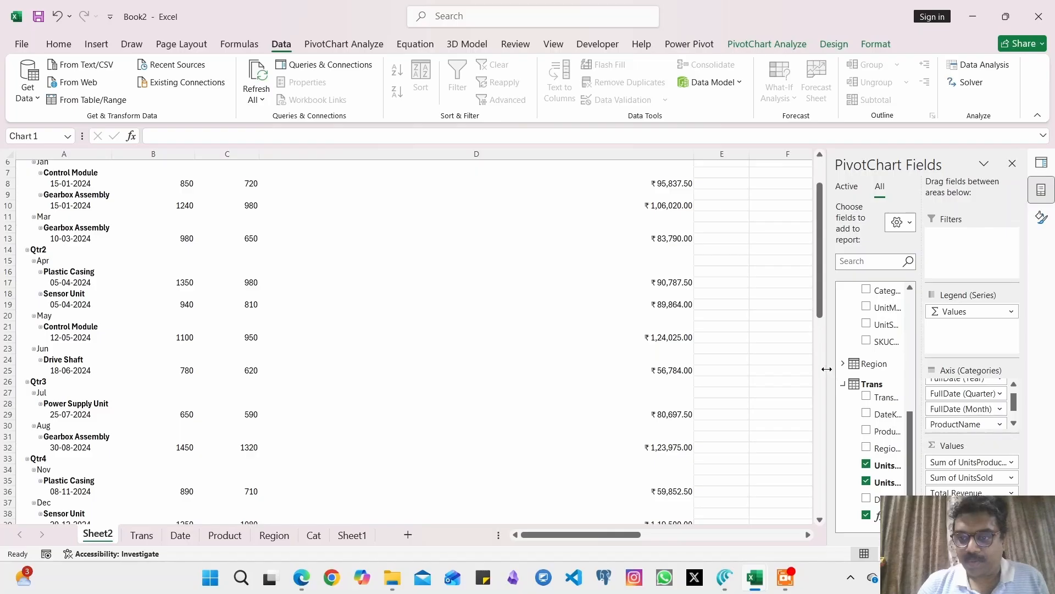
{"action": "left_click_drag", "start_coordinate": [827, 368], "coordinate": [733, 368]}
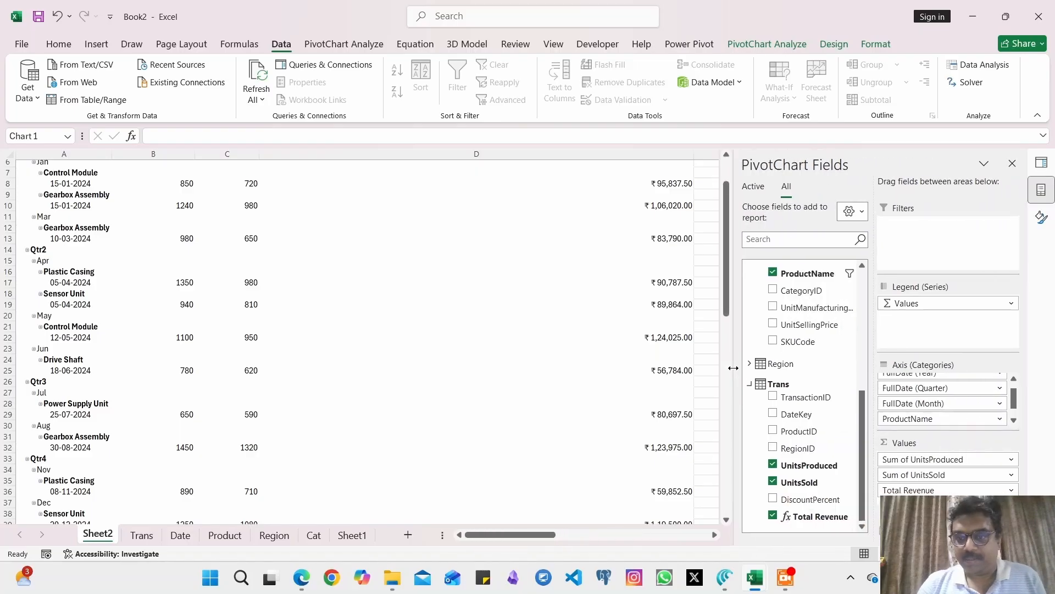
{"action": "right_click", "coordinate": [774, 385]}
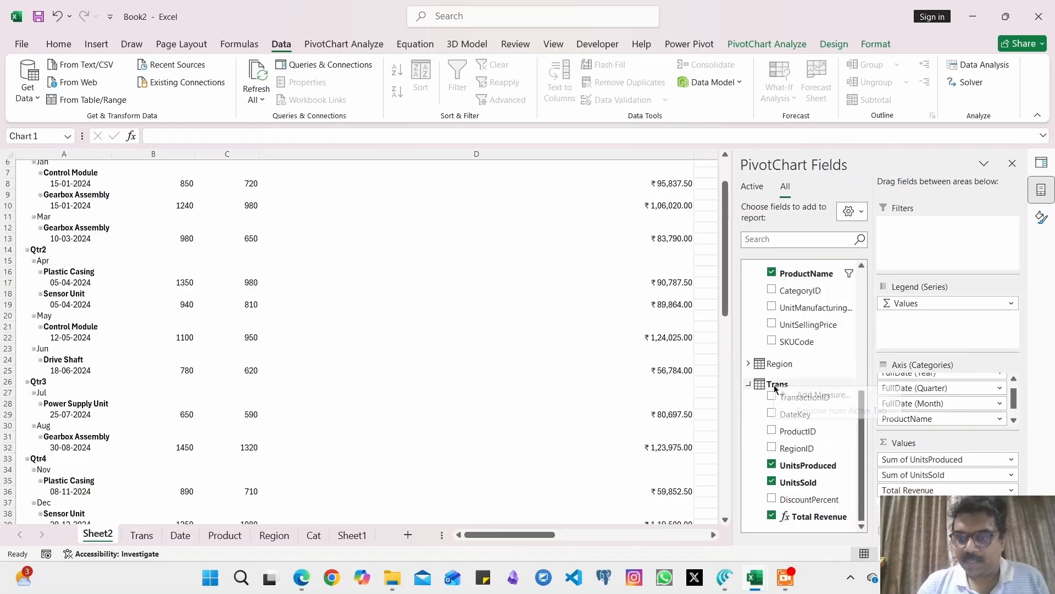
{"action": "left_click", "coordinate": [797, 395]}
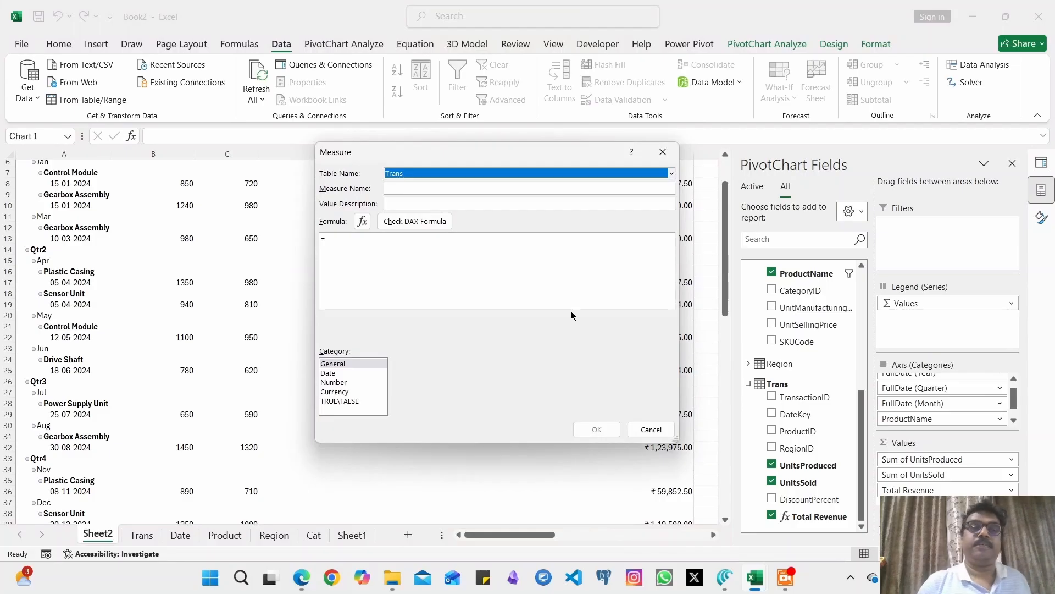
{"action": "left_click", "coordinate": [428, 191]}
{"action": "type", "text": "Total Sales"}
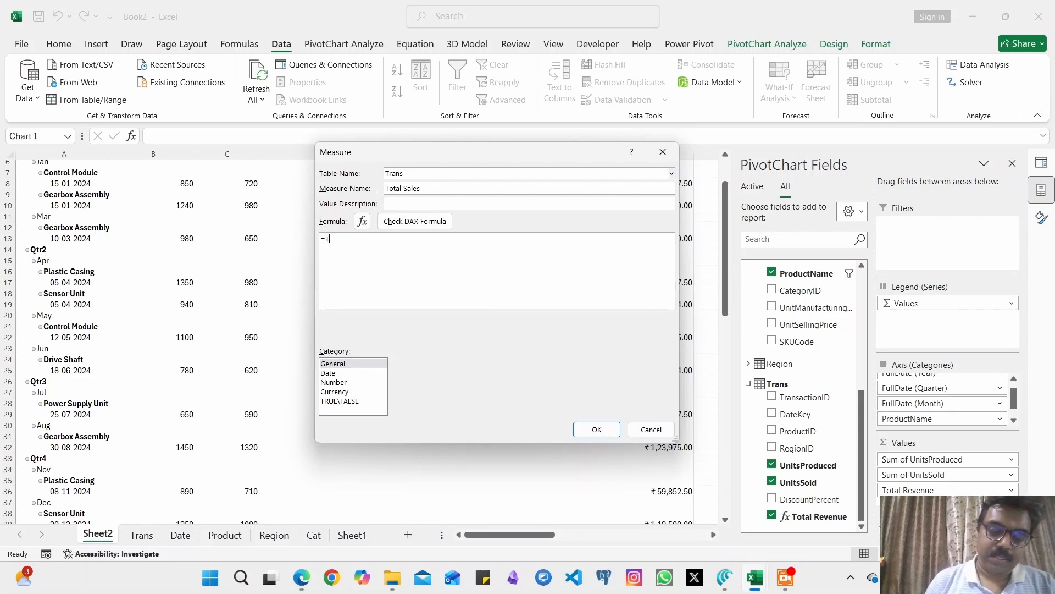
Set the measure's formula to =PRODUCTX(Trans,Trans[UnitsSold]*RELATED('Product'[UnitSellingPrice])) and check the DAX.
{"action": "type", "text": "rans"}
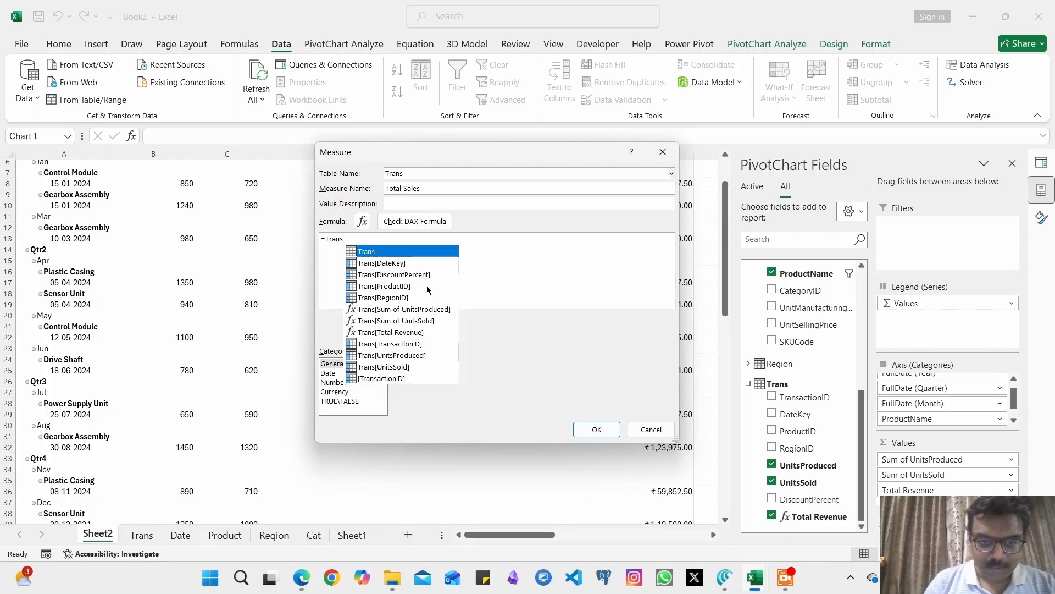
{"action": "left_click", "coordinate": [413, 322]}
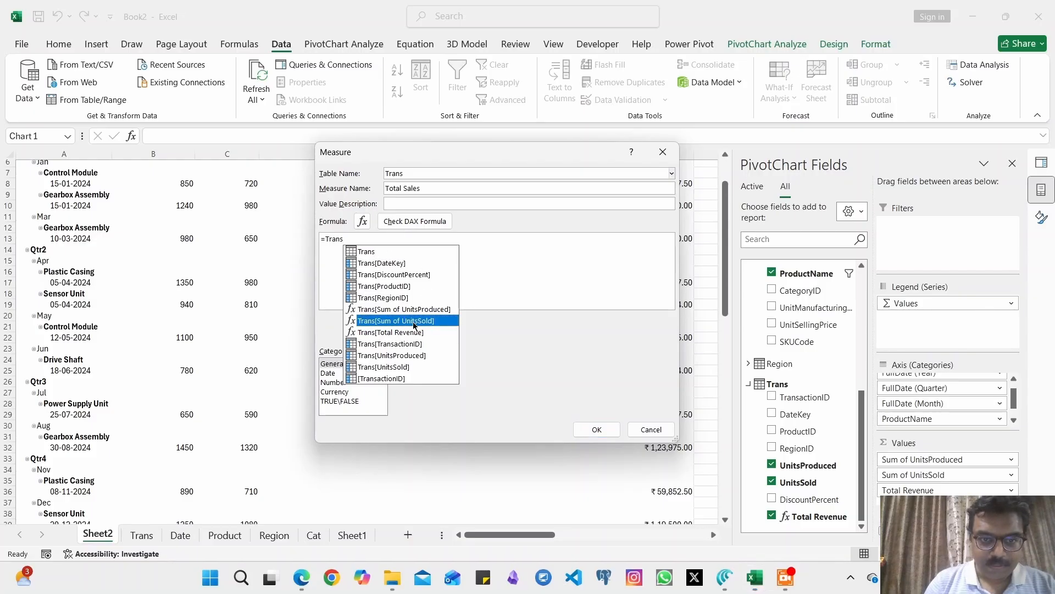
{"action": "double_click", "coordinate": [413, 321]}
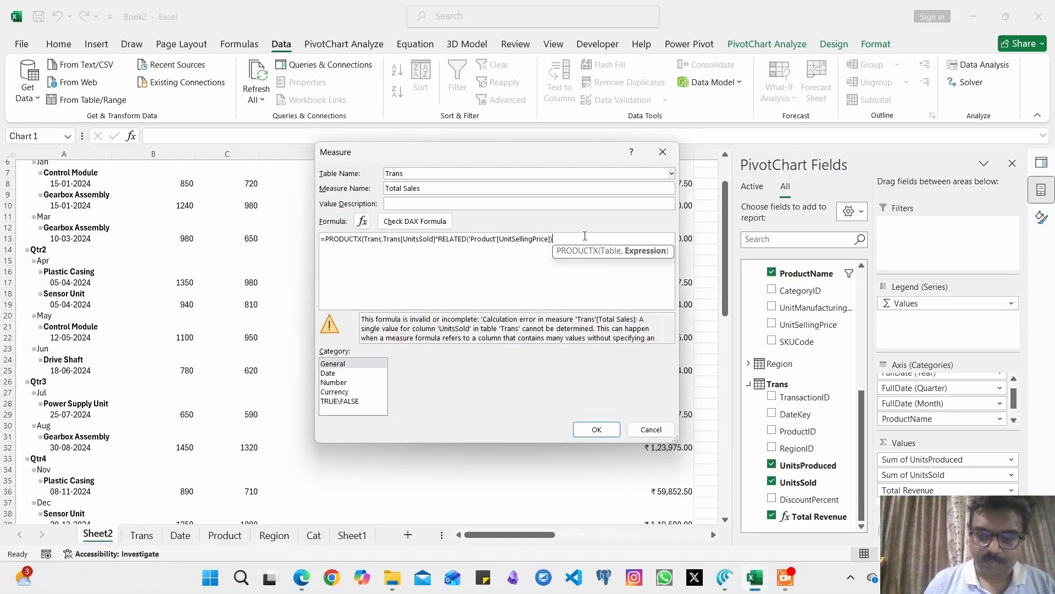
{"action": "type", "text": ")"}
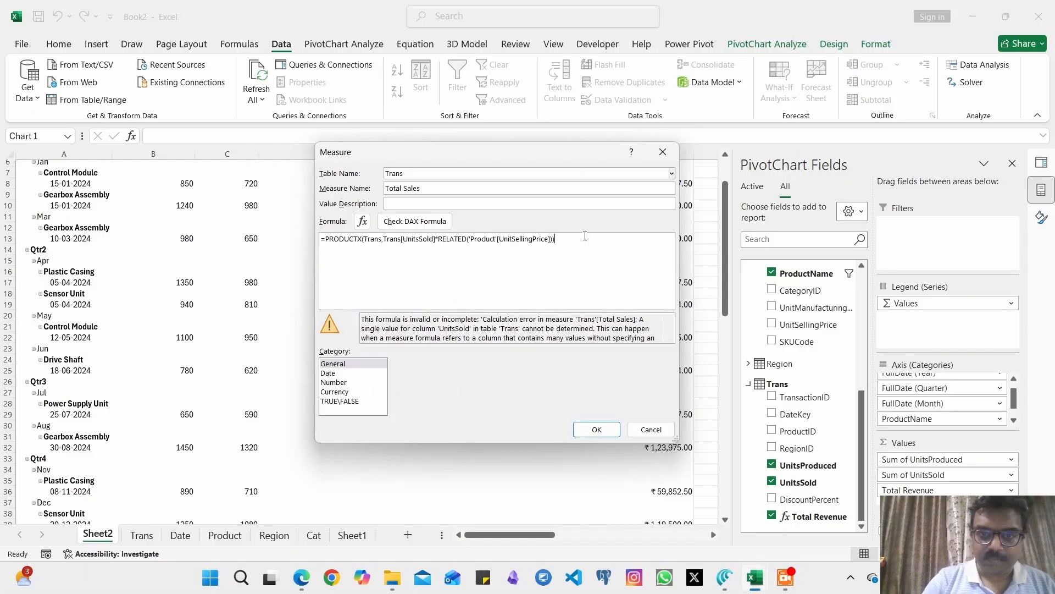
{"action": "left_click", "coordinate": [405, 221]}
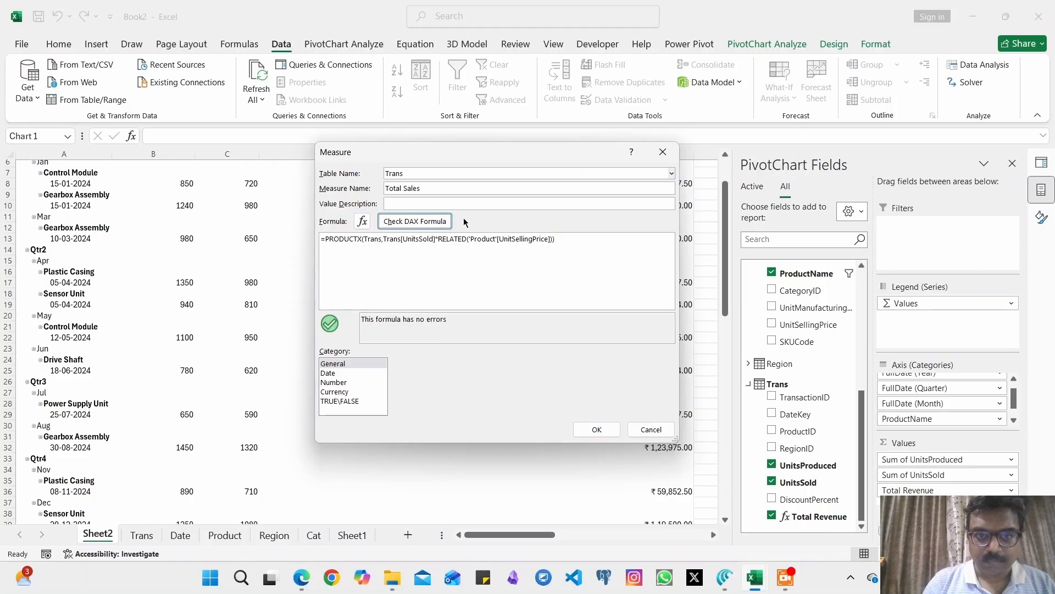
Enter "Total amount of sales." as the Total Sales measure's value description and save the measure.
{"action": "left_click", "coordinate": [461, 204]}
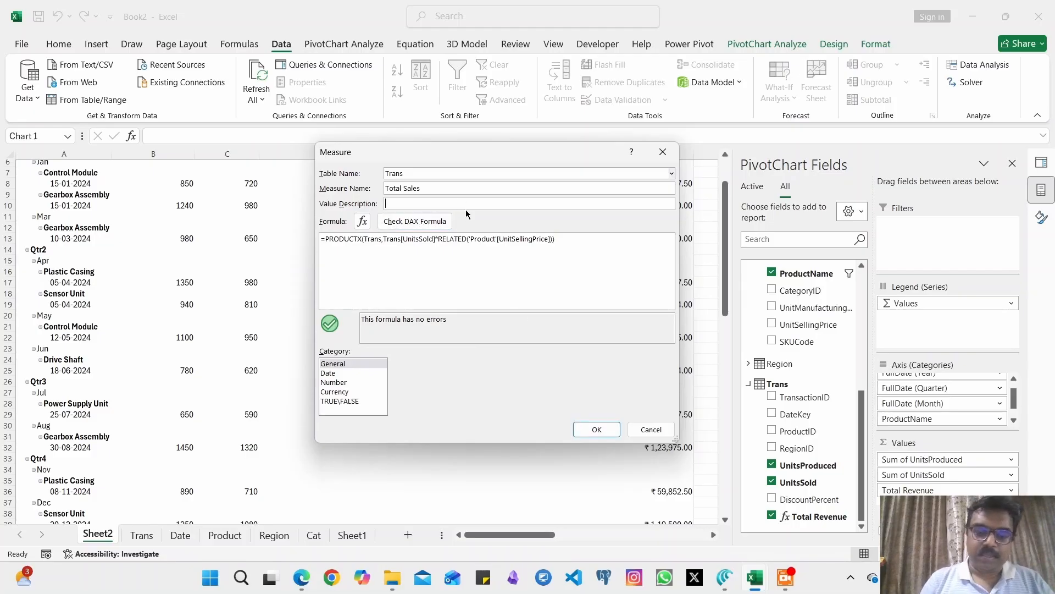
{"action": "type", "text": "No of"}
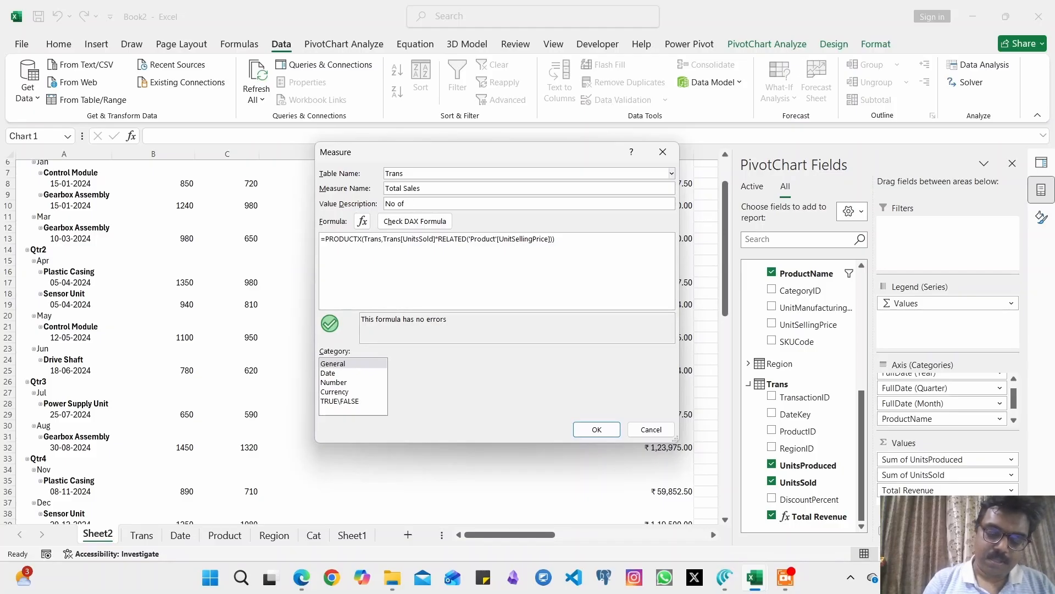
{"action": "key", "text": "BackSpace"}
{"action": "key", "text": "BackSpace"}
{"action": "key", "text": "BackSpace"}
{"action": "key", "text": "BackSpace"}
{"action": "key", "text": "BackSpace"}
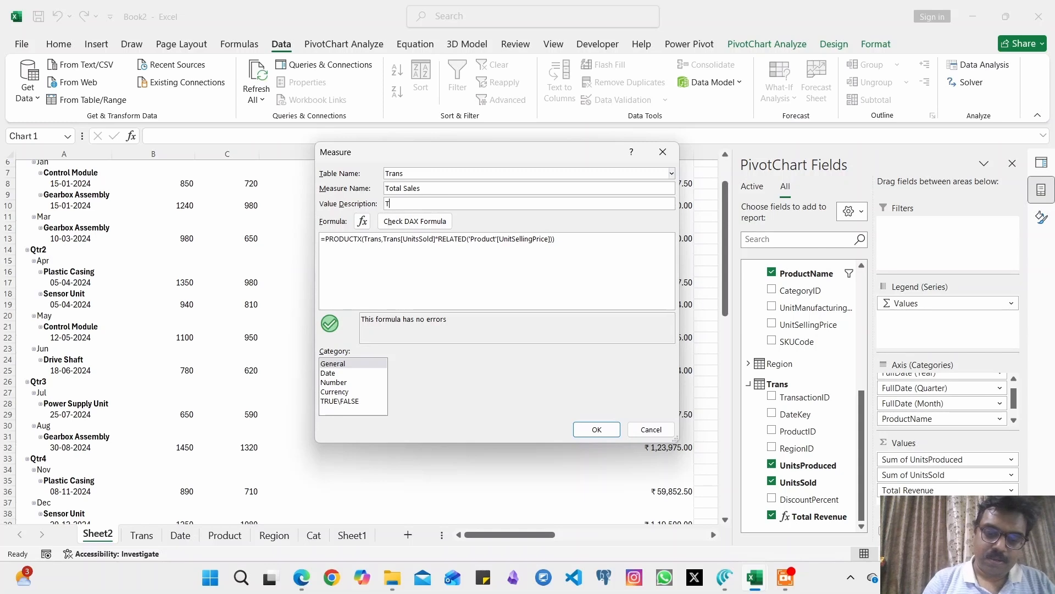
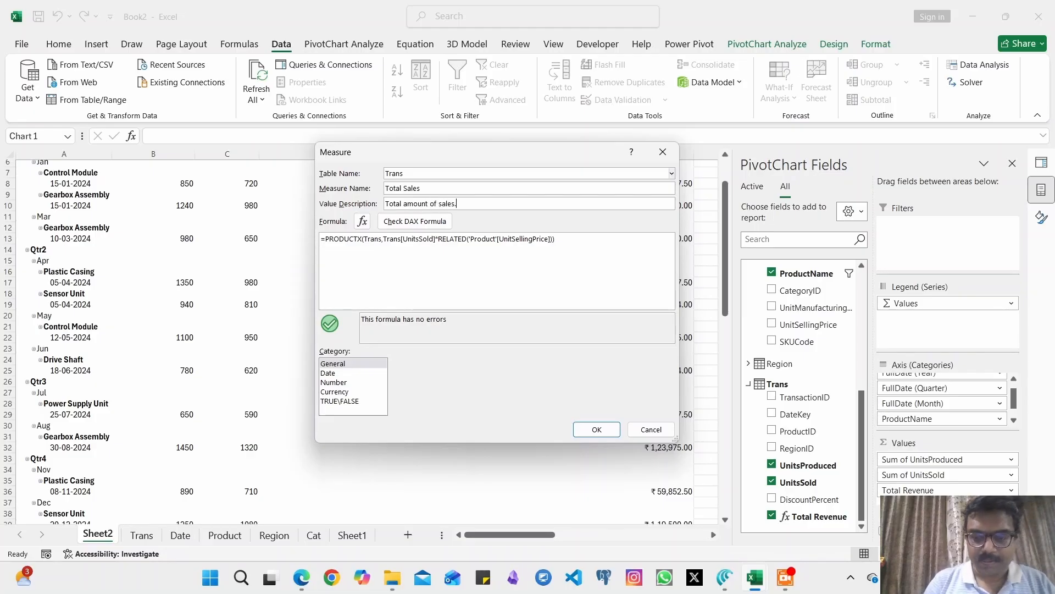
{"action": "left_click", "coordinate": [617, 435]}
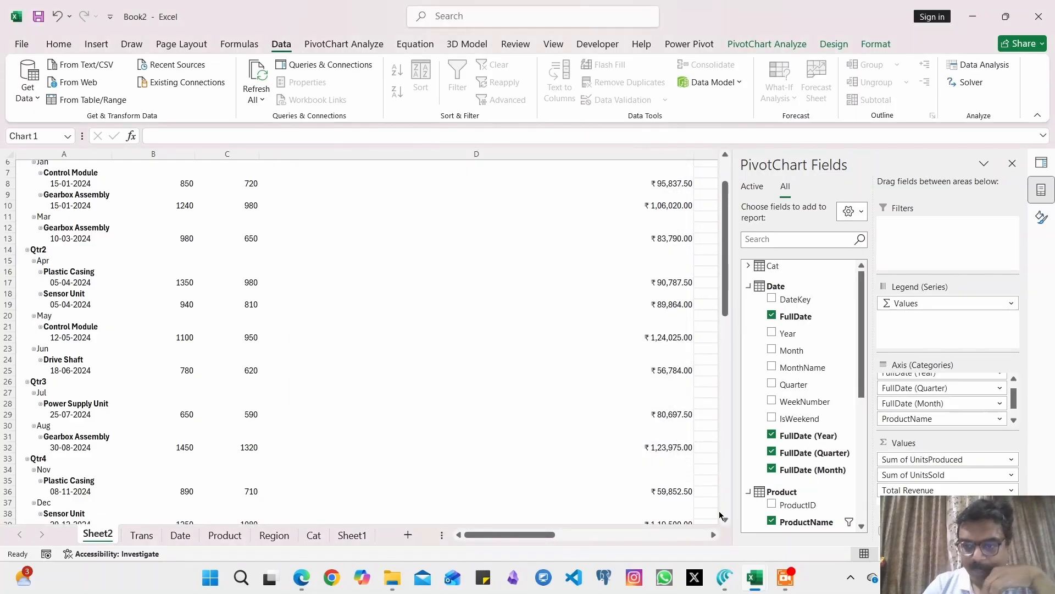
Add the Total Sales measure from the Trans table to the values and bring its column into view.
{"action": "scroll", "coordinate": [813, 495], "scroll_direction": "down", "scroll_amount": 5}
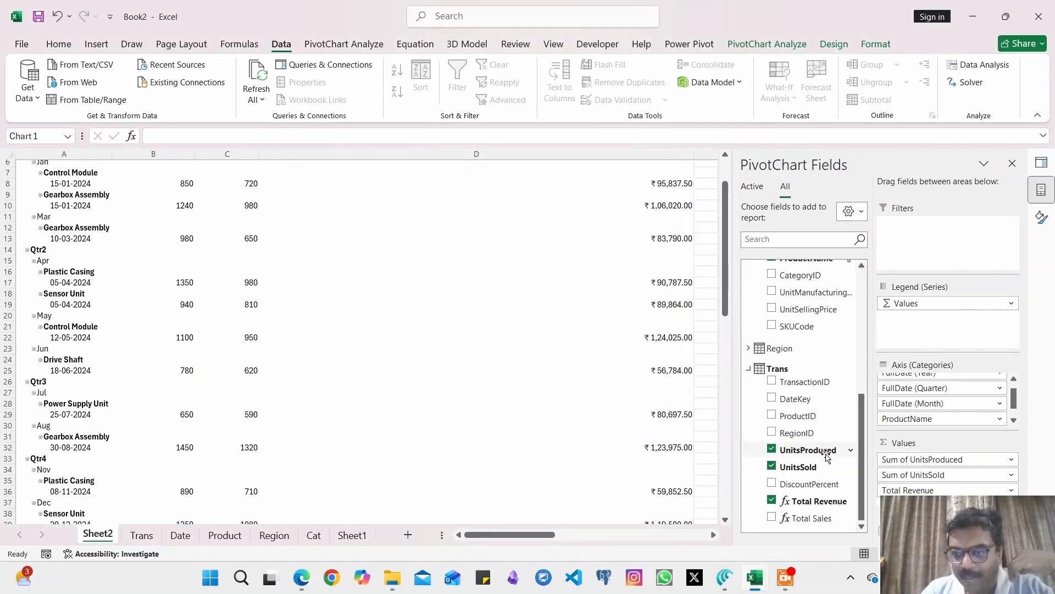
{"action": "left_click", "coordinate": [814, 520]}
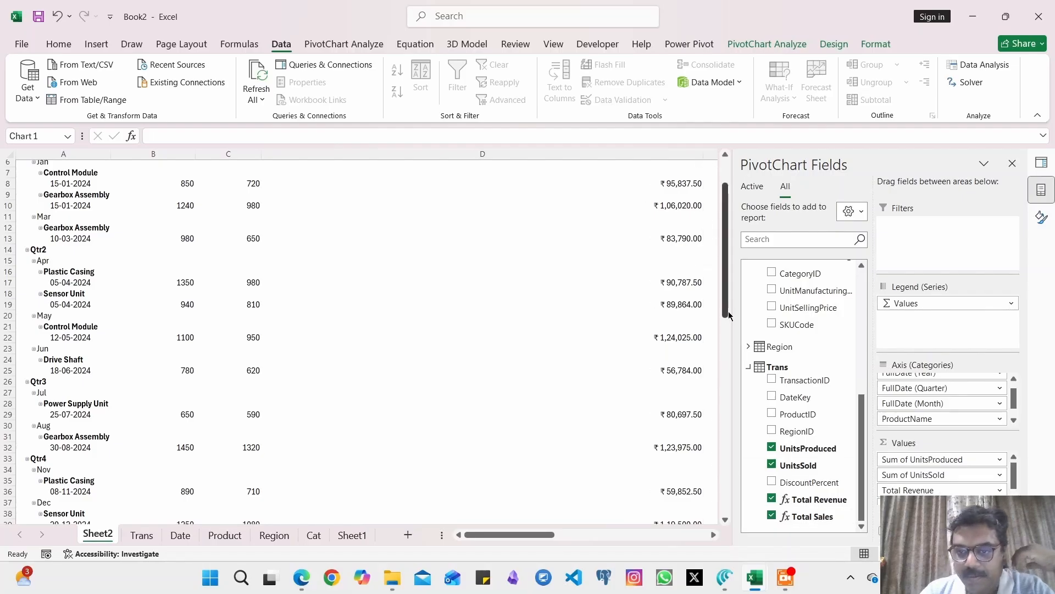
{"action": "left_click_drag", "start_coordinate": [727, 311], "coordinate": [727, 250]}
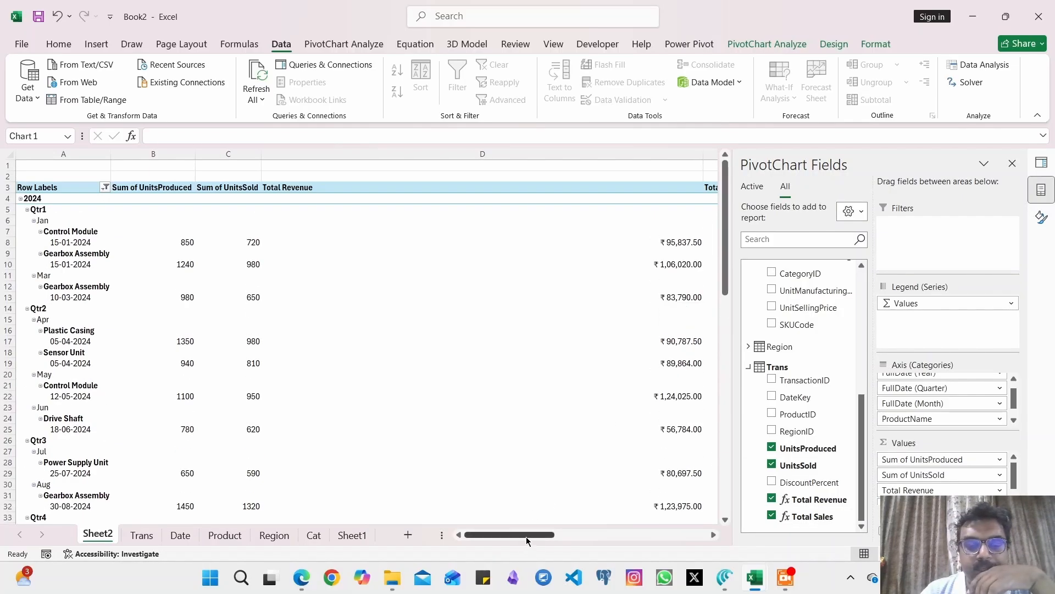
{"action": "left_click_drag", "start_coordinate": [526, 537], "coordinate": [570, 540]}
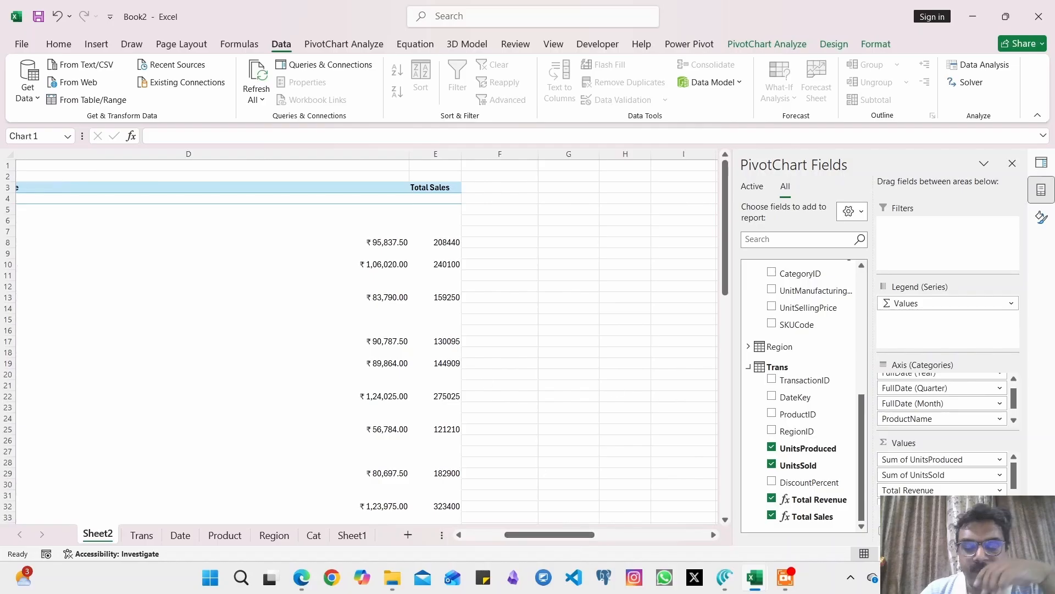
Start a new measure in the Trans table and name it Gross Profit.
{"action": "scroll", "coordinate": [797, 358], "scroll_direction": "up", "scroll_amount": 1}
{"action": "right_click", "coordinate": [776, 377]}
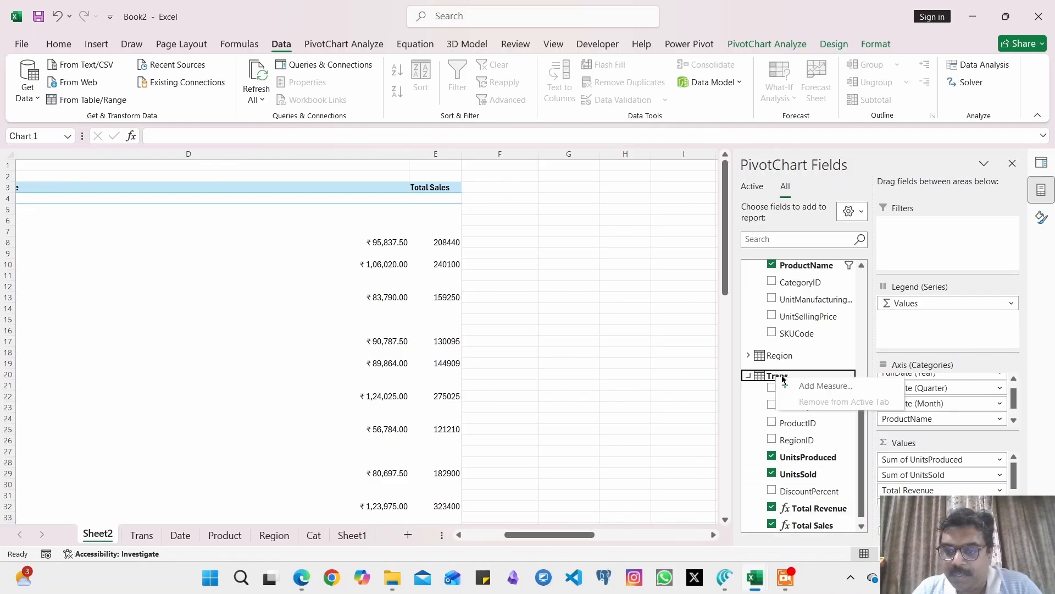
{"action": "left_click", "coordinate": [781, 376]}
{"action": "right_click", "coordinate": [772, 519]}
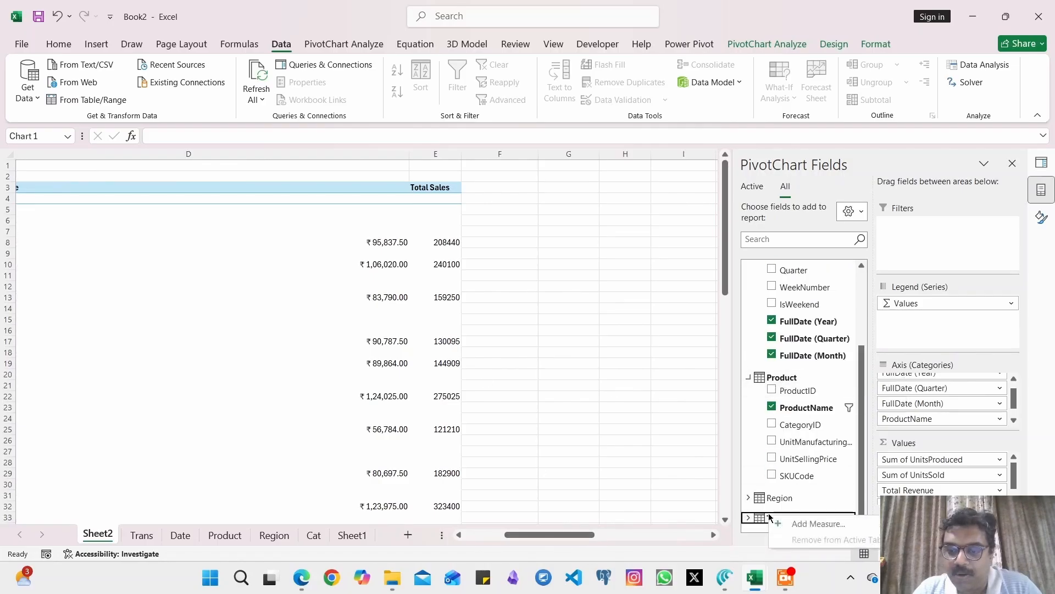
{"action": "left_click", "coordinate": [797, 525]}
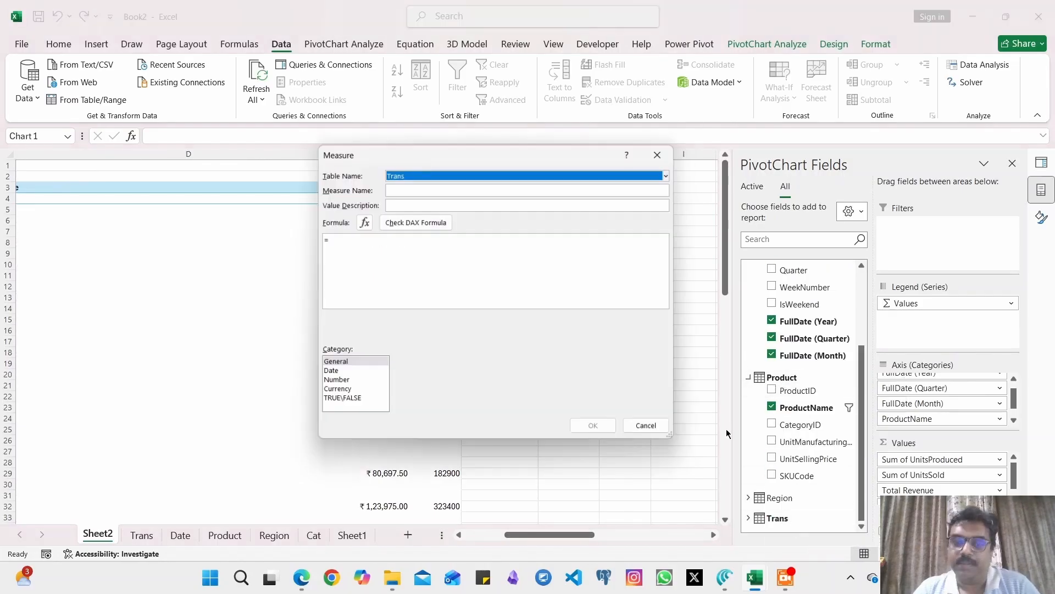
{"action": "left_click", "coordinate": [438, 187]}
{"action": "type", "text": "Gross Profit"}
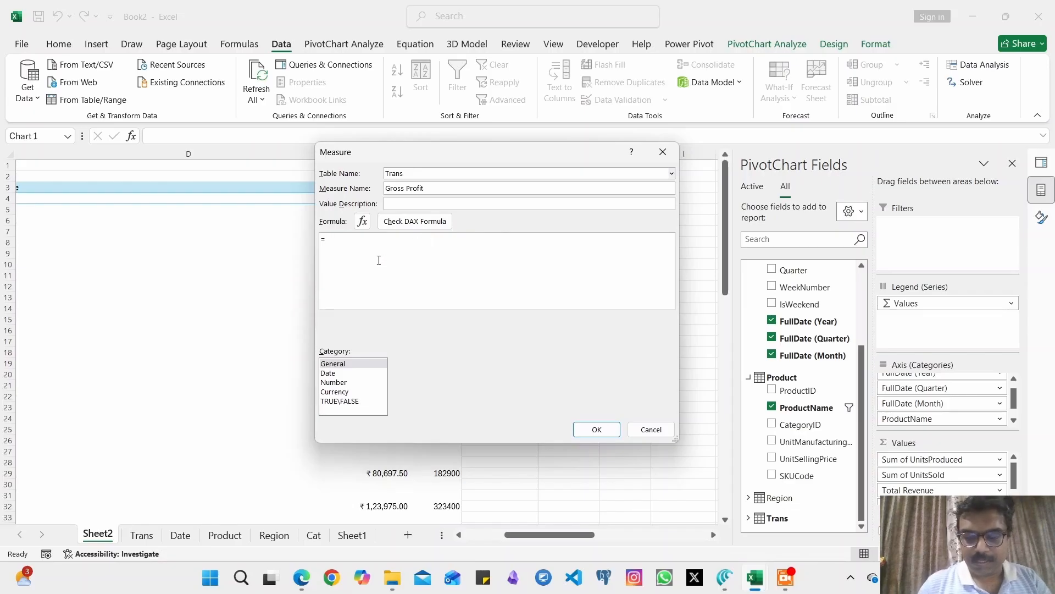
Set the Gross Profit formula to =[Total Revenue]-[Total Sales] and save the measure.
{"action": "type", "text": "Tot"}
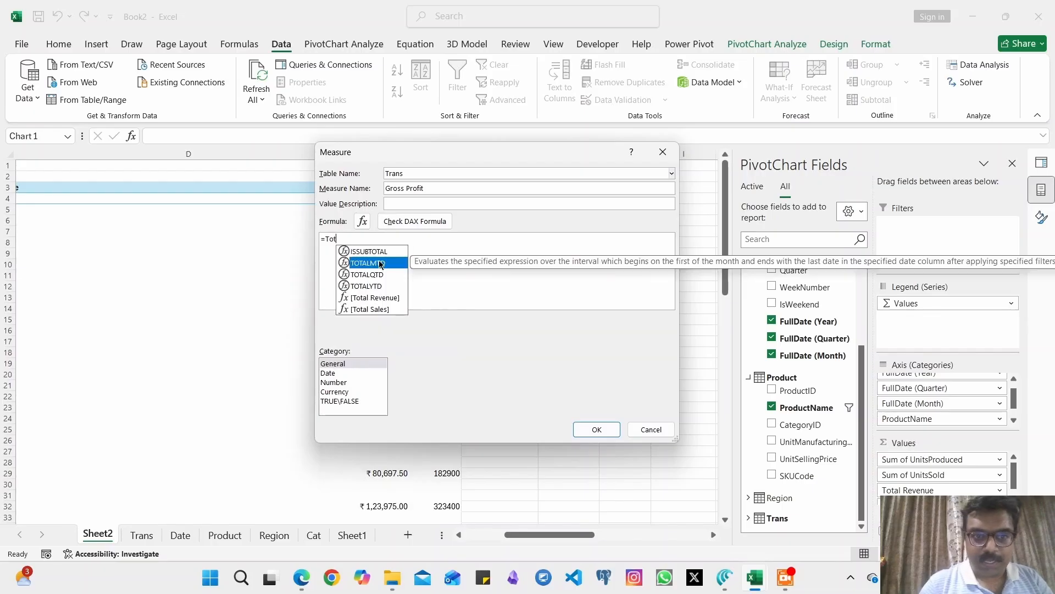
{"action": "left_click", "coordinate": [391, 299]}
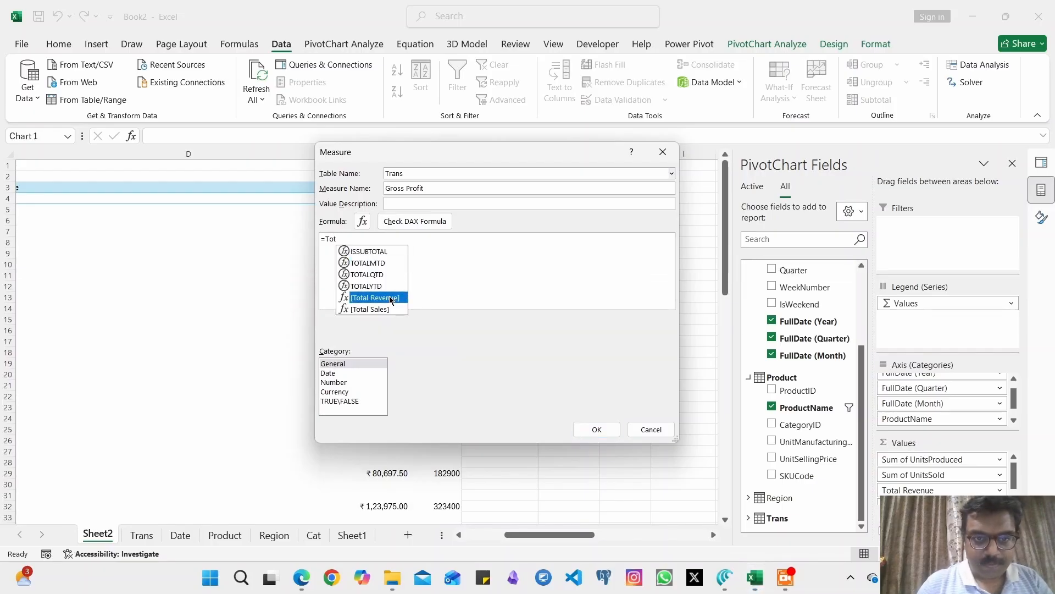
{"action": "double_click", "coordinate": [390, 298]}
{"action": "type", "text": "-"}
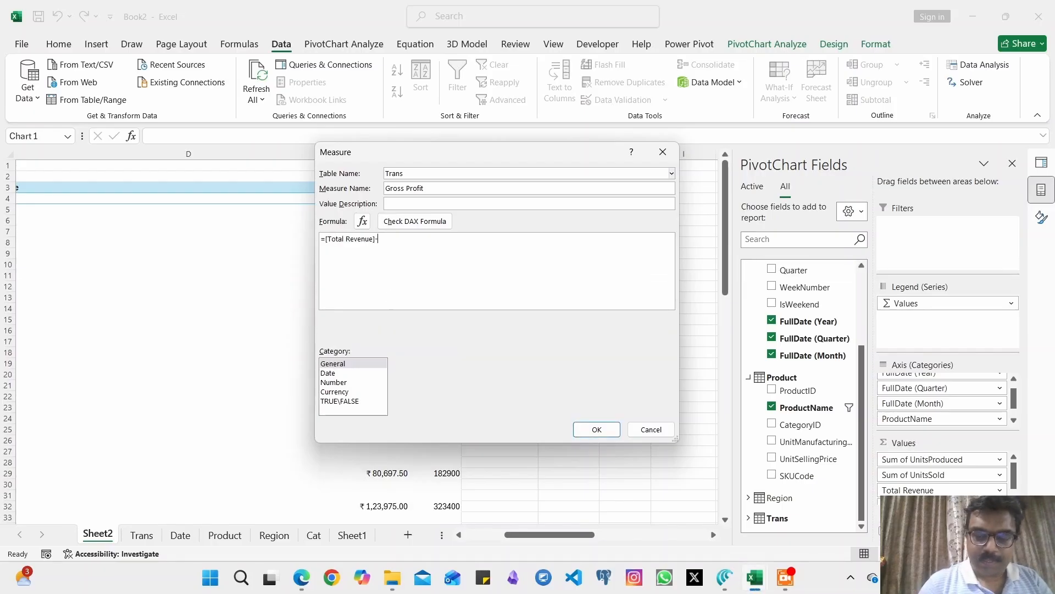
{"action": "type", "text": "Tot"}
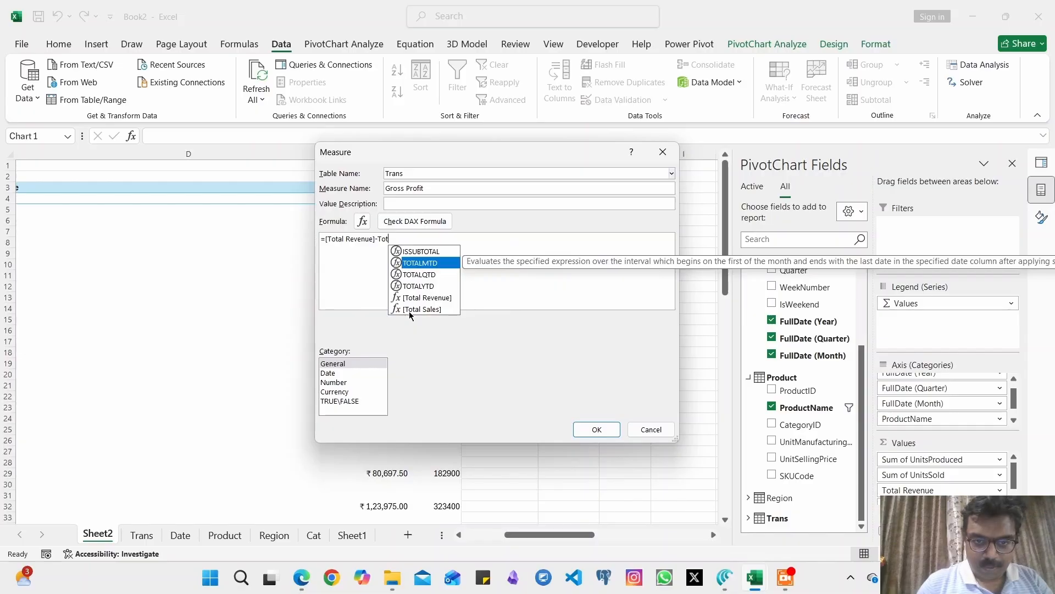
{"action": "left_click", "coordinate": [410, 312]}
{"action": "double_click", "coordinate": [409, 311]}
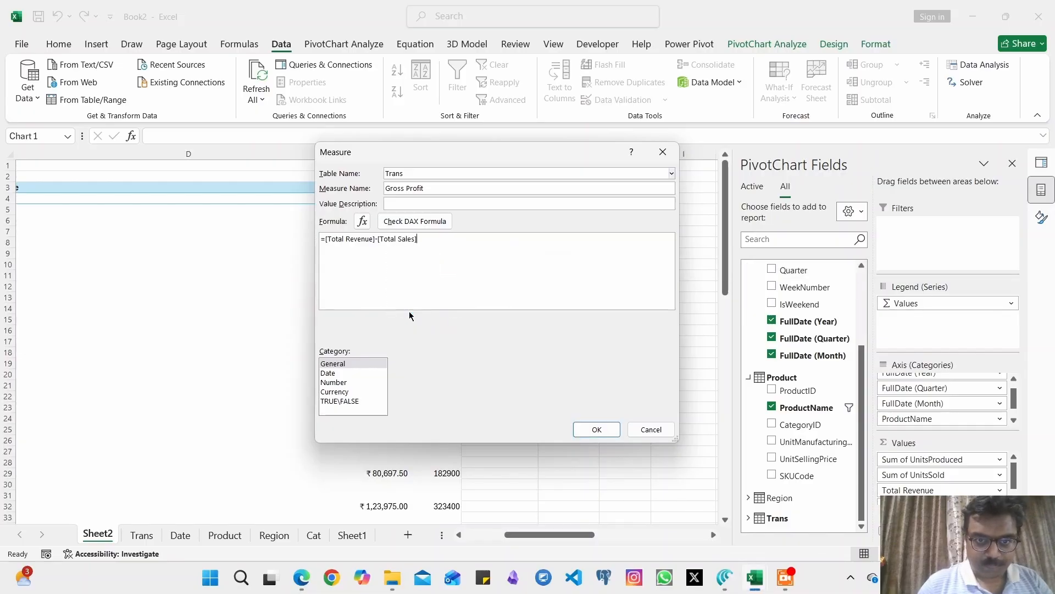
{"action": "left_click", "coordinate": [593, 429]}
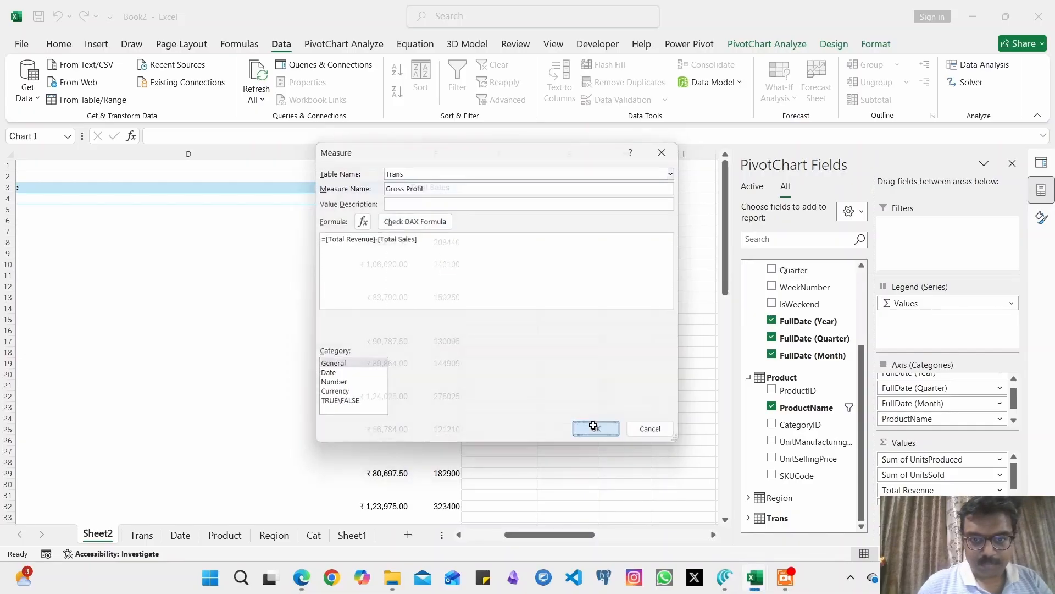
Add Gross Profit to the values, change its formula to =[Total Sales]- [Total Revenue], check the DAX and save the measure.
{"action": "scroll", "coordinate": [831, 466], "scroll_direction": "down", "scroll_amount": 1}
{"action": "scroll", "coordinate": [832, 466], "scroll_direction": "down", "scroll_amount": 2}
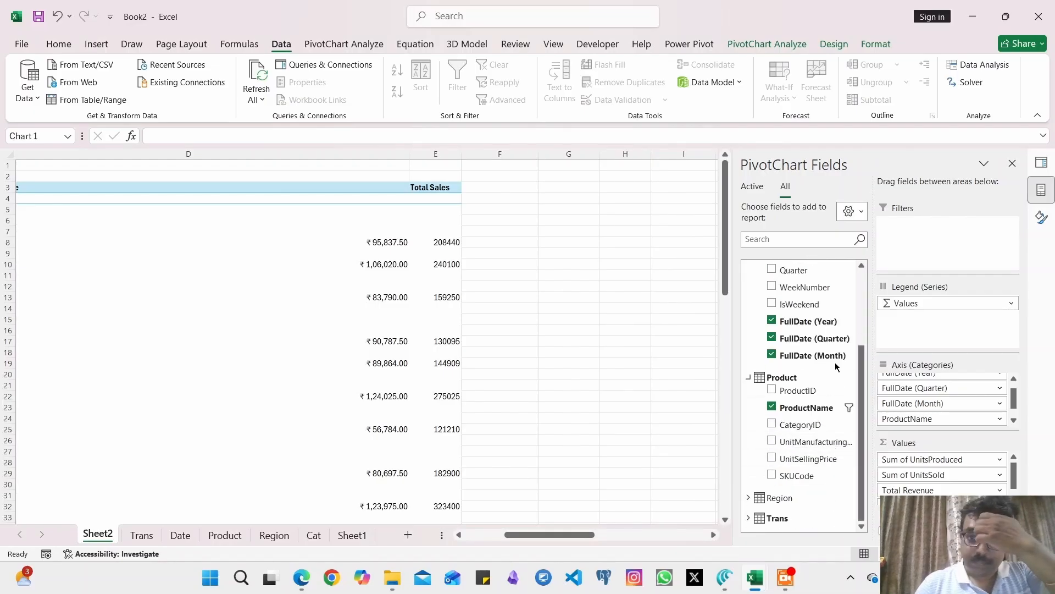
{"action": "left_click", "coordinate": [748, 518]}
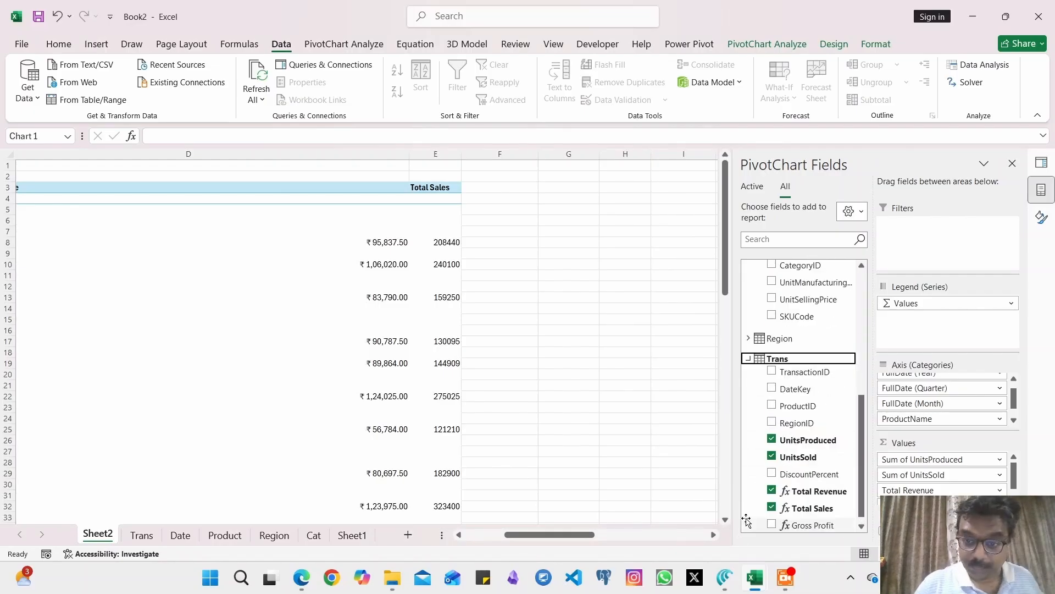
{"action": "left_click_drag", "start_coordinate": [803, 516], "coordinate": [1009, 493]}
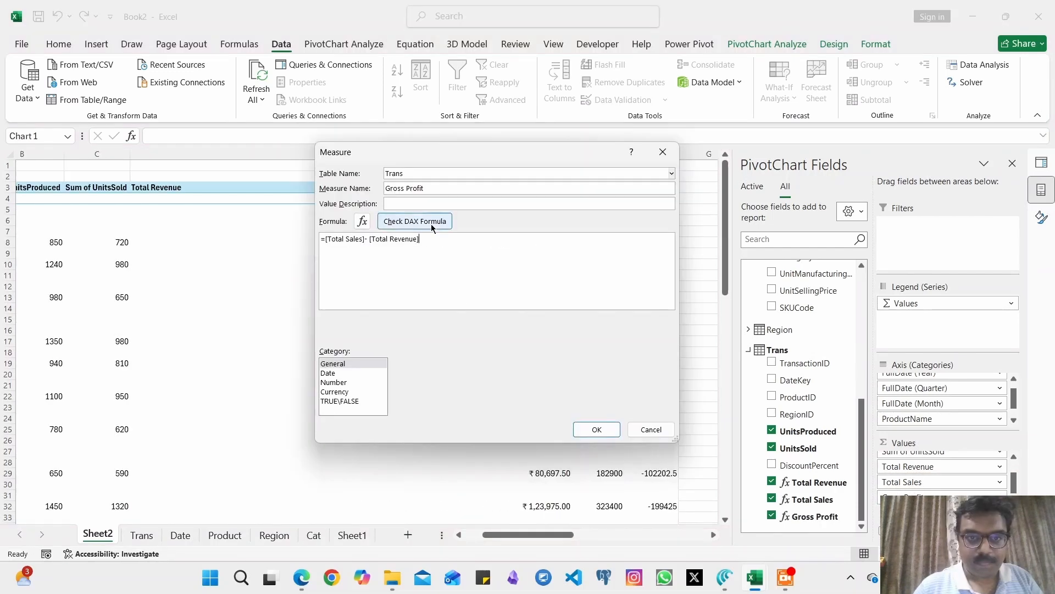
{"action": "left_click", "coordinate": [430, 222]}
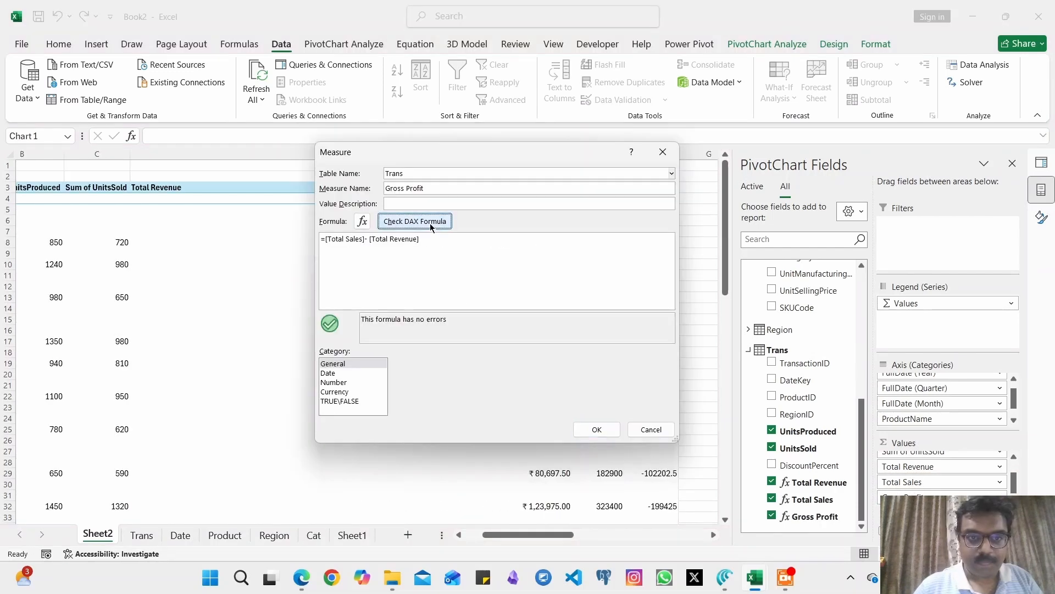
{"action": "left_click", "coordinate": [597, 430]}
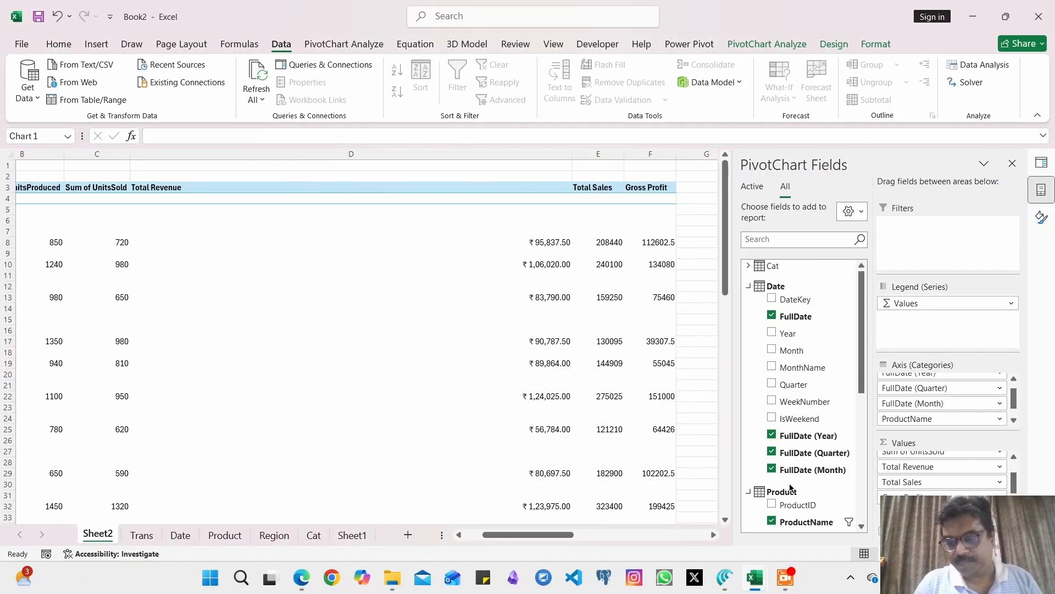
Edit the Gross Profit measure to use the Currency category with the ₹ symbol and two decimal places.
{"action": "right_click", "coordinate": [799, 470]}
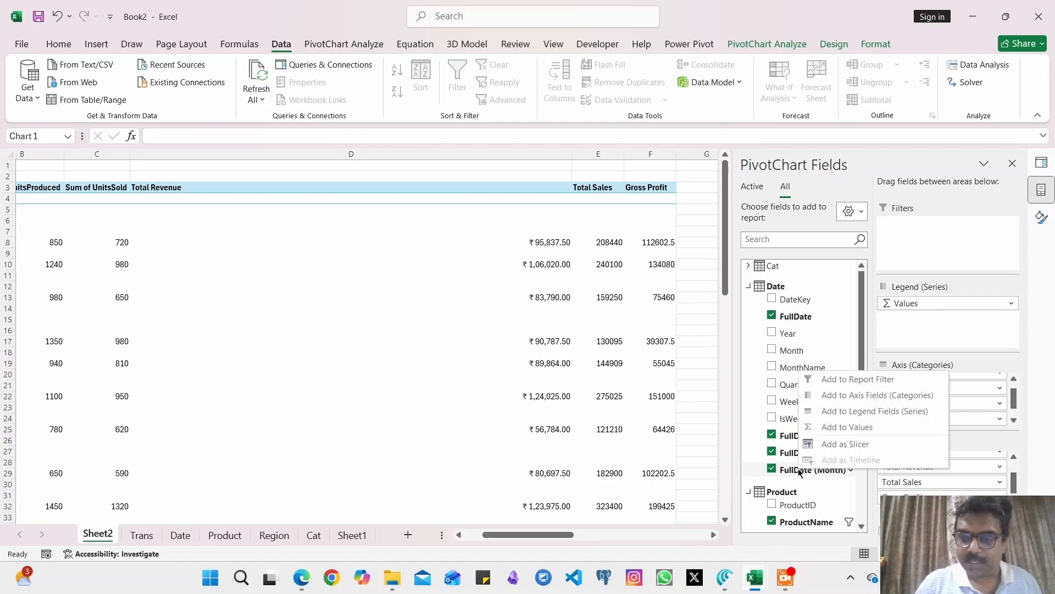
{"action": "left_click", "coordinate": [788, 492]}
{"action": "scroll", "coordinate": [788, 497], "scroll_direction": "down", "scroll_amount": 4}
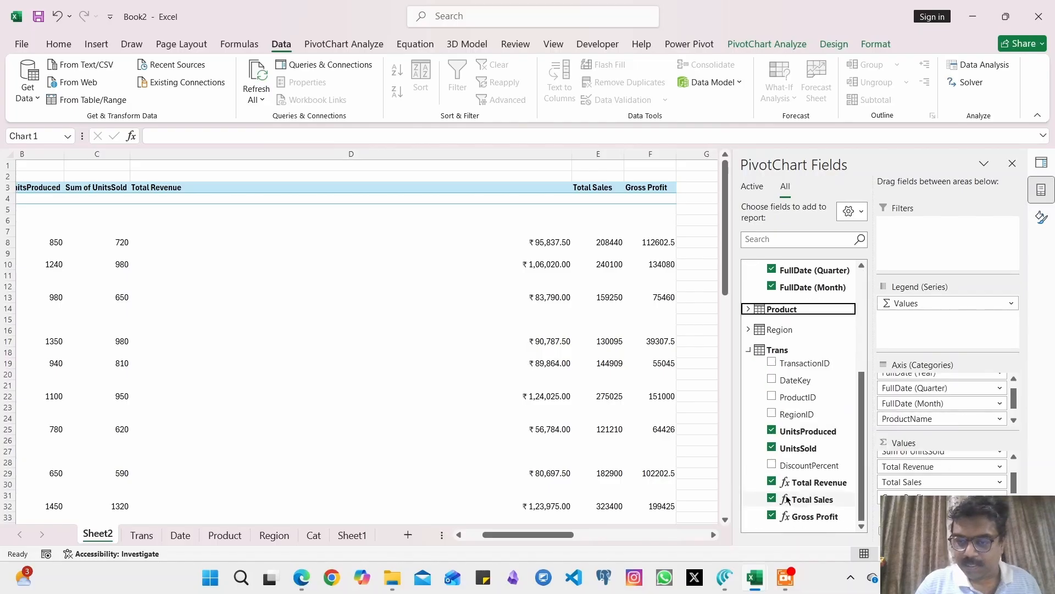
{"action": "right_click", "coordinate": [804, 516]}
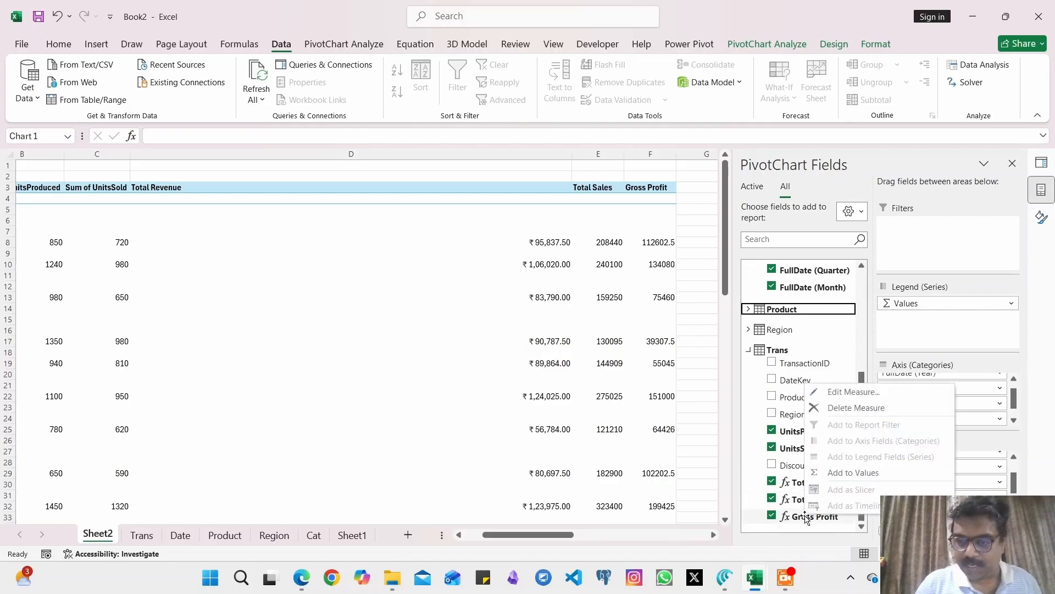
{"action": "left_click", "coordinate": [867, 395]}
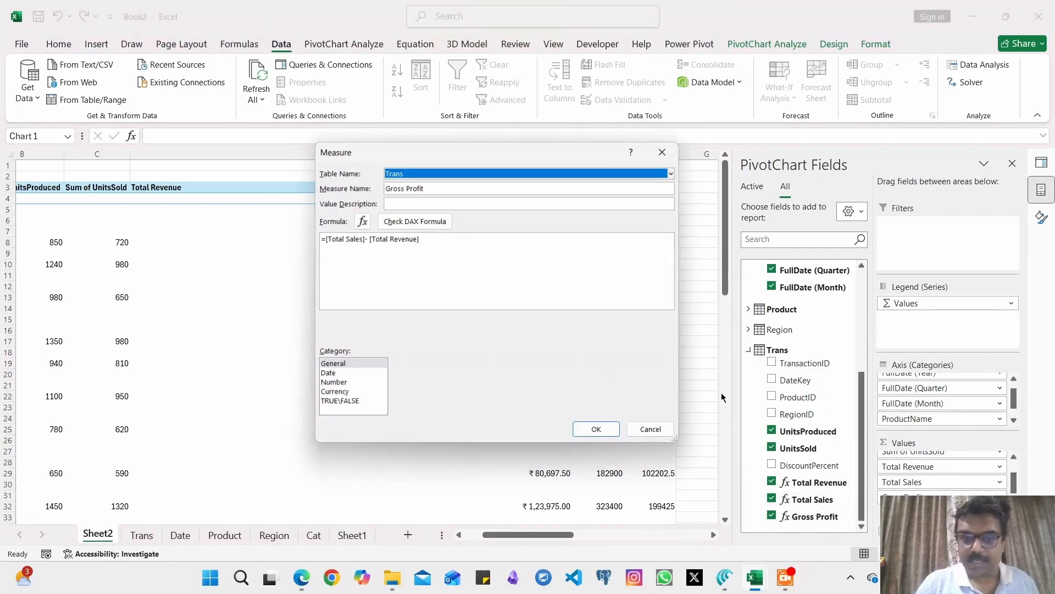
{"action": "left_click", "coordinate": [338, 381]}
{"action": "left_click", "coordinate": [340, 401]}
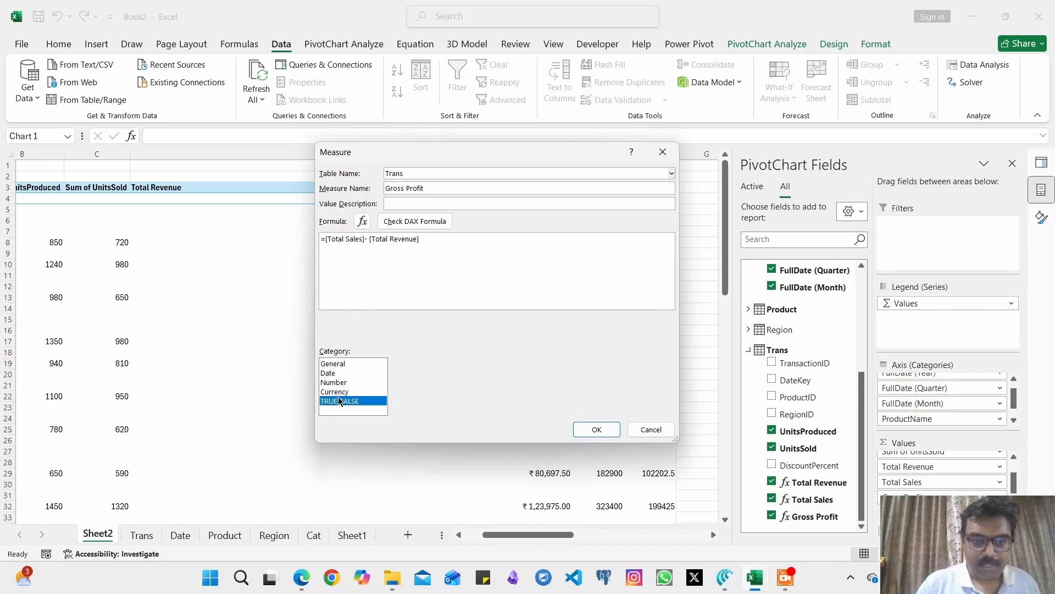
{"action": "left_click", "coordinate": [338, 393]}
{"action": "left_click", "coordinate": [558, 375]}
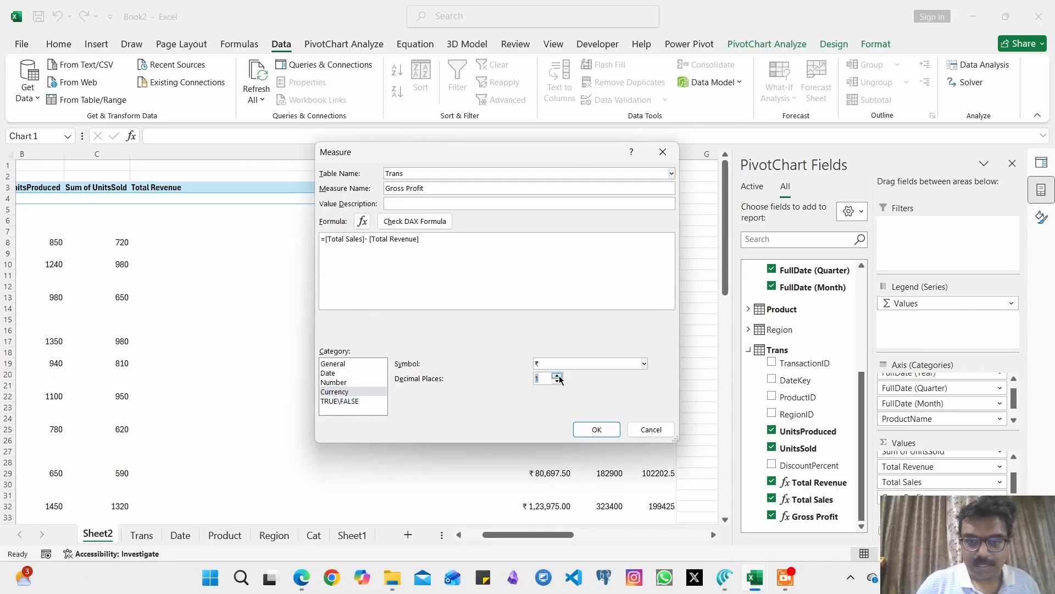
{"action": "left_click", "coordinate": [587, 428]}
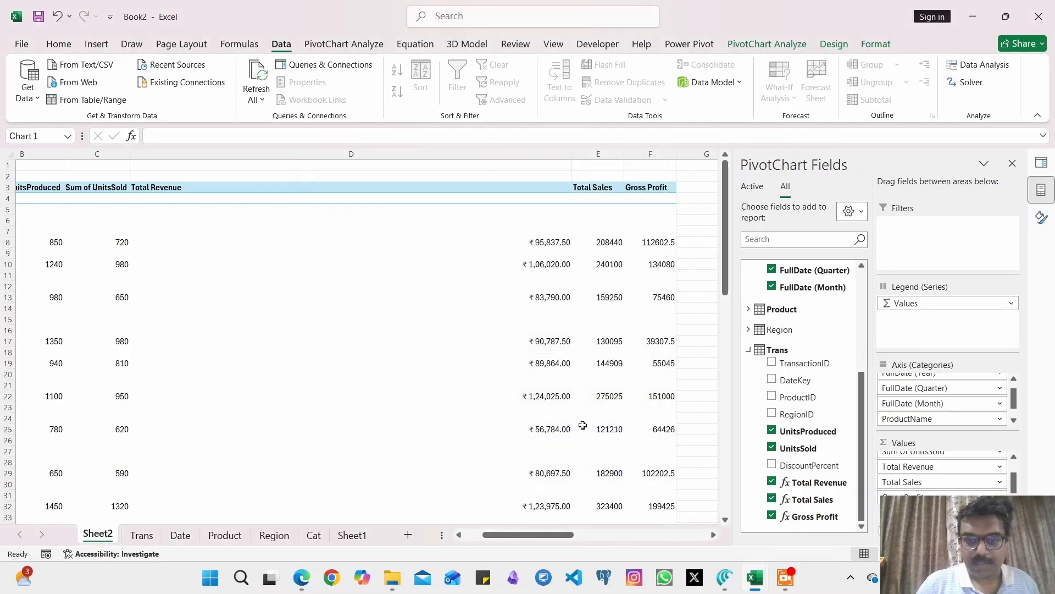
Remove the data labels from the Transactions Table chart.
{"action": "left_click", "coordinate": [595, 533]}
{"action": "left_click_drag", "start_coordinate": [609, 534], "coordinate": [540, 536]}
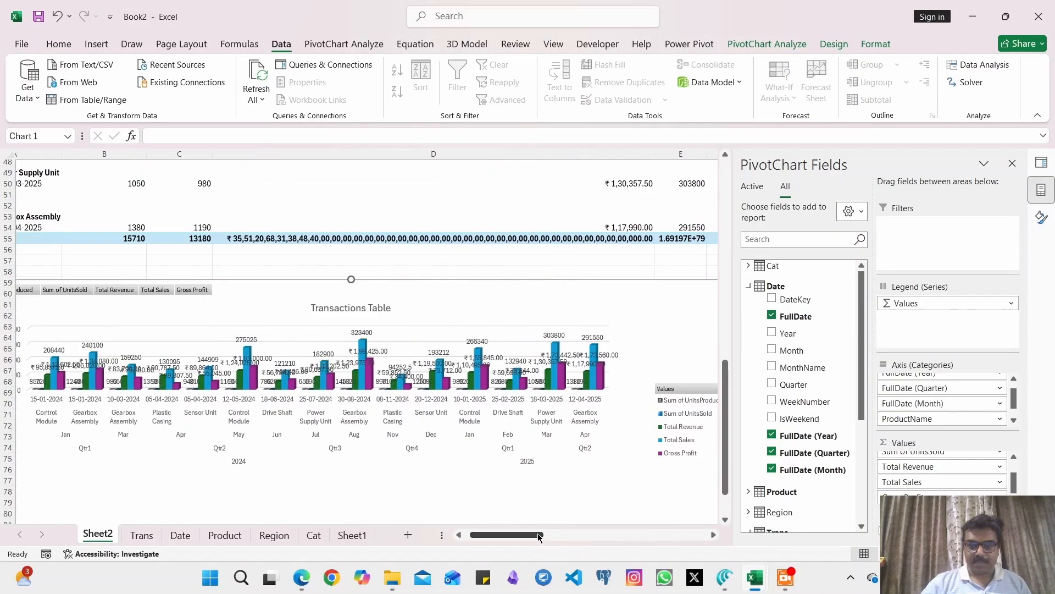
{"action": "right_click", "coordinate": [647, 292]}
{"action": "left_click", "coordinate": [621, 353]}
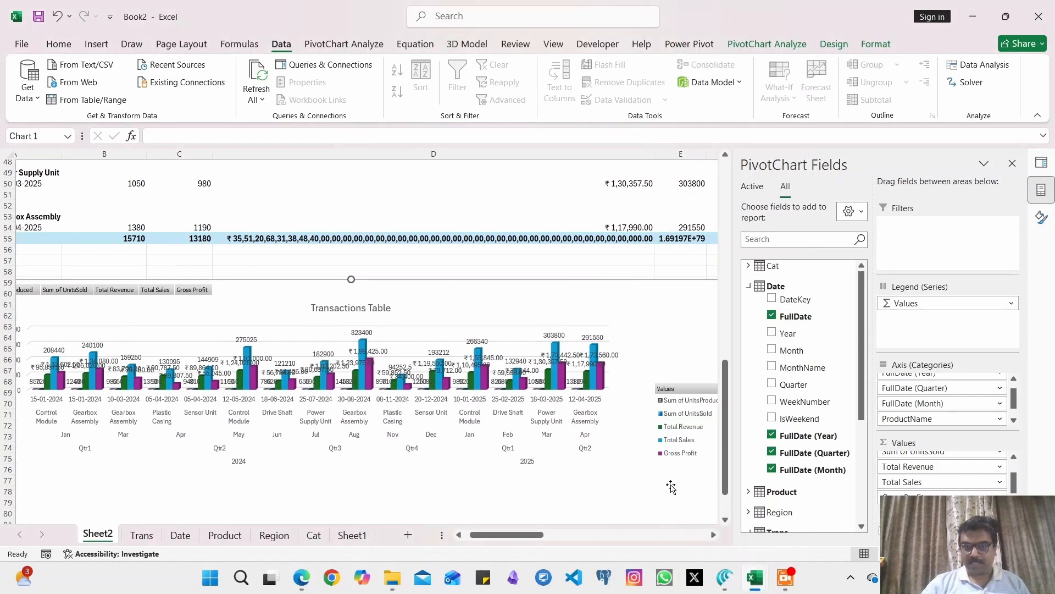
{"action": "left_click", "coordinate": [646, 531]}
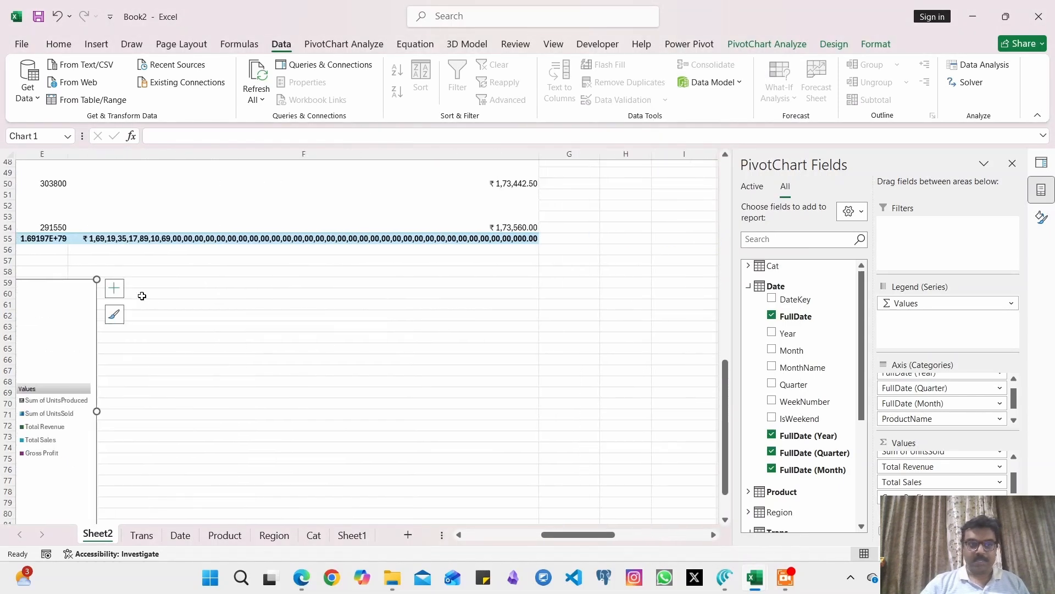
{"action": "left_click", "coordinate": [114, 287]}
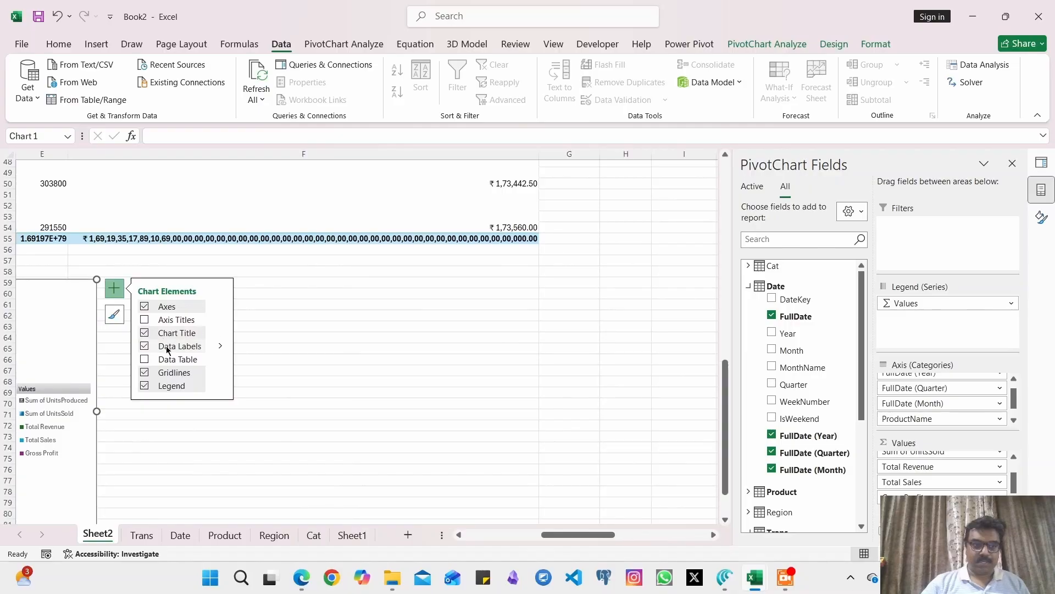
{"action": "left_click_drag", "start_coordinate": [553, 534], "coordinate": [446, 521]}
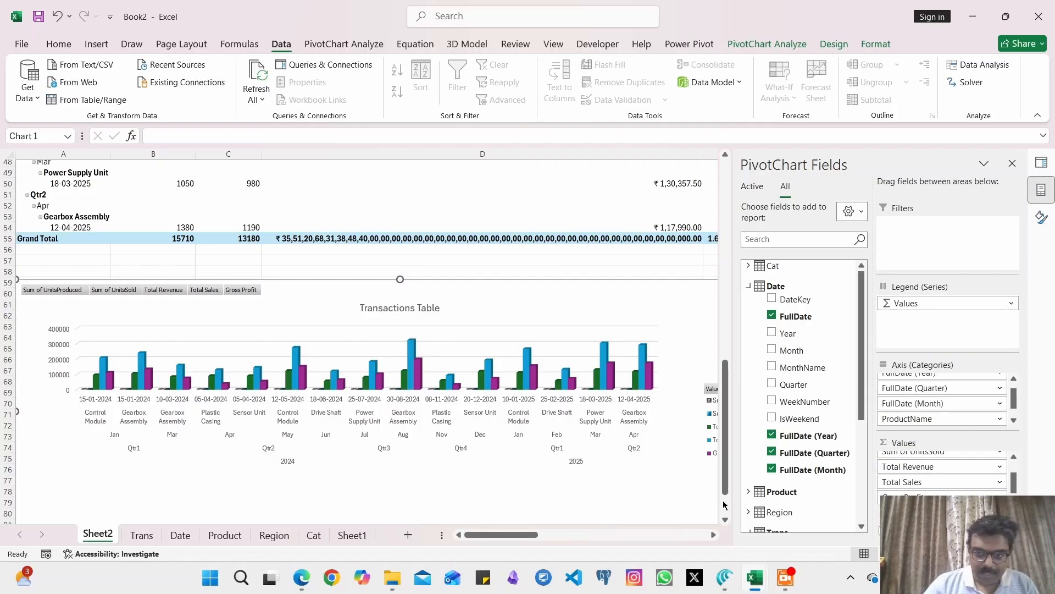
Remove Sum of UnitsProduced and Sum of UnitsSold from the PivotChart values.
{"action": "left_click_drag", "start_coordinate": [529, 536], "coordinate": [546, 534]}
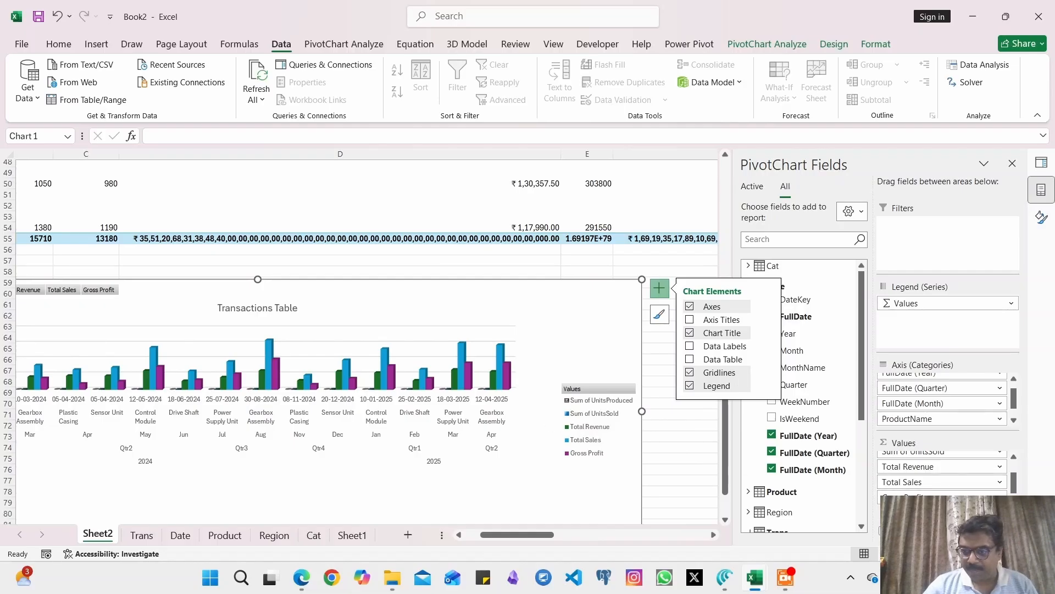
{"action": "scroll", "coordinate": [1013, 493], "scroll_direction": "up", "scroll_amount": 2}
{"action": "left_click_drag", "start_coordinate": [958, 460], "coordinate": [813, 344]}
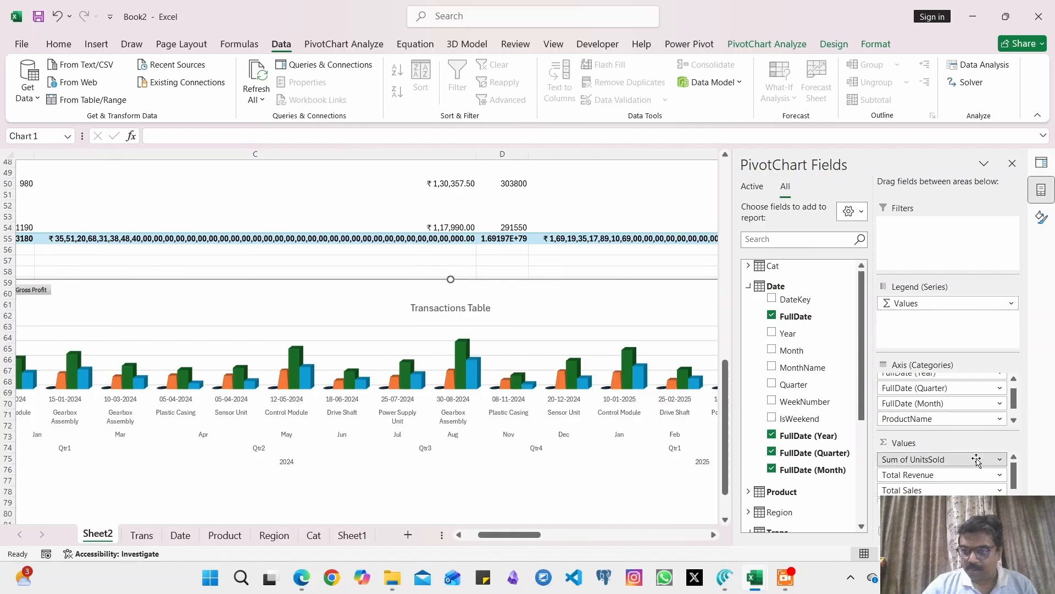
{"action": "left_click_drag", "start_coordinate": [980, 459], "coordinate": [846, 367]}
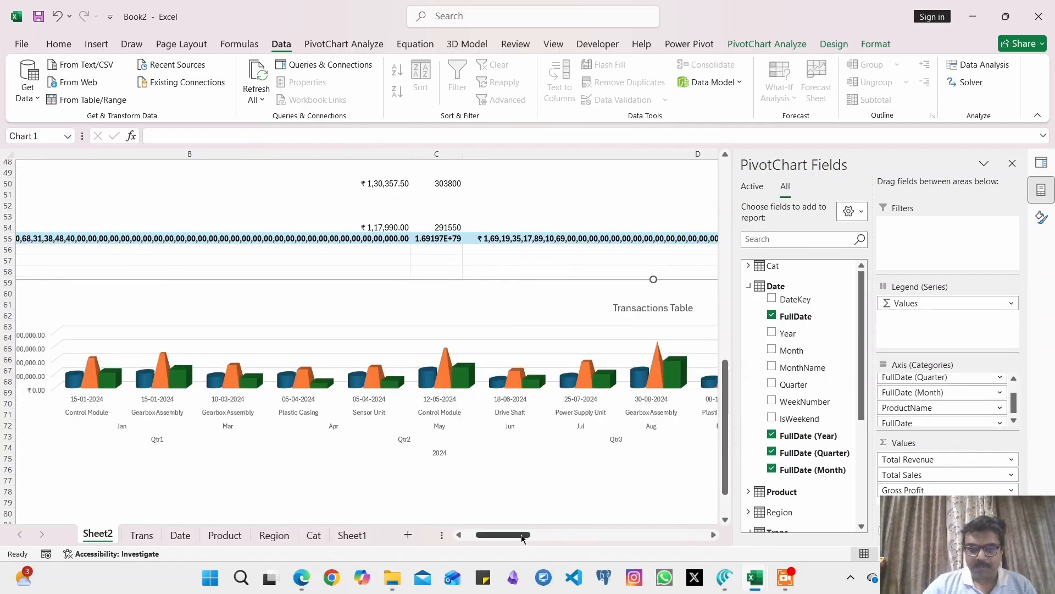
Close the chart formatting pane and look over the PivotTable and the PivotChart at full width.
{"action": "left_click_drag", "start_coordinate": [521, 534], "coordinate": [562, 533]}
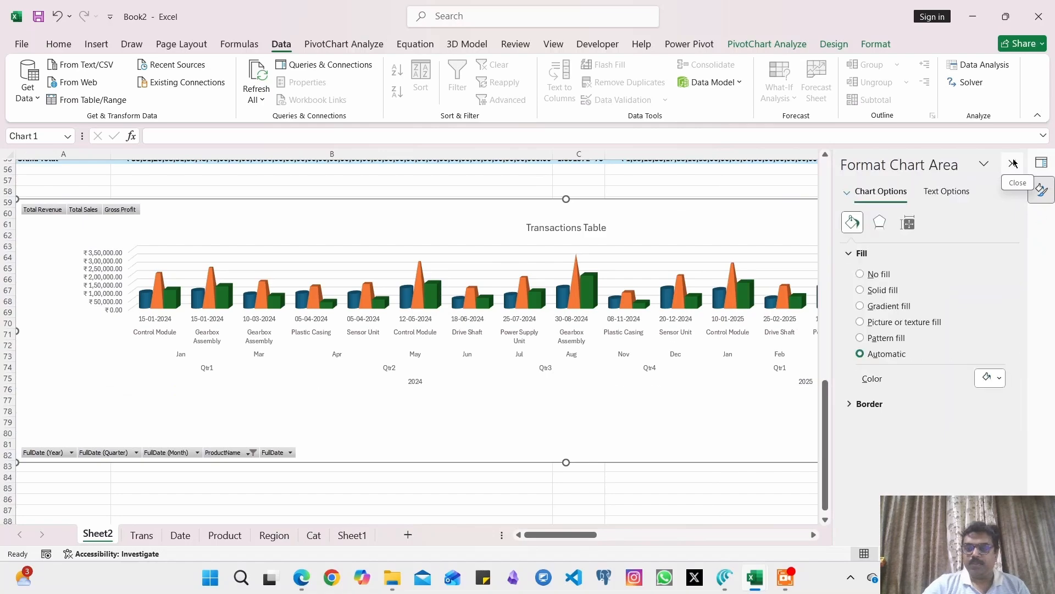
{"action": "left_click", "coordinate": [1014, 164]}
{"action": "left_click", "coordinate": [1037, 165]}
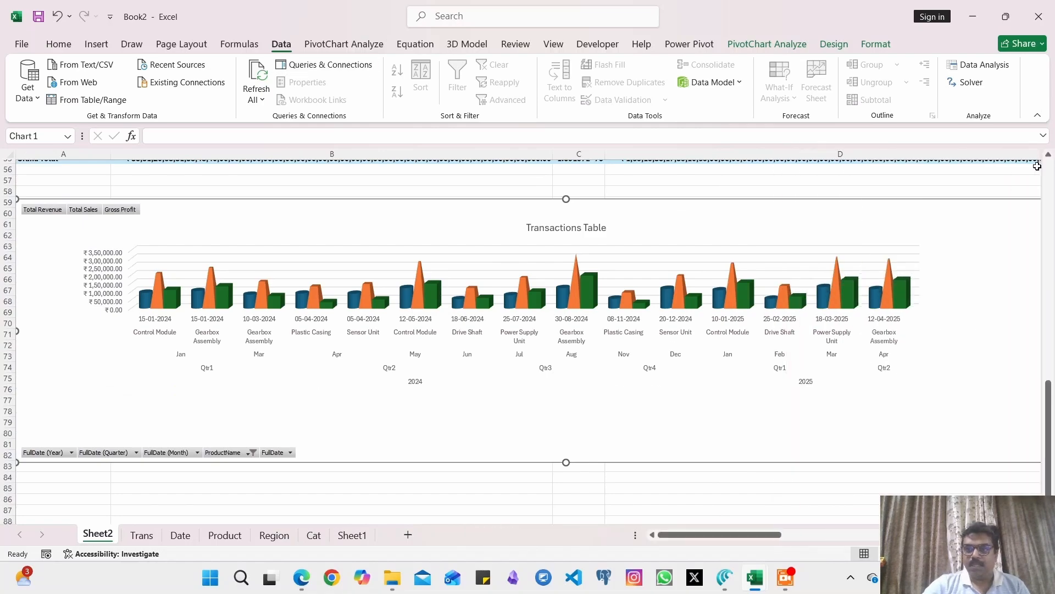
{"action": "scroll", "coordinate": [687, 330], "scroll_direction": "up", "scroll_amount": 18}
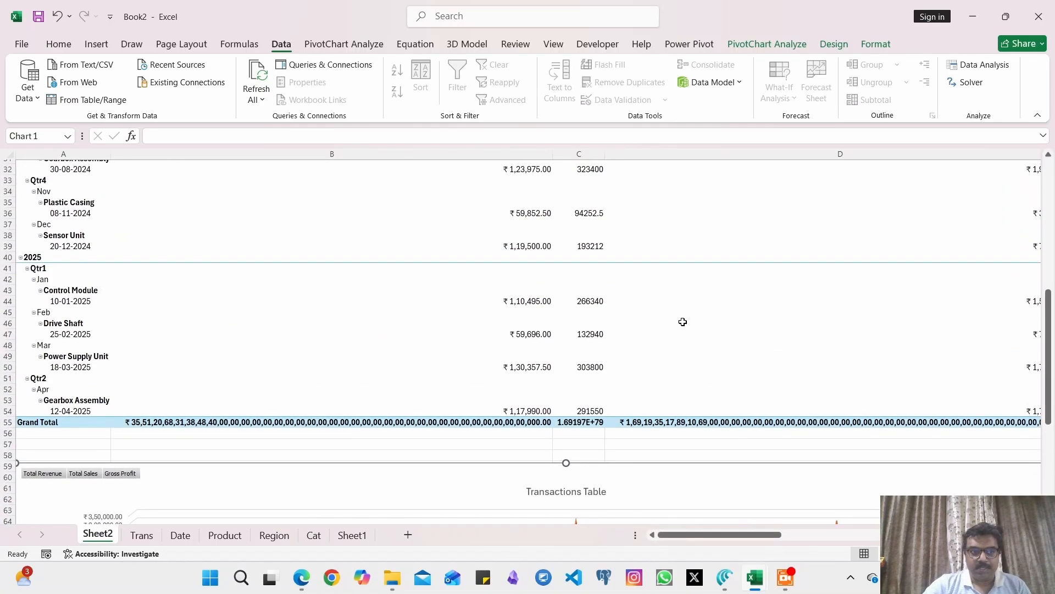
{"action": "scroll", "coordinate": [676, 308], "scroll_direction": "down", "scroll_amount": 16}
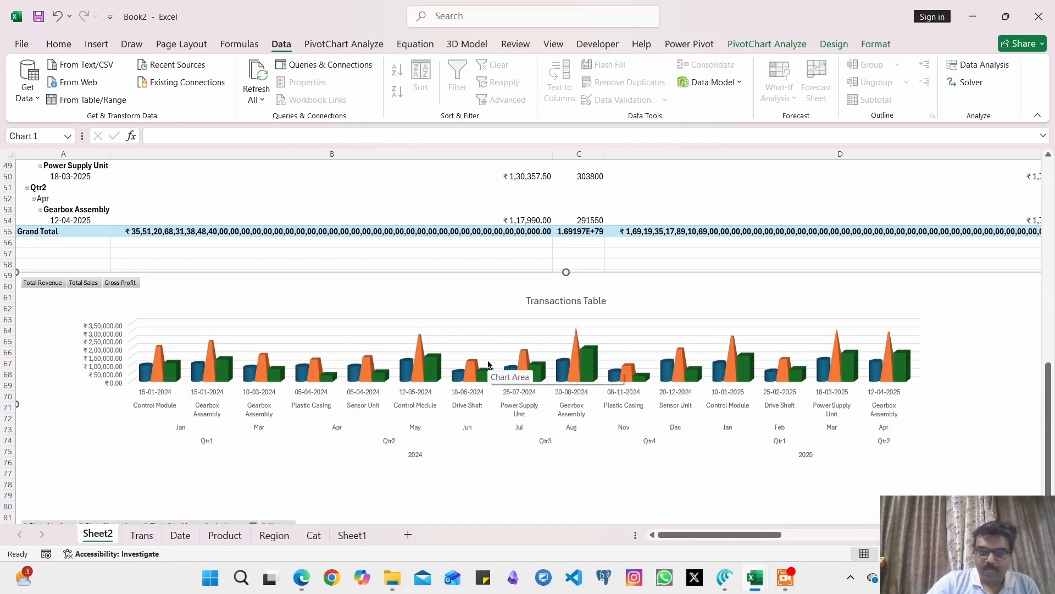
{"action": "scroll", "coordinate": [541, 331], "scroll_direction": "up", "scroll_amount": 16}
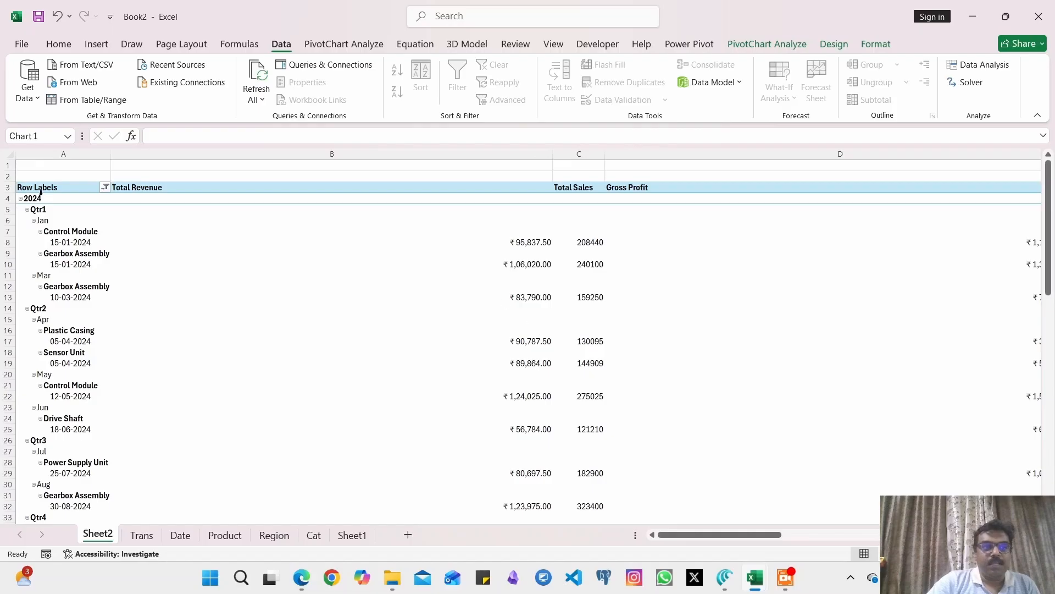
Add CategoryName from the Cat table as a report filter on the PivotTable.
{"action": "left_click", "coordinate": [70, 297]}
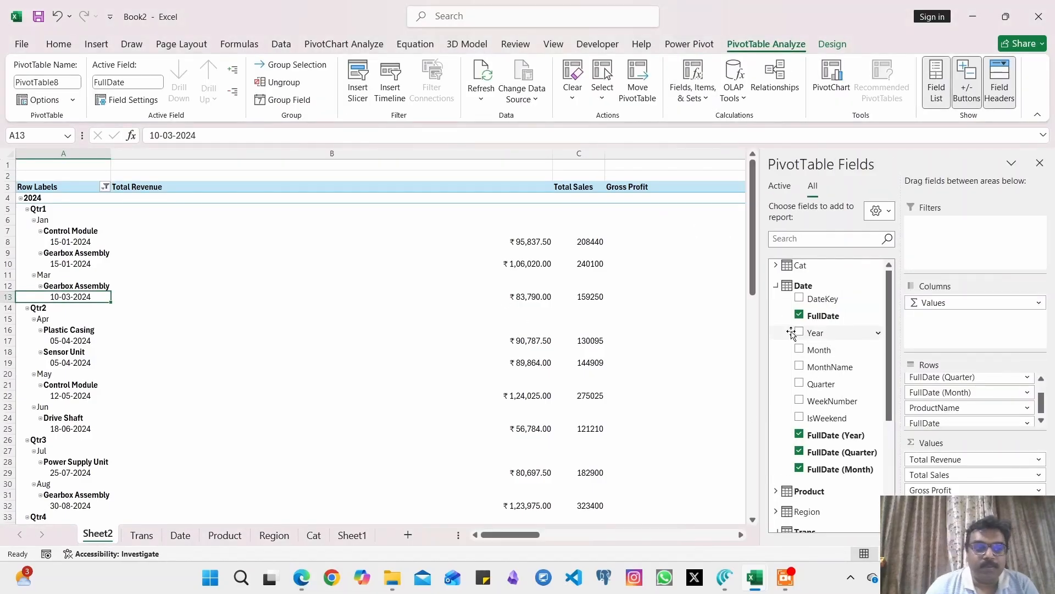
{"action": "scroll", "coordinate": [851, 300], "scroll_direction": "down", "scroll_amount": 5}
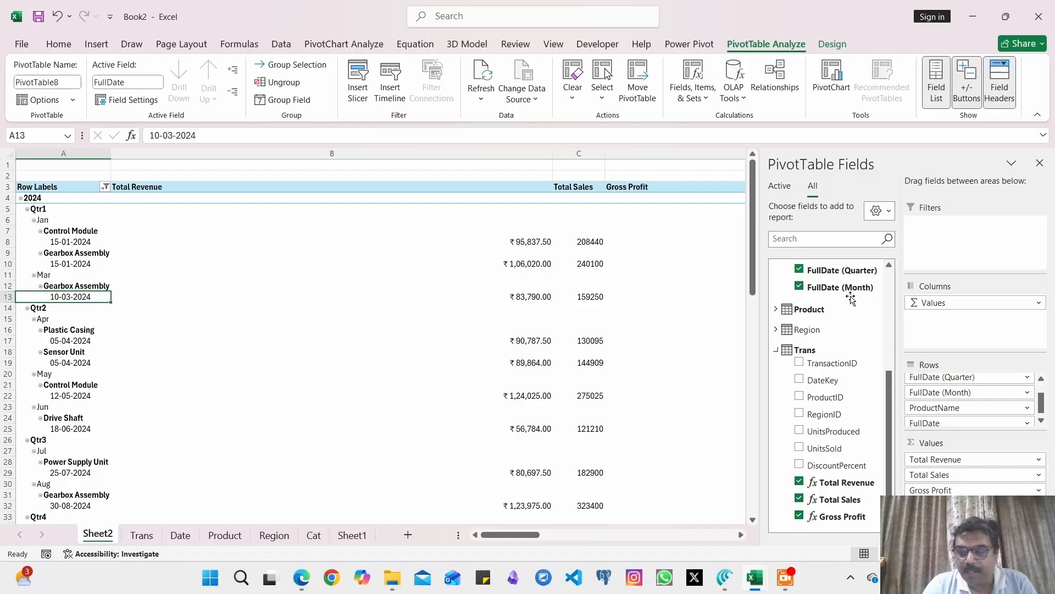
{"action": "scroll", "coordinate": [851, 300], "scroll_direction": "up", "scroll_amount": 5}
{"action": "left_click", "coordinate": [776, 285]}
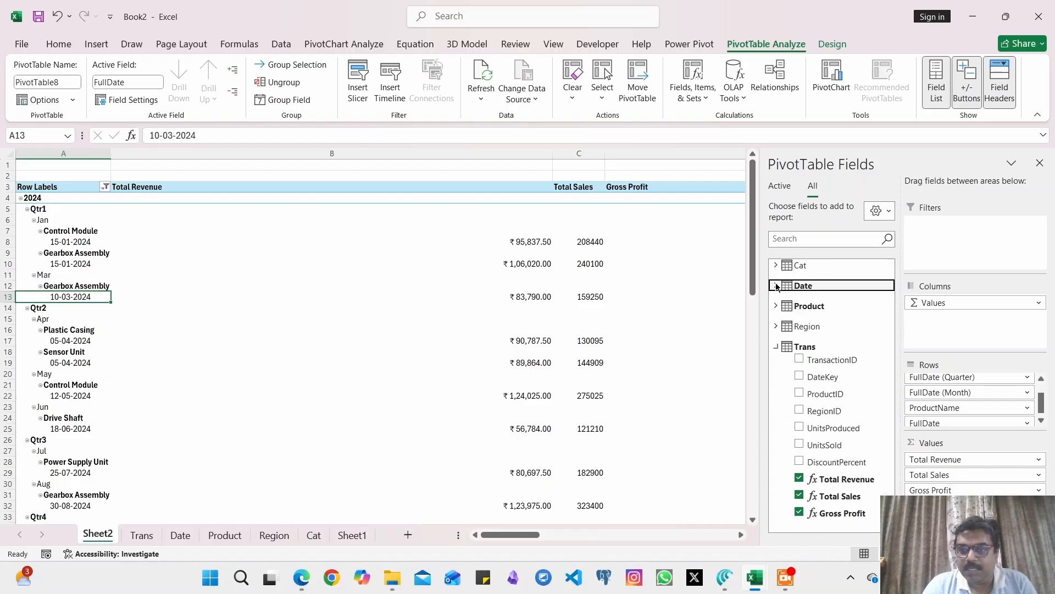
{"action": "left_click", "coordinate": [800, 266]}
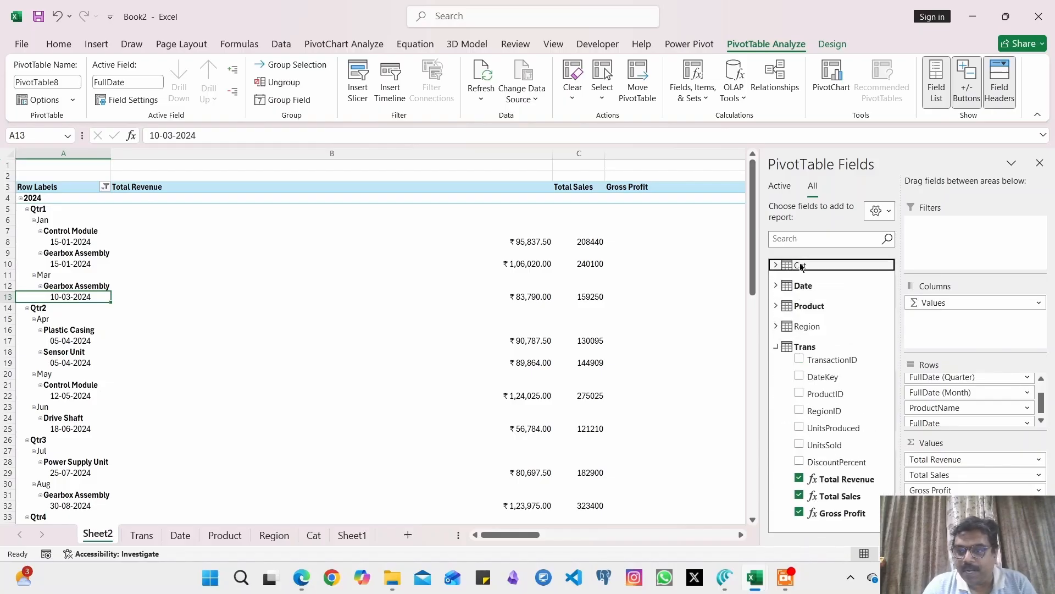
{"action": "left_click_drag", "start_coordinate": [845, 301], "coordinate": [991, 241]}
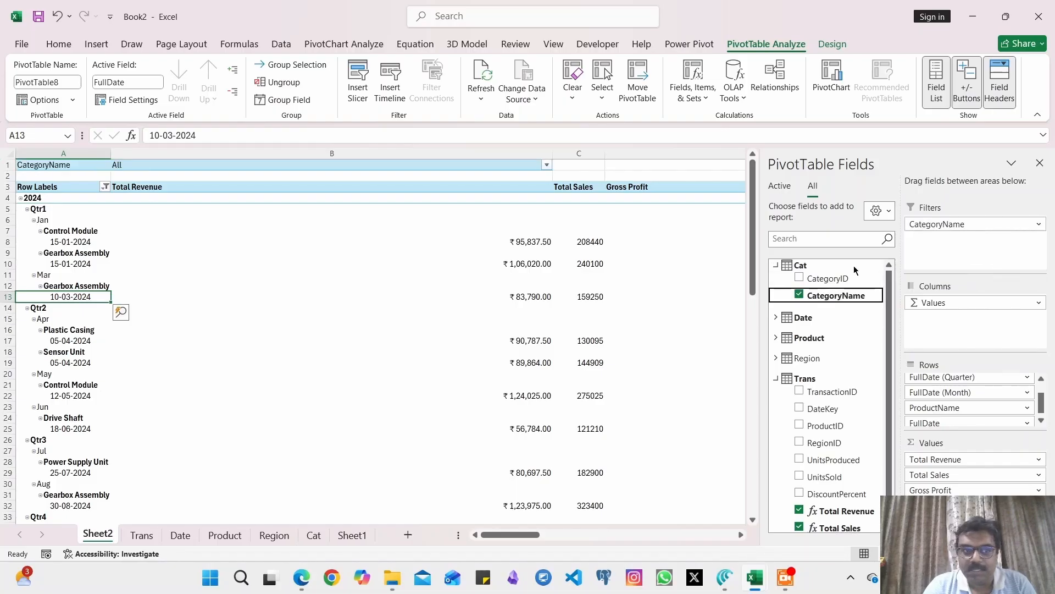
{"action": "left_click", "coordinate": [92, 168]}
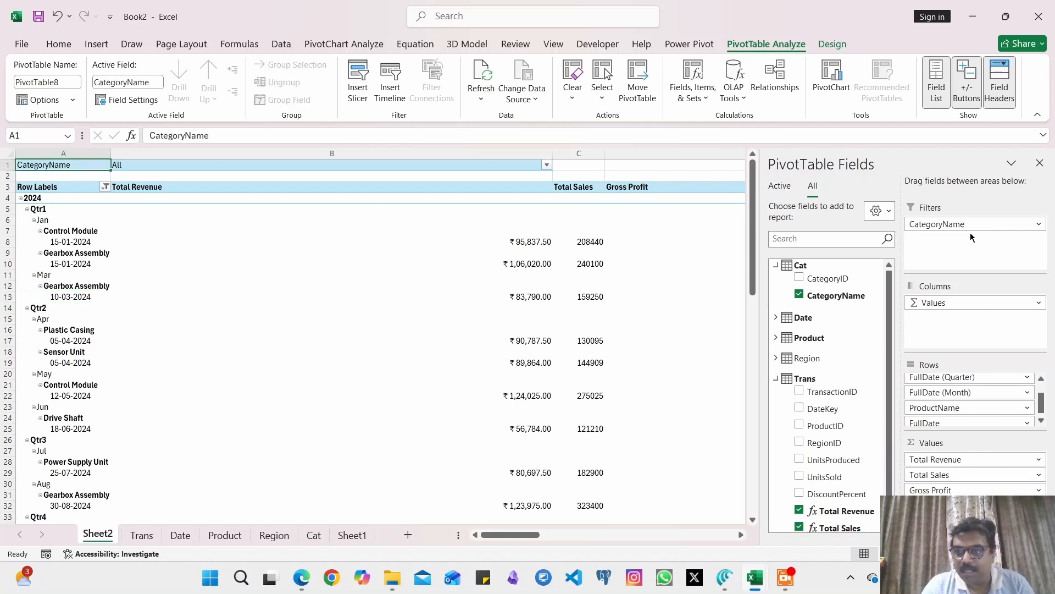
Move ProductName to the report filters and exclude Sensor Unit and Power Supply Unit from it.
{"action": "left_click", "coordinate": [778, 338]}
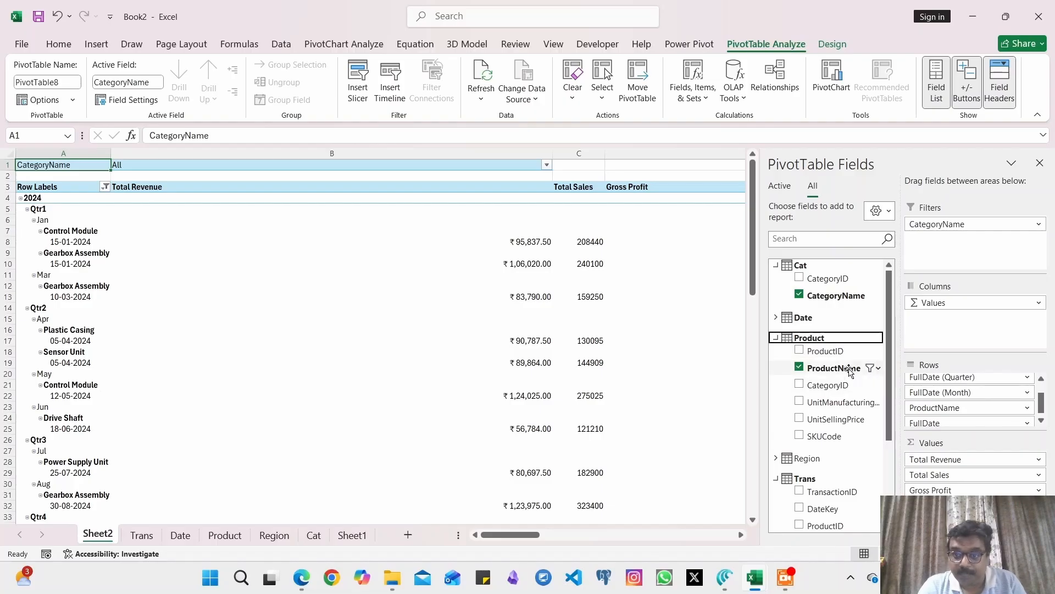
{"action": "left_click_drag", "start_coordinate": [850, 370], "coordinate": [981, 242]}
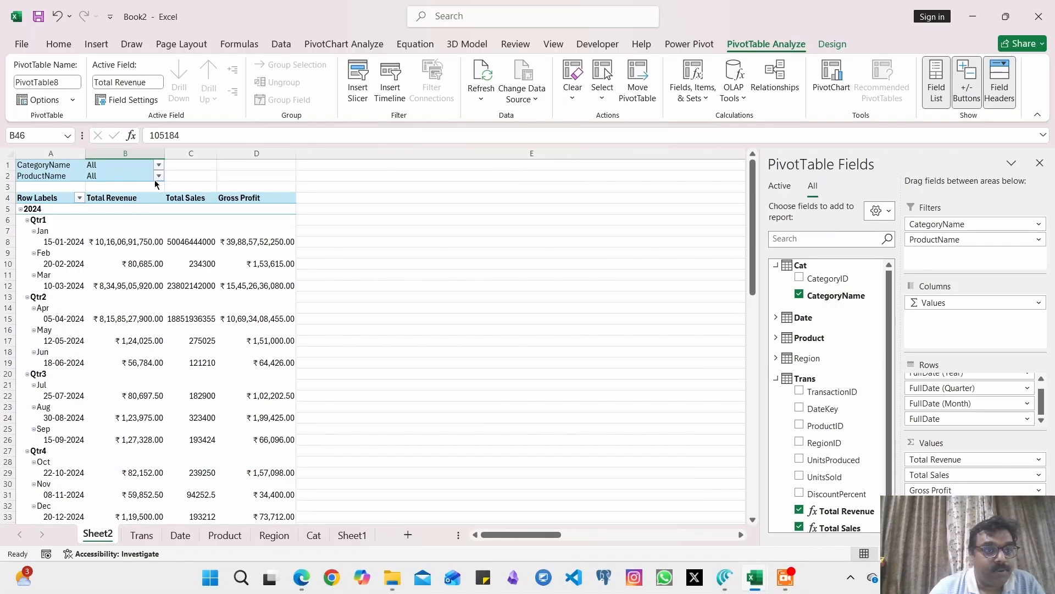
{"action": "left_click", "coordinate": [159, 176]}
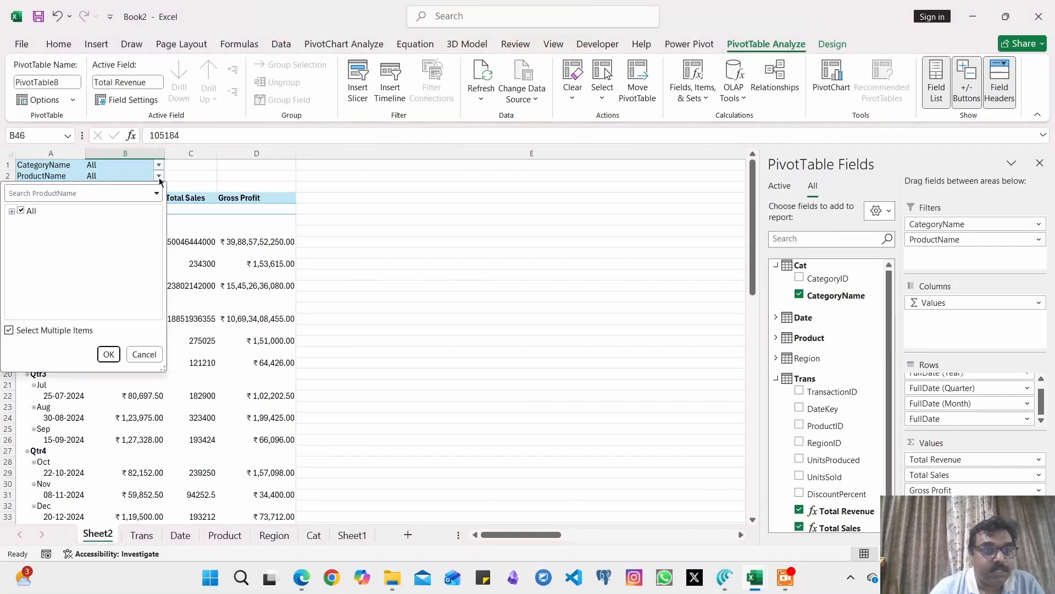
{"action": "left_click", "coordinate": [12, 211]}
{"action": "left_click", "coordinate": [31, 307]}
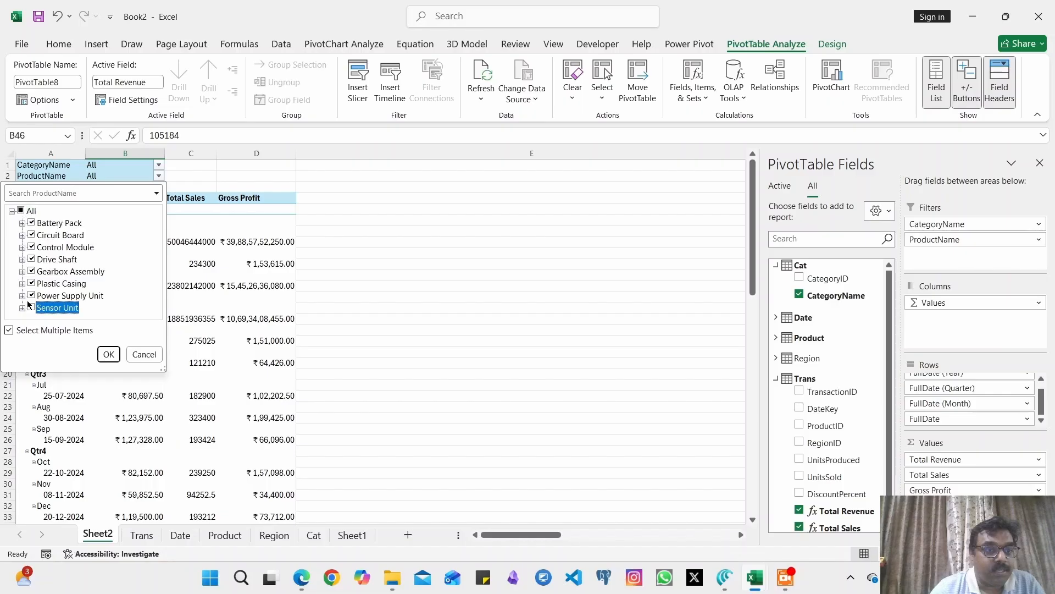
{"action": "left_click", "coordinate": [30, 296]}
{"action": "left_click", "coordinate": [104, 354]}
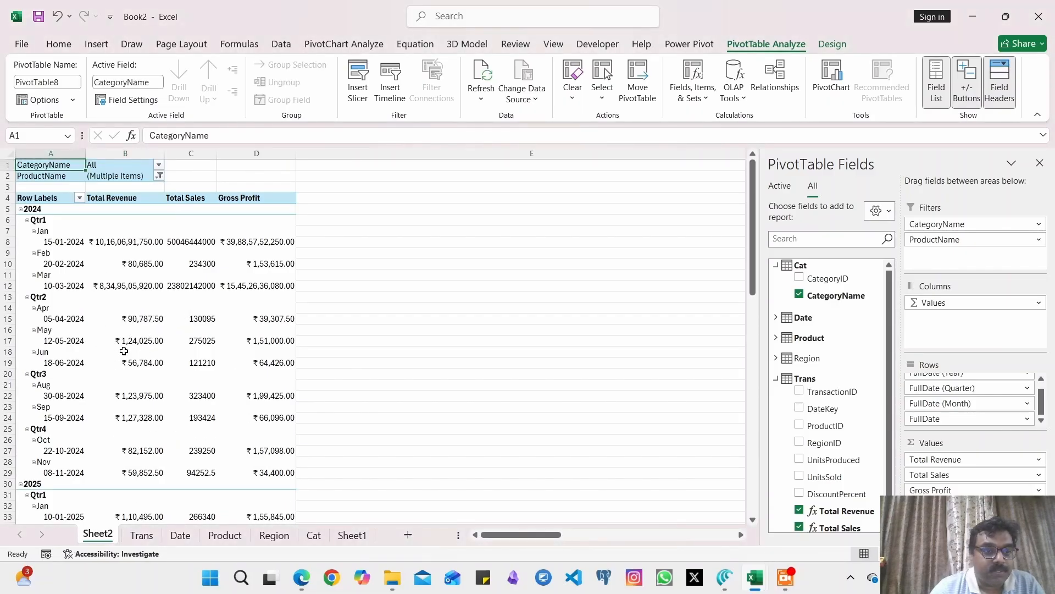
{"action": "scroll", "coordinate": [116, 363], "scroll_direction": "down", "scroll_amount": 1}
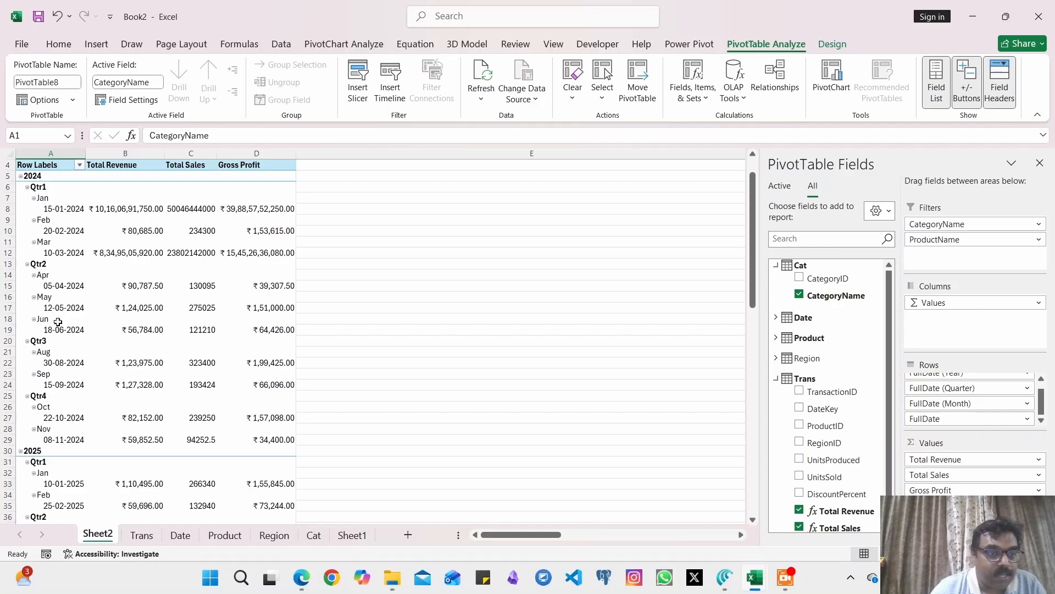
{"action": "scroll", "coordinate": [66, 288], "scroll_direction": "up", "scroll_amount": 1}
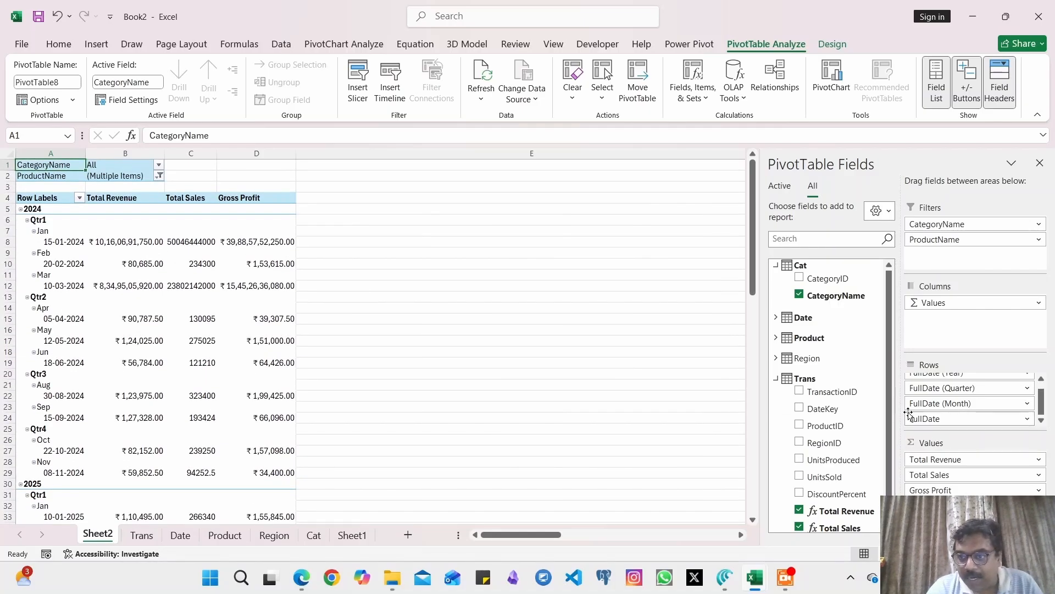
Move ProductName back into the PivotTable rows, between FullDate (Quarter) and FullDate (Month).
{"action": "left_click", "coordinate": [776, 378]}
{"action": "left_click", "coordinate": [777, 338]}
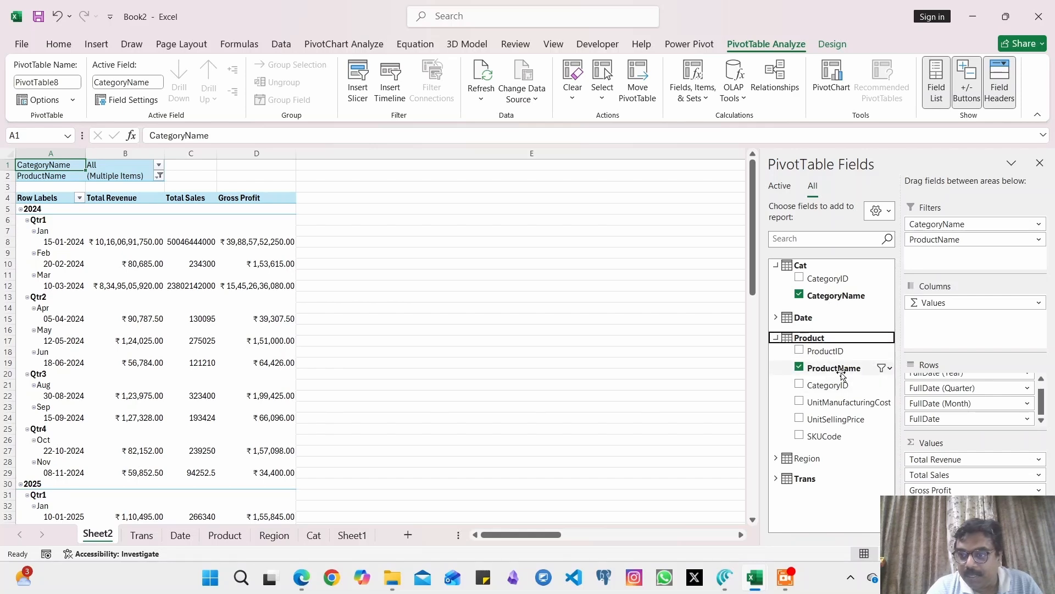
{"action": "left_click_drag", "start_coordinate": [819, 368], "coordinate": [985, 406]}
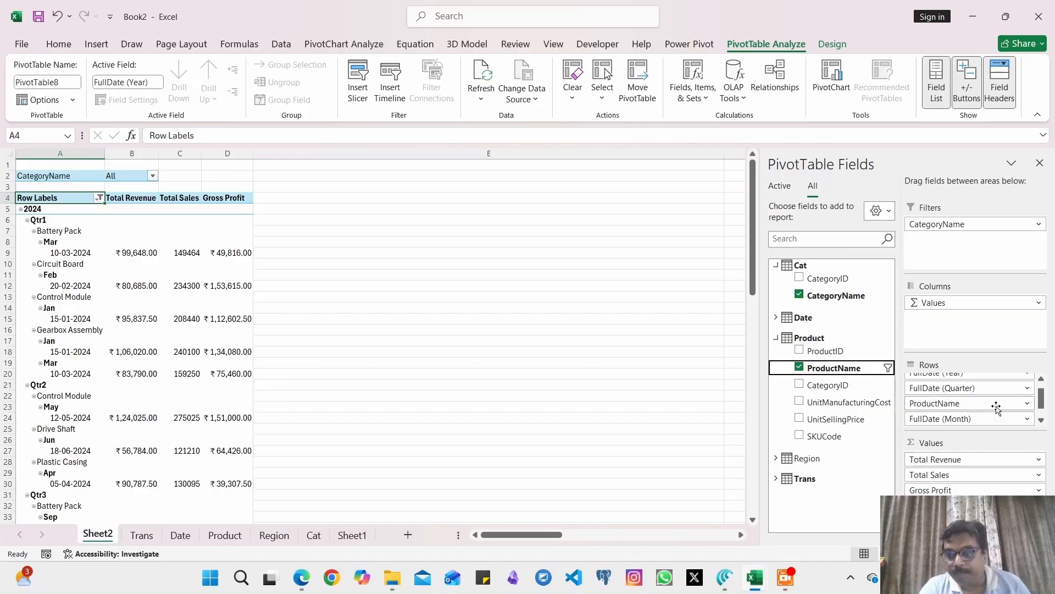
Remove FullDate and FullDate (Month) from the PivotTable rows.
{"action": "scroll", "coordinate": [997, 403], "scroll_direction": "up", "scroll_amount": 1}
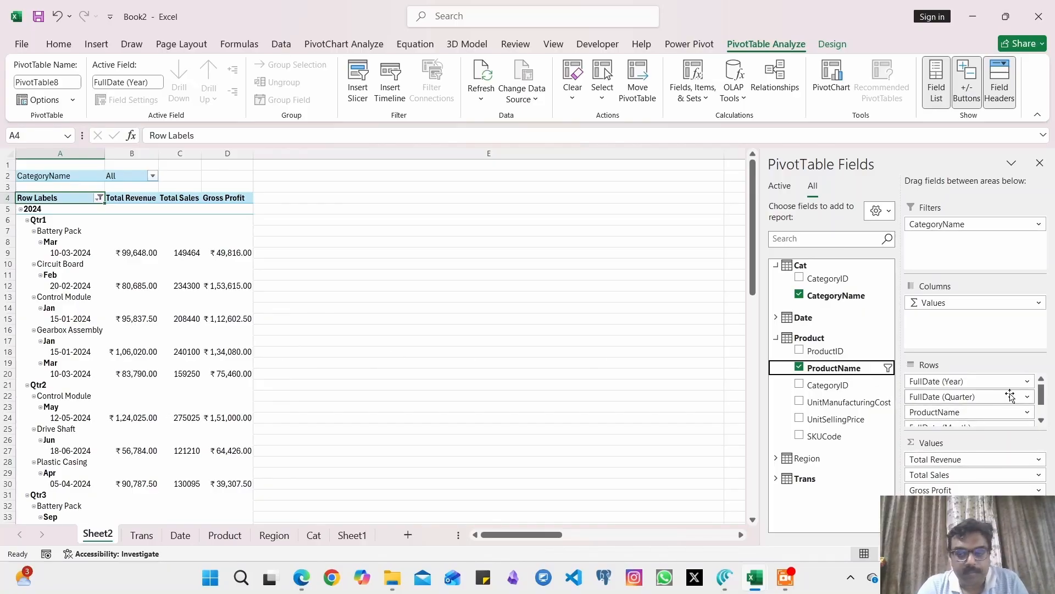
{"action": "scroll", "coordinate": [1009, 405], "scroll_direction": "down", "scroll_amount": 1}
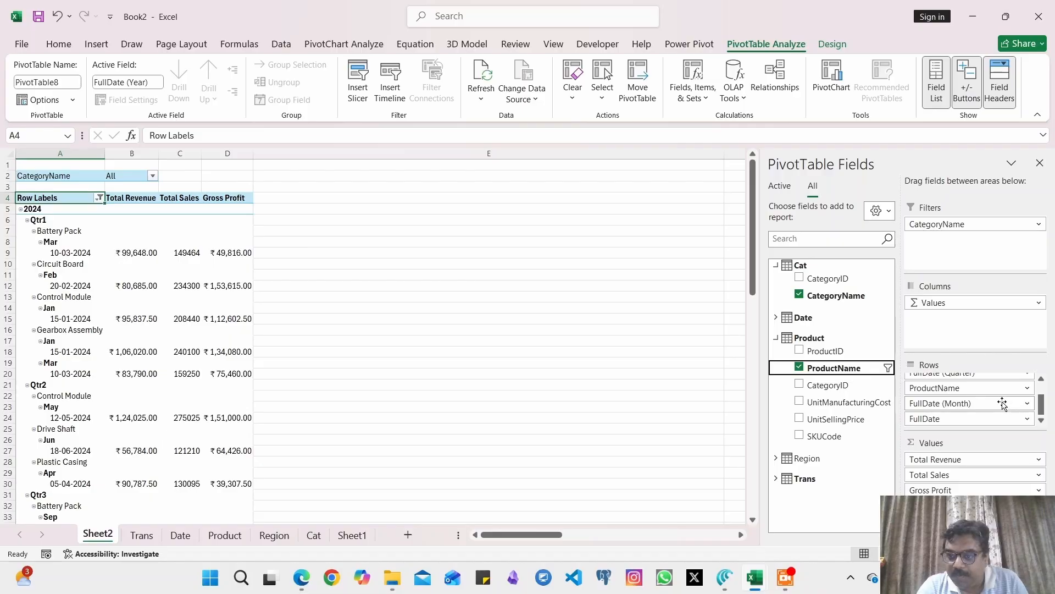
{"action": "left_click_drag", "start_coordinate": [1001, 418], "coordinate": [883, 358]}
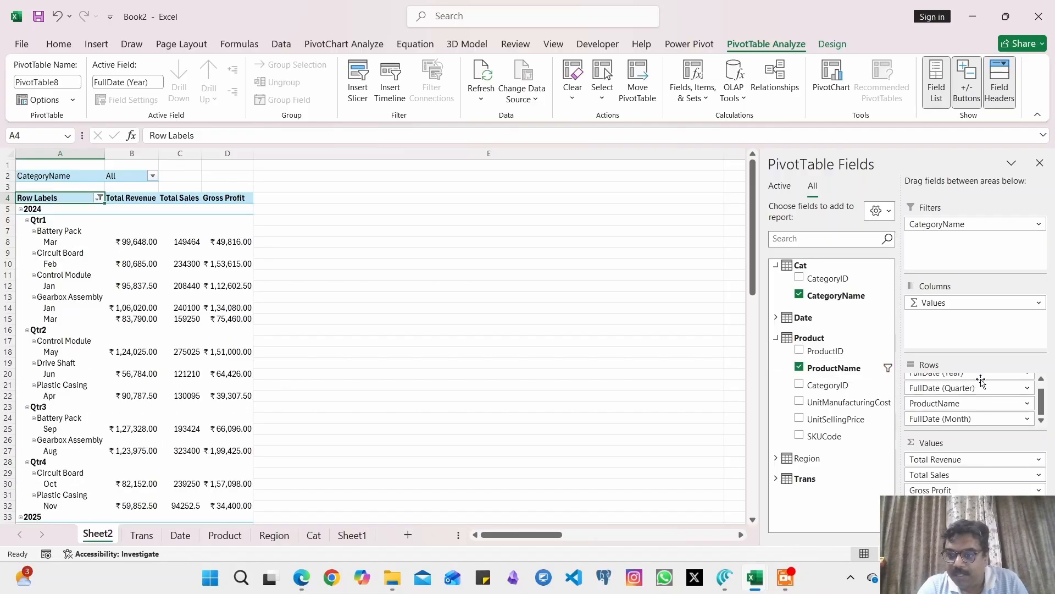
{"action": "left_click_drag", "start_coordinate": [998, 418], "coordinate": [890, 363]}
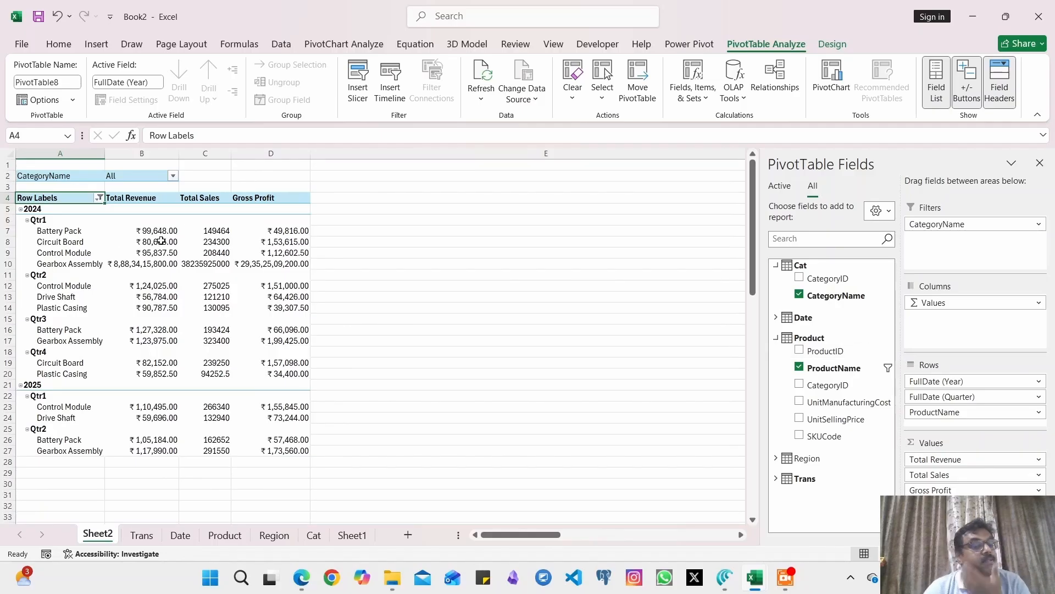
Move the Transactions Table chart up the sheet, closer to the end of the PivotTable.
{"action": "scroll", "coordinate": [242, 328], "scroll_direction": "down", "scroll_amount": 17}
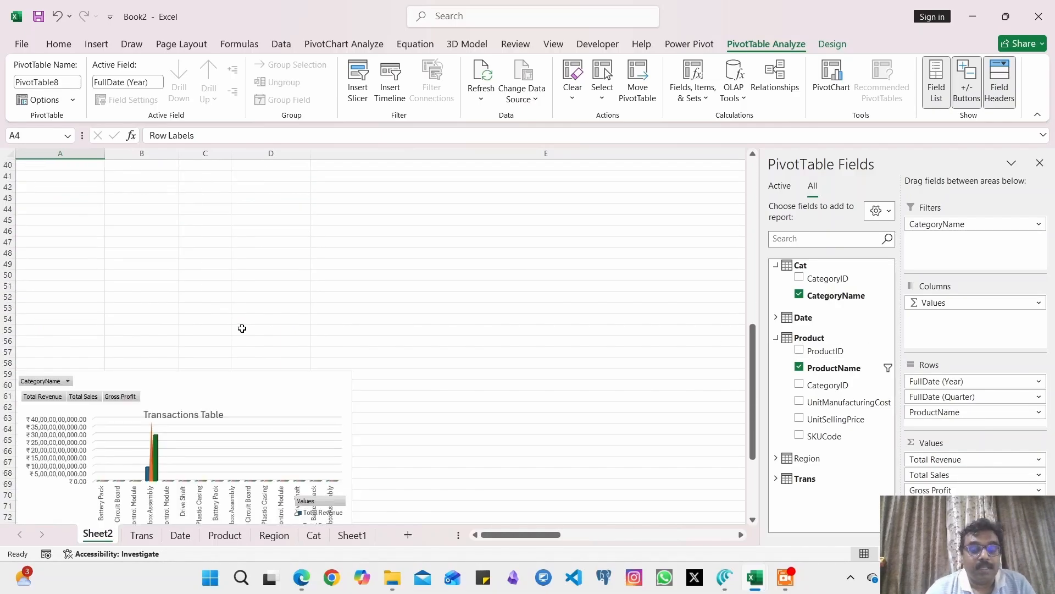
{"action": "left_click_drag", "start_coordinate": [293, 269], "coordinate": [457, 211]}
{"action": "scroll", "coordinate": [457, 220], "scroll_direction": "up", "scroll_amount": 3}
{"action": "scroll", "coordinate": [456, 221], "scroll_direction": "up", "scroll_amount": 2}
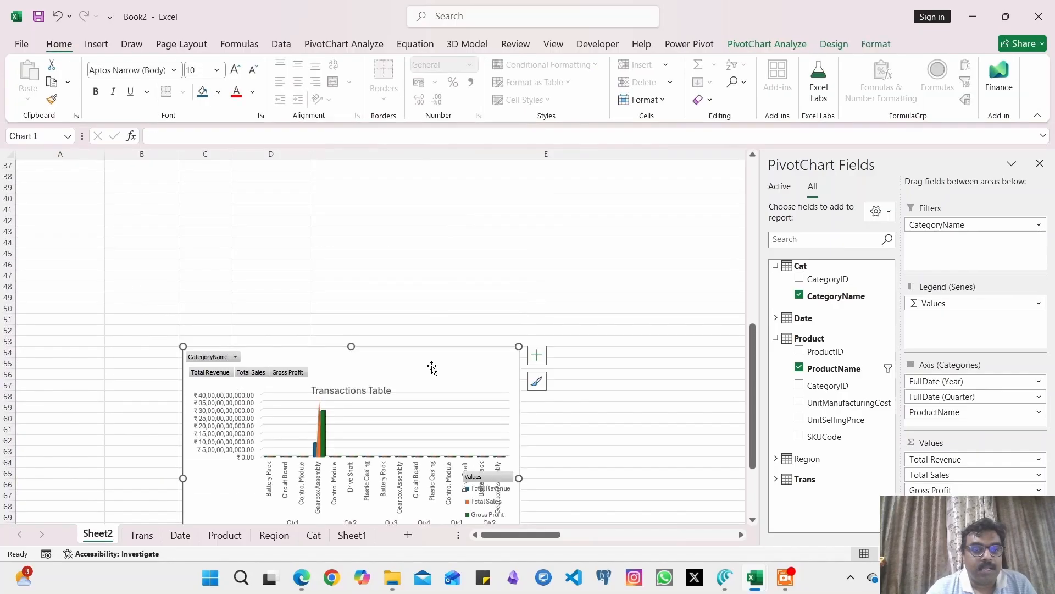
{"action": "left_click_drag", "start_coordinate": [431, 370], "coordinate": [408, 219]}
{"action": "scroll", "coordinate": [408, 219], "scroll_direction": "up", "scroll_amount": 11}
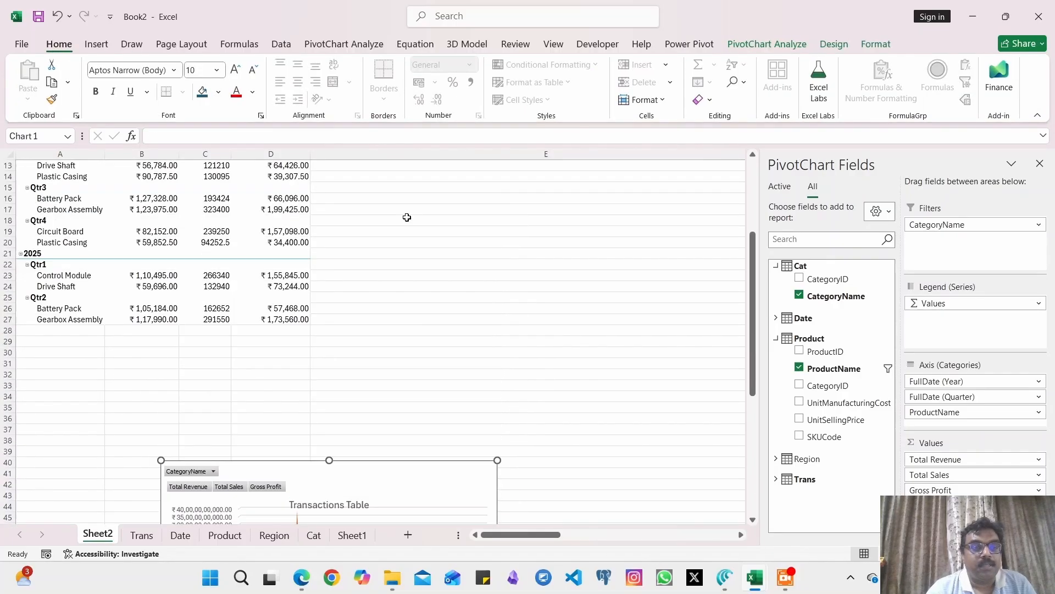
Insert a 2-D clustered bar PivotChart from the PivotTable data A5:D27 and place it beside the table.
{"action": "left_click", "coordinate": [95, 214]}
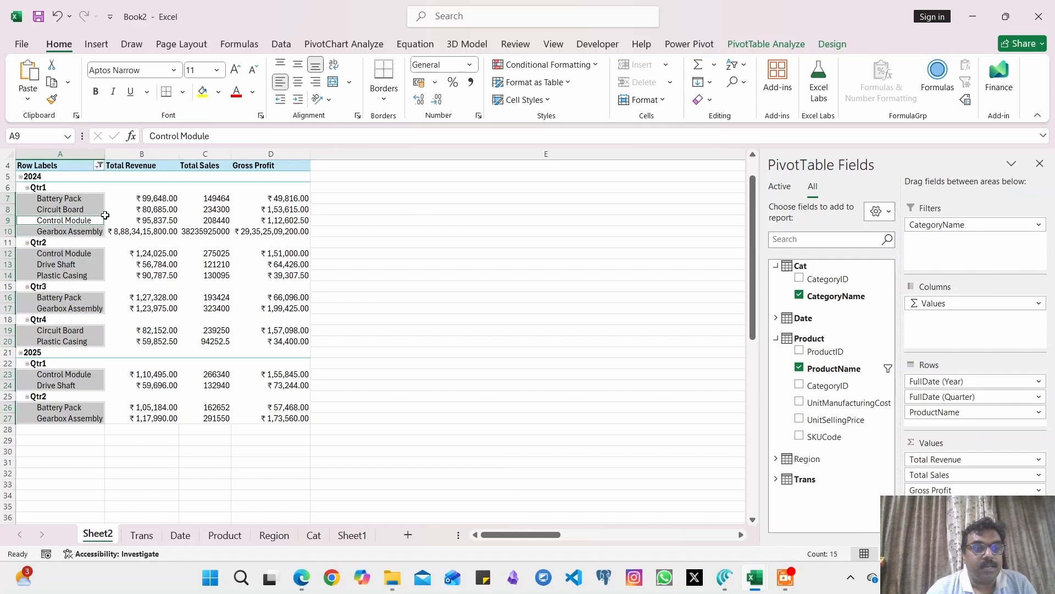
{"action": "left_click", "coordinate": [300, 413]}
{"action": "left_click_drag", "start_coordinate": [300, 419], "coordinate": [14, 175]}
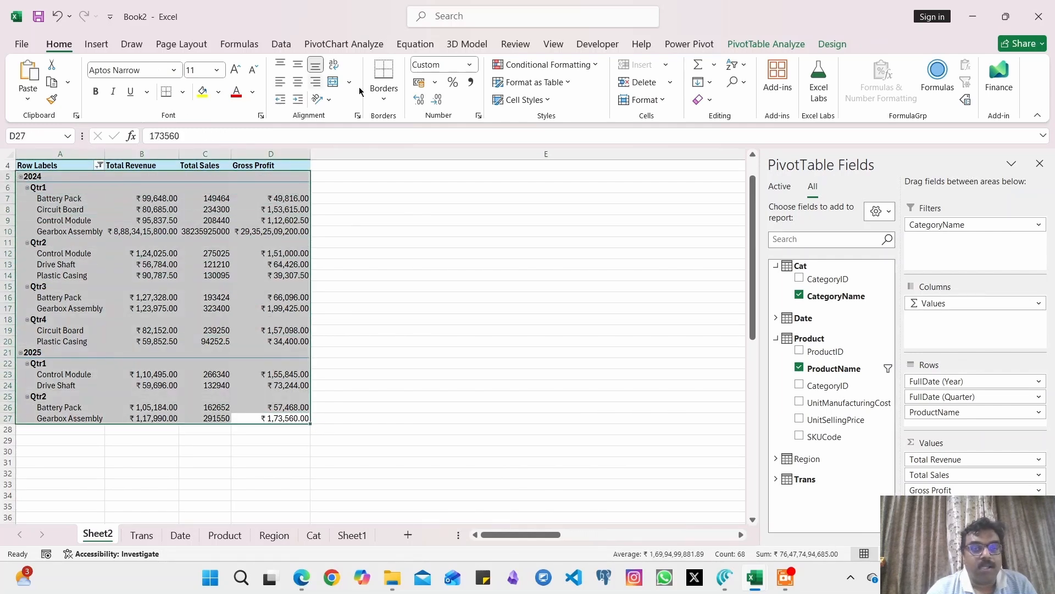
{"action": "left_click", "coordinate": [97, 44]}
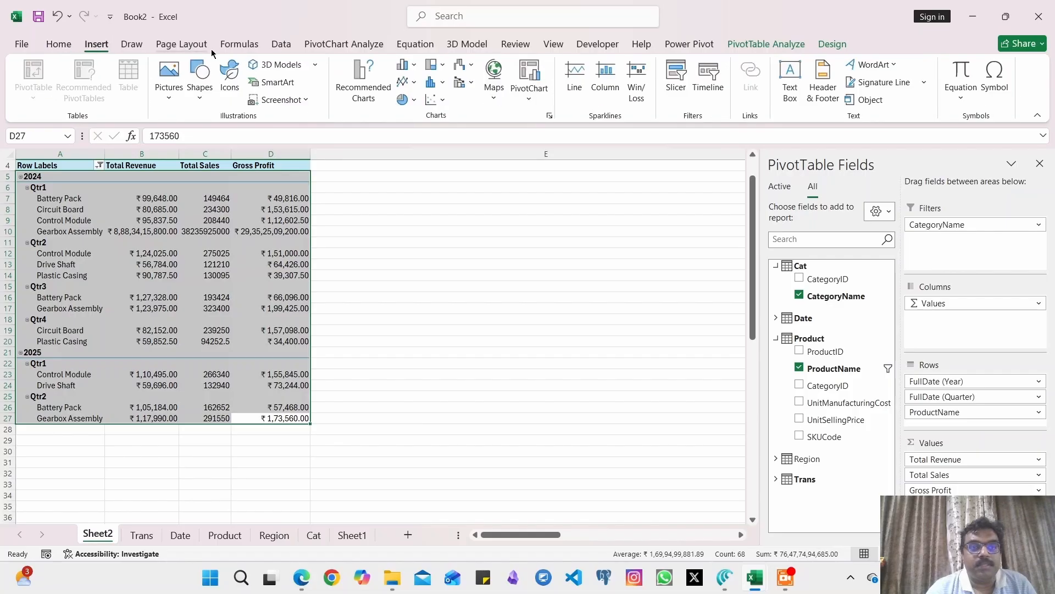
{"action": "left_click", "coordinate": [416, 66]}
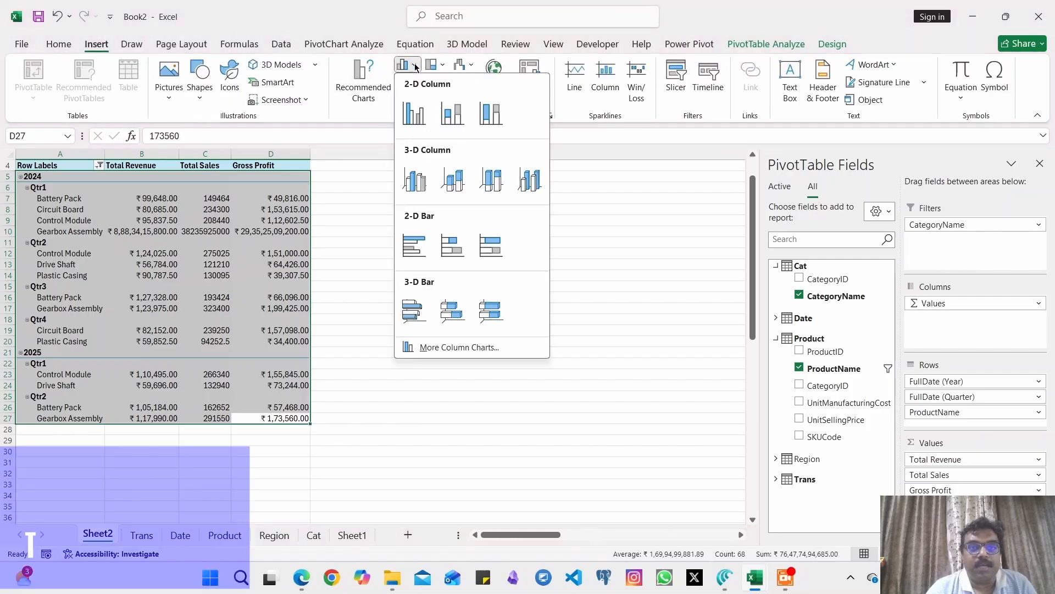
{"action": "left_click", "coordinate": [433, 248]}
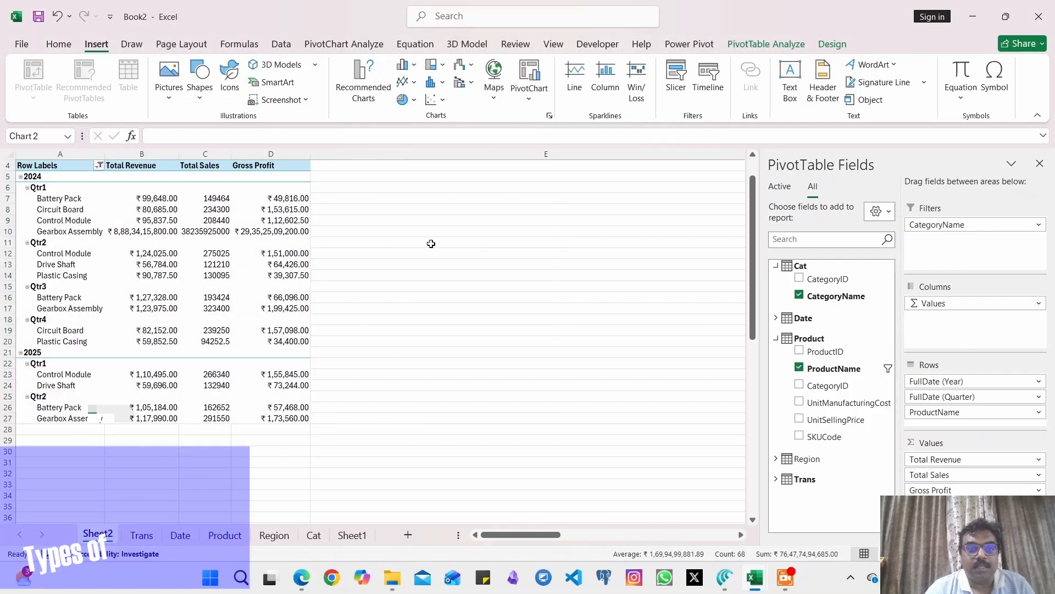
{"action": "left_click_drag", "start_coordinate": [452, 279], "coordinate": [566, 268]}
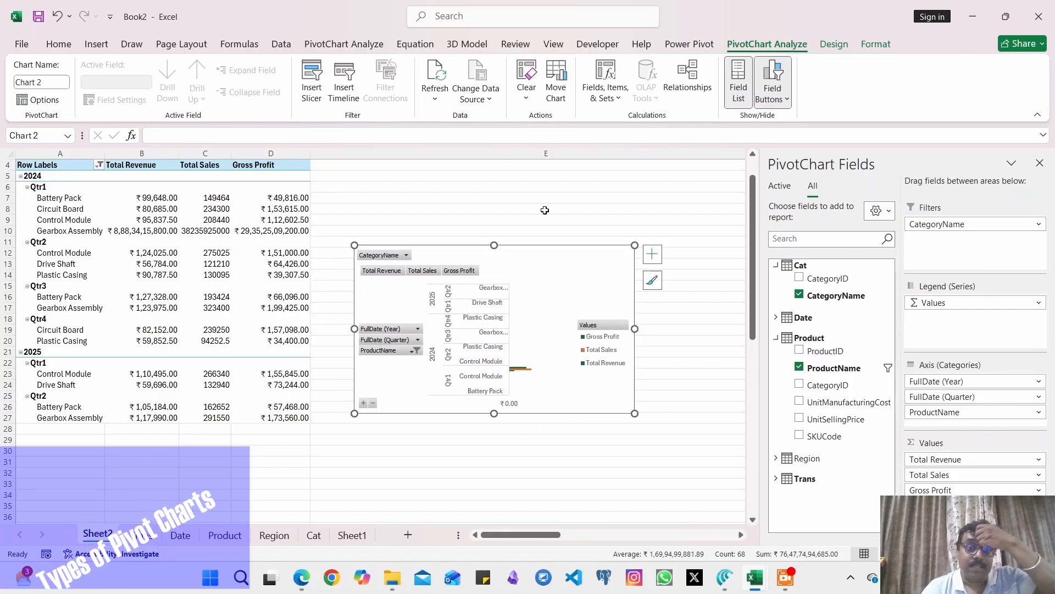
Change the bar PivotChart beside the PivotTable to a 3-D Surface chart.
{"action": "left_click", "coordinate": [651, 255]}
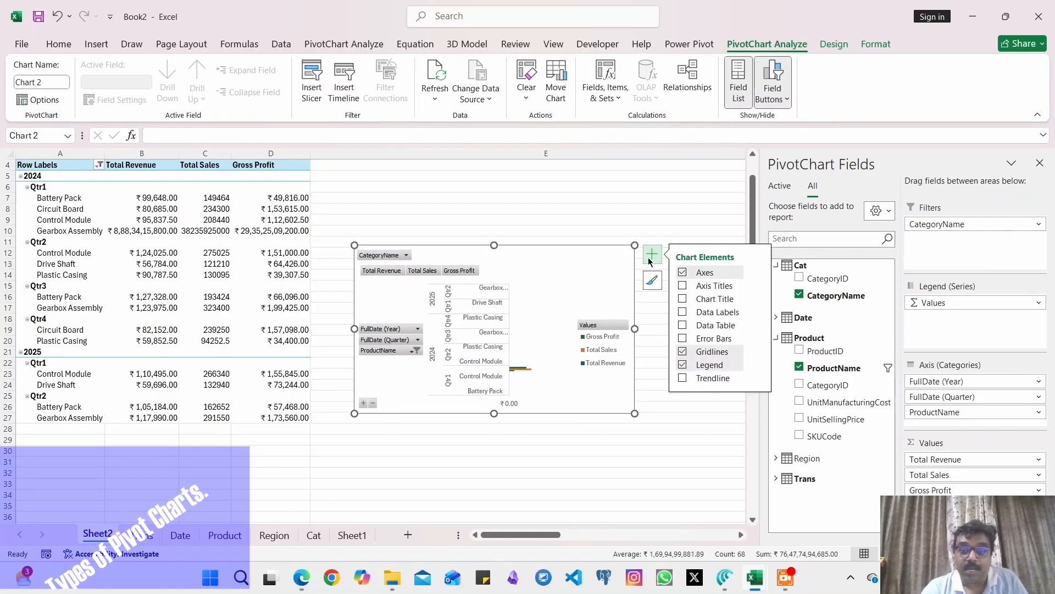
{"action": "right_click", "coordinate": [615, 278]}
{"action": "left_click", "coordinate": [662, 282]}
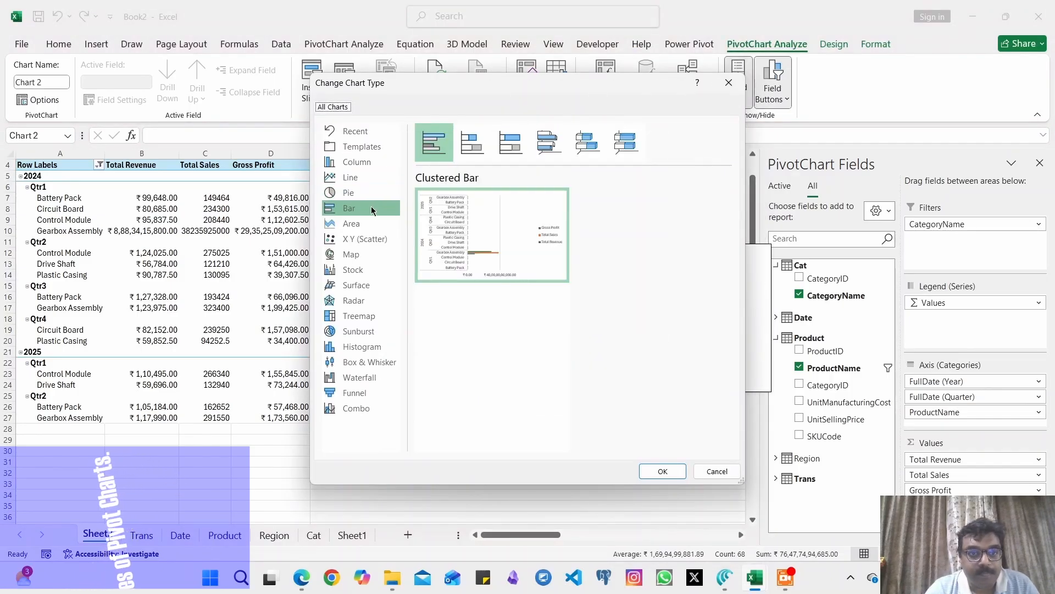
{"action": "left_click", "coordinate": [368, 193]}
{"action": "left_click", "coordinate": [369, 176]}
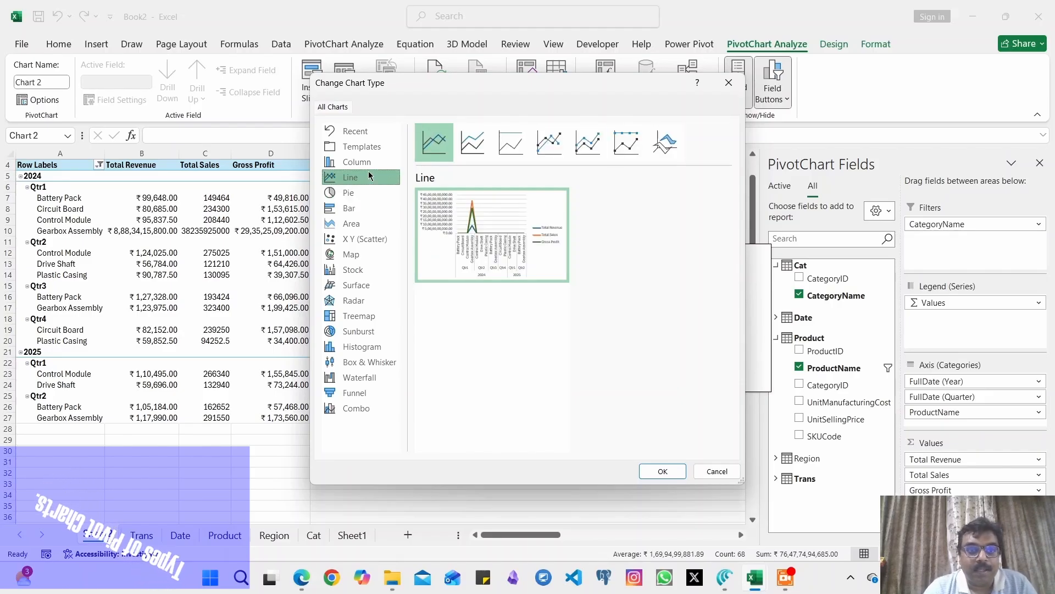
{"action": "left_click", "coordinate": [377, 273]}
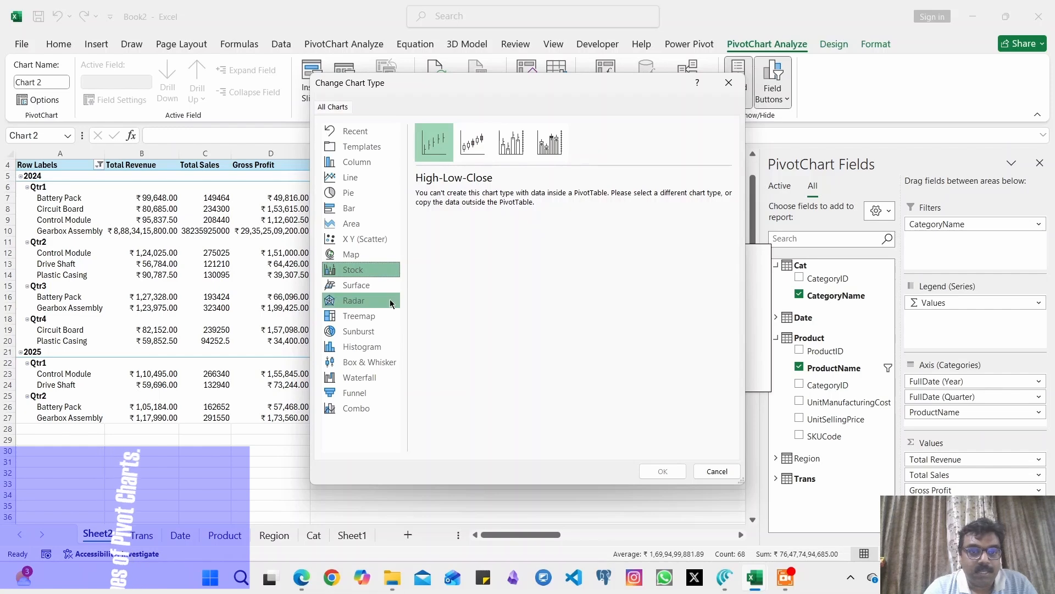
{"action": "left_click", "coordinate": [373, 286]}
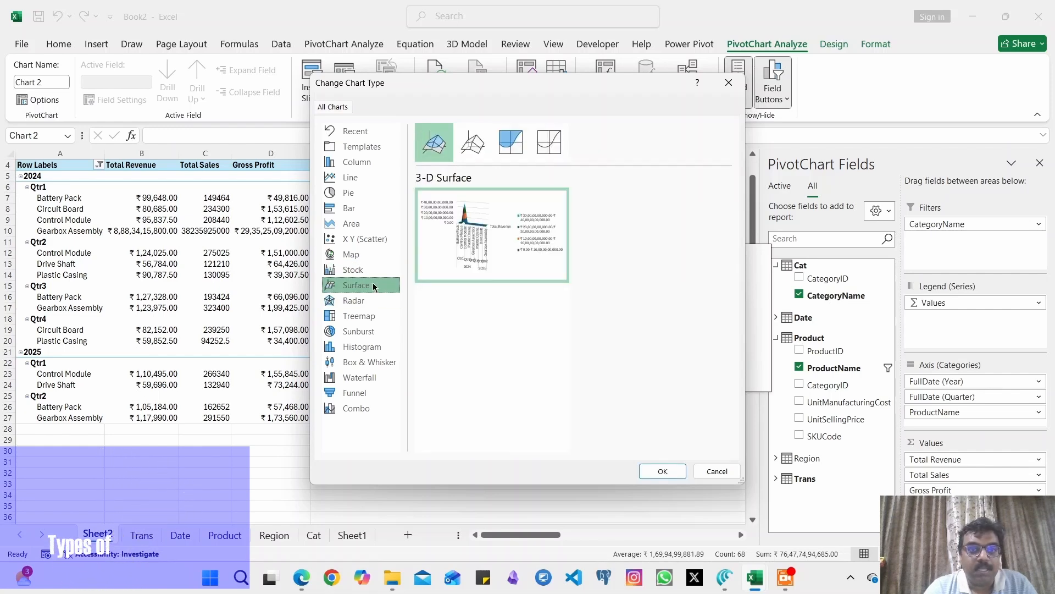
{"action": "left_click", "coordinate": [662, 473]}
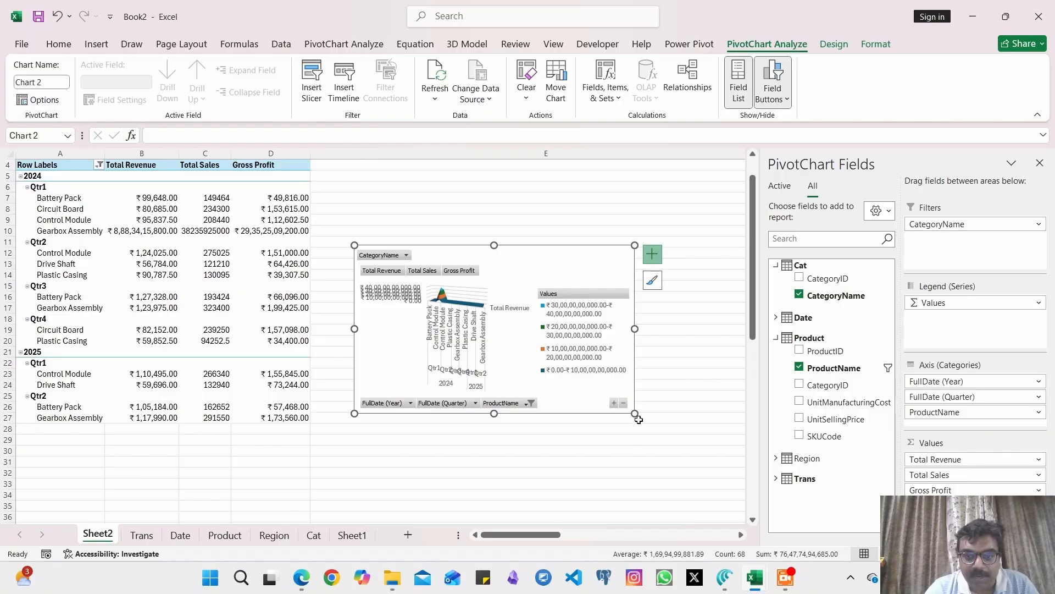
Enlarge the 3-D Surface PivotChart so it extends across into column F and down to about row 31.
{"action": "left_click_drag", "start_coordinate": [636, 416], "coordinate": [706, 486]}
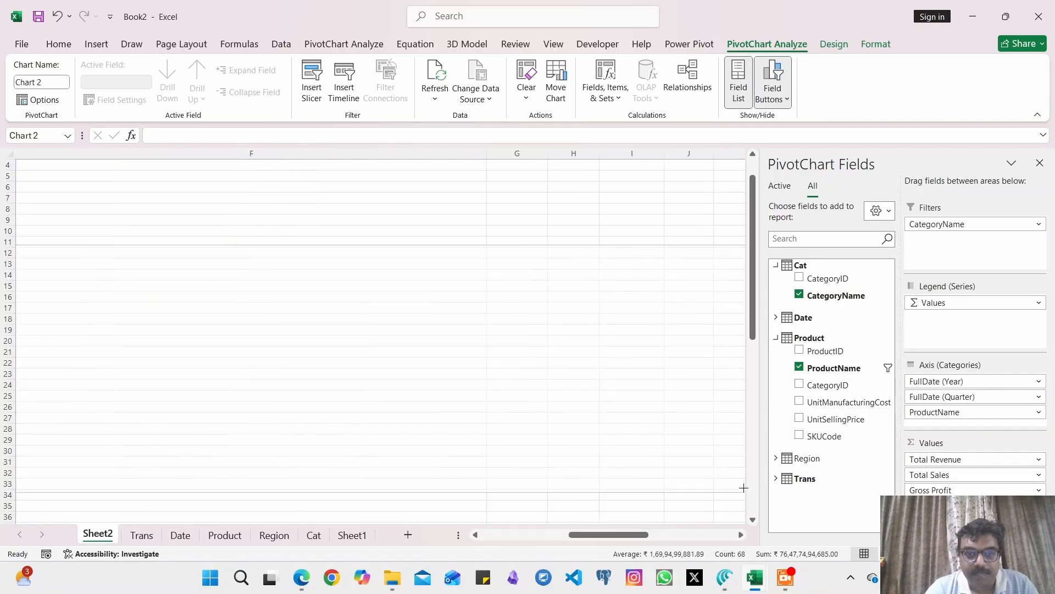
{"action": "left_click_drag", "start_coordinate": [602, 532], "coordinate": [542, 533]}
{"action": "left_click_drag", "start_coordinate": [542, 534], "coordinate": [614, 498]}
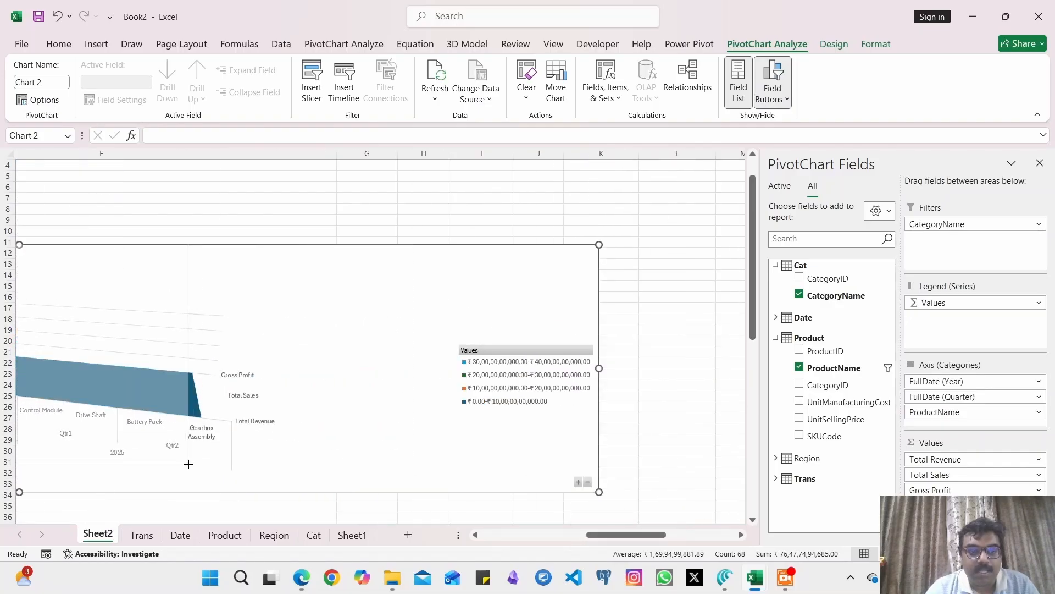
{"action": "left_click_drag", "start_coordinate": [598, 492], "coordinate": [188, 463]}
{"action": "left_click_drag", "start_coordinate": [611, 536], "coordinate": [486, 533]}
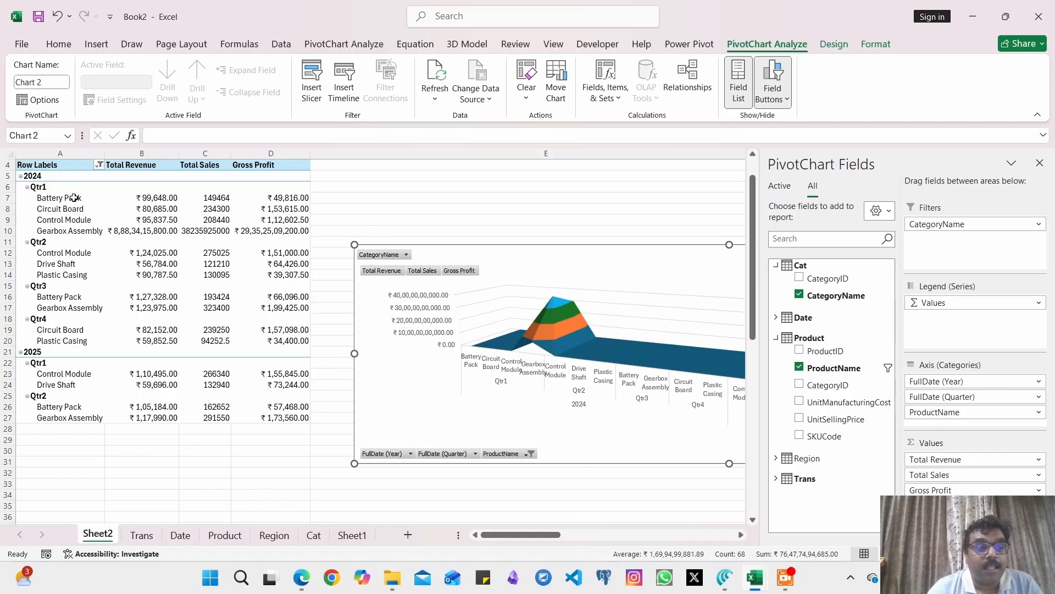
Filter the PivotTable by CategoryName to multiple items: Electronics, Mechanical and Power Systems.
{"action": "scroll", "coordinate": [68, 166], "scroll_direction": "up", "scroll_amount": 1}
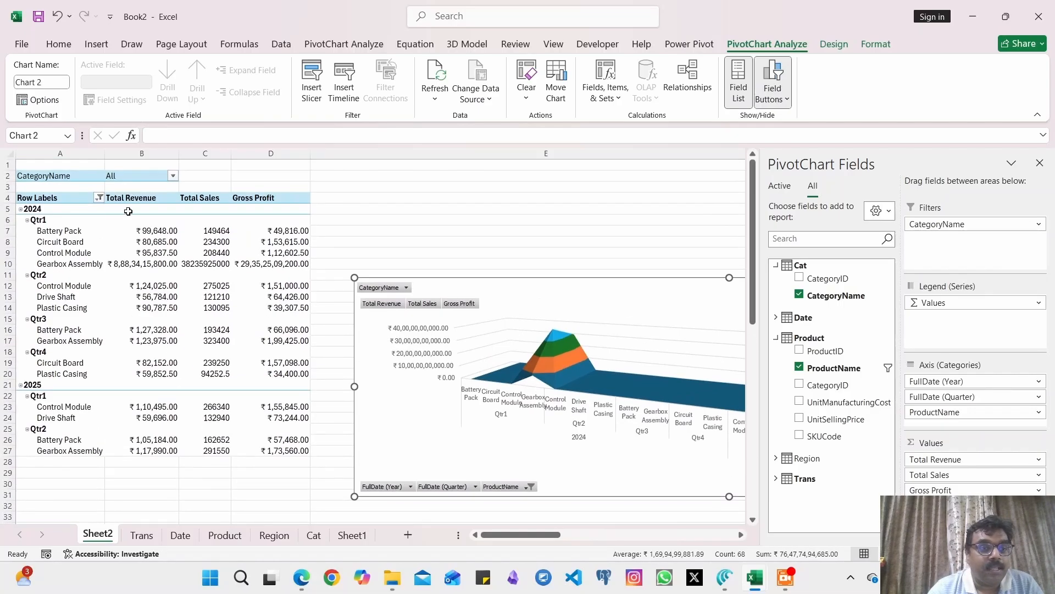
{"action": "left_click", "coordinate": [174, 176]}
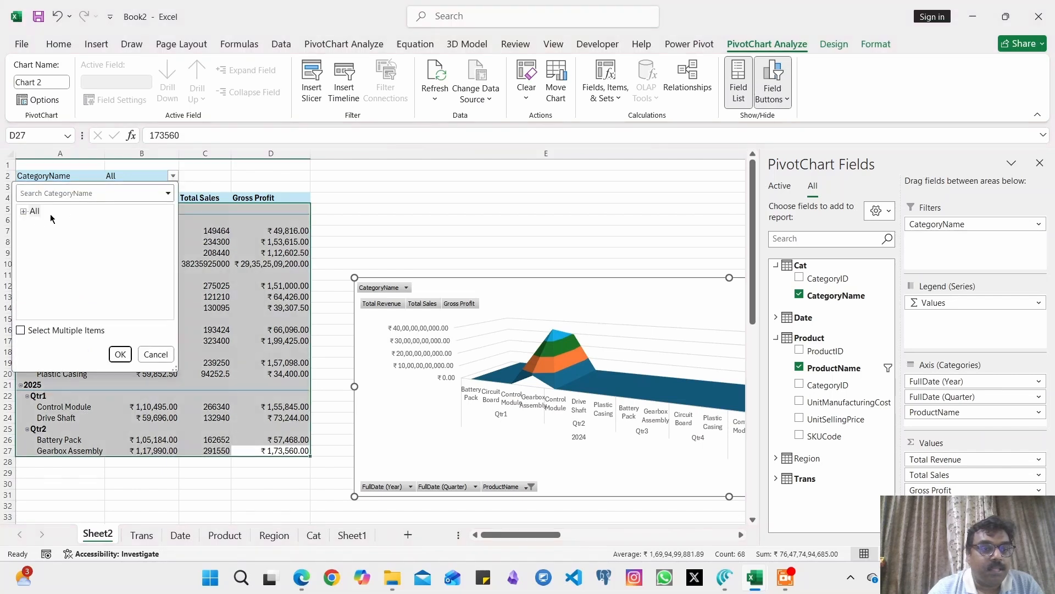
{"action": "left_click", "coordinate": [23, 212]}
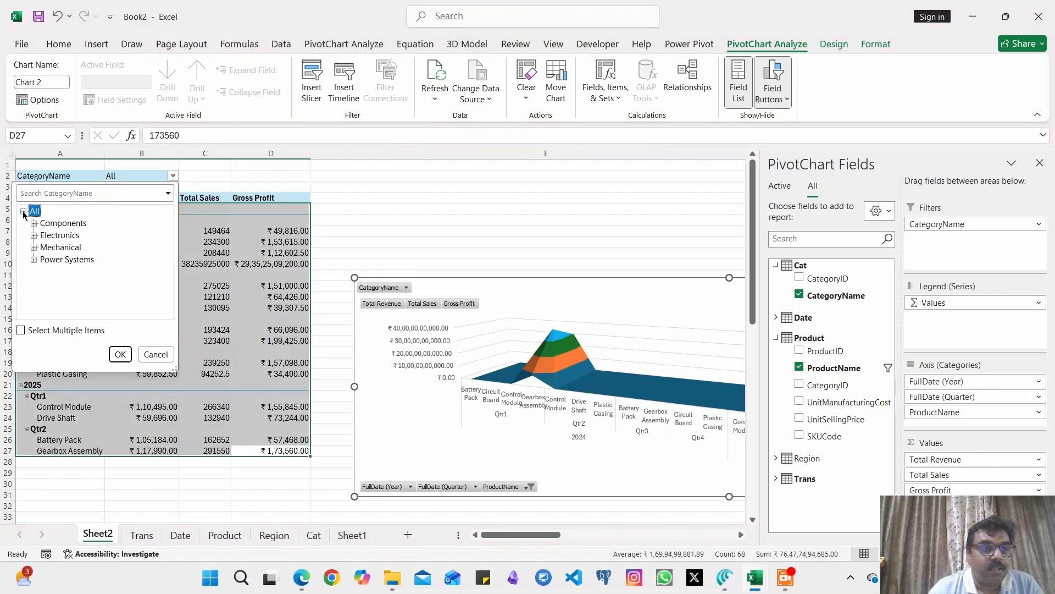
{"action": "left_click", "coordinate": [49, 261]}
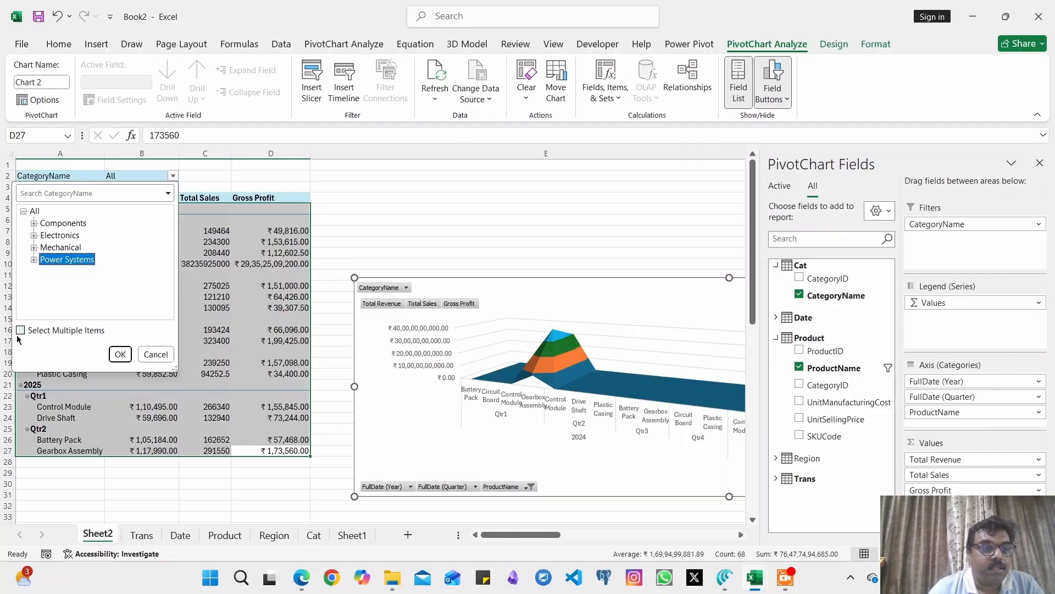
{"action": "left_click", "coordinate": [20, 331]}
{"action": "left_click", "coordinate": [42, 244]}
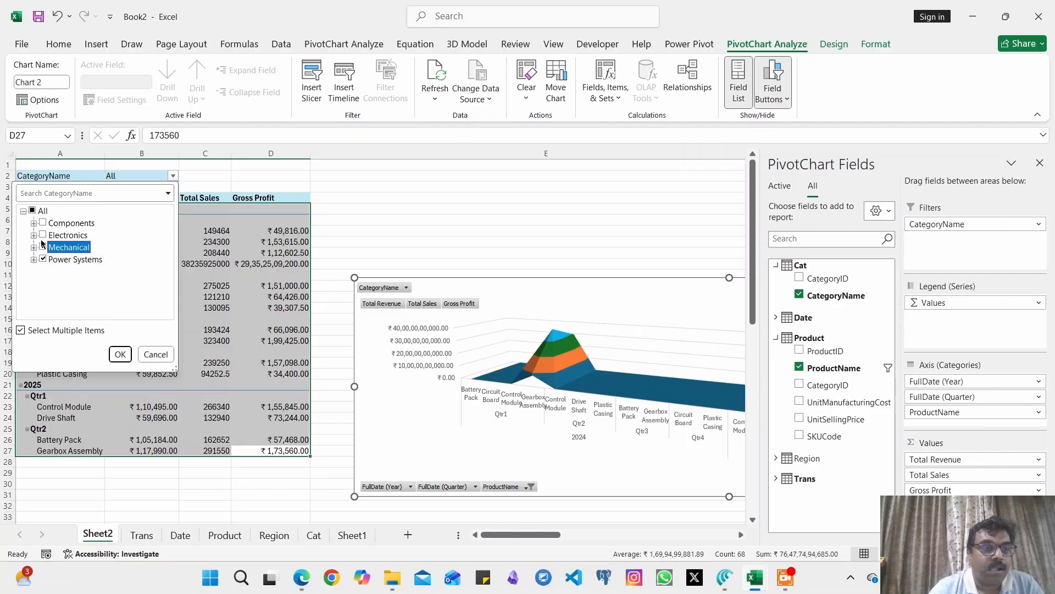
{"action": "left_click", "coordinate": [44, 235]}
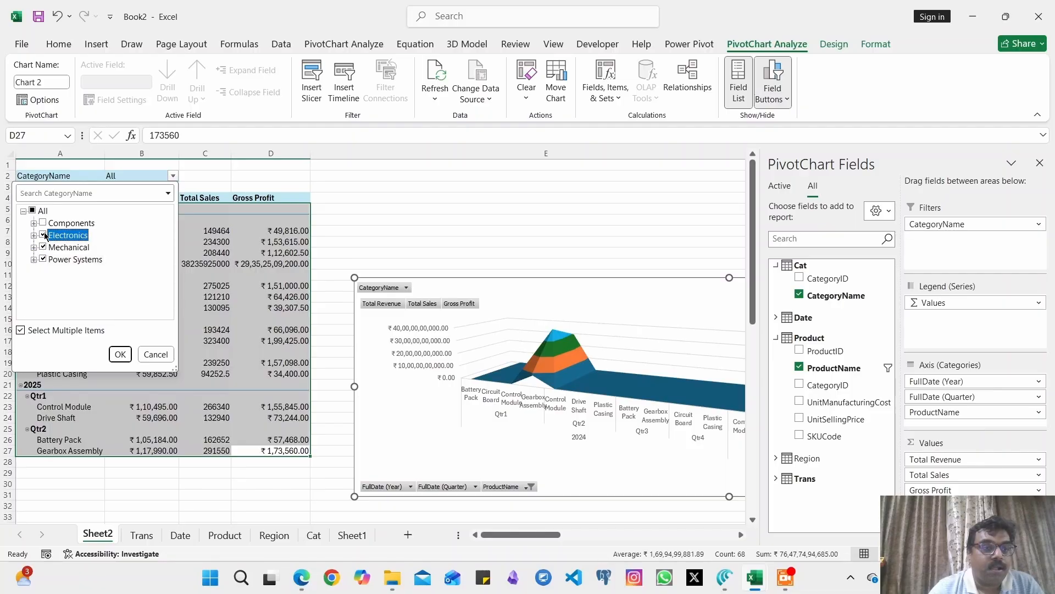
{"action": "left_click", "coordinate": [120, 354]}
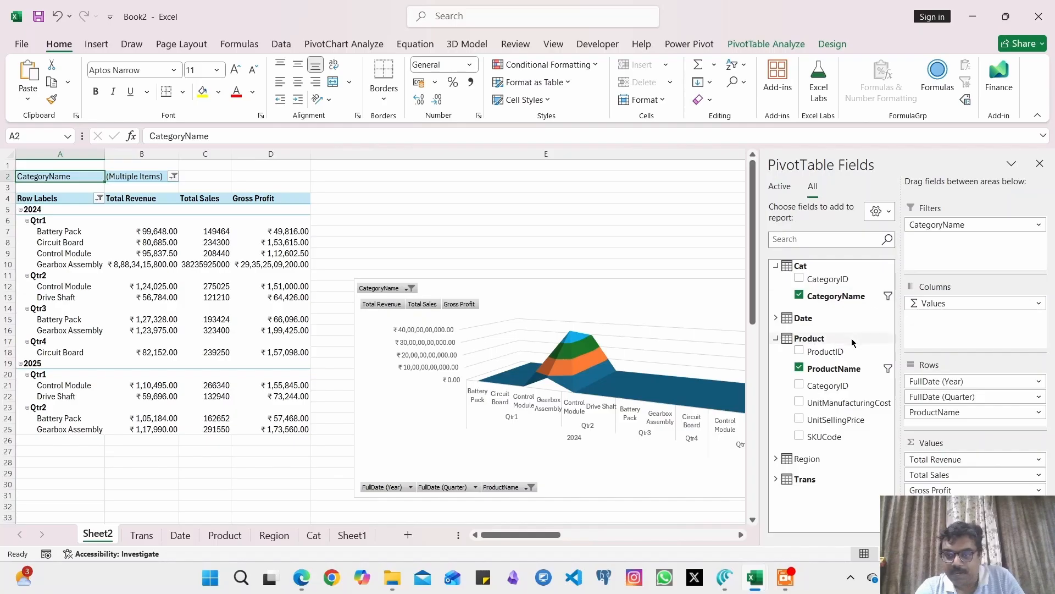
Move ProductName into the PivotTable's report filters, below CategoryName.
{"action": "left_click_drag", "start_coordinate": [839, 370], "coordinate": [959, 245]}
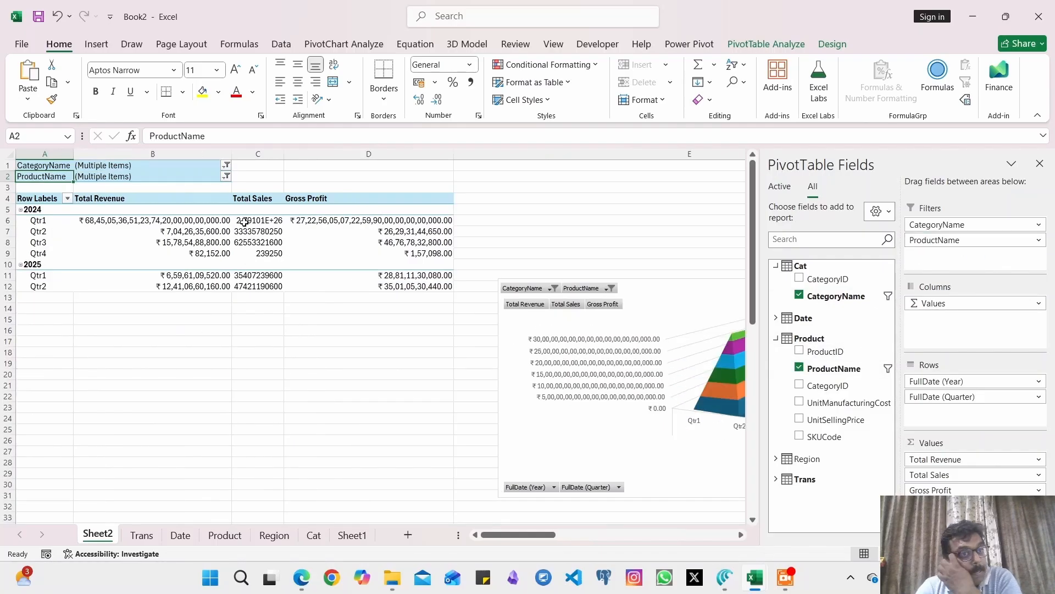
Include Power Supply Unit and Sensor Unit in the PivotTable's ProductName filter.
{"action": "left_click", "coordinate": [227, 176]}
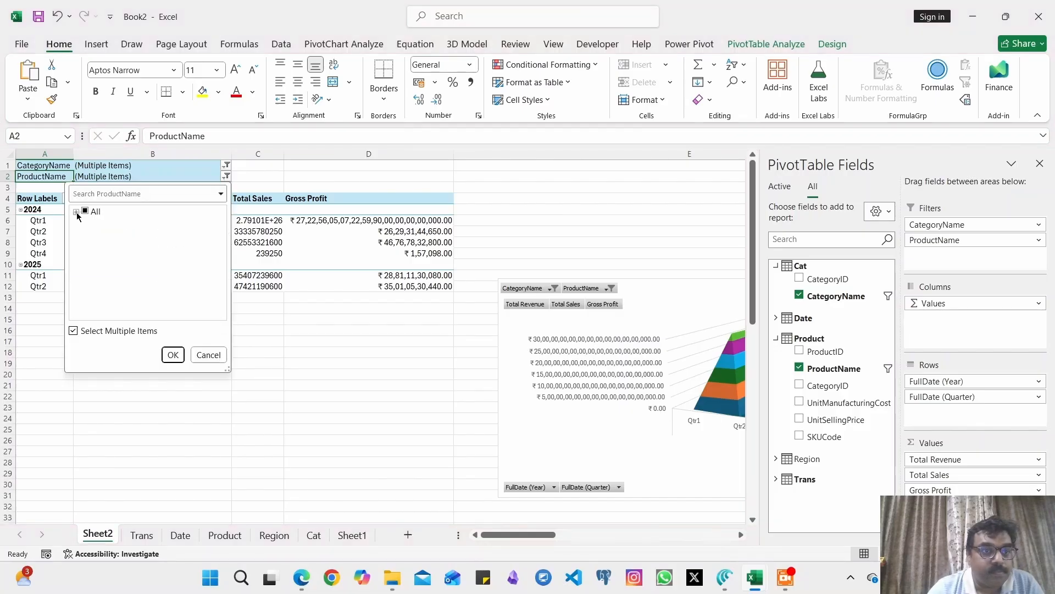
{"action": "left_click", "coordinate": [76, 212]}
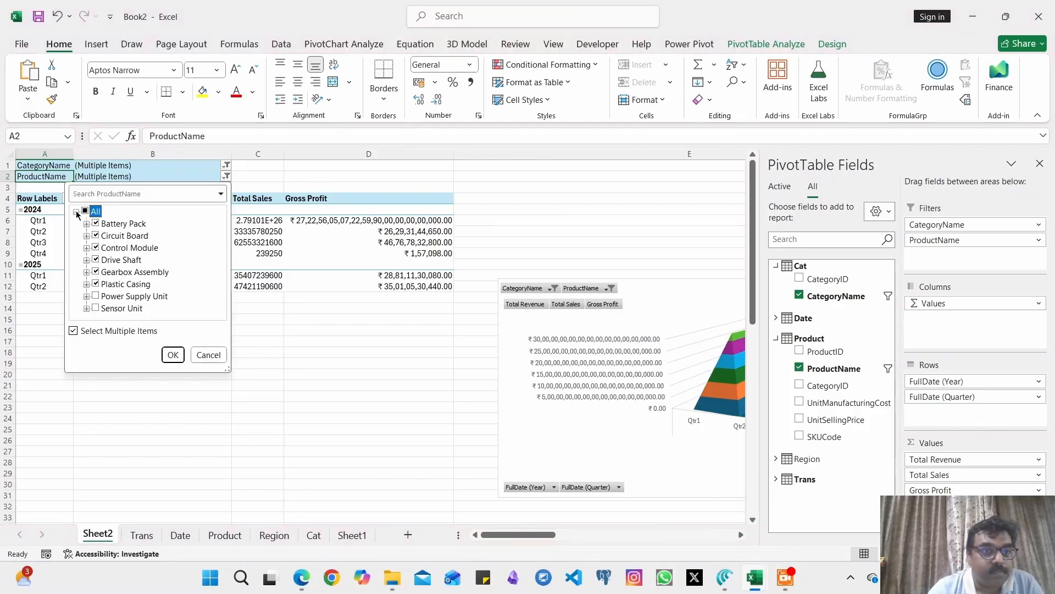
{"action": "left_click", "coordinate": [96, 309]}
{"action": "left_click", "coordinate": [97, 296]}
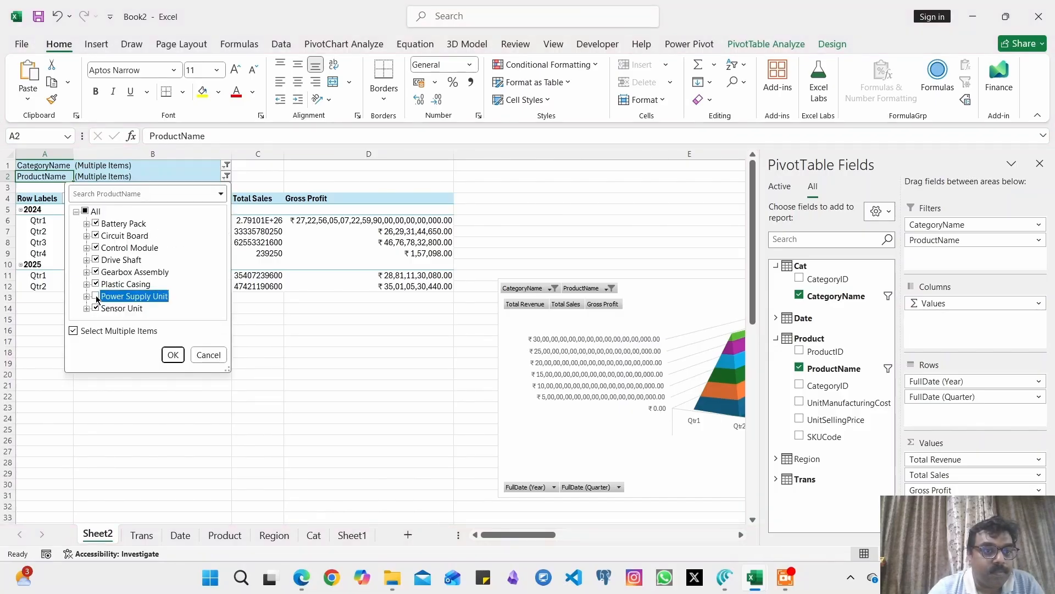
{"action": "left_click", "coordinate": [172, 355]}
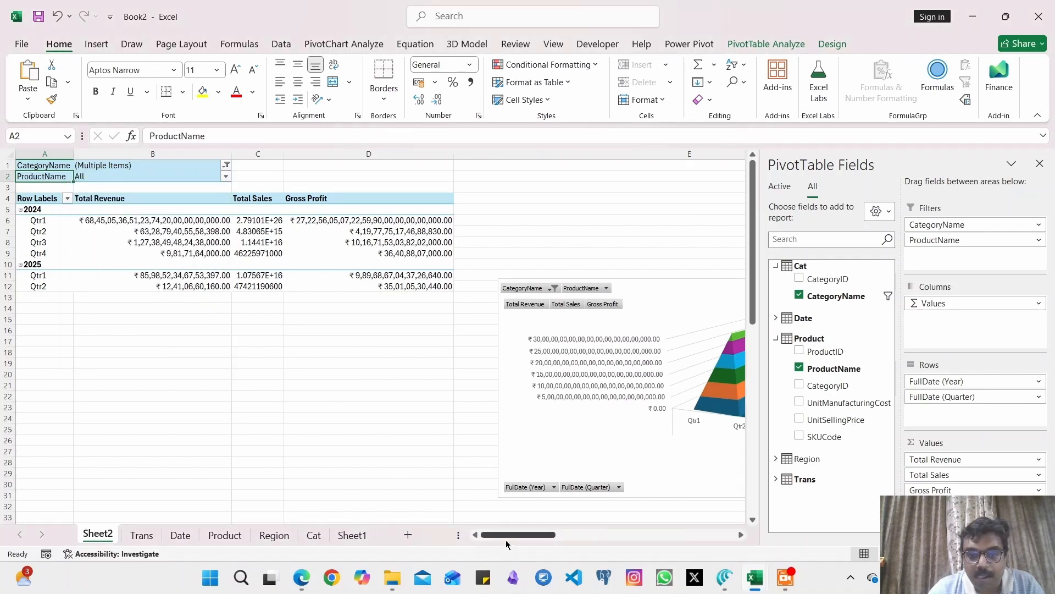
Remove ProductName from the PivotTable filters and add RegionName to the columns area.
{"action": "left_click_drag", "start_coordinate": [506, 541], "coordinate": [545, 539]}
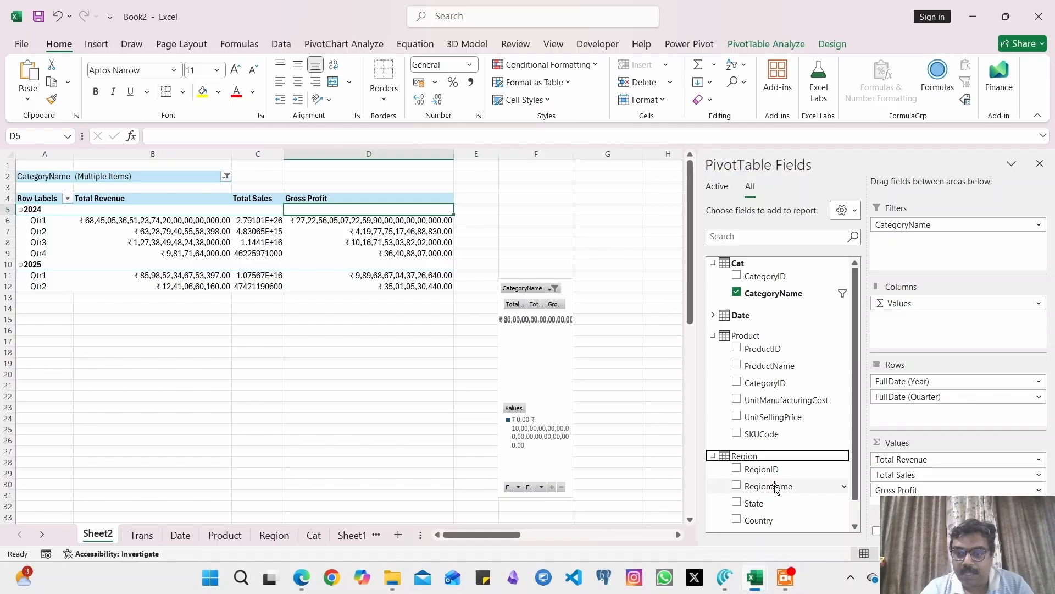
{"action": "left_click_drag", "start_coordinate": [775, 487], "coordinate": [955, 321]}
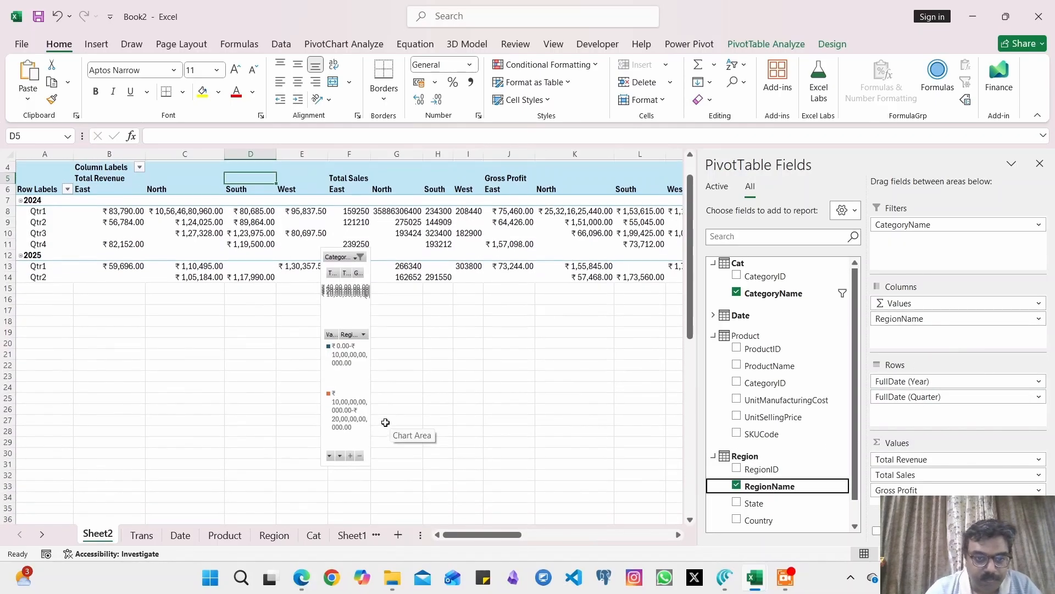
Widen the narrow surface PivotChart on both sides until it spans about columns D to K.
{"action": "scroll", "coordinate": [385, 424], "scroll_direction": "down", "scroll_amount": 3}
{"action": "left_click", "coordinate": [368, 328]}
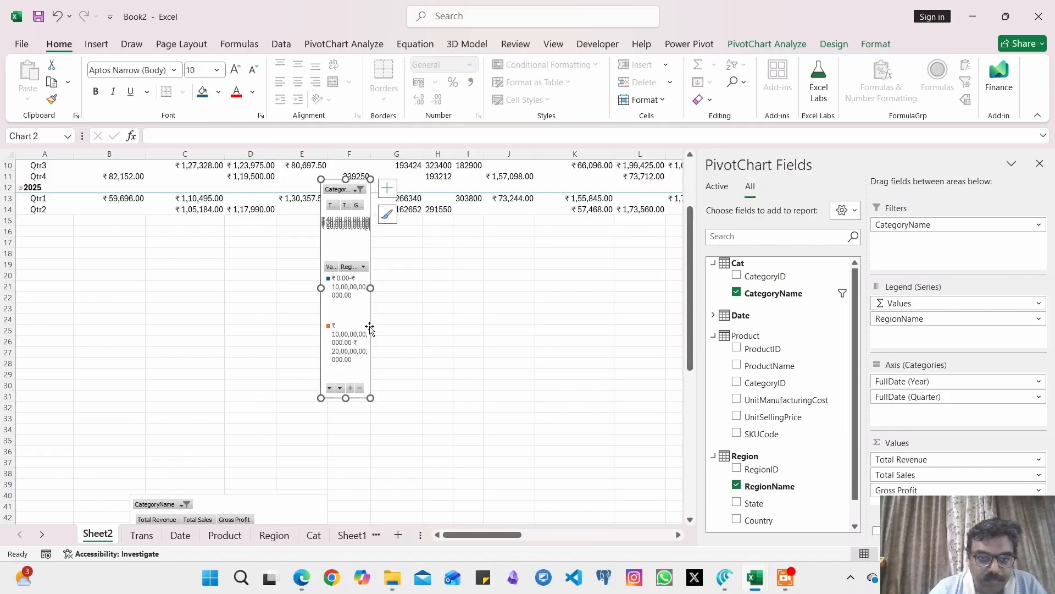
{"action": "left_click_drag", "start_coordinate": [371, 288], "coordinate": [615, 328]}
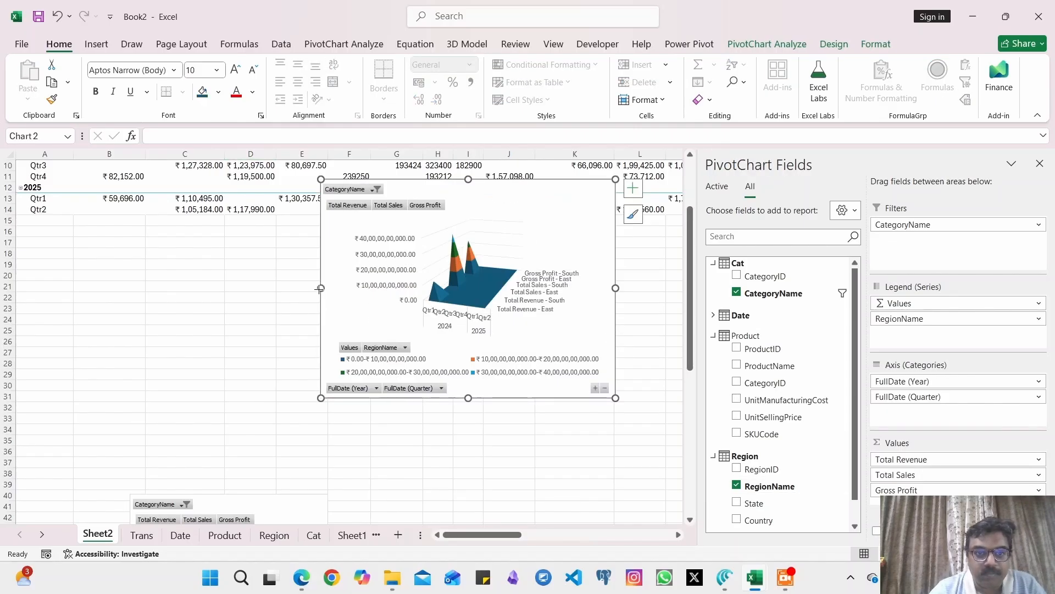
{"action": "left_click_drag", "start_coordinate": [320, 288], "coordinate": [250, 288]}
{"action": "left_click", "coordinate": [576, 301]}
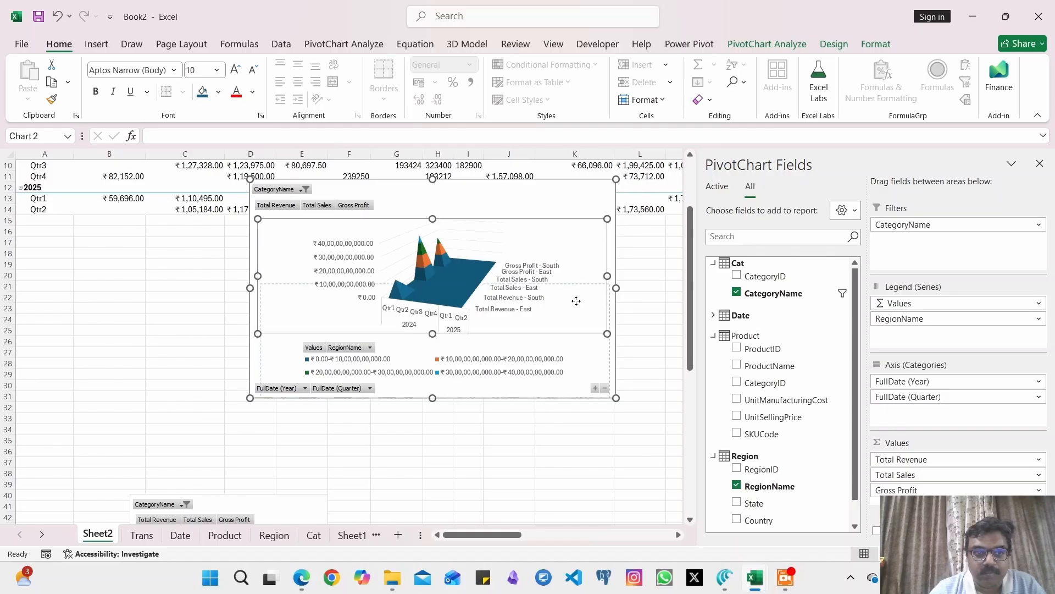
{"action": "left_click", "coordinate": [587, 216]}
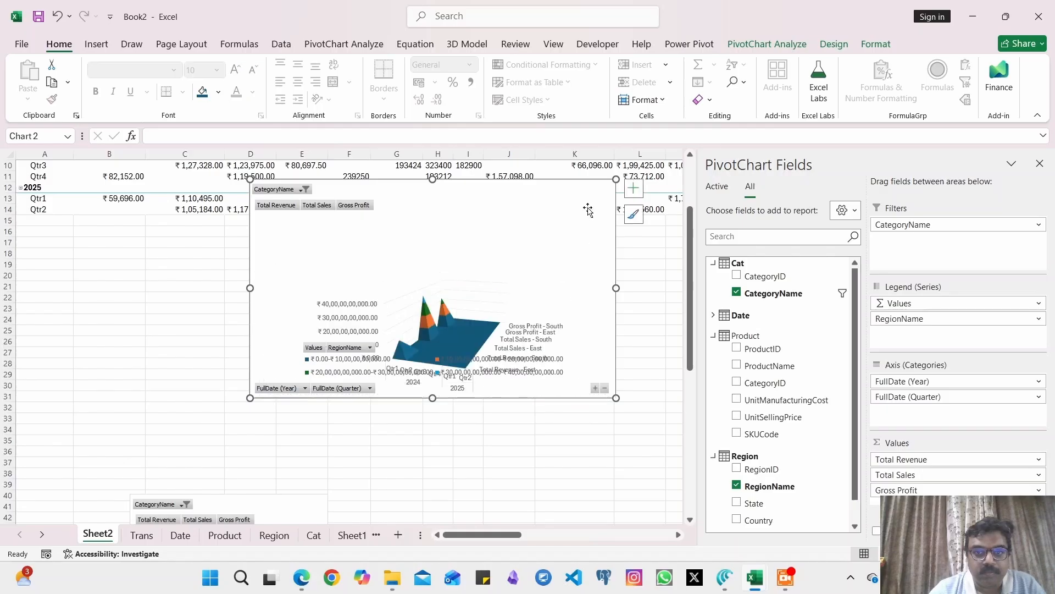
{"action": "key", "text": "ctrl+z"}
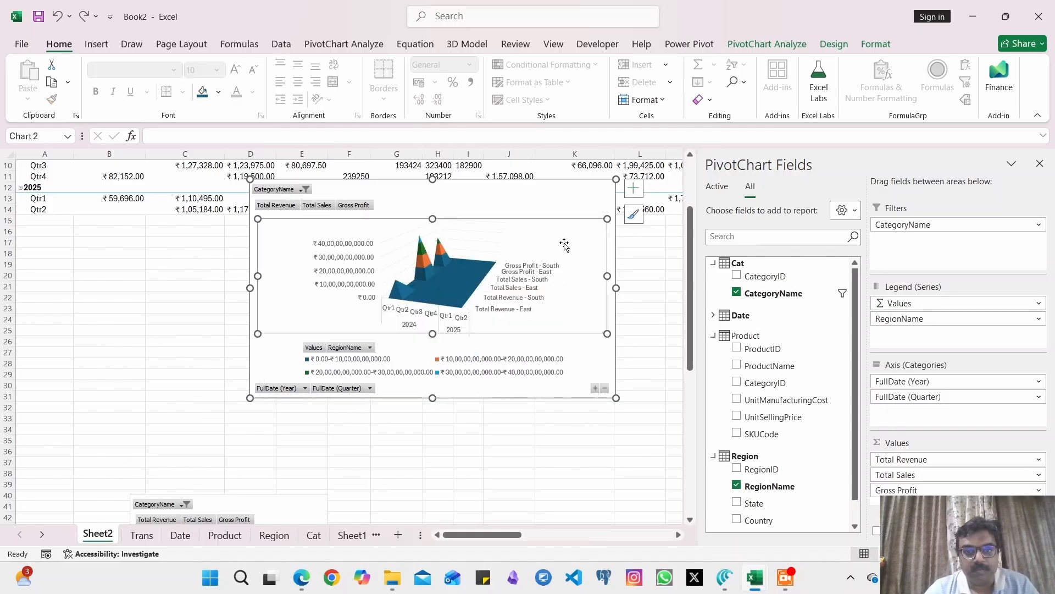
Move the surface chart down clear of the PivotTable, and widen the Transactions Table chart to about column J.
{"action": "left_click_drag", "start_coordinate": [568, 199], "coordinate": [544, 288]}
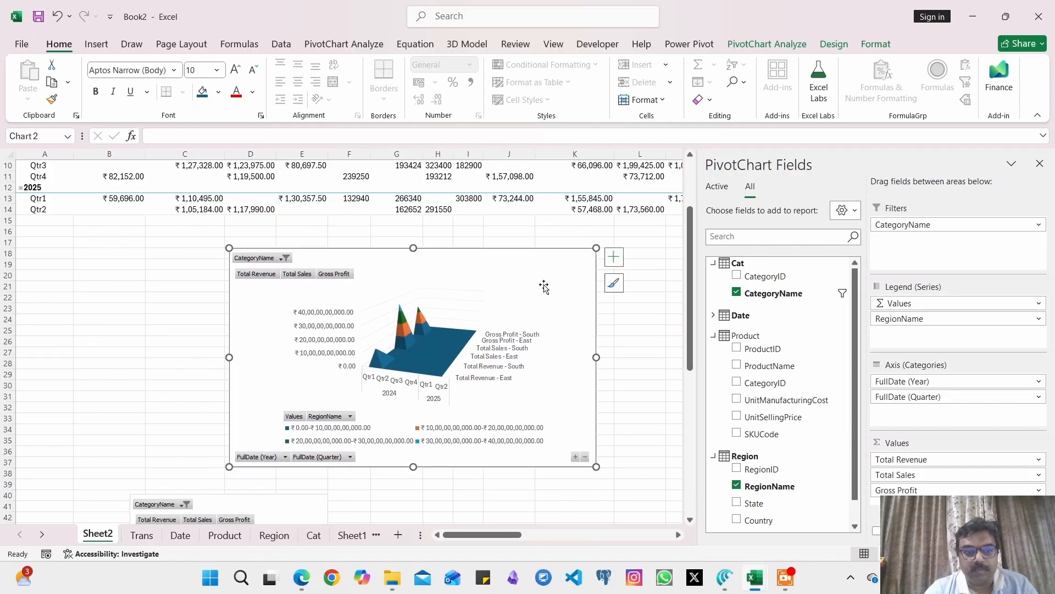
{"action": "scroll", "coordinate": [544, 288], "scroll_direction": "down", "scroll_amount": 9}
{"action": "left_click", "coordinate": [218, 364]}
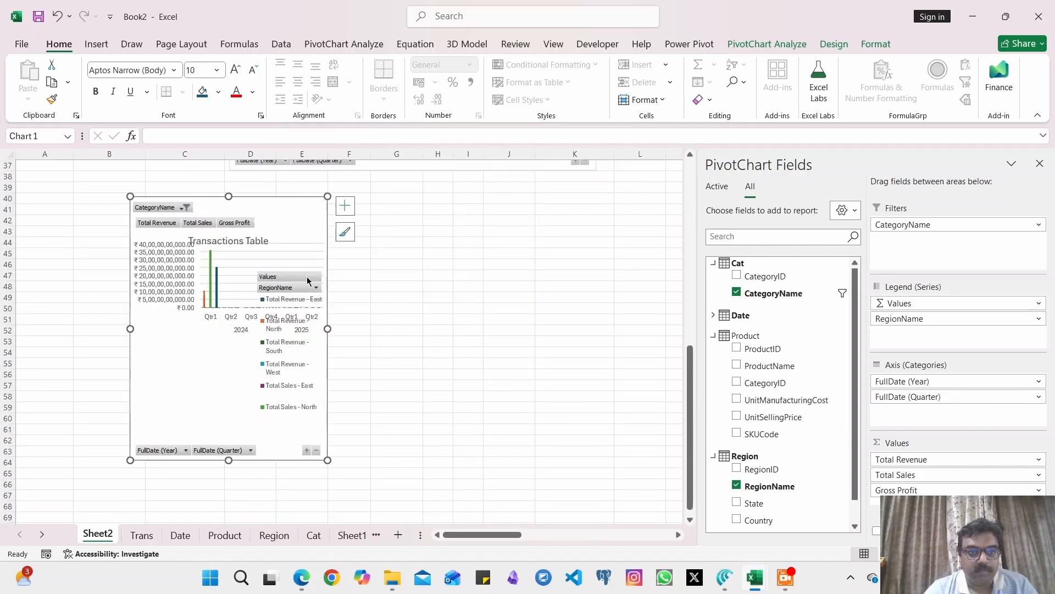
{"action": "left_click_drag", "start_coordinate": [329, 329], "coordinate": [517, 333]}
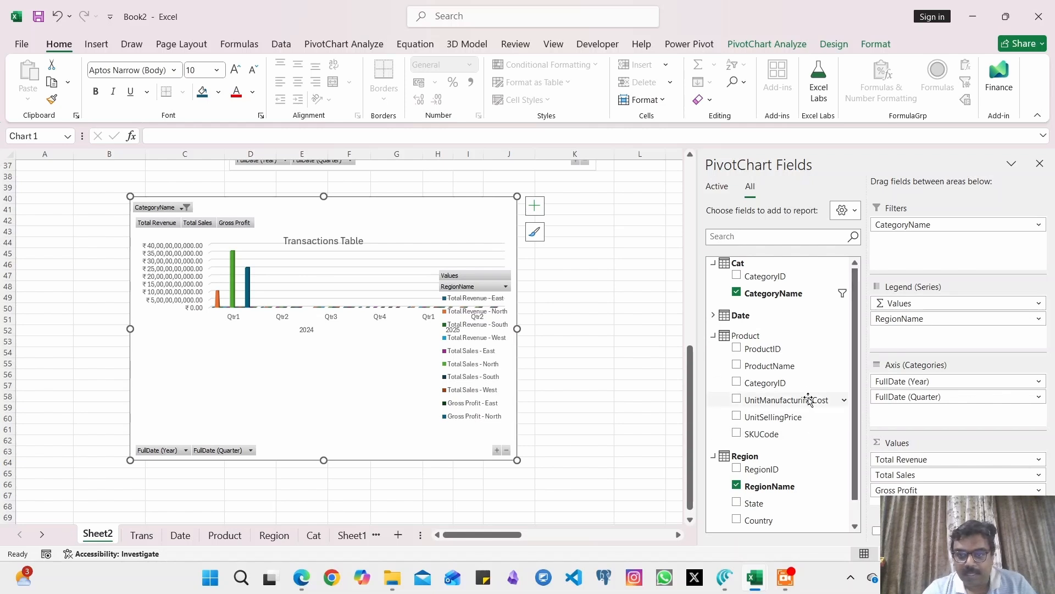
Replace RegionName with ProductName and State as legend fields of the Transactions Table chart.
{"action": "left_click_drag", "start_coordinate": [792, 366], "coordinate": [926, 343]}
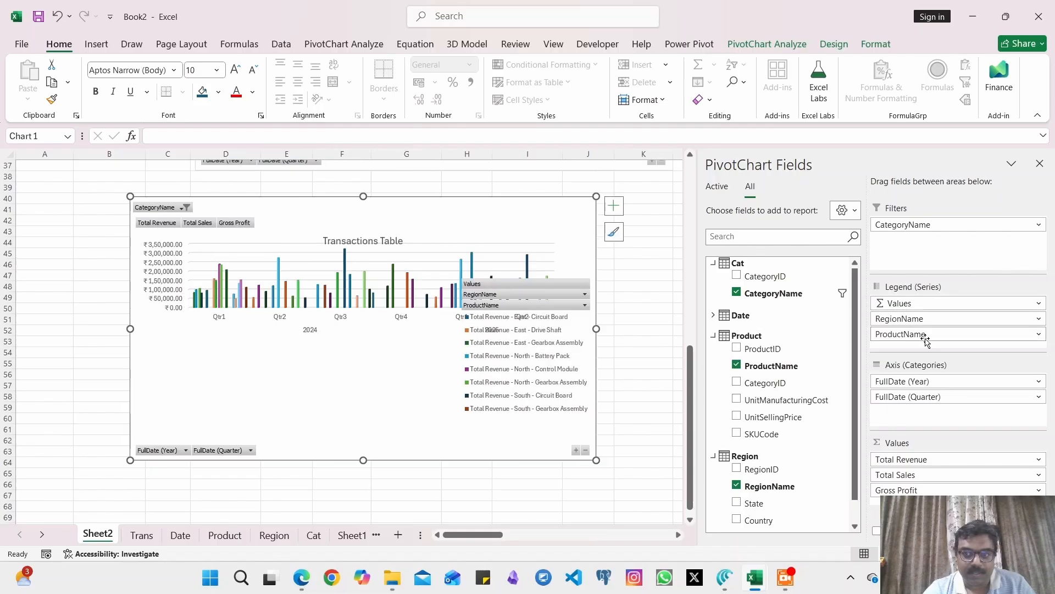
{"action": "left_click_drag", "start_coordinate": [945, 319], "coordinate": [797, 328]}
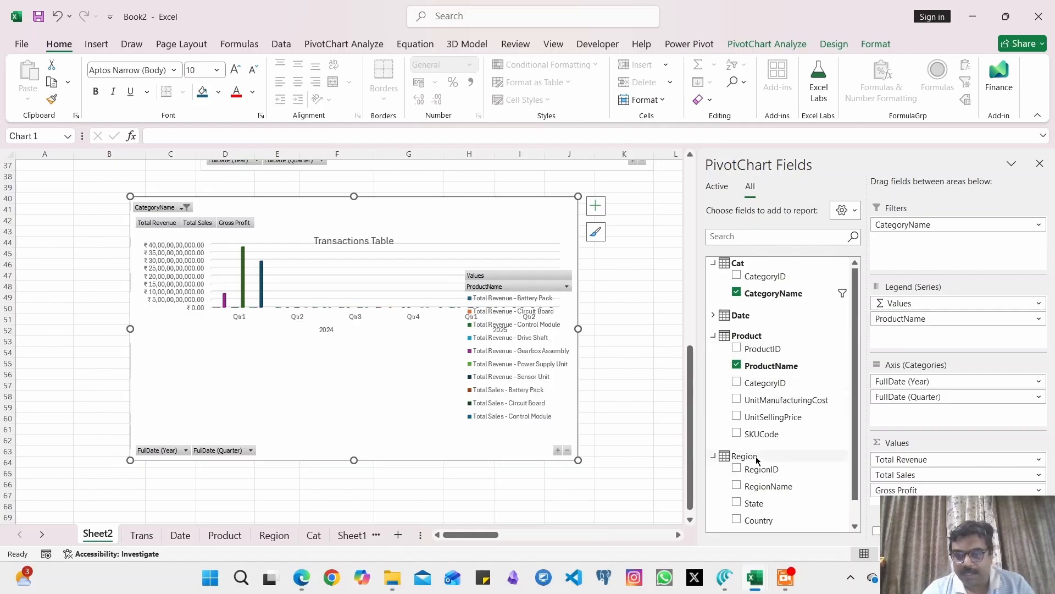
{"action": "left_click_drag", "start_coordinate": [766, 501], "coordinate": [932, 342]}
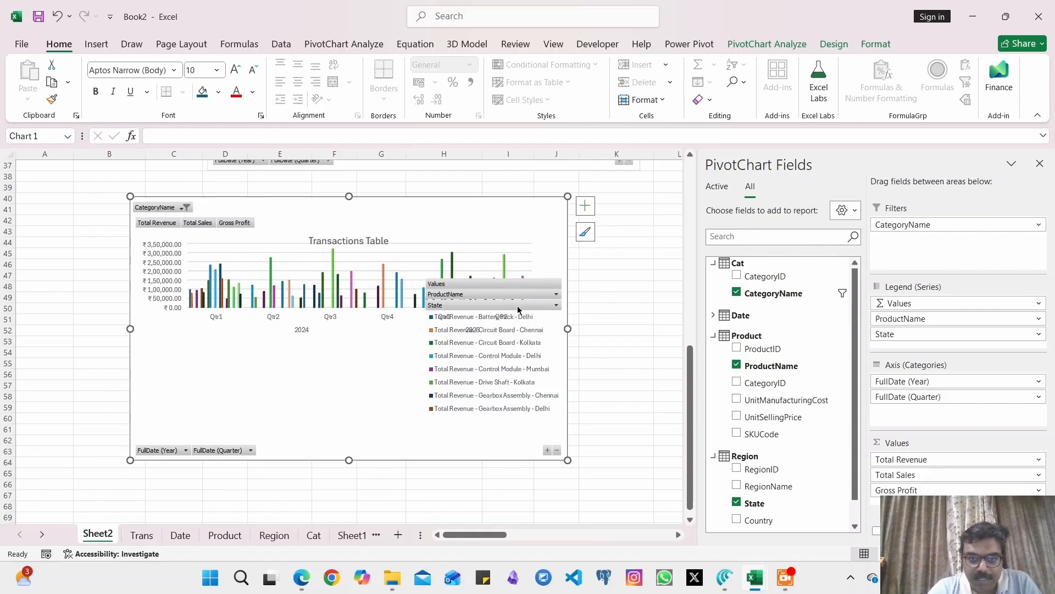
Check the State filter options without changing them, and move the Transactions Table chart's legend down below the columns.
{"action": "left_click", "coordinate": [555, 306]}
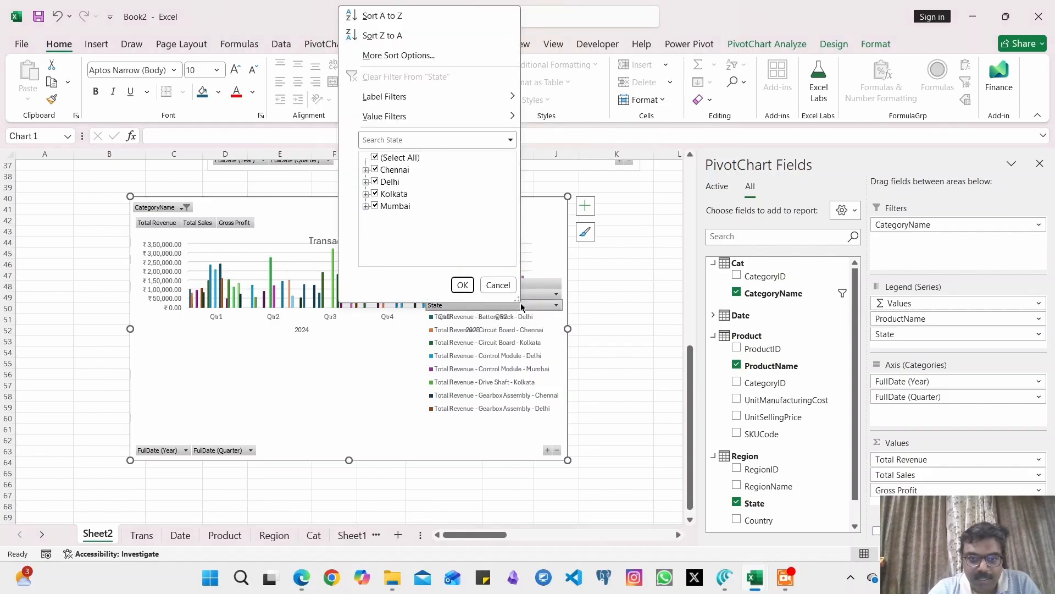
{"action": "left_click", "coordinate": [498, 286]}
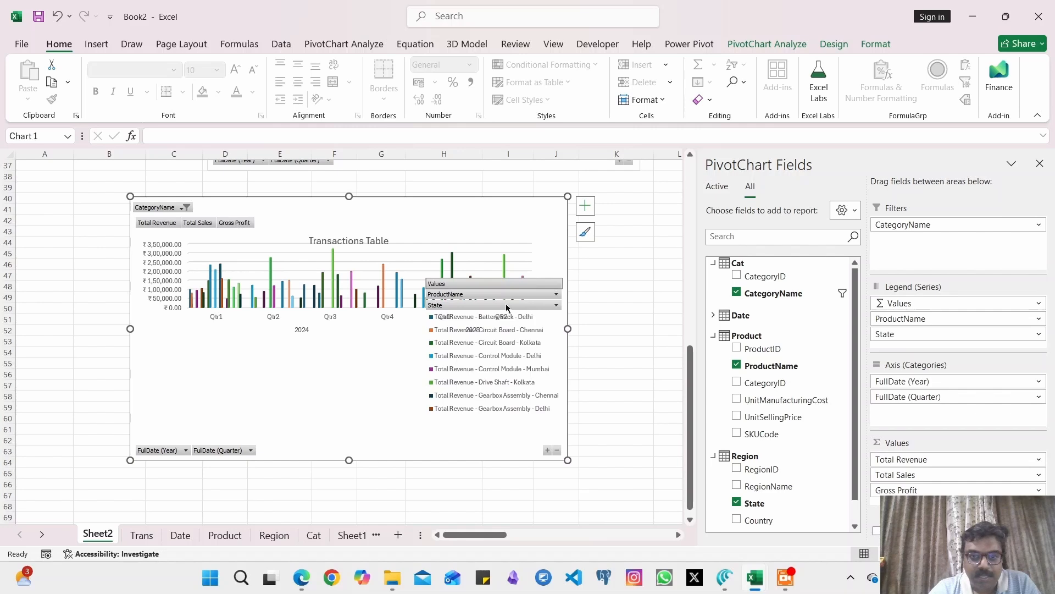
{"action": "left_click", "coordinate": [480, 348]}
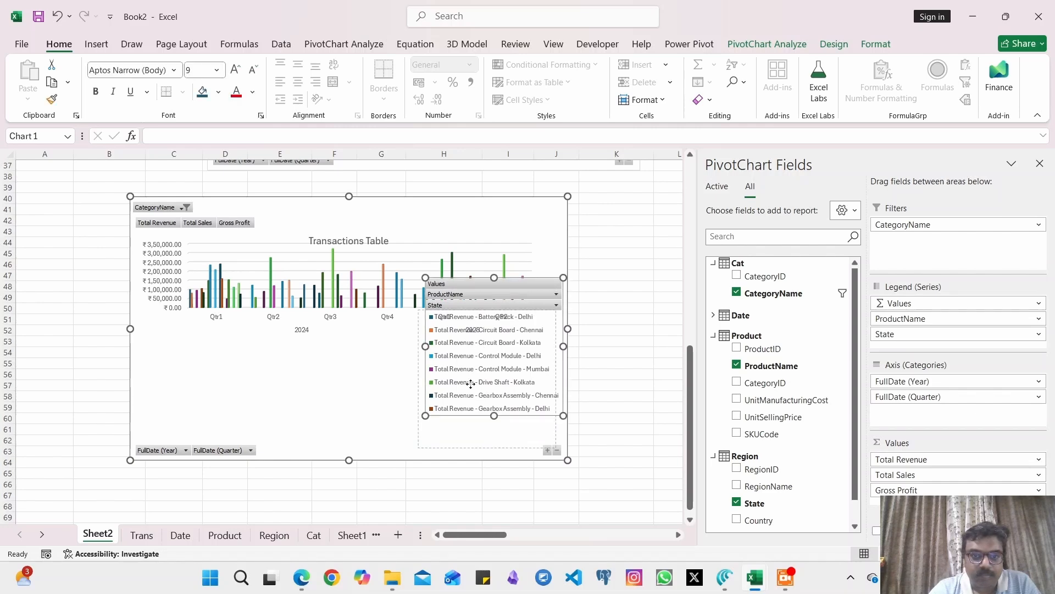
{"action": "left_click_drag", "start_coordinate": [469, 383], "coordinate": [469, 383]}
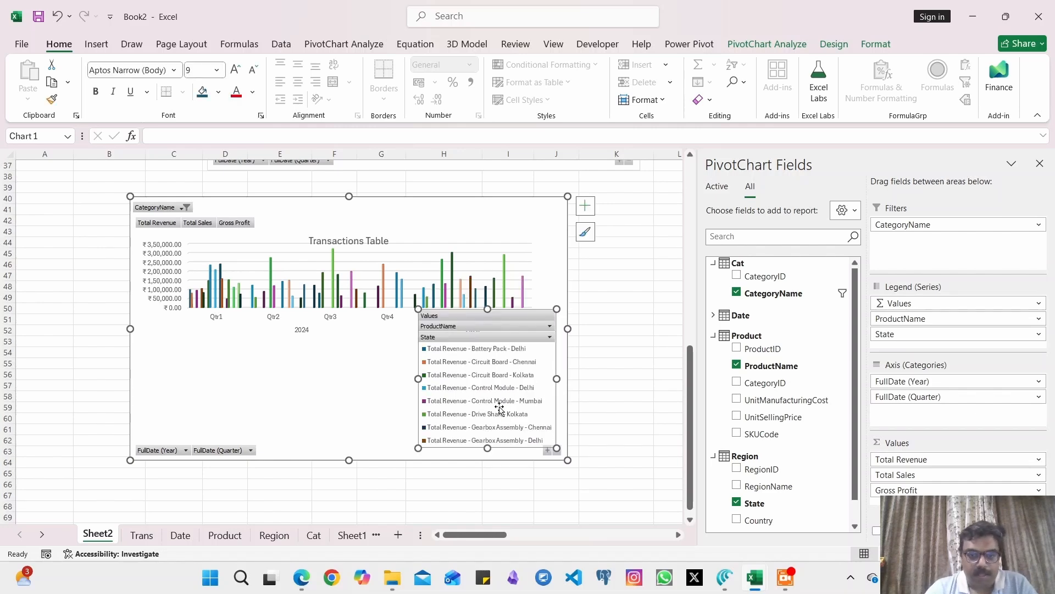
{"action": "left_click", "coordinate": [322, 391]}
Insert a 2-D clustered column chart from the table on the Trans sheet and place it below the data.
{"action": "scroll", "coordinate": [313, 385], "scroll_direction": "up", "scroll_amount": 10}
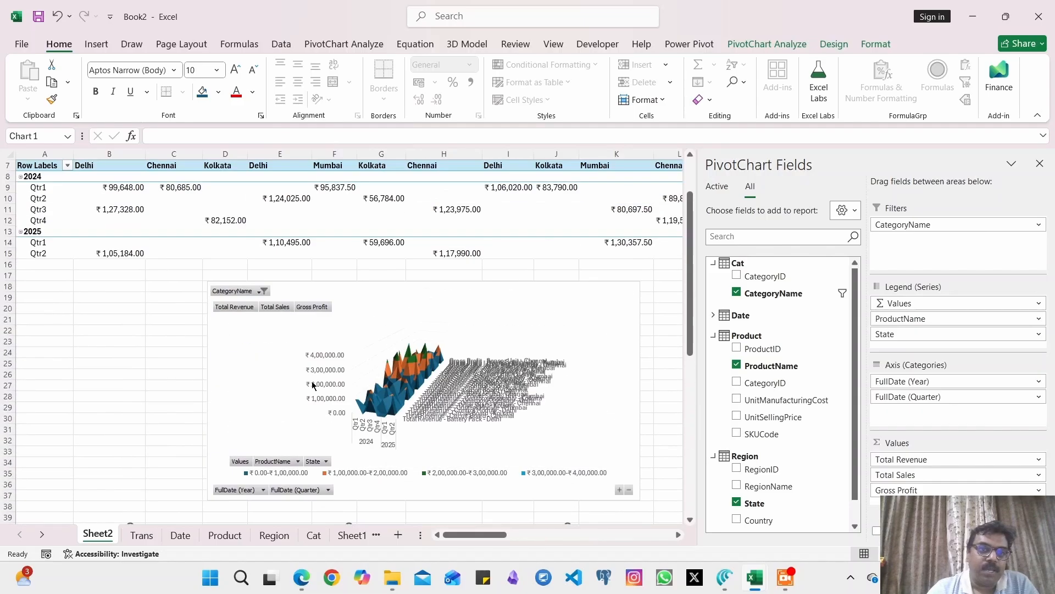
{"action": "key", "text": "ctrl+Page_Down"}
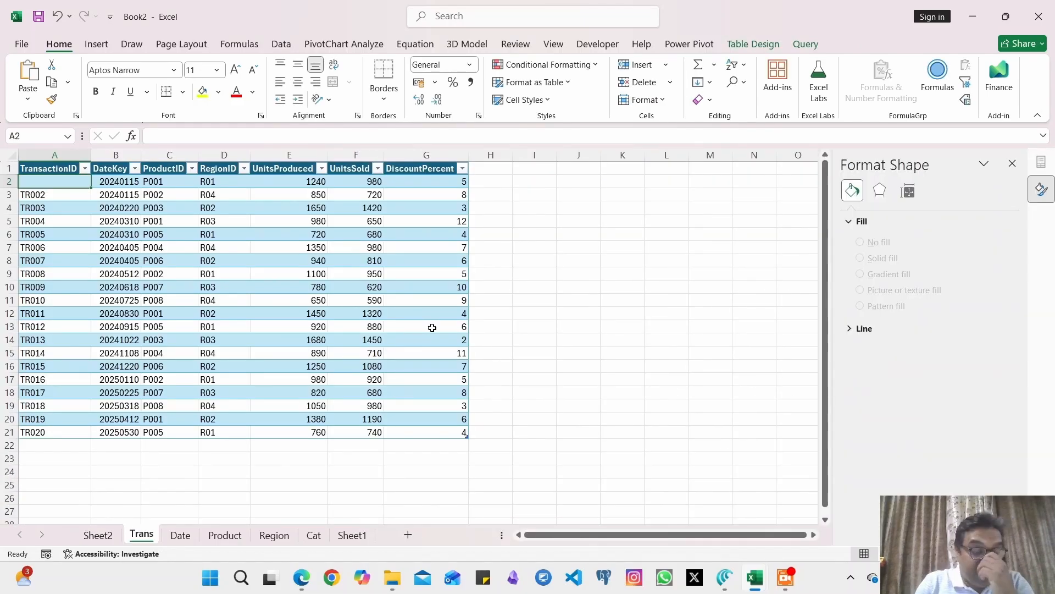
{"action": "left_click", "coordinate": [104, 187]}
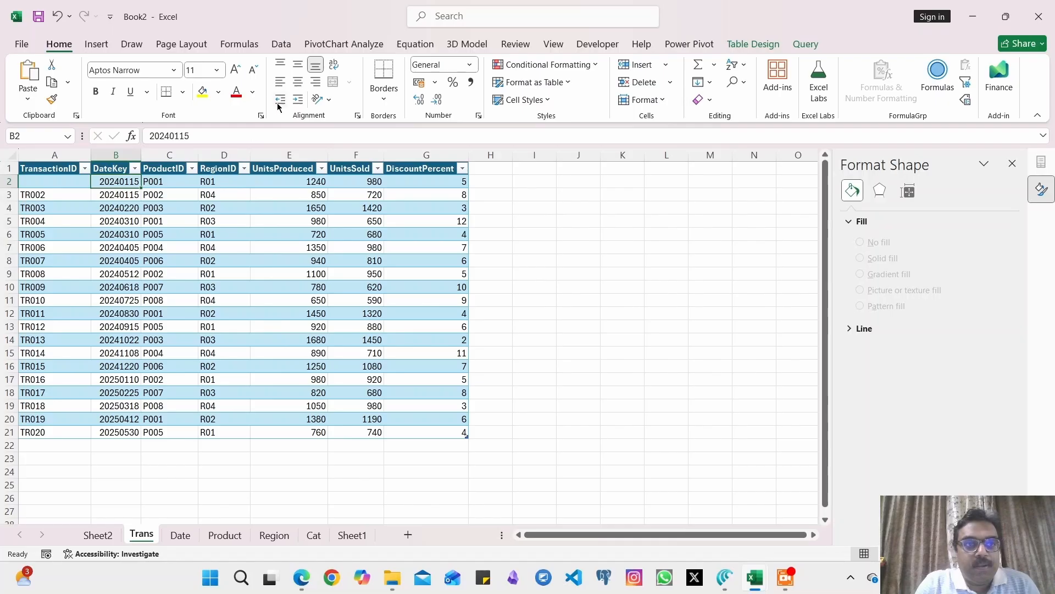
{"action": "left_click", "coordinate": [95, 44]}
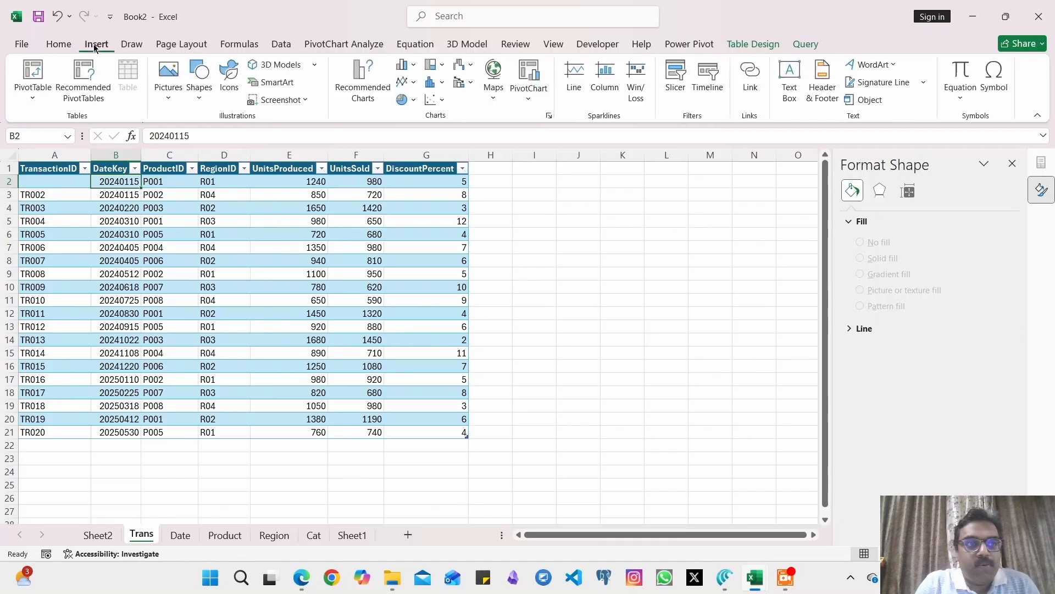
{"action": "left_click", "coordinate": [405, 67]}
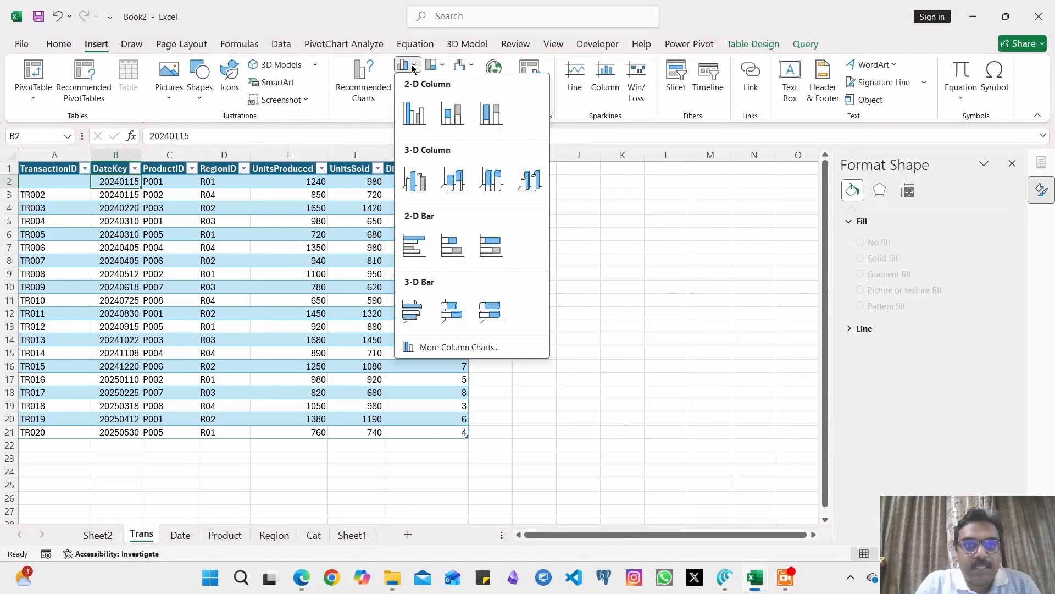
{"action": "left_click", "coordinate": [421, 121]}
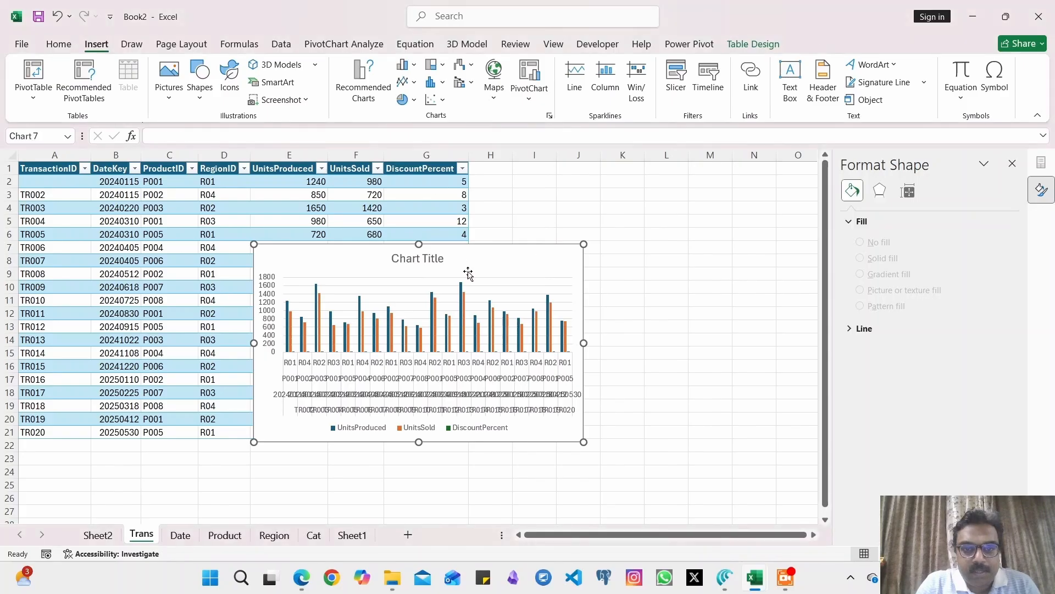
{"action": "left_click_drag", "start_coordinate": [496, 263], "coordinate": [299, 466]}
{"action": "scroll", "coordinate": [314, 432], "scroll_direction": "down", "scroll_amount": 4}
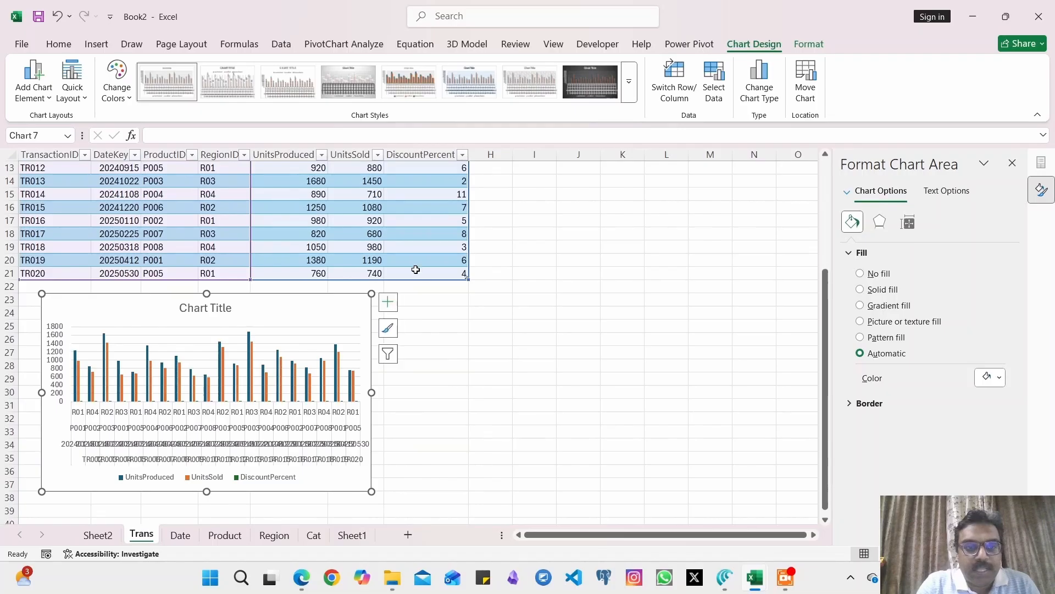
Change the new chart on the Trans sheet to the recommended Stacked Area type and shift it slightly.
{"action": "left_click", "coordinate": [97, 44]}
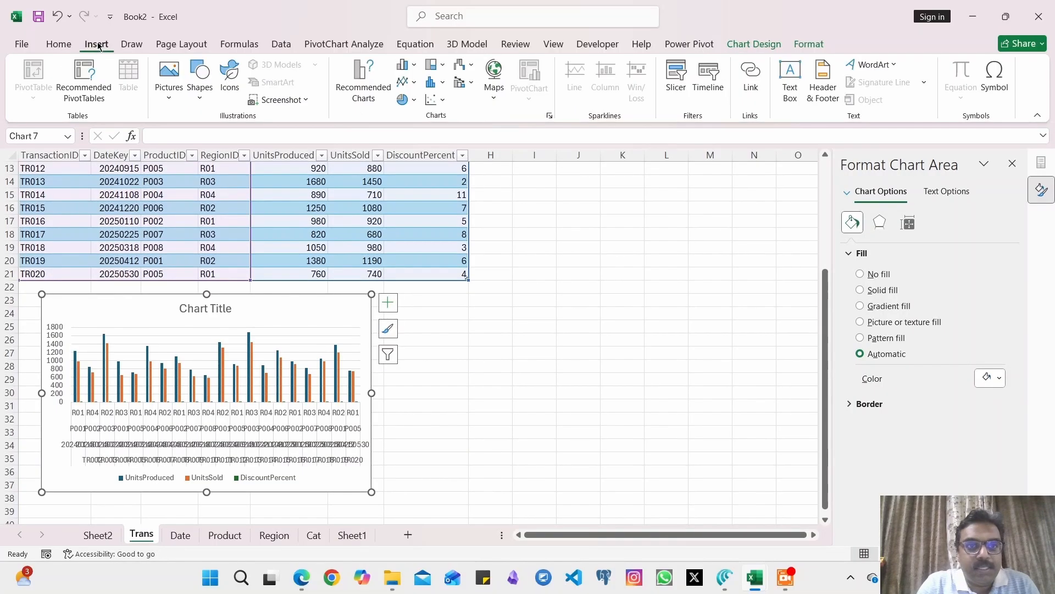
{"action": "left_click", "coordinate": [380, 86]}
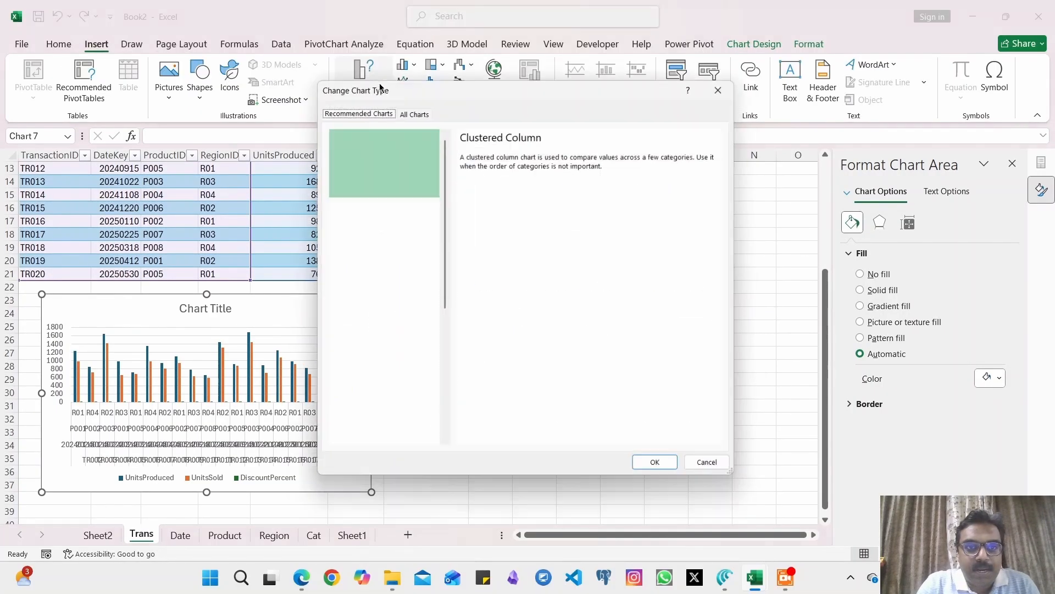
{"action": "left_click", "coordinate": [389, 319]}
{"action": "scroll", "coordinate": [388, 318], "scroll_direction": "down", "scroll_amount": 5}
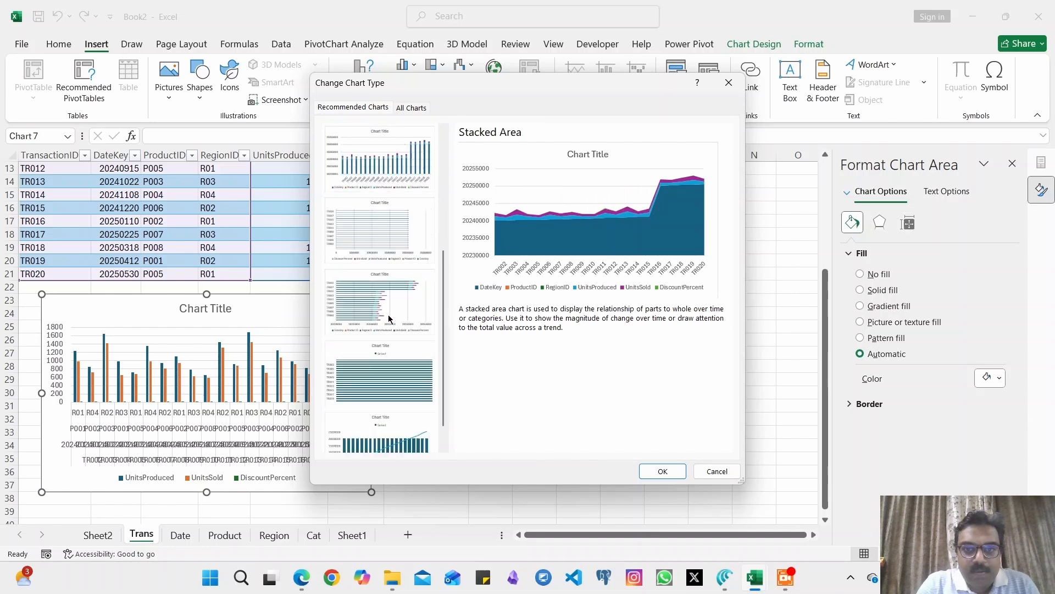
{"action": "left_click", "coordinate": [662, 471]}
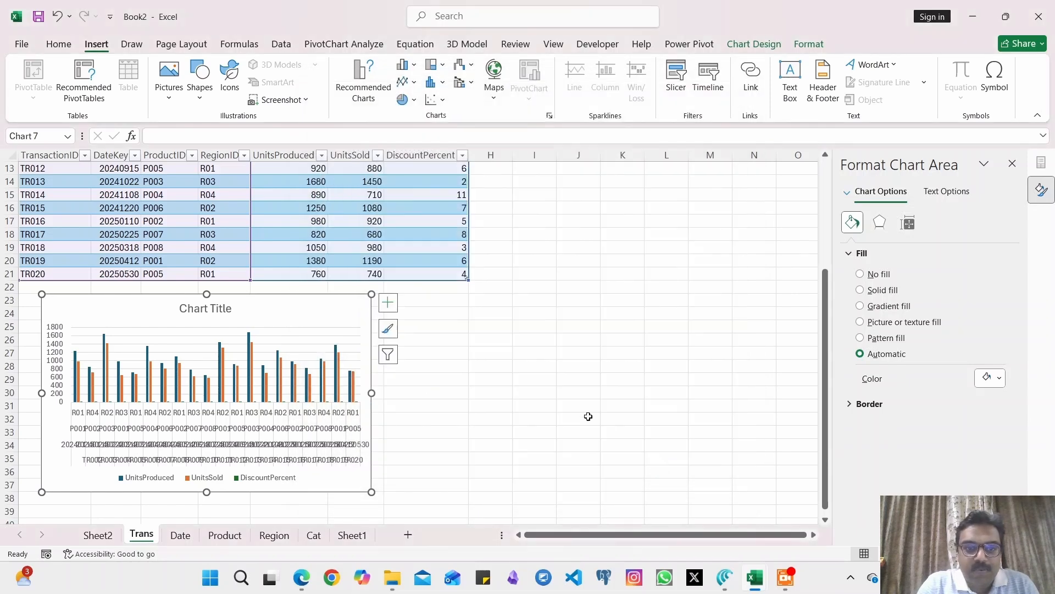
{"action": "mouse_move", "coordinate": [285, 319]}
{"action": "left_mouse_down"}
{"action": "mouse_move", "coordinate": [565, 316]}
{"action": "mouse_move", "coordinate": [260, 317]}
{"action": "mouse_move", "coordinate": [365, 328]}
{"action": "mouse_move", "coordinate": [273, 319]}
{"action": "left_mouse_up"}
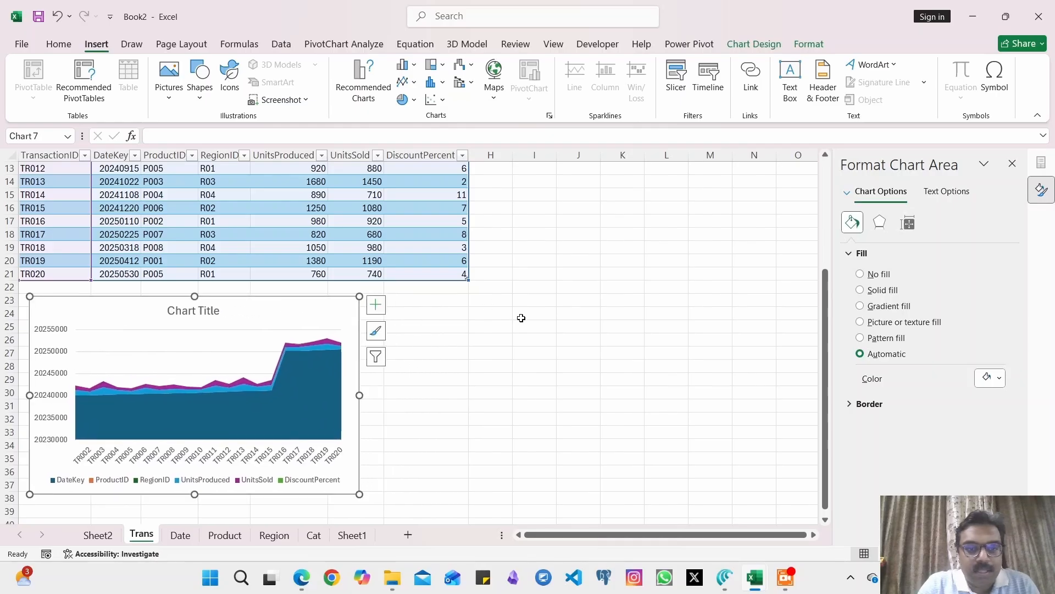
Insert the recommended clustered column PivotChart showing Sum of UnitsSold by ProductID from the Trans table.
{"action": "left_click", "coordinate": [521, 315]}
{"action": "left_click", "coordinate": [325, 250]}
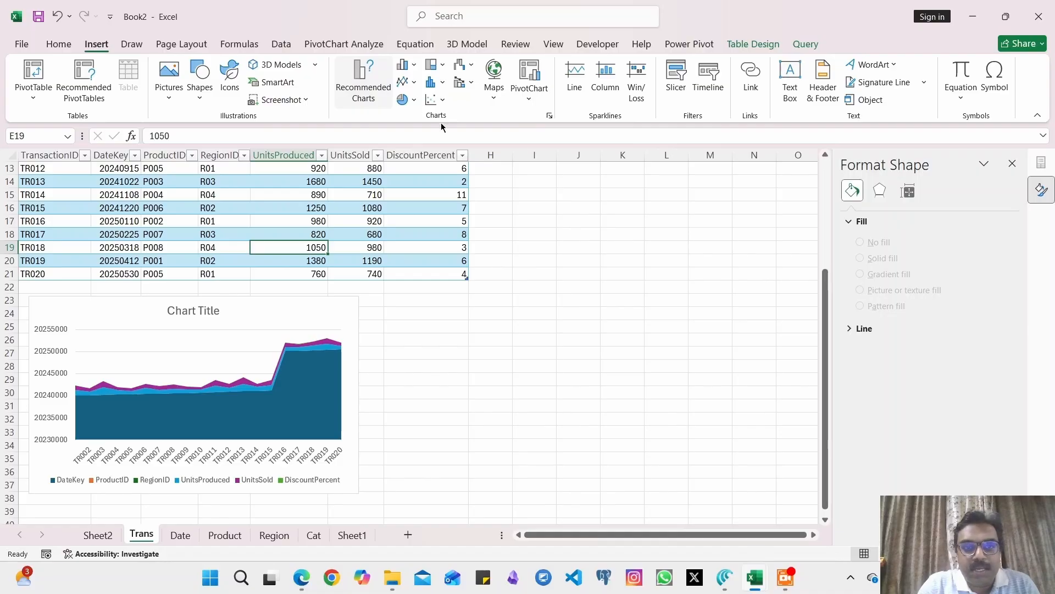
{"action": "left_click", "coordinate": [353, 80]}
{"action": "left_click", "coordinate": [379, 231]}
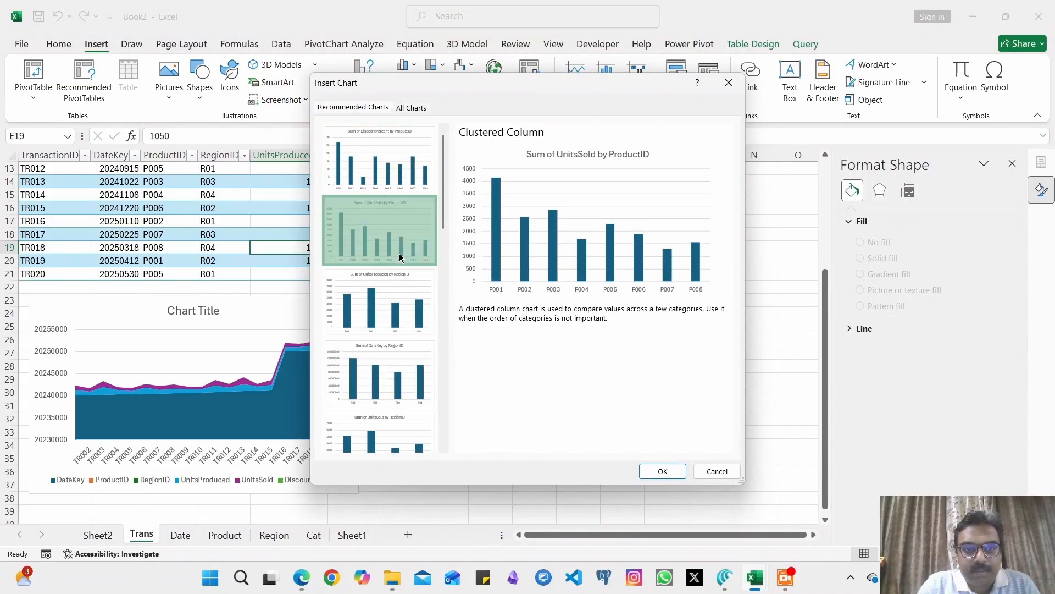
{"action": "left_click", "coordinate": [662, 471]}
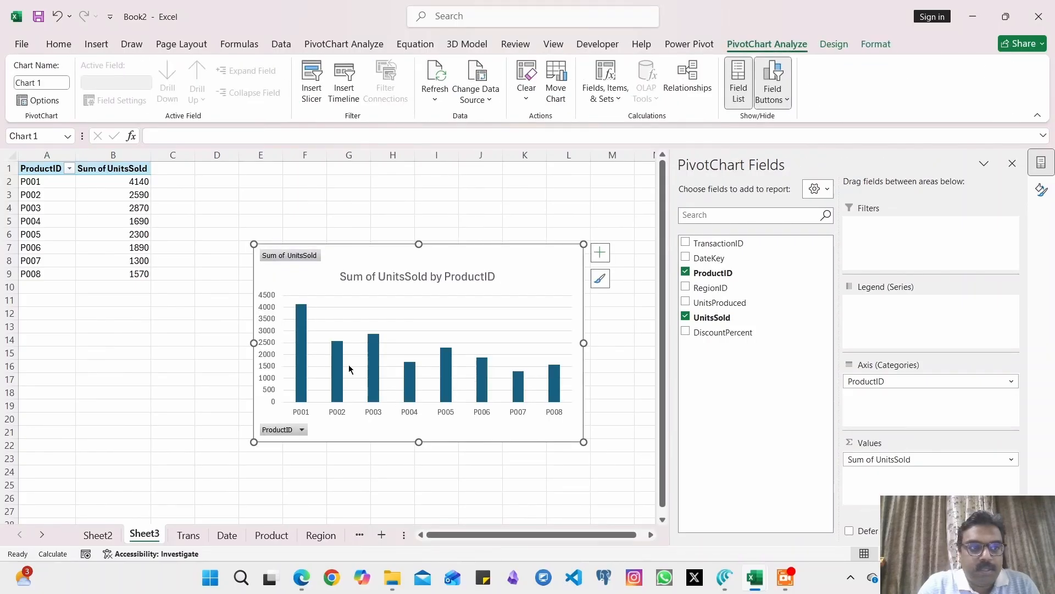
Give the UnitsSold columns a 6 pt by 6 pt top bevel and a 9 pt wide, 6 pt high bottom bevel.
{"action": "left_click", "coordinate": [306, 341]}
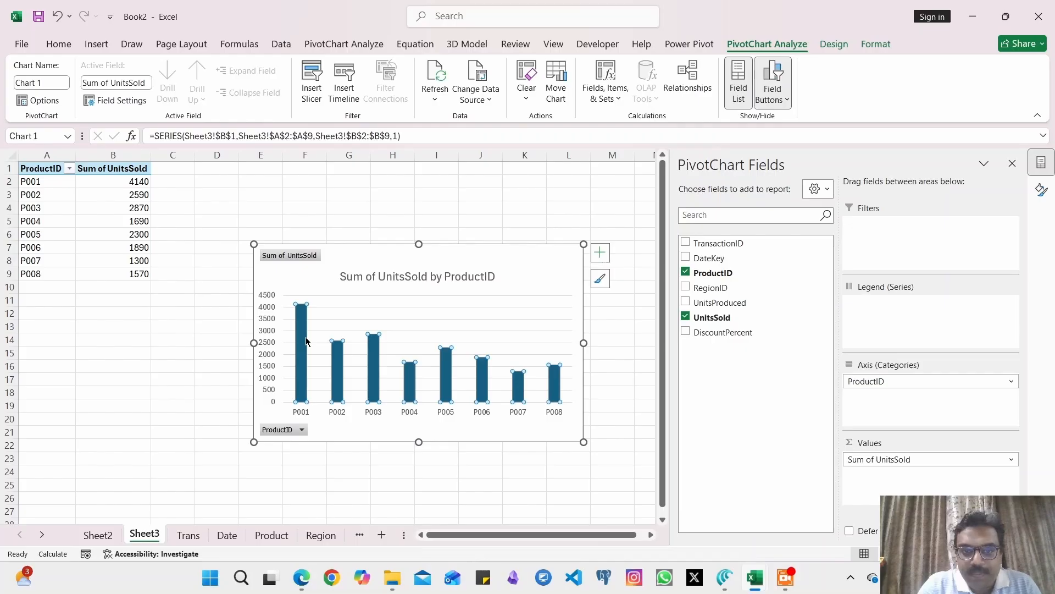
{"action": "right_click", "coordinate": [304, 344]}
{"action": "left_click", "coordinate": [356, 535]}
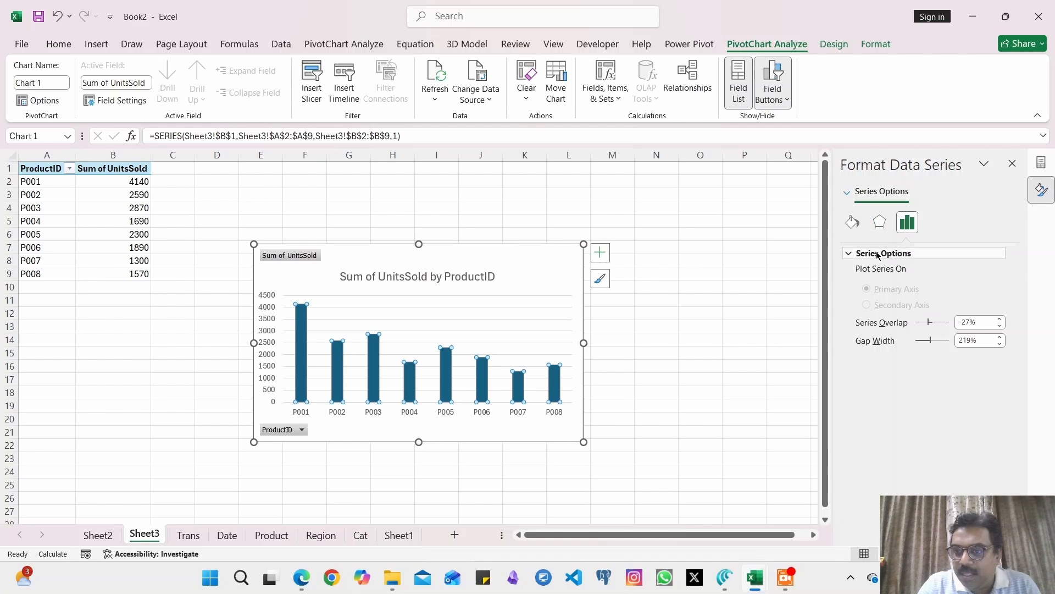
{"action": "left_click", "coordinate": [880, 222]}
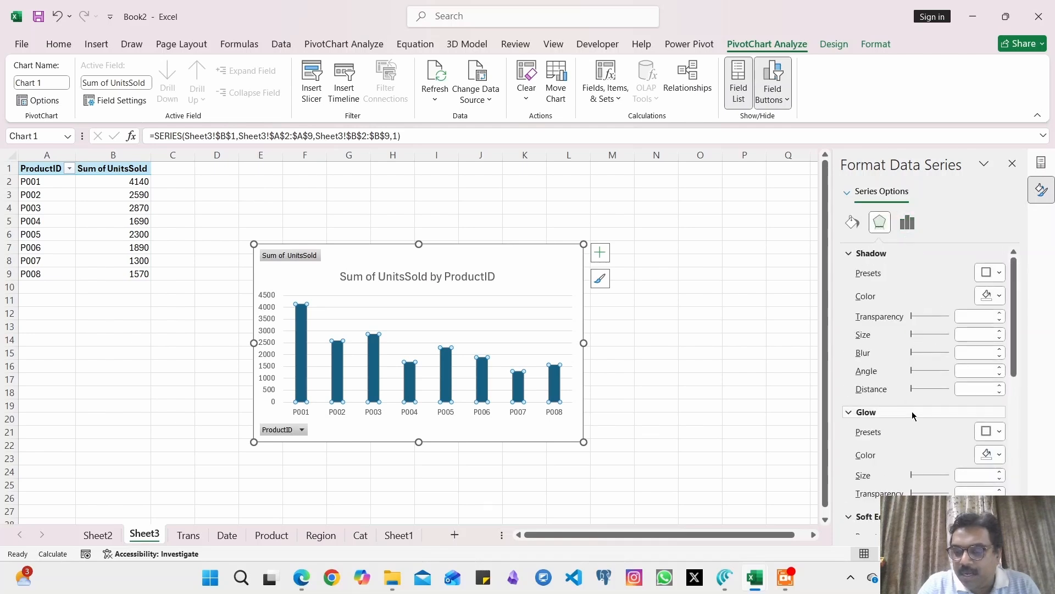
{"action": "scroll", "coordinate": [913, 418], "scroll_direction": "down", "scroll_amount": 3}
{"action": "left_click", "coordinate": [904, 420]}
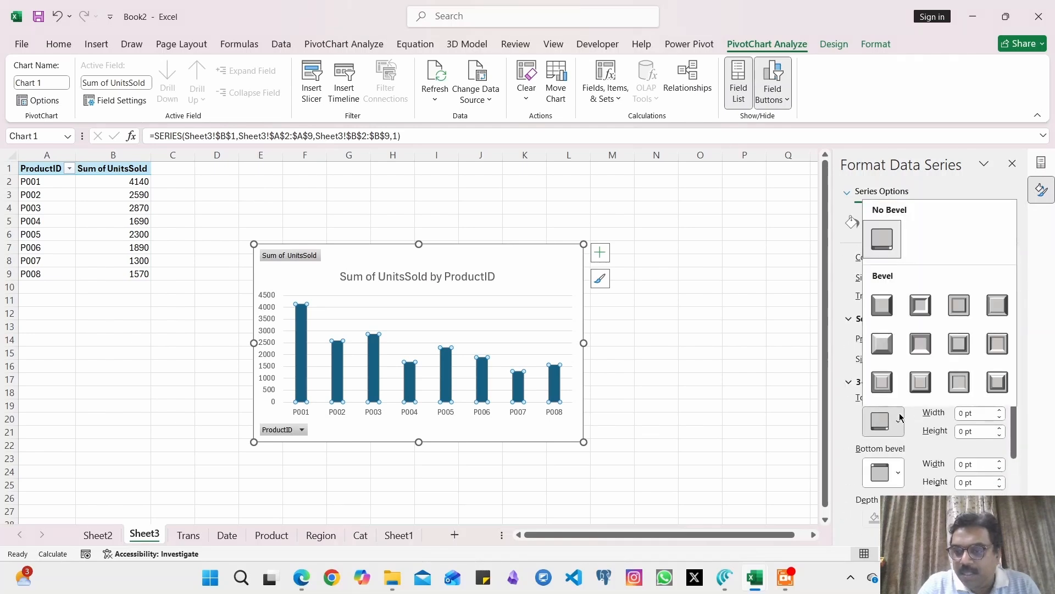
{"action": "left_click", "coordinate": [921, 304]}
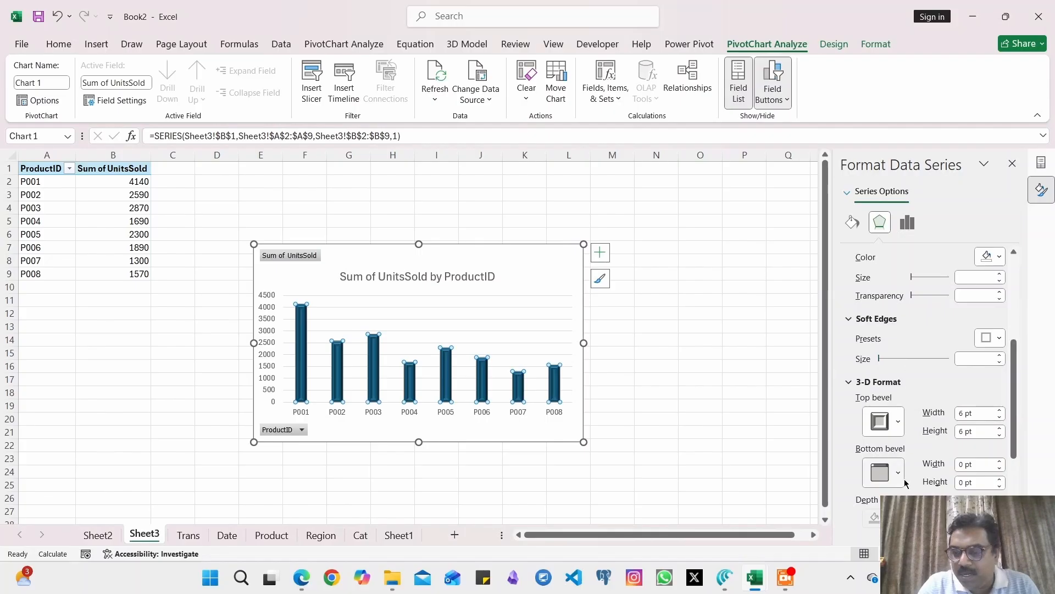
{"action": "left_click", "coordinate": [883, 473]}
{"action": "left_click", "coordinate": [961, 434]}
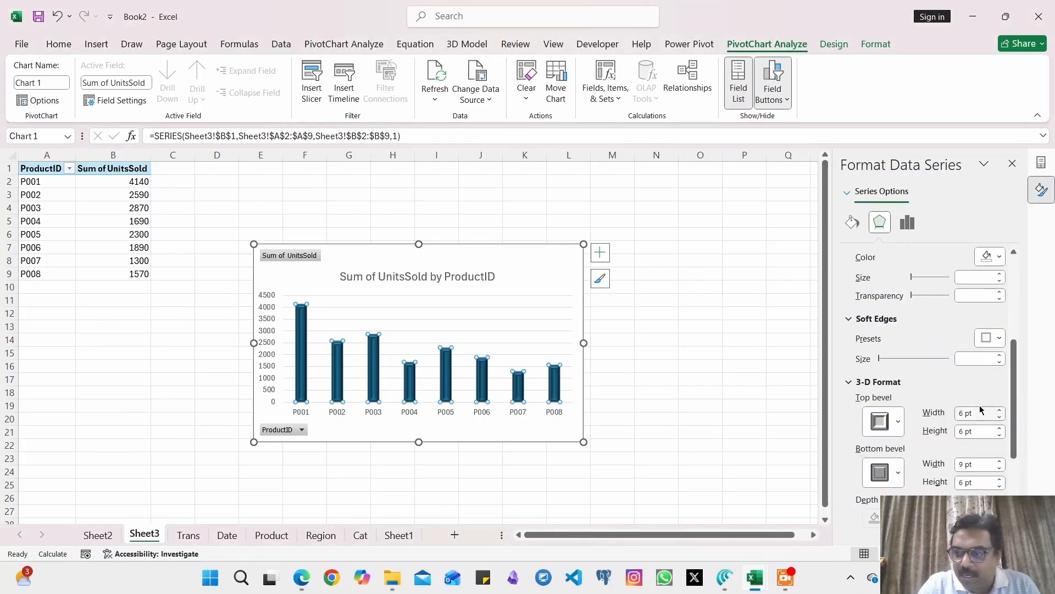
Add a 10 pt glow with 29% transparency to the UnitsSold columns.
{"action": "mouse_move", "coordinate": [1016, 400]}
{"action": "left_mouse_down"}
{"action": "mouse_move", "coordinate": [1020, 455]}
{"action": "mouse_move", "coordinate": [1018, 382]}
{"action": "left_mouse_up"}
{"action": "left_click", "coordinate": [924, 343]}
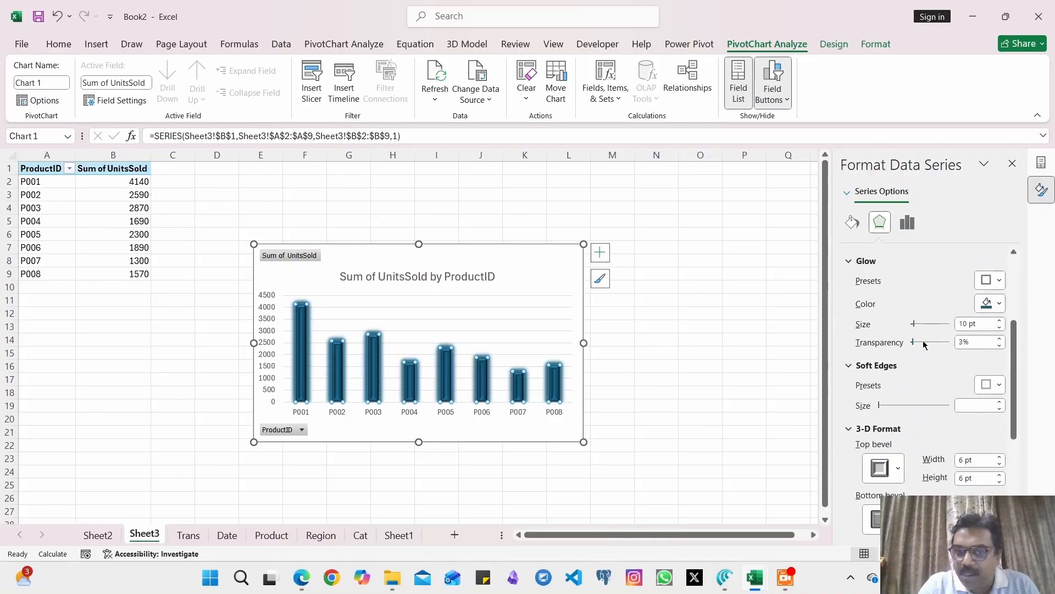
{"action": "left_click", "coordinate": [924, 343]}
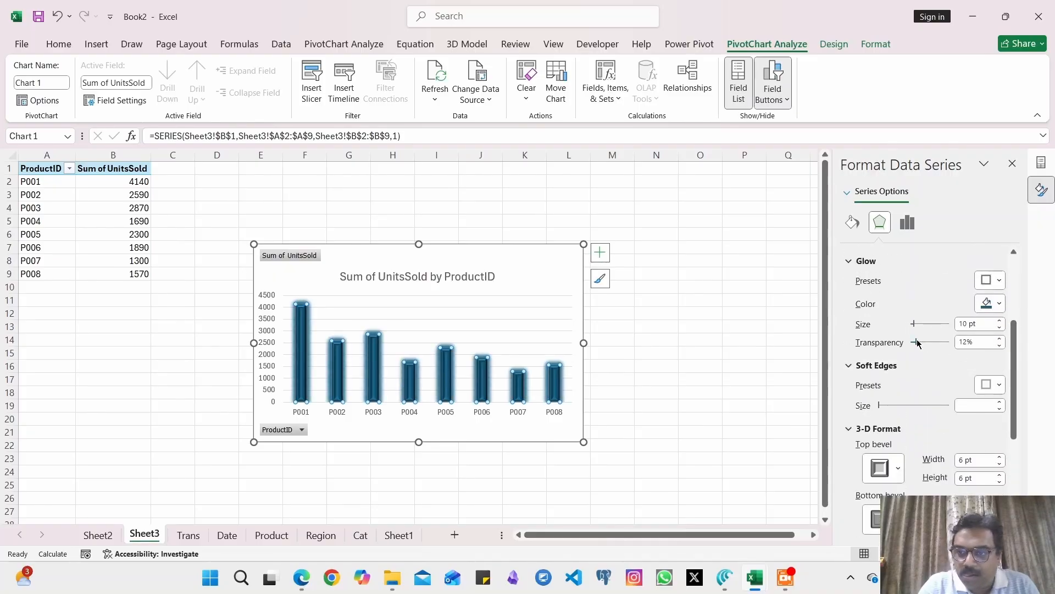
{"action": "left_click_drag", "start_coordinate": [916, 343], "coordinate": [935, 343]}
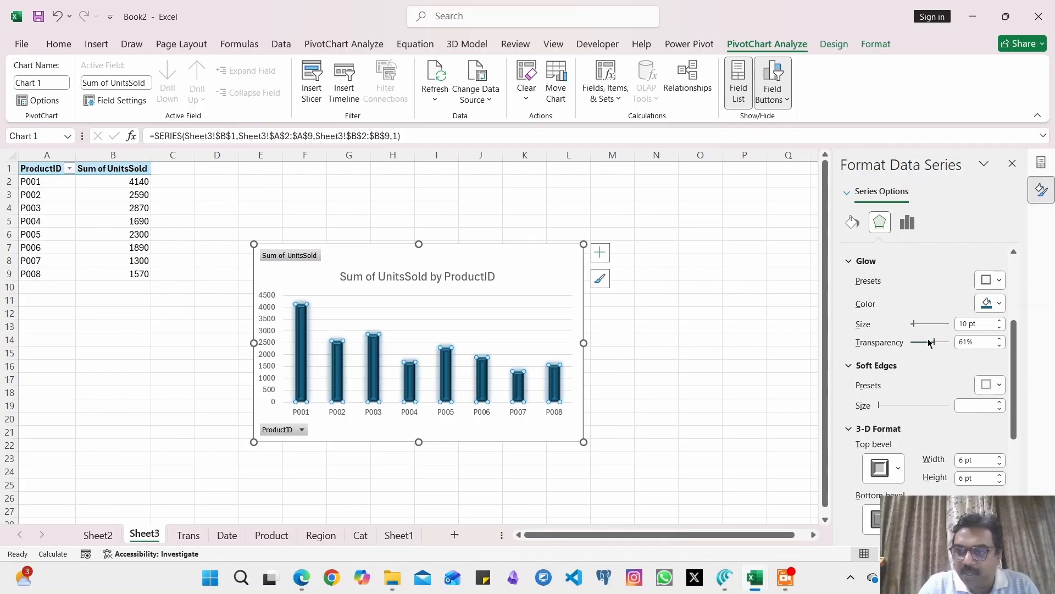
{"action": "left_click_drag", "start_coordinate": [930, 343], "coordinate": [924, 341]}
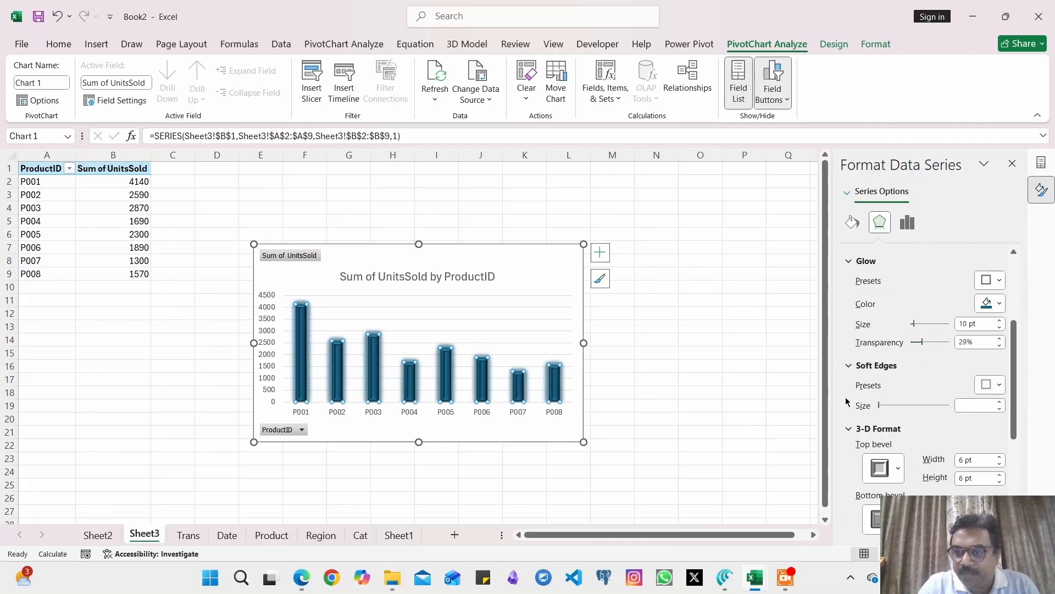
Fill the UnitsSold columns with a gradient and set the selected 20% gradient stop to 48% transparency.
{"action": "scroll", "coordinate": [846, 402], "scroll_direction": "up", "scroll_amount": 3}
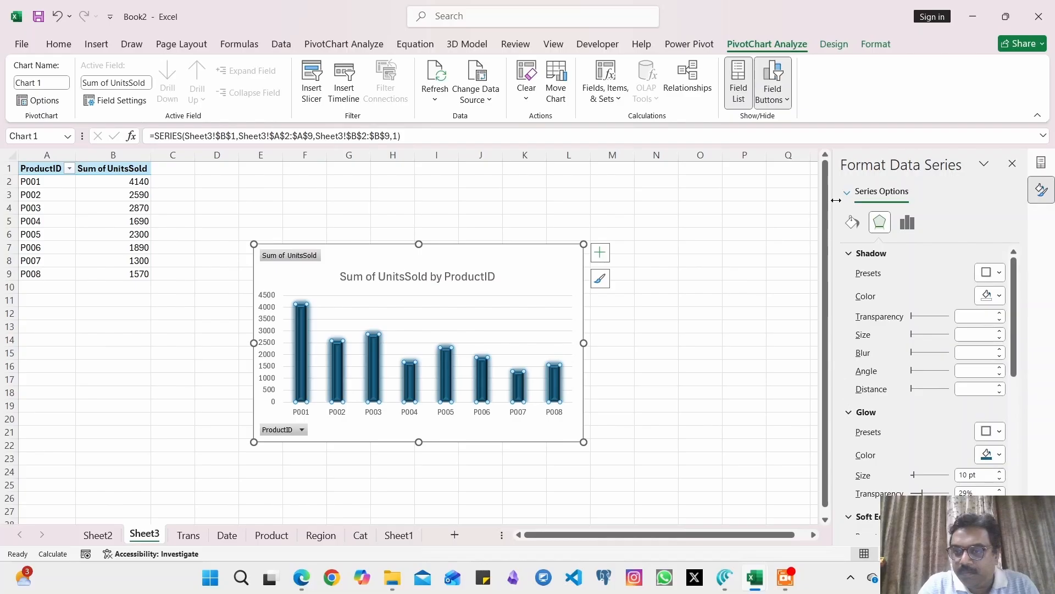
{"action": "left_click", "coordinate": [852, 222]}
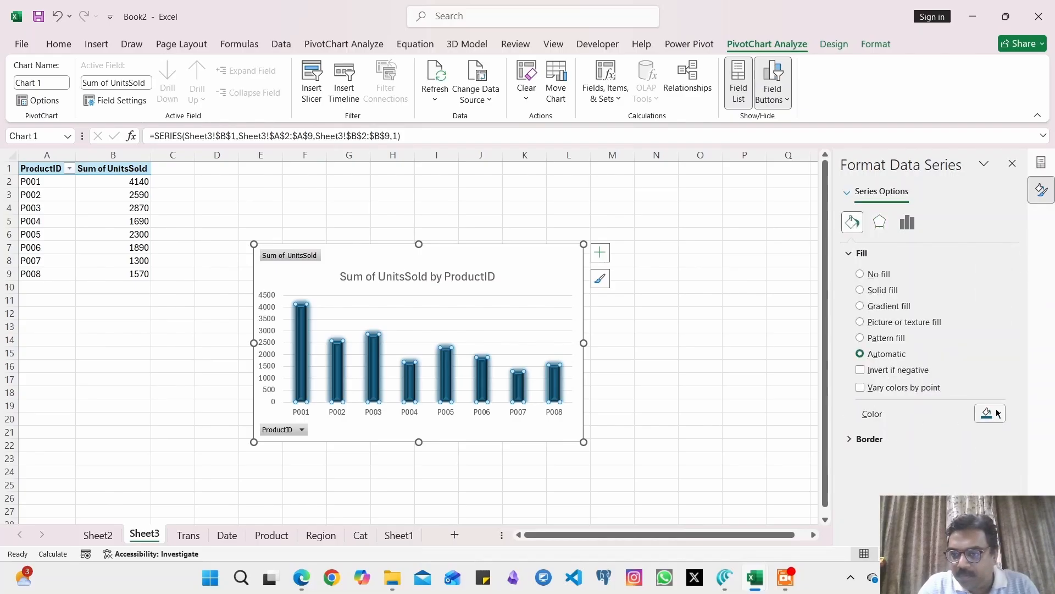
{"action": "left_click", "coordinate": [888, 308]}
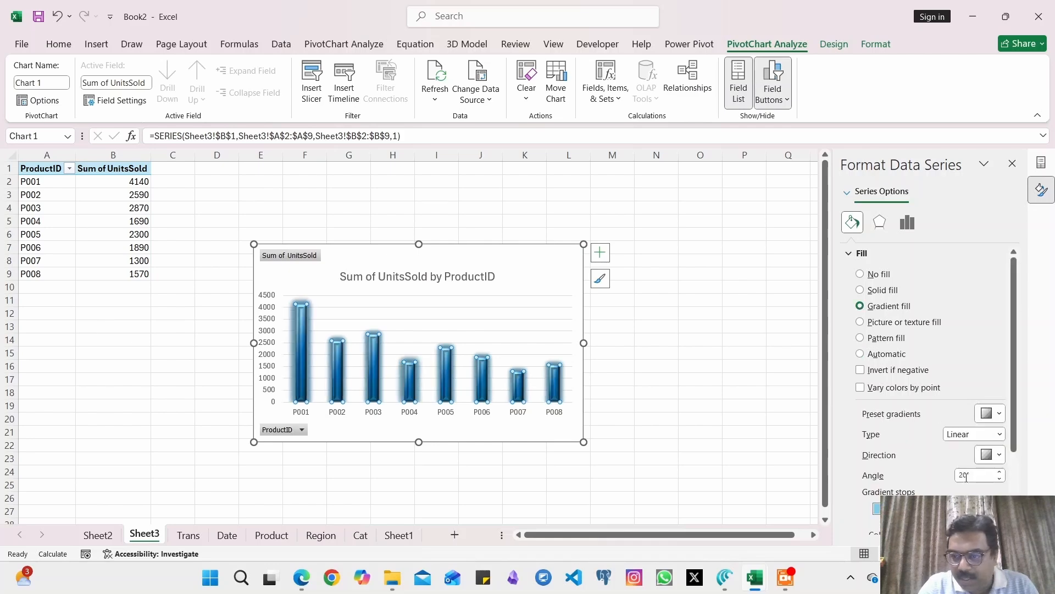
{"action": "left_click_drag", "start_coordinate": [1015, 418], "coordinate": [1032, 494]}
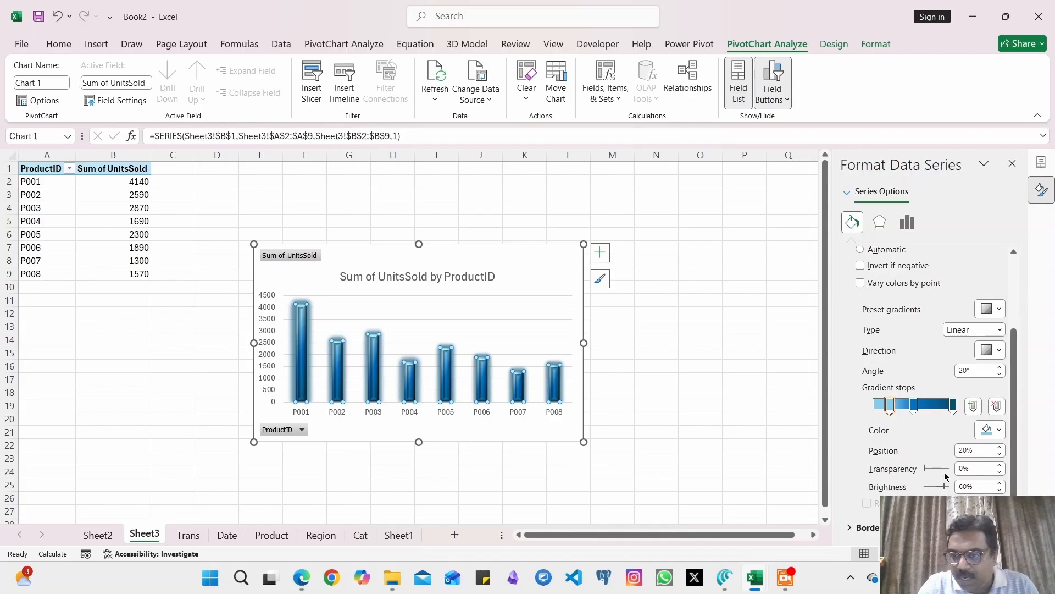
{"action": "left_click_drag", "start_coordinate": [925, 470], "coordinate": [938, 466]}
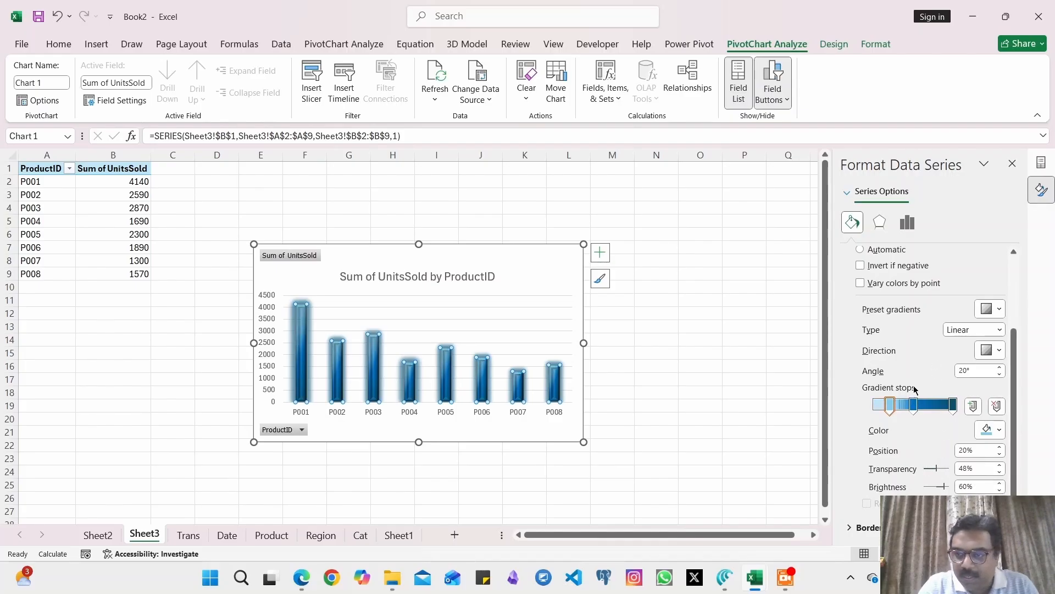
Try the Radial, Rectangular and Path gradient types on the columns, and return to Linear.
{"action": "left_click", "coordinate": [999, 330]}
{"action": "left_click", "coordinate": [985, 357]}
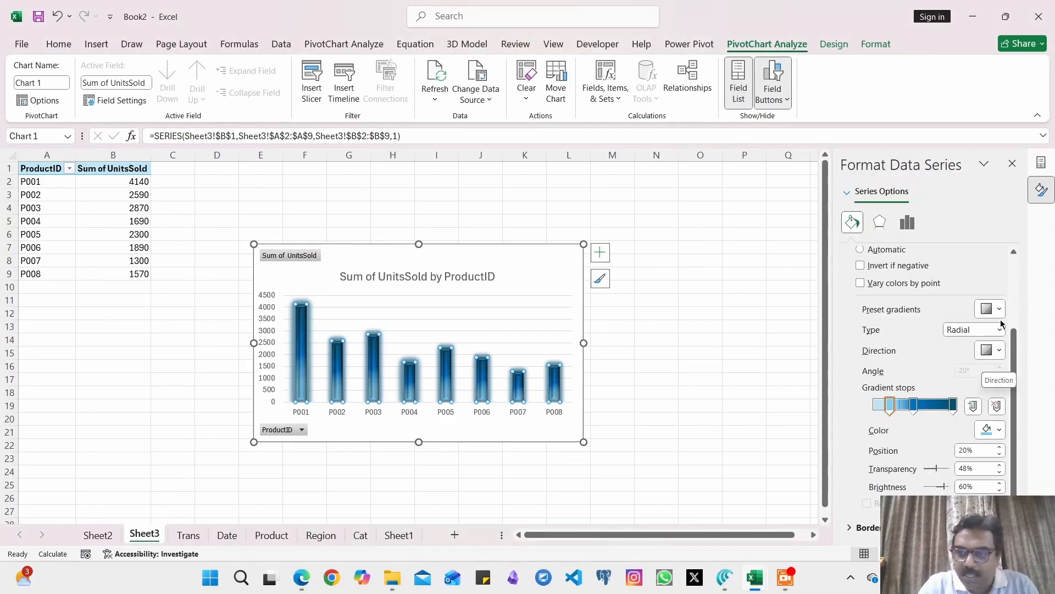
{"action": "left_click", "coordinate": [999, 329]}
{"action": "left_click", "coordinate": [982, 370]}
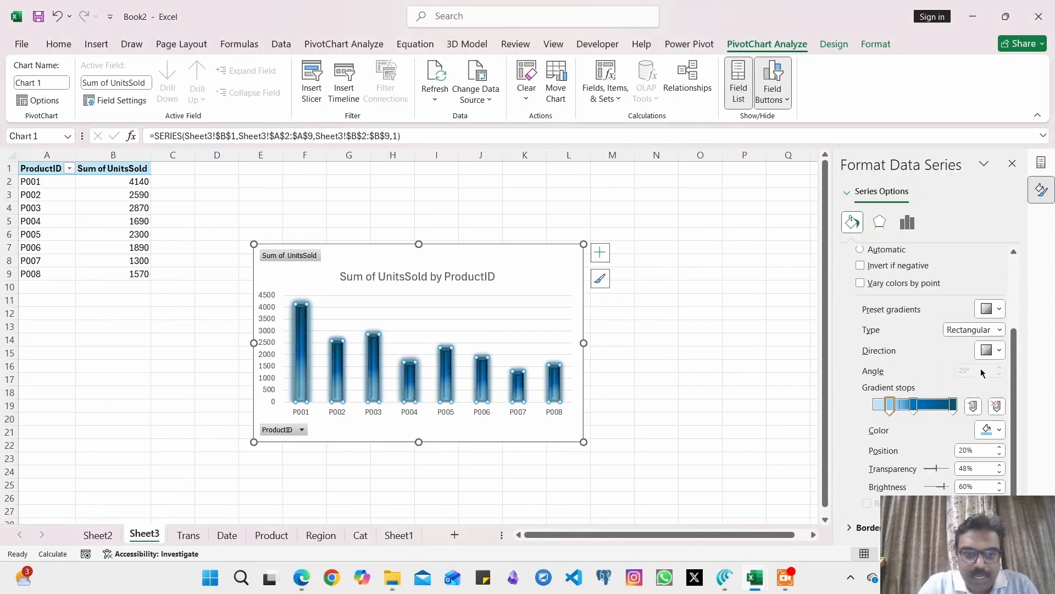
{"action": "left_click", "coordinate": [999, 329]}
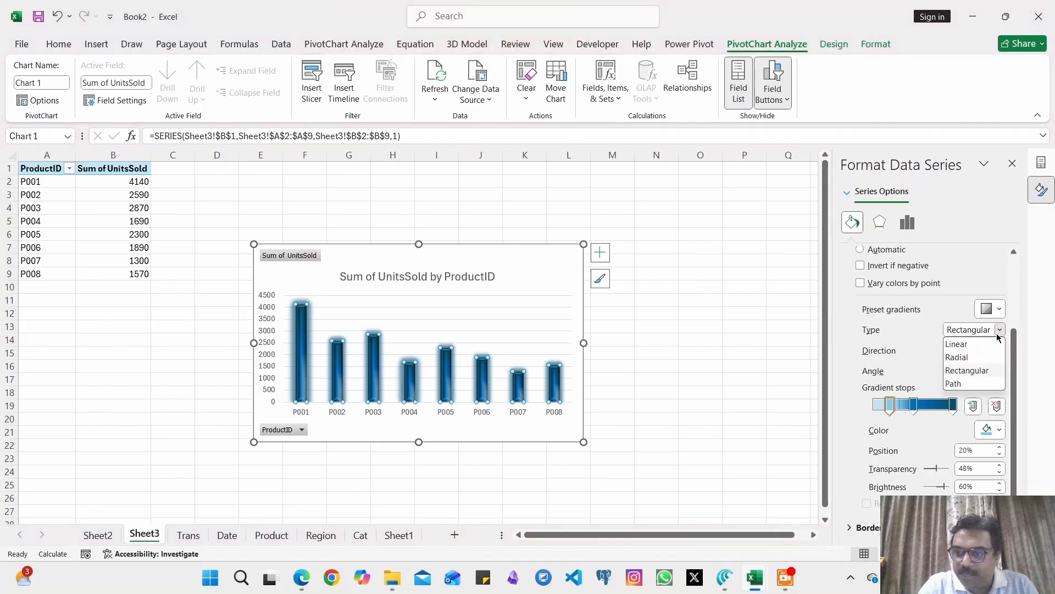
{"action": "left_click", "coordinate": [967, 383]}
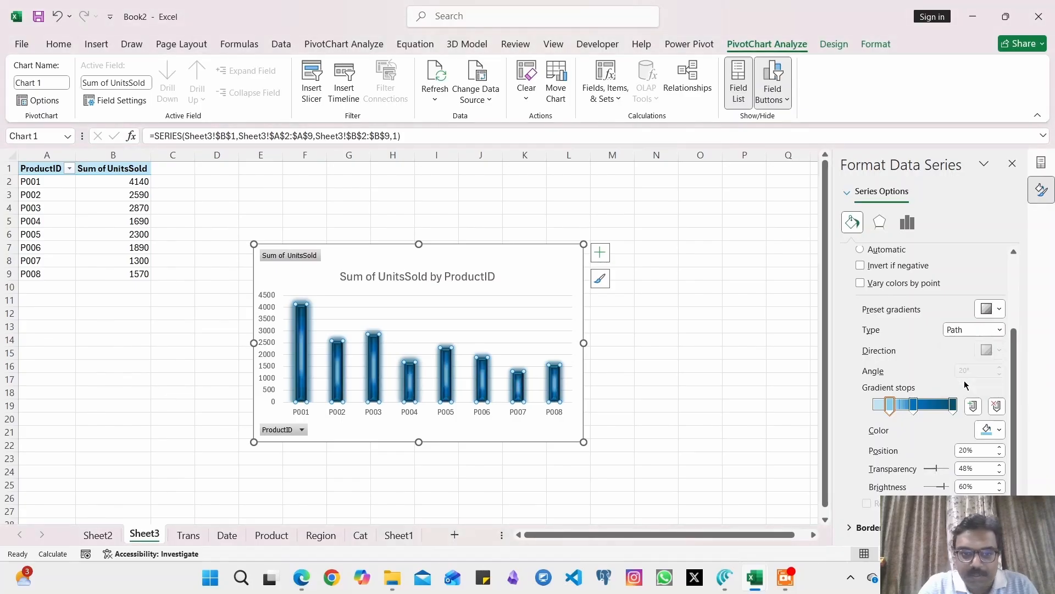
{"action": "left_click", "coordinate": [996, 329]}
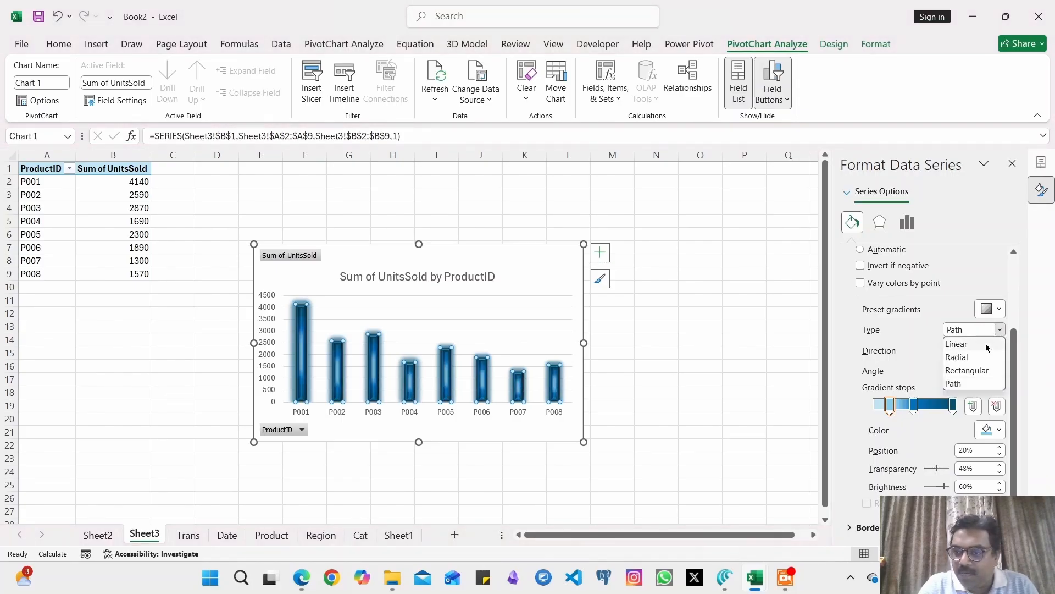
{"action": "left_click", "coordinate": [979, 344]}
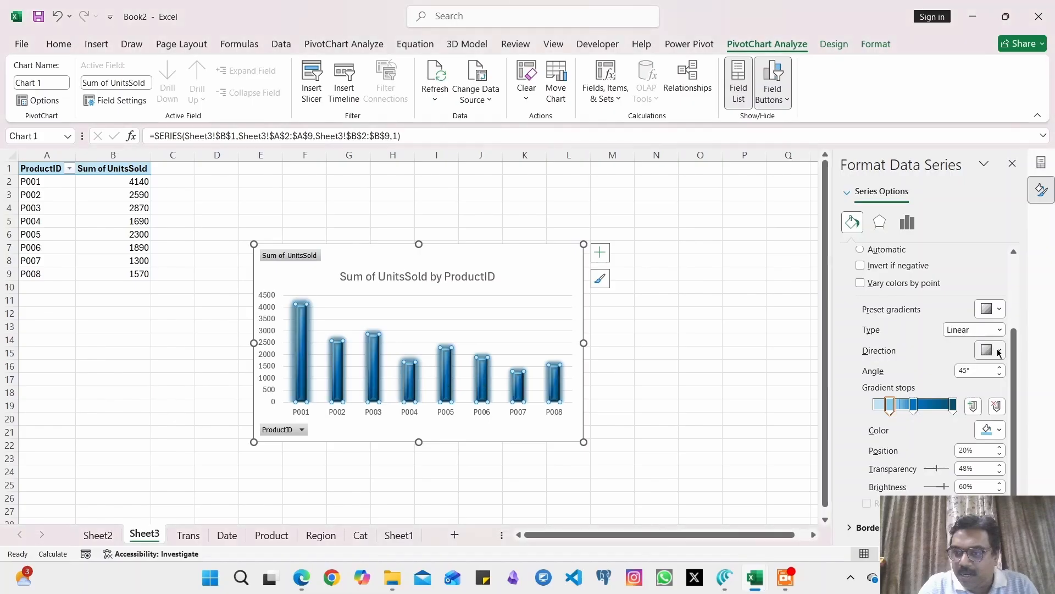
Pick another direction for the columns' linear gradient and set its angle to 45°.
{"action": "left_click", "coordinate": [999, 351]}
{"action": "left_click", "coordinate": [962, 379]}
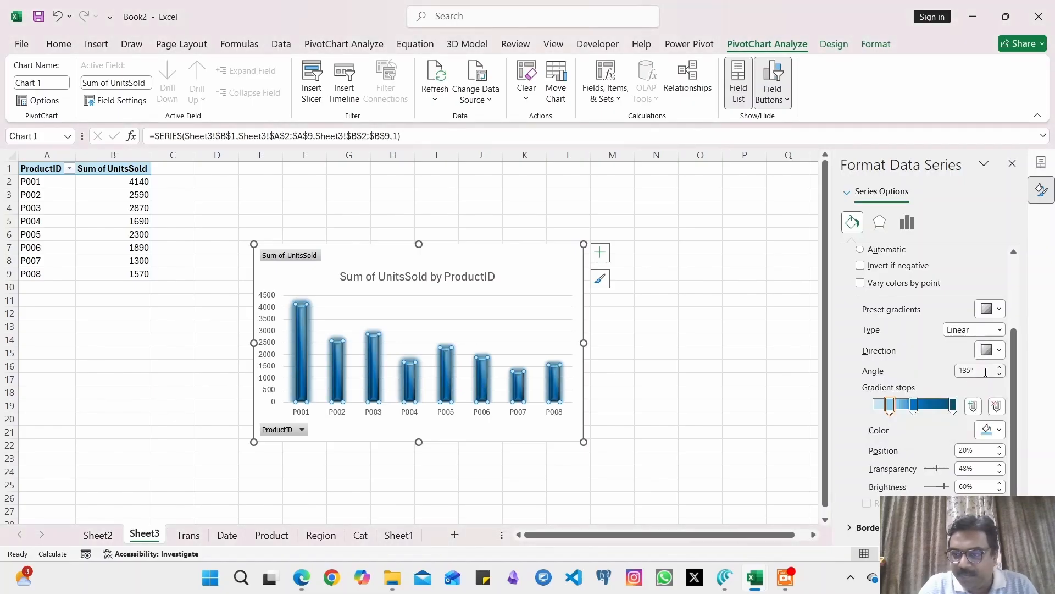
{"action": "left_click_drag", "start_coordinate": [969, 370], "coordinate": [962, 372]}
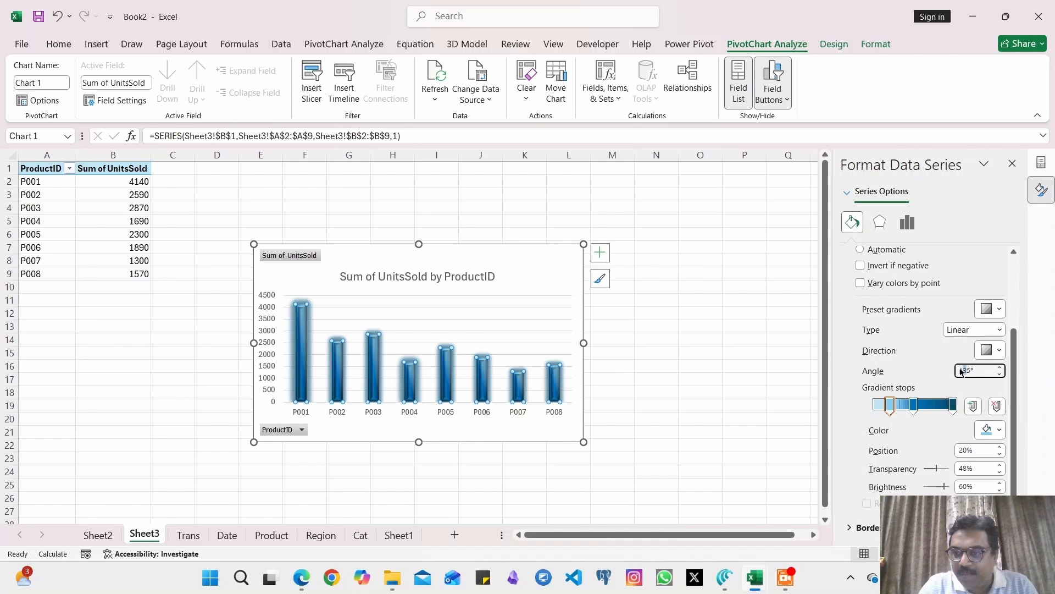
{"action": "type", "text": "4"}
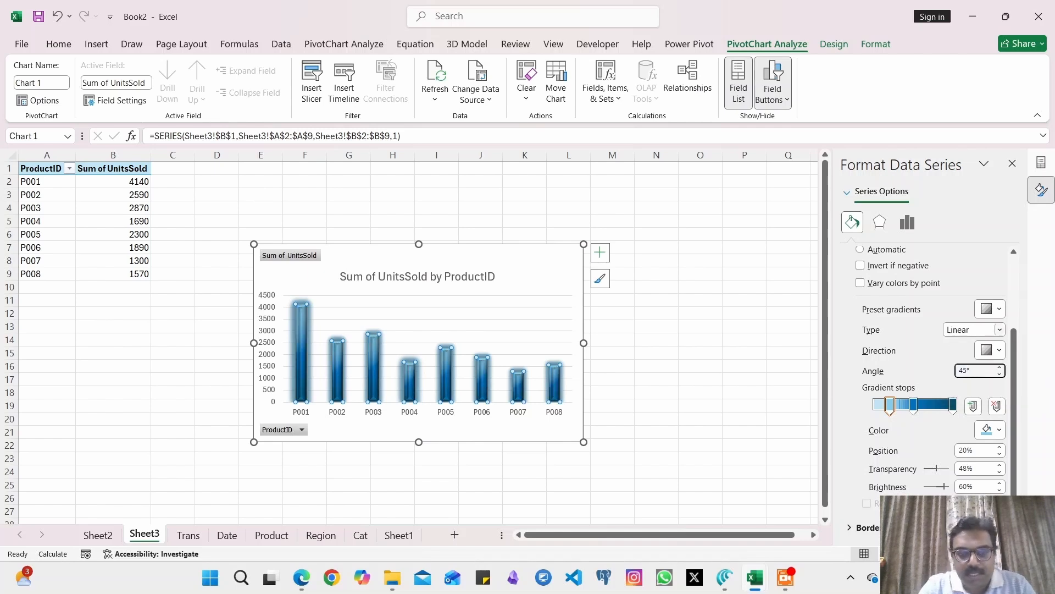
Turn on Invert if negative for the columns' gradient fill.
{"action": "scroll", "coordinate": [856, 301], "scroll_direction": "up", "scroll_amount": 3}
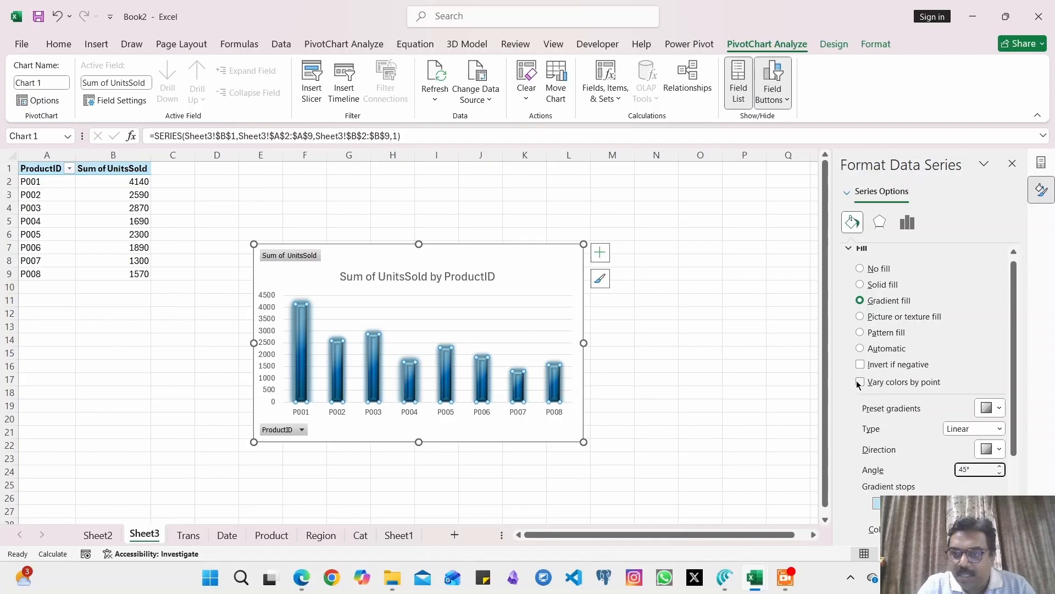
{"action": "left_click", "coordinate": [861, 364]}
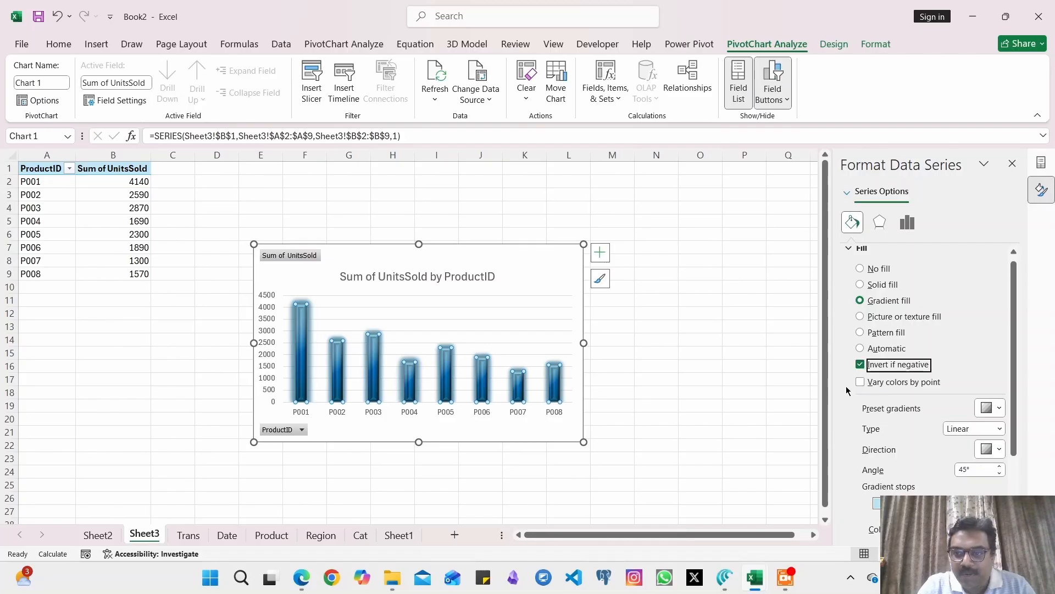
{"action": "scroll", "coordinate": [846, 391], "scroll_direction": "down", "scroll_amount": 3}
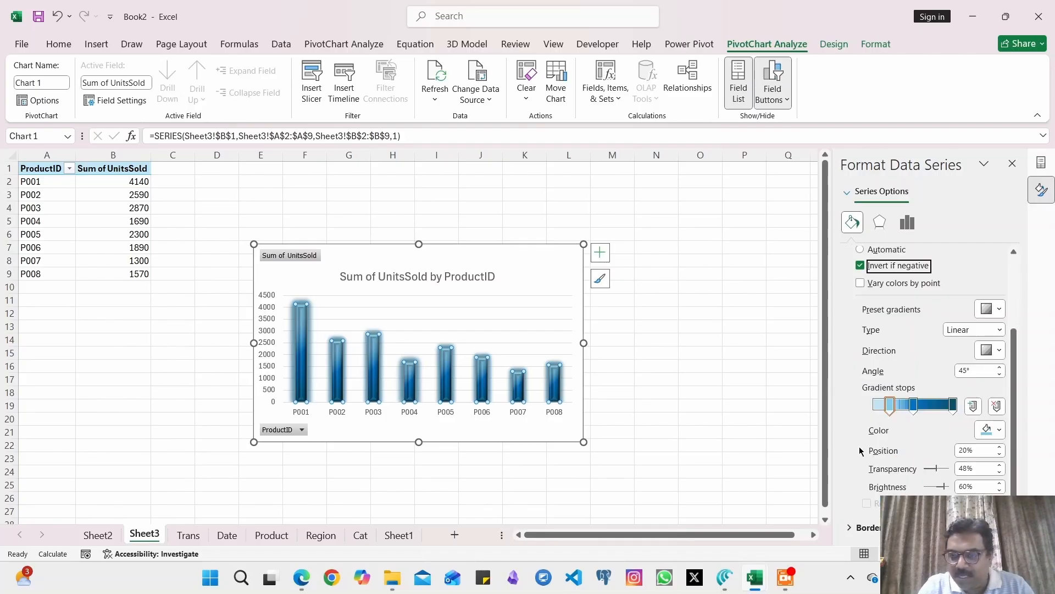
Apply a different lighting preset to the 3-D format of the UnitsSold columns.
{"action": "left_click", "coordinate": [879, 222]}
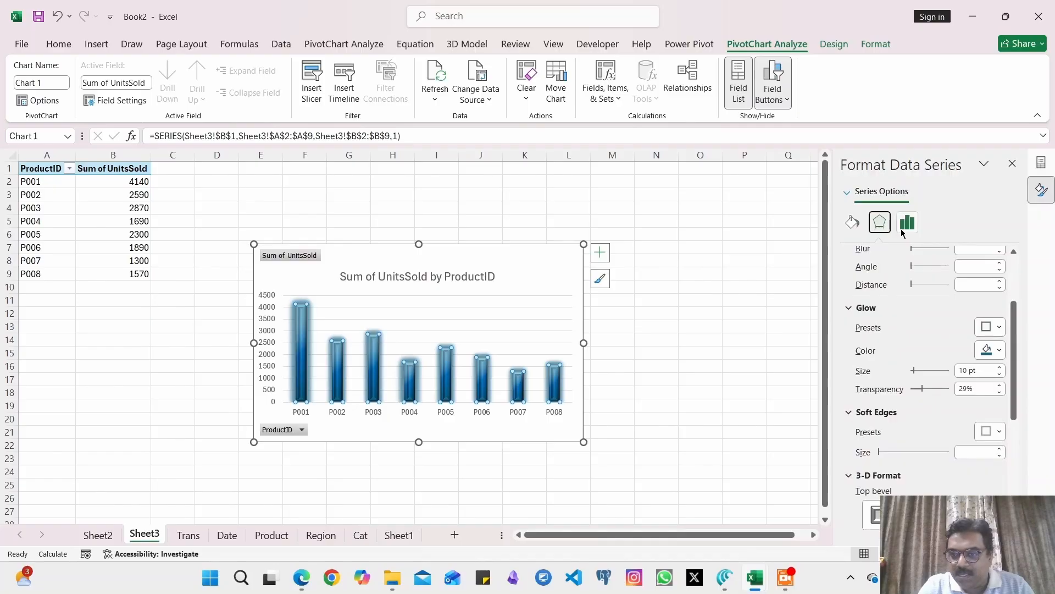
{"action": "scroll", "coordinate": [892, 435], "scroll_direction": "down", "scroll_amount": 2}
{"action": "scroll", "coordinate": [892, 435], "scroll_direction": "down", "scroll_amount": 3}
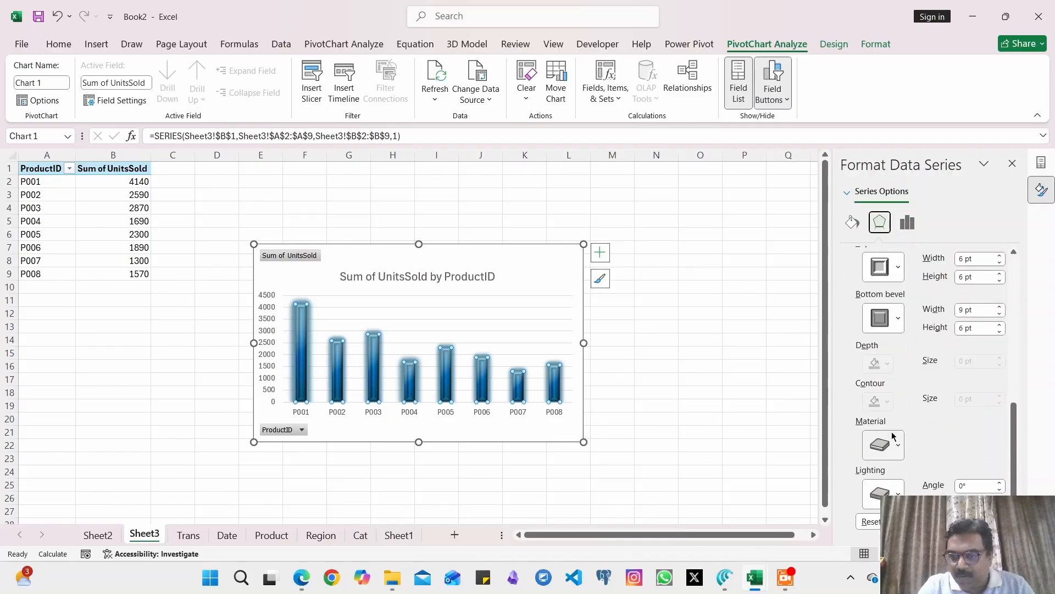
{"action": "left_click", "coordinate": [884, 493]}
{"action": "left_click", "coordinate": [954, 332]}
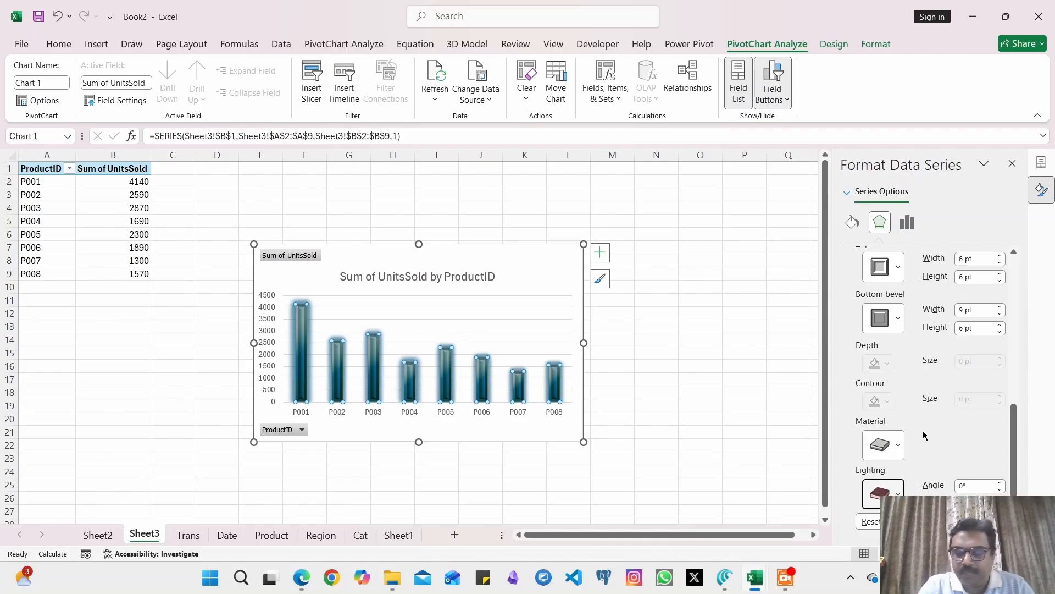
Set the gap width of the UnitsSold columns to 100% and their series overlap to 97%.
{"action": "left_click", "coordinate": [906, 227]}
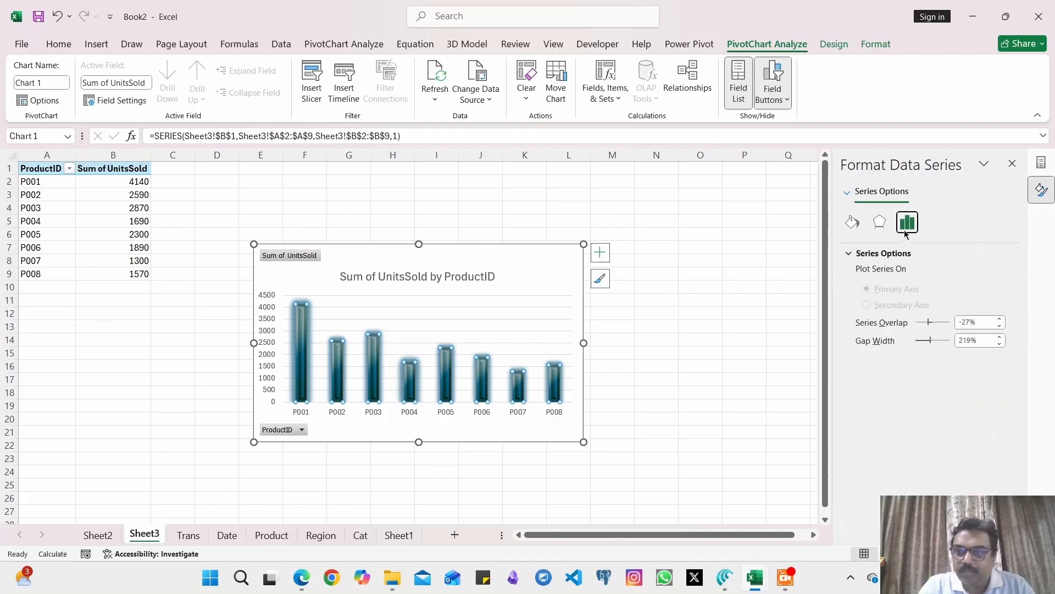
{"action": "left_click", "coordinate": [968, 341]}
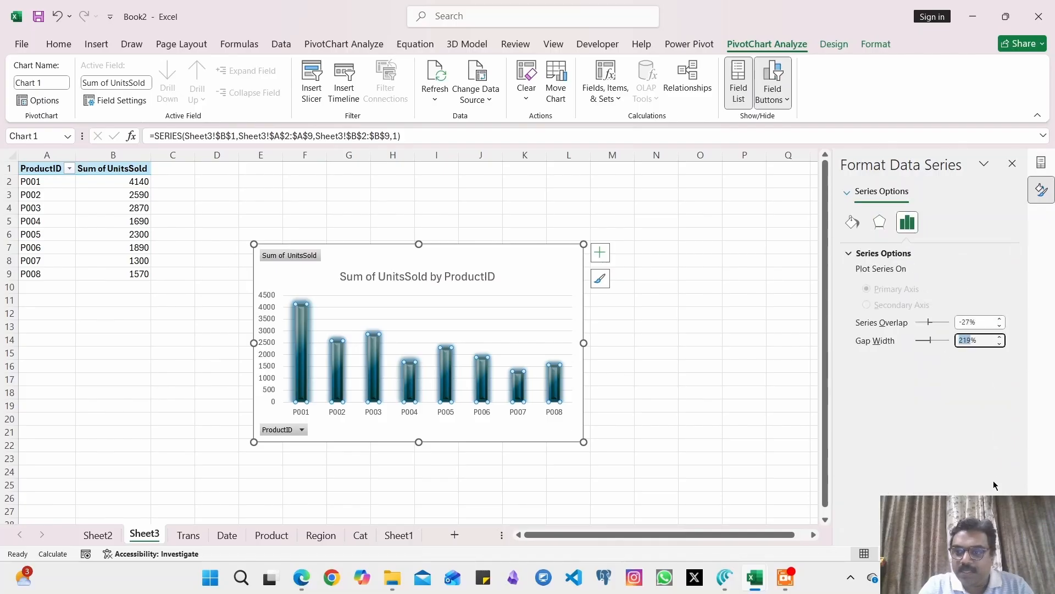
{"action": "type", "text": "100"}
{"action": "key", "text": "Return"}
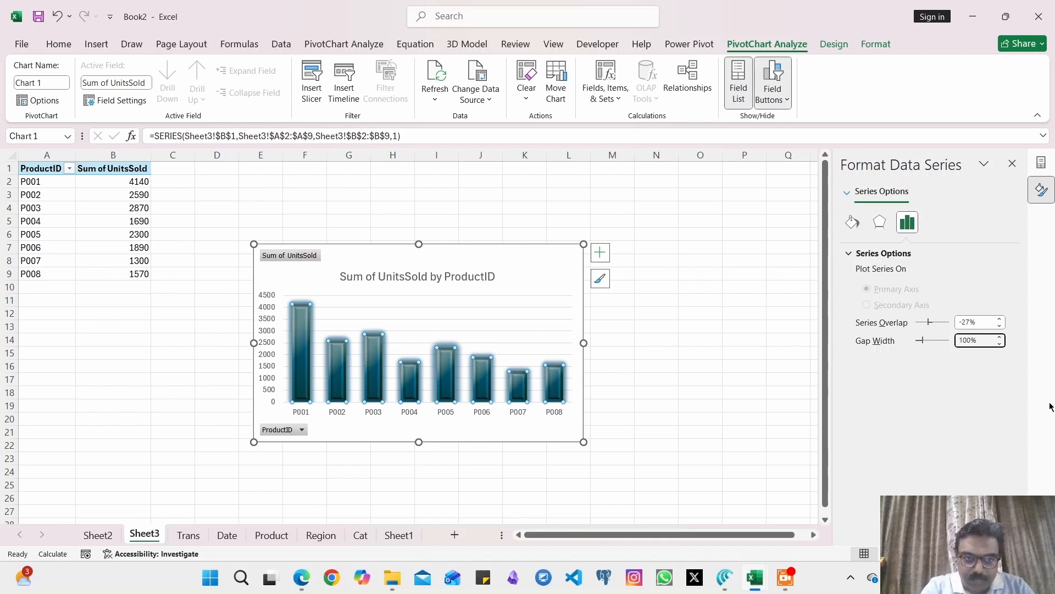
{"action": "left_click", "coordinate": [959, 324]}
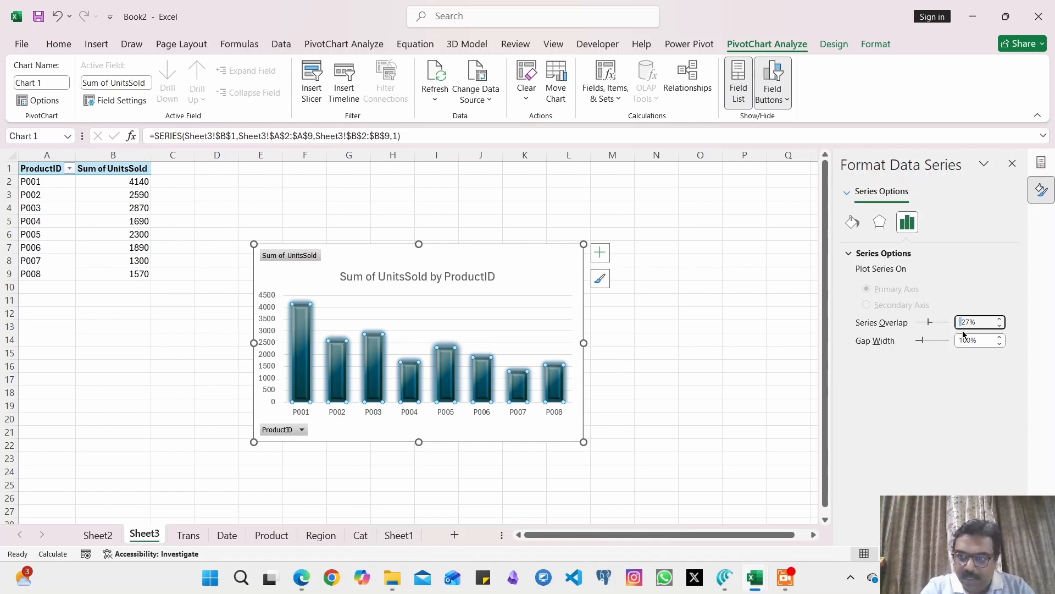
{"action": "key", "text": "Delete"}
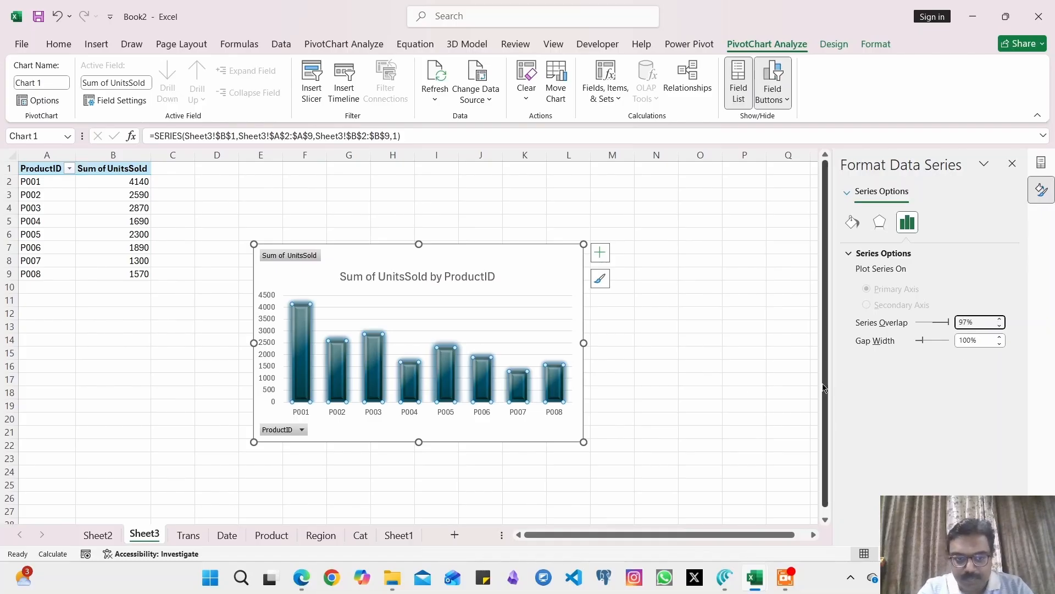
{"action": "left_click", "coordinate": [577, 436]}
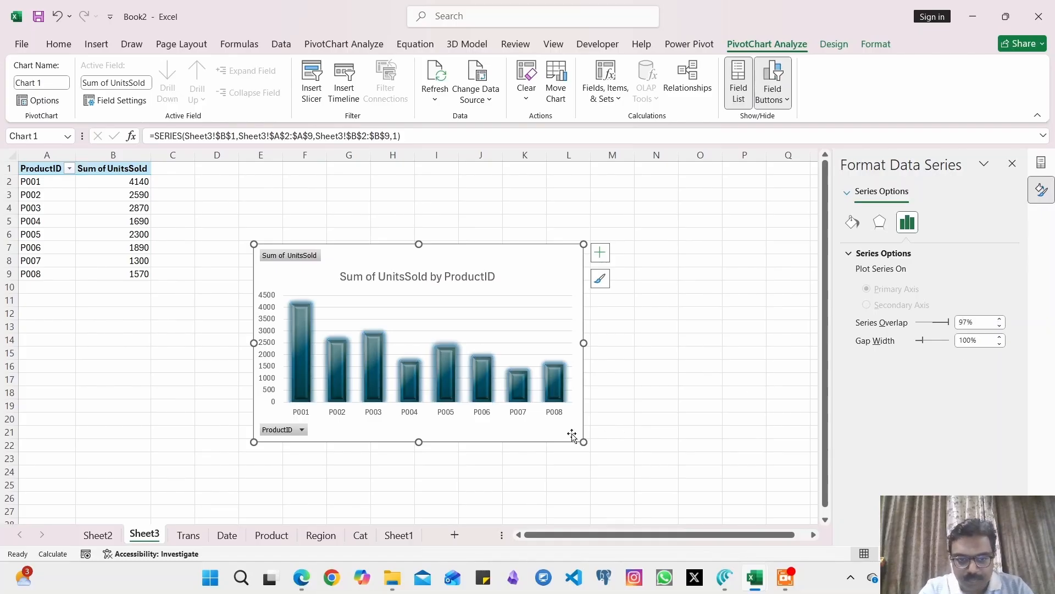
Insert the recommended Scatter chart from the data table on the Trans sheet.
{"action": "left_click", "coordinate": [185, 538]}
{"action": "left_click", "coordinate": [525, 289]}
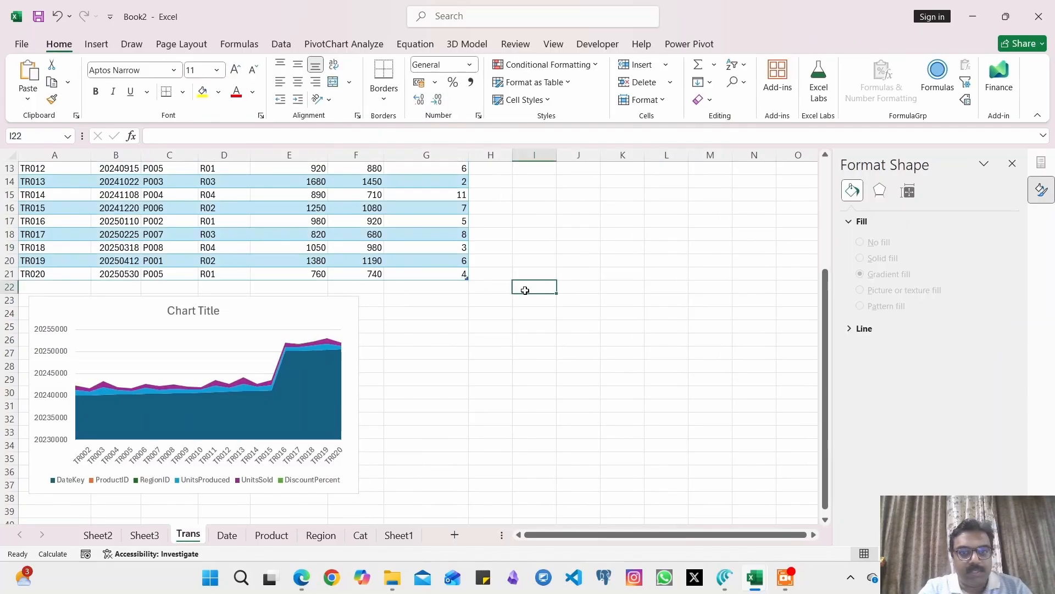
{"action": "scroll", "coordinate": [405, 353], "scroll_direction": "up", "scroll_amount": 4}
{"action": "left_click", "coordinate": [169, 273]}
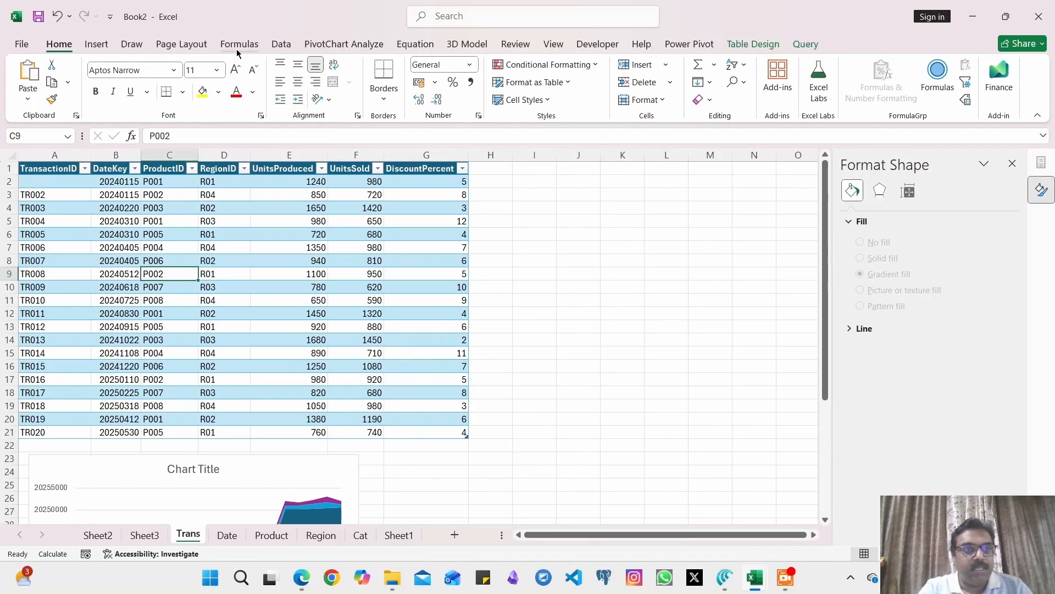
{"action": "left_click", "coordinate": [96, 47]}
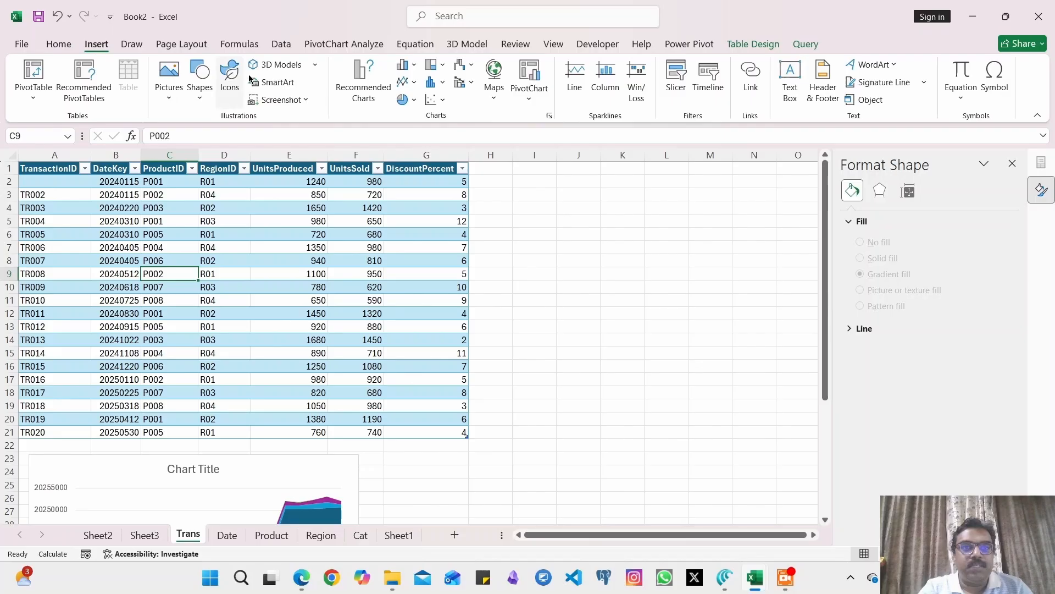
{"action": "left_click", "coordinate": [374, 91]}
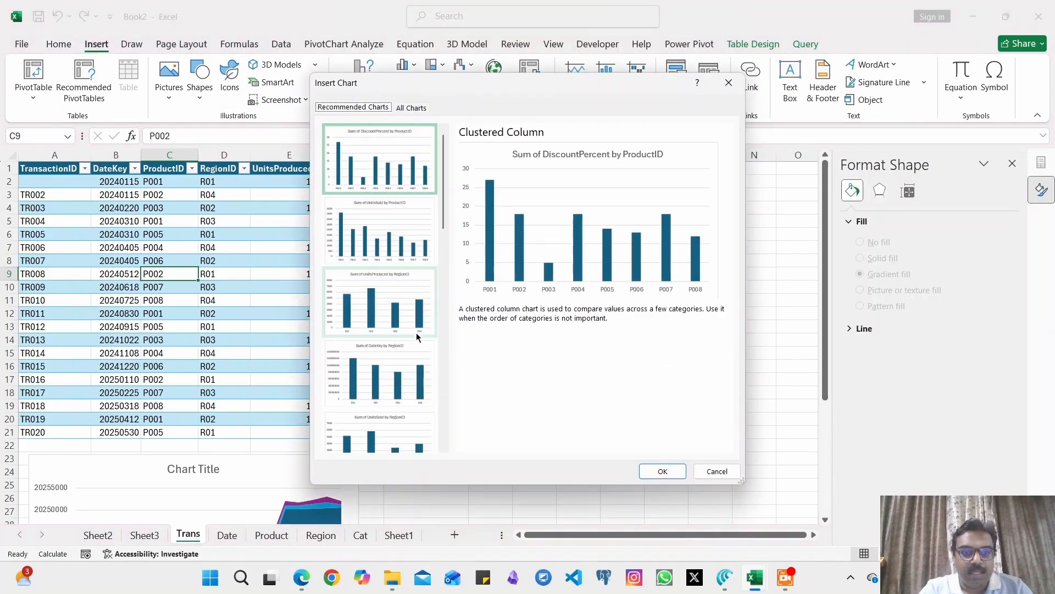
{"action": "scroll", "coordinate": [417, 335], "scroll_direction": "down", "scroll_amount": 5}
{"action": "scroll", "coordinate": [417, 337], "scroll_direction": "up", "scroll_amount": 5}
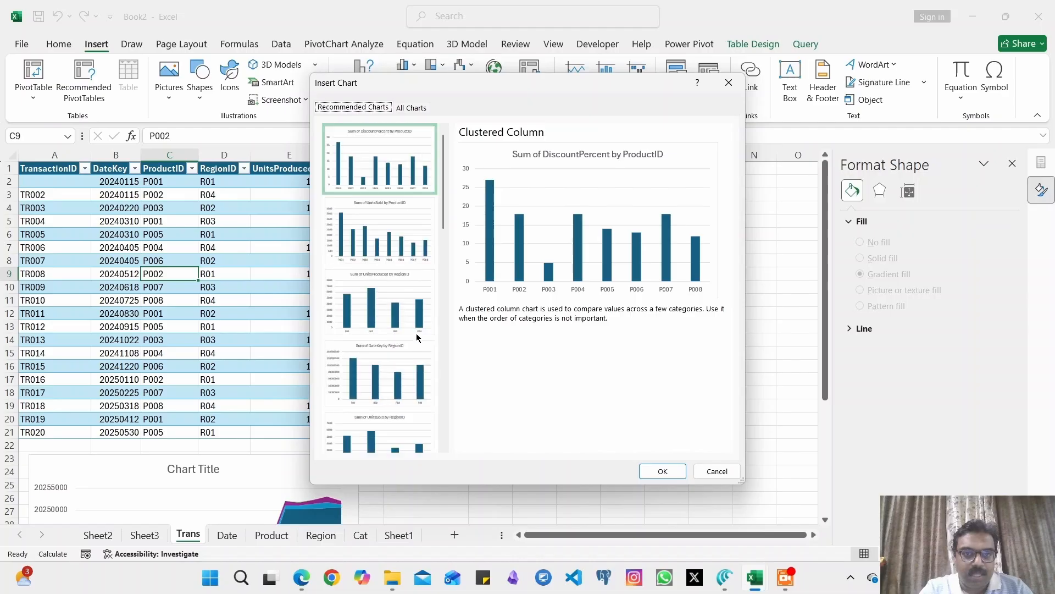
{"action": "scroll", "coordinate": [416, 338], "scroll_direction": "down", "scroll_amount": 5}
{"action": "left_click", "coordinate": [365, 265]}
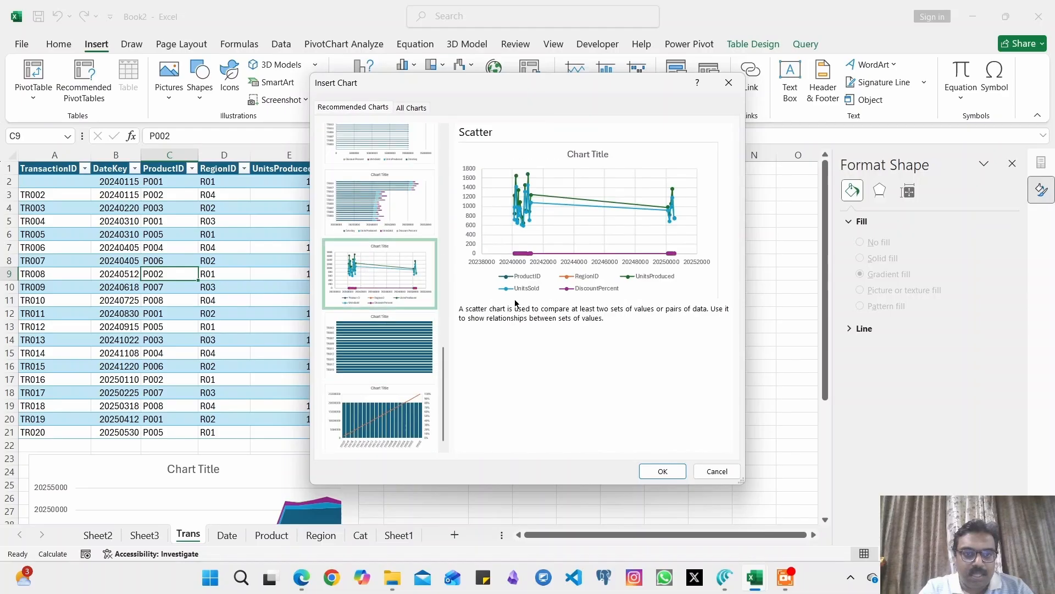
{"action": "left_click", "coordinate": [651, 471]}
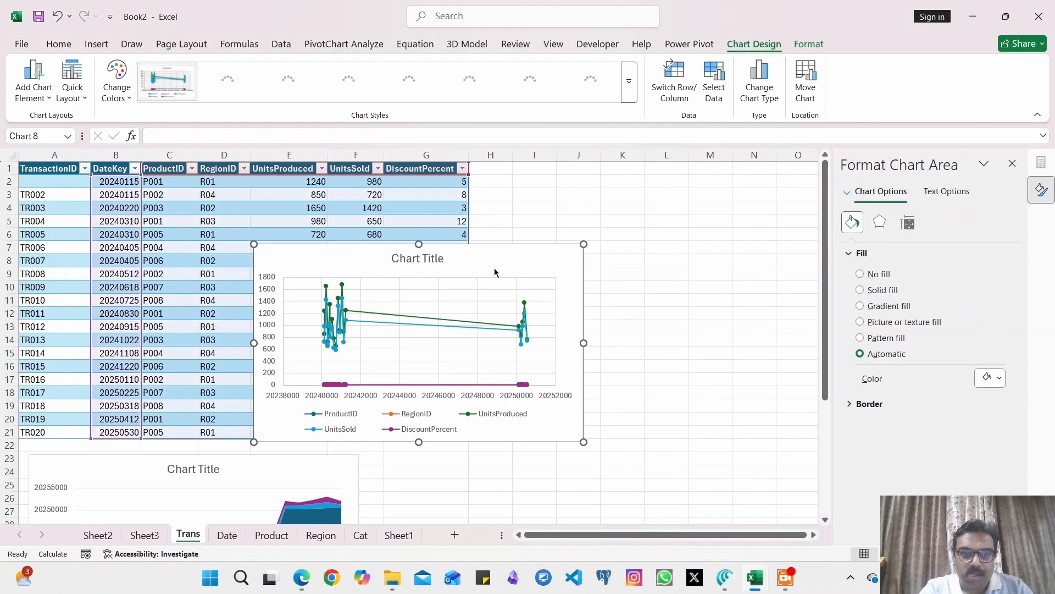
Move the scatter chart below the Trans table, beside the area chart, and select its DiscountPercent series.
{"action": "left_click_drag", "start_coordinate": [494, 268], "coordinate": [671, 382]}
{"action": "scroll", "coordinate": [664, 377], "scroll_direction": "down", "scroll_amount": 3}
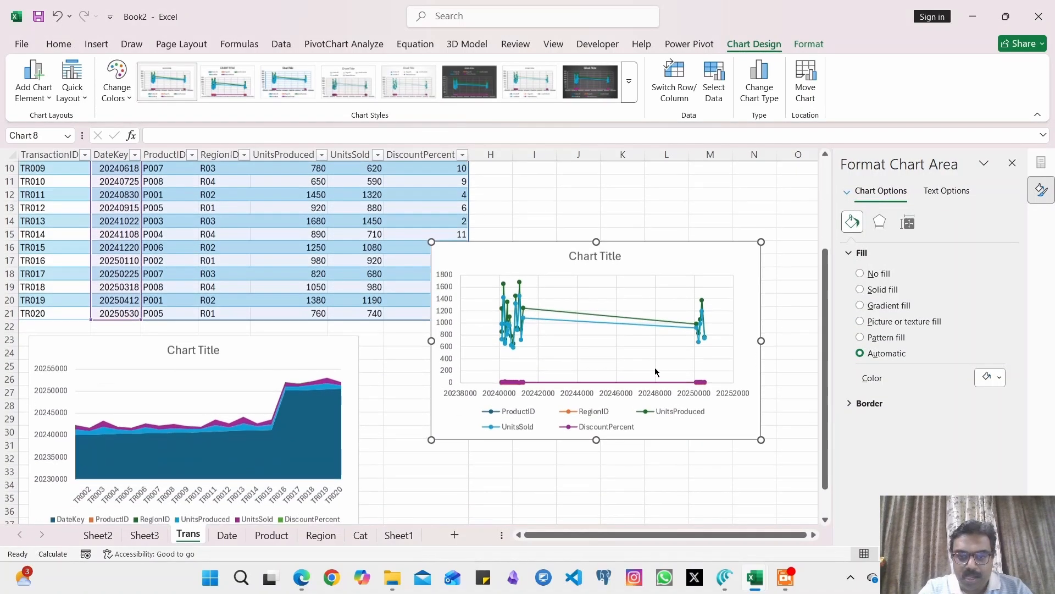
{"action": "scroll", "coordinate": [655, 372], "scroll_direction": "down", "scroll_amount": 1}
{"action": "left_click_drag", "start_coordinate": [665, 228], "coordinate": [657, 332]}
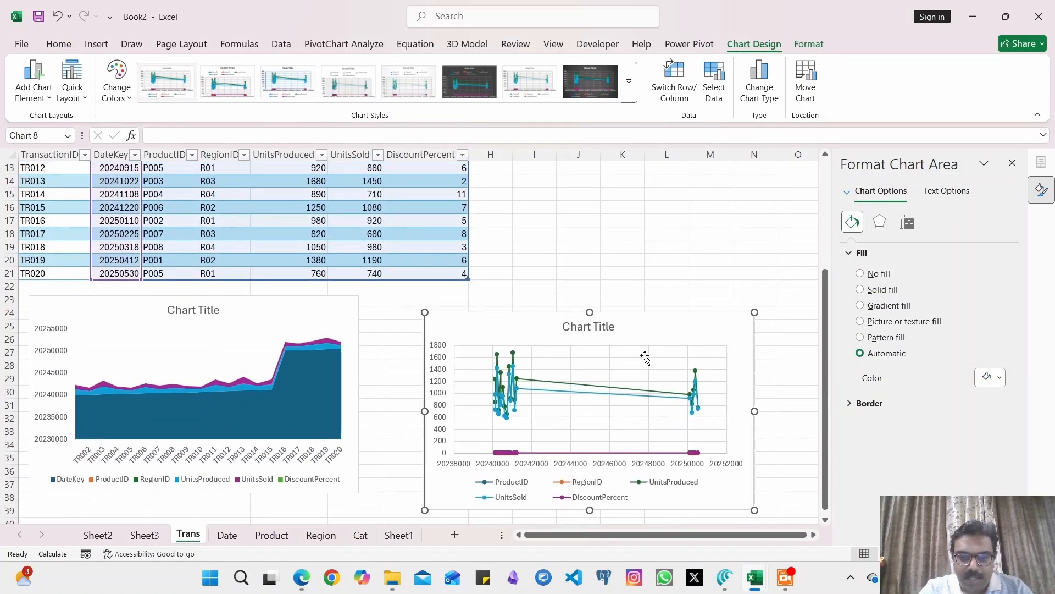
{"action": "left_click", "coordinate": [511, 454]}
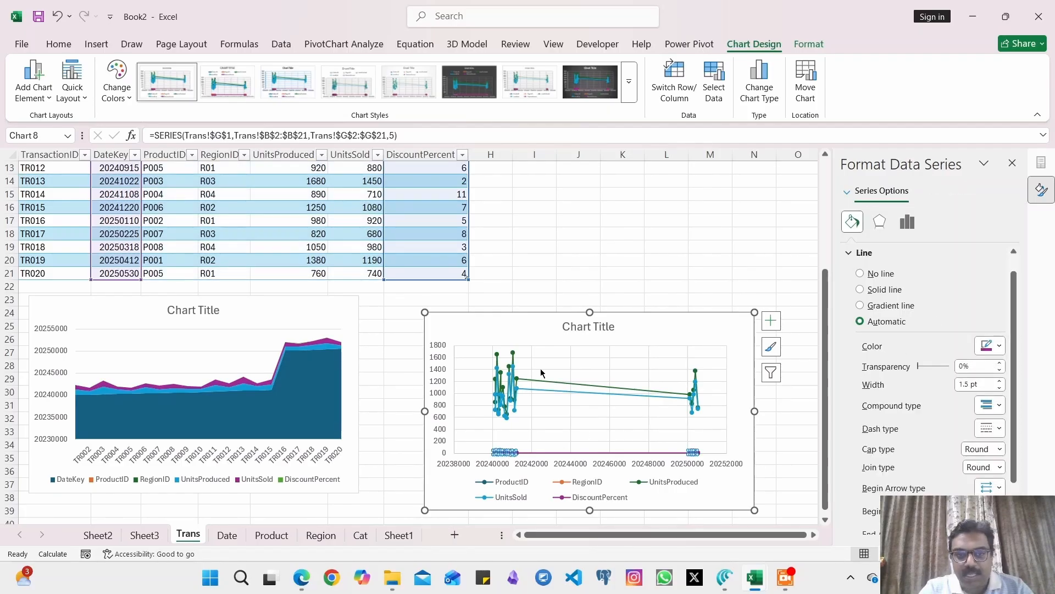
{"action": "scroll", "coordinate": [532, 255], "scroll_direction": "up", "scroll_amount": 3}
{"action": "scroll", "coordinate": [532, 257], "scroll_direction": "down", "scroll_amount": 4}
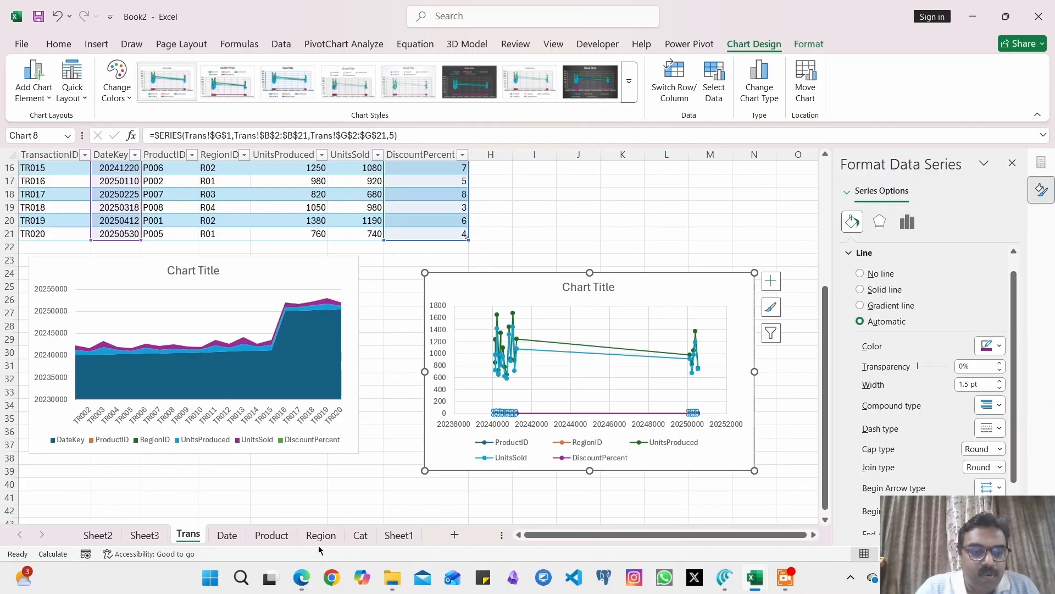
Insert a CategoryName slicer for the PivotTable on Sheet2 and place it beside the surface chart.
{"action": "left_click", "coordinate": [99, 535]}
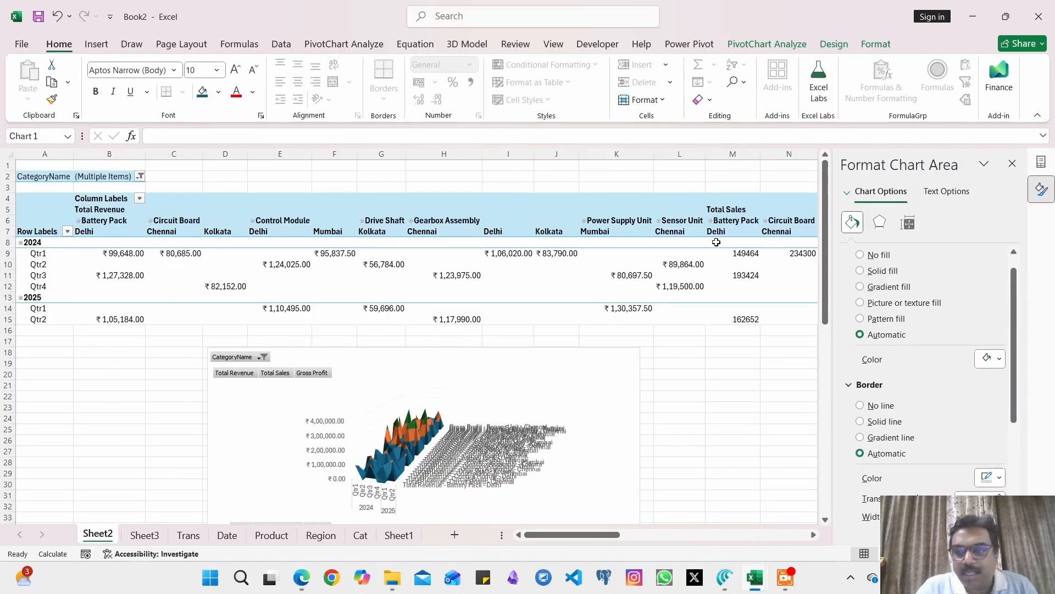
{"action": "left_click", "coordinate": [197, 202]}
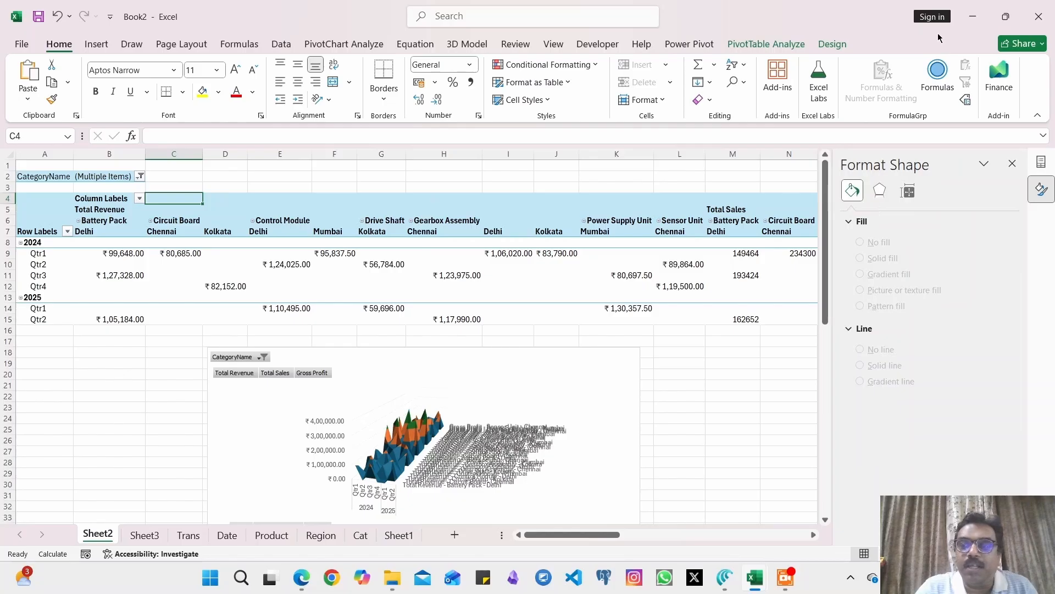
{"action": "left_click", "coordinate": [335, 46]}
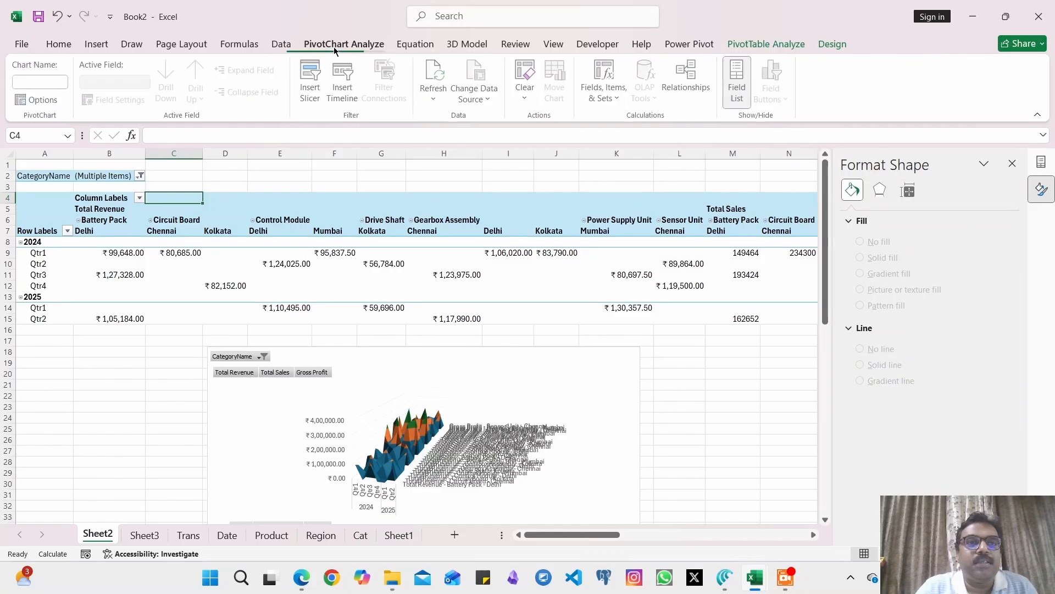
{"action": "left_click", "coordinate": [311, 81]}
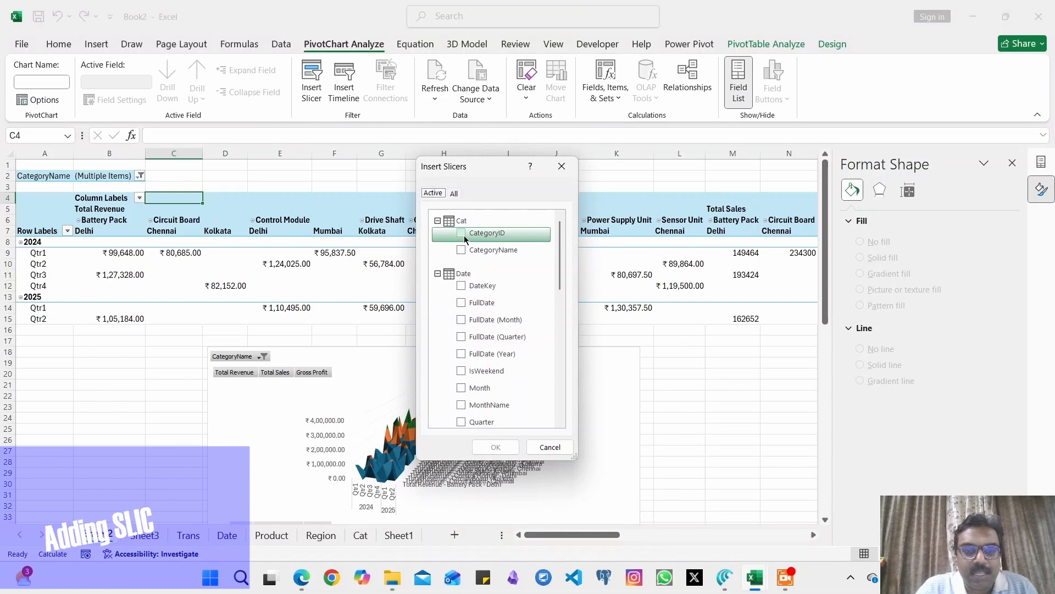
{"action": "left_click", "coordinate": [462, 250]}
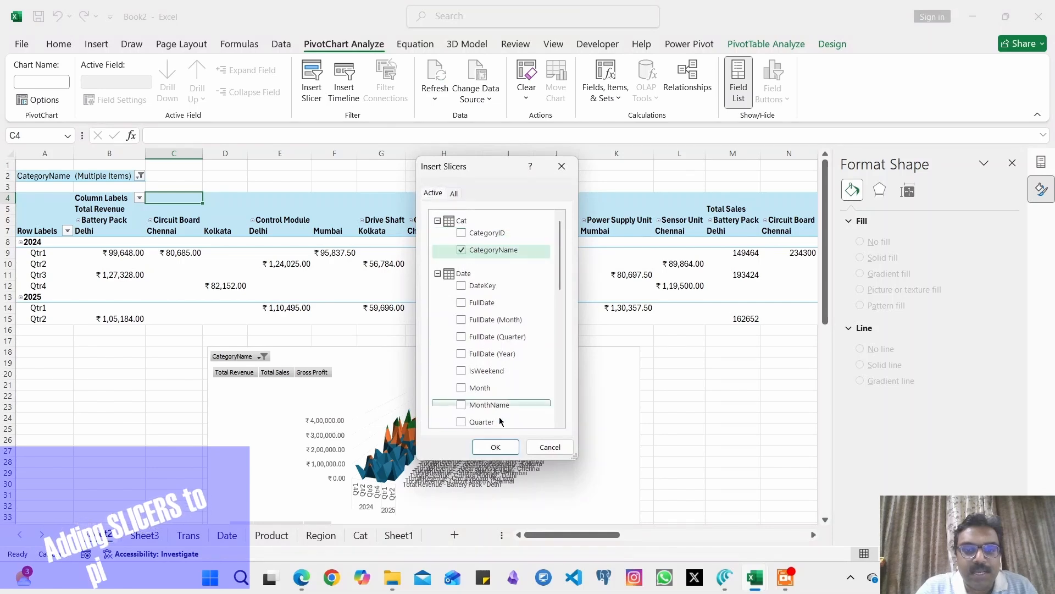
{"action": "left_click", "coordinate": [495, 447]}
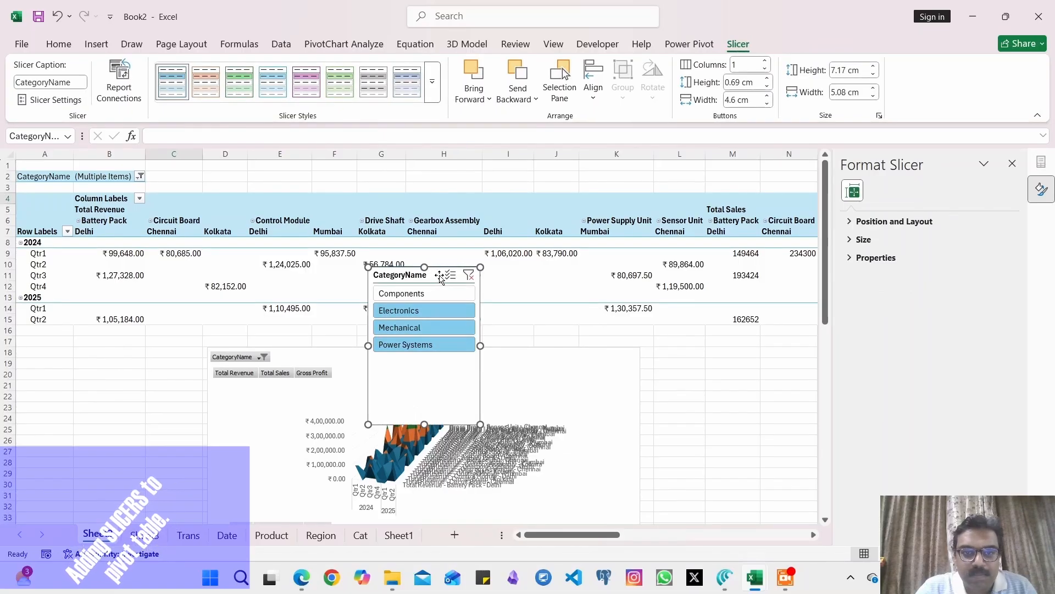
{"action": "left_click_drag", "start_coordinate": [440, 276], "coordinate": [742, 343]}
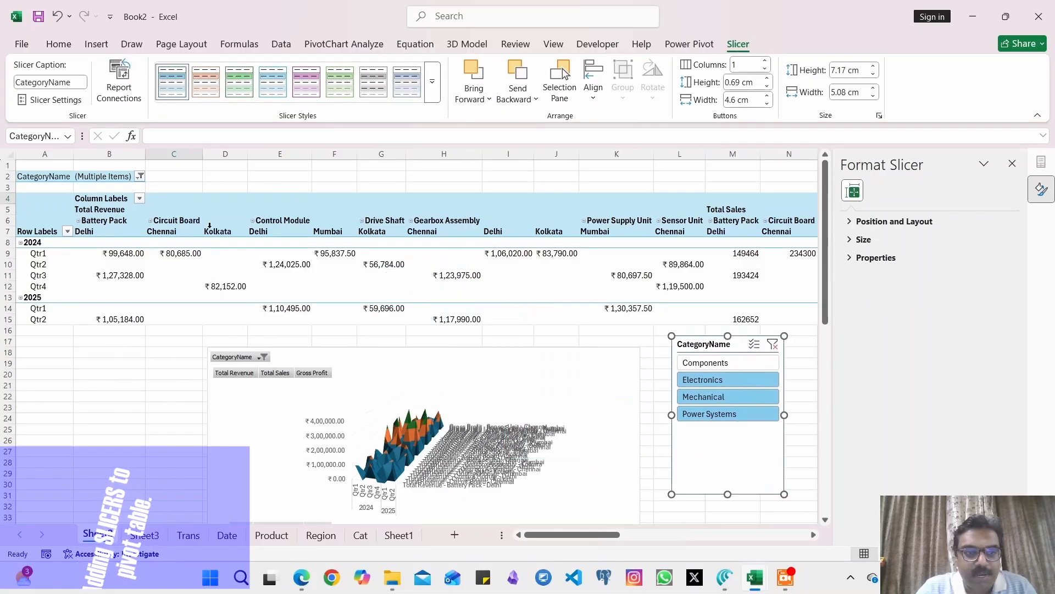
Use the slicer to filter to Mechanical, try combinations with Electronics and Power Systems, and add Components to include all categories.
{"action": "left_click", "coordinate": [706, 398]}
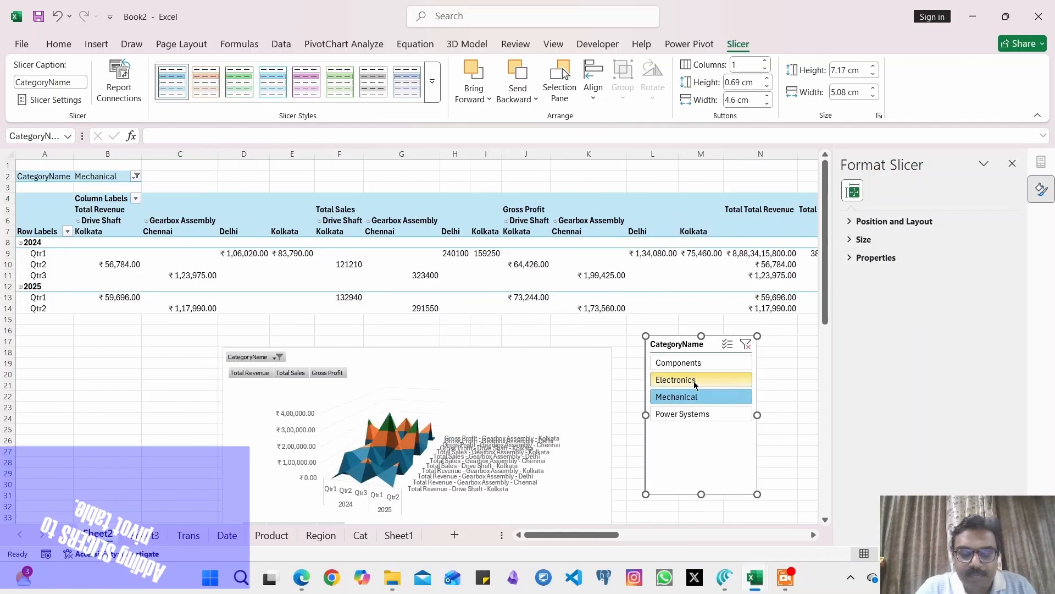
{"action": "left_click", "coordinate": [695, 381], "text": "ctrl"}
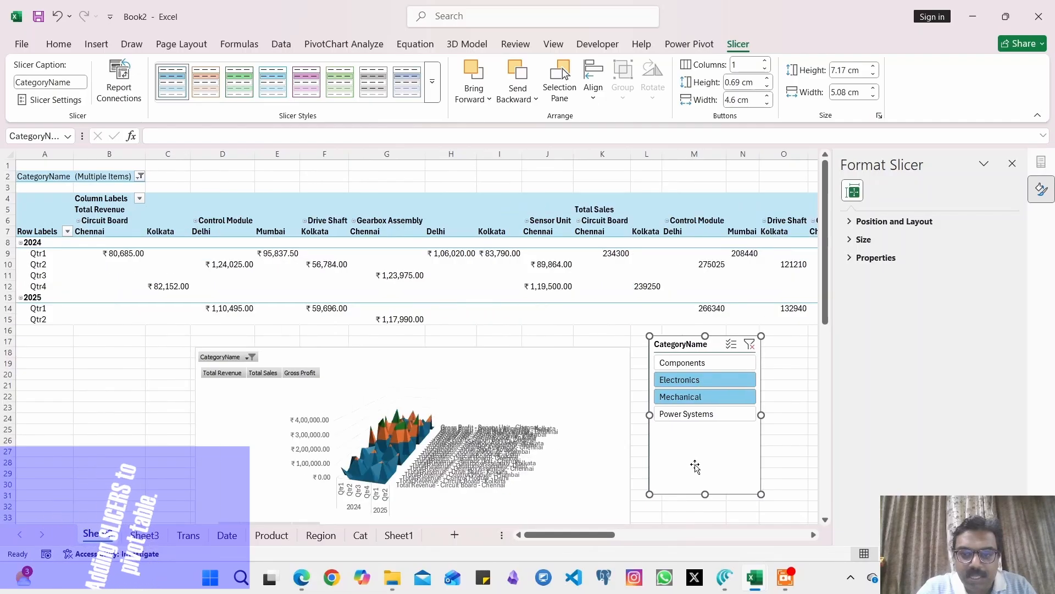
{"action": "left_click", "coordinate": [671, 417], "text": "shift"}
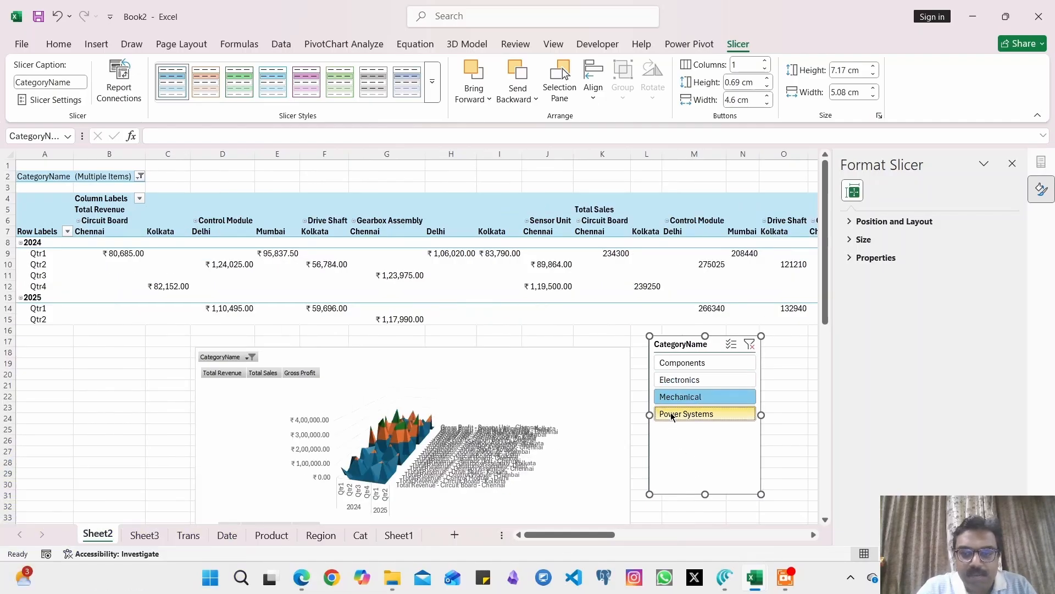
{"action": "left_click", "coordinate": [714, 382], "text": "ctrl"}
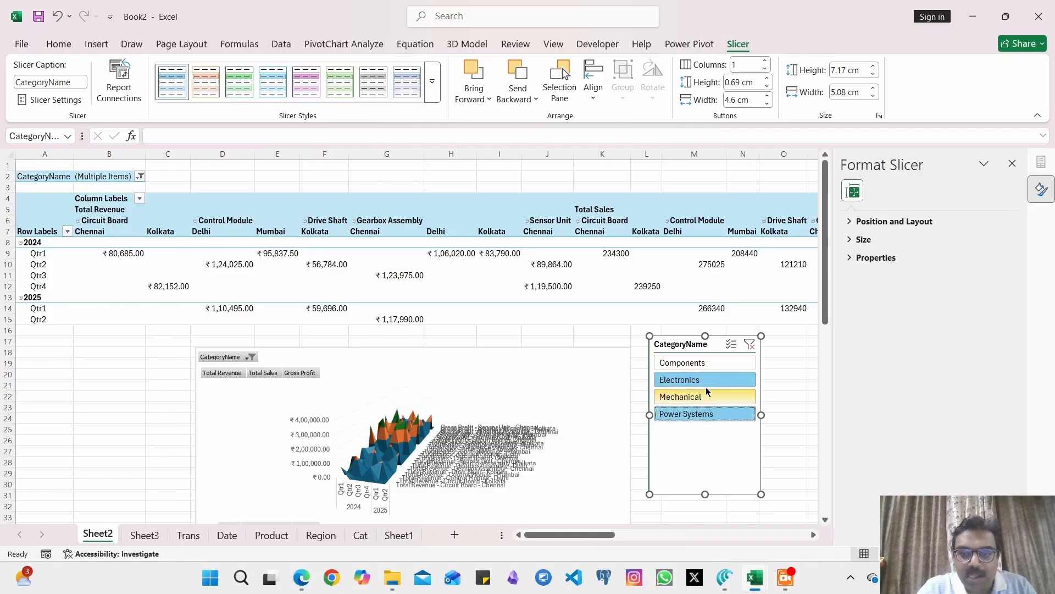
{"action": "left_click", "coordinate": [706, 415], "text": "ctrl"}
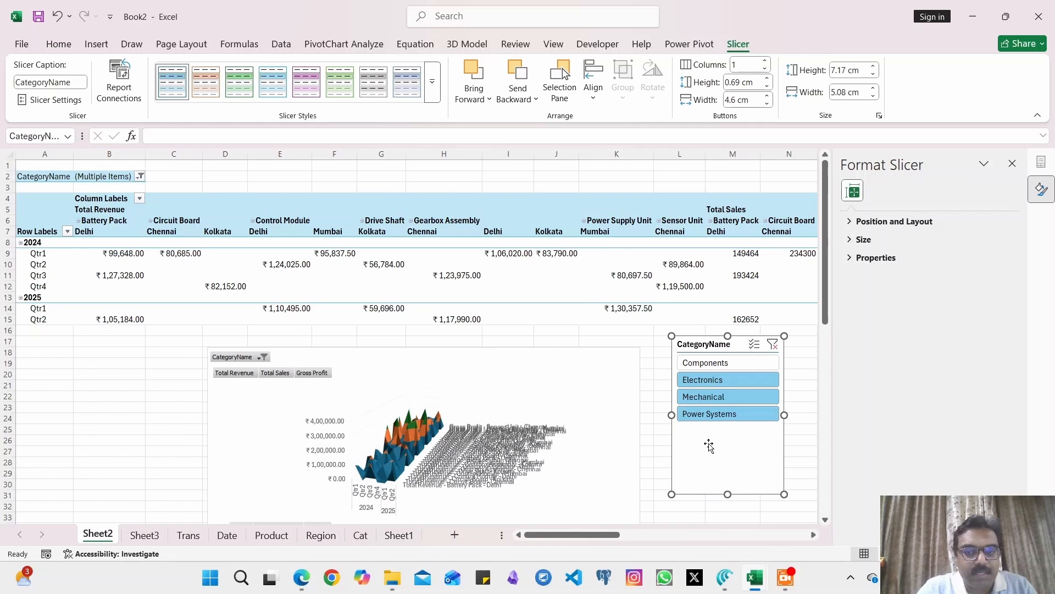
{"action": "left_click", "coordinate": [705, 364], "text": "ctrl"}
{"action": "left_click_drag", "start_coordinate": [727, 473], "coordinate": [709, 473]}
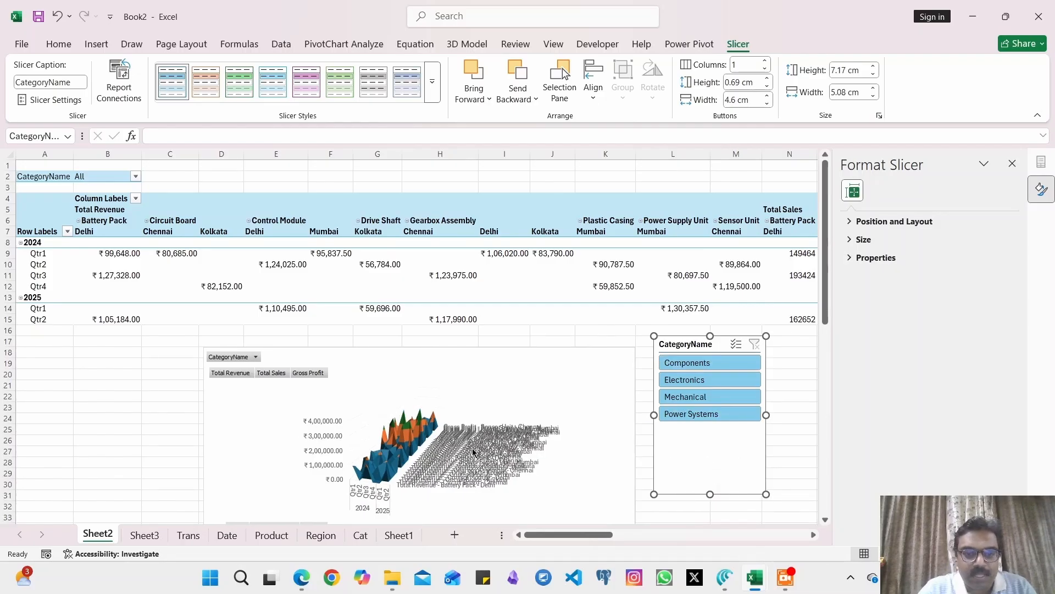
Filter the PivotTable with the slicer to Power Systems alone, Mechanical alone, and finally Electronics alone.
{"action": "left_click", "coordinate": [699, 416]}
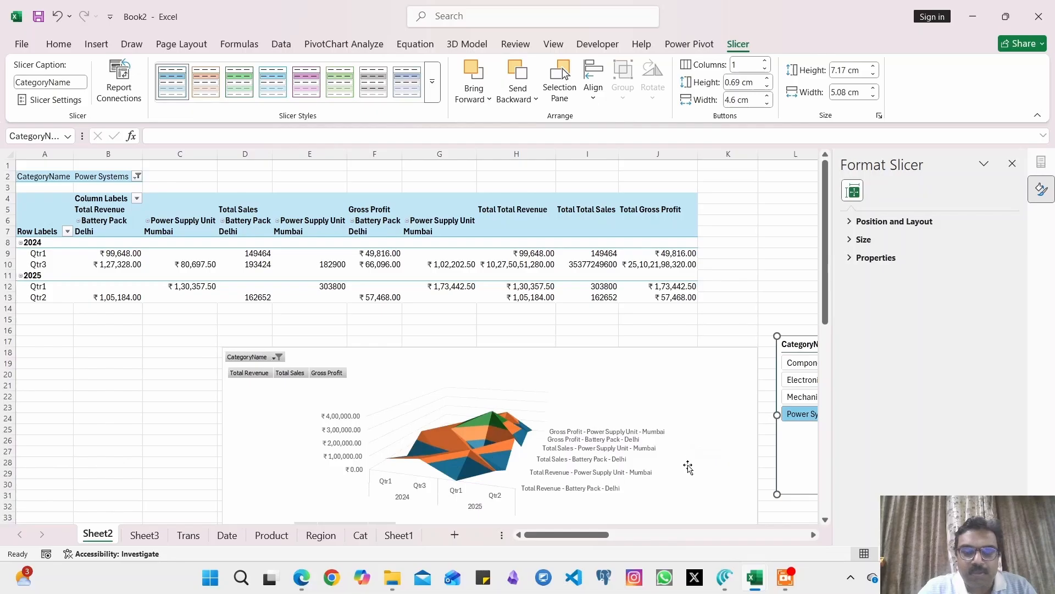
{"action": "left_click", "coordinate": [803, 397]}
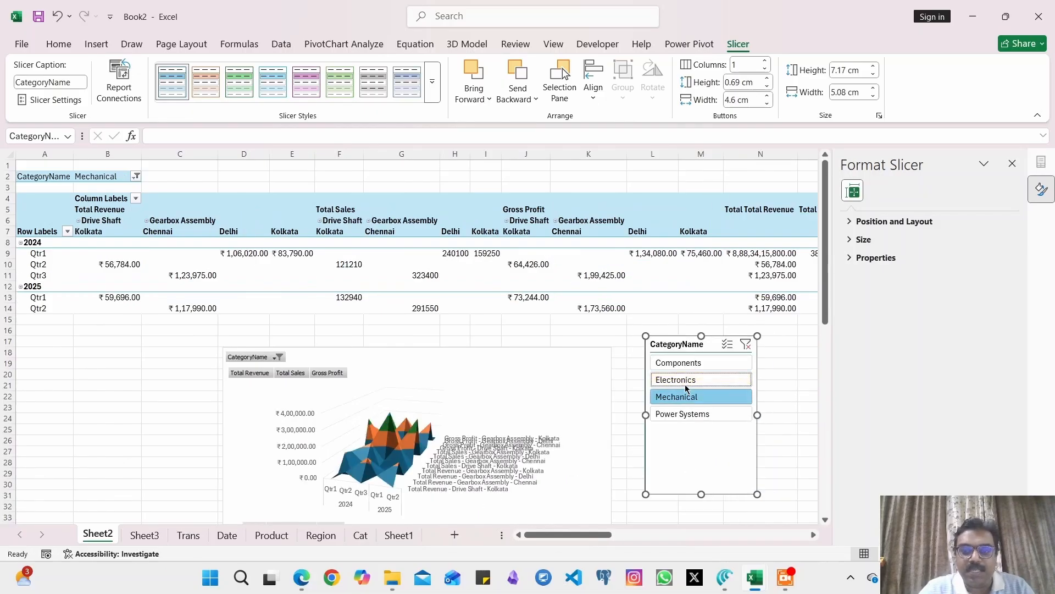
{"action": "left_click", "coordinate": [685, 384]}
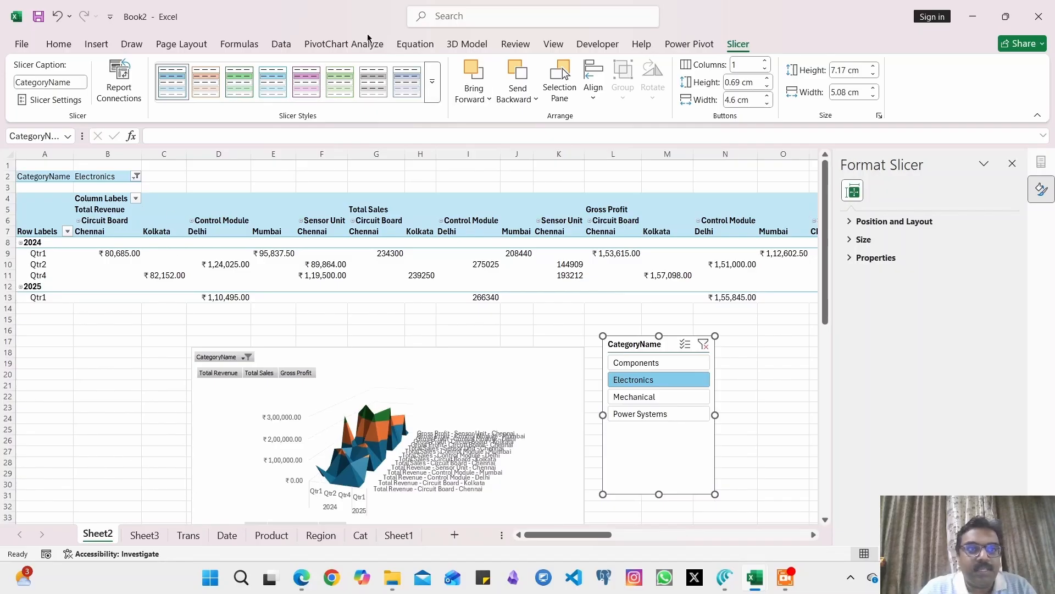
Add the Year field from the Date table to the filters of the Sheet2 PivotTable.
{"action": "left_click", "coordinate": [98, 45]}
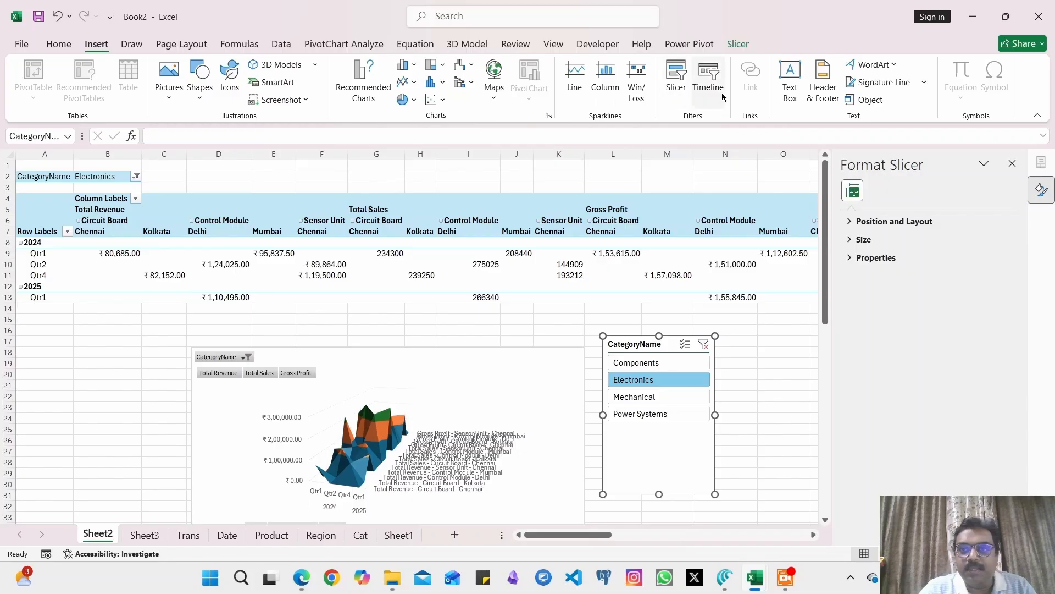
{"action": "key", "text": "Escape"}
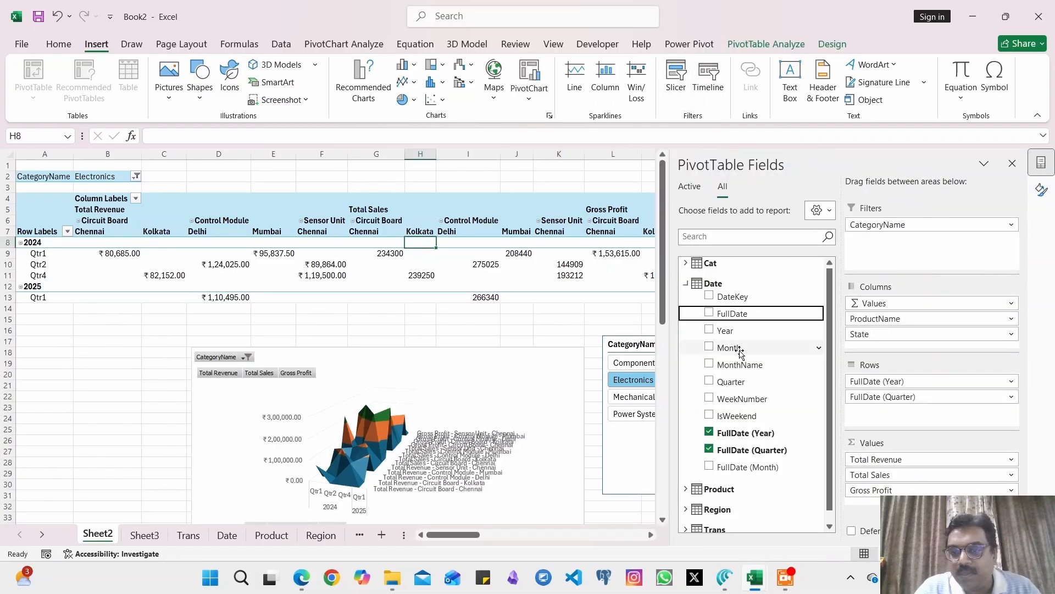
{"action": "left_click_drag", "start_coordinate": [725, 330], "coordinate": [933, 253]}
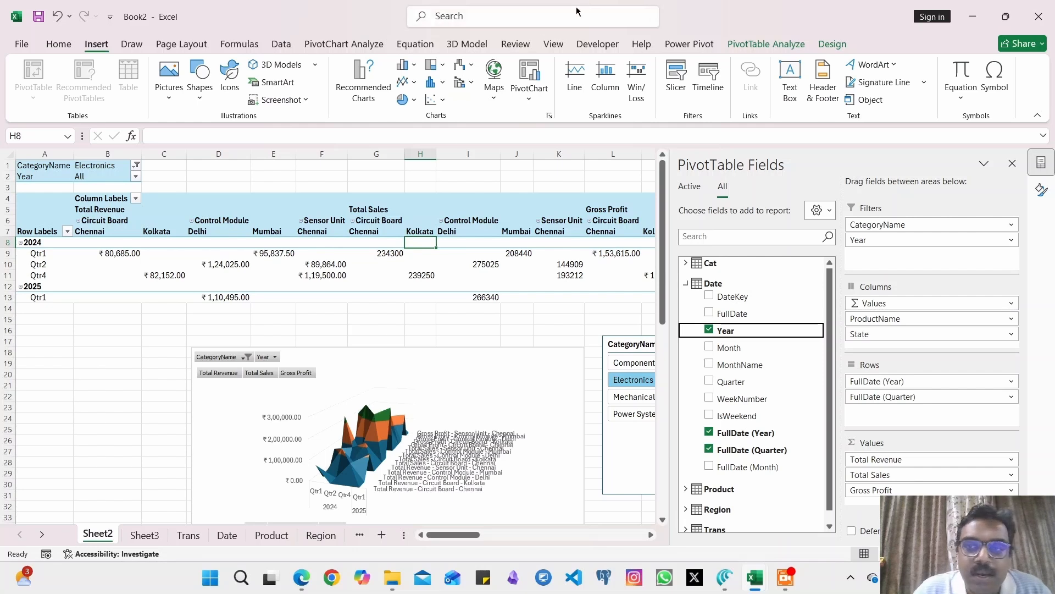
Insert a FullDate timeline for the PivotTable and place it just below the table, partly left of the surface chart.
{"action": "left_click", "coordinate": [705, 71]}
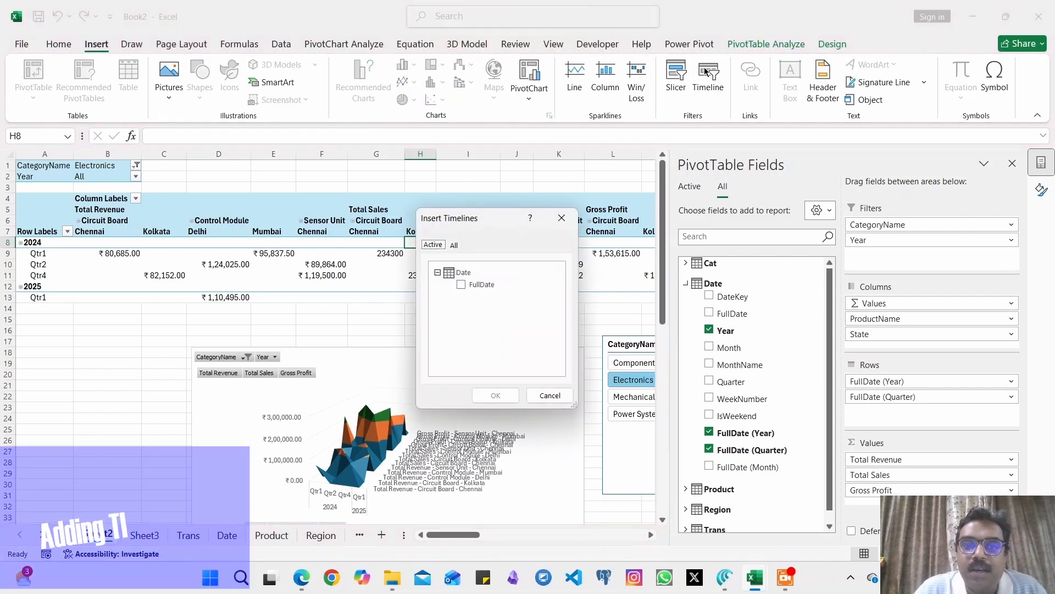
{"action": "left_click", "coordinate": [461, 285]}
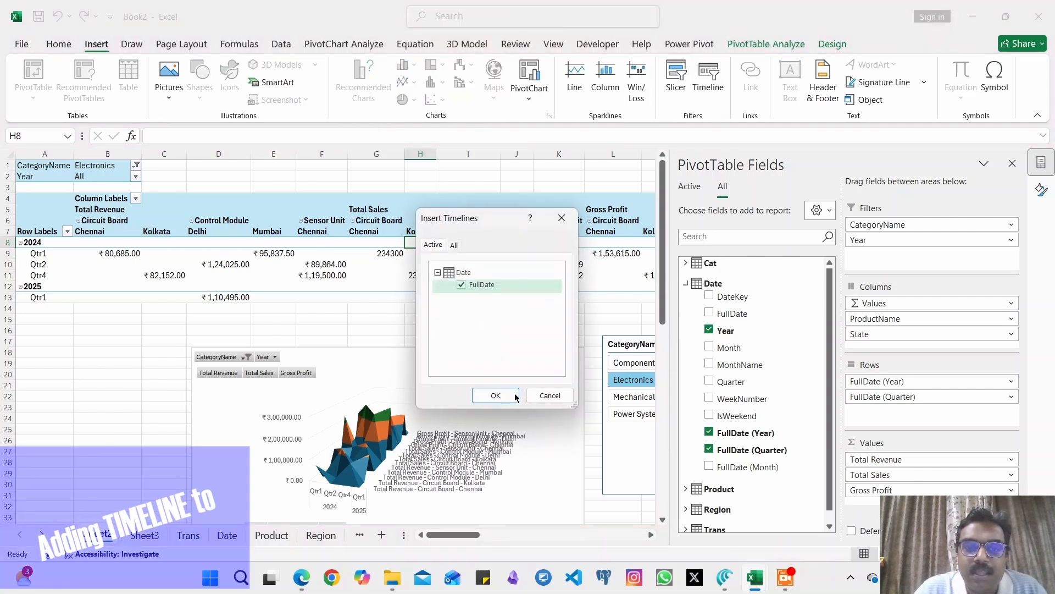
{"action": "left_click", "coordinate": [495, 395]}
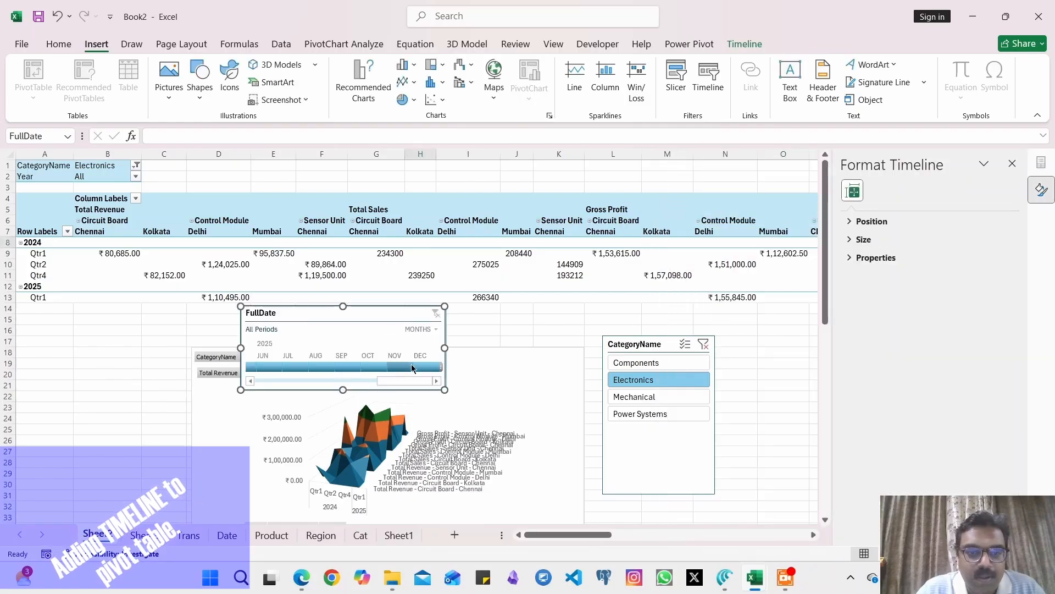
{"action": "left_click_drag", "start_coordinate": [344, 314], "coordinate": [125, 319]}
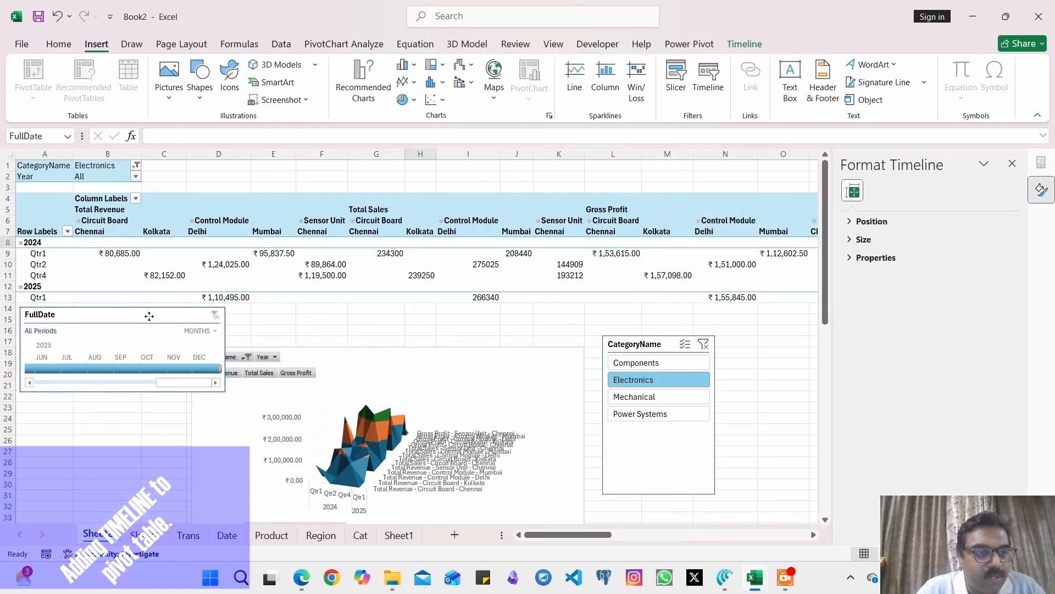
Try the timeline on Aug - Dec 2025, filter to Mar - Dec 2024, and reposition the timeline below the PivotTable rows.
{"action": "left_click_drag", "start_coordinate": [213, 372], "coordinate": [91, 373]}
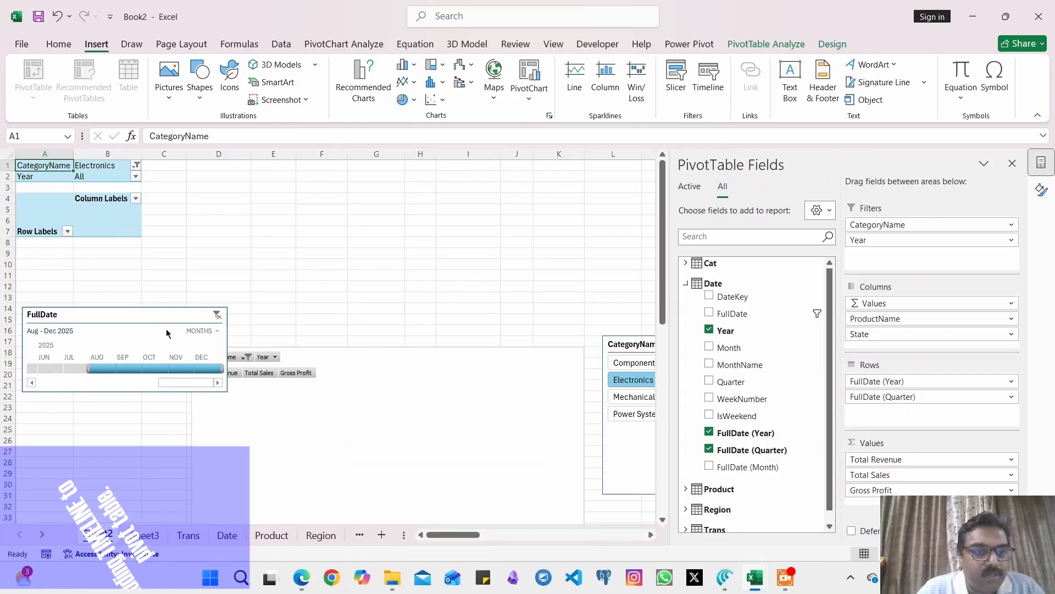
{"action": "left_click_drag", "start_coordinate": [163, 321], "coordinate": [282, 271]}
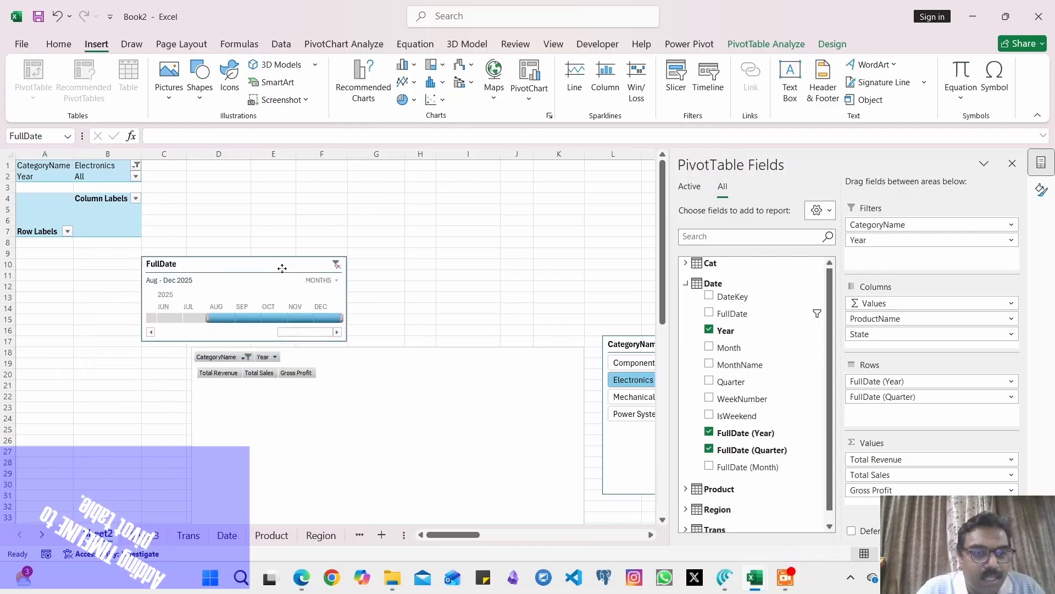
{"action": "left_click", "coordinate": [151, 332]}
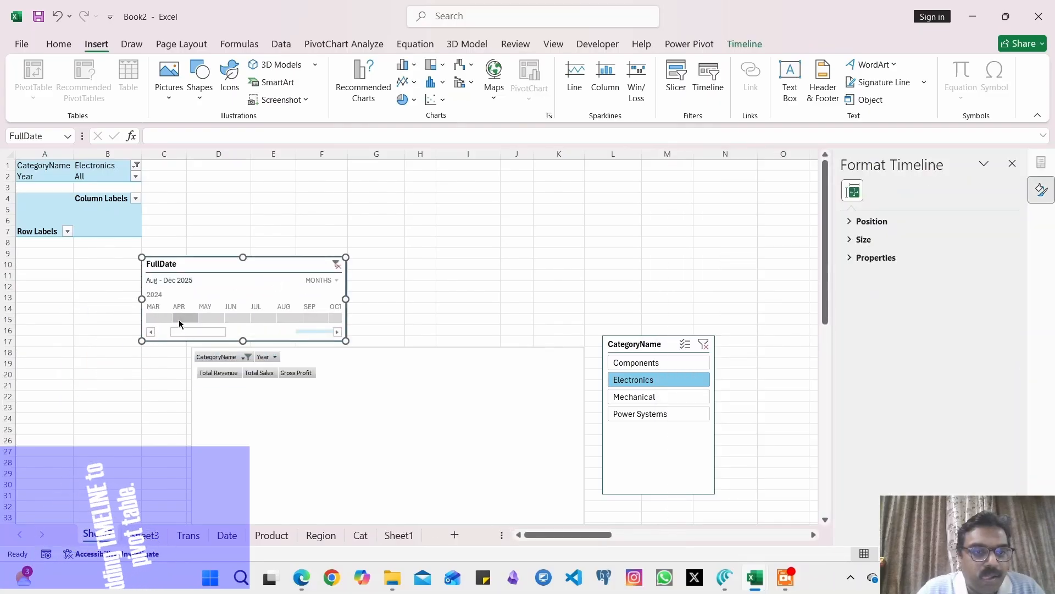
{"action": "left_click", "coordinate": [160, 318]}
{"action": "left_click_drag", "start_coordinate": [163, 320], "coordinate": [253, 318]}
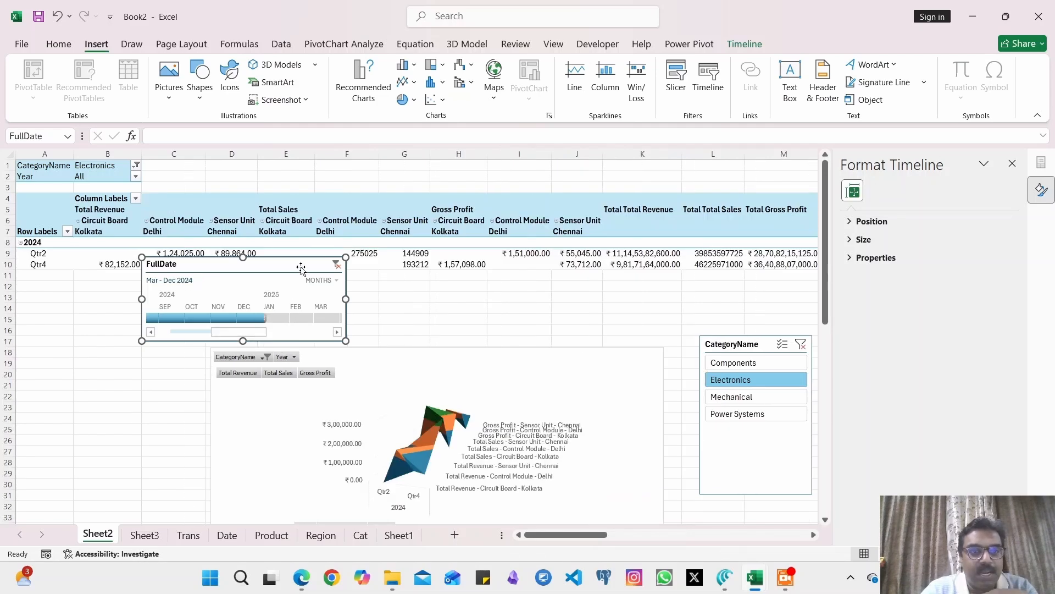
{"action": "left_click_drag", "start_coordinate": [307, 264], "coordinate": [196, 313]}
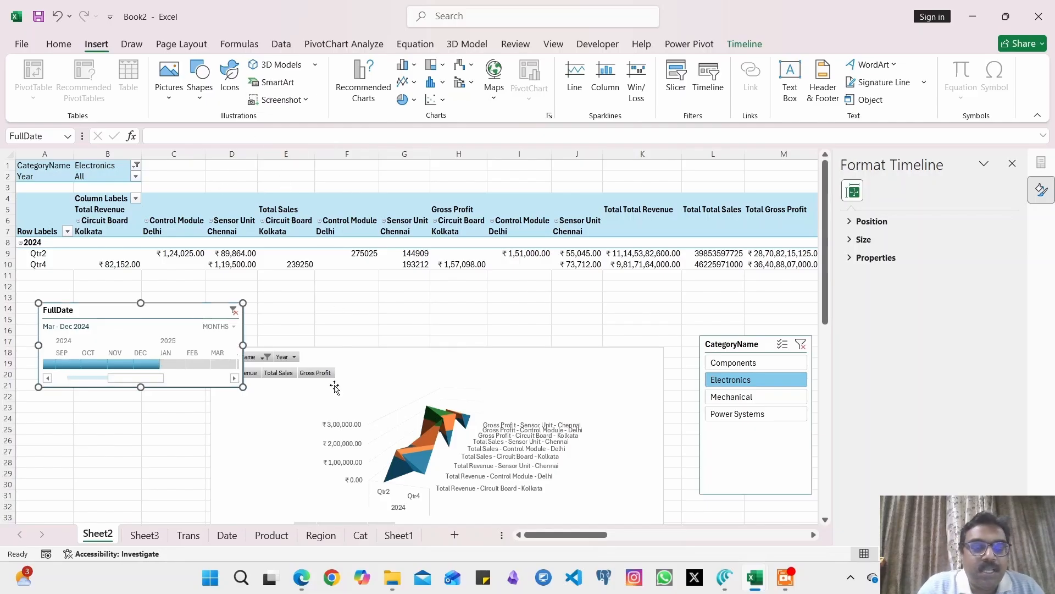
Move the column chart on the Product sheet to the area below the product table.
{"action": "left_click", "coordinate": [270, 534]}
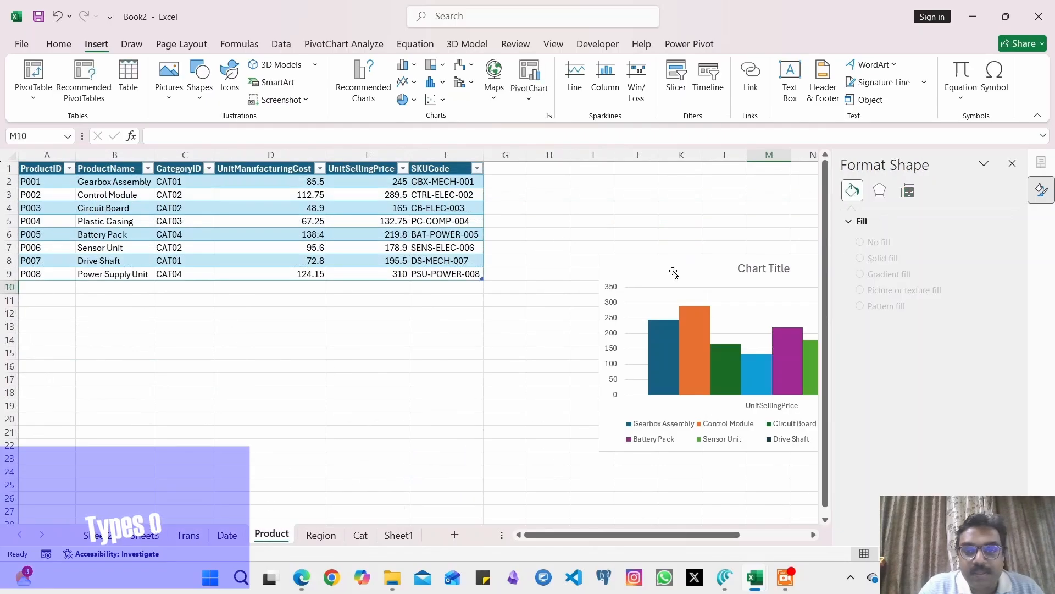
{"action": "left_click_drag", "start_coordinate": [673, 272], "coordinate": [460, 315]}
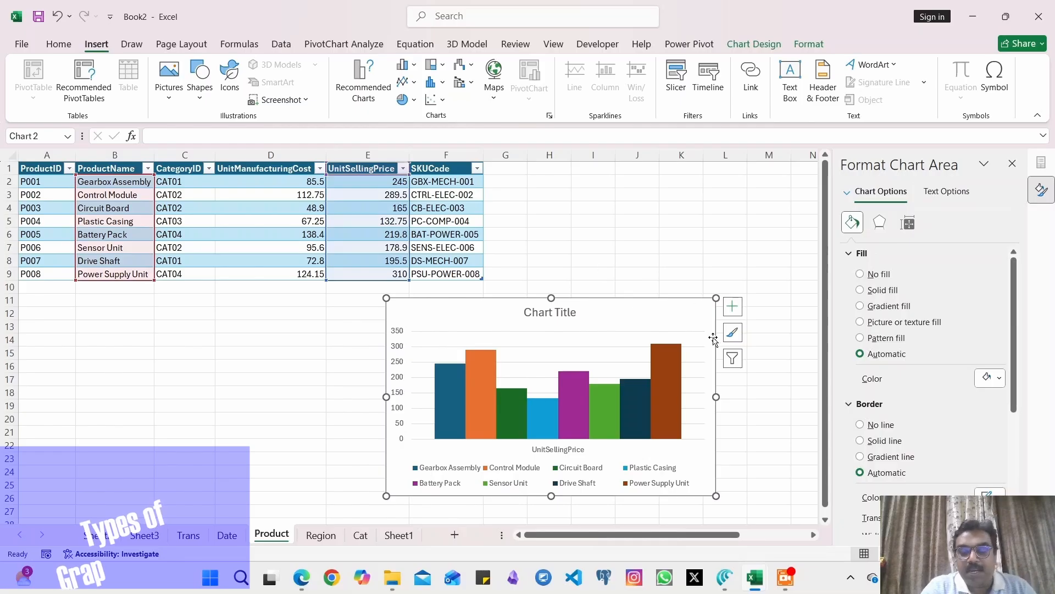
Preview the Surface, Treemap, Stock, Bar and Area types as alternatives for the Product sheet's column chart.
{"action": "right_click", "coordinate": [656, 306]}
{"action": "left_click", "coordinate": [698, 301]}
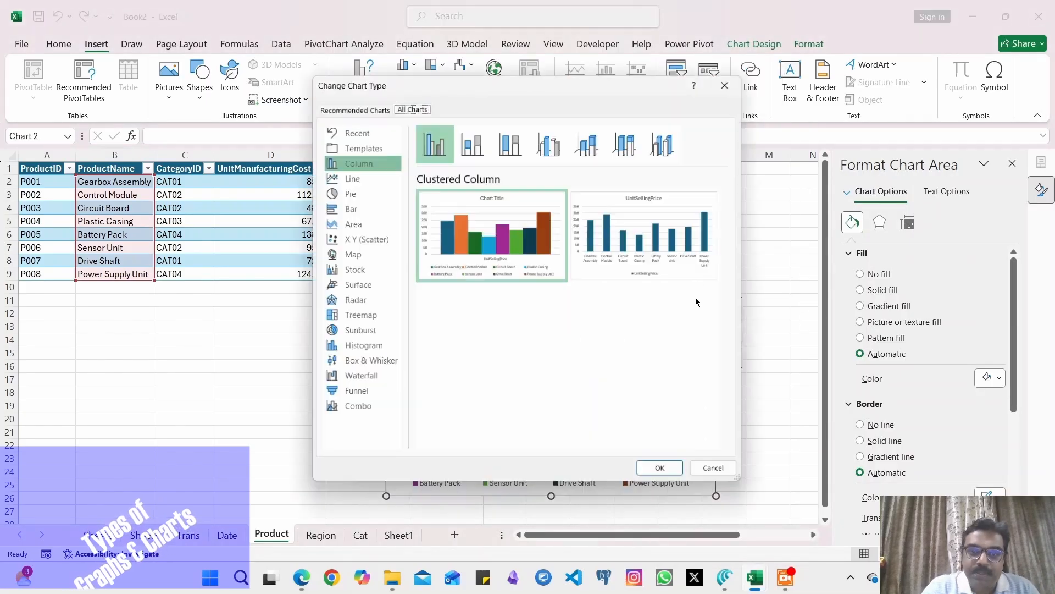
{"action": "mouse_move", "coordinate": [631, 244]}
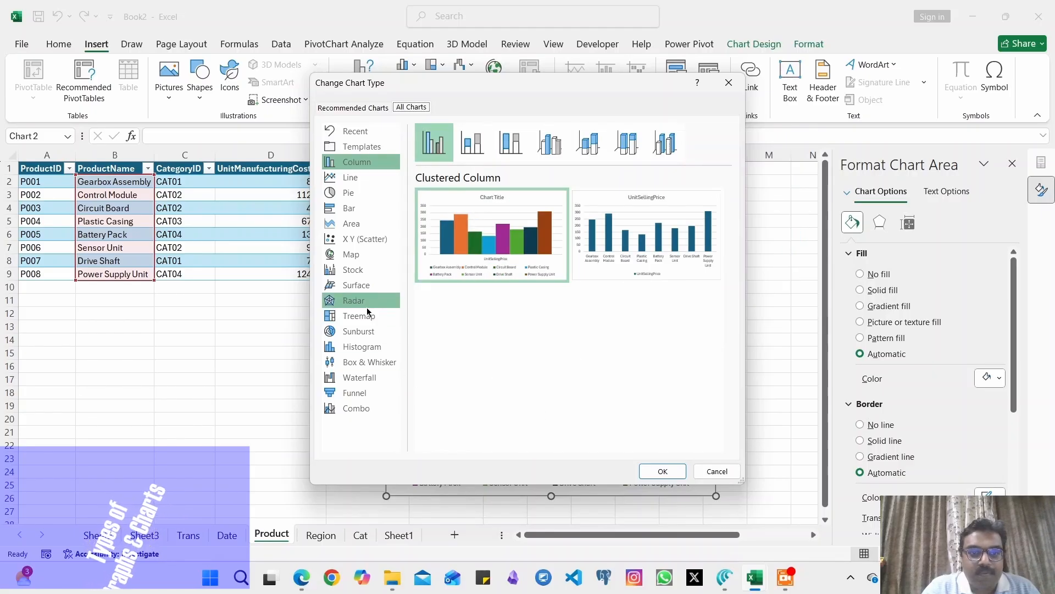
{"action": "left_click", "coordinate": [368, 287]}
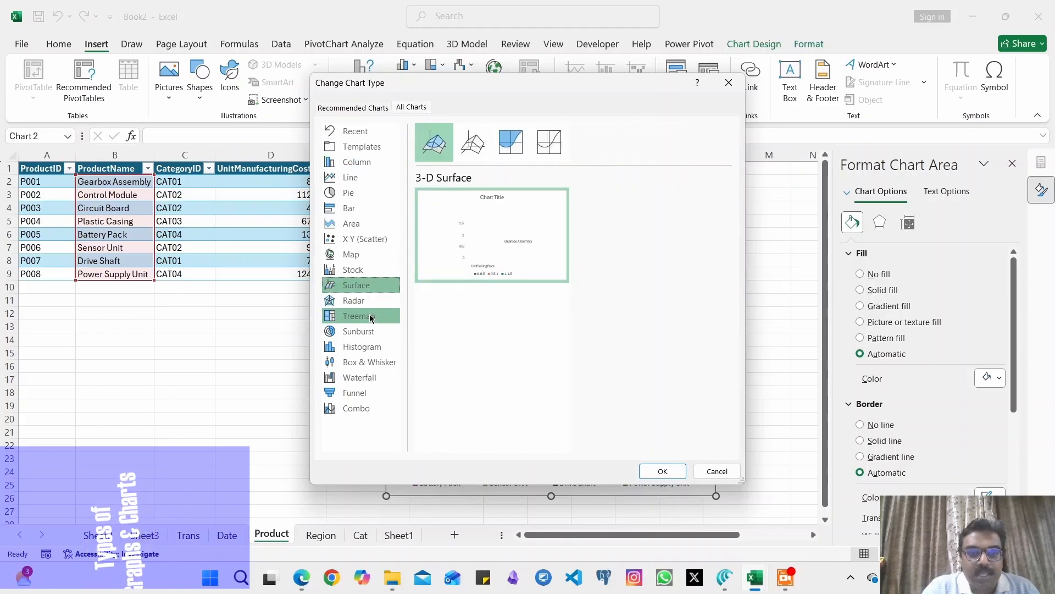
{"action": "left_click", "coordinate": [369, 318]}
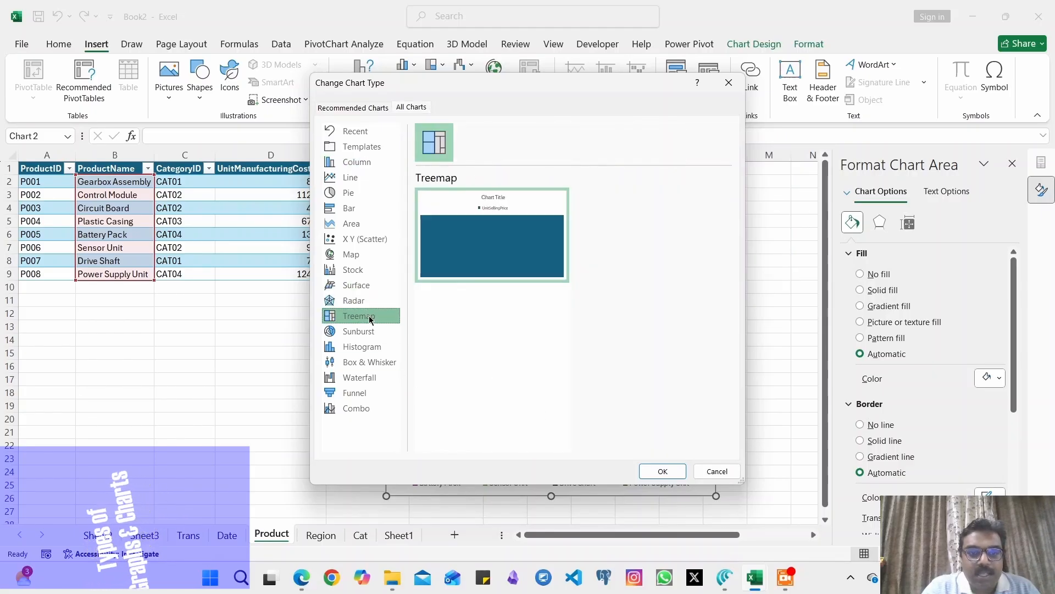
{"action": "left_click", "coordinate": [365, 273]}
{"action": "left_click", "coordinate": [373, 211]}
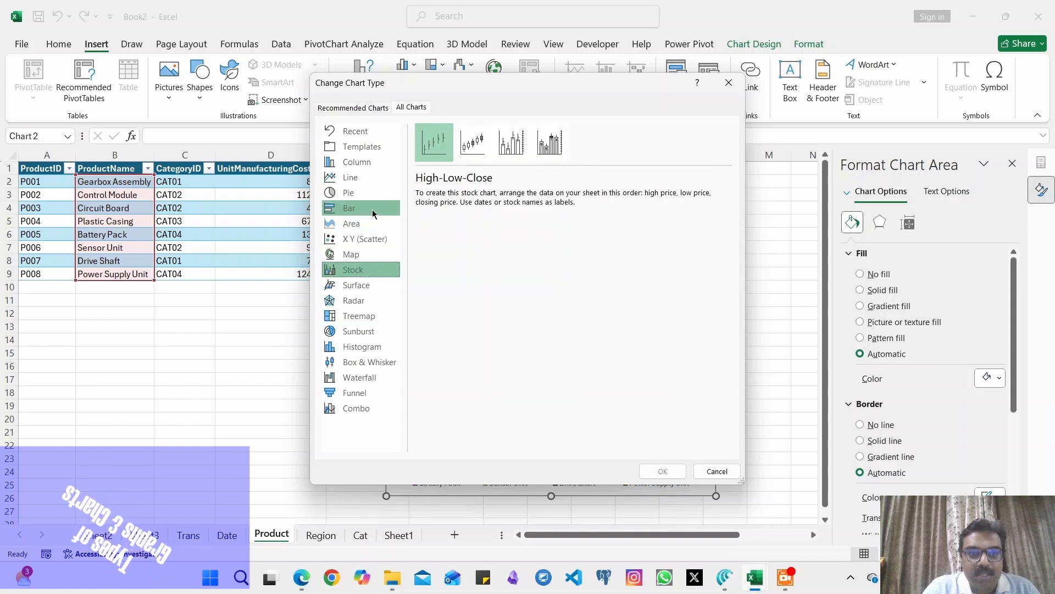
{"action": "left_click", "coordinate": [370, 225]}
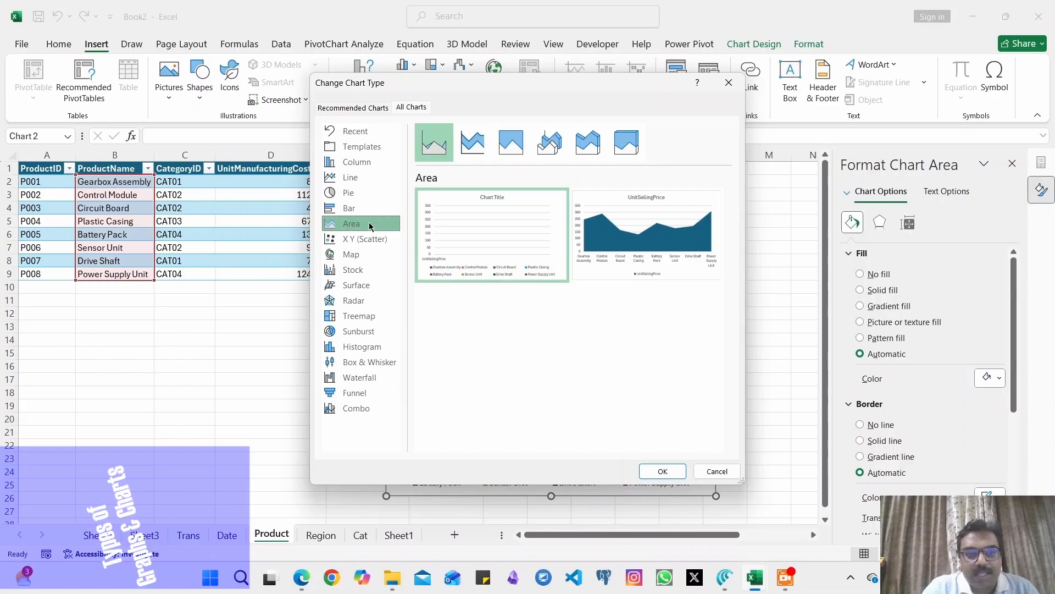
Change the chart to a Line chart that plots UnitSellingPrice as one series across the product names.
{"action": "left_click", "coordinate": [369, 176]}
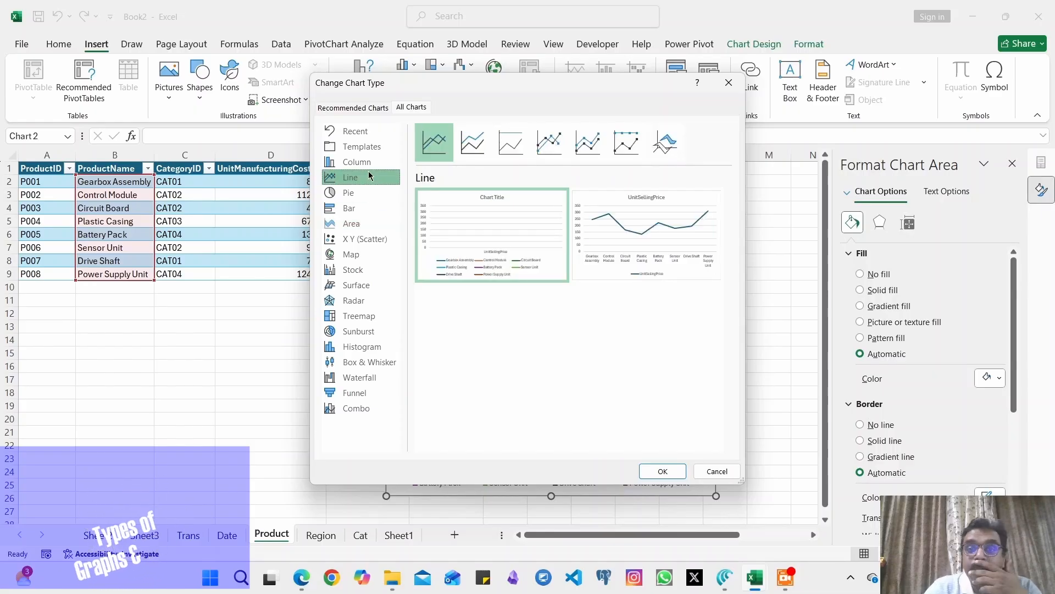
{"action": "left_click", "coordinate": [662, 229]}
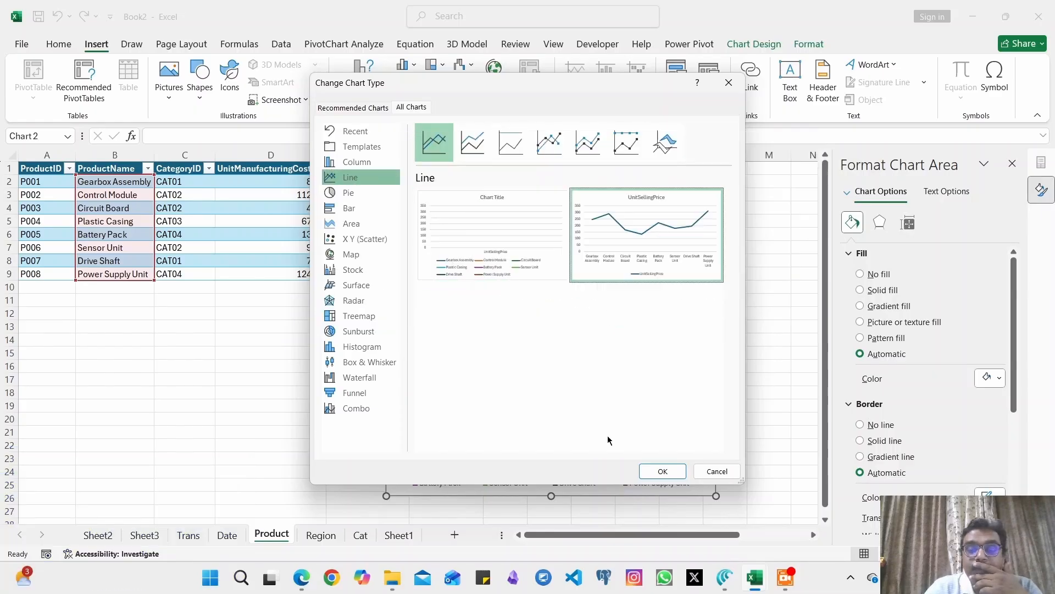
{"action": "left_click", "coordinate": [660, 471]}
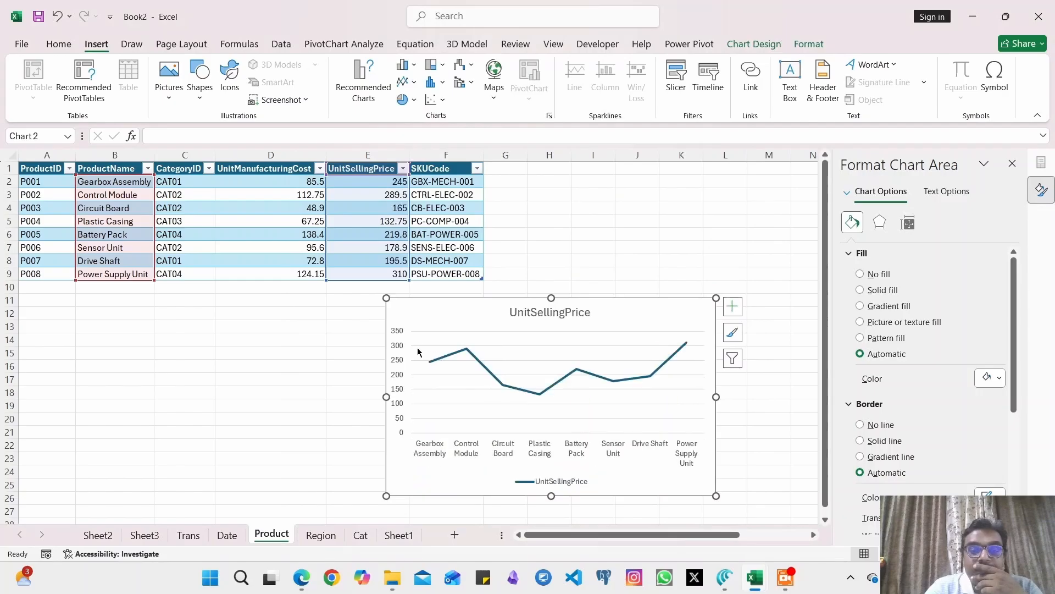
Give the UnitSellingPrice series markers a gradient fill using a dark green radial preset.
{"action": "left_click", "coordinate": [641, 379]}
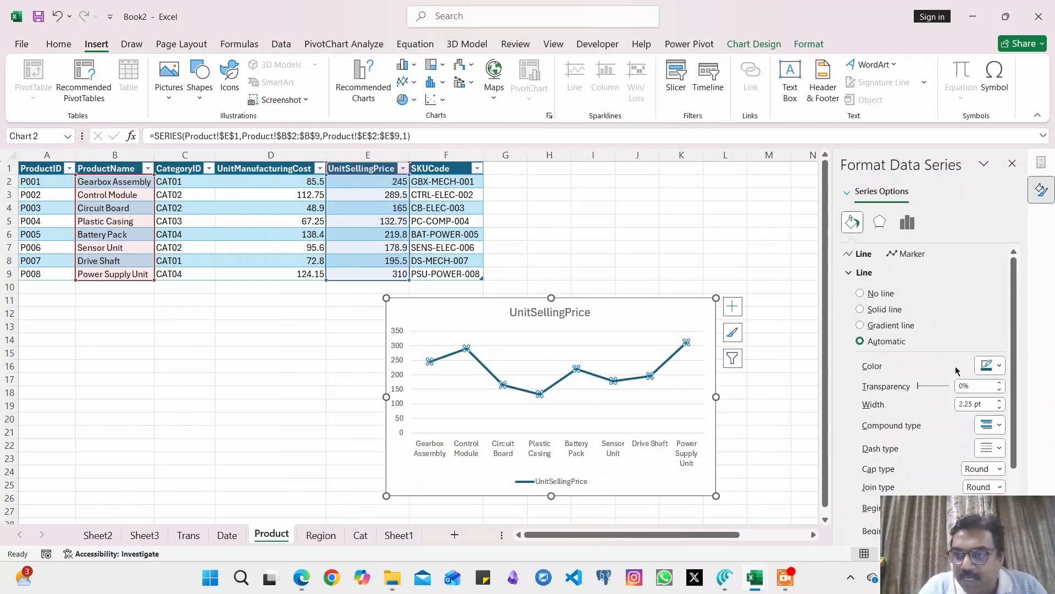
{"action": "left_click", "coordinate": [907, 253]}
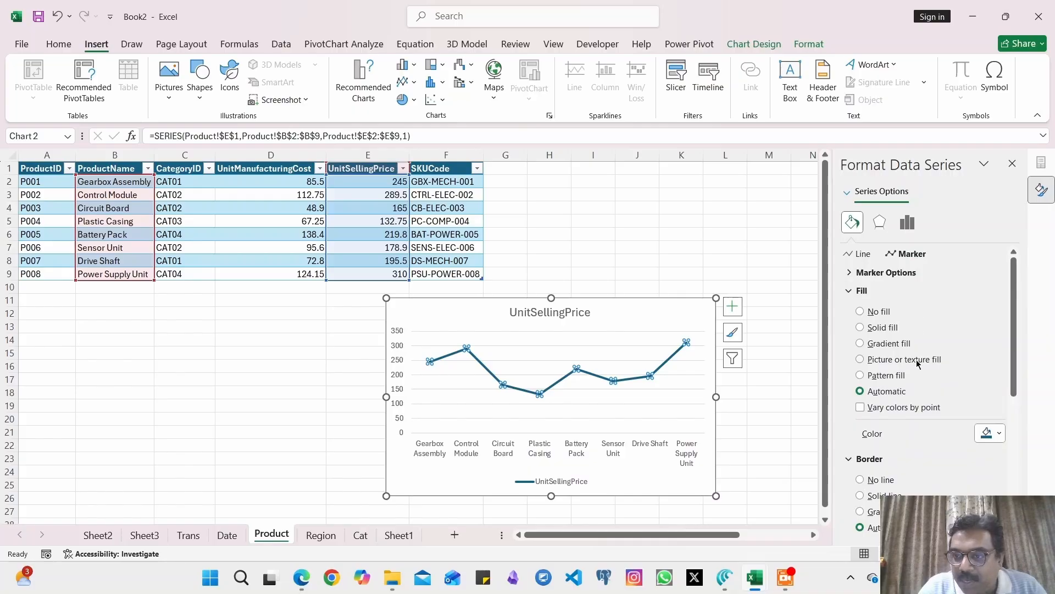
{"action": "left_click", "coordinate": [887, 345]}
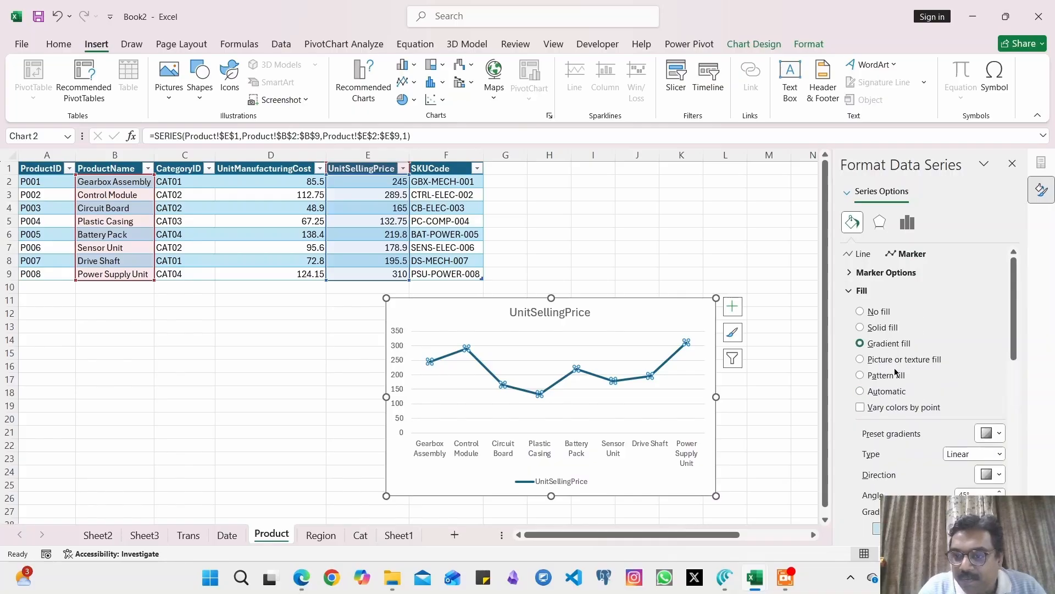
{"action": "left_click", "coordinate": [998, 433]}
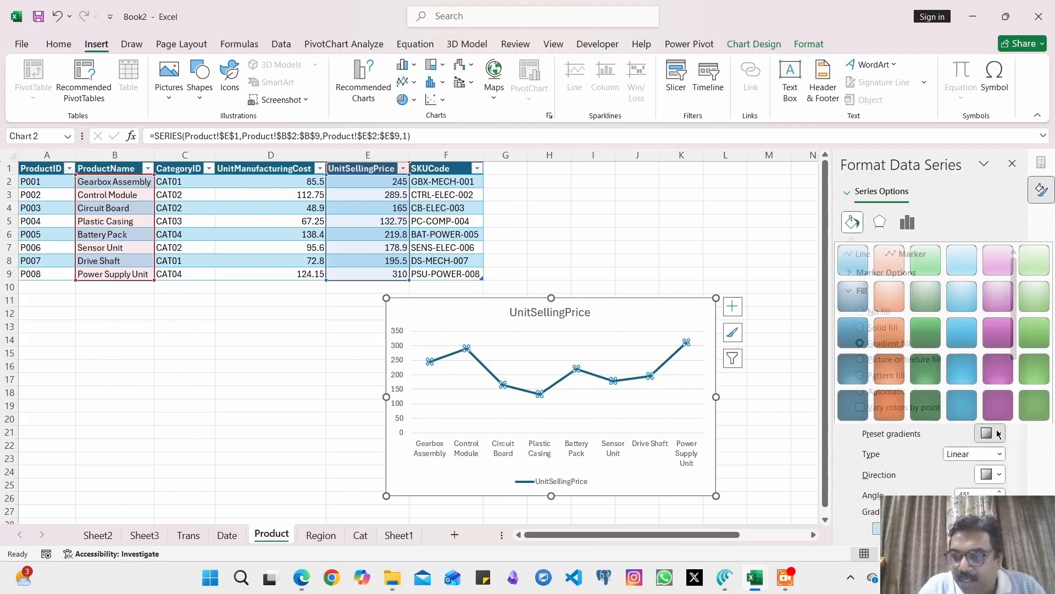
{"action": "left_click", "coordinate": [931, 372]}
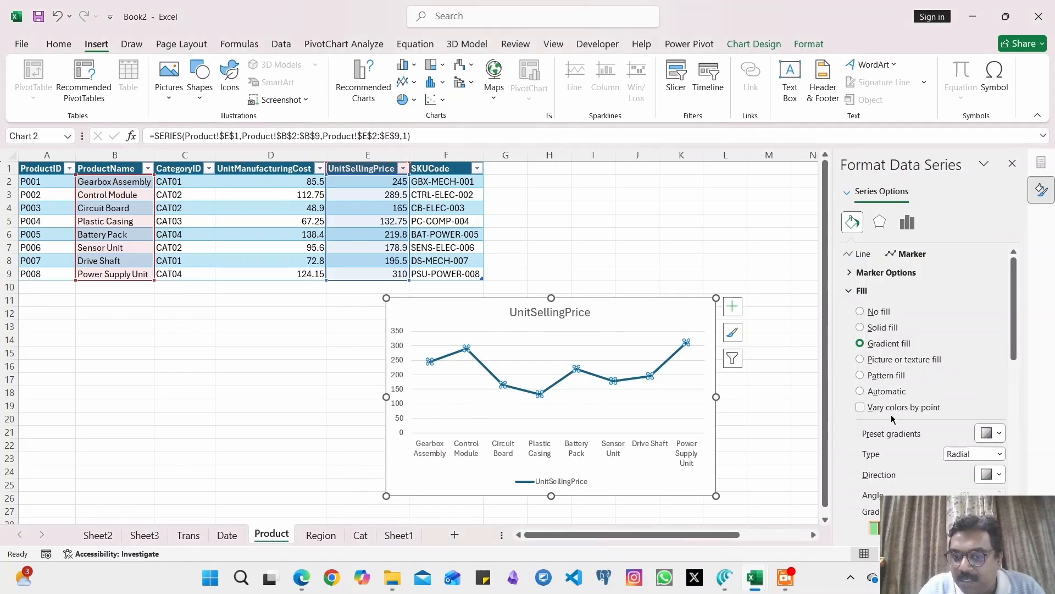
Recolor the first gradient stop of the marker fill with the lightest green theme shade.
{"action": "scroll", "coordinate": [855, 428], "scroll_direction": "down", "scroll_amount": 5}
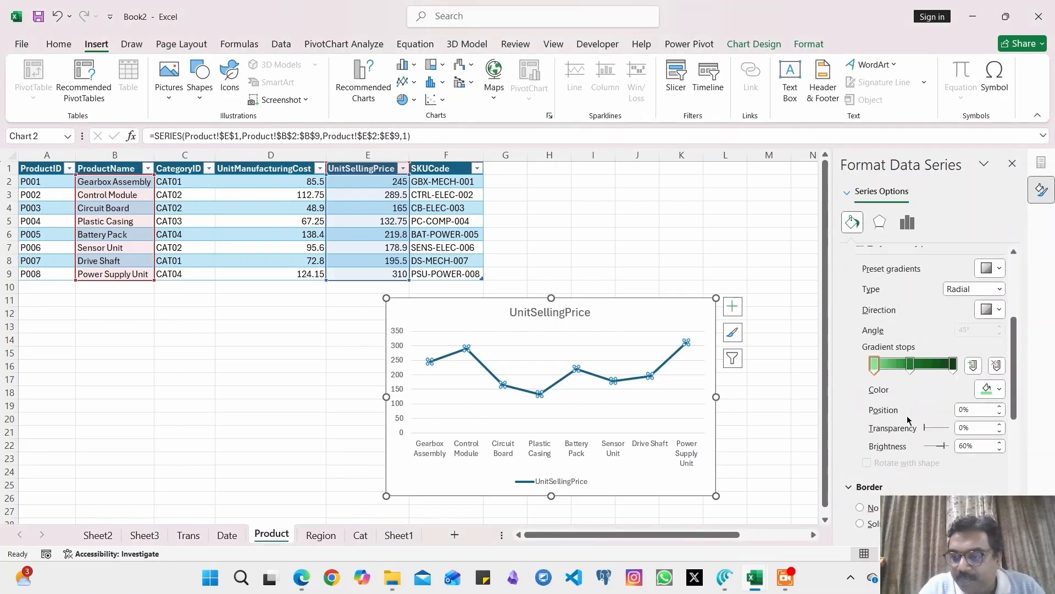
{"action": "left_click", "coordinate": [999, 390]}
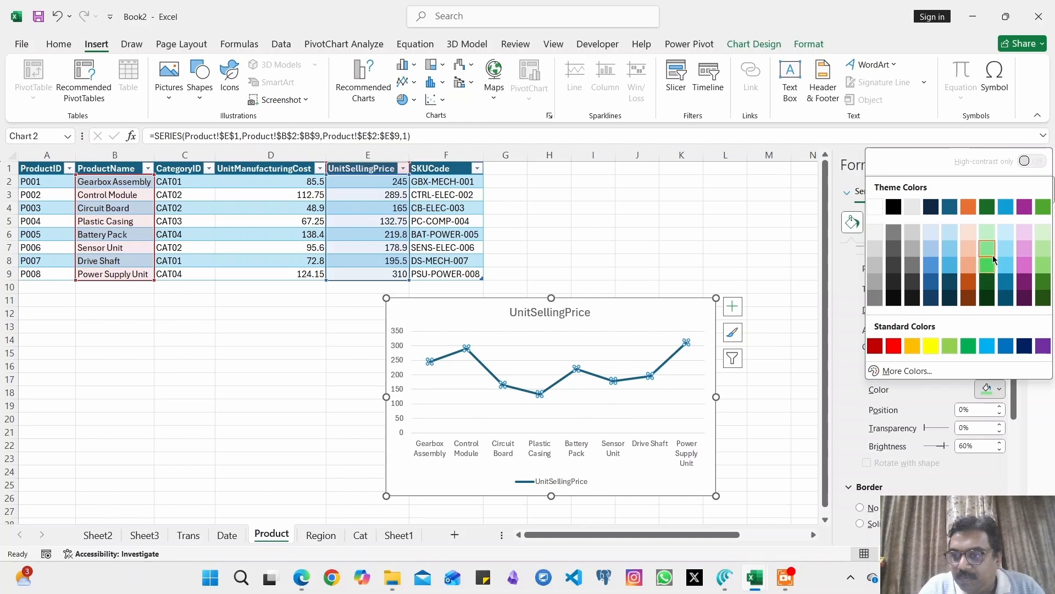
{"action": "left_click", "coordinate": [987, 233]}
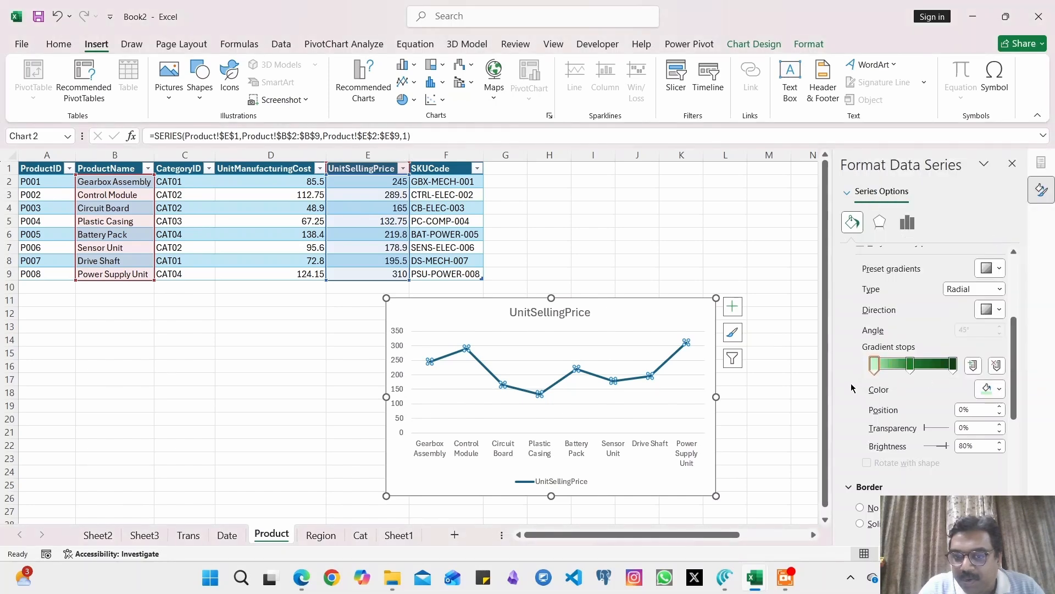
{"action": "scroll", "coordinate": [852, 388], "scroll_direction": "down", "scroll_amount": 5}
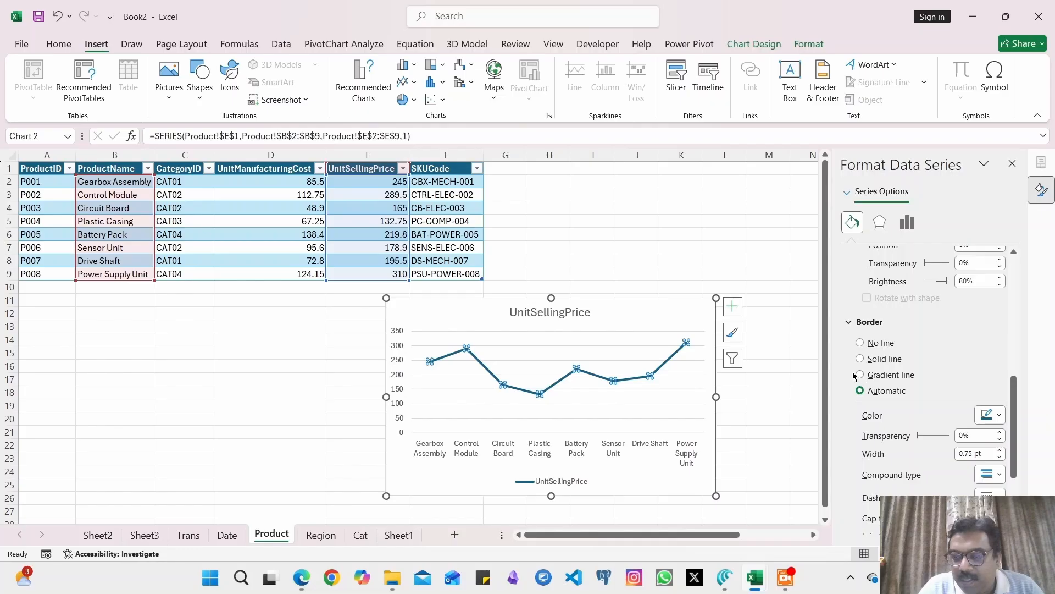
Give the UnitSellingPrice line a gradient using a blue radial preset, and change the gradient type to Linear.
{"action": "scroll", "coordinate": [853, 376], "scroll_direction": "up", "scroll_amount": 8}
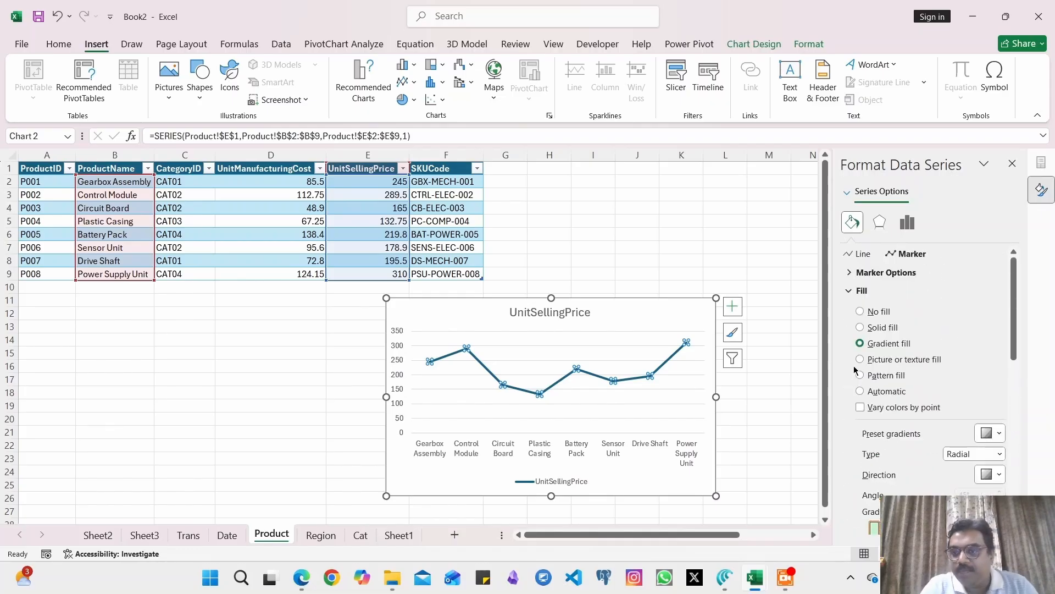
{"action": "left_click", "coordinate": [860, 254]}
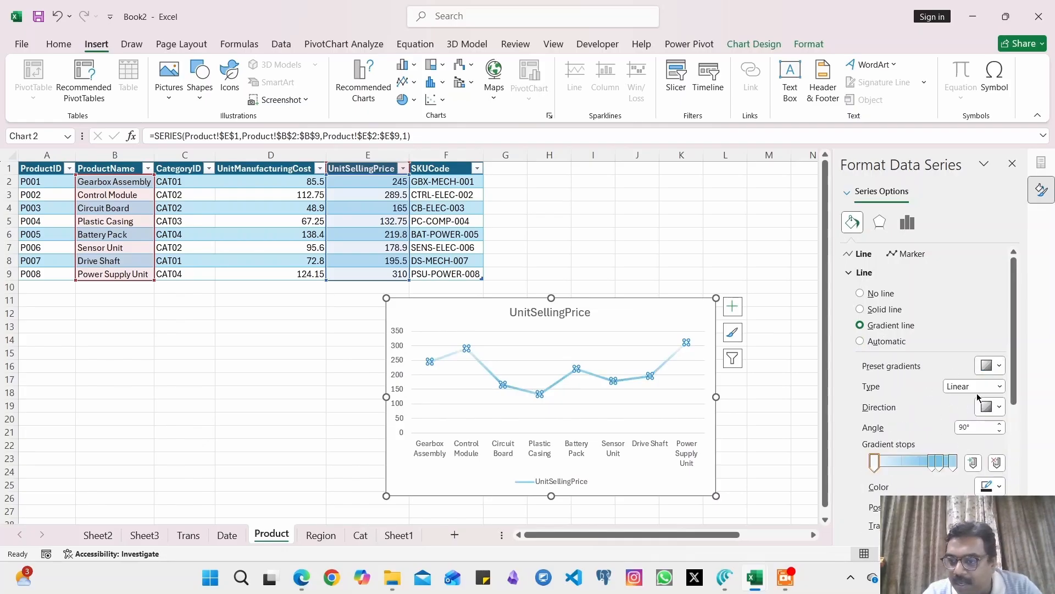
{"action": "left_click", "coordinate": [999, 371]}
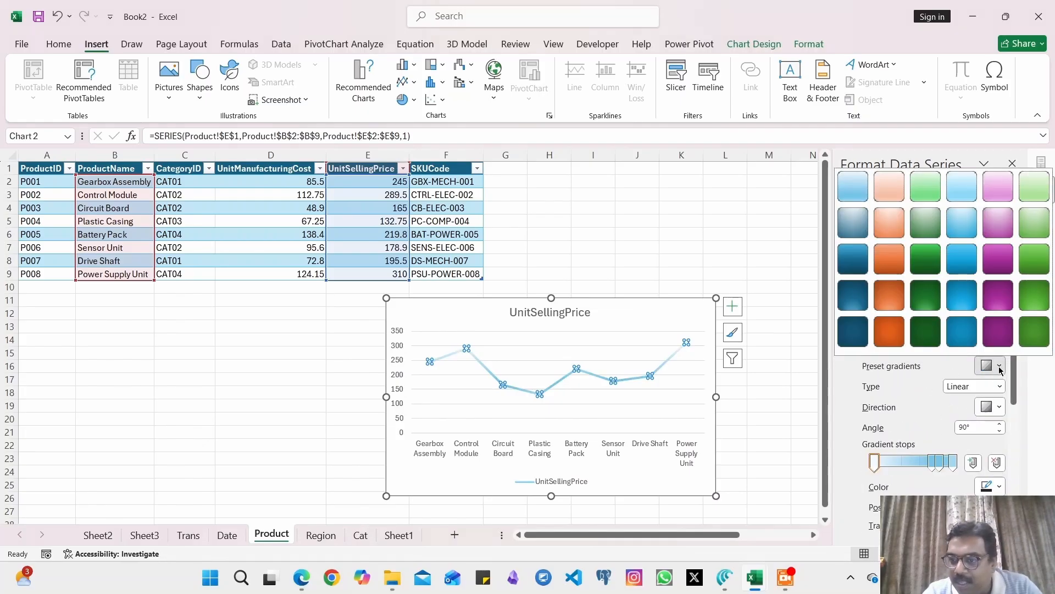
{"action": "left_click", "coordinate": [958, 331]}
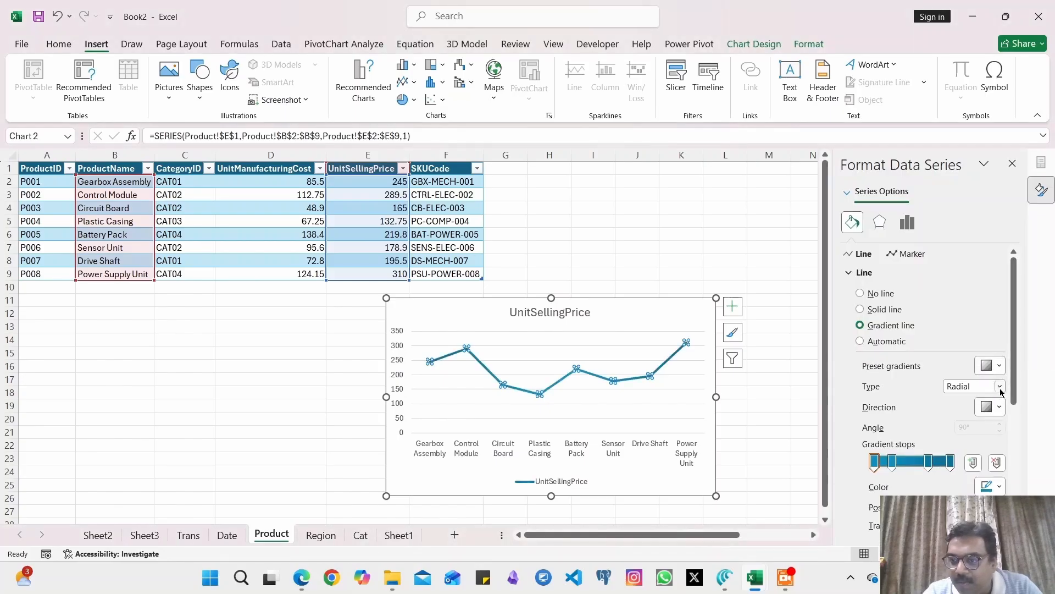
{"action": "left_click", "coordinate": [1000, 387]}
{"action": "left_click", "coordinate": [966, 400]}
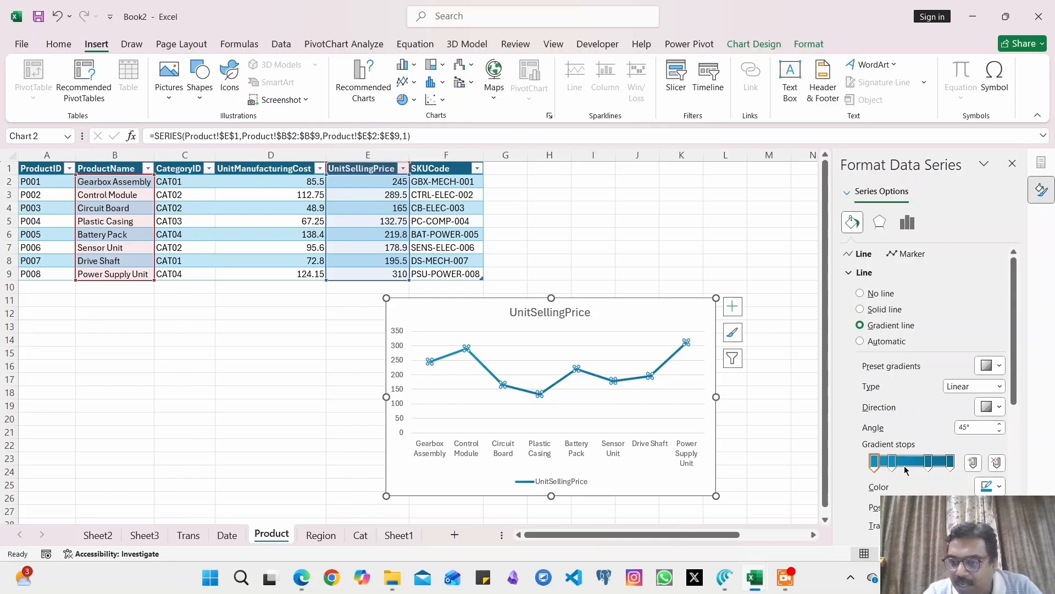
Recolor the first and third gradient stops of the UnitSellingPrice line purple.
{"action": "left_click", "coordinate": [999, 487]}
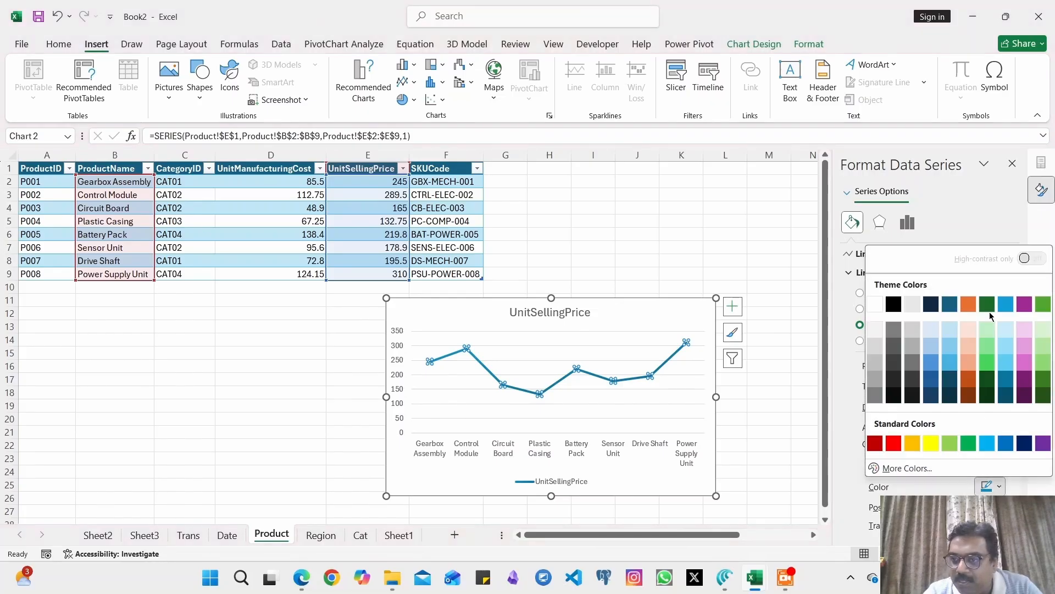
{"action": "key", "text": "Escape"}
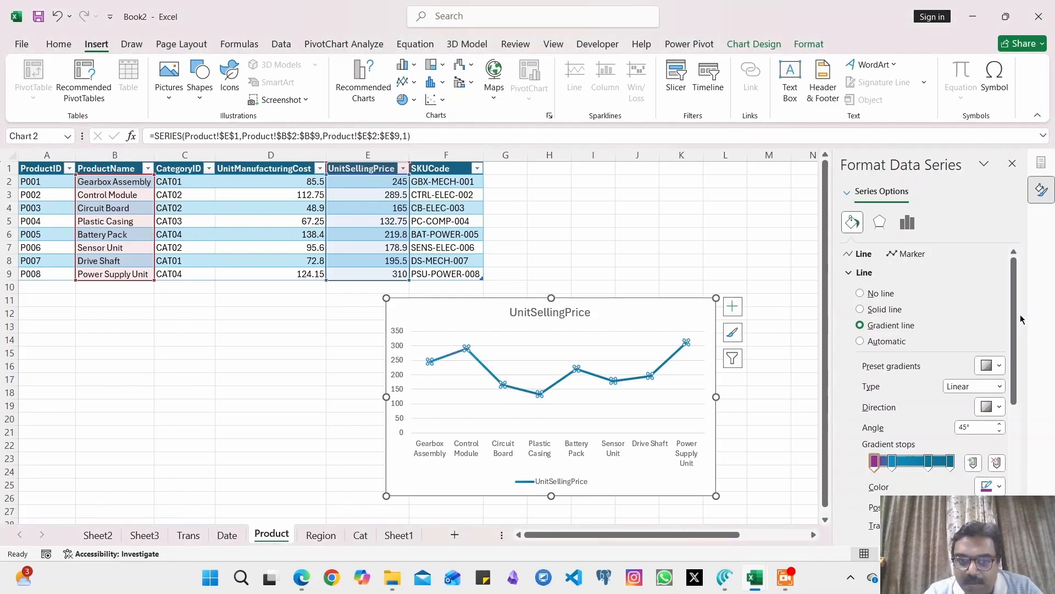
{"action": "left_click", "coordinate": [933, 464]}
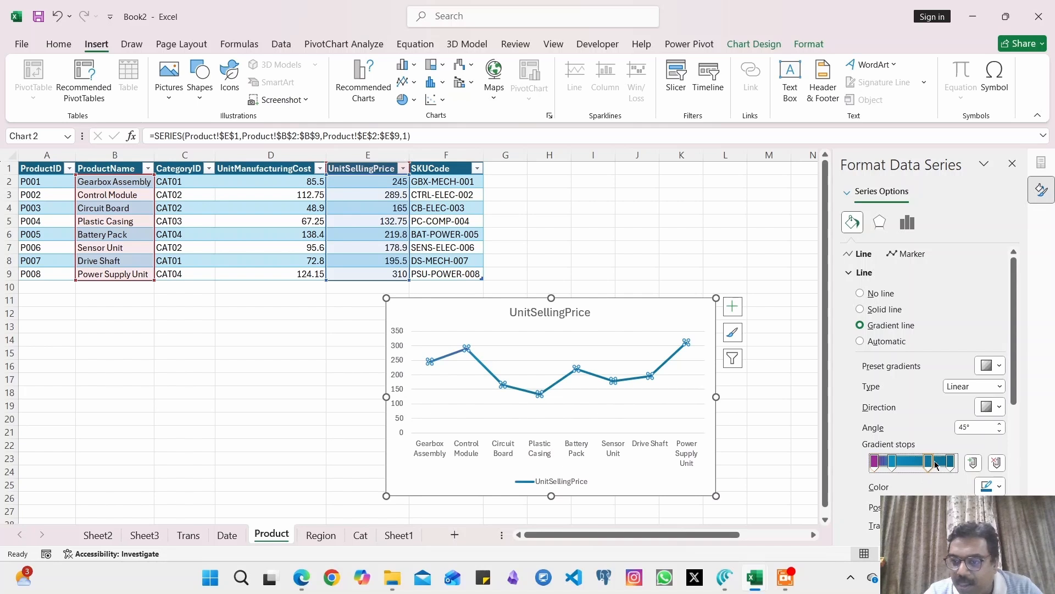
{"action": "left_click", "coordinate": [999, 486]}
{"action": "left_click", "coordinate": [1004, 343]}
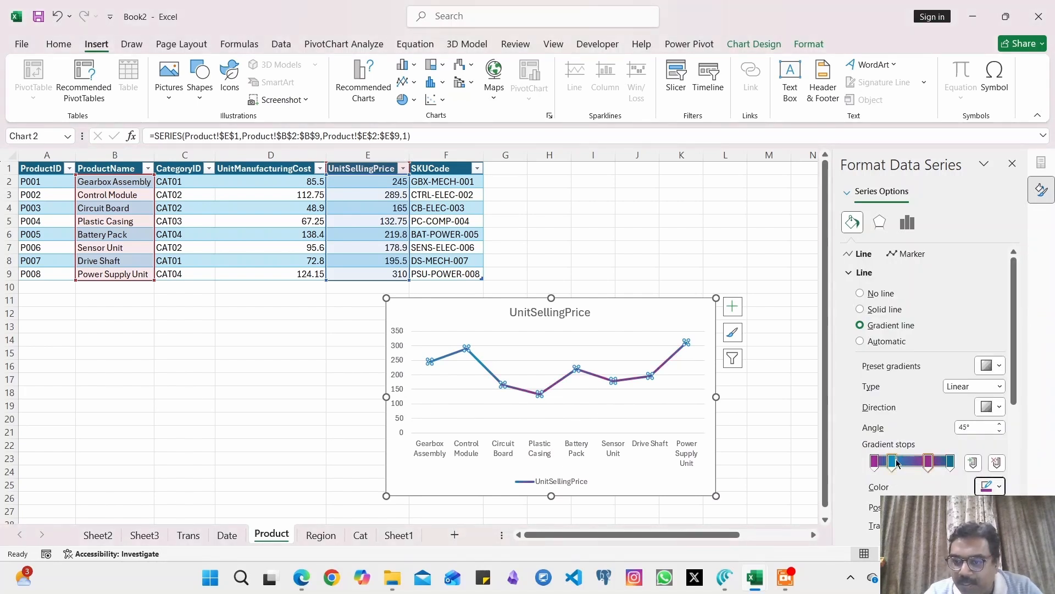
Recolor the last gradient stop of the line green and set its transparency to 28%.
{"action": "left_click", "coordinate": [951, 464]}
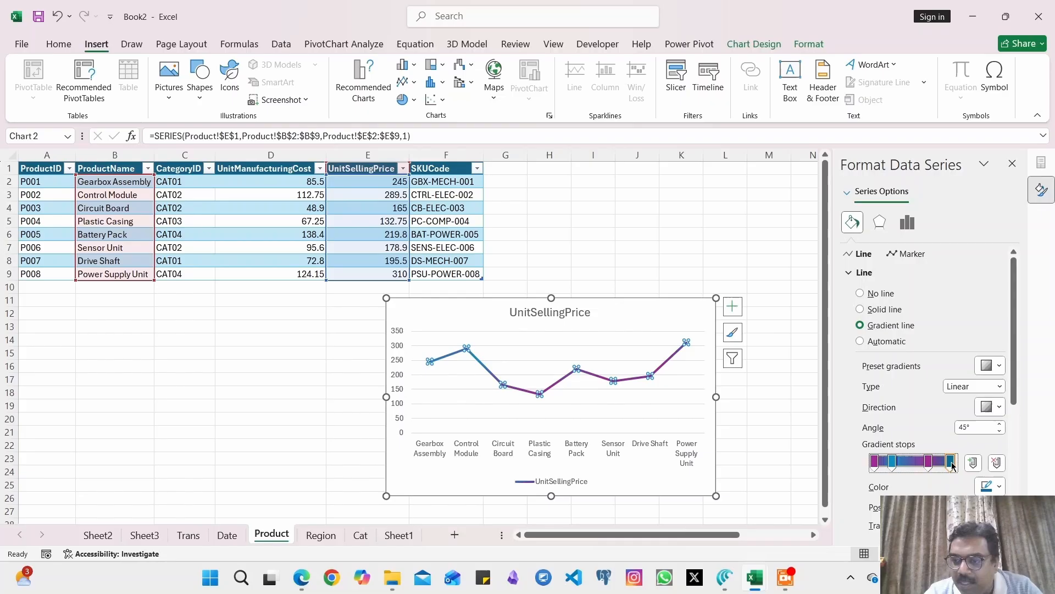
{"action": "left_click", "coordinate": [999, 486]}
{"action": "left_click", "coordinate": [973, 443]}
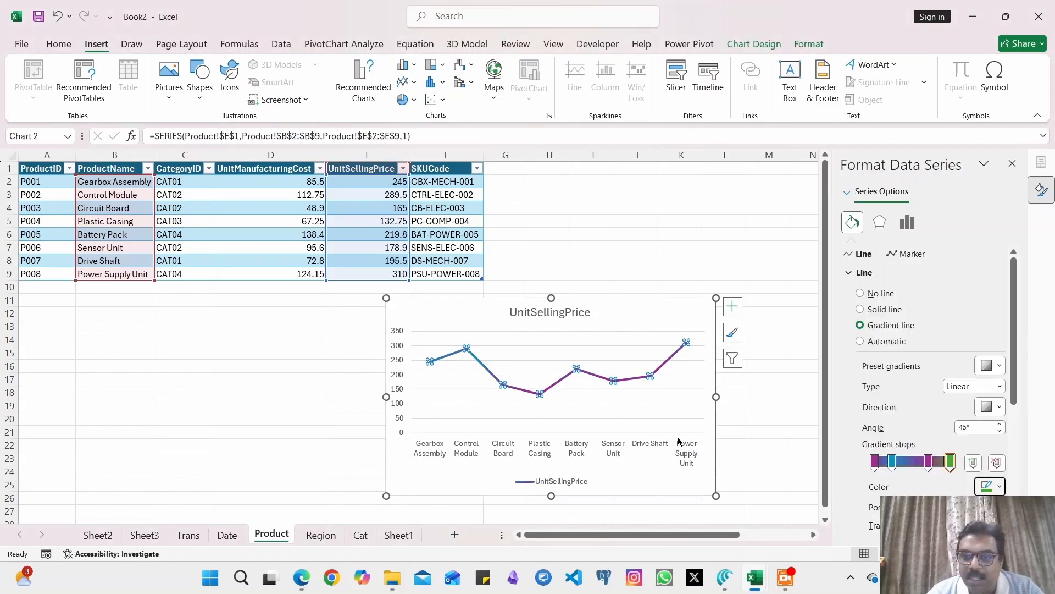
{"action": "scroll", "coordinate": [858, 486], "scroll_direction": "down", "scroll_amount": 5}
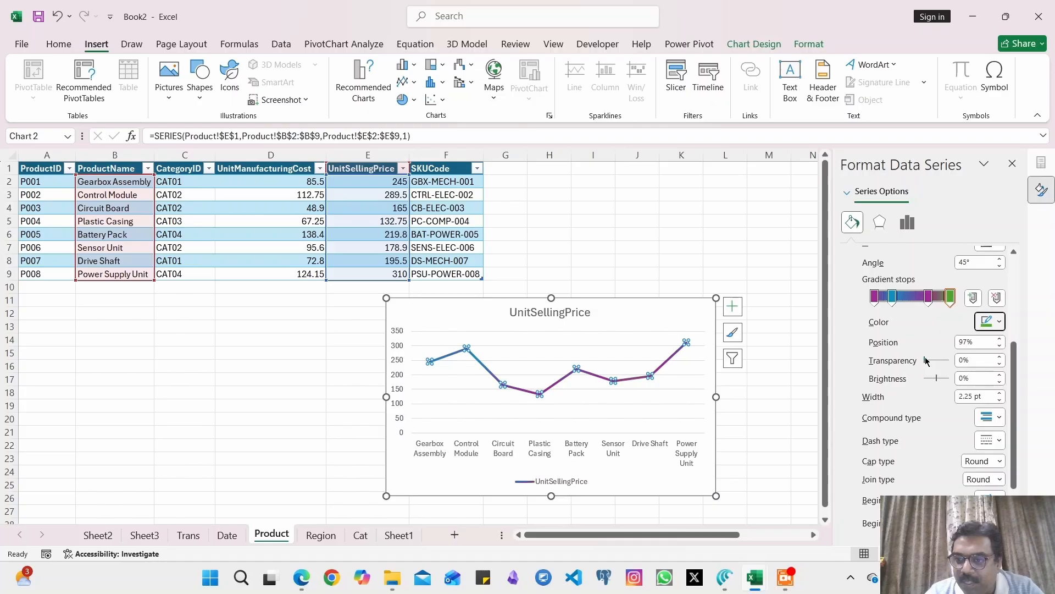
{"action": "left_click_drag", "start_coordinate": [926, 361], "coordinate": [933, 360]}
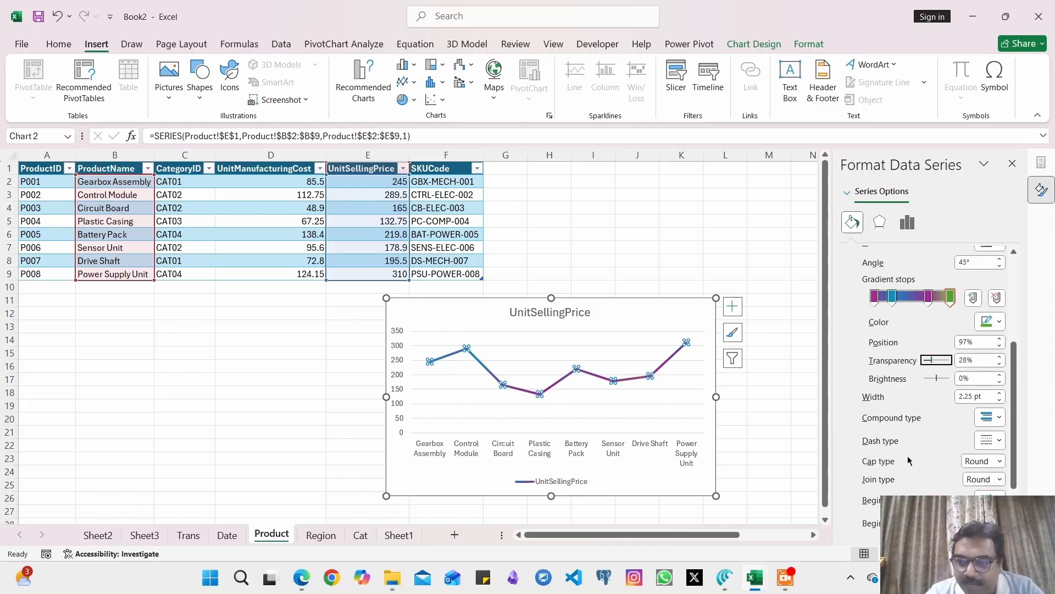
{"action": "scroll", "coordinate": [885, 418], "scroll_direction": "up", "scroll_amount": 5}
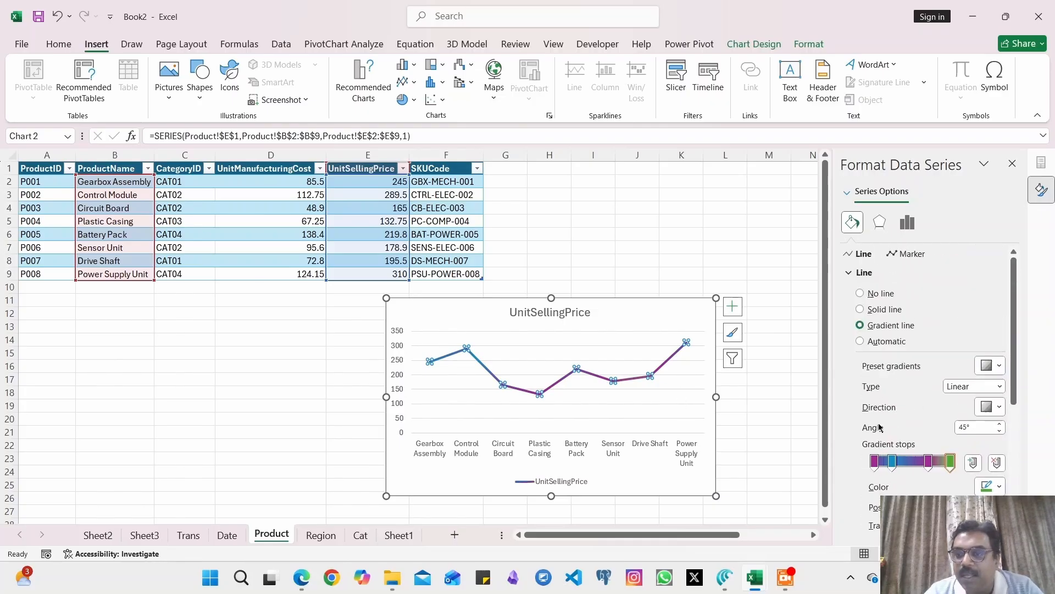
Add a purple glow preset to the UnitSellingPrice line and reduce the glow size to 5 pt.
{"action": "left_click", "coordinate": [878, 225]}
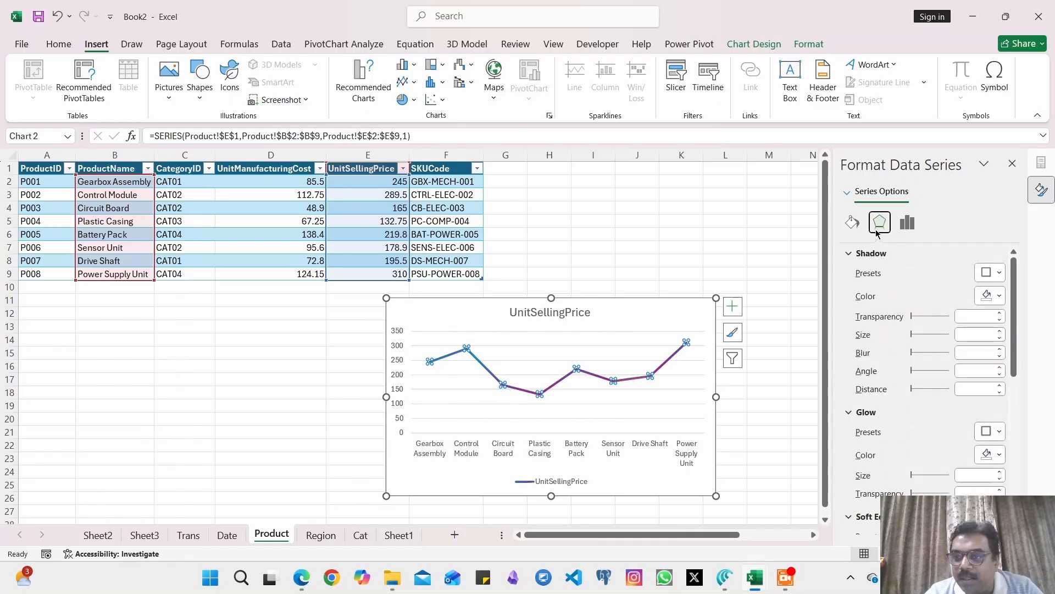
{"action": "left_click", "coordinate": [995, 430]}
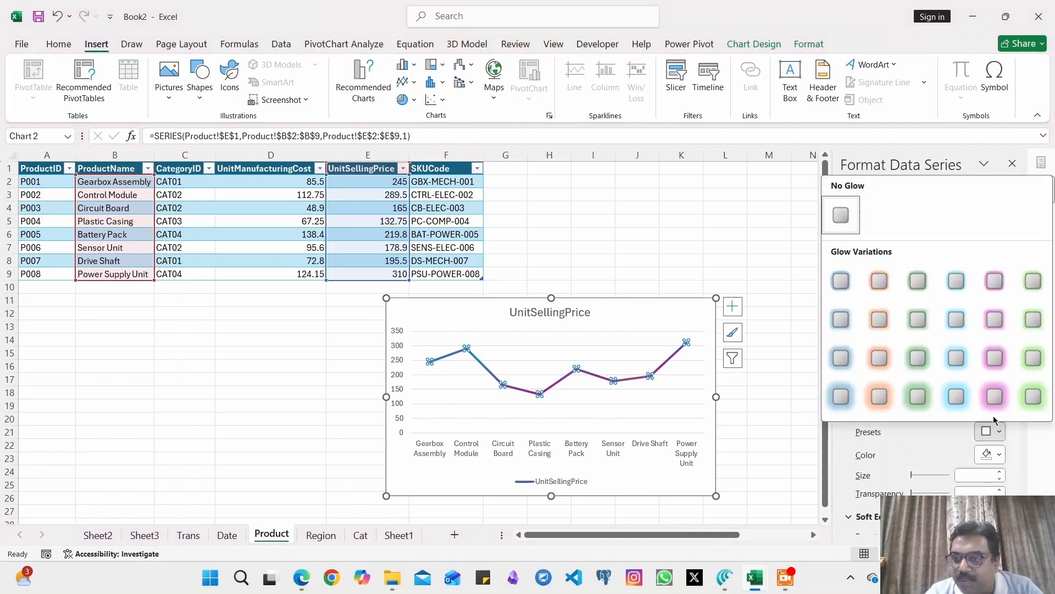
{"action": "left_click", "coordinate": [989, 394]}
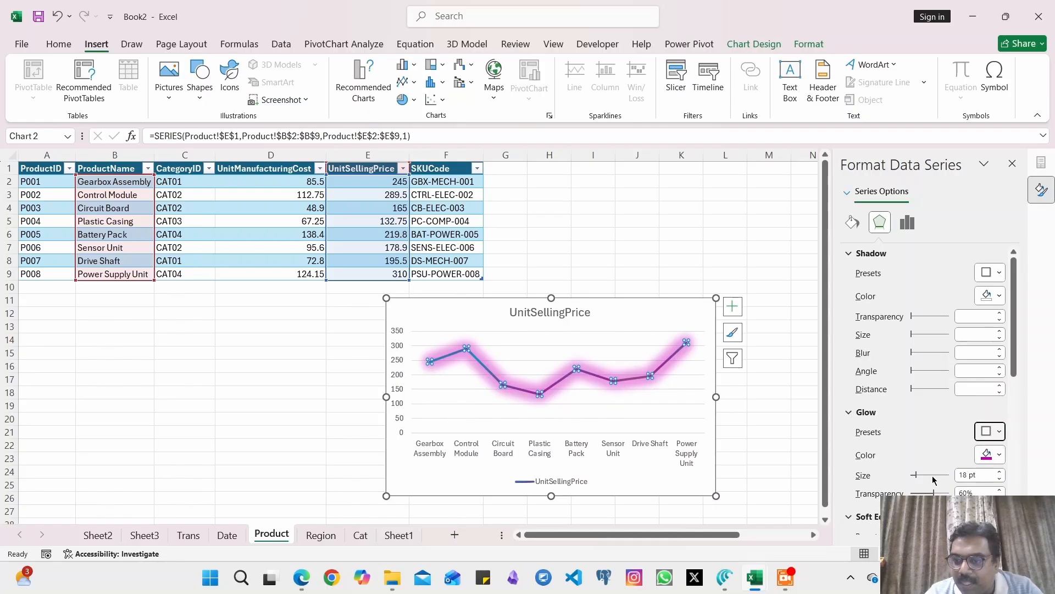
{"action": "left_click_drag", "start_coordinate": [916, 475], "coordinate": [913, 474]}
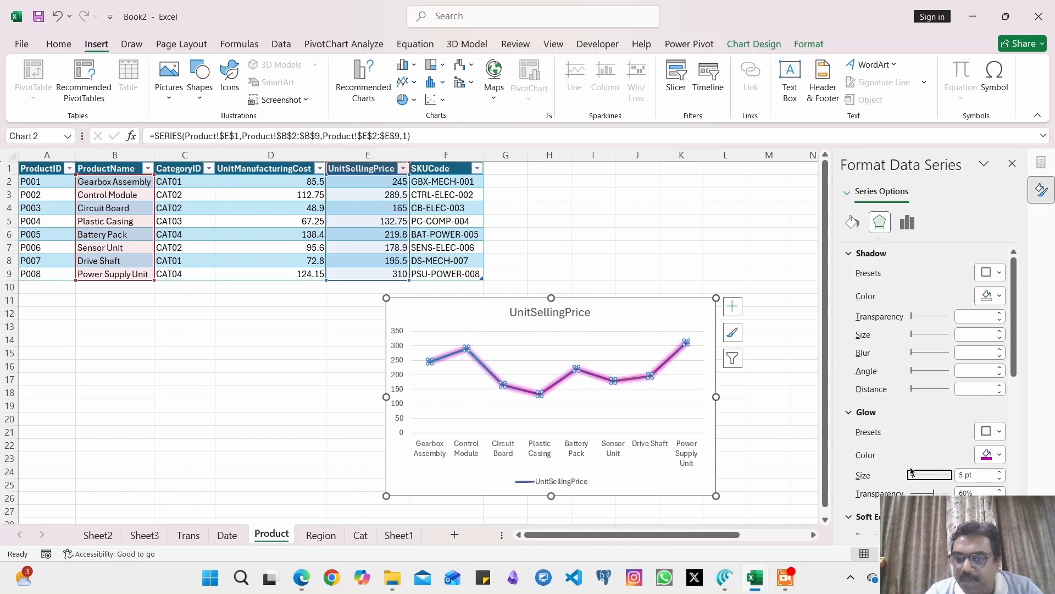
Give the series a top bevel 12 pt wide and 4 pt high and a bottom bevel 8 pt wide and 6 pt high.
{"action": "scroll", "coordinate": [892, 424], "scroll_direction": "down", "scroll_amount": 5}
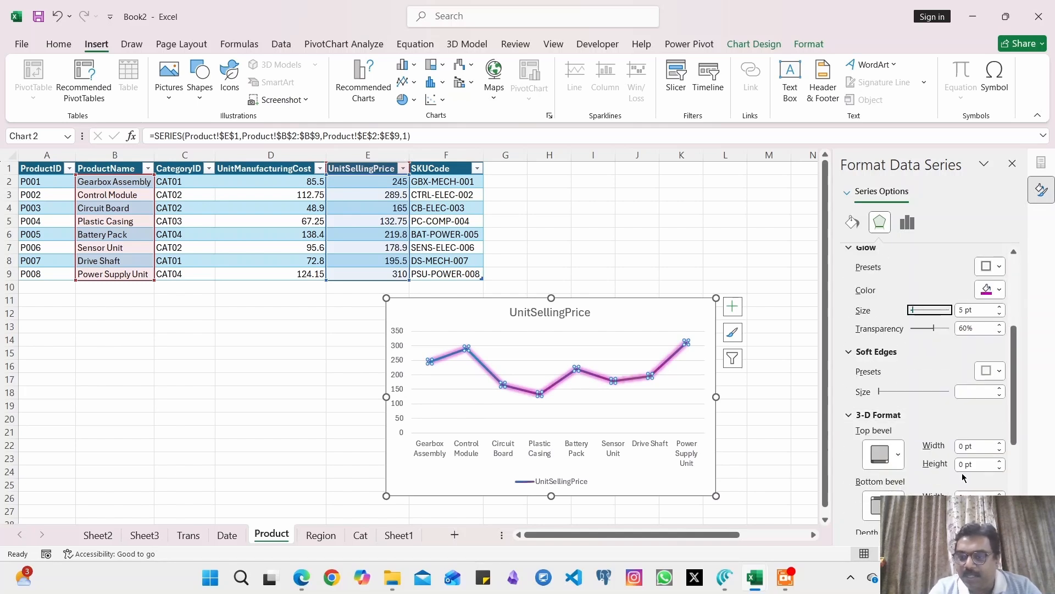
{"action": "left_click", "coordinate": [883, 454]}
{"action": "left_click", "coordinate": [919, 376]}
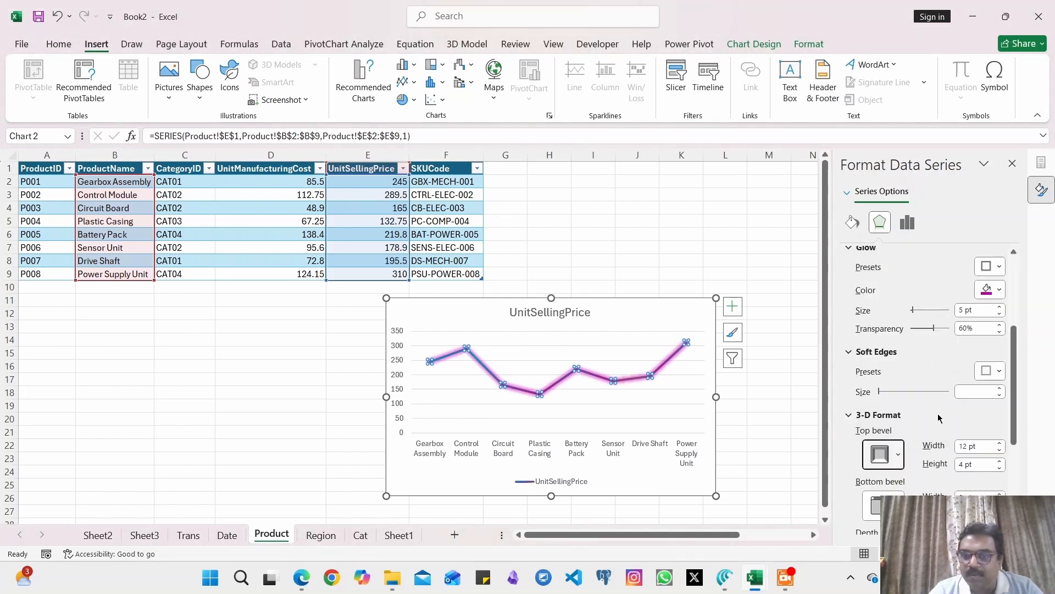
{"action": "left_click", "coordinate": [884, 505]}
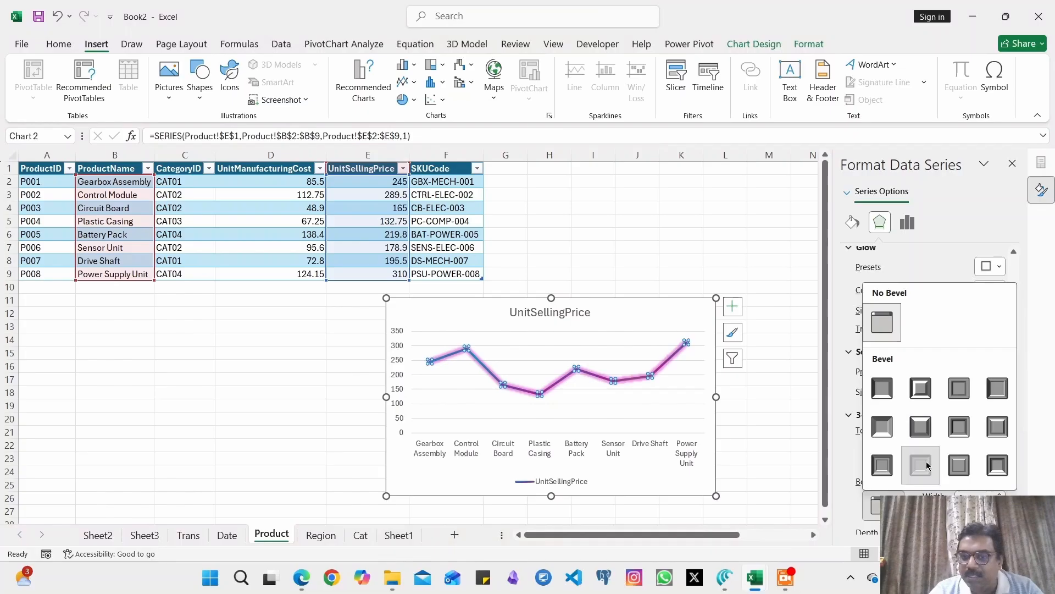
{"action": "left_click", "coordinate": [910, 451]}
Set the series' 3-D material to the third translucent option.
{"action": "scroll", "coordinate": [910, 451], "scroll_direction": "down", "scroll_amount": 5}
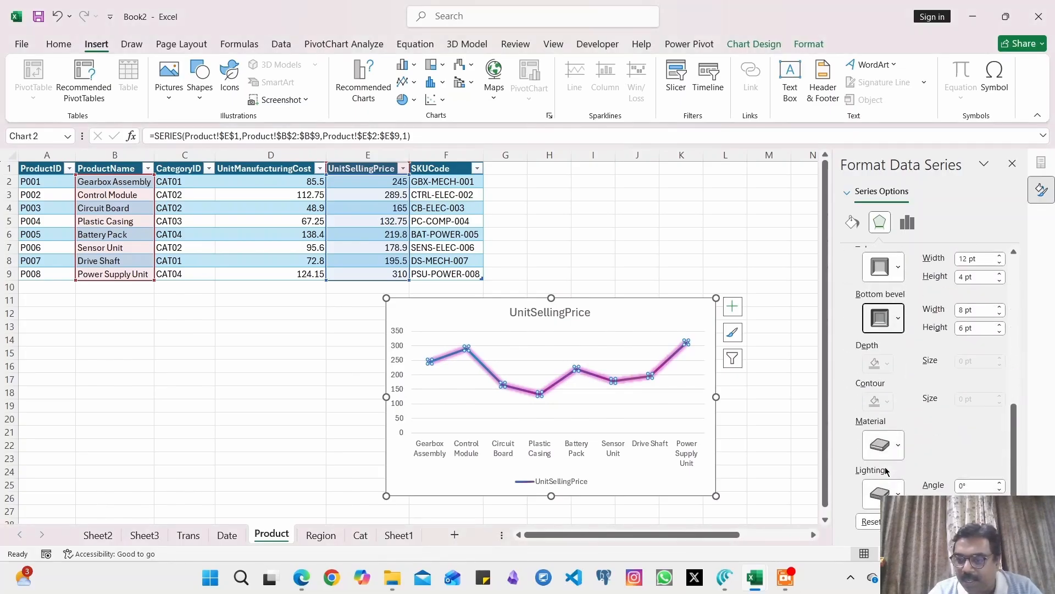
{"action": "left_click", "coordinate": [884, 445]}
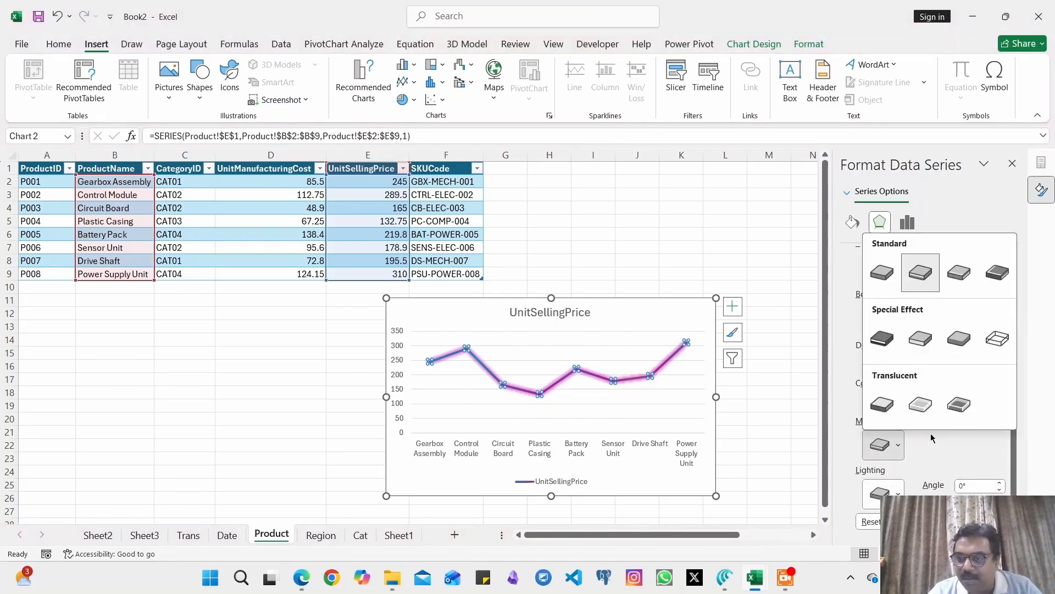
{"action": "left_click", "coordinate": [963, 410]}
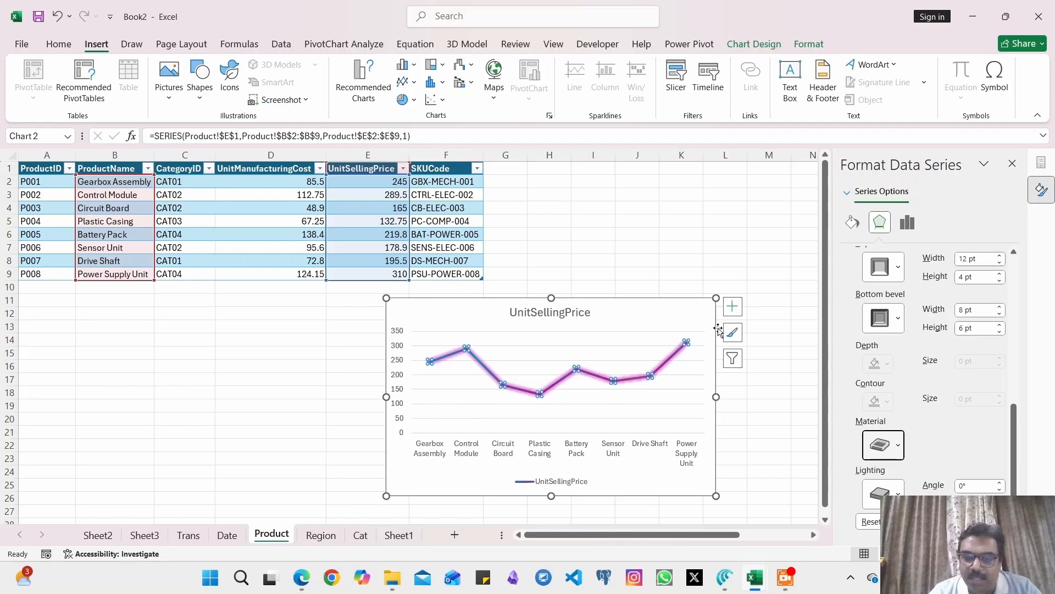
Apply the chart style with value labels along a broken line and an uppercase title to the whole chart.
{"action": "left_click", "coordinate": [695, 357]}
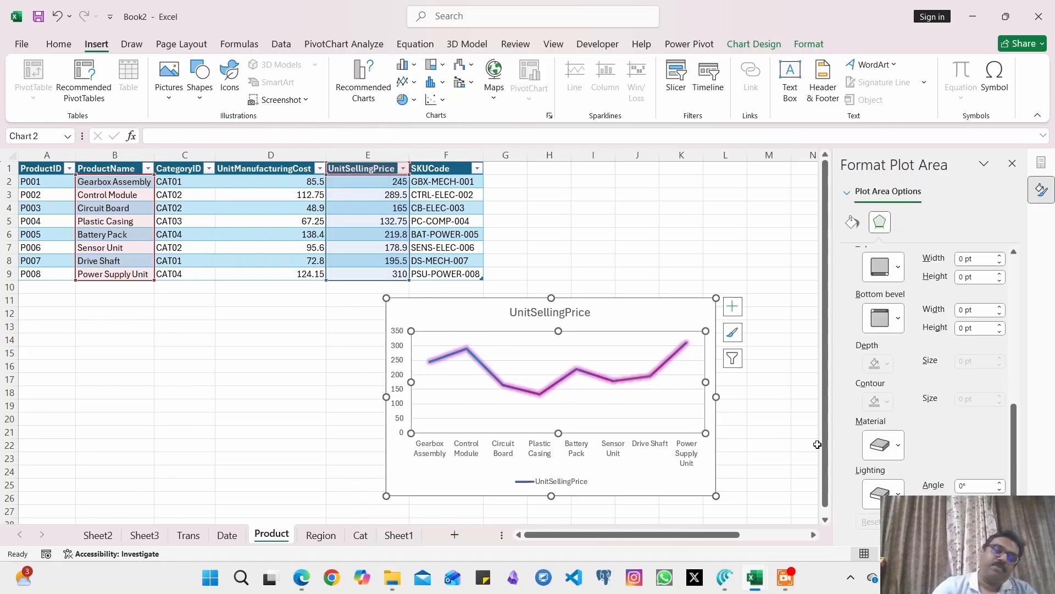
{"action": "left_click", "coordinate": [685, 459]}
{"action": "left_click", "coordinate": [675, 480]}
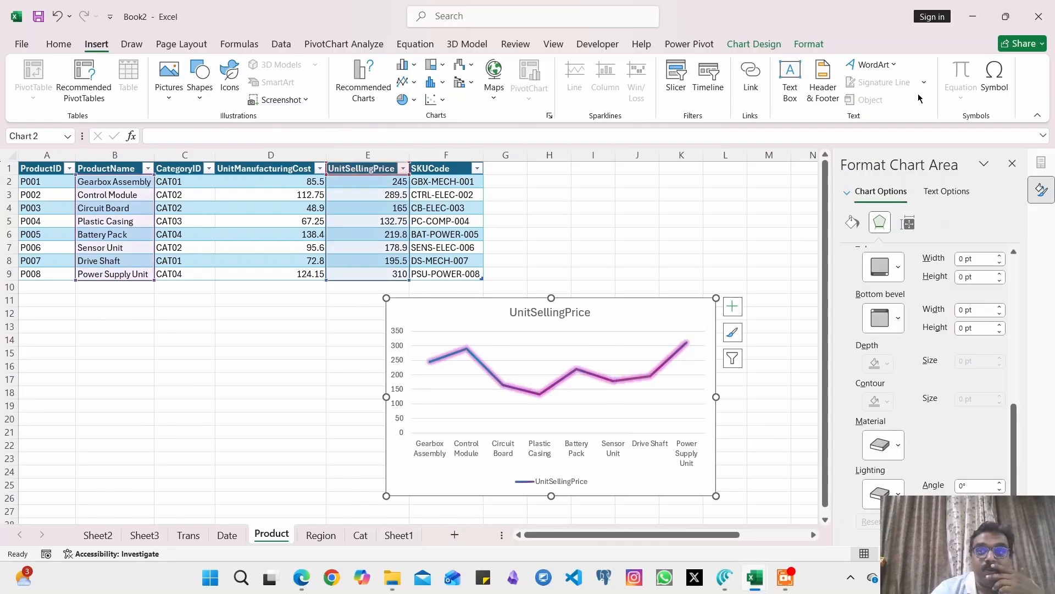
{"action": "left_click", "coordinate": [772, 48]}
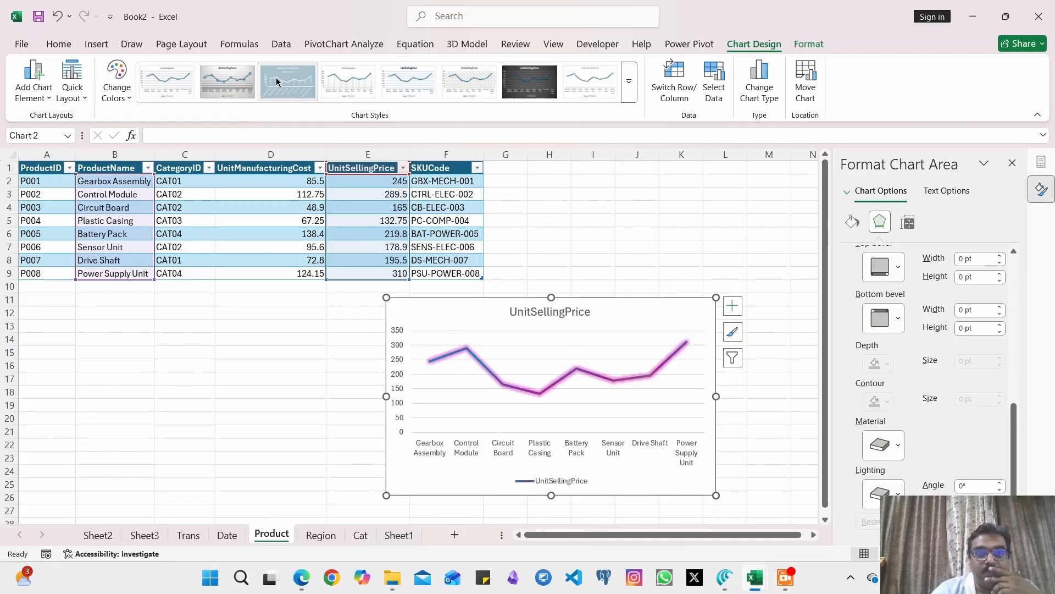
{"action": "left_click", "coordinate": [277, 82]}
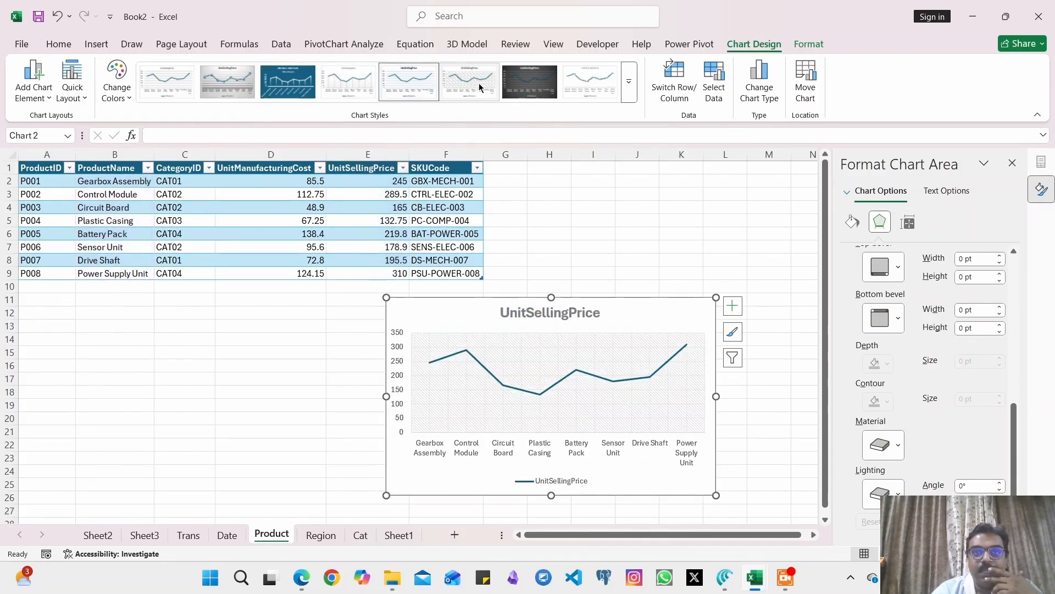
{"action": "left_click", "coordinate": [595, 93]}
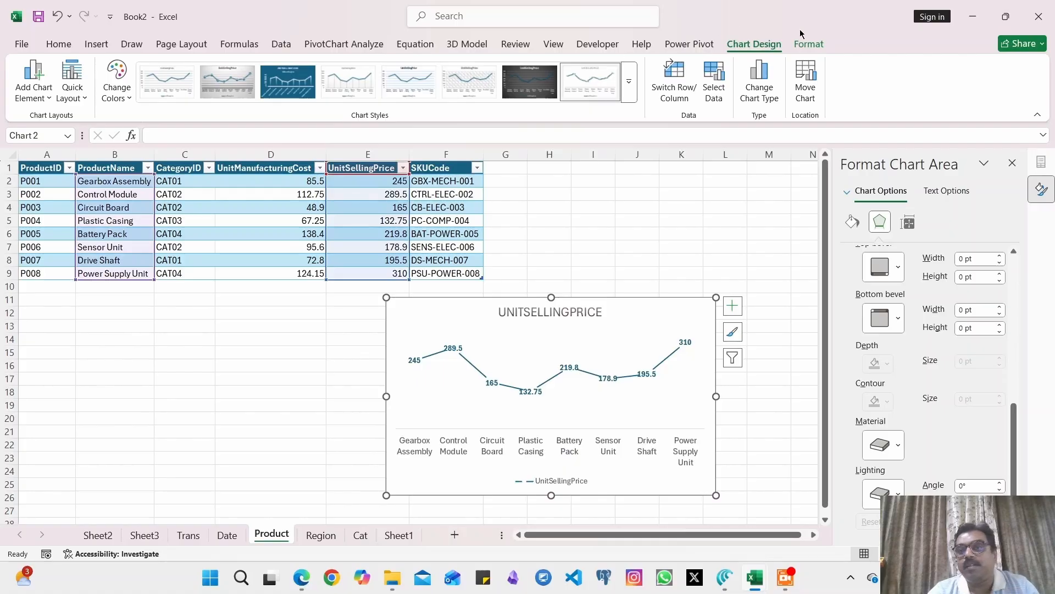
Format the chart title with WordArt, trying the orange style and settling on the pink outlined one.
{"action": "left_click", "coordinate": [805, 43]}
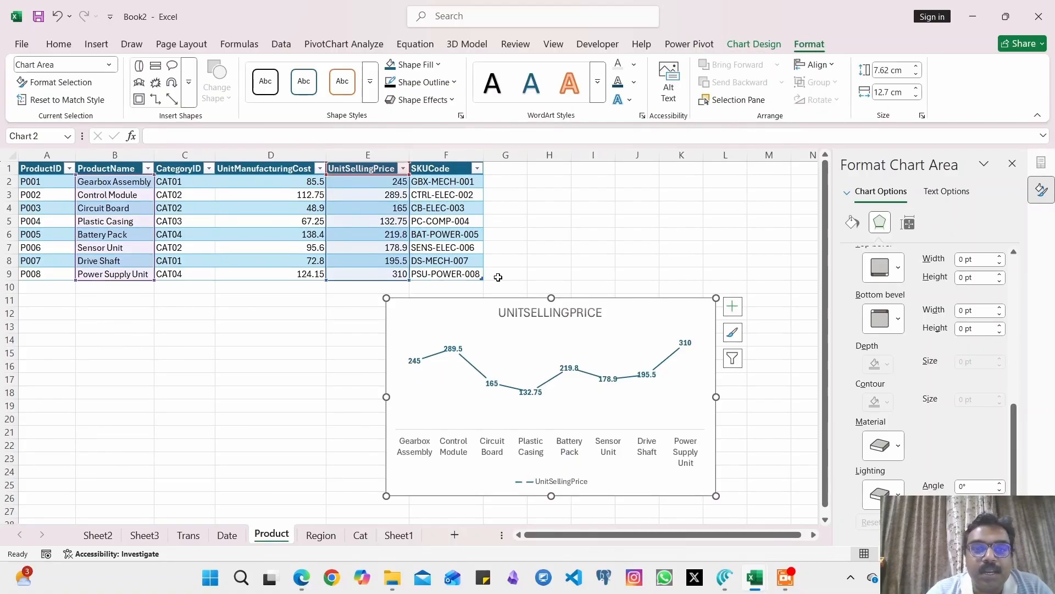
{"action": "left_click", "coordinate": [549, 313]}
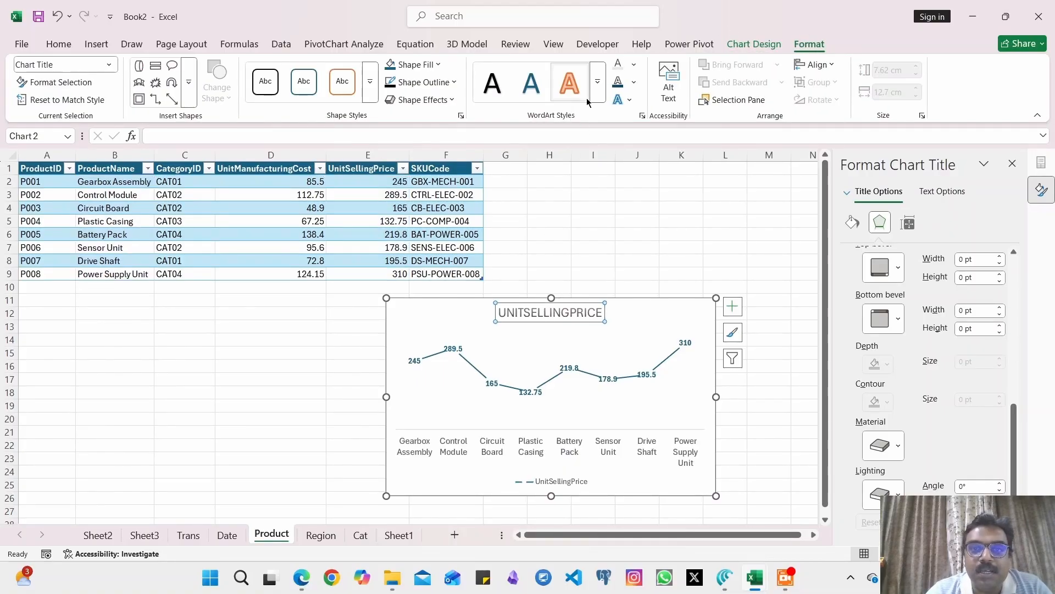
{"action": "left_click", "coordinate": [571, 91]}
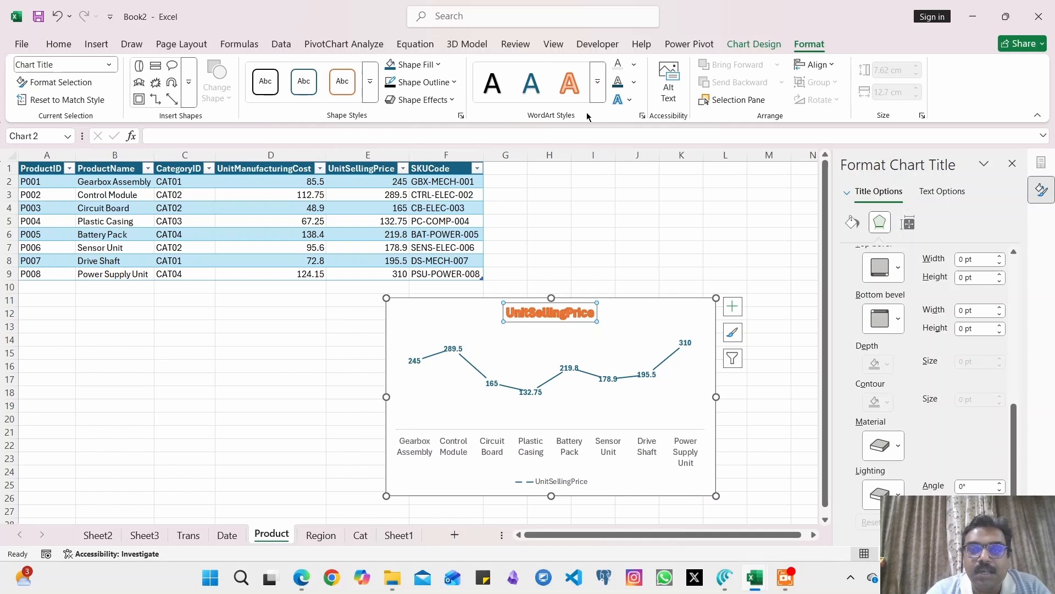
{"action": "left_click", "coordinate": [597, 82]}
{"action": "left_click", "coordinate": [609, 196]}
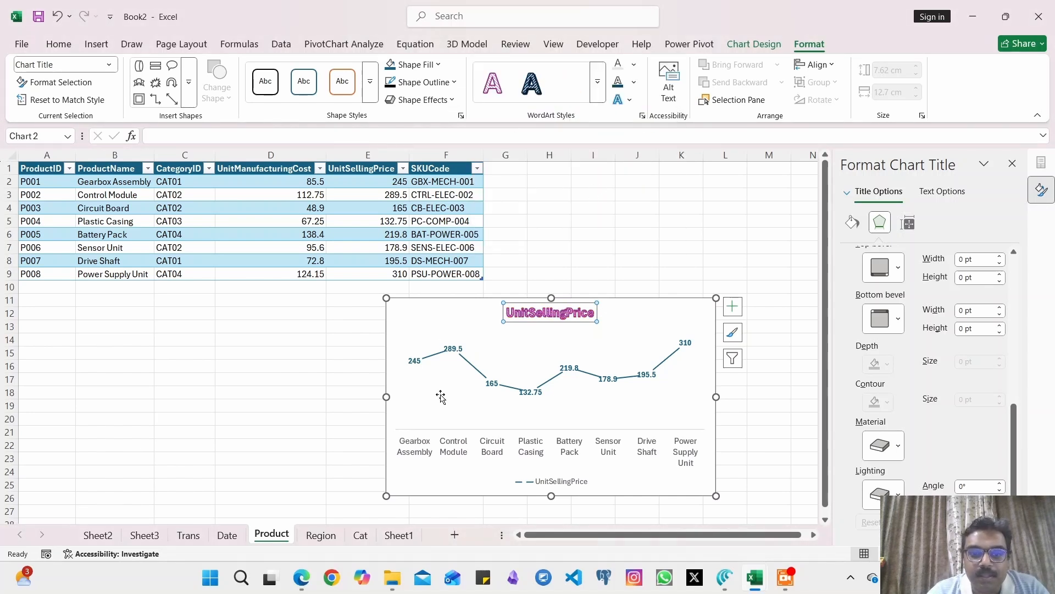
Fill the line chart's plot area with the light gray shade of the white theme color.
{"action": "left_click", "coordinate": [440, 394]}
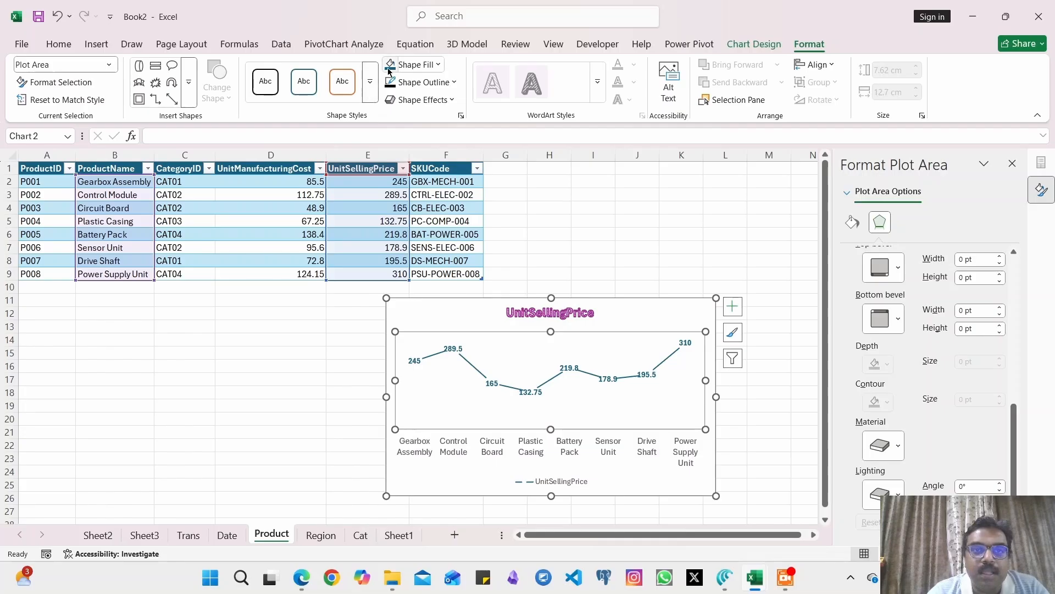
{"action": "left_click", "coordinate": [408, 65]}
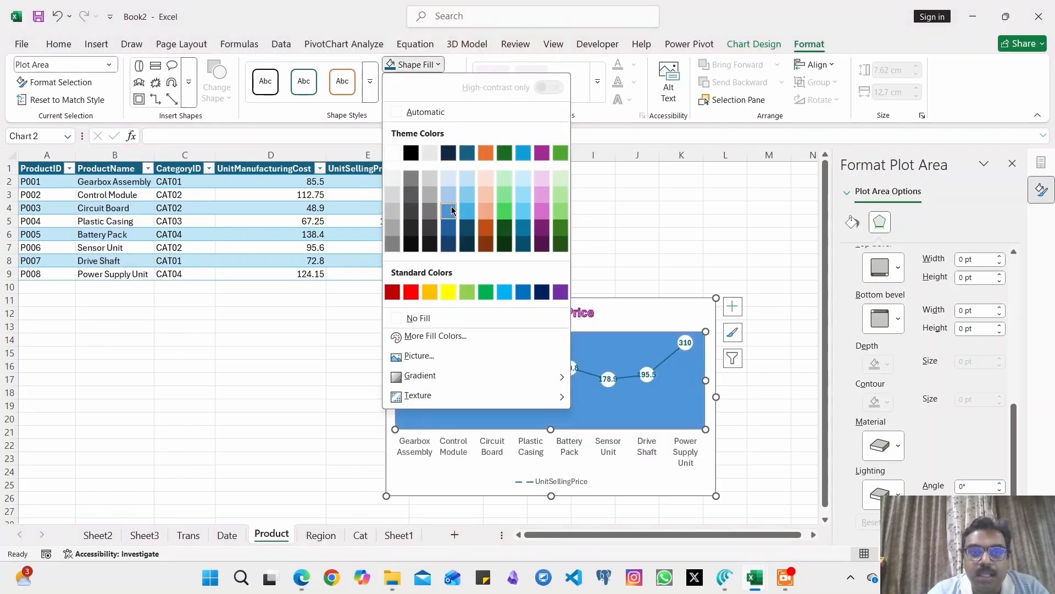
{"action": "left_click", "coordinate": [394, 177]}
{"action": "left_click", "coordinate": [476, 454]}
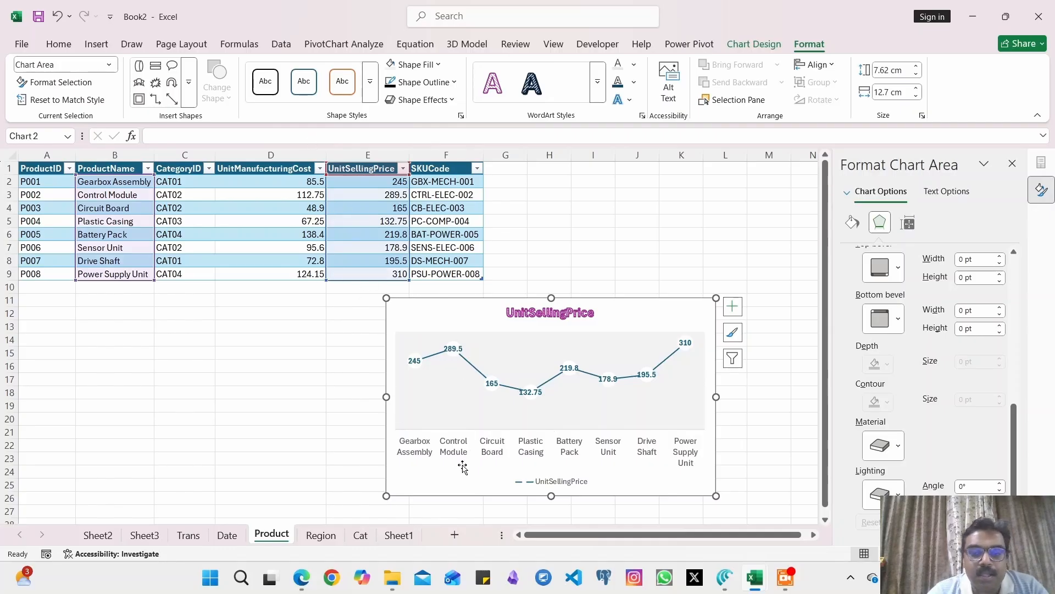
Insert the recommended line PivotChart of Count of DateKey by MonthName from the Date sheet's table.
{"action": "scroll", "coordinate": [279, 445], "scroll_direction": "down", "scroll_amount": 3}
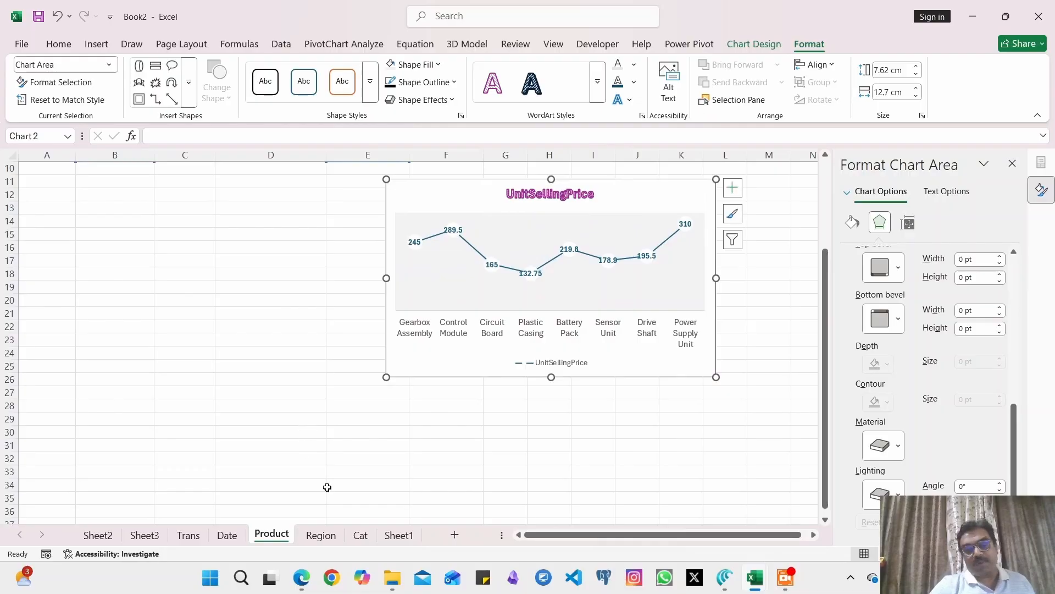
{"action": "left_click", "coordinate": [360, 535]}
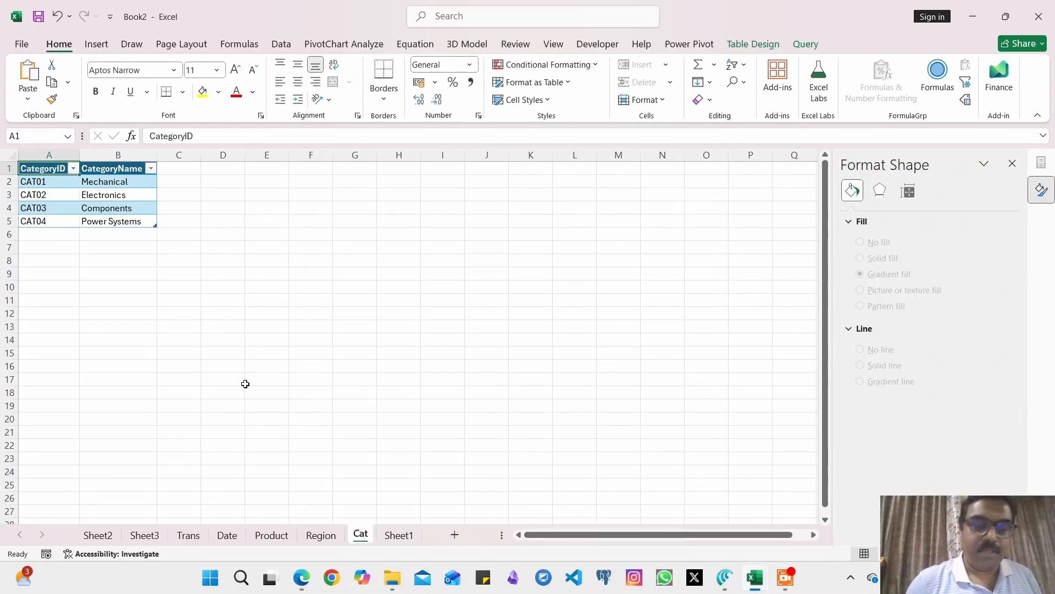
{"action": "left_click", "coordinate": [367, 75]}
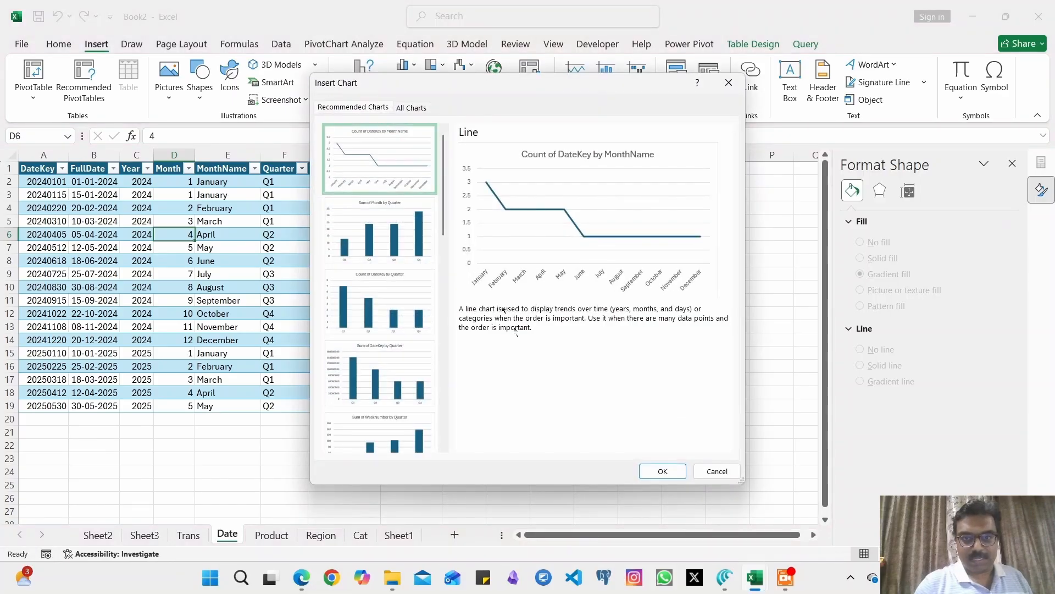
{"action": "left_click", "coordinate": [661, 471]}
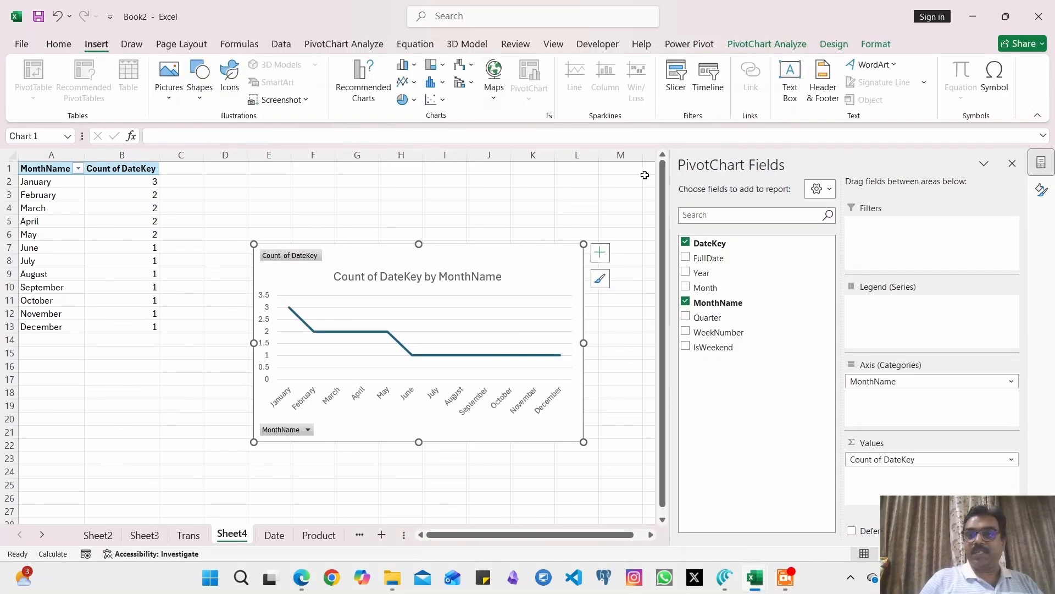
Open the PivotChart's header and footer page setup, accept it without changes, and close the PivotChart Fields list.
{"action": "left_click", "coordinate": [809, 82]}
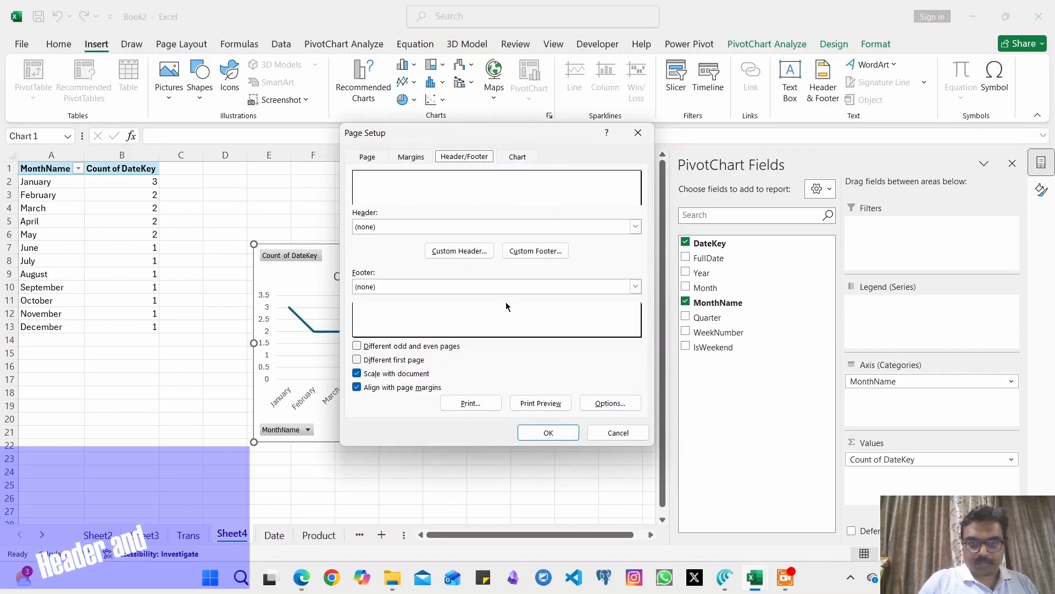
{"action": "left_click", "coordinate": [548, 435]}
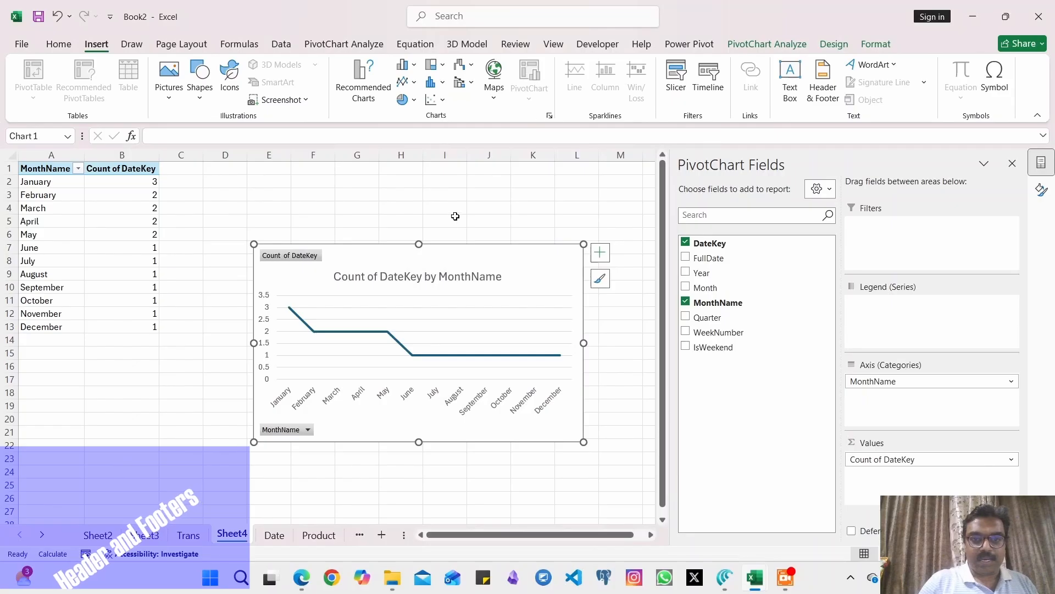
{"action": "left_click", "coordinate": [1012, 165]}
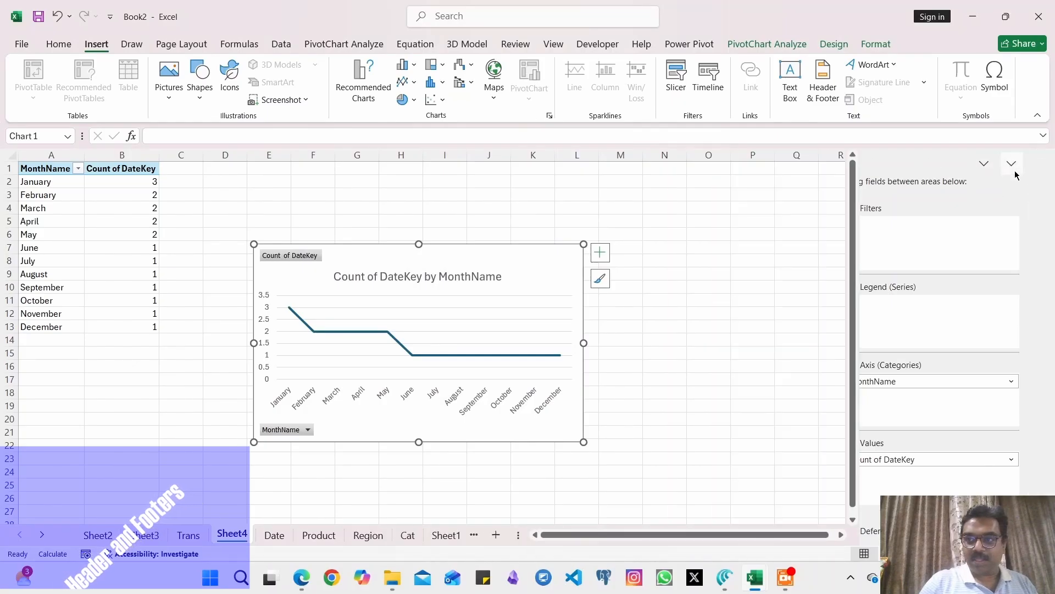
Deselect the chart and insert the current date in the left section of Sheet4's page header.
{"action": "left_click", "coordinate": [586, 206]}
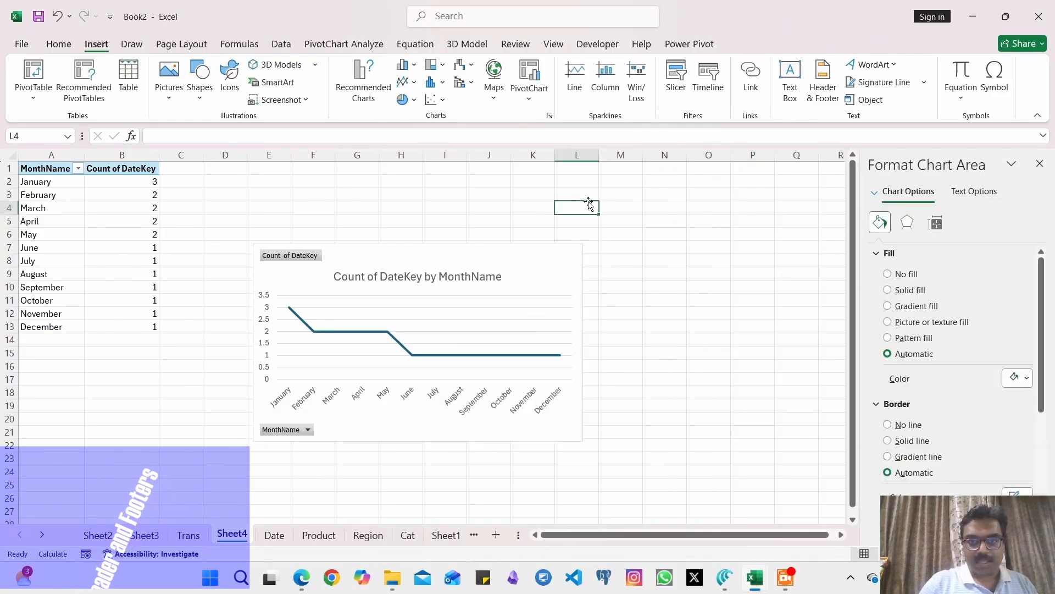
{"action": "left_click", "coordinate": [548, 180]}
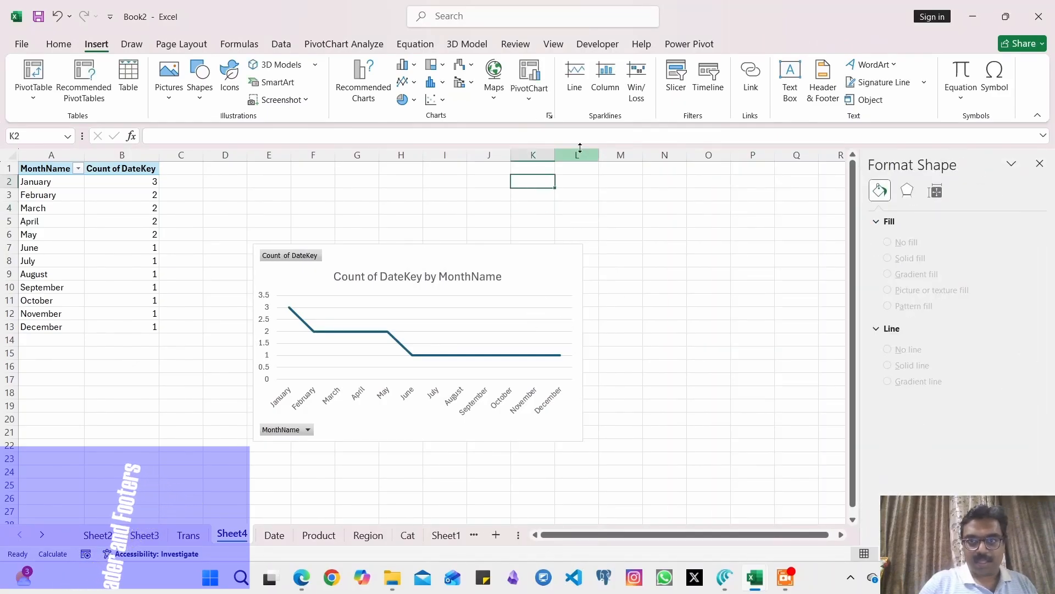
{"action": "left_click", "coordinate": [822, 81]}
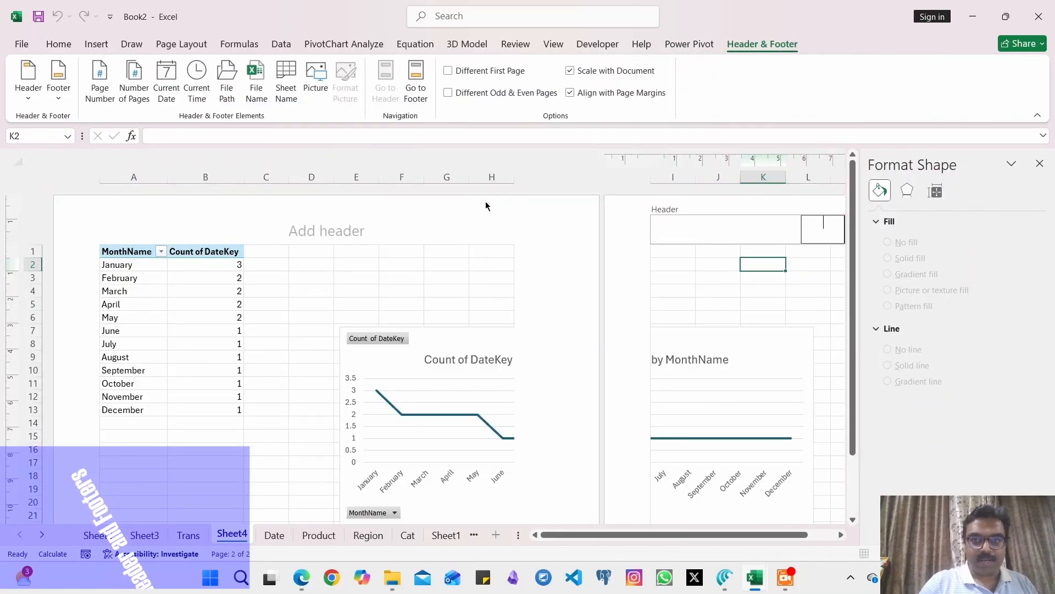
{"action": "scroll", "coordinate": [633, 532], "scroll_direction": "right", "scroll_amount": 2}
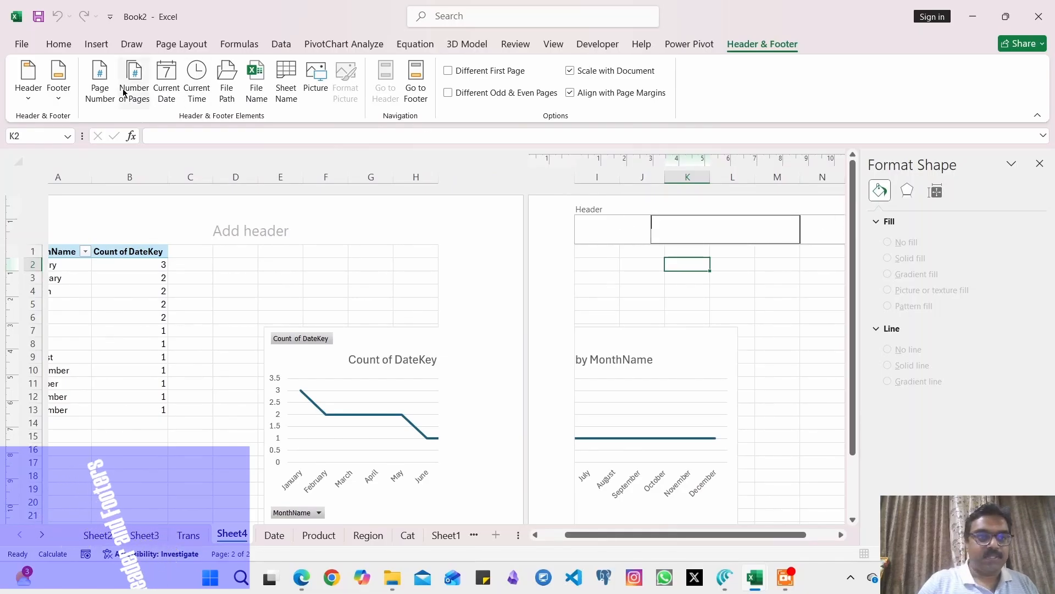
{"action": "left_click", "coordinate": [172, 75]}
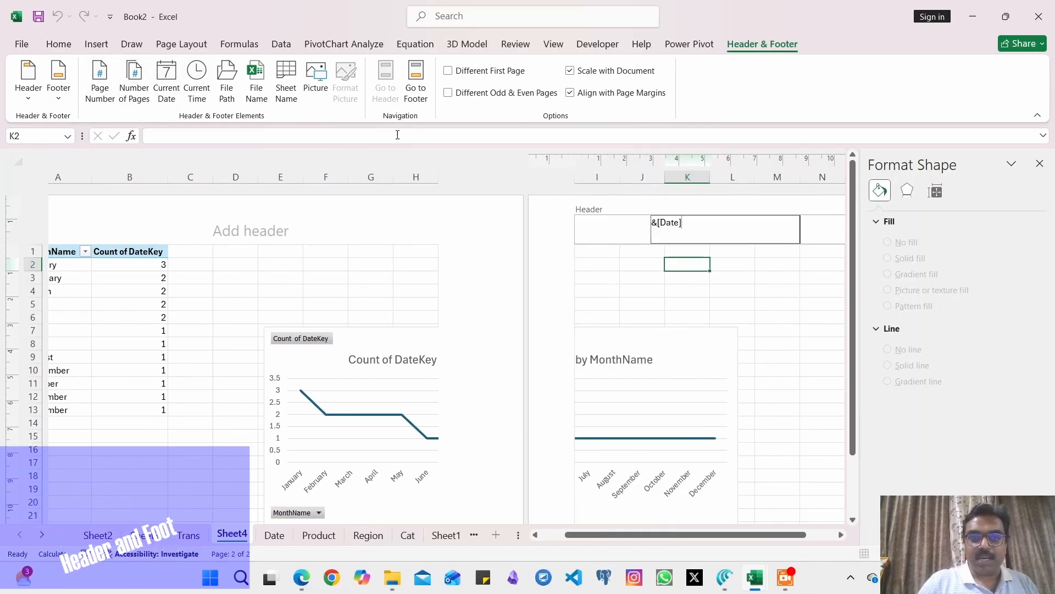
{"action": "left_click", "coordinate": [834, 241]}
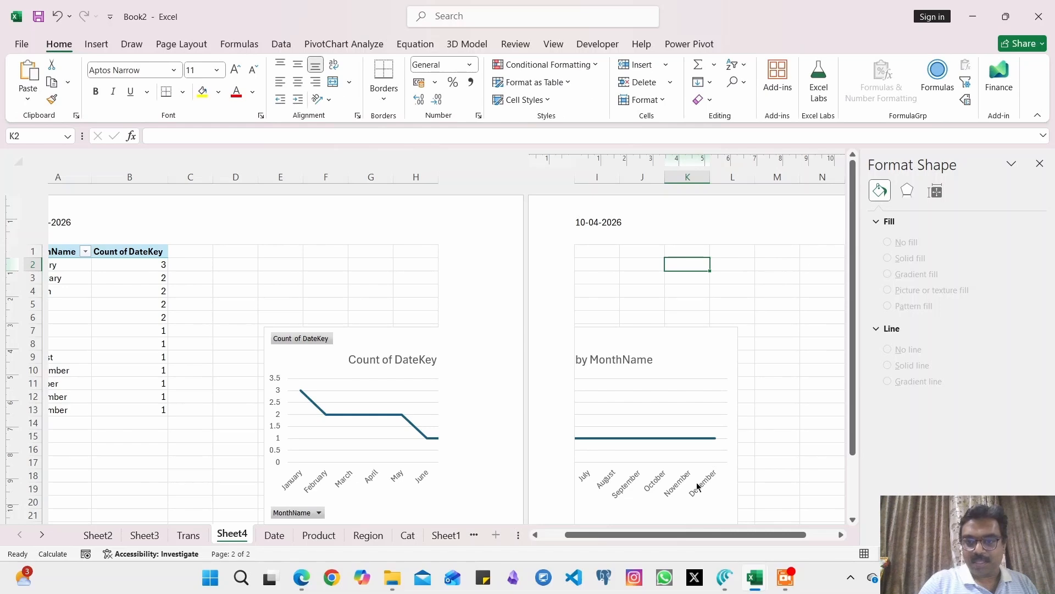
Insert the page number in the header's right section and the file name in its center section.
{"action": "left_click", "coordinate": [821, 535]}
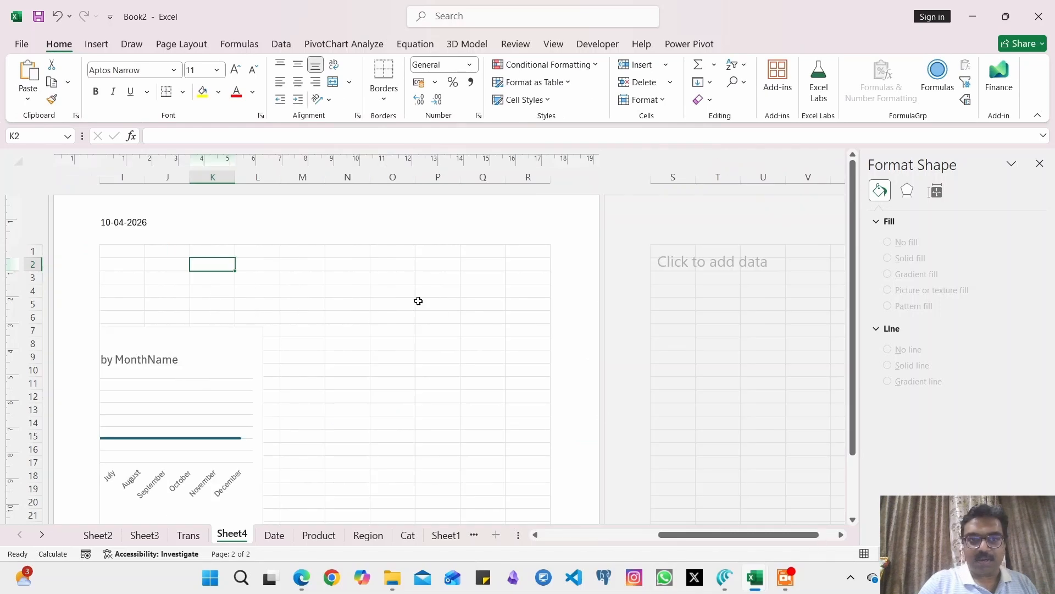
{"action": "left_click", "coordinate": [424, 225]}
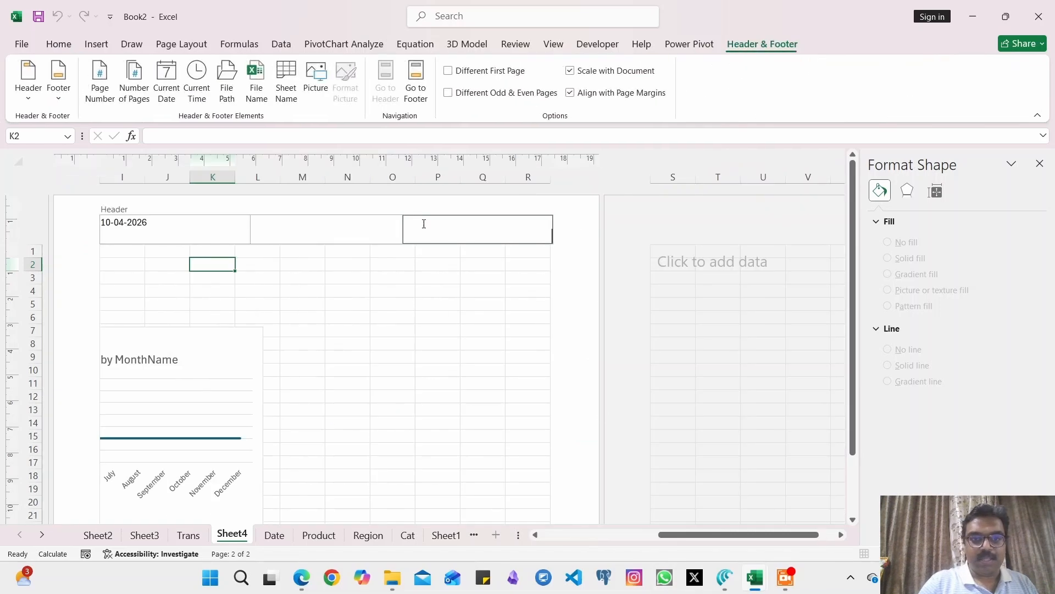
{"action": "left_click", "coordinate": [107, 77]}
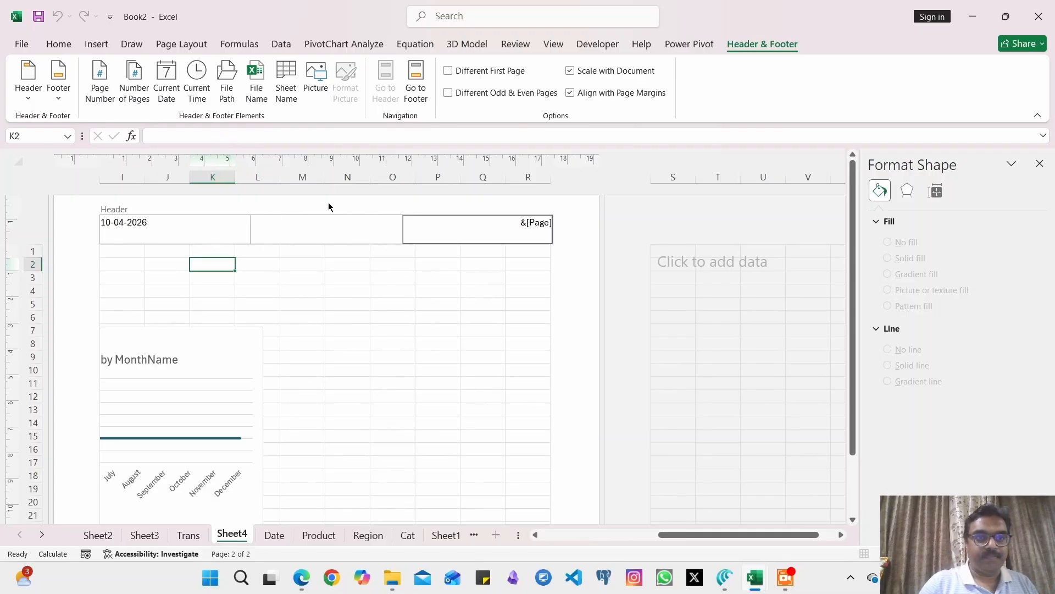
{"action": "left_click", "coordinate": [338, 240]}
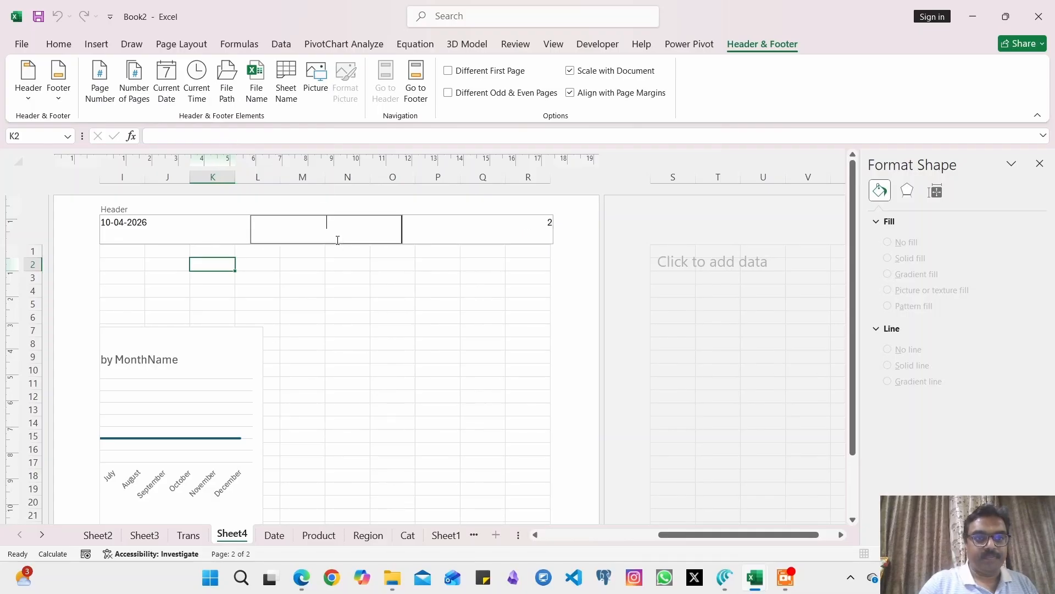
{"action": "left_click", "coordinate": [257, 77]}
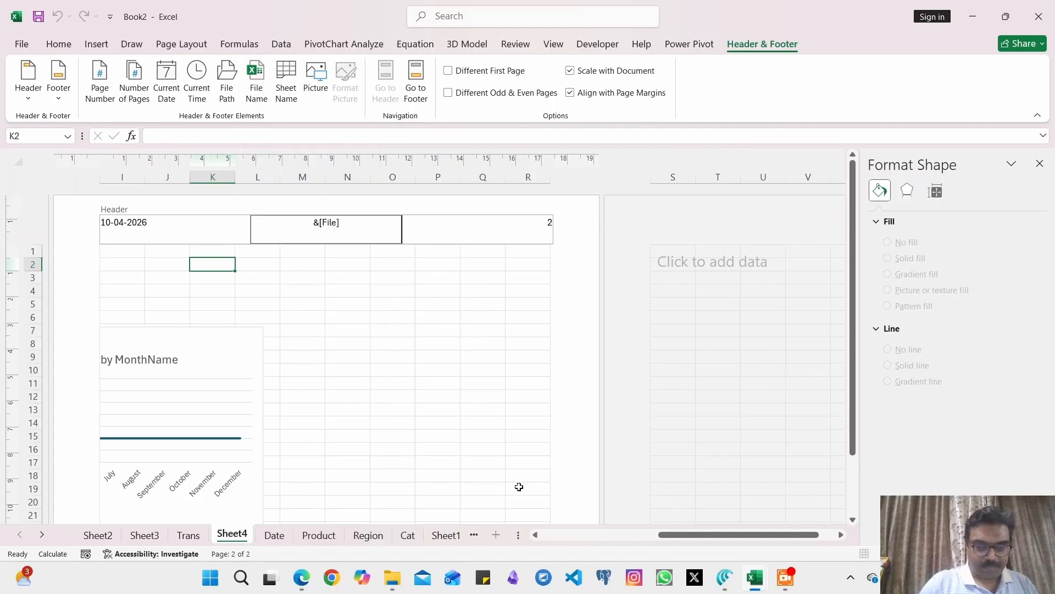
Insert the sheet name in the center section of Sheet4's footer and review the header and footer across the page.
{"action": "left_click", "coordinate": [573, 539]}
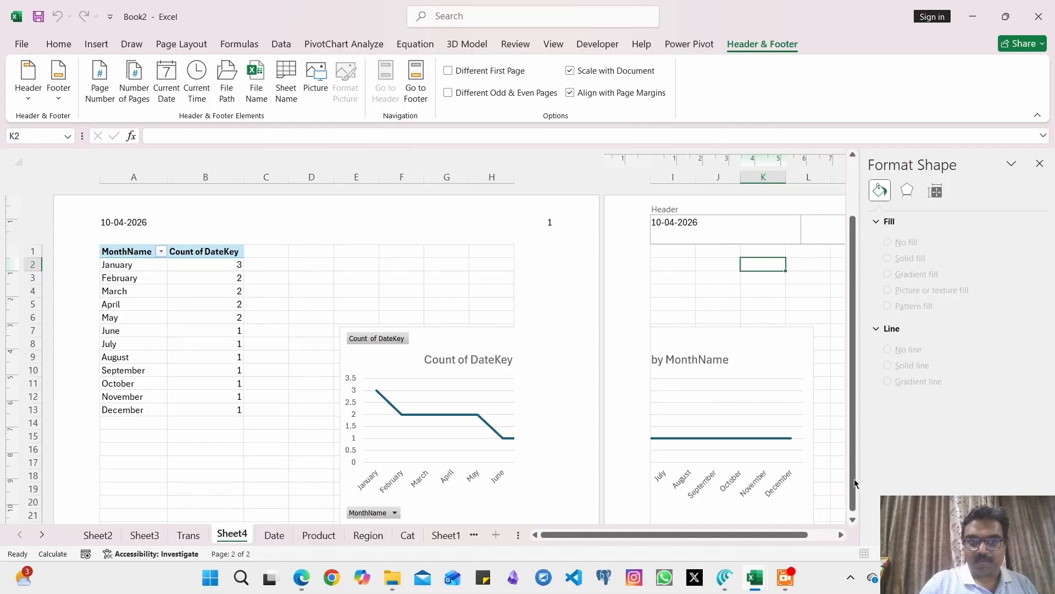
{"action": "left_click", "coordinate": [852, 482]}
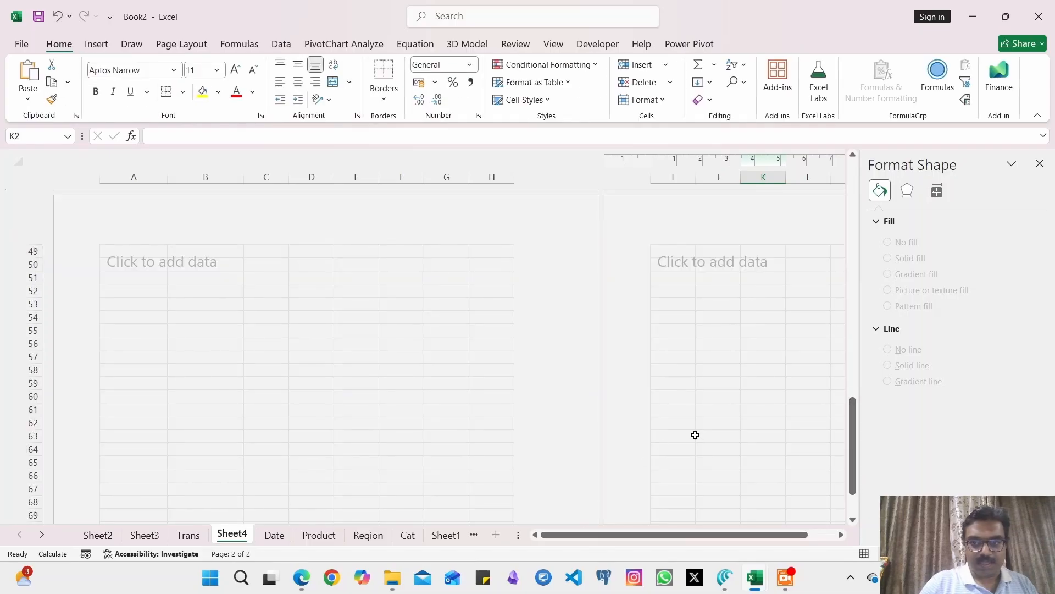
{"action": "left_click_drag", "start_coordinate": [852, 456], "coordinate": [853, 446]}
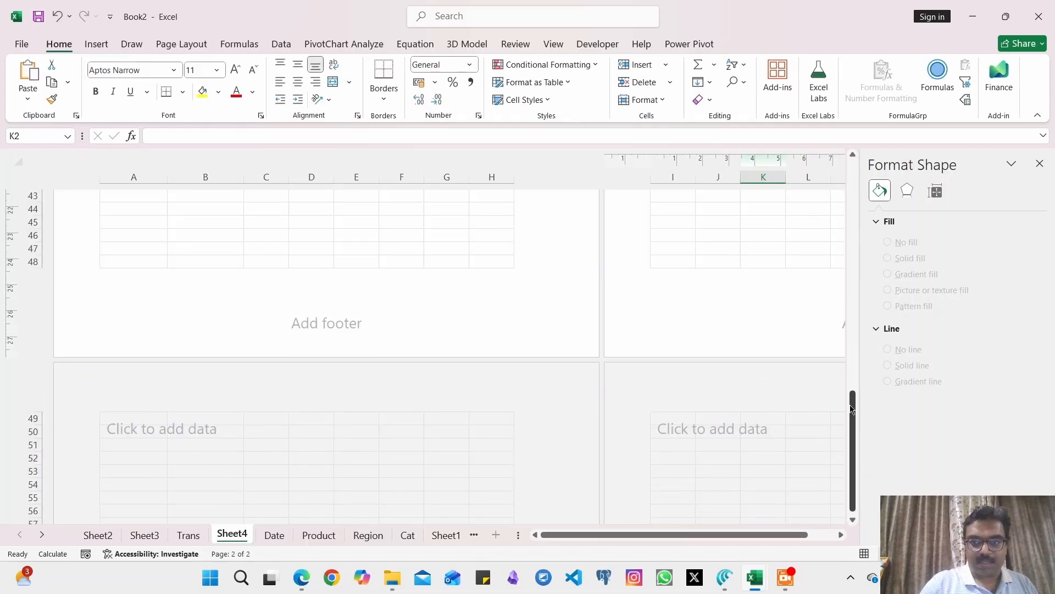
{"action": "left_click", "coordinate": [383, 324]}
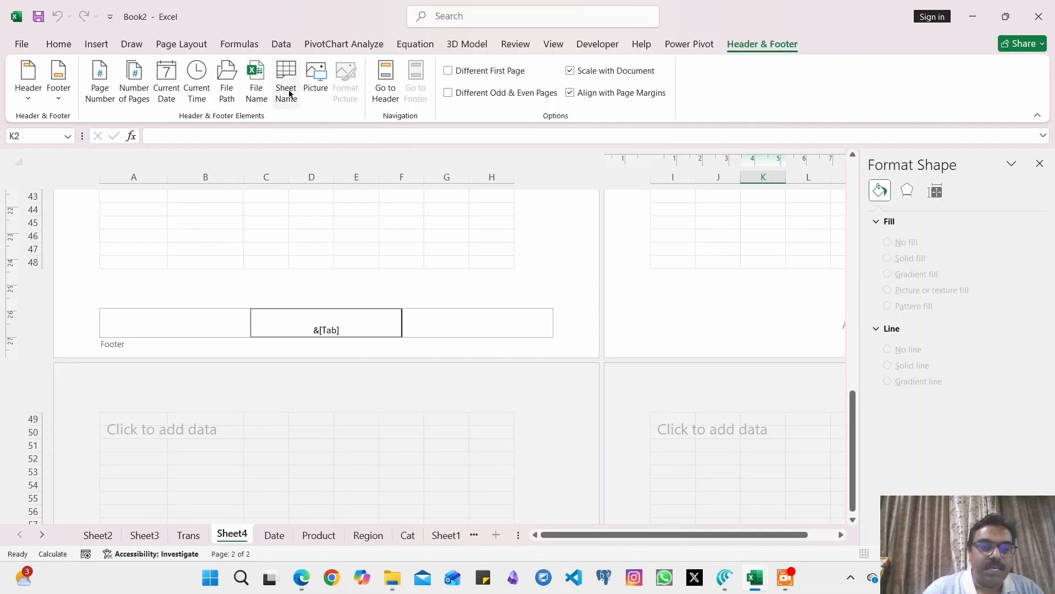
{"action": "left_click", "coordinate": [326, 407]}
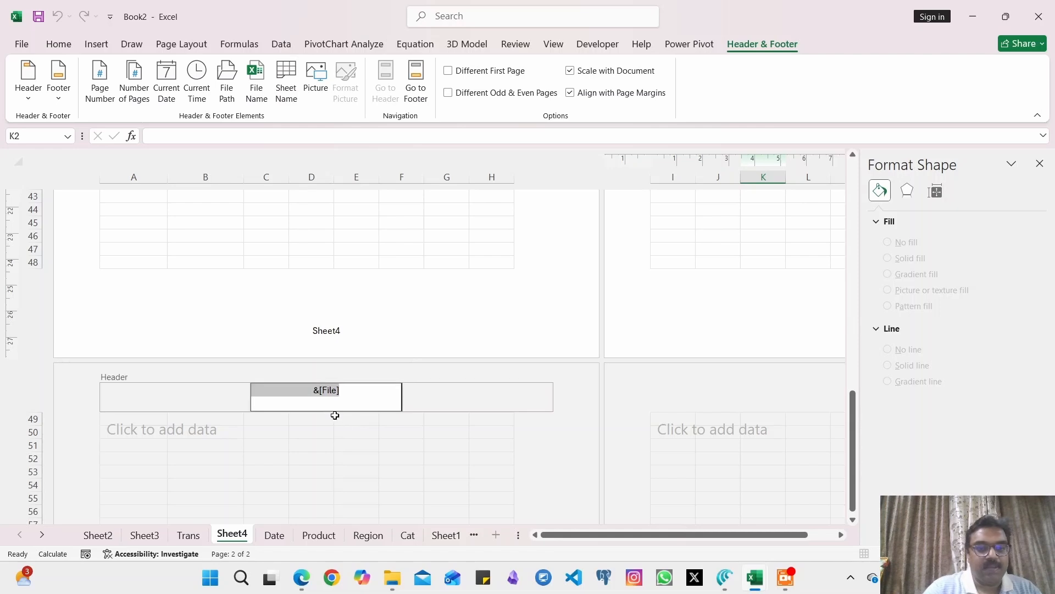
{"action": "left_click", "coordinate": [357, 457]}
{"action": "scroll", "coordinate": [539, 399], "scroll_direction": "up", "scroll_amount": 12}
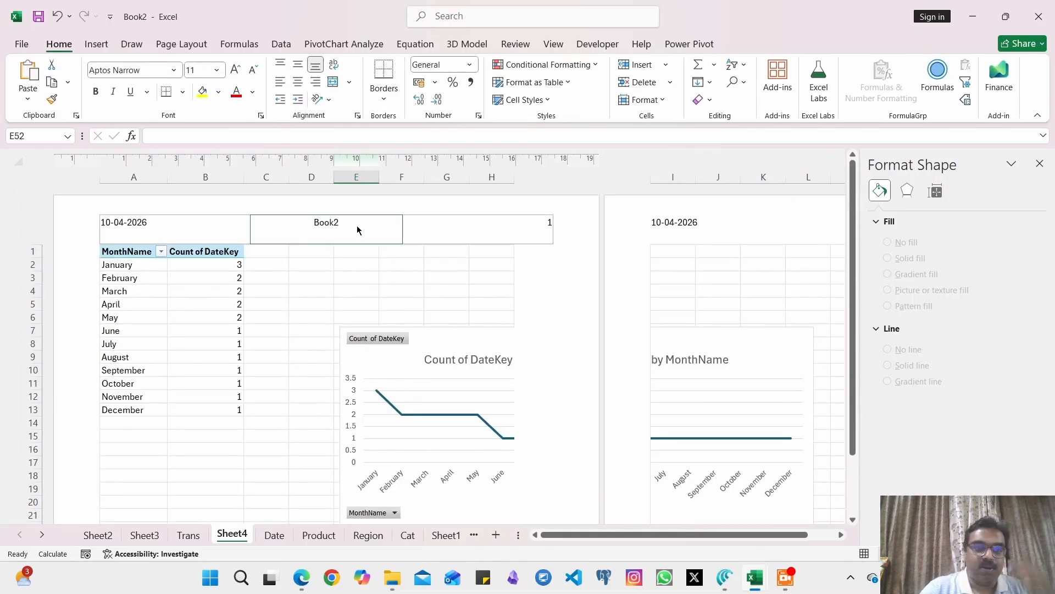
{"action": "scroll", "coordinate": [454, 317], "scroll_direction": "down", "scroll_amount": 10}
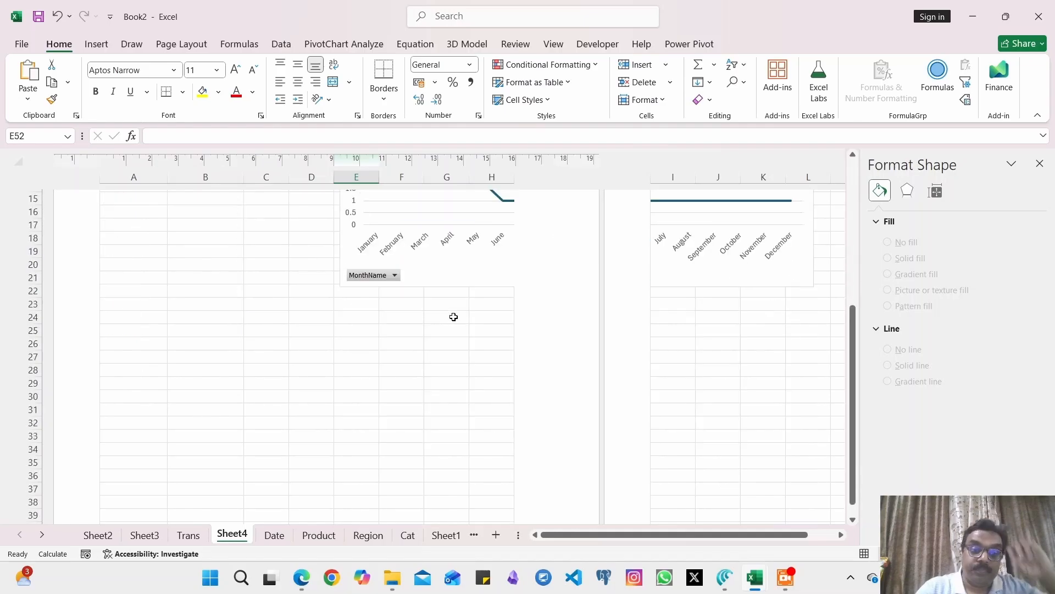
{"action": "scroll", "coordinate": [453, 316], "scroll_direction": "up", "scroll_amount": 10}
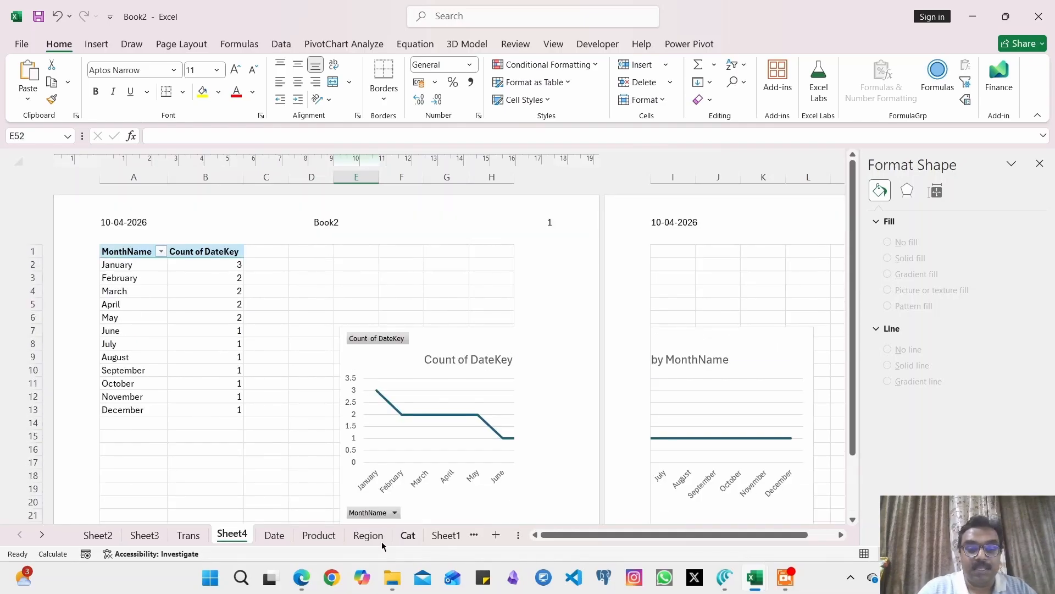
Link cell B2 on the Trans sheet to cell A1 of the Date sheet and follow the link.
{"action": "left_click", "coordinate": [276, 535]}
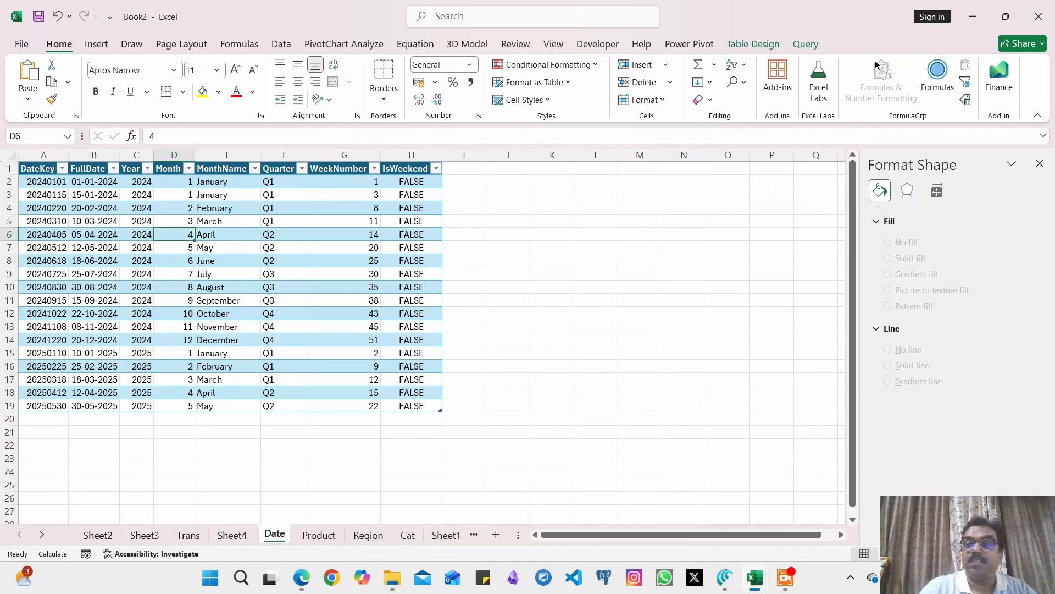
{"action": "left_click", "coordinate": [98, 45]}
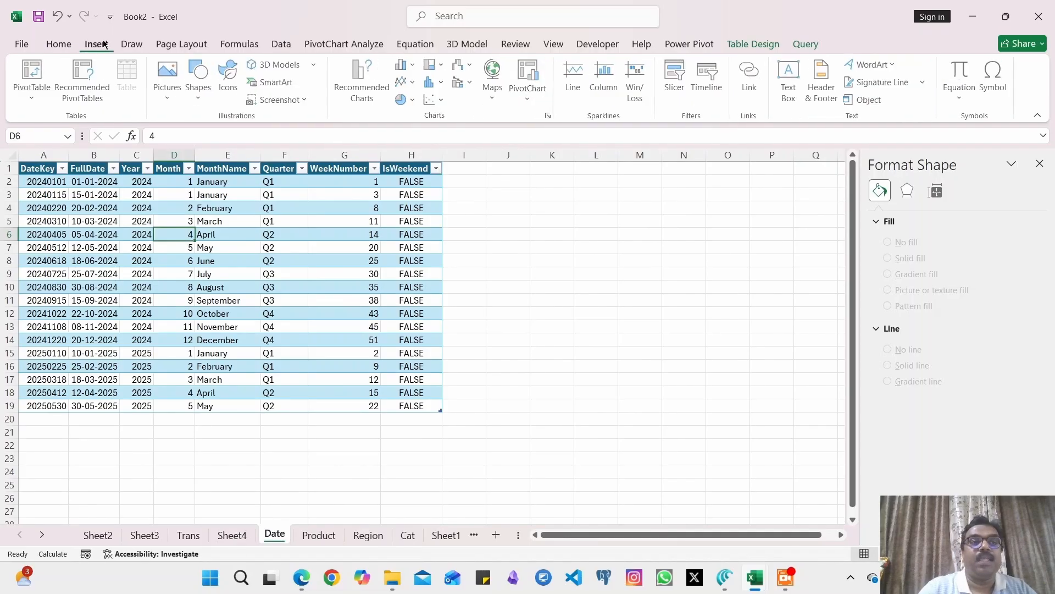
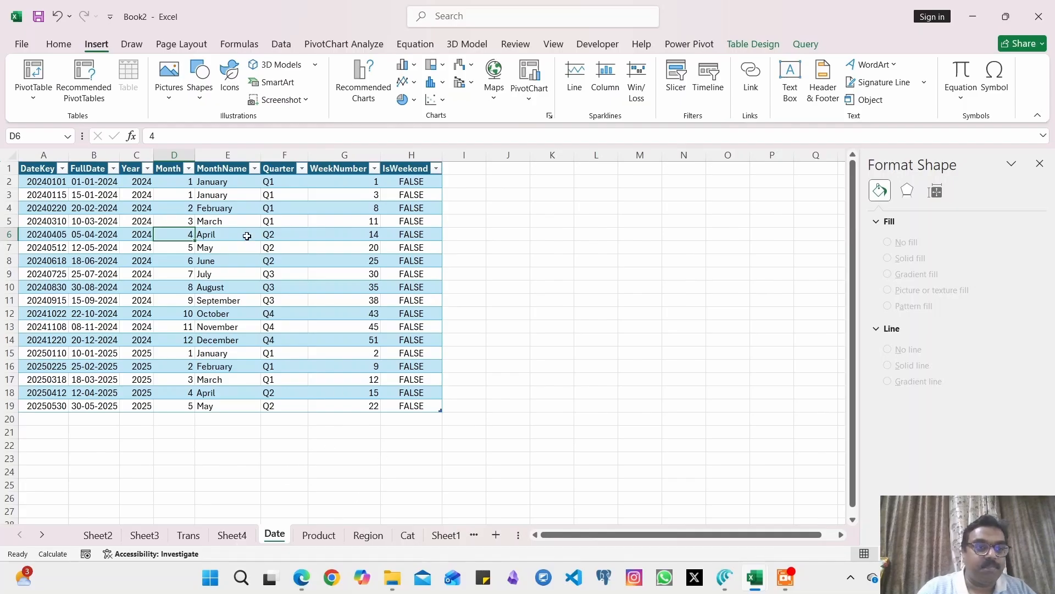
{"action": "left_click", "coordinate": [51, 180]}
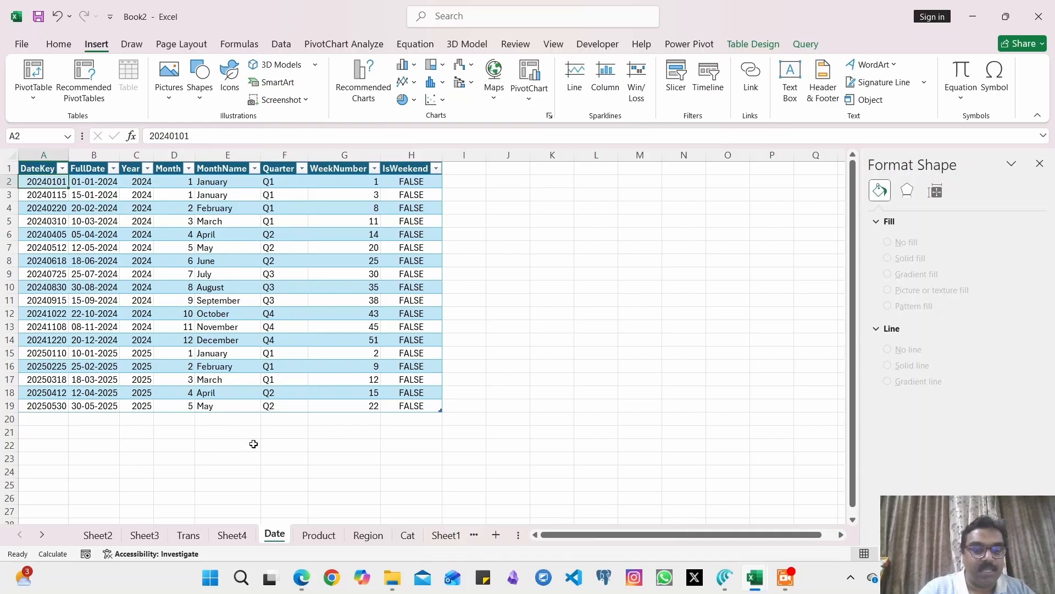
{"action": "left_click", "coordinate": [188, 536]}
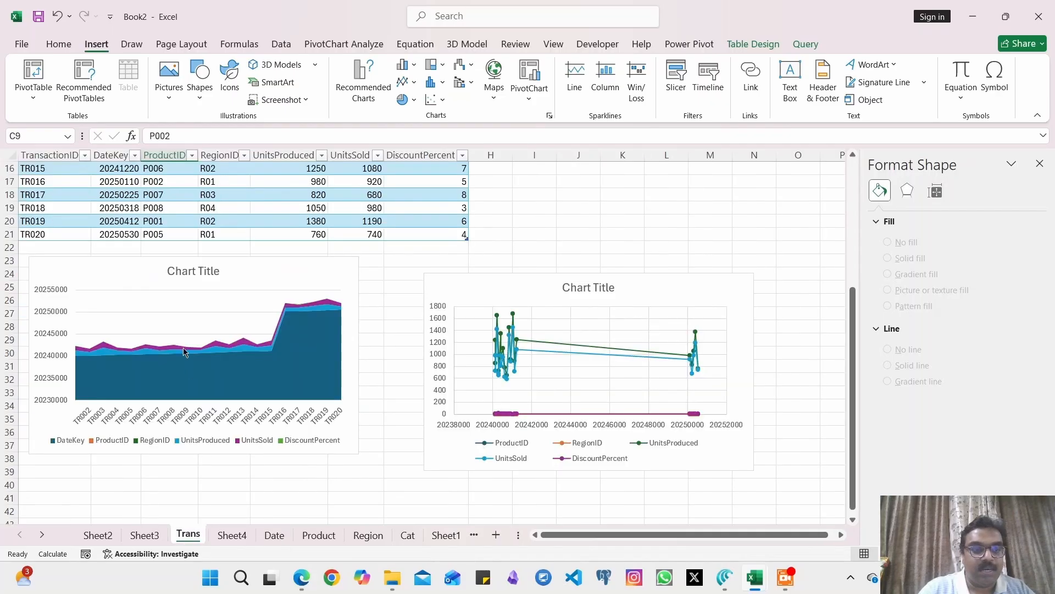
{"action": "scroll", "coordinate": [114, 197], "scroll_direction": "up", "scroll_amount": 5}
{"action": "left_click", "coordinate": [122, 185]}
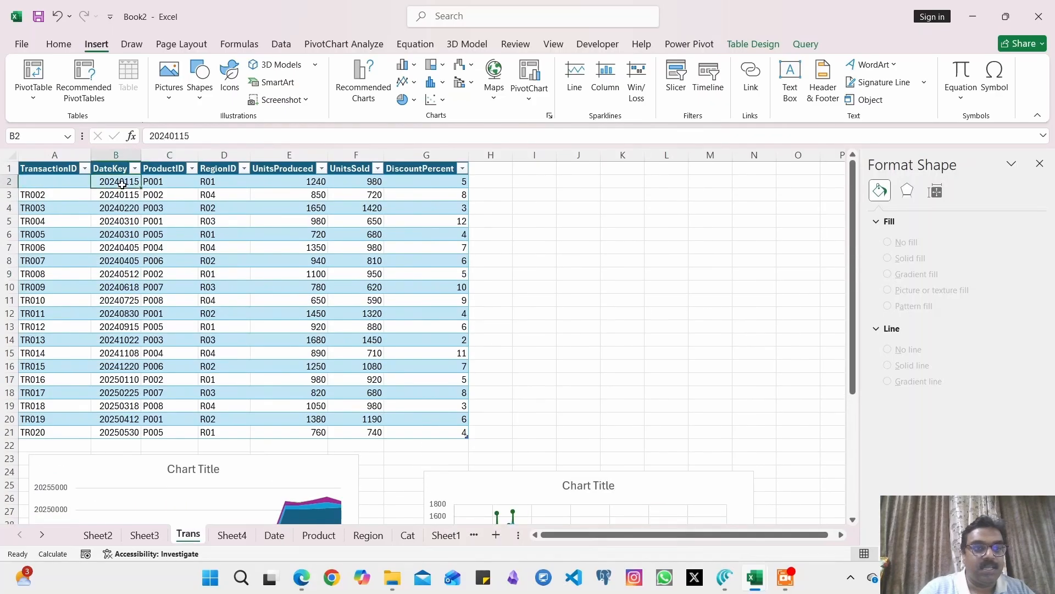
{"action": "left_click", "coordinate": [751, 79]}
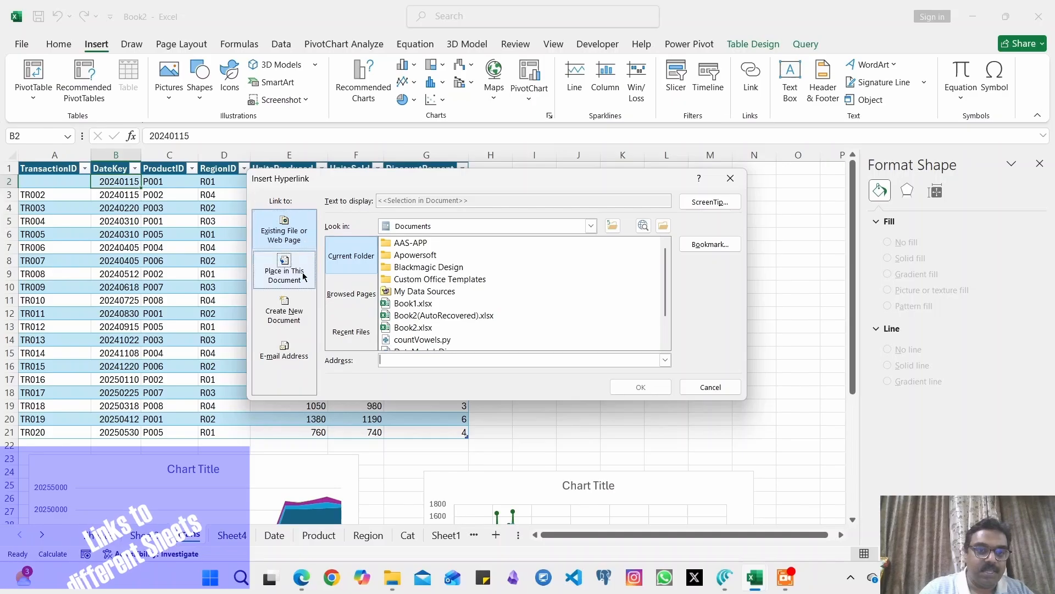
{"action": "left_click", "coordinate": [283, 269]}
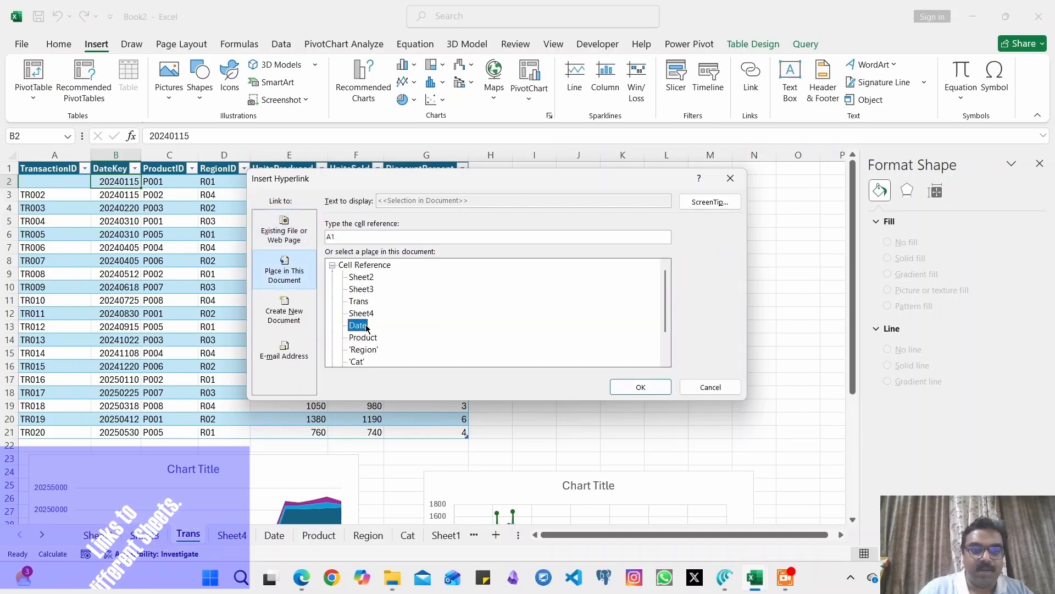
{"action": "left_click", "coordinate": [626, 389]}
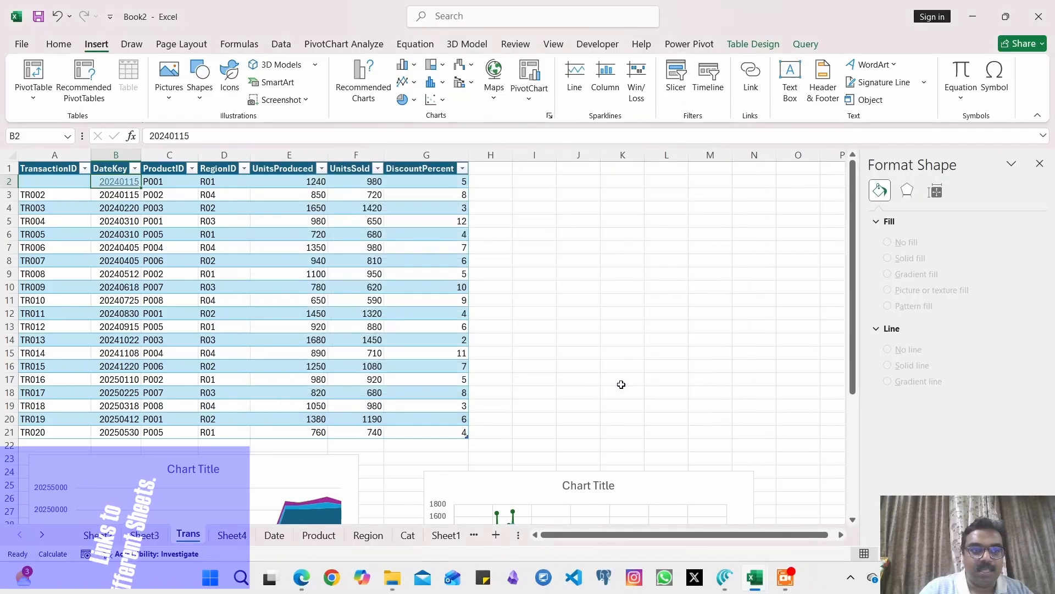
{"action": "left_click", "coordinate": [125, 185]}
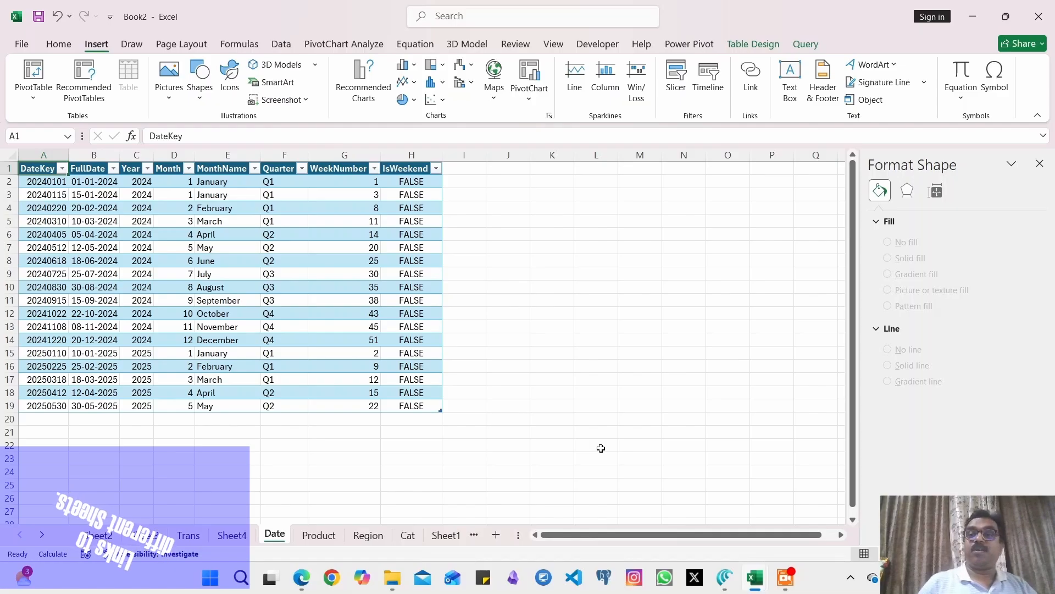
Insert the red barrel from the Industrial category of the online 3D models onto the Date sheet.
{"action": "left_click", "coordinate": [518, 273]}
{"action": "left_click", "coordinate": [286, 68]}
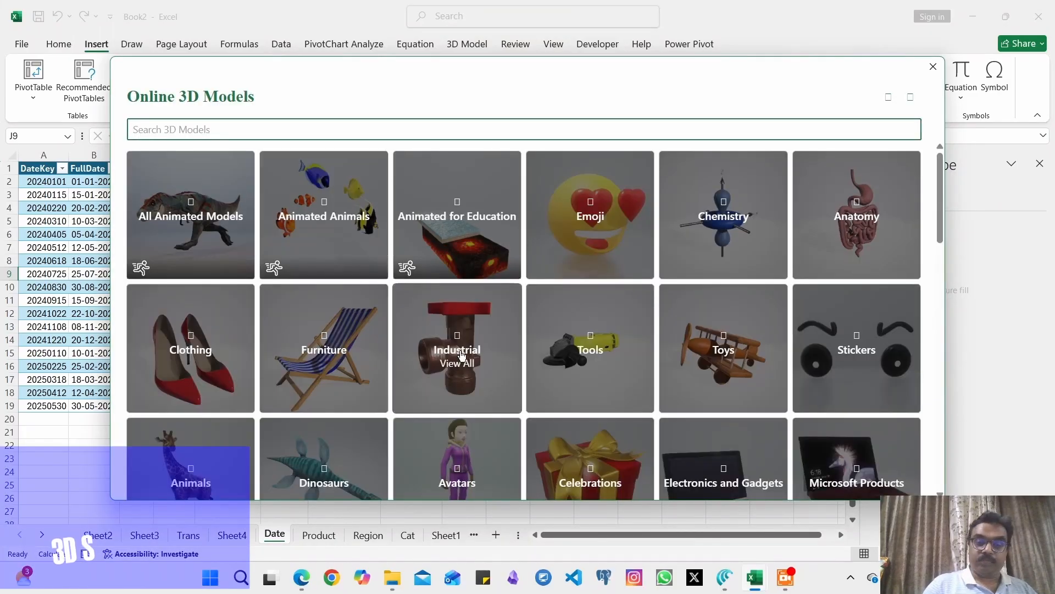
{"action": "left_click", "coordinate": [461, 354]}
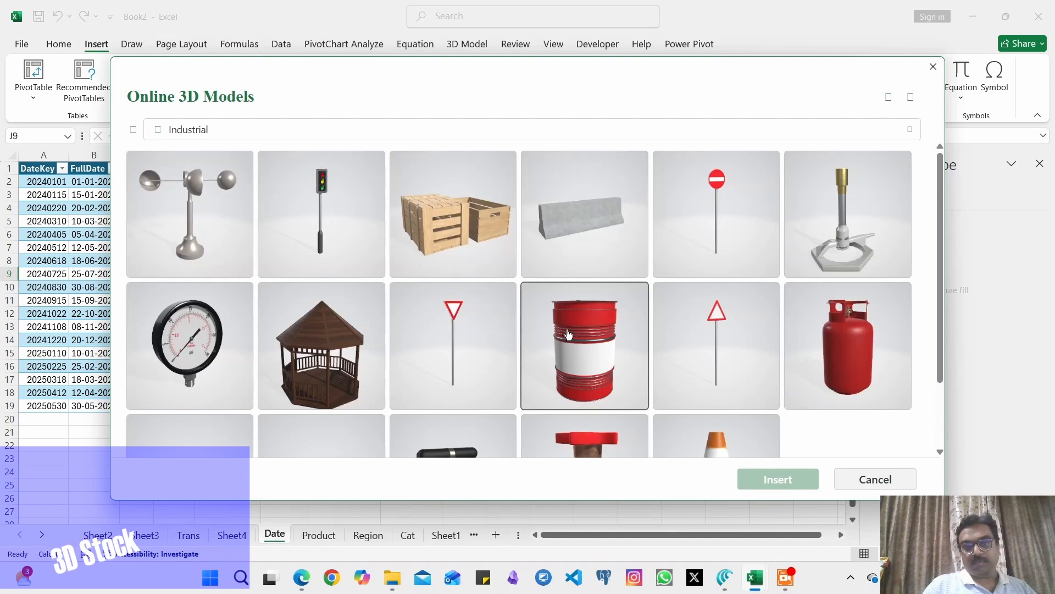
{"action": "left_click", "coordinate": [569, 334]}
{"action": "left_click", "coordinate": [777, 483]}
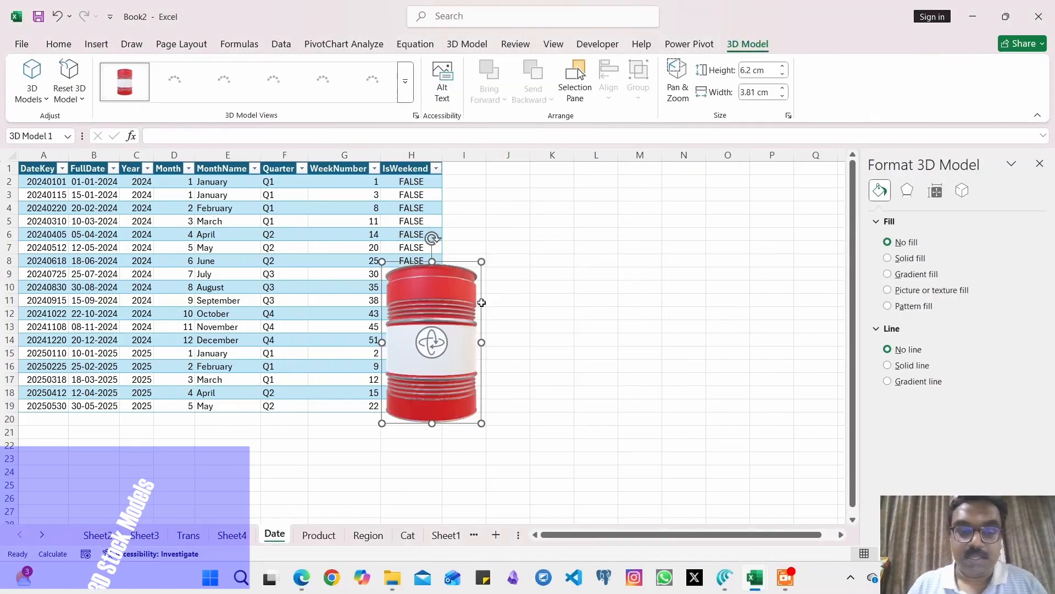
Move the barrel model into the empty area beside the Date table, tilt it to show its lid, and deselect it.
{"action": "left_click_drag", "start_coordinate": [482, 302], "coordinate": [653, 310]}
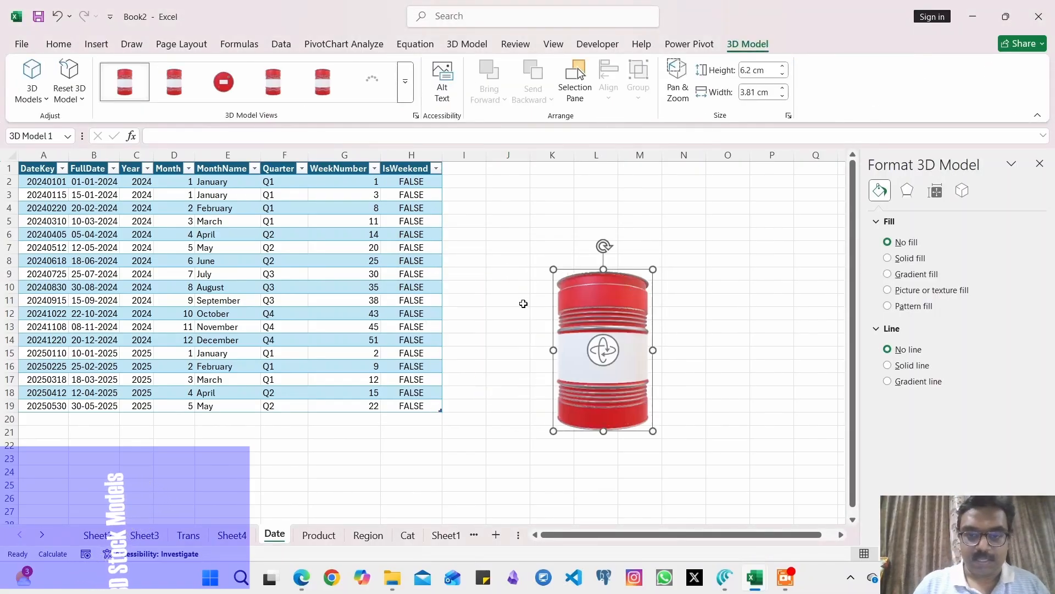
{"action": "left_click_drag", "start_coordinate": [603, 350], "coordinate": [576, 425]}
{"action": "left_click", "coordinate": [494, 279]}
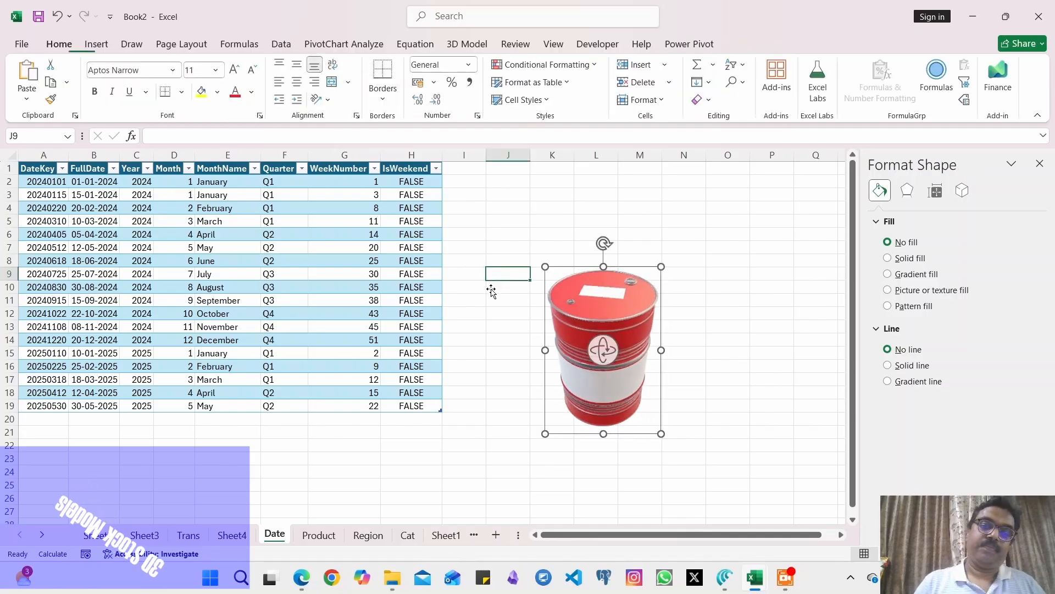
{"action": "left_click", "coordinate": [504, 380]}
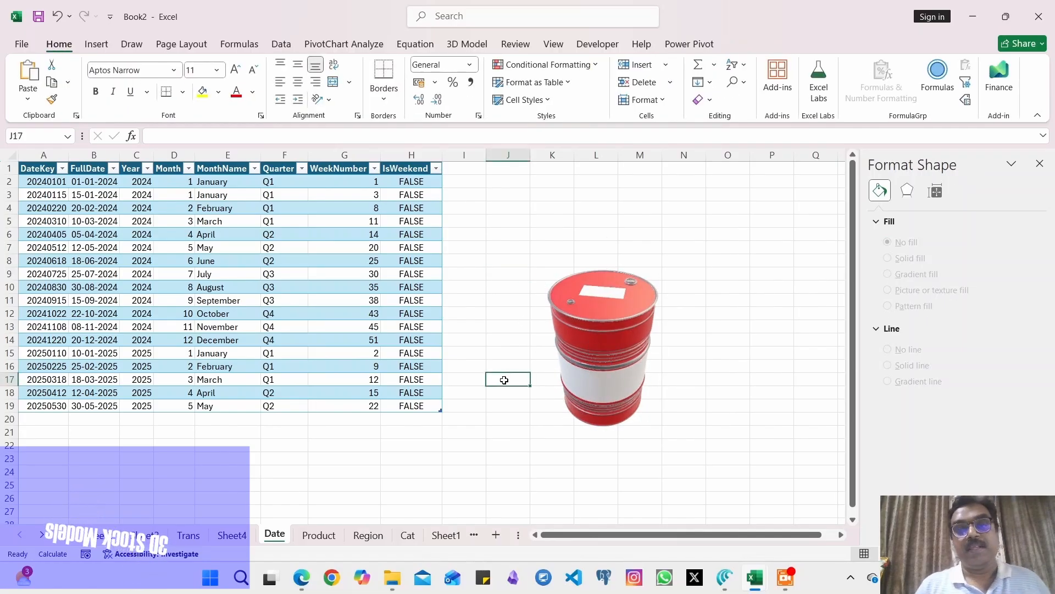
Add a column sparkline in cell H4 of the Trans sheet from the UnitsProduced data in E2:E7.
{"action": "left_click", "coordinate": [96, 44]}
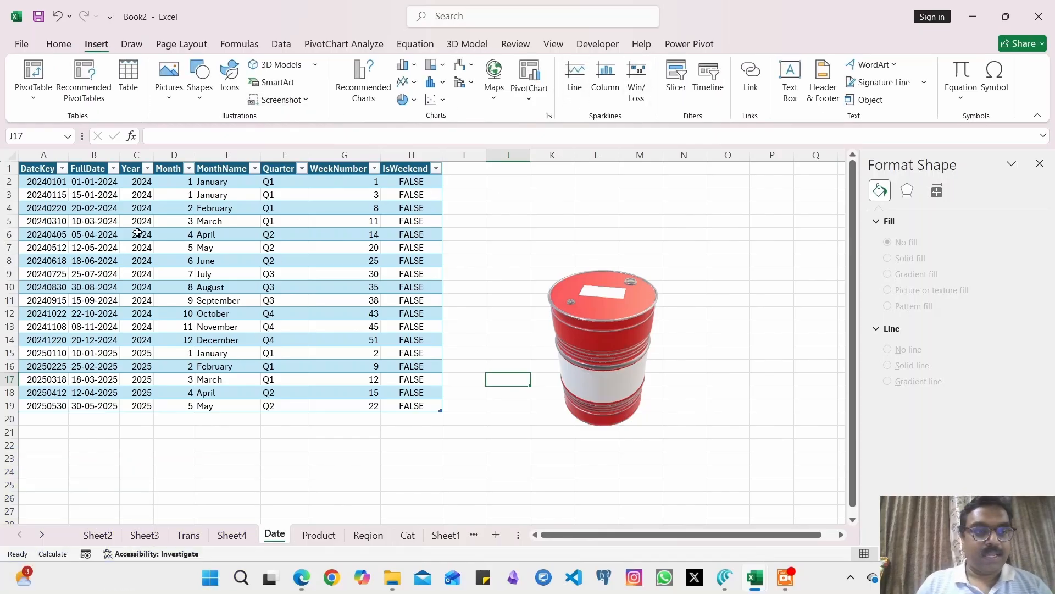
{"action": "left_click", "coordinate": [188, 534]}
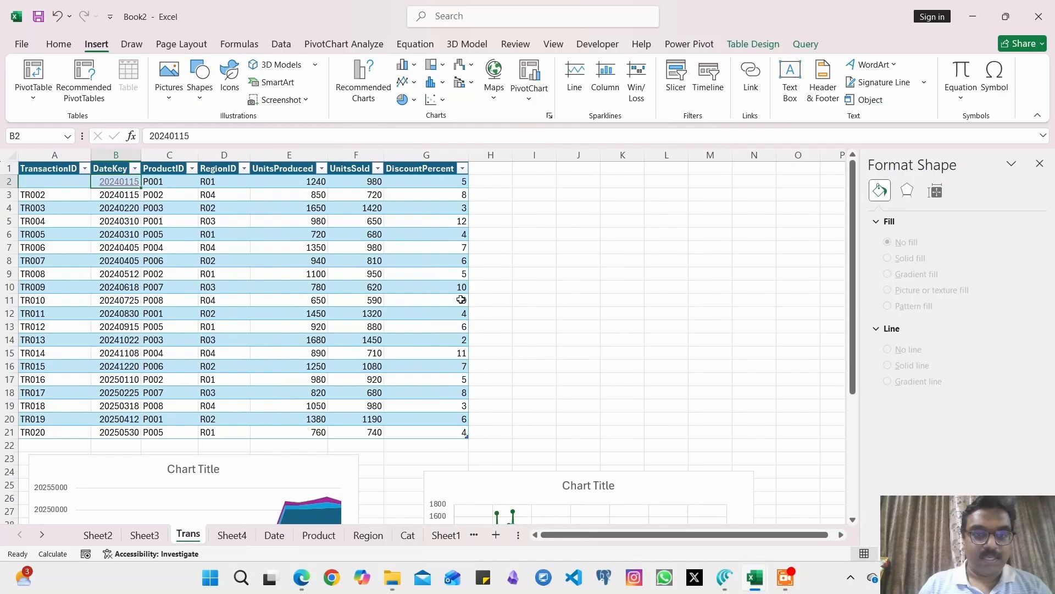
{"action": "left_click", "coordinate": [490, 208]}
{"action": "left_click", "coordinate": [606, 77]}
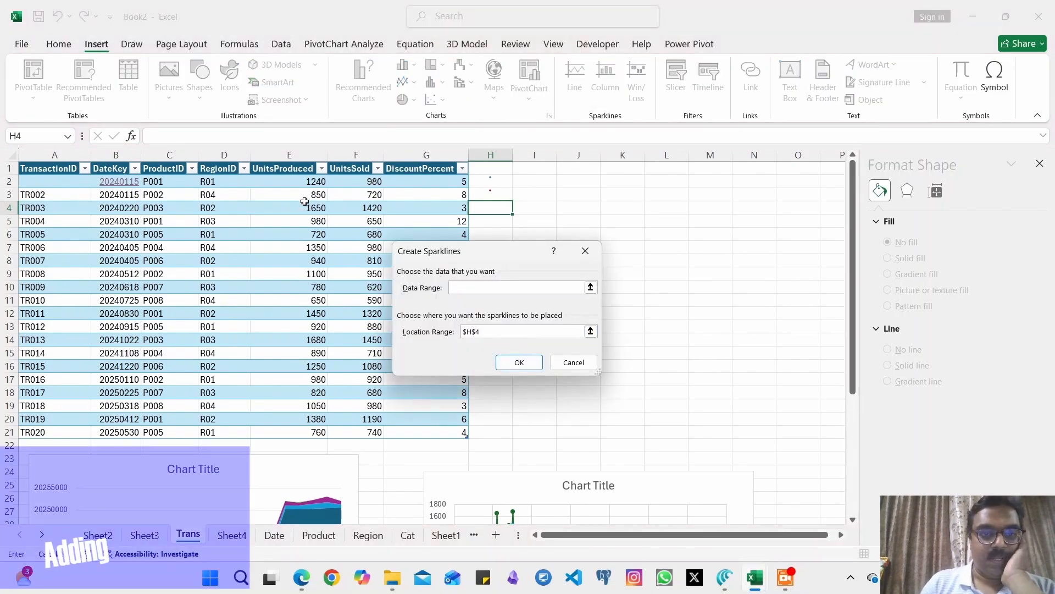
{"action": "left_click_drag", "start_coordinate": [305, 183], "coordinate": [299, 248]}
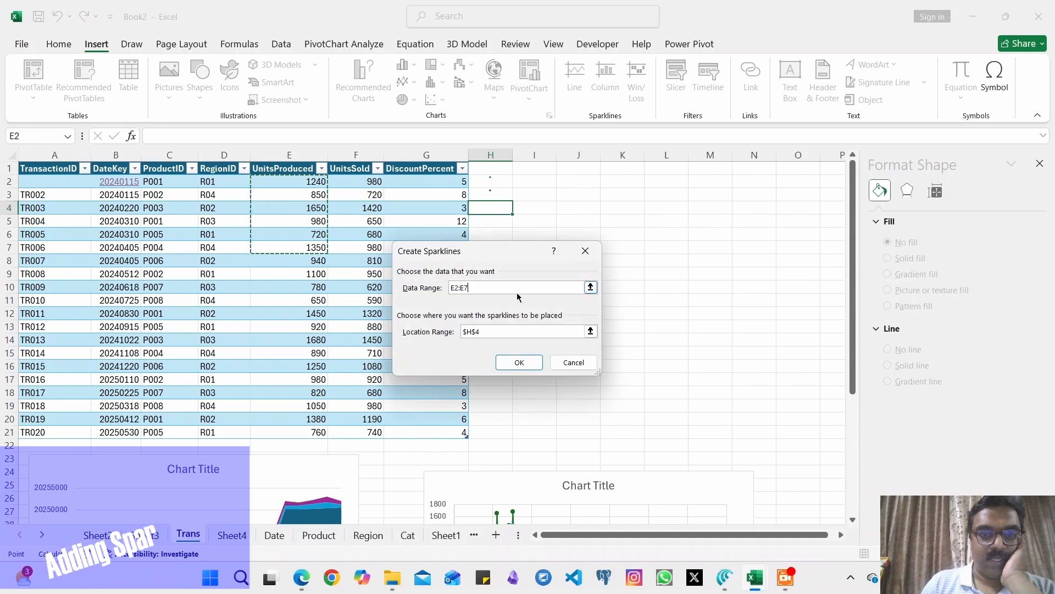
{"action": "left_click", "coordinate": [521, 362]}
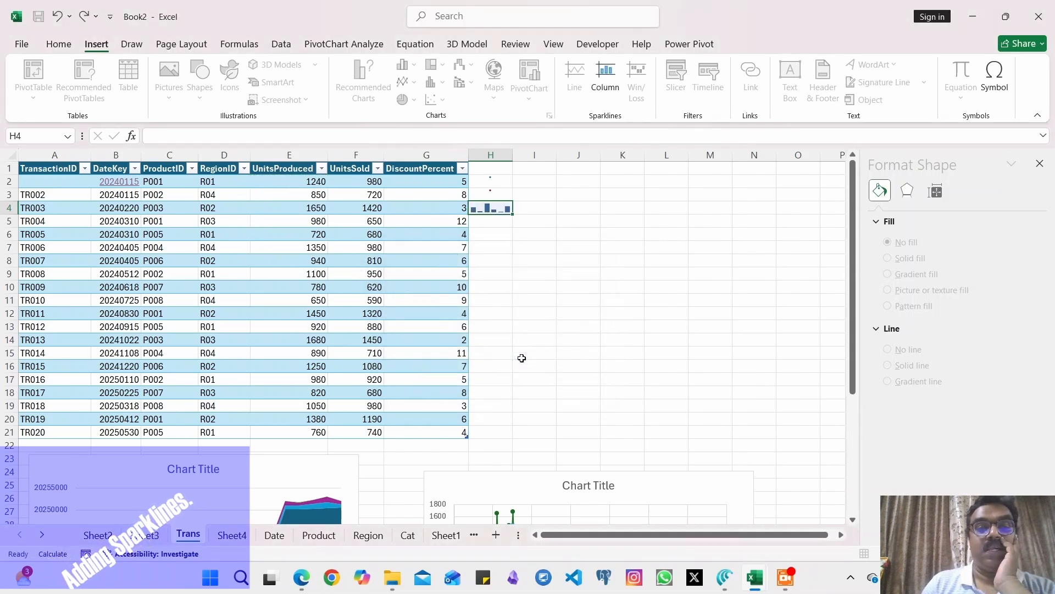
Highlight the high, low, first and last points of the sparkline in H4.
{"action": "left_click", "coordinate": [185, 67]}
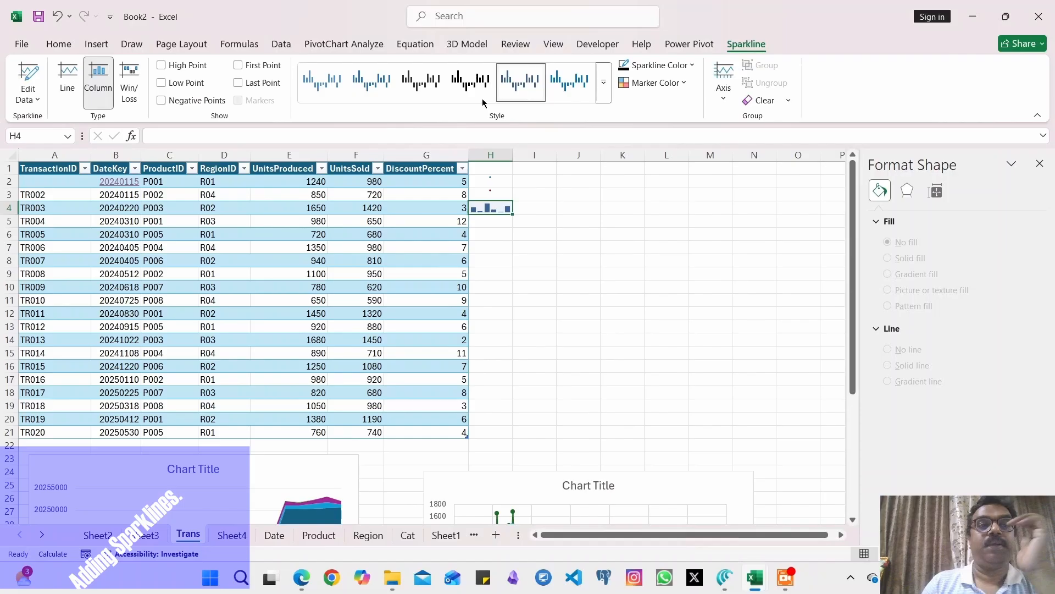
{"action": "left_click", "coordinate": [186, 82]}
{"action": "left_click", "coordinate": [256, 66]}
{"action": "left_click", "coordinate": [262, 83]}
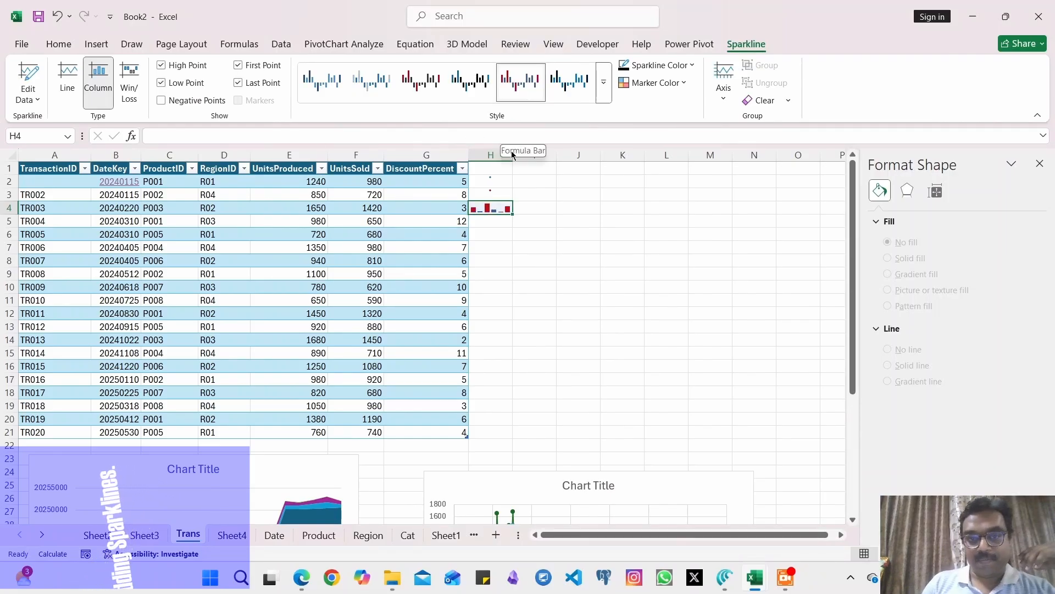
Widen column H to about double and increase the heights of rows 3, 4 and 5 to enlarge the sparkline.
{"action": "left_click_drag", "start_coordinate": [513, 160], "coordinate": [557, 159]}
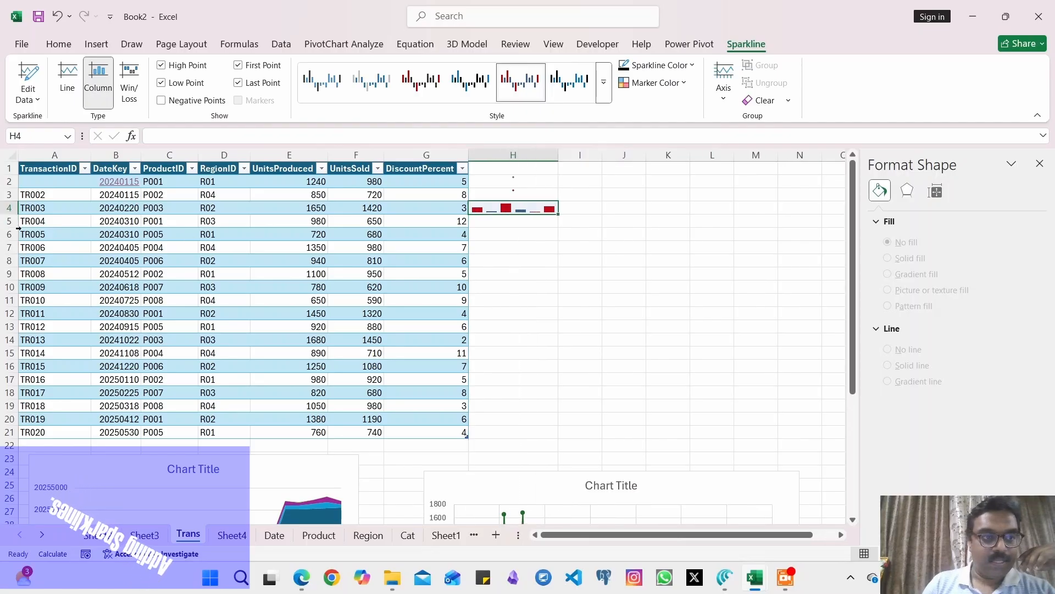
{"action": "left_click_drag", "start_coordinate": [14, 216], "coordinate": [13, 279]}
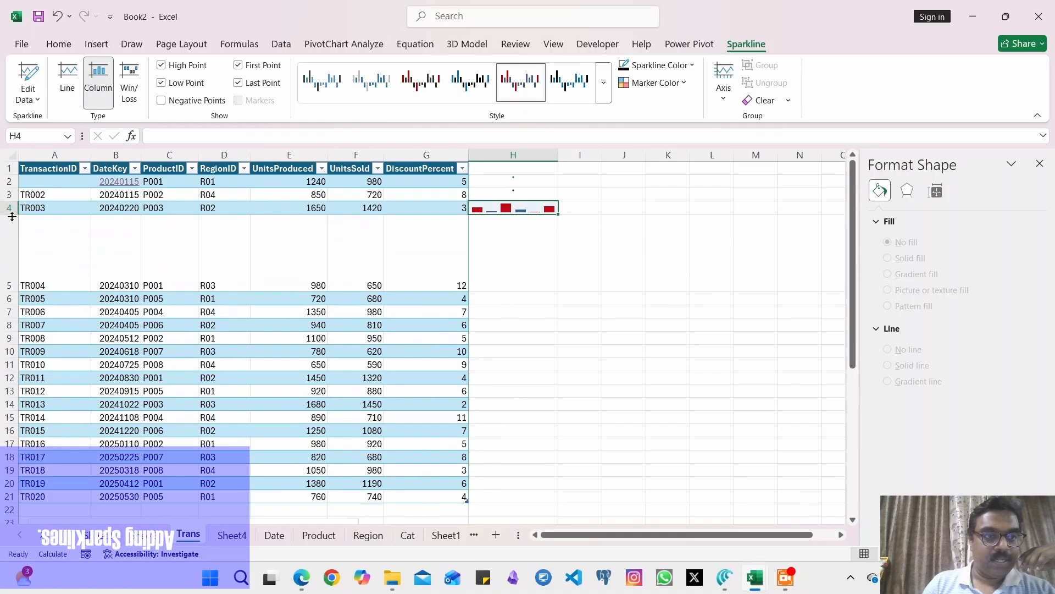
{"action": "left_click_drag", "start_coordinate": [12, 217], "coordinate": [13, 240]}
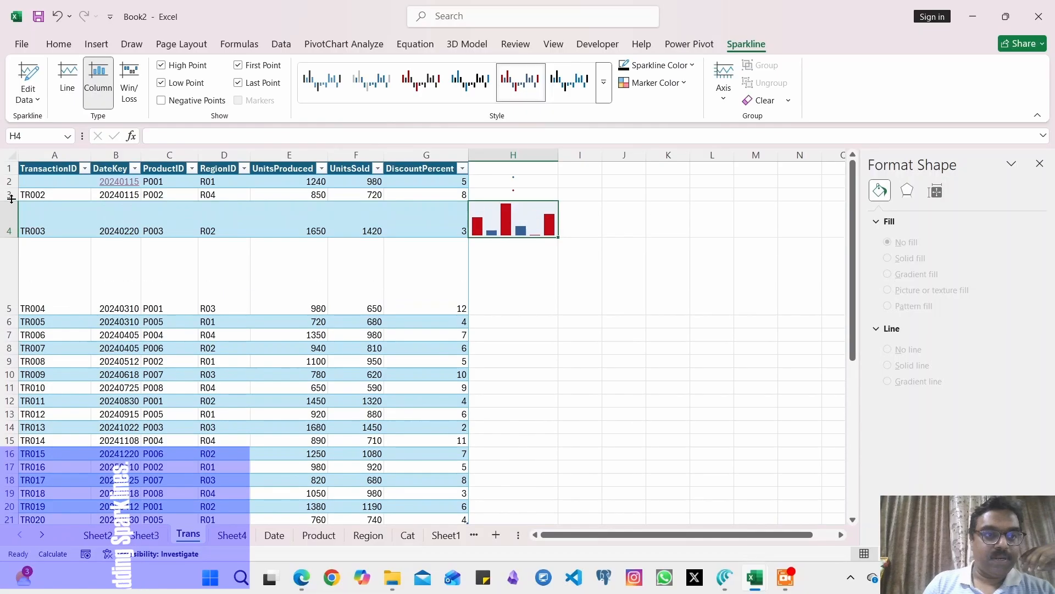
{"action": "left_click_drag", "start_coordinate": [14, 203], "coordinate": [13, 224]}
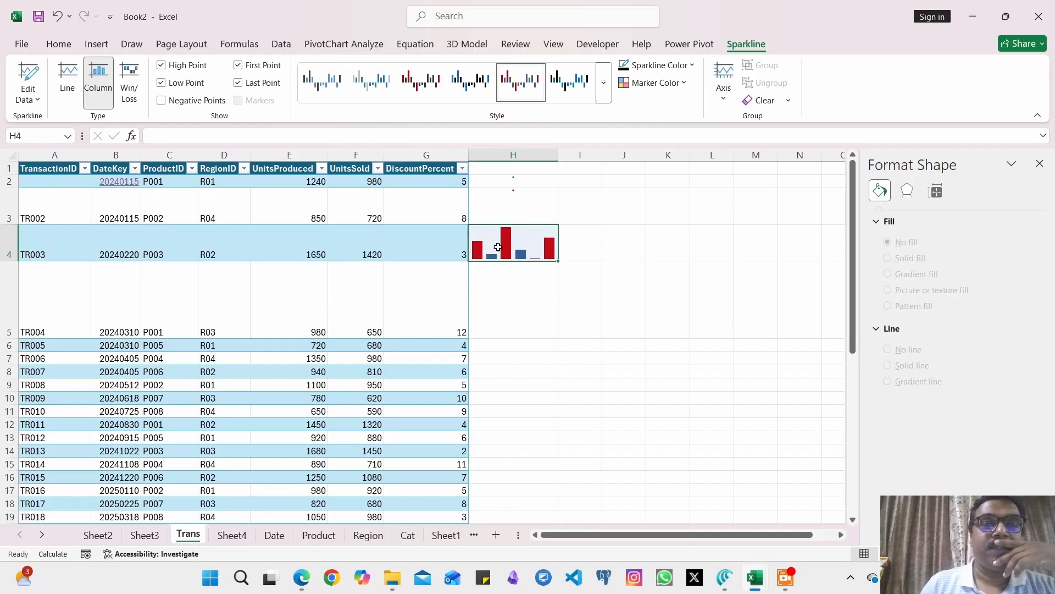
Add a line sparkline in cell I4 from the UnitsProduced values in E2:E6.
{"action": "left_click", "coordinate": [576, 240]}
{"action": "left_click", "coordinate": [95, 45]}
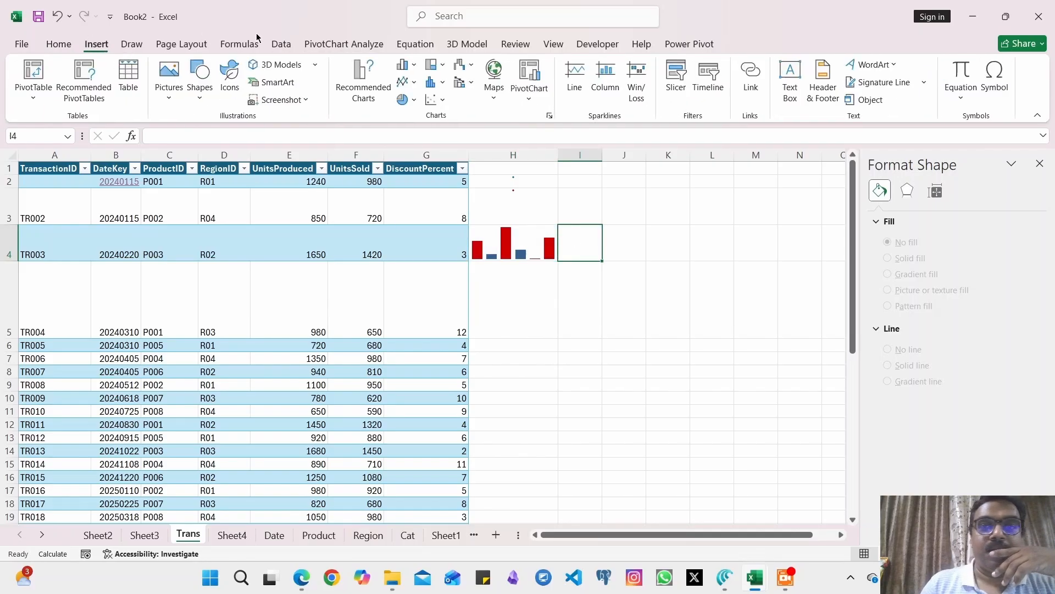
{"action": "left_click", "coordinate": [575, 75]}
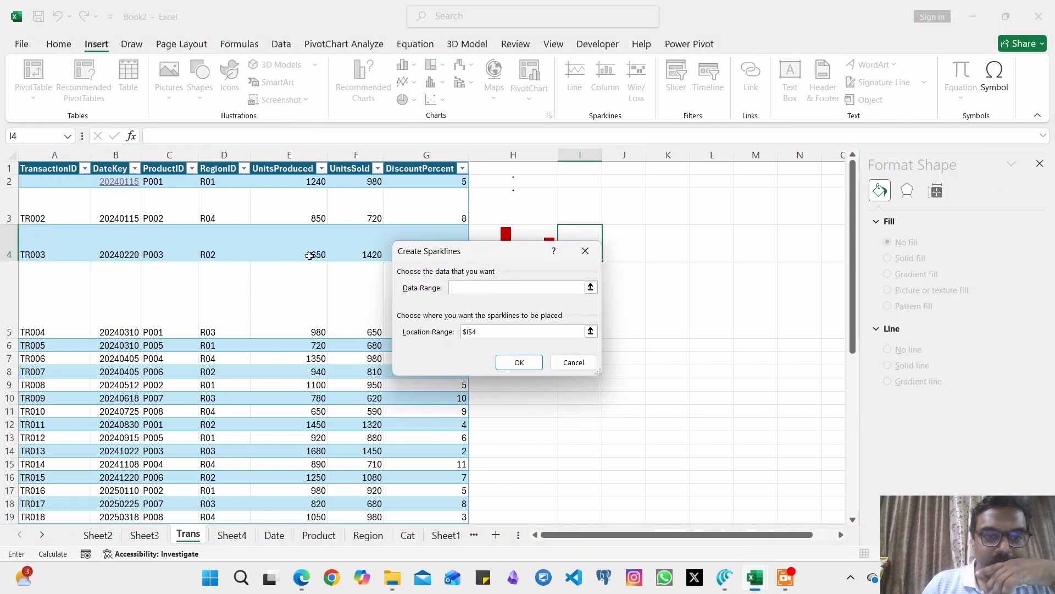
{"action": "left_click_drag", "start_coordinate": [315, 183], "coordinate": [319, 345]}
{"action": "left_click", "coordinate": [514, 360]}
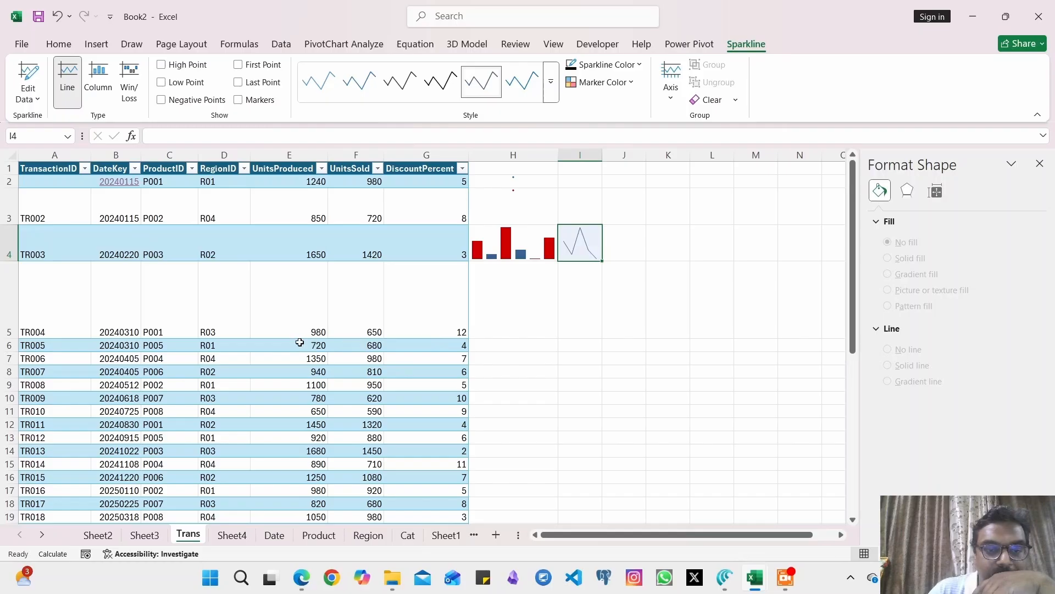
Add a line sparkline in cell H6 from the TR005 values in E6:G6.
{"action": "left_click_drag", "start_coordinate": [299, 342], "coordinate": [413, 342]}
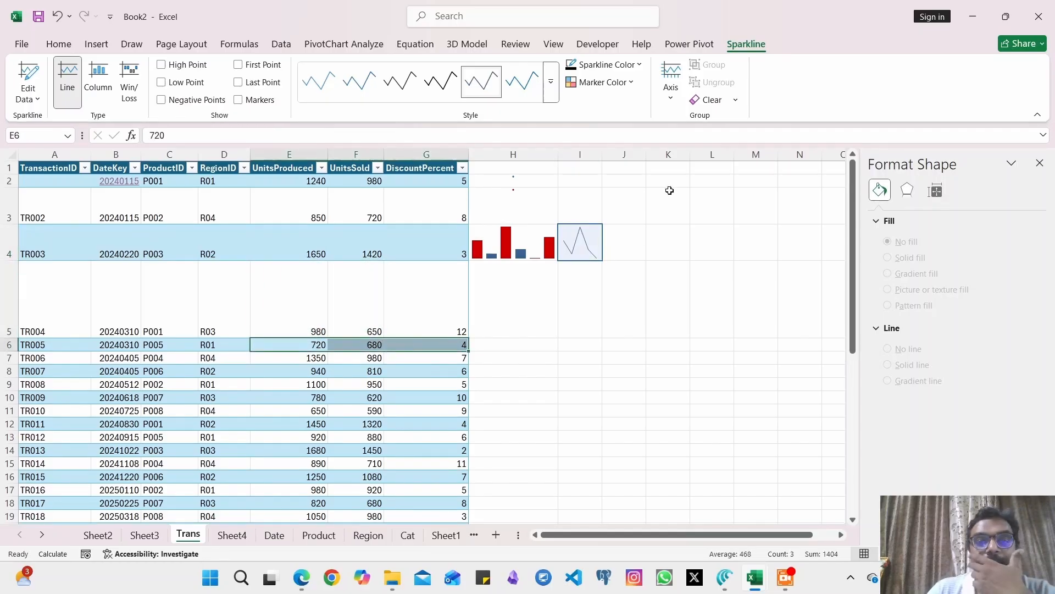
{"action": "left_click", "coordinate": [94, 44]}
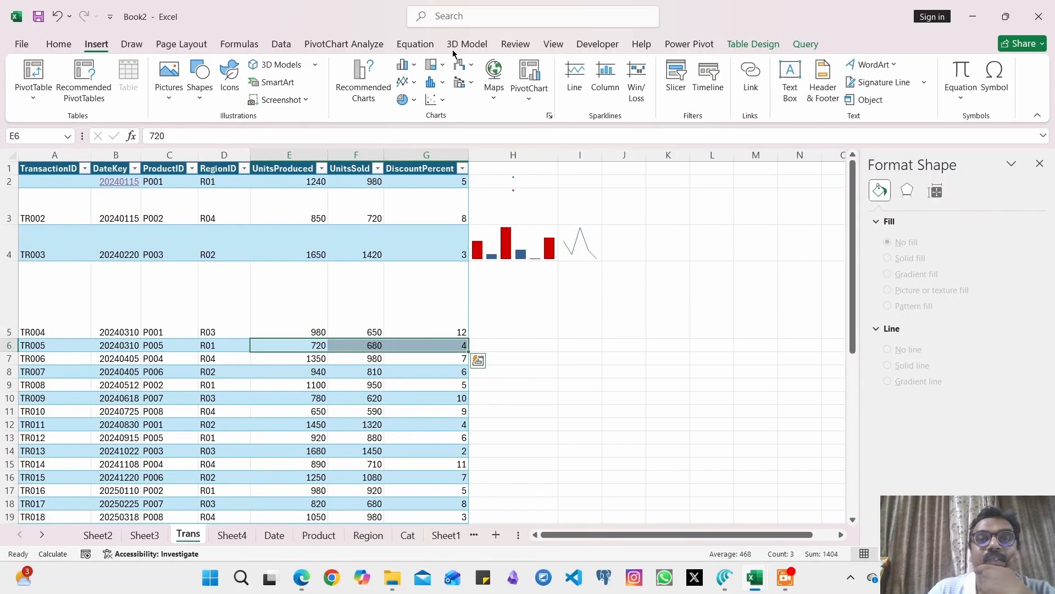
{"action": "left_click", "coordinate": [575, 74]}
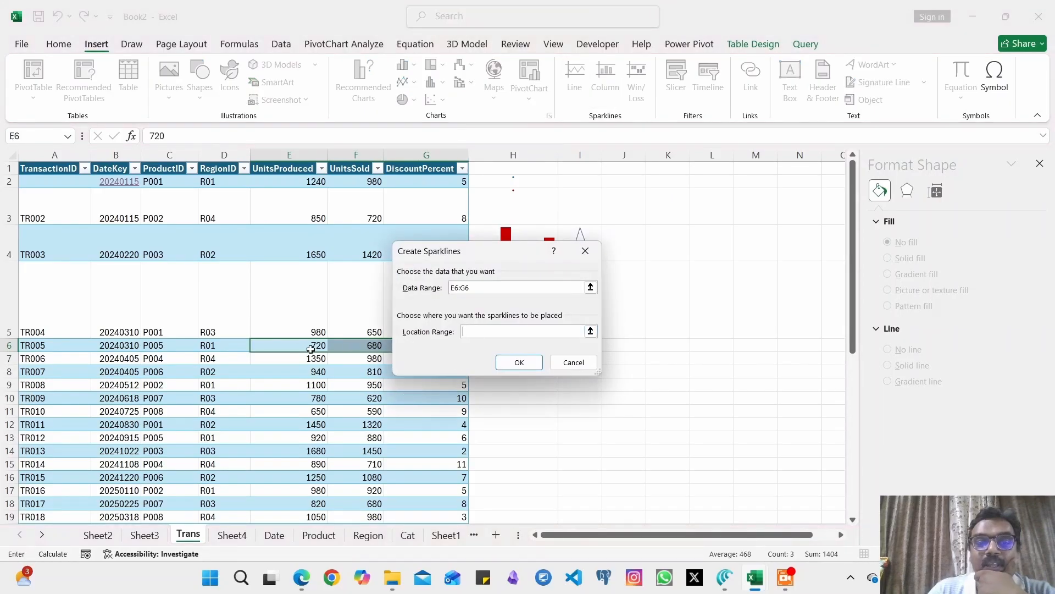
{"action": "left_click_drag", "start_coordinate": [310, 349], "coordinate": [434, 346]}
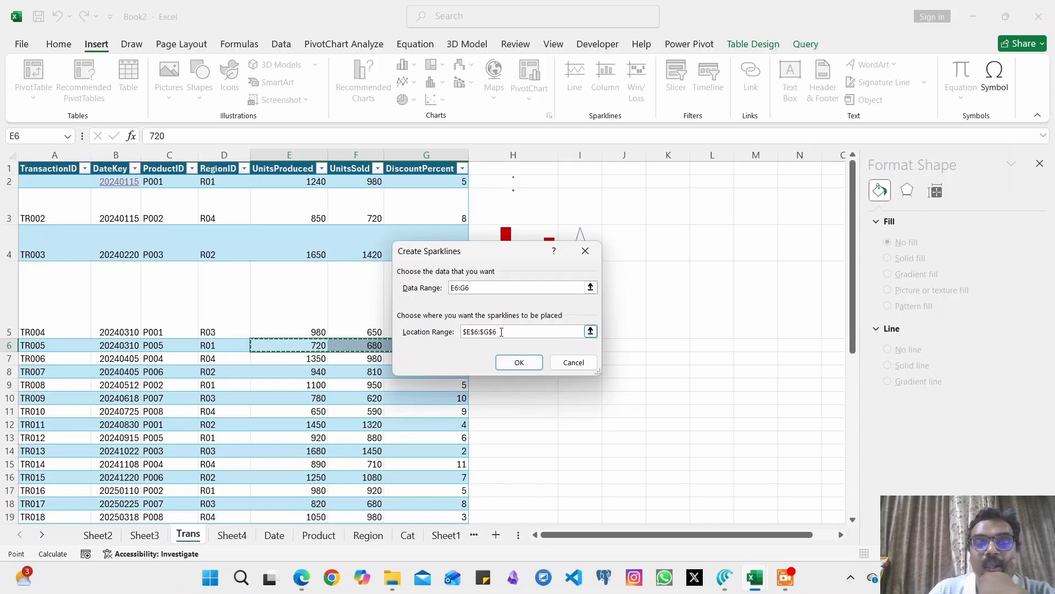
{"action": "double_click", "coordinate": [501, 332]}
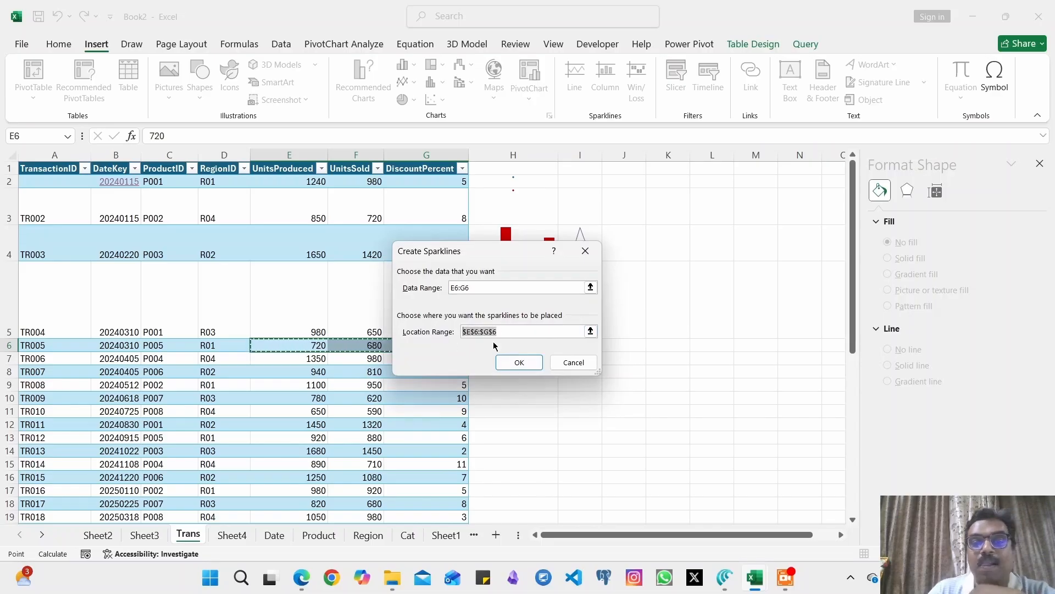
{"action": "key", "text": "BackSpace"}
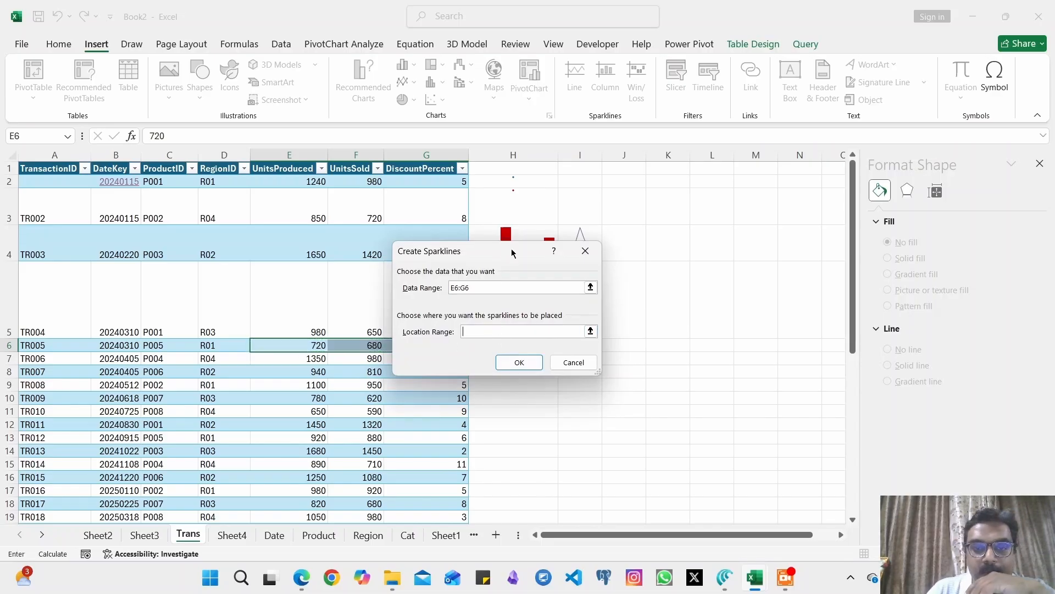
{"action": "left_click_drag", "start_coordinate": [512, 253], "coordinate": [654, 252]}
{"action": "left_click", "coordinate": [484, 348]}
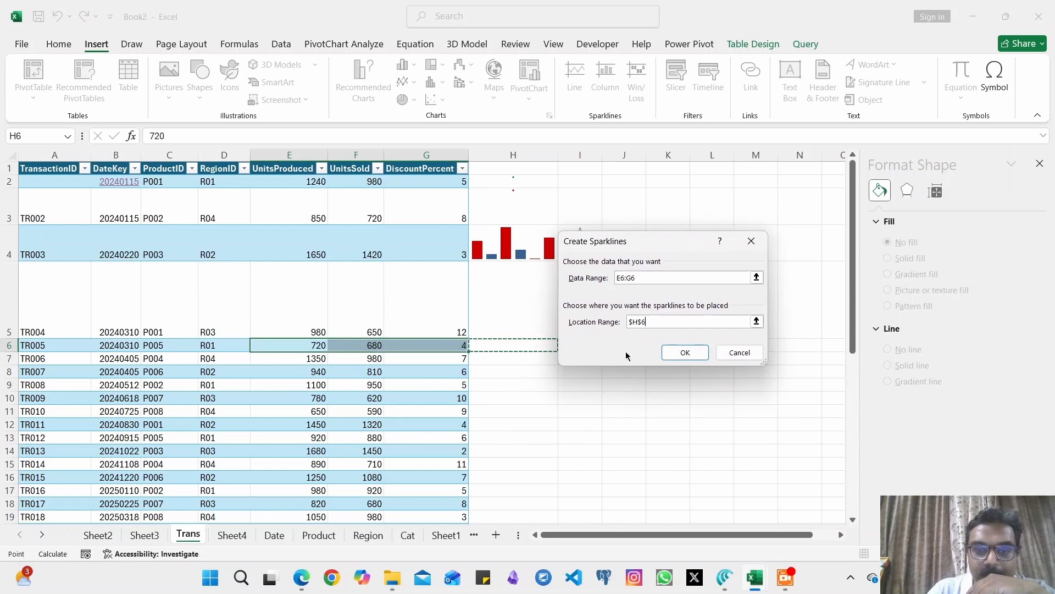
{"action": "left_click", "coordinate": [684, 353]}
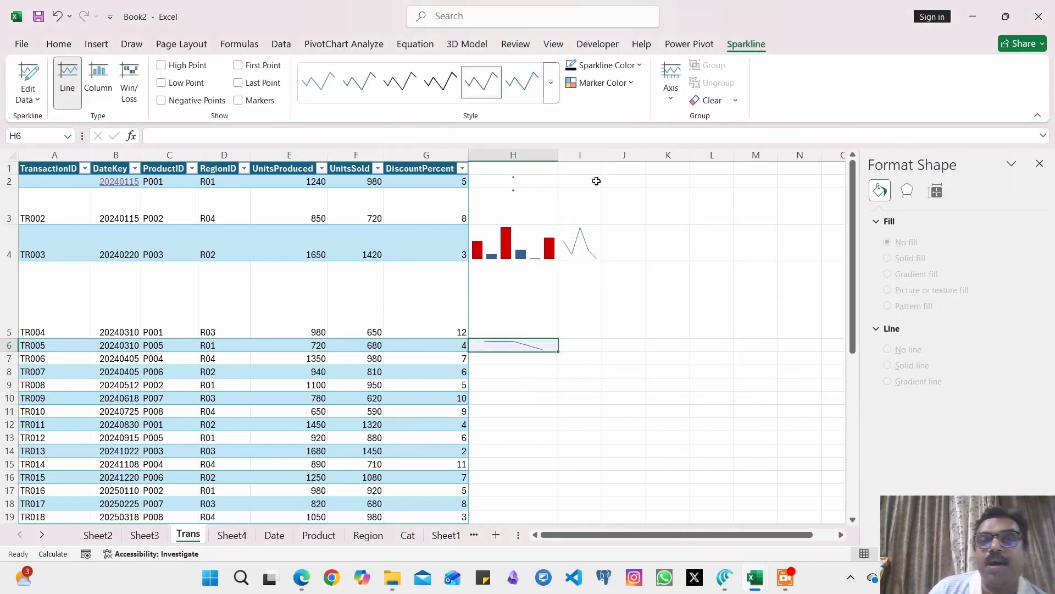
Highlight the high, low, first and last points of the line sparkline in H6.
{"action": "left_click", "coordinate": [631, 85]}
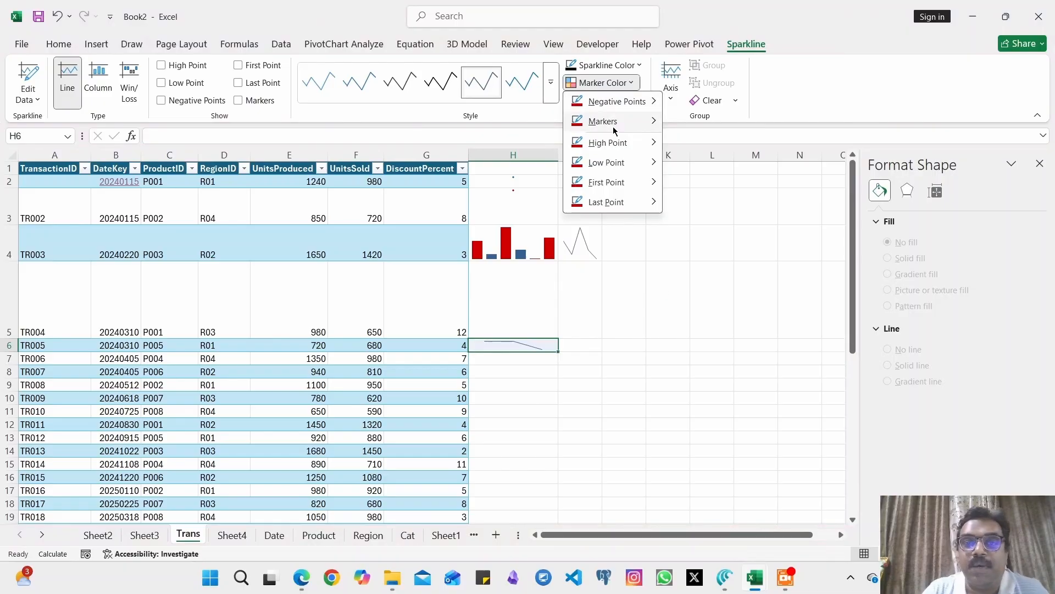
{"action": "mouse_move", "coordinate": [654, 143]}
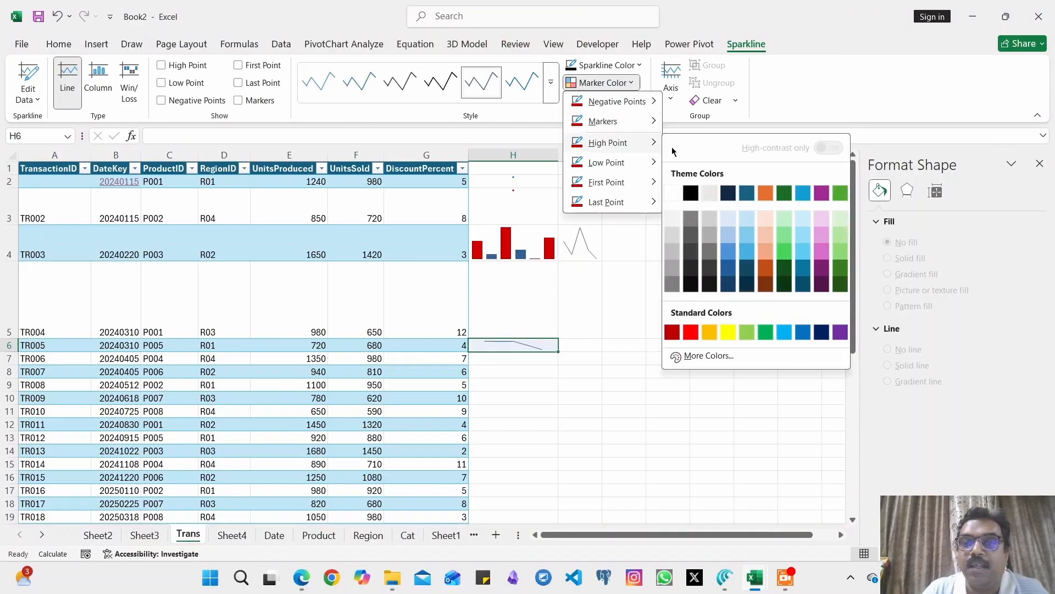
{"action": "left_click", "coordinate": [161, 65]}
{"action": "left_click", "coordinate": [161, 83]}
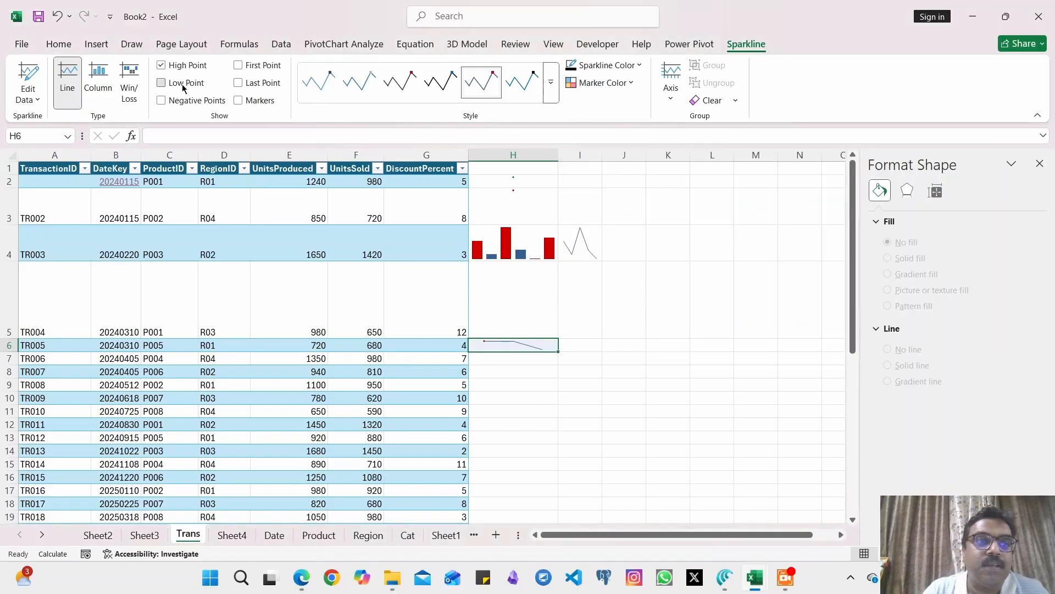
{"action": "left_click", "coordinate": [240, 81]}
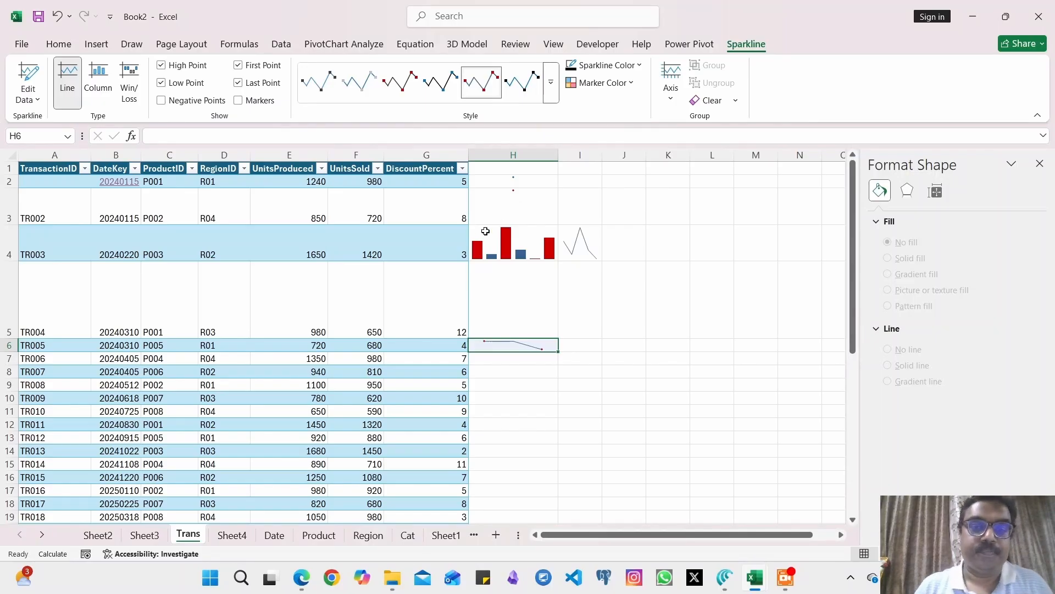
Set the first point marker color of the column sparkline in H4 to the orange theme color.
{"action": "left_click", "coordinate": [507, 250]}
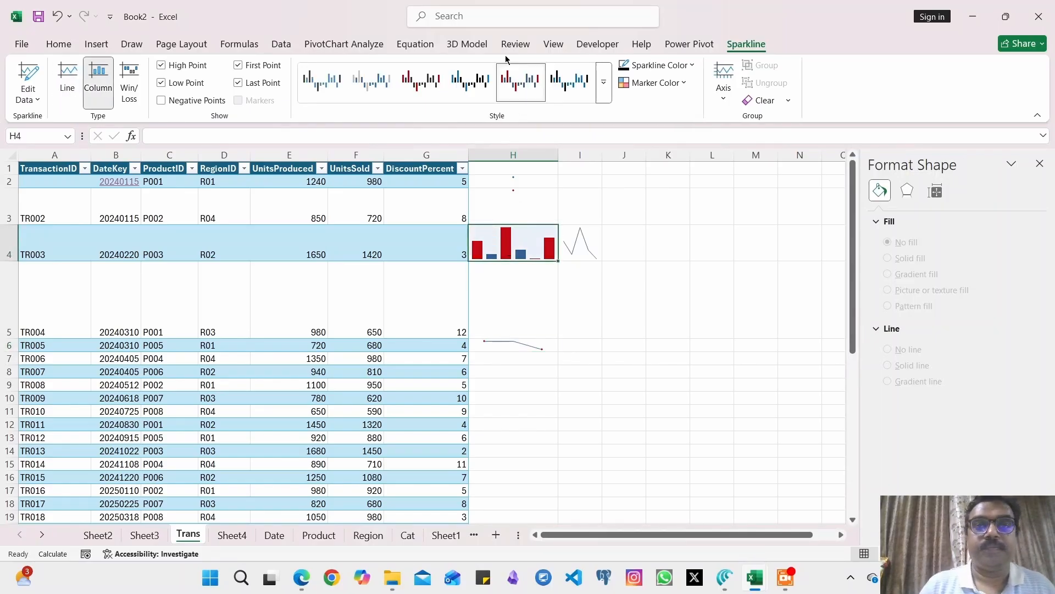
{"action": "left_click", "coordinate": [682, 83]}
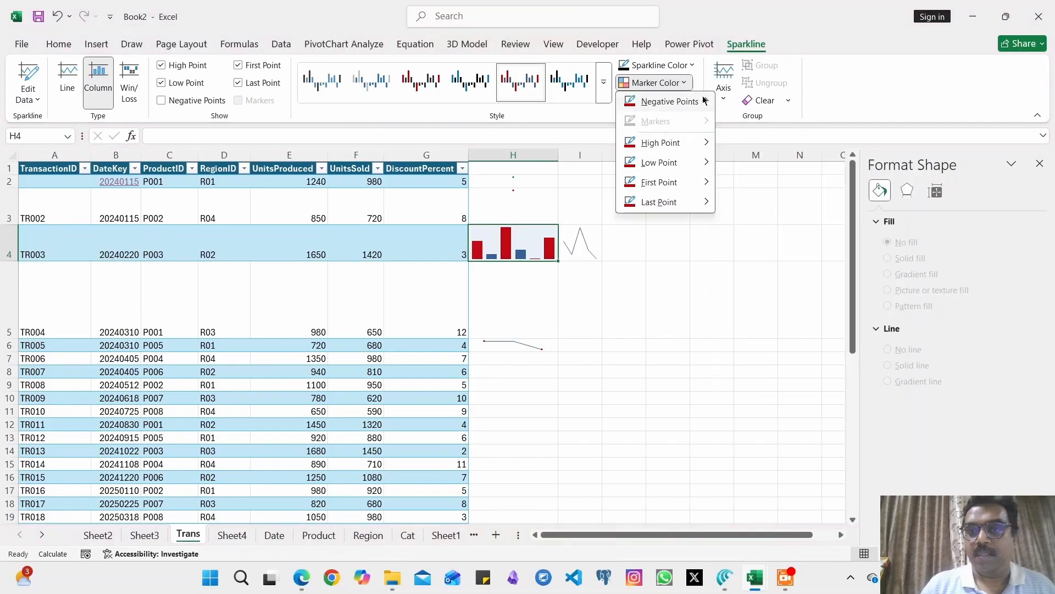
{"action": "mouse_move", "coordinate": [705, 100]}
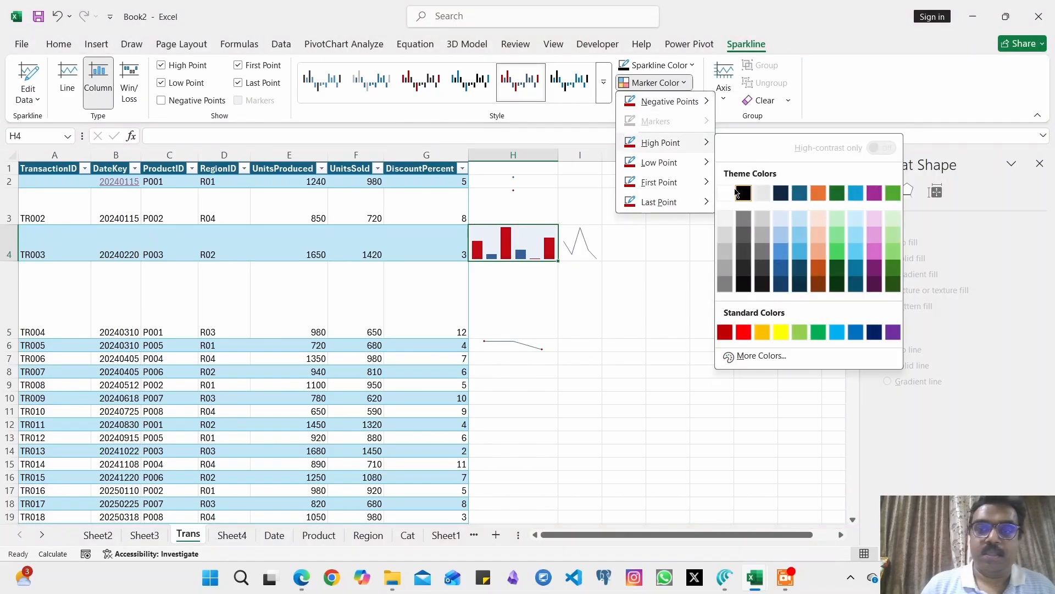
{"action": "mouse_move", "coordinate": [705, 185]}
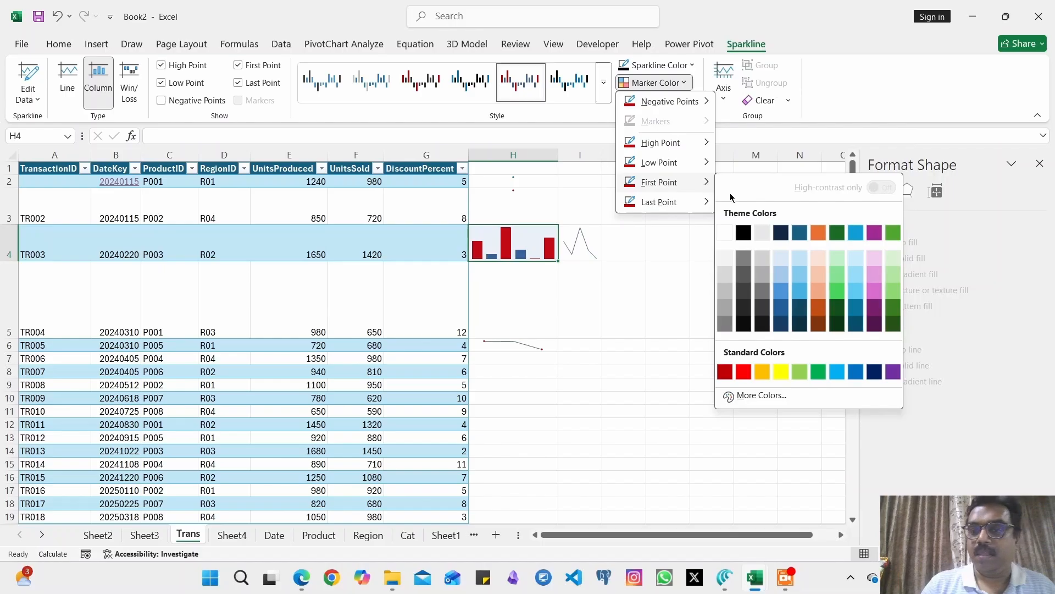
{"action": "left_click", "coordinate": [818, 233]}
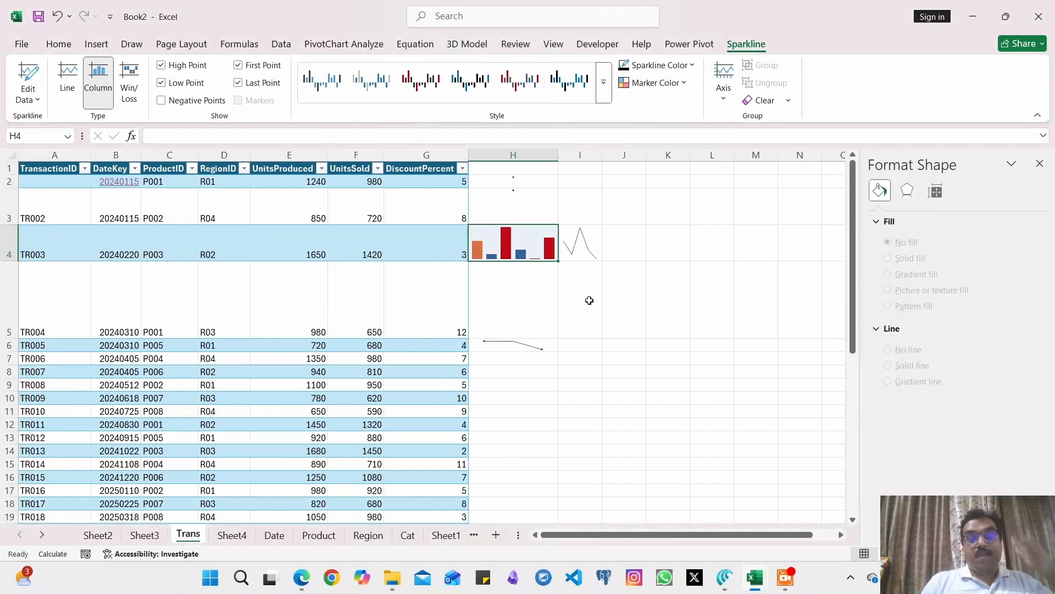
{"action": "left_click", "coordinate": [65, 45]}
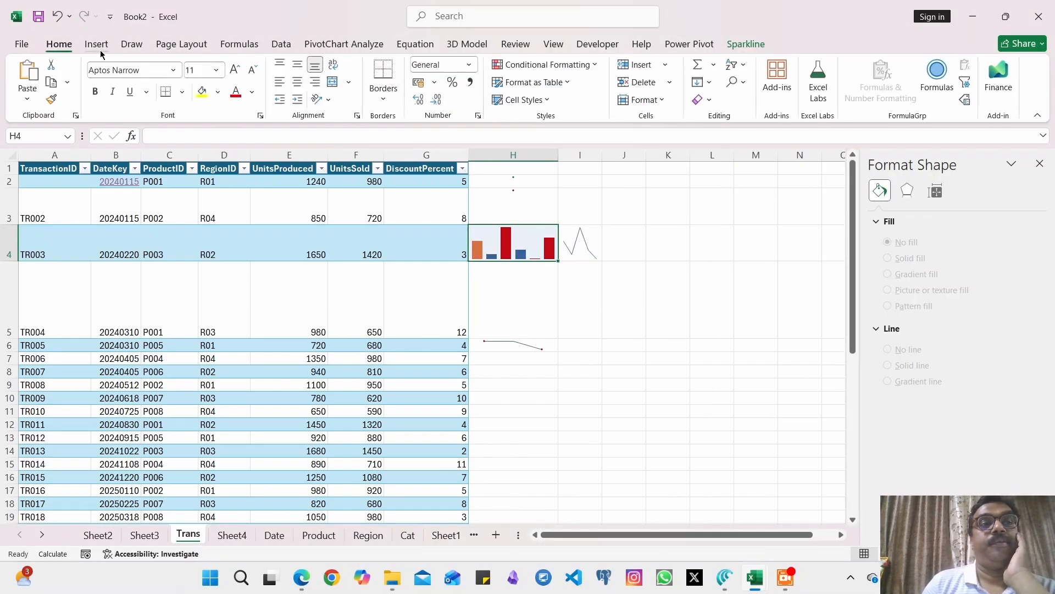
{"action": "left_click", "coordinate": [101, 50]}
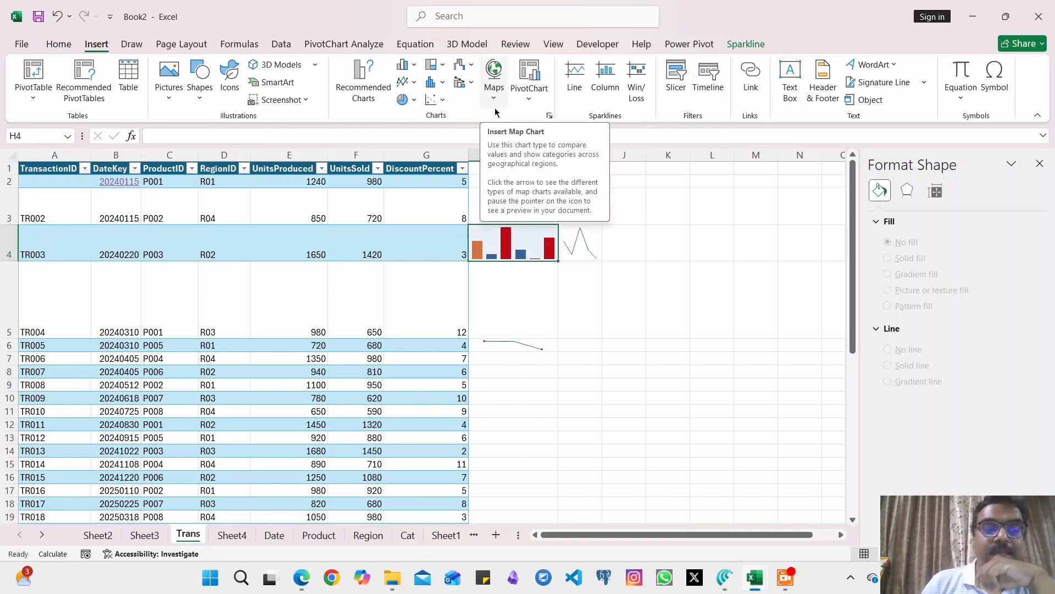
{"action": "left_click", "coordinate": [98, 535]}
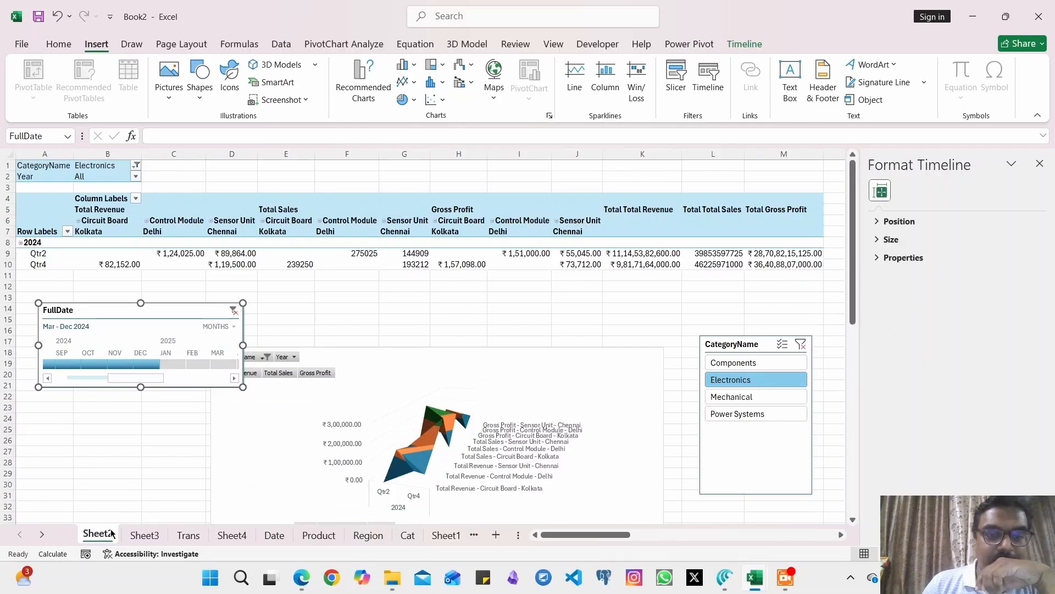
On the empty Sheet1, enter the column headers Capital in A1 and State in B1.
{"action": "left_click", "coordinate": [439, 537]}
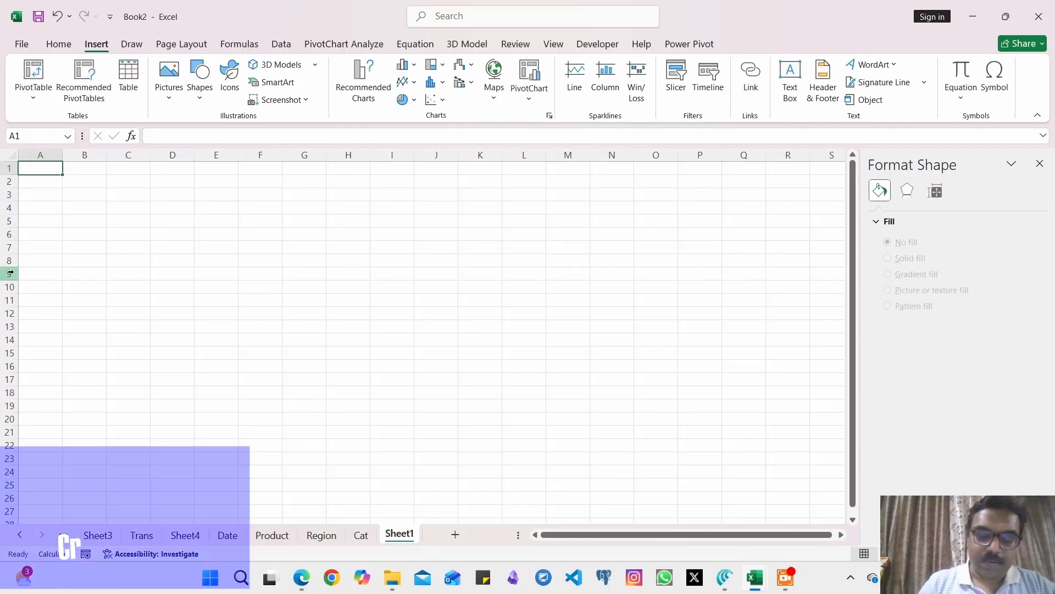
{"action": "type", "text": "Capital"}
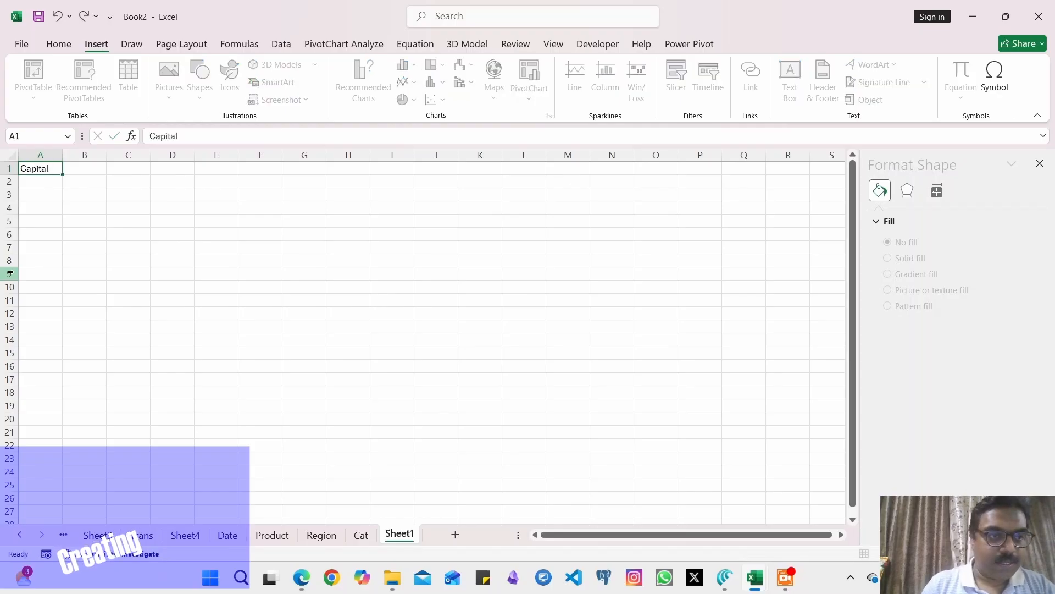
{"action": "key", "text": "Tab"}
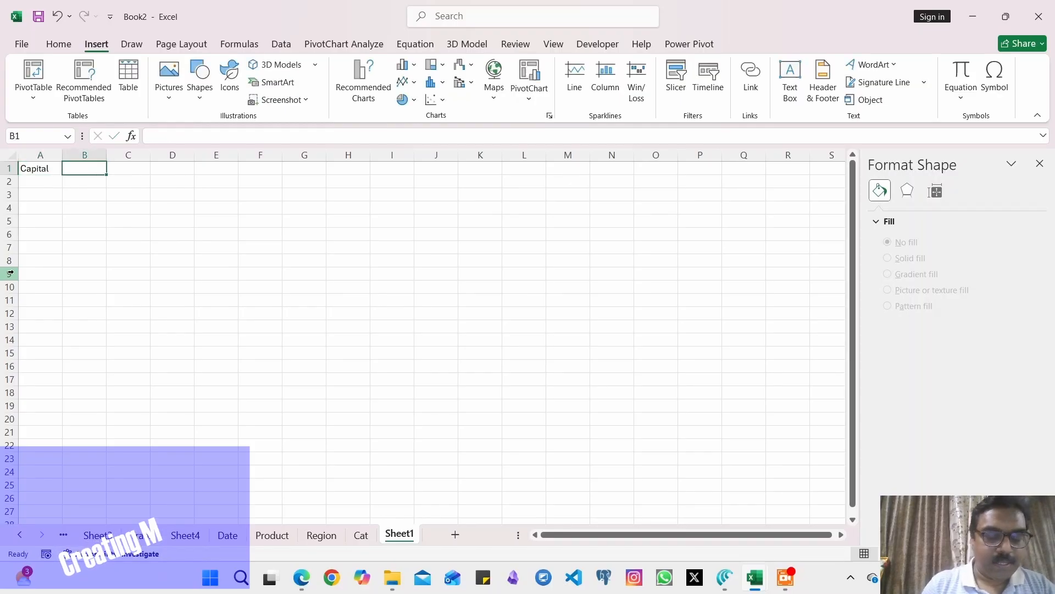
{"action": "type", "text": "State"}
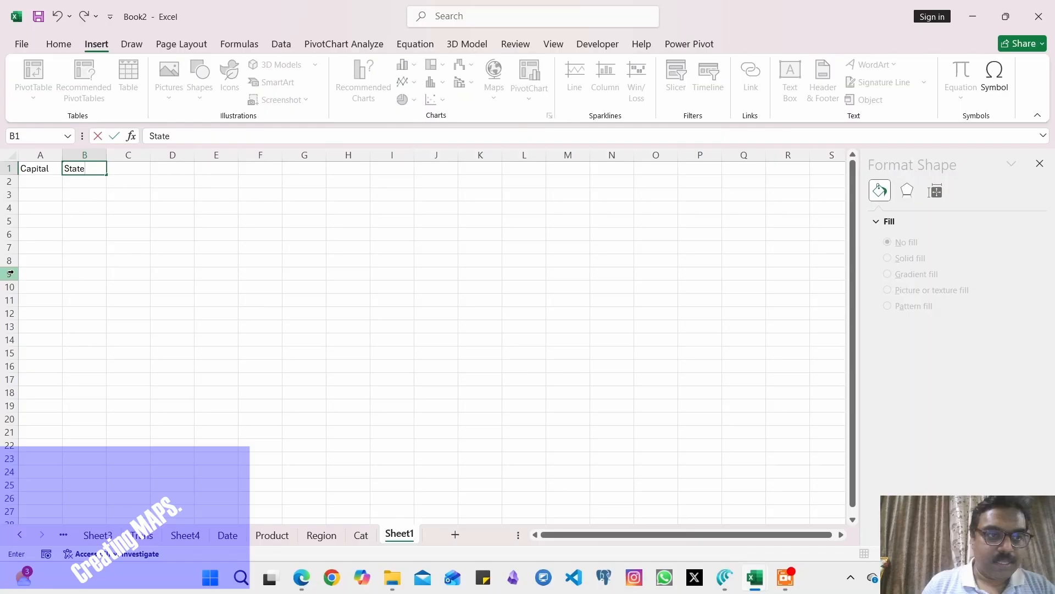
{"action": "key", "text": "Return"}
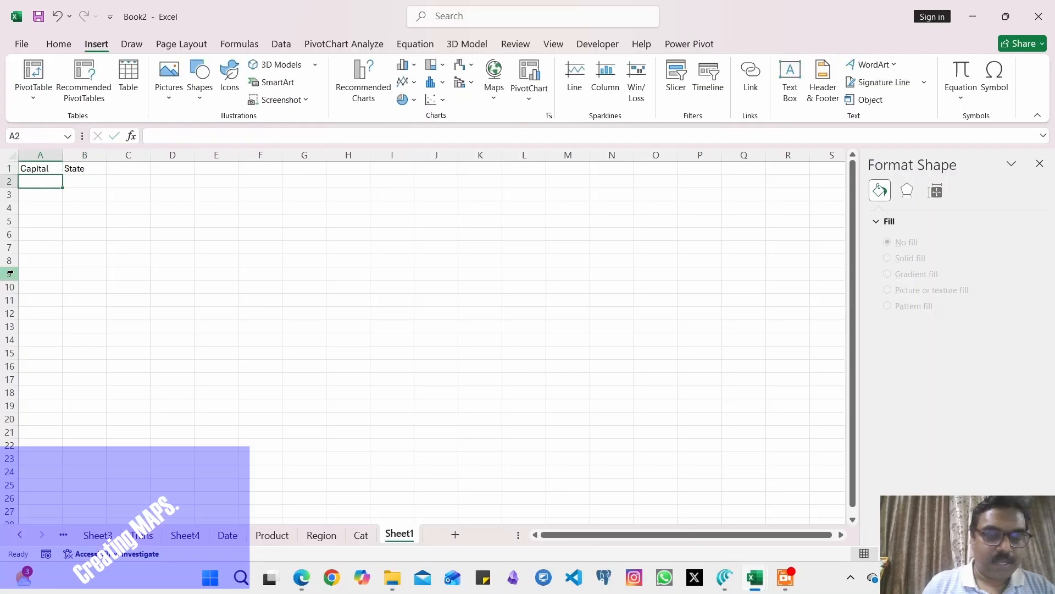
Fill the Capital column in A2:A5 with Mumbai, Perth, Tokyo and Moscow.
{"action": "type", "text": "New"}
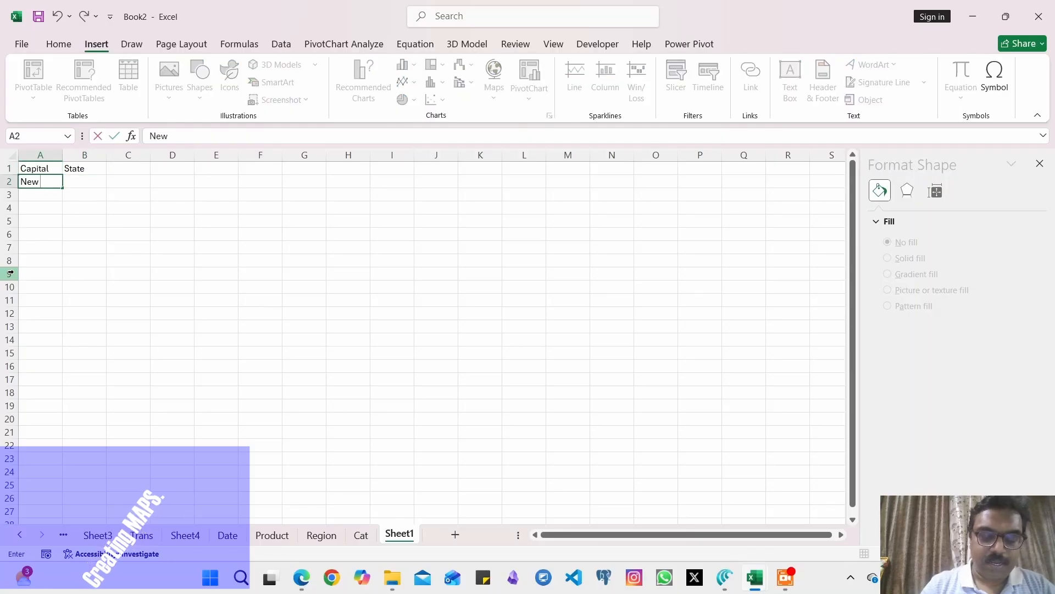
{"action": "key", "text": "BackSpace"}
{"action": "key", "text": "BackSpace"}
{"action": "key", "text": "BackSpace"}
{"action": "type", "text": "Mumbai"}
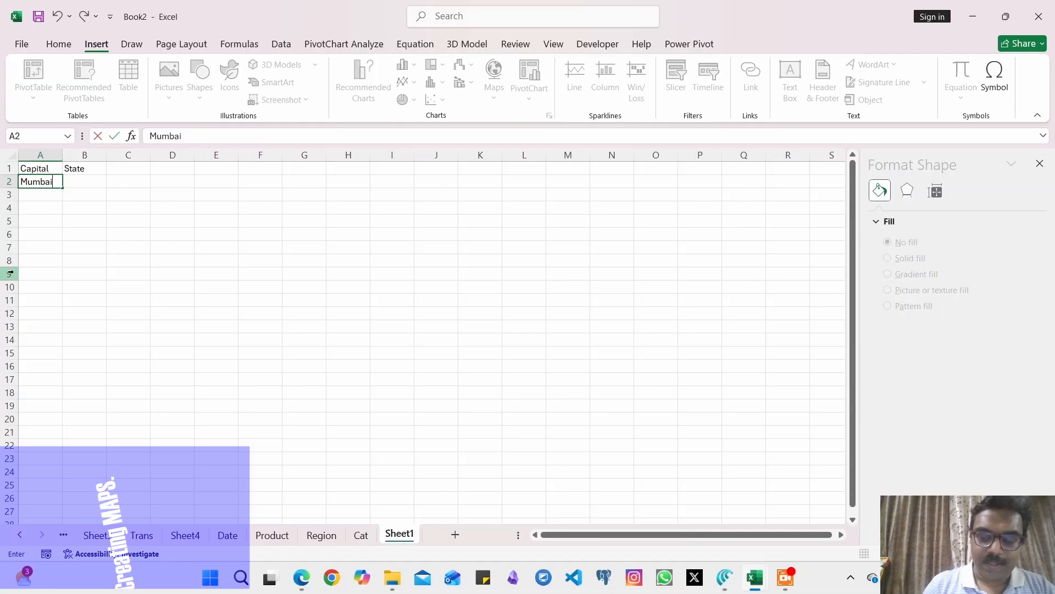
{"action": "key", "text": "Return"}
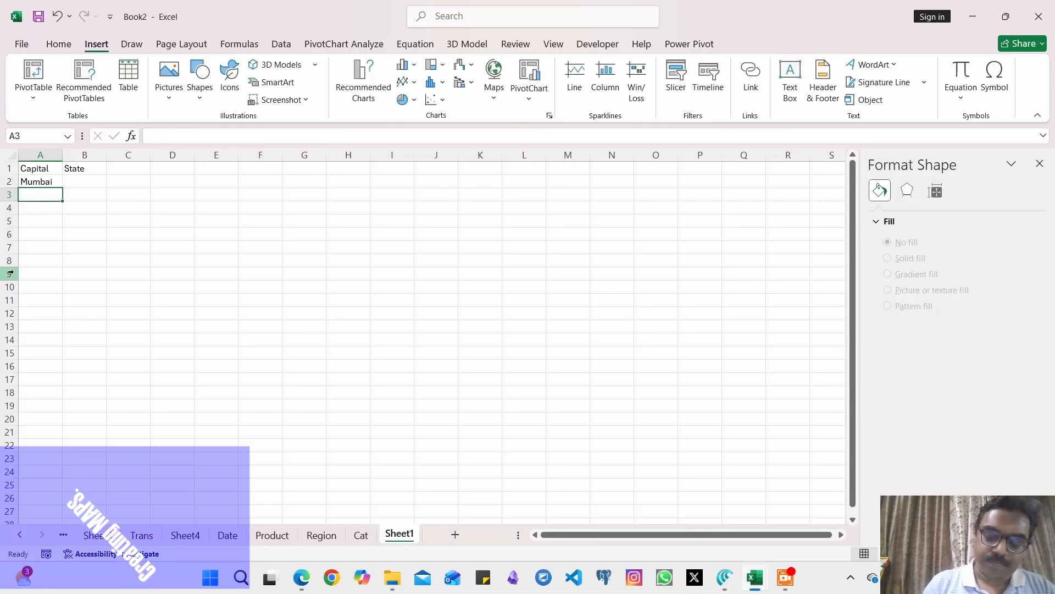
{"action": "type", "text": "Perth"}
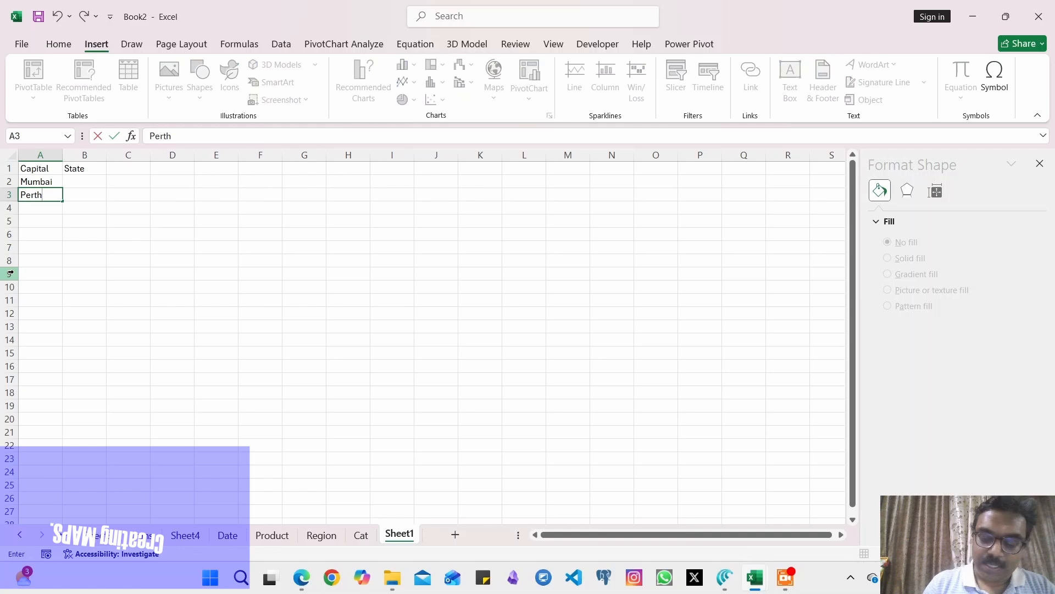
{"action": "key", "text": "Return"}
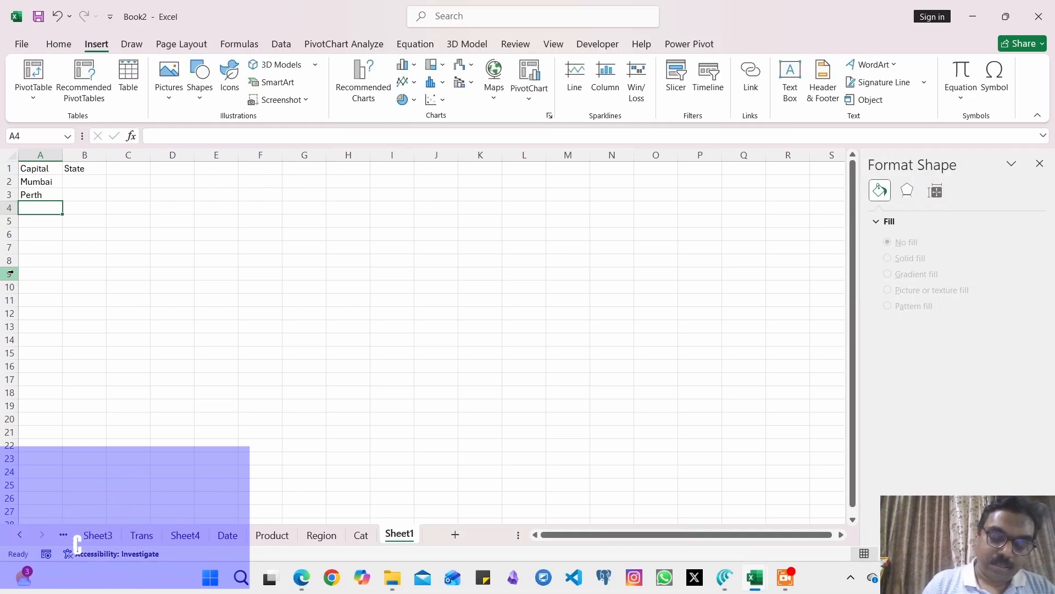
{"action": "type", "text": "Tokyo"}
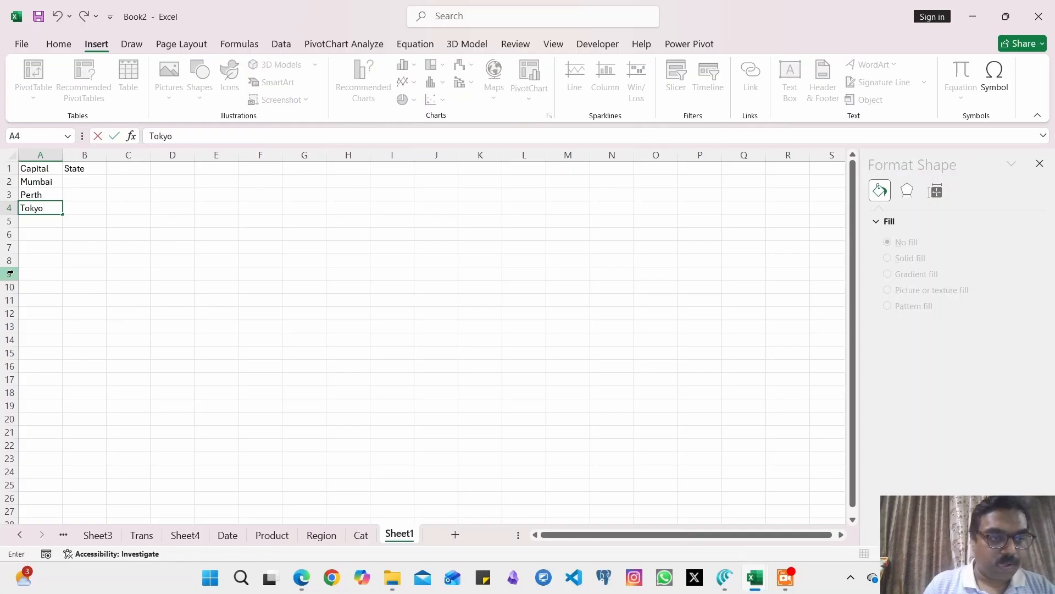
{"action": "key", "text": "Return"}
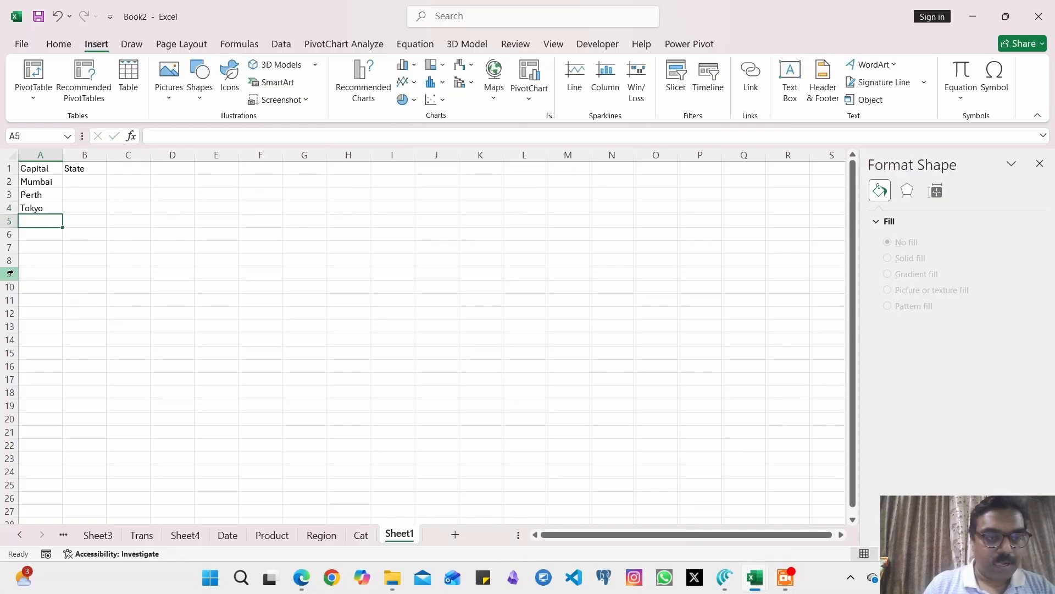
{"action": "type", "text": "Moscow"}
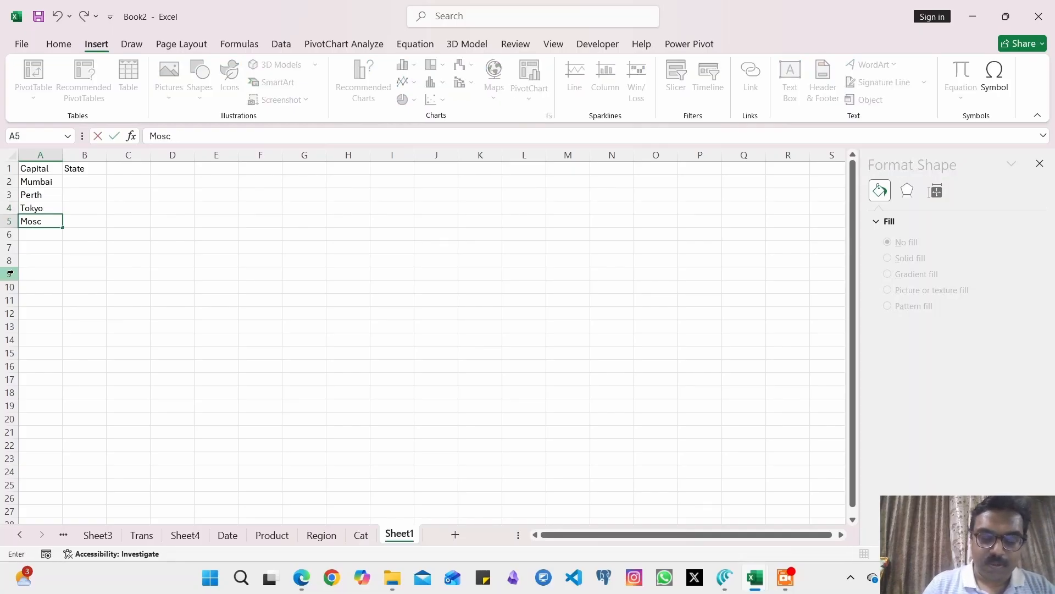
Start the country entry with Indi in B2 and change the column header in B1 to Country.
{"action": "left_click", "coordinate": [96, 178]}
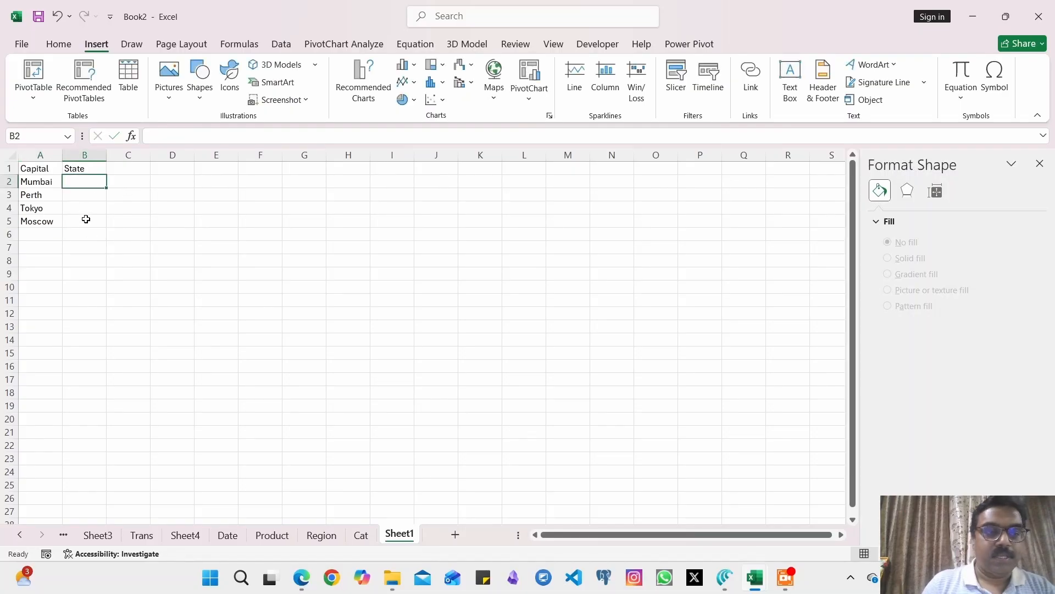
{"action": "type", "text": "Indi"}
{"action": "key", "text": "Tab"}
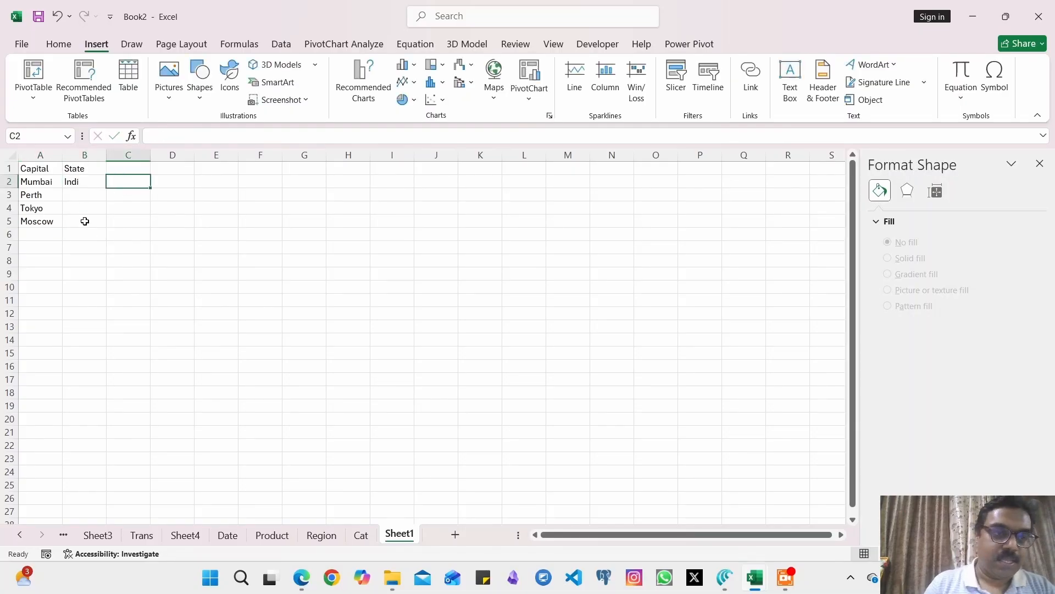
{"action": "double_click", "coordinate": [77, 169]}
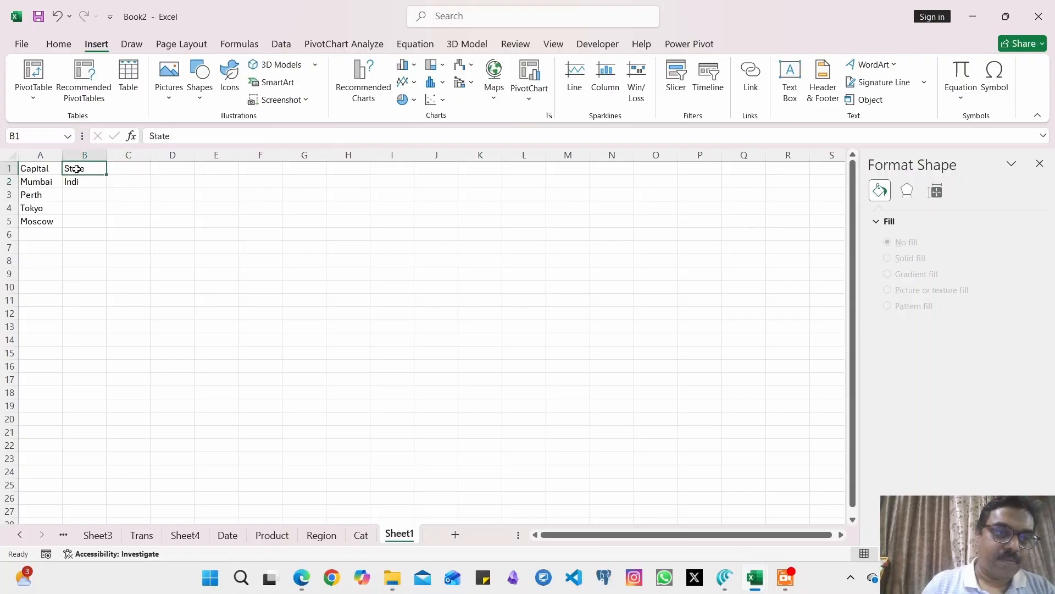
{"action": "double_click", "coordinate": [76, 168]}
{"action": "type", "text": "Country"}
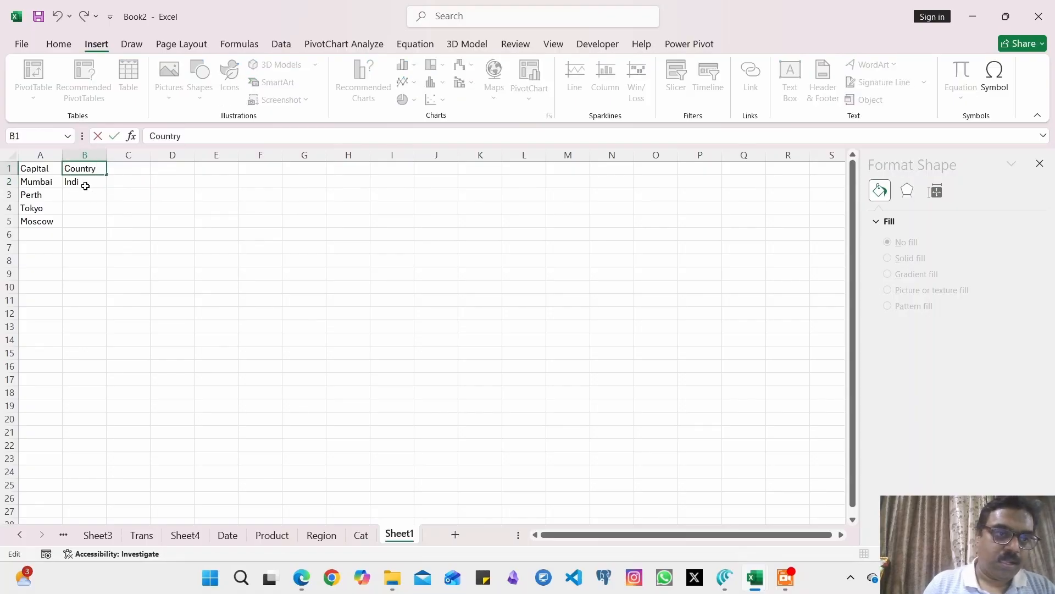
Fill the Country column in B2:B5 with India, Australia, Japan and Russia.
{"action": "double_click", "coordinate": [85, 186]}
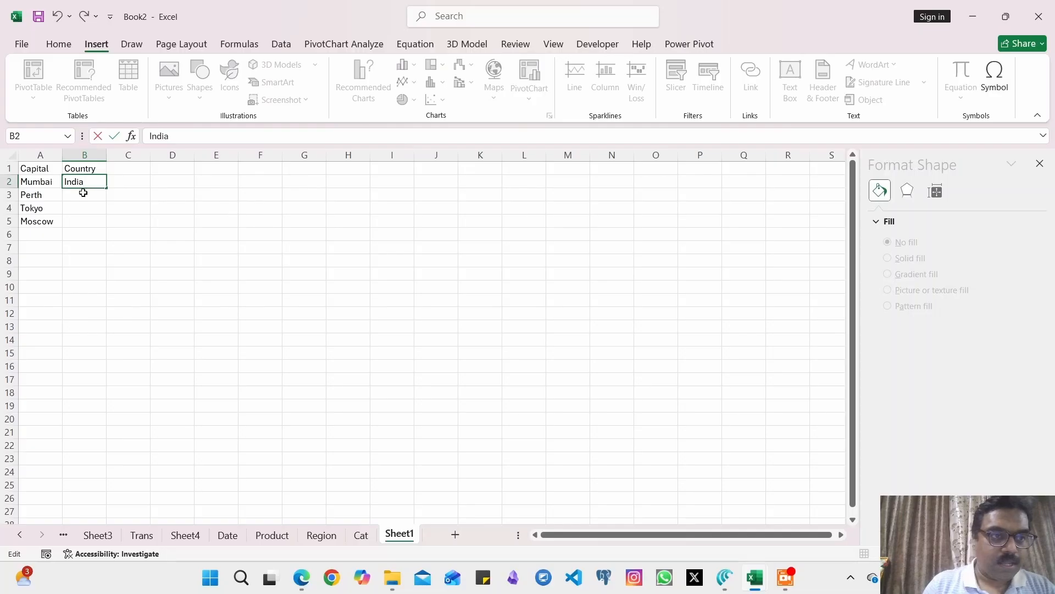
{"action": "key", "text": "Return"}
{"action": "type", "text": "Australia"}
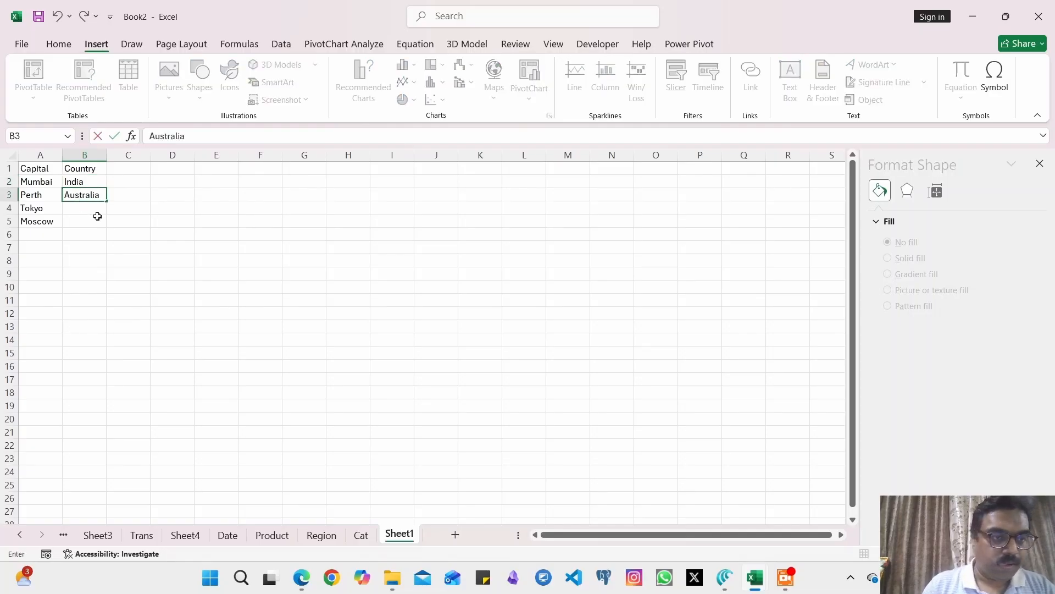
{"action": "left_click", "coordinate": [93, 209]}
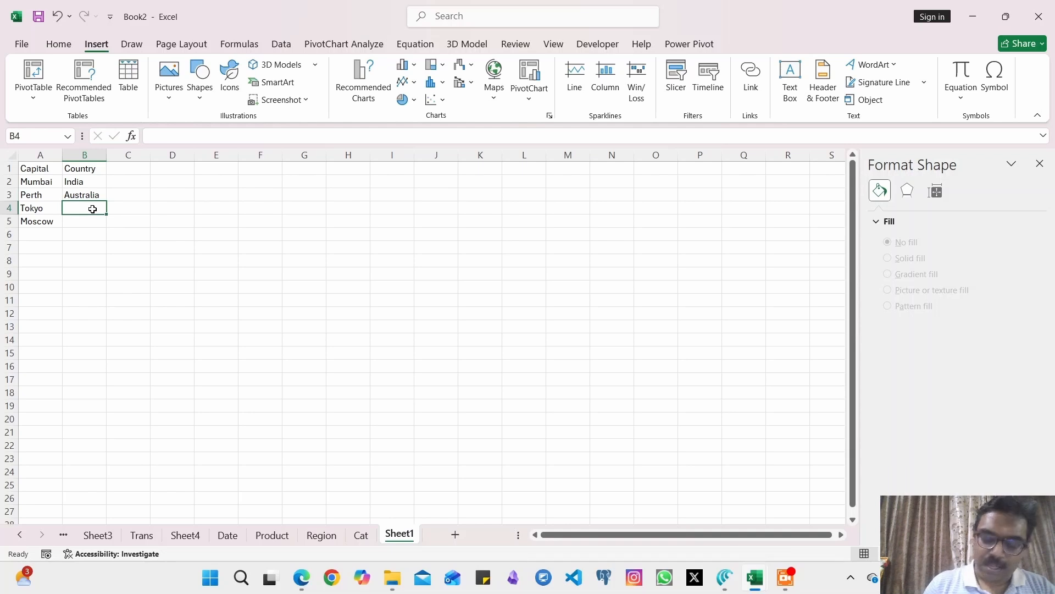
{"action": "type", "text": "Japan"}
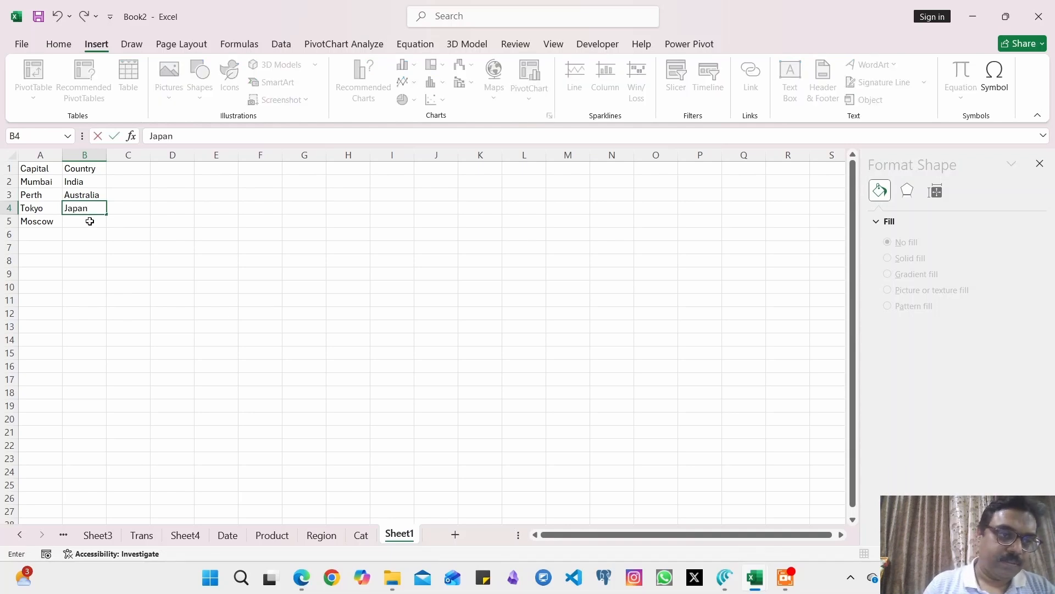
{"action": "left_click", "coordinate": [89, 221]}
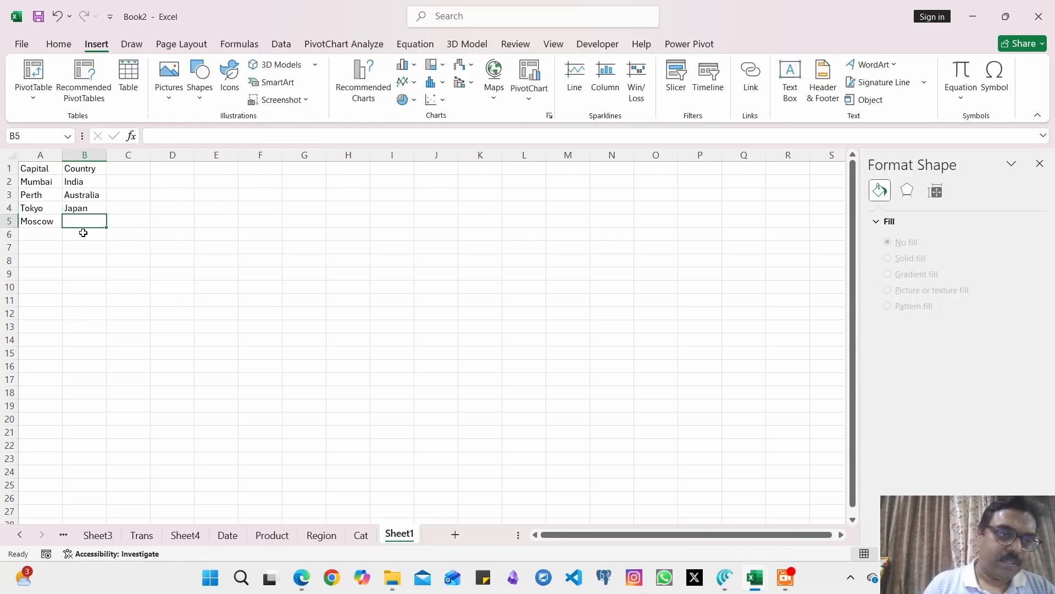
{"action": "type", "text": "Russia"}
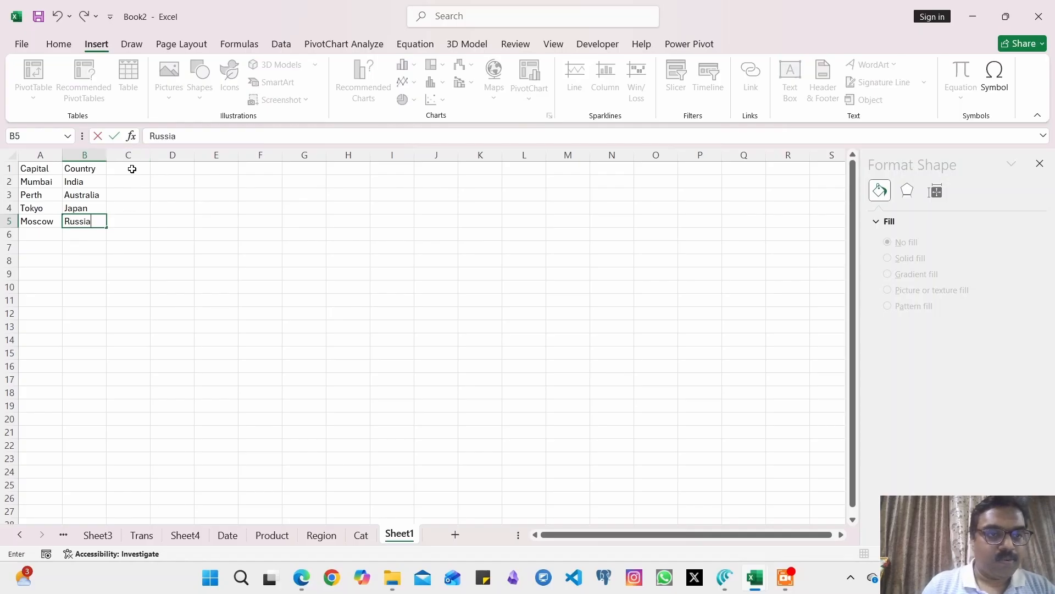
Add an Engineers column in column C with the values 2, 1.6, 1.8 and 0.9 in C2:C5.
{"action": "left_click", "coordinate": [131, 168]}
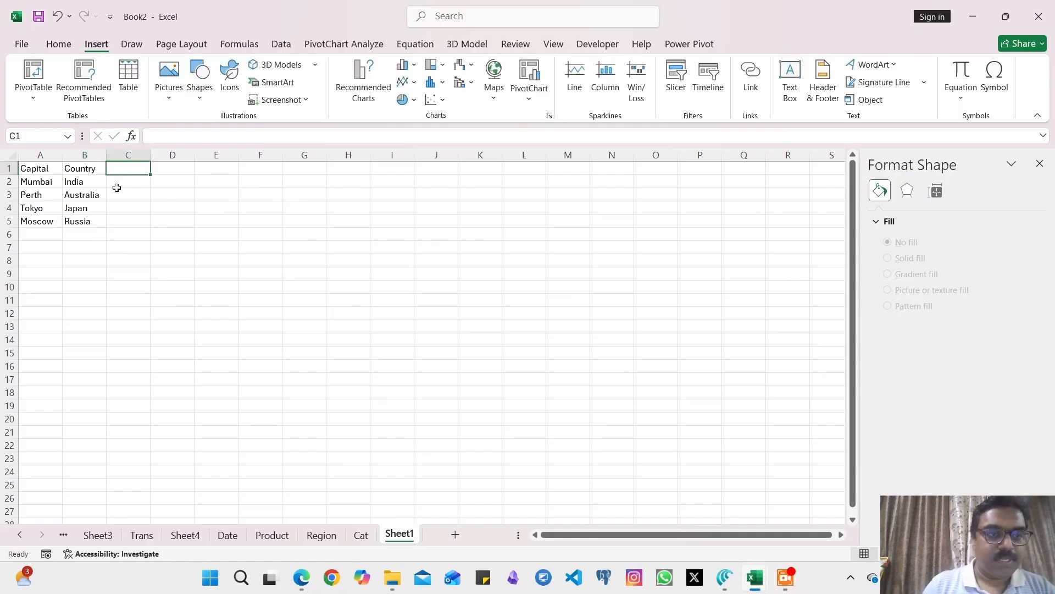
{"action": "type", "text": "Engineers"}
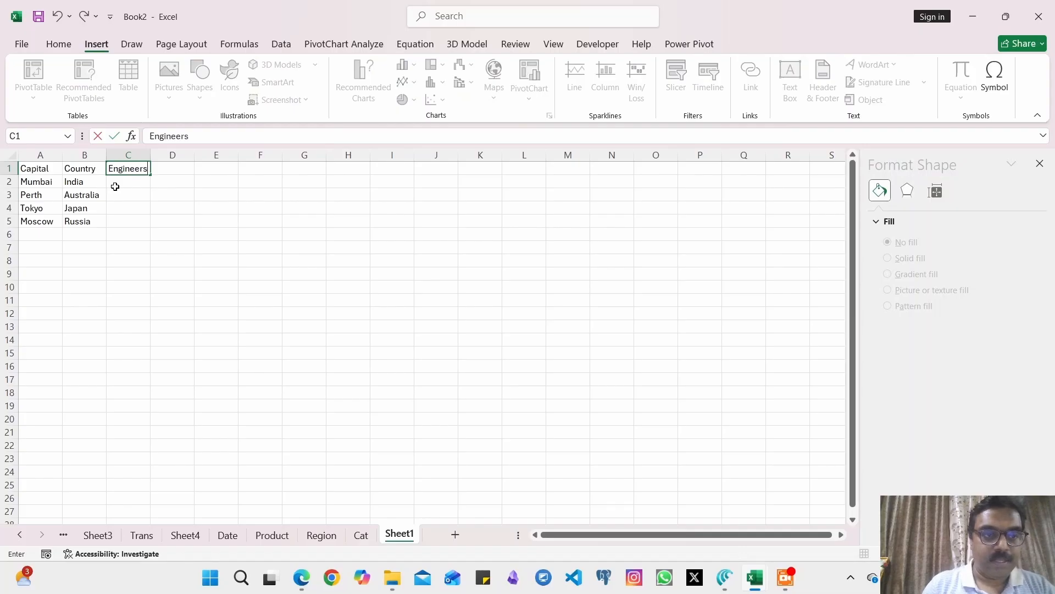
{"action": "key", "text": "Return"}
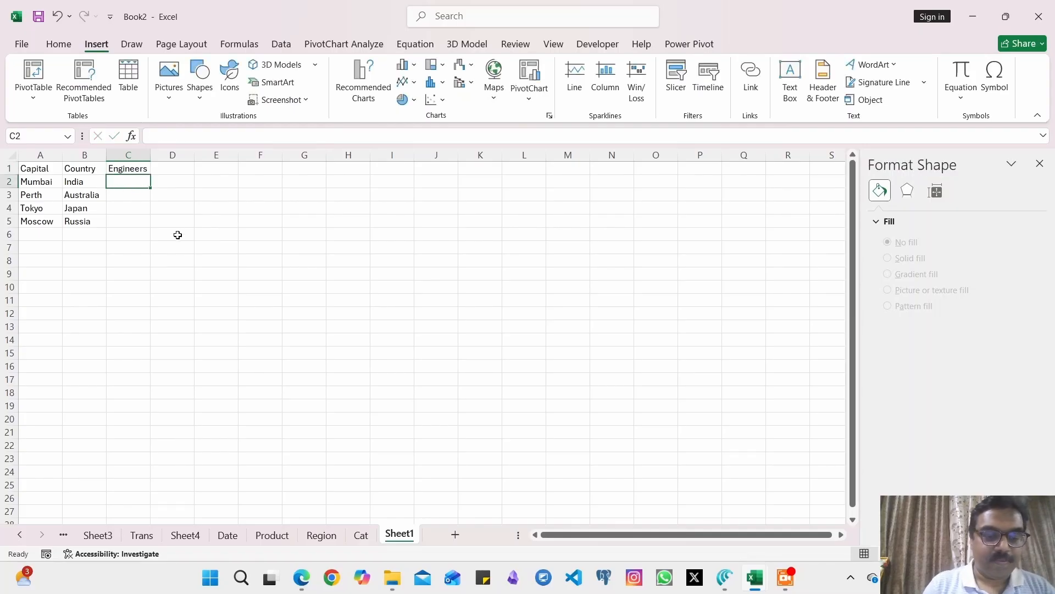
{"action": "type", "text": "2"}
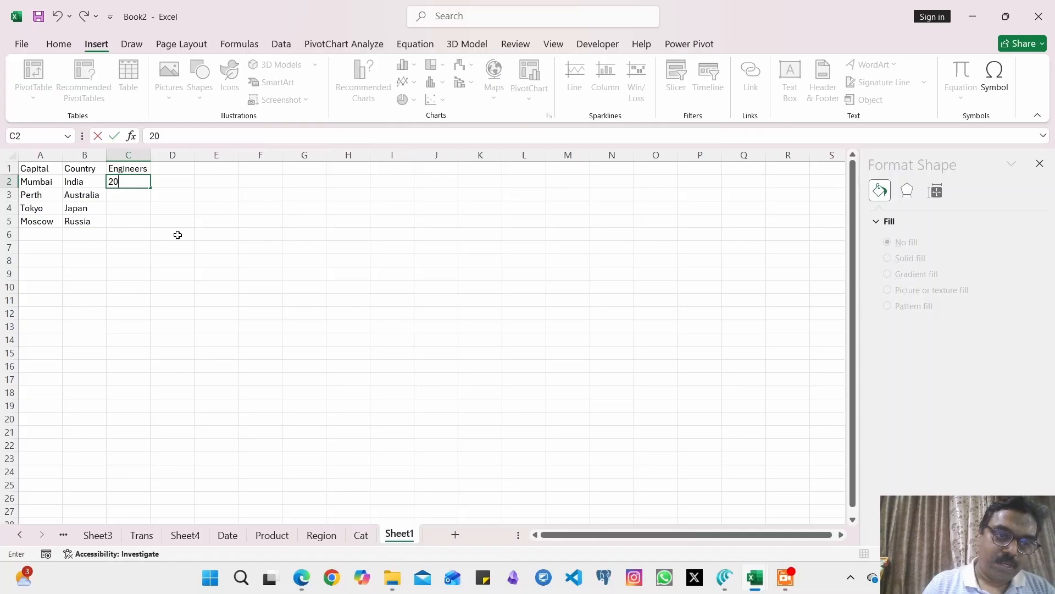
{"action": "left_click", "coordinate": [137, 194]}
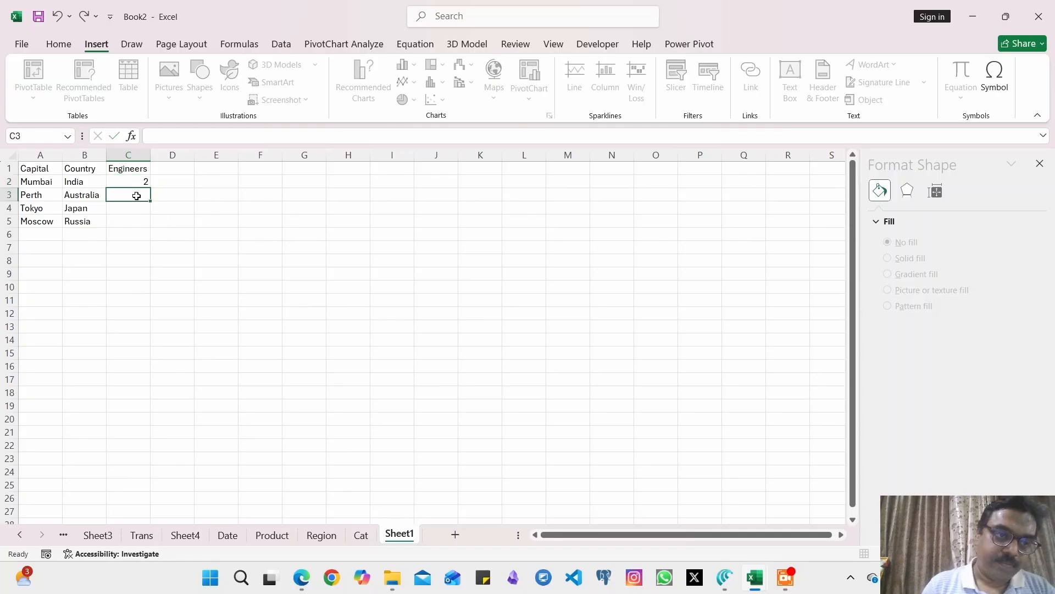
{"action": "type", "text": "1.6"}
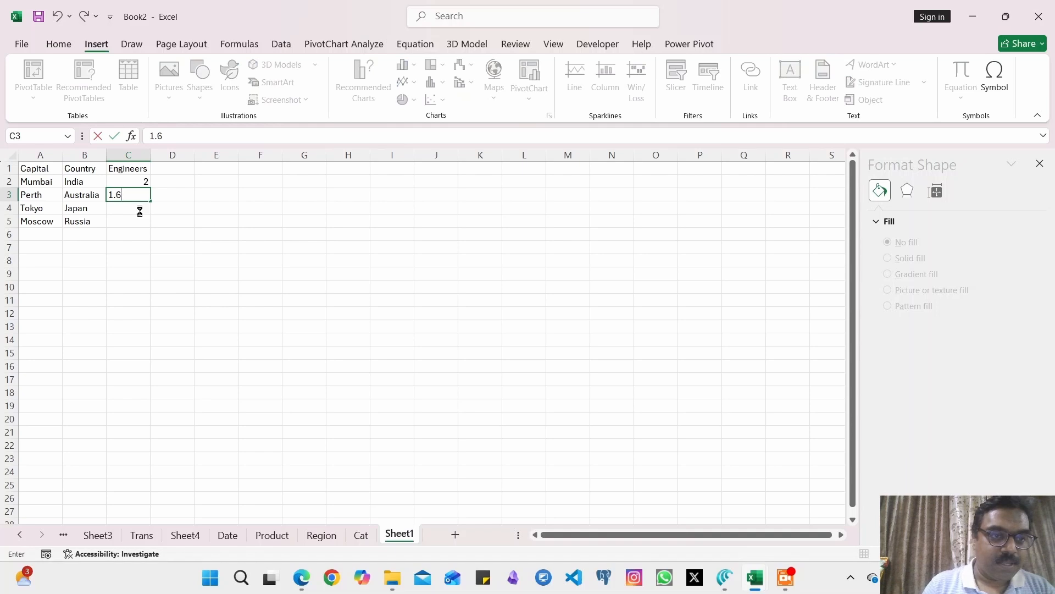
{"action": "left_click", "coordinate": [139, 210]}
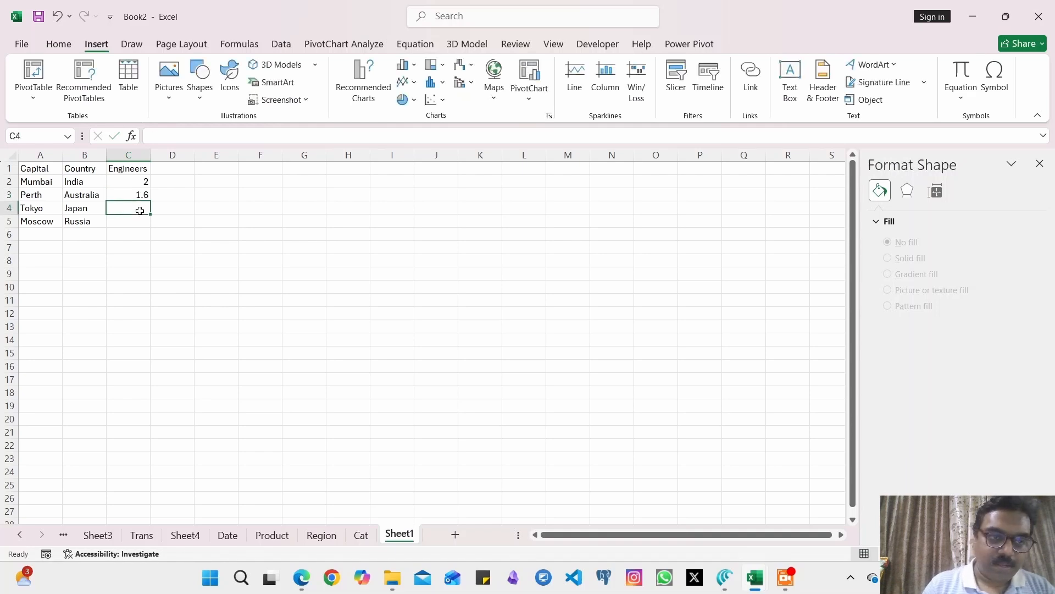
{"action": "type", "text": ","}
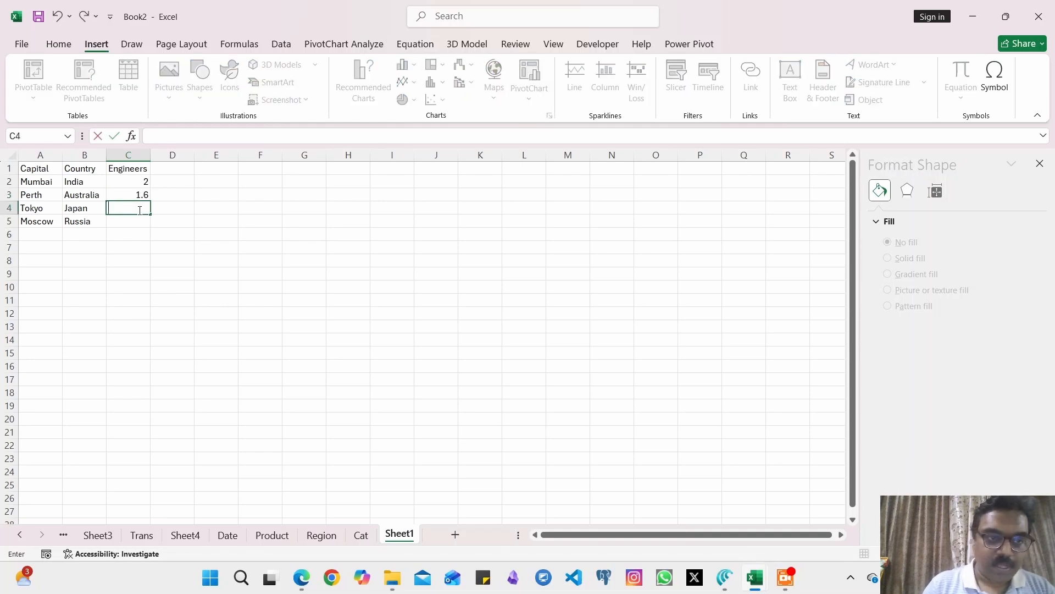
{"action": "key", "text": "Return"}
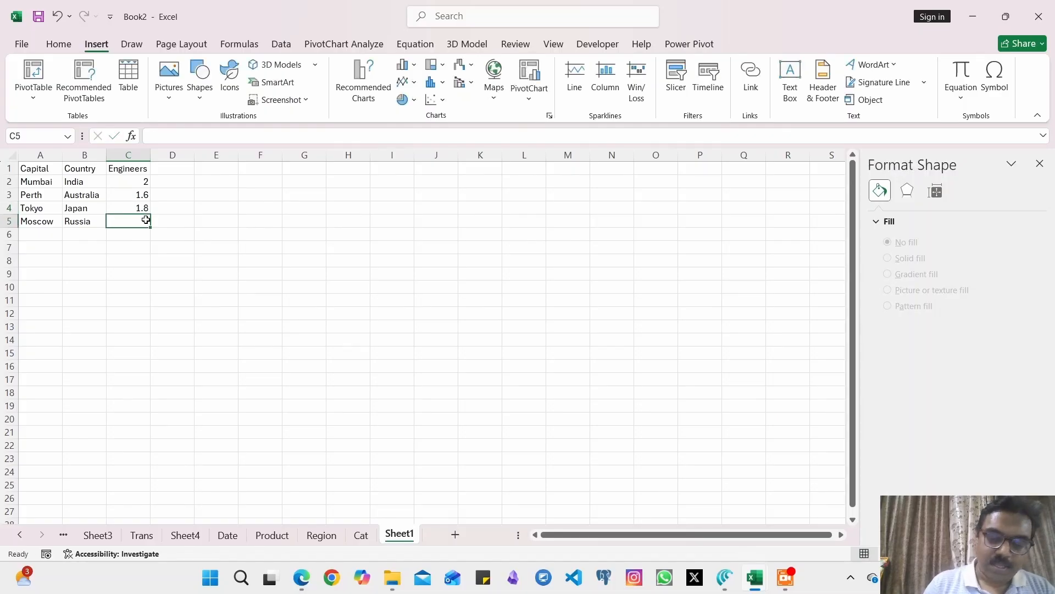
{"action": "type", "text": "0.9"}
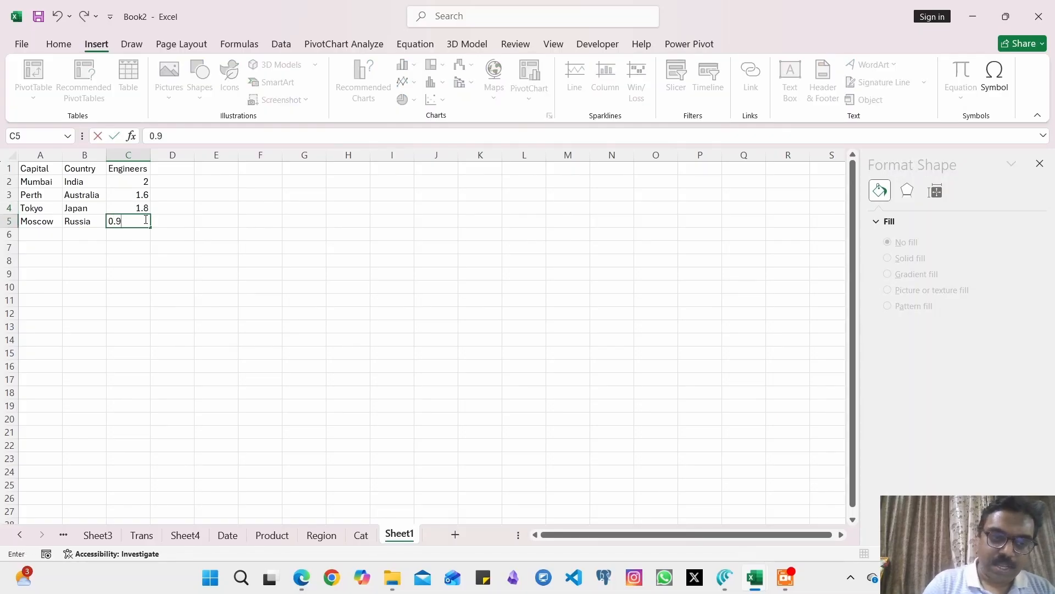
{"action": "key", "text": "Return"}
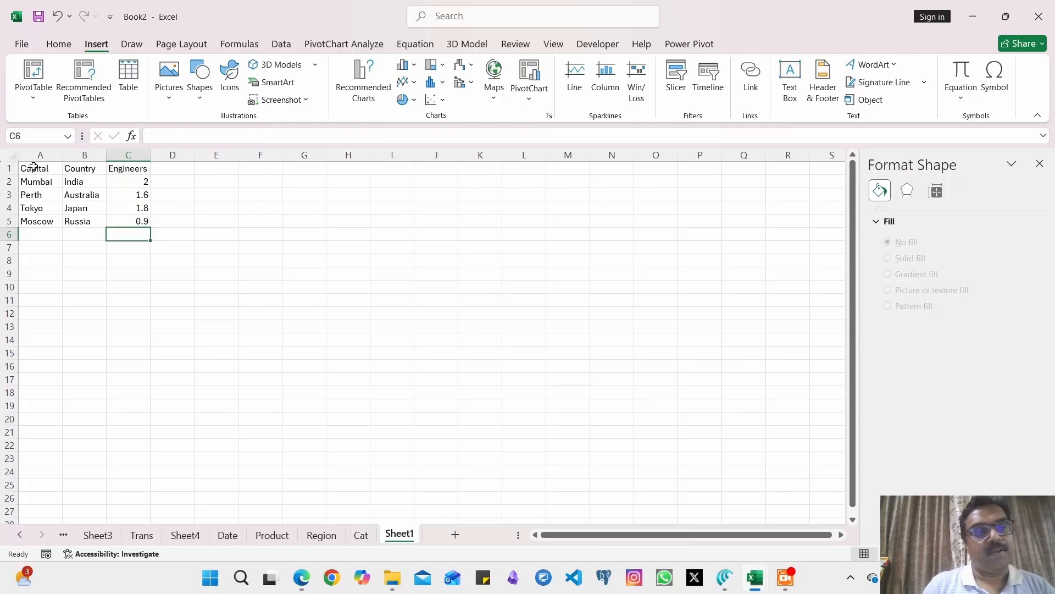
Convert the range A1:C5 into a table with headers.
{"action": "left_click_drag", "start_coordinate": [33, 167], "coordinate": [141, 221]}
{"action": "key", "text": "ctrl+t"}
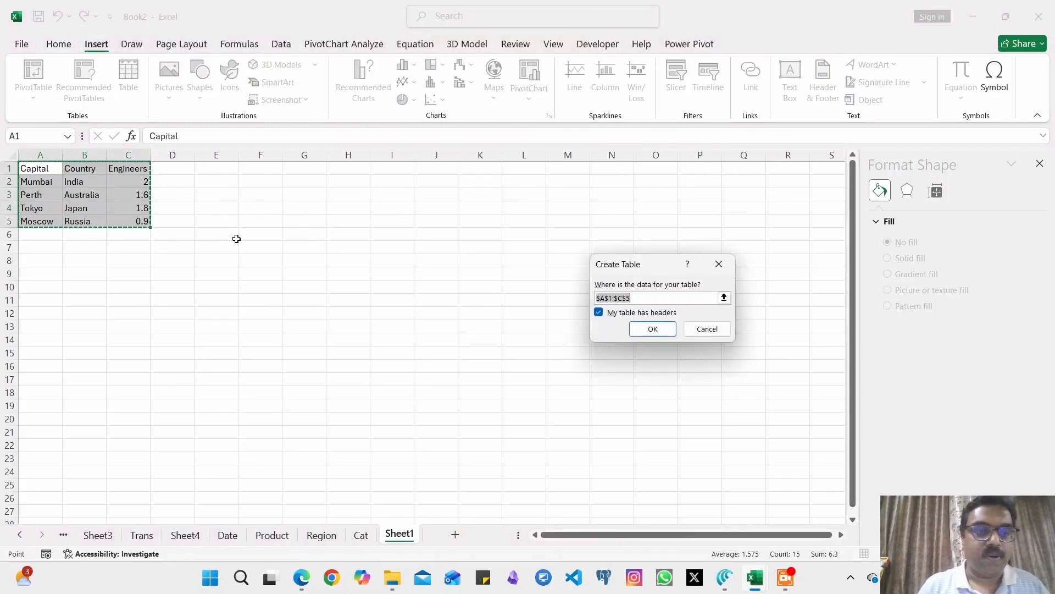
{"action": "left_click", "coordinate": [651, 328]}
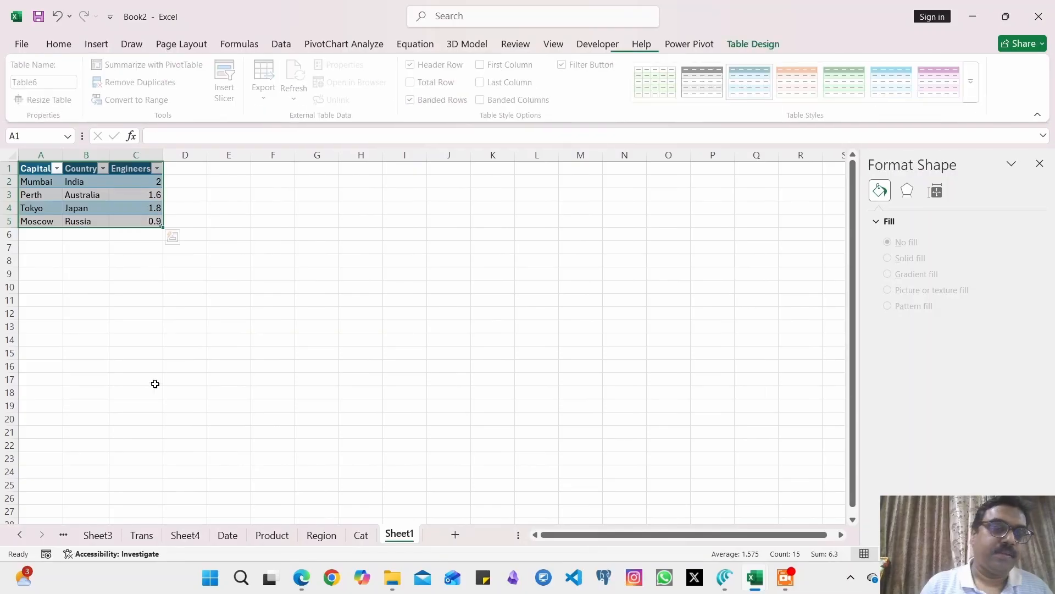
Insert a Filled Map chart from the Capital, Country and Engineers table and look over its map area.
{"action": "left_click", "coordinate": [96, 44]}
{"action": "left_click", "coordinate": [493, 82]}
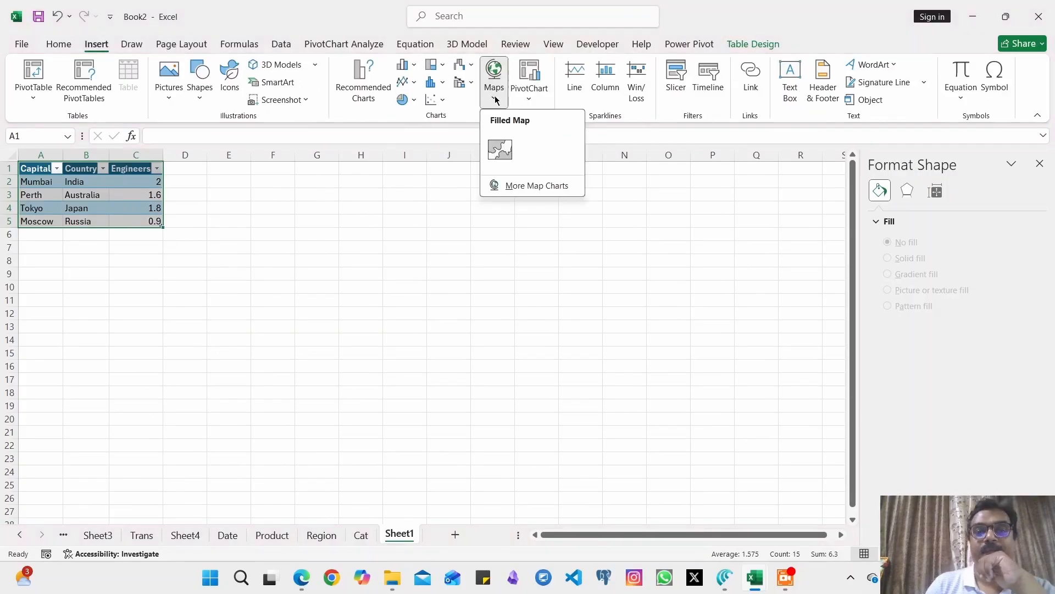
{"action": "left_click", "coordinate": [500, 146]}
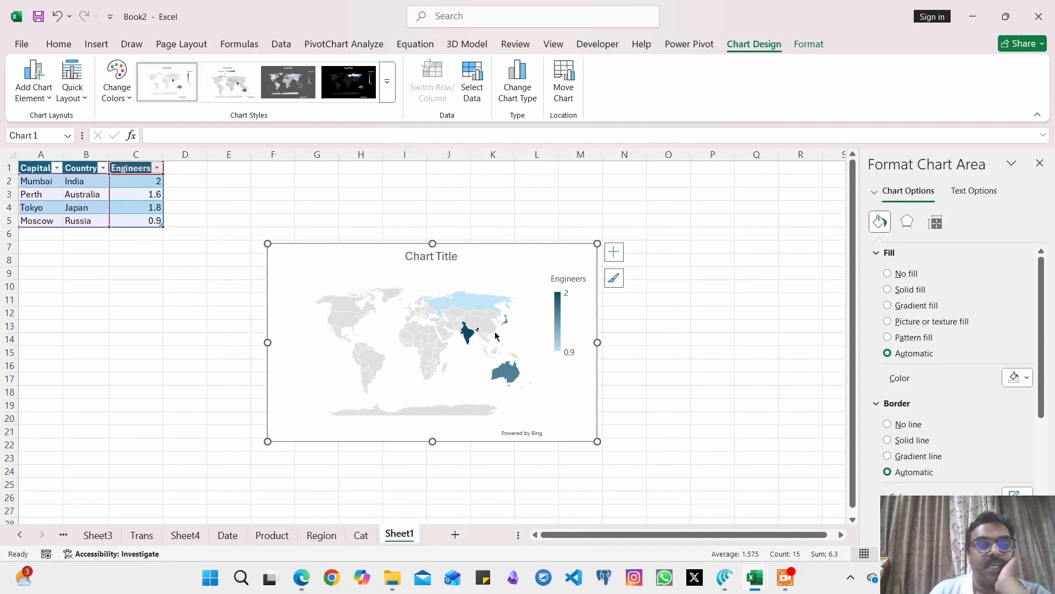
{"action": "left_click", "coordinate": [457, 300]}
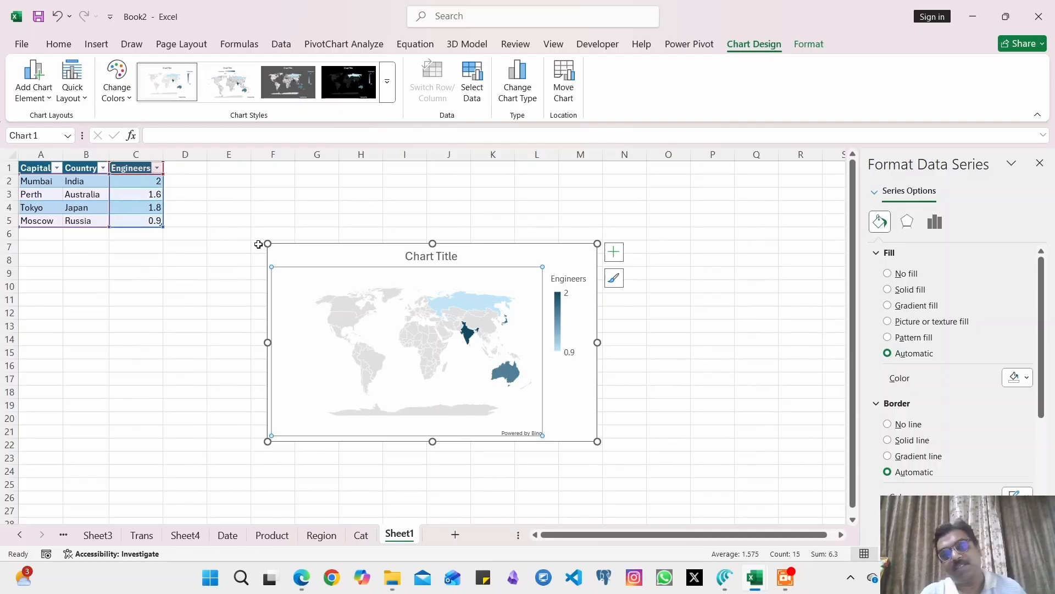
{"action": "left_click", "coordinate": [566, 400]}
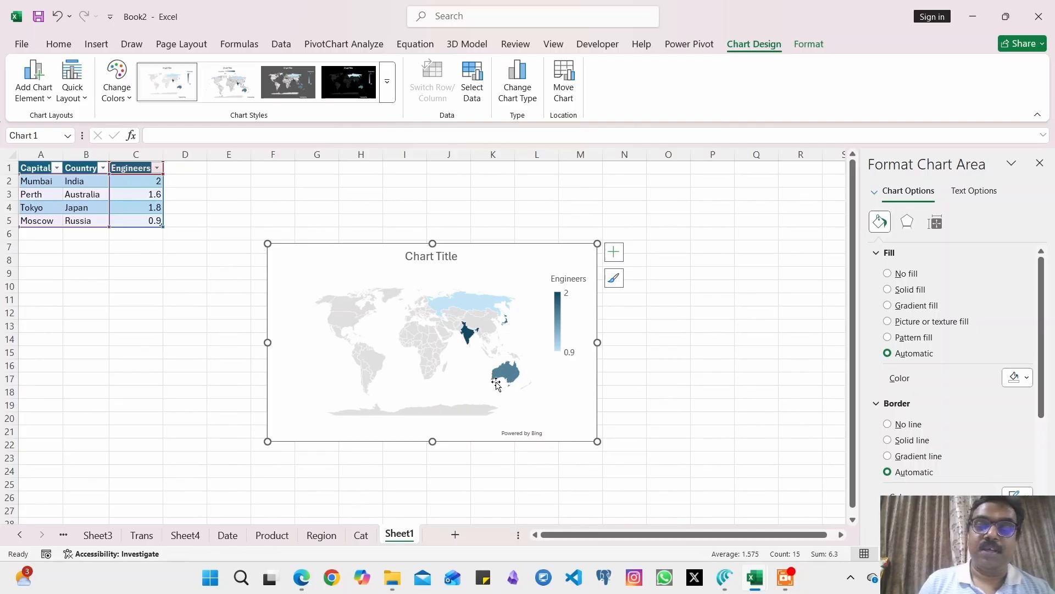
{"action": "left_click", "coordinate": [98, 46]}
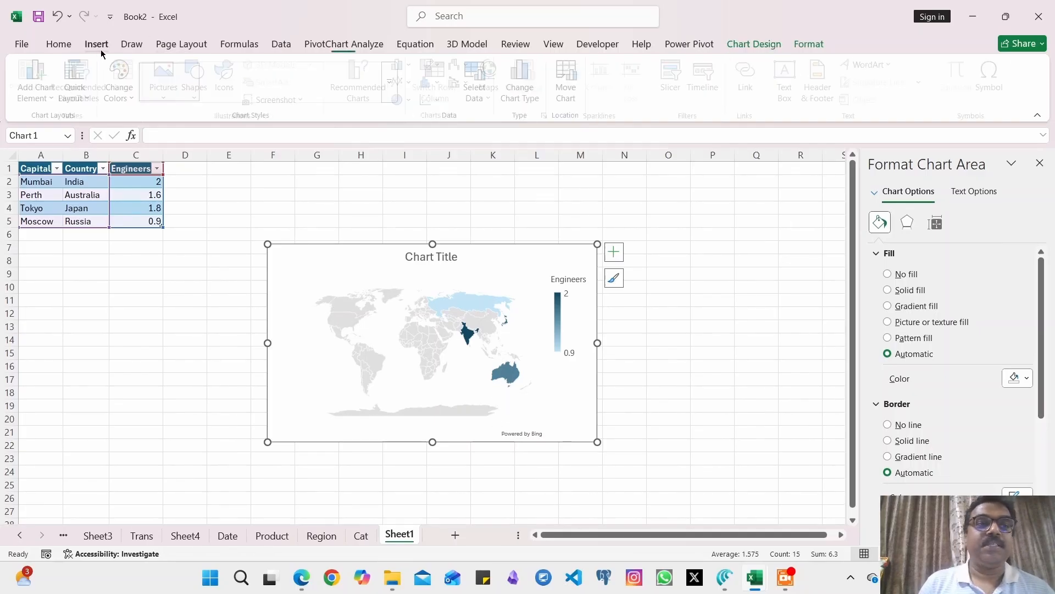